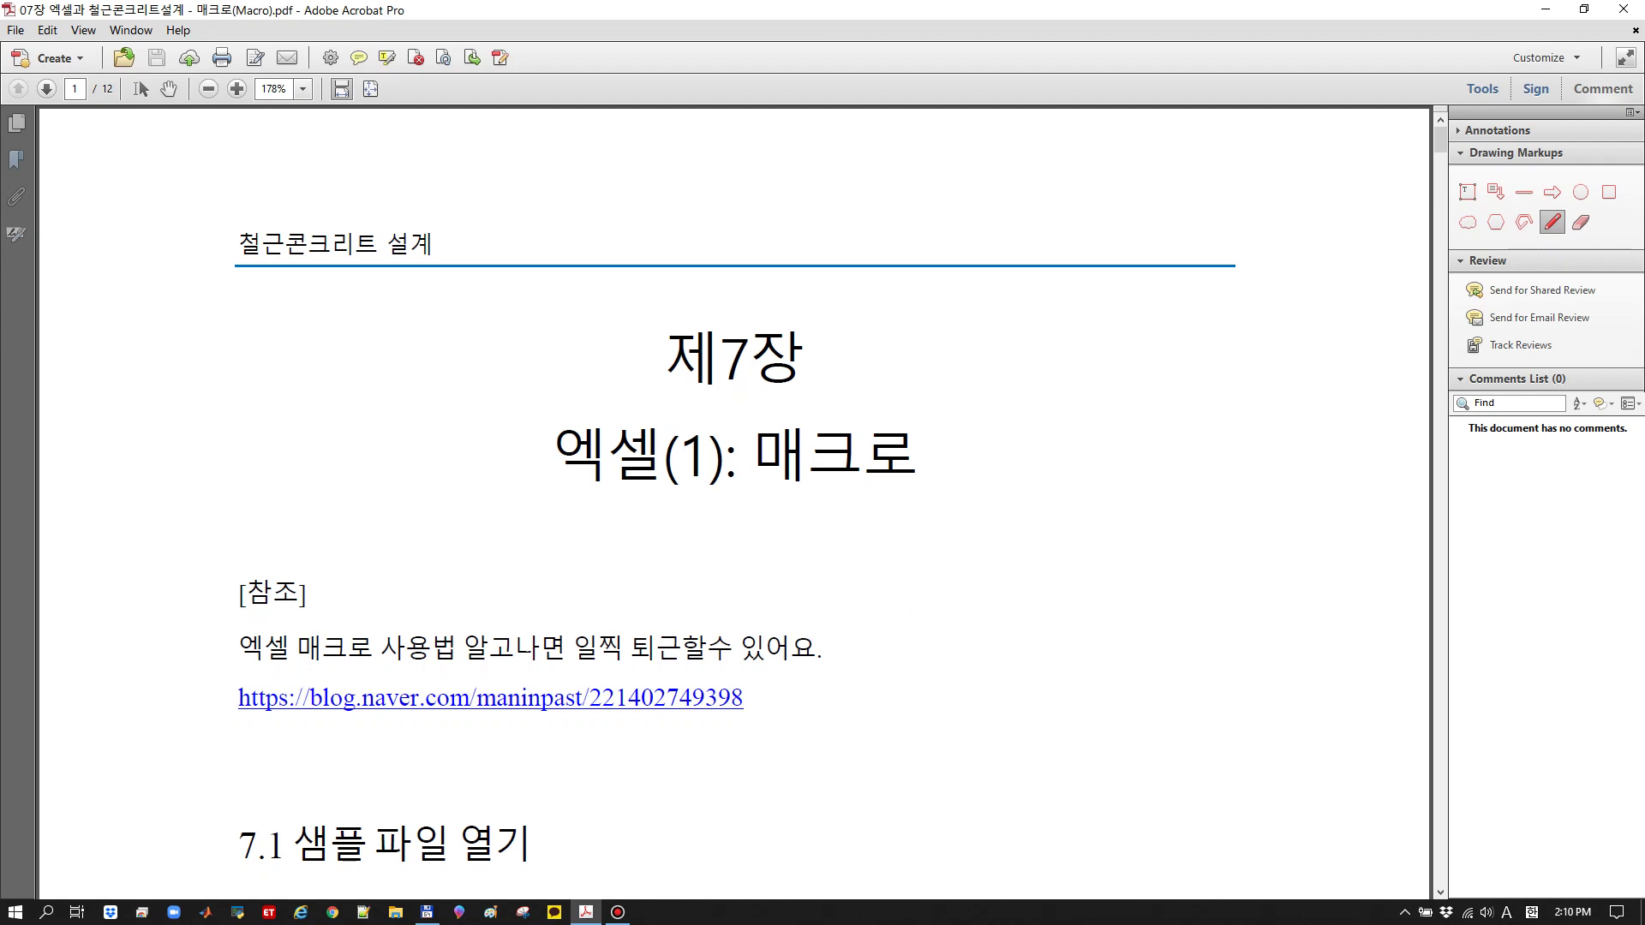
# Circle the word 매크로 in the chapter title in red and handwrite an underlined "VBA" beside it
pyautogui.moveTo(917, 502)
pyautogui.mouseDown()
pyautogui.moveTo(761, 509)
pyautogui.moveTo(890, 408)
pyautogui.moveTo(896, 505)
pyautogui.mouseUp()
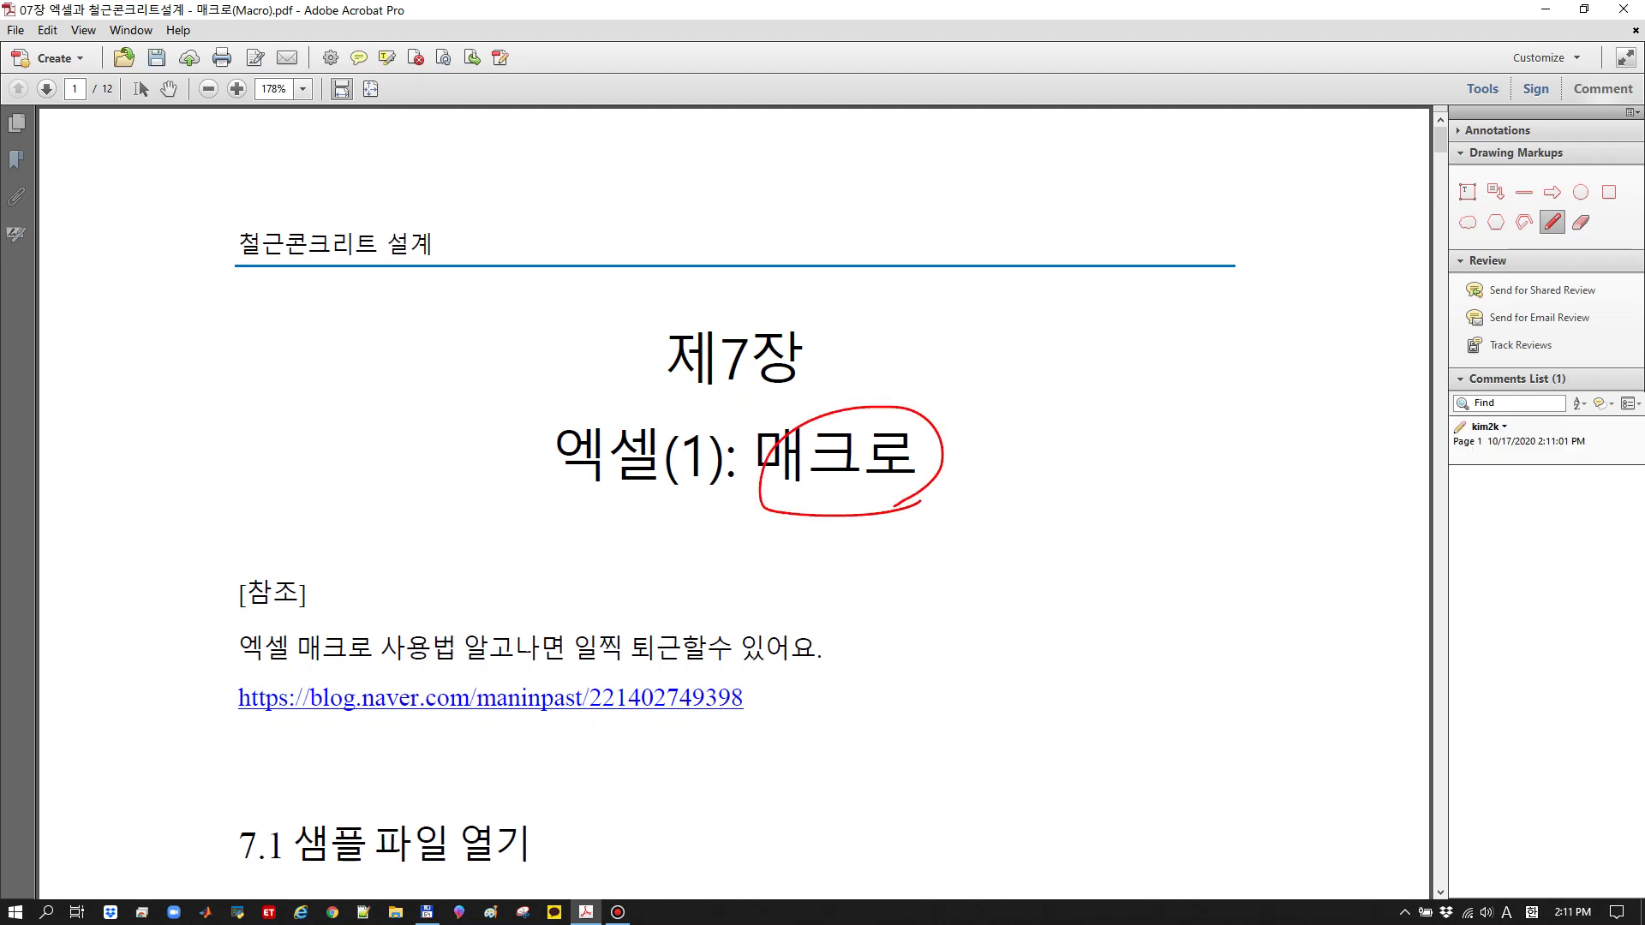
pyautogui.moveTo(1054, 434)
pyautogui.mouseDown()
pyautogui.moveTo(1099, 427)
pyautogui.moveTo(1111, 477)
pyautogui.mouseUp()
pyautogui.moveTo(1158, 423)
pyautogui.mouseDown()
pyautogui.moveTo(1144, 485)
pyautogui.moveTo(1168, 456)
pyautogui.mouseUp()
pyautogui.moveTo(1045, 507); pyautogui.dragTo(1135, 497)
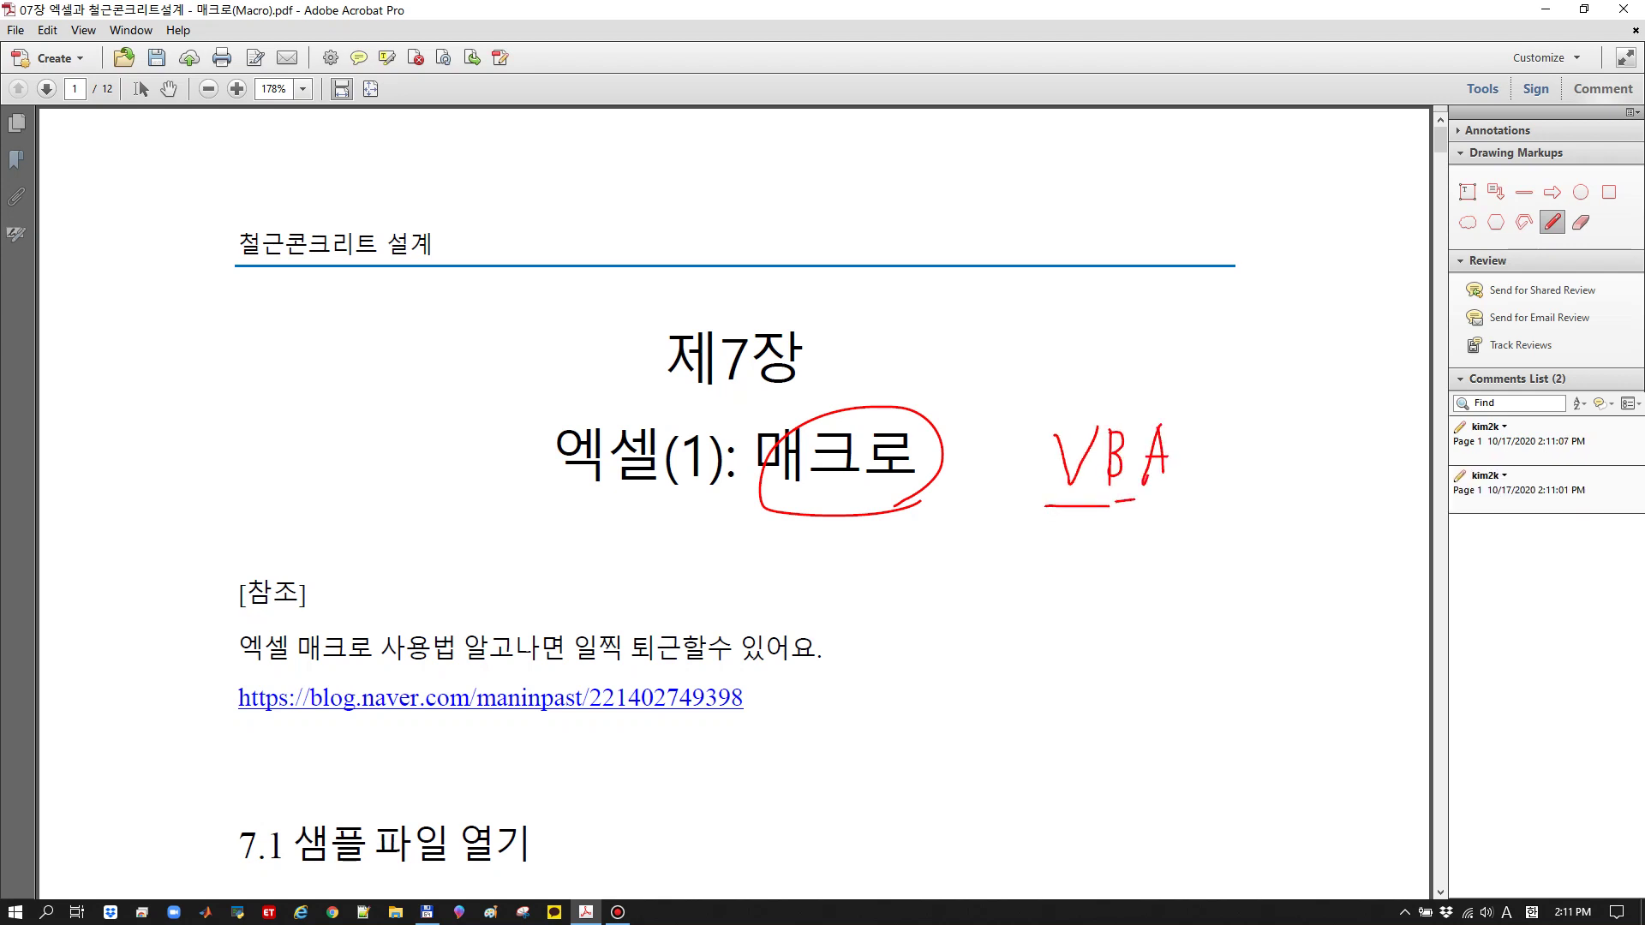
# Circle the blog link under [참조] and draw an arrow on each side from the sentence above to the link
pyautogui.scroll(-2, 734, 493)
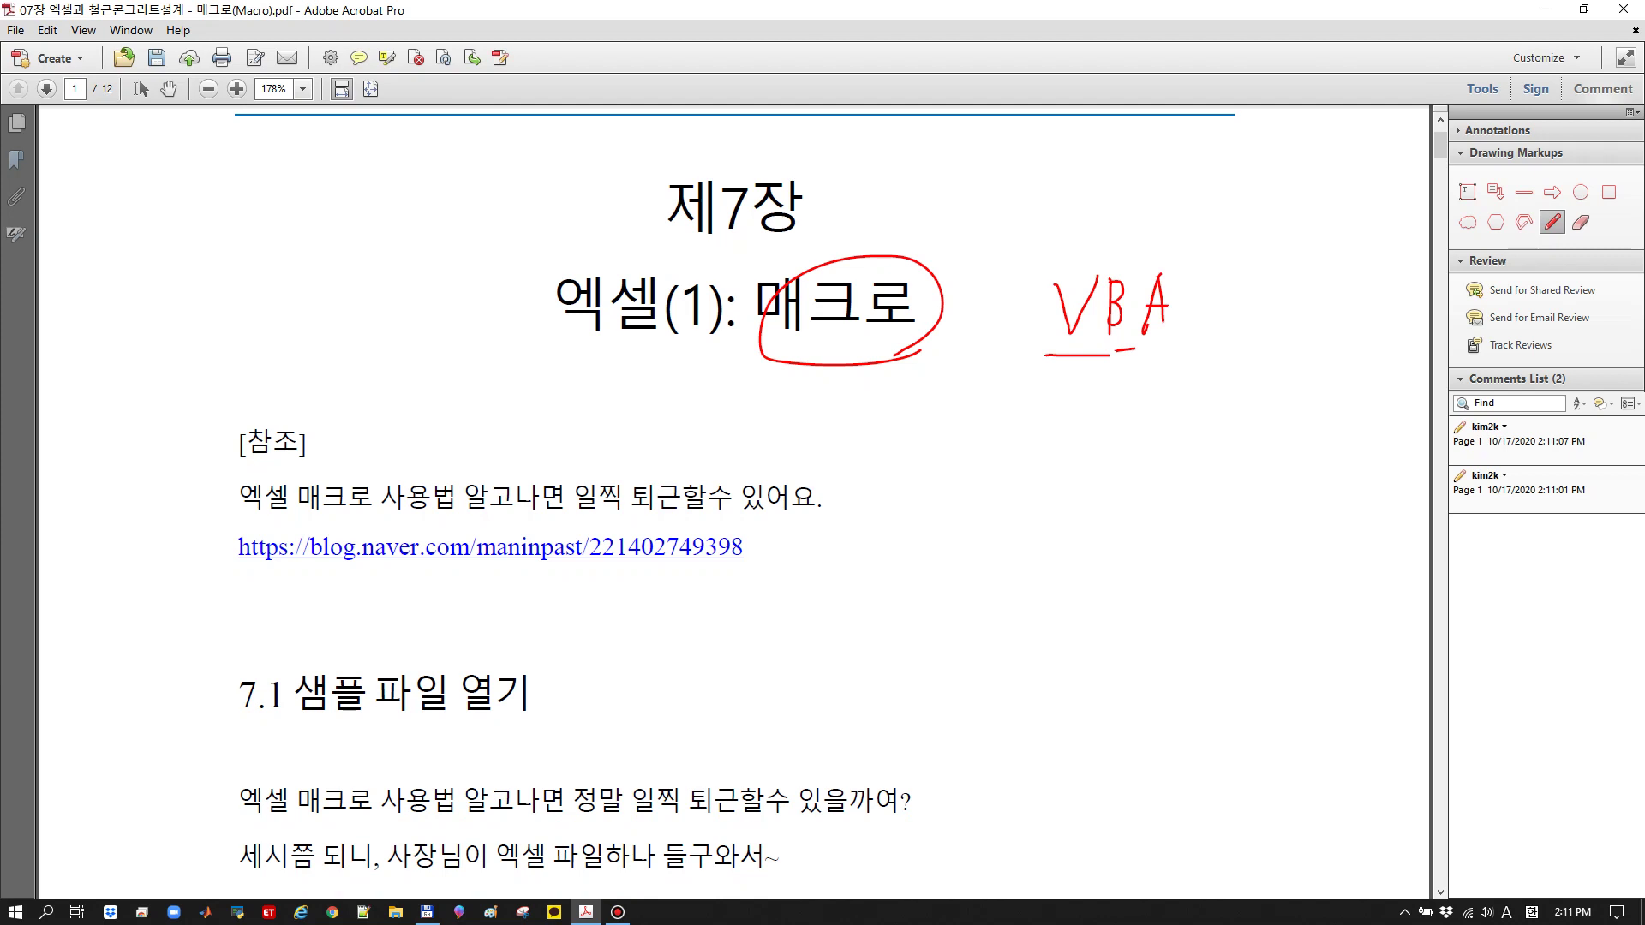
pyautogui.moveTo(206, 527)
pyautogui.mouseDown()
pyautogui.moveTo(262, 587)
pyautogui.moveTo(624, 600)
pyautogui.moveTo(746, 540)
pyautogui.moveTo(208, 525)
pyautogui.mouseUp()
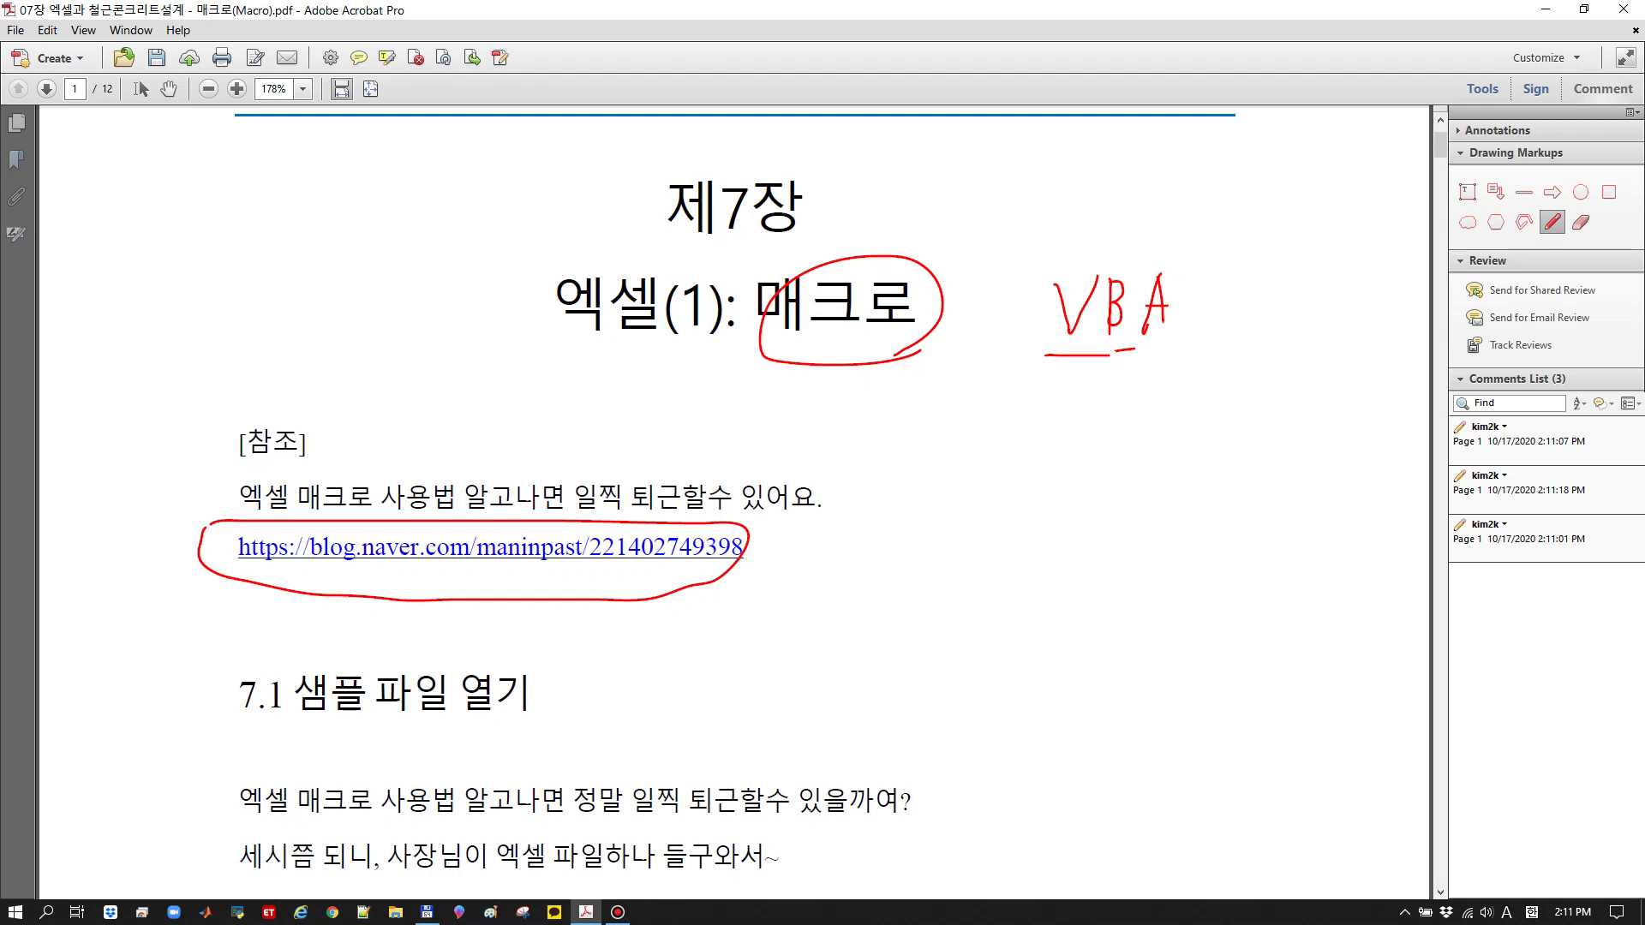
pyautogui.scroll(-2, 733, 505)
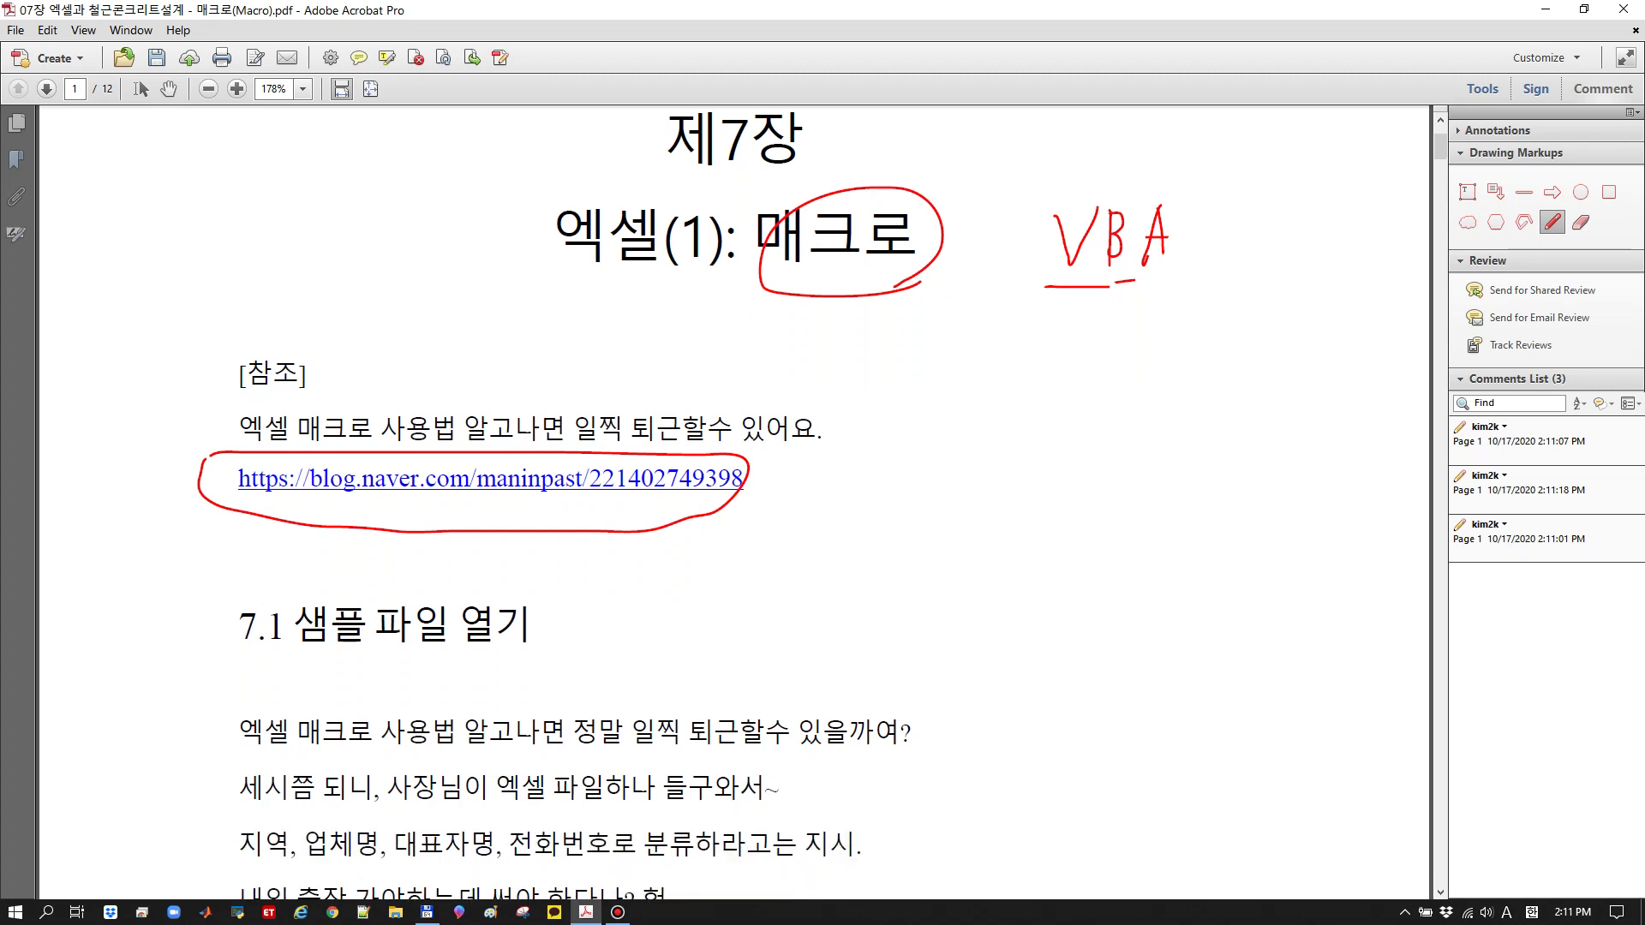
pyautogui.scroll(-3, 733, 505)
pyautogui.scroll(-2, 733, 506)
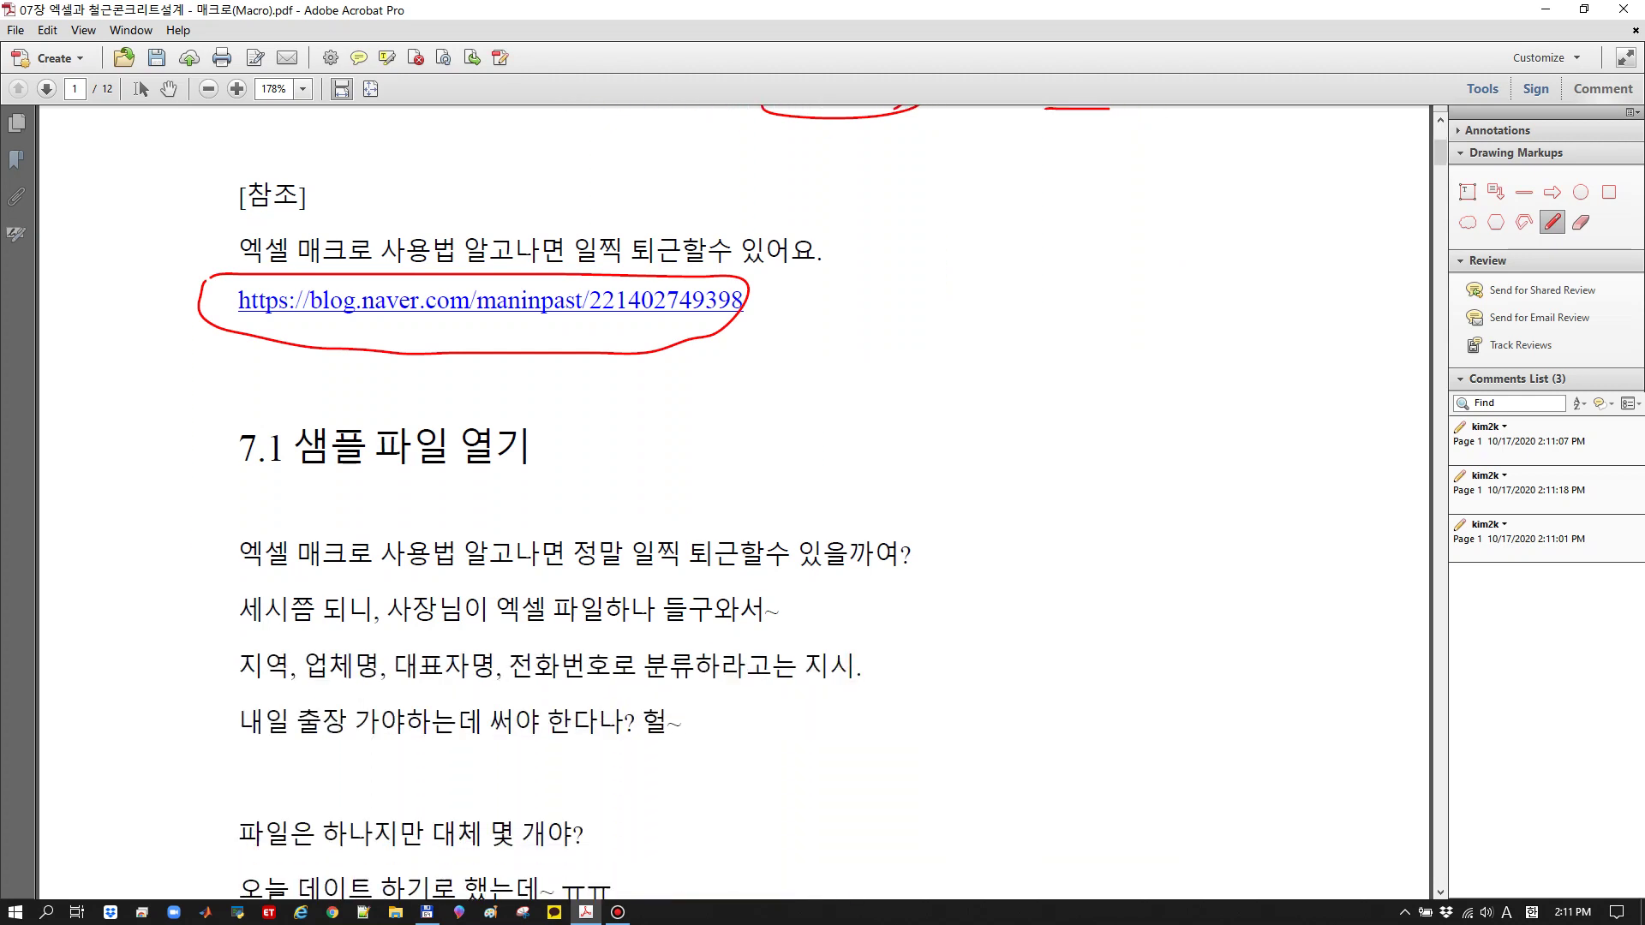
pyautogui.scroll(2, 733, 505)
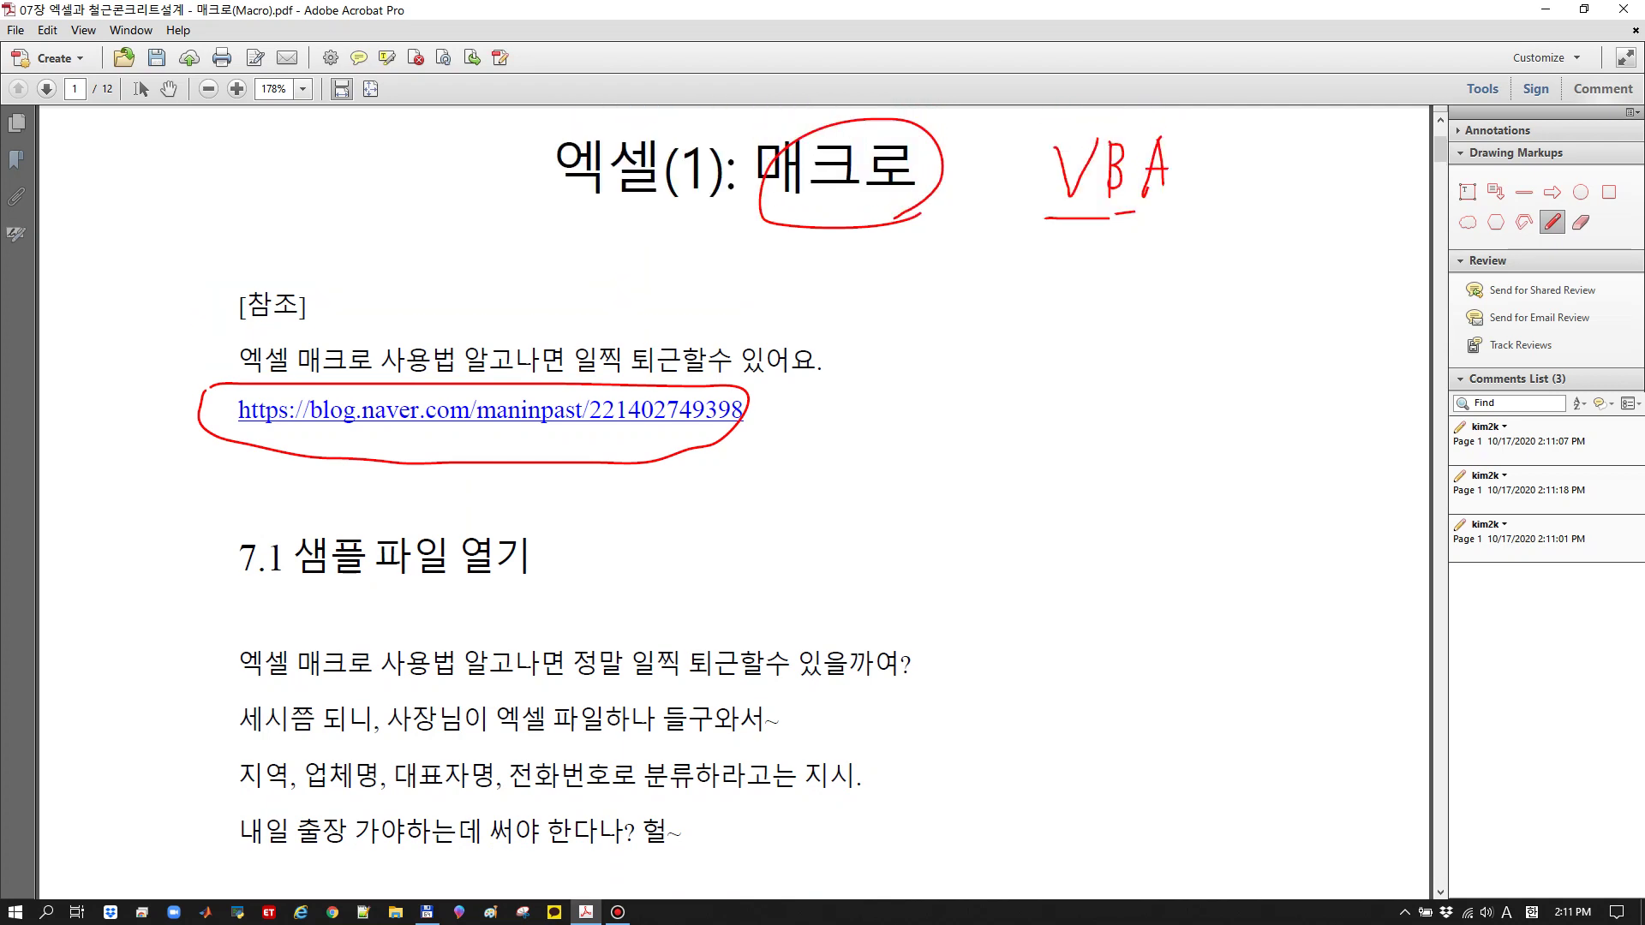
pyautogui.moveTo(214, 356)
pyautogui.mouseDown()
pyautogui.moveTo(136, 356)
pyautogui.moveTo(134, 401)
pyautogui.moveTo(187, 409)
pyautogui.moveTo(177, 399)
pyautogui.mouseUp()
pyautogui.moveTo(858, 359)
pyautogui.mouseDown()
pyautogui.moveTo(906, 403)
pyautogui.moveTo(776, 412)
pyautogui.mouseUp()
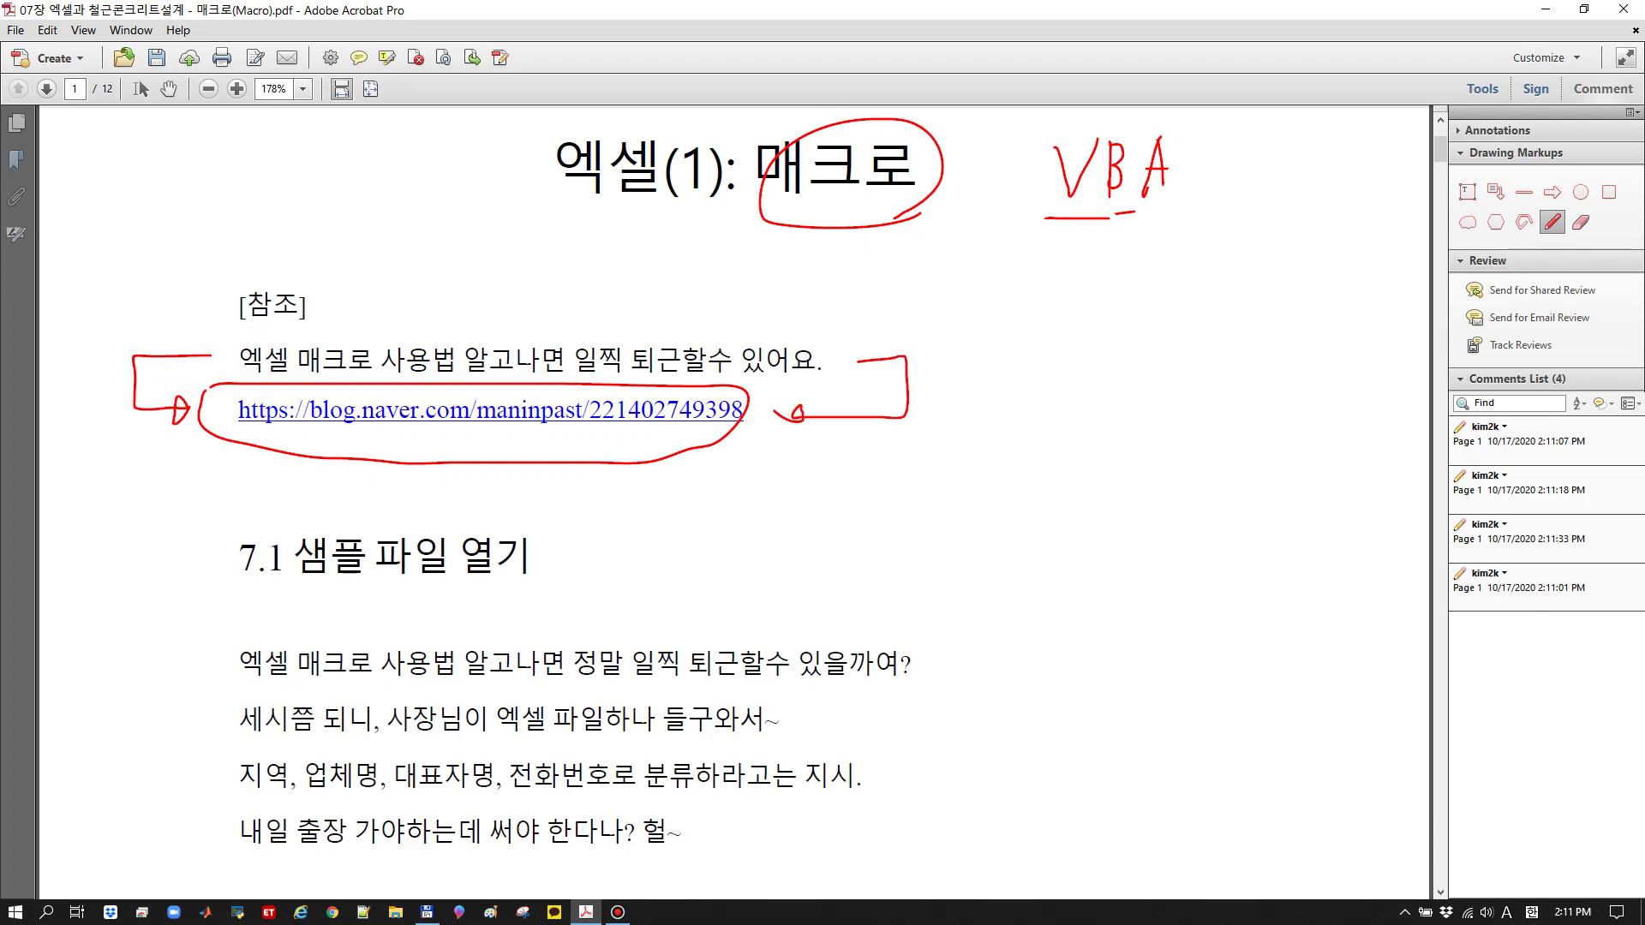
# Mark the word 일찍 in the reference sentence above the blog link with a slanted red stroke
pyautogui.scroll(-2, 728, 497)
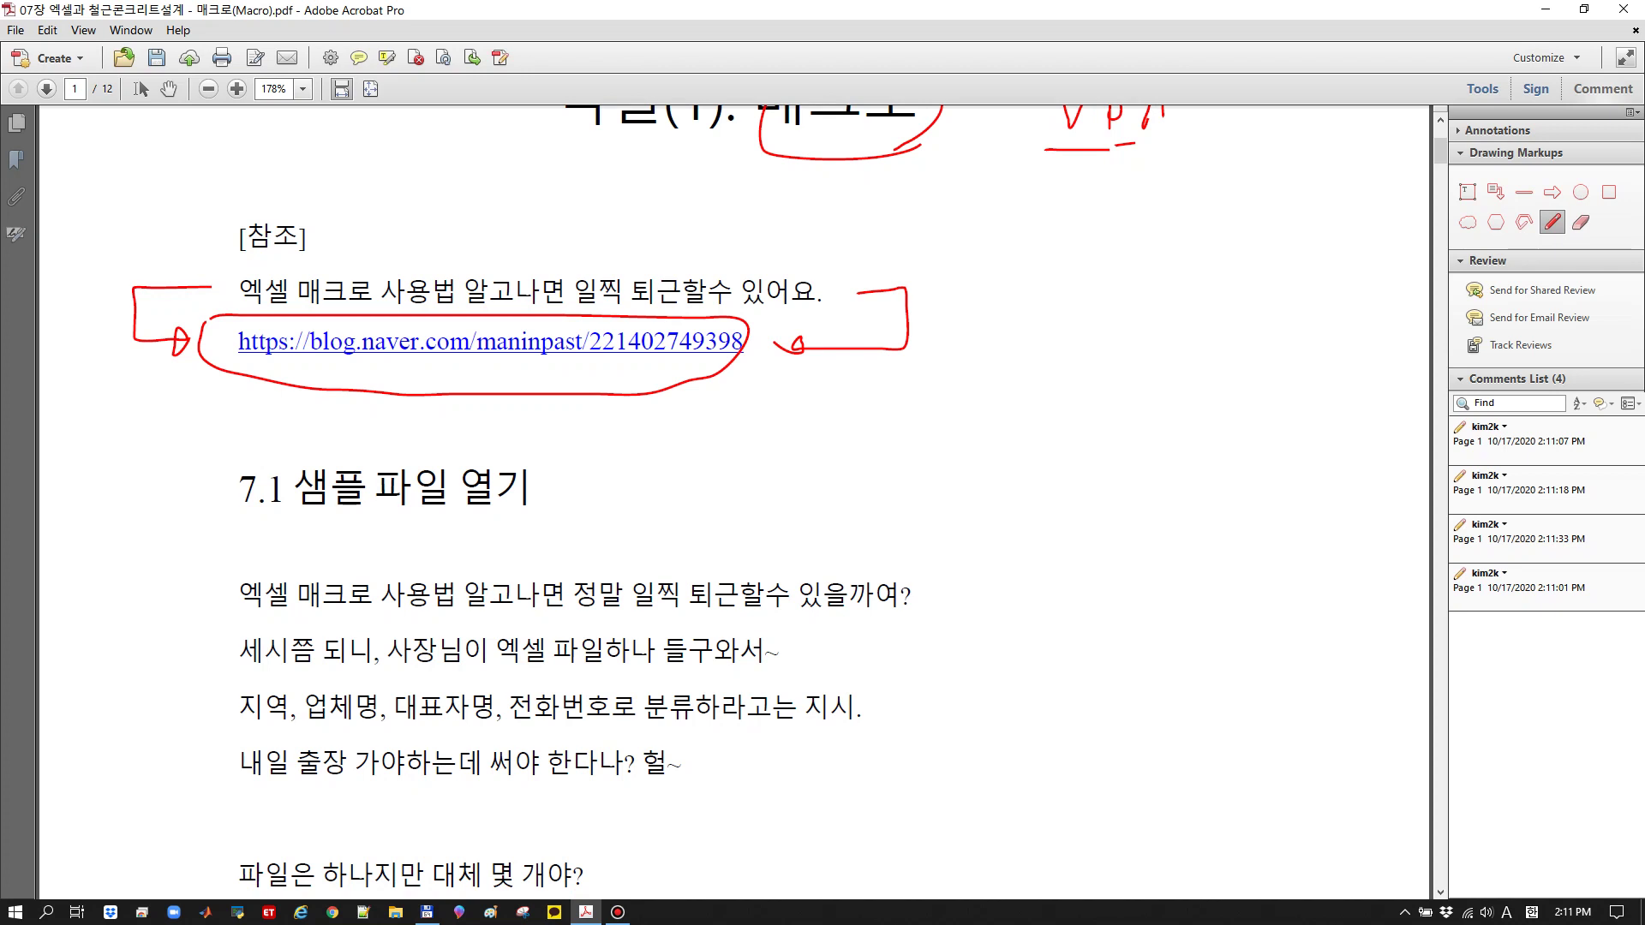
pyautogui.scroll(2, 729, 497)
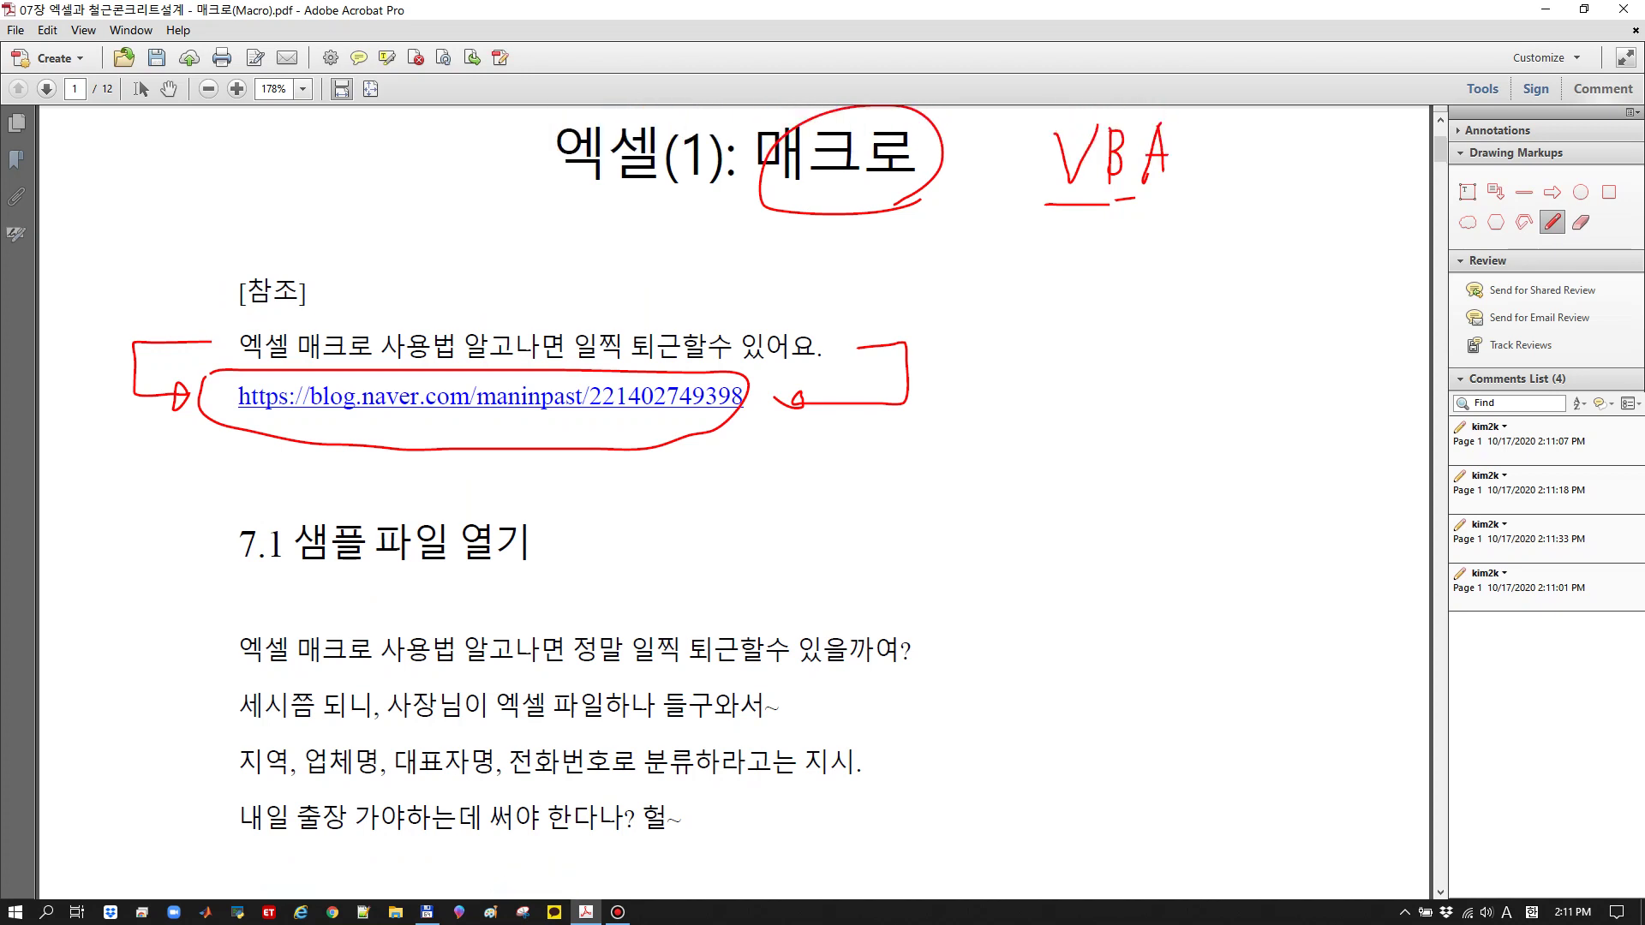
pyautogui.moveTo(606, 304); pyautogui.dragTo(561, 374)
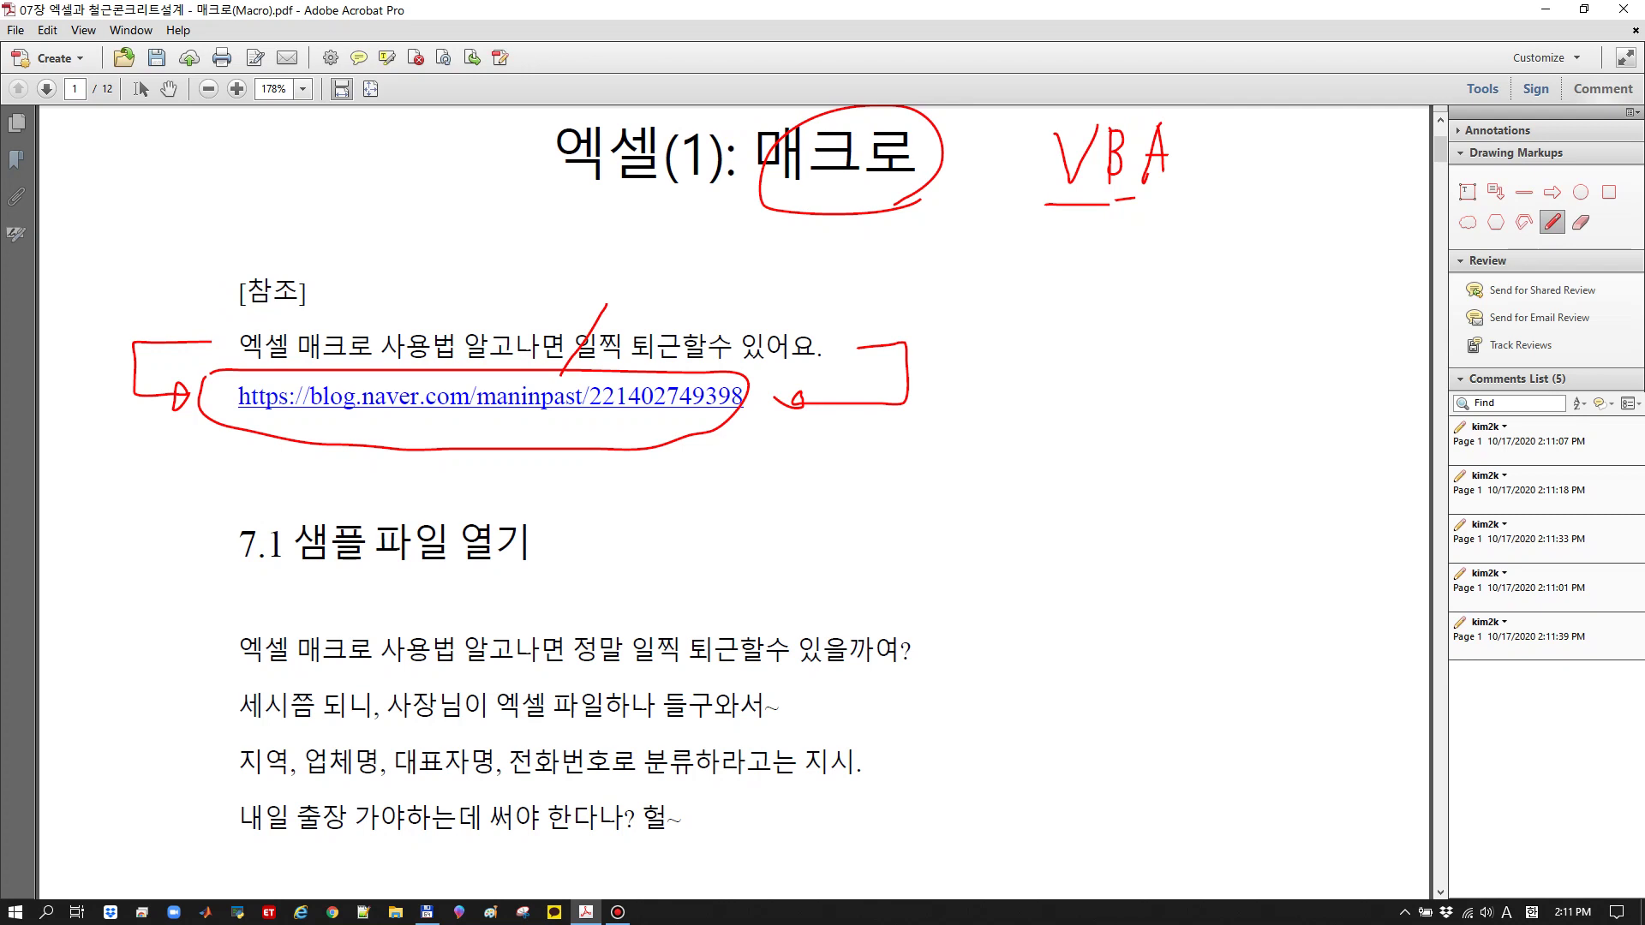
# Circle the phrases 세시쯤 되니 and 사장님이 엑셀 in the second line of section 7.1
pyautogui.scroll(-5, 729, 496)
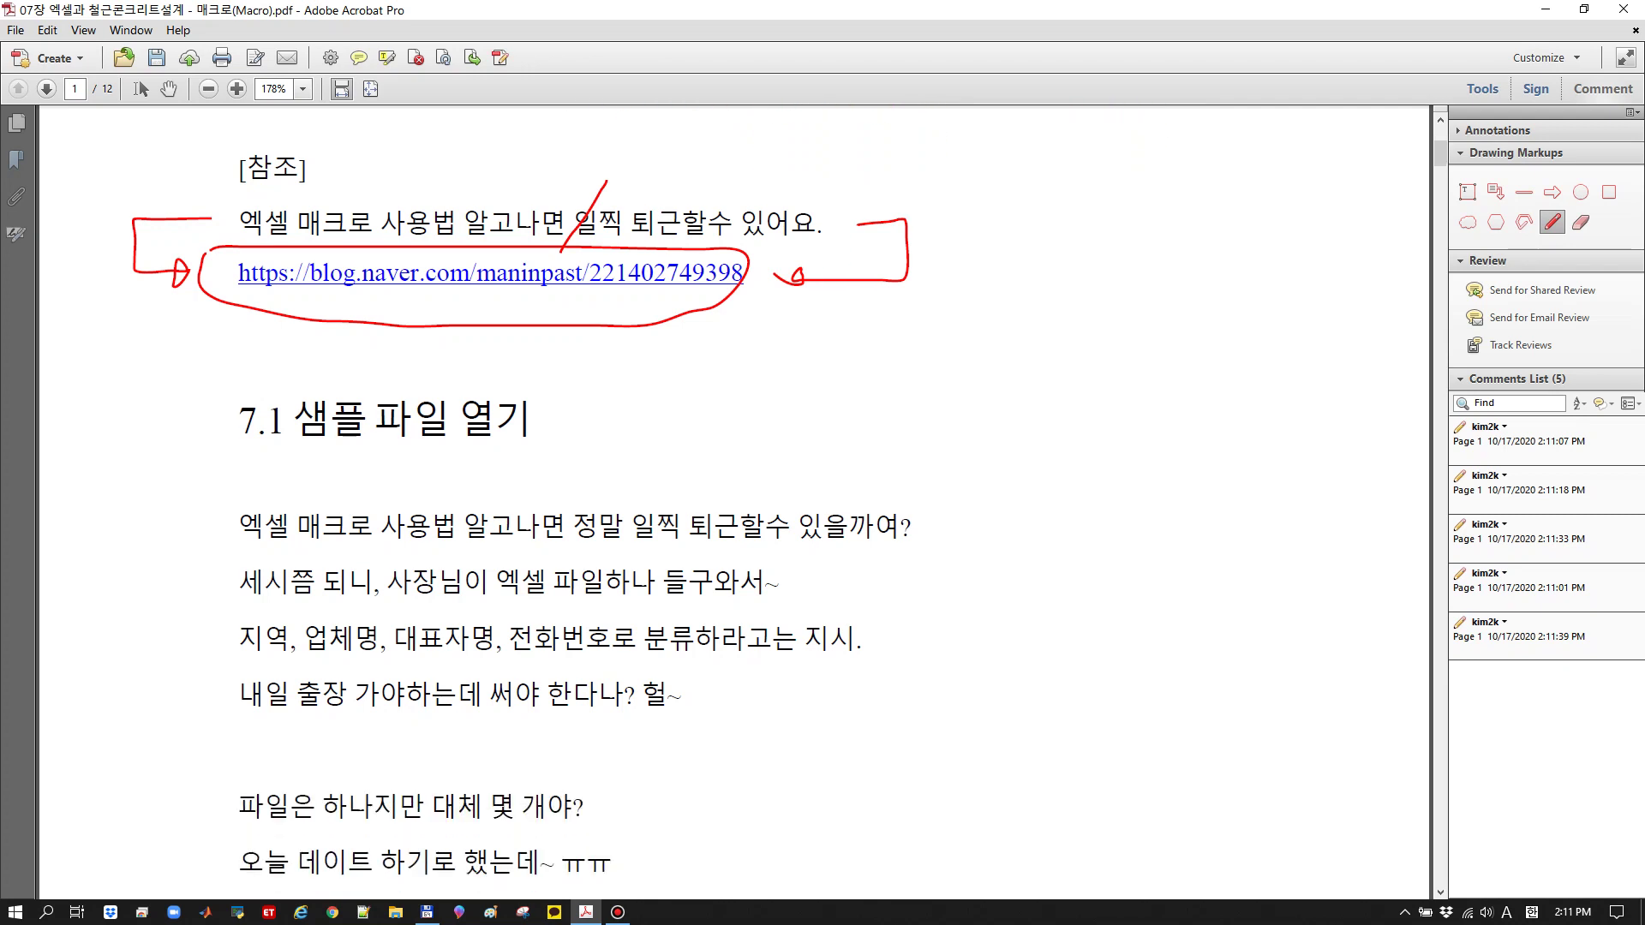
pyautogui.scroll(-2, 522, 493)
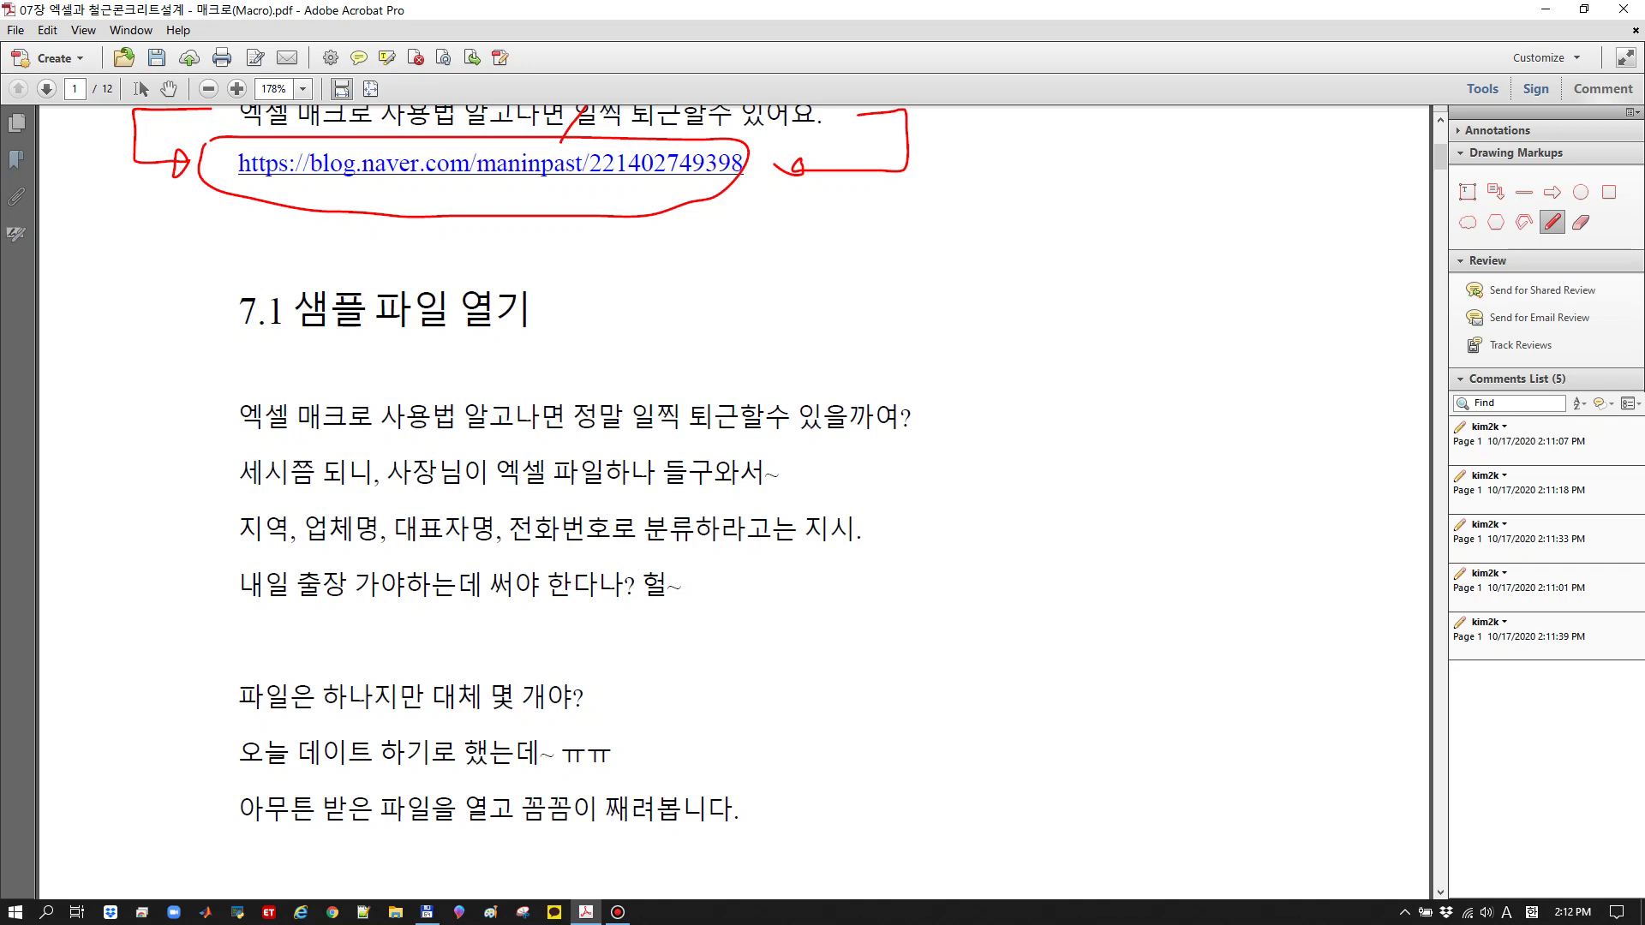
pyautogui.moveTo(280, 507)
pyautogui.mouseDown()
pyautogui.moveTo(225, 467)
pyautogui.moveTo(274, 506)
pyautogui.mouseUp()
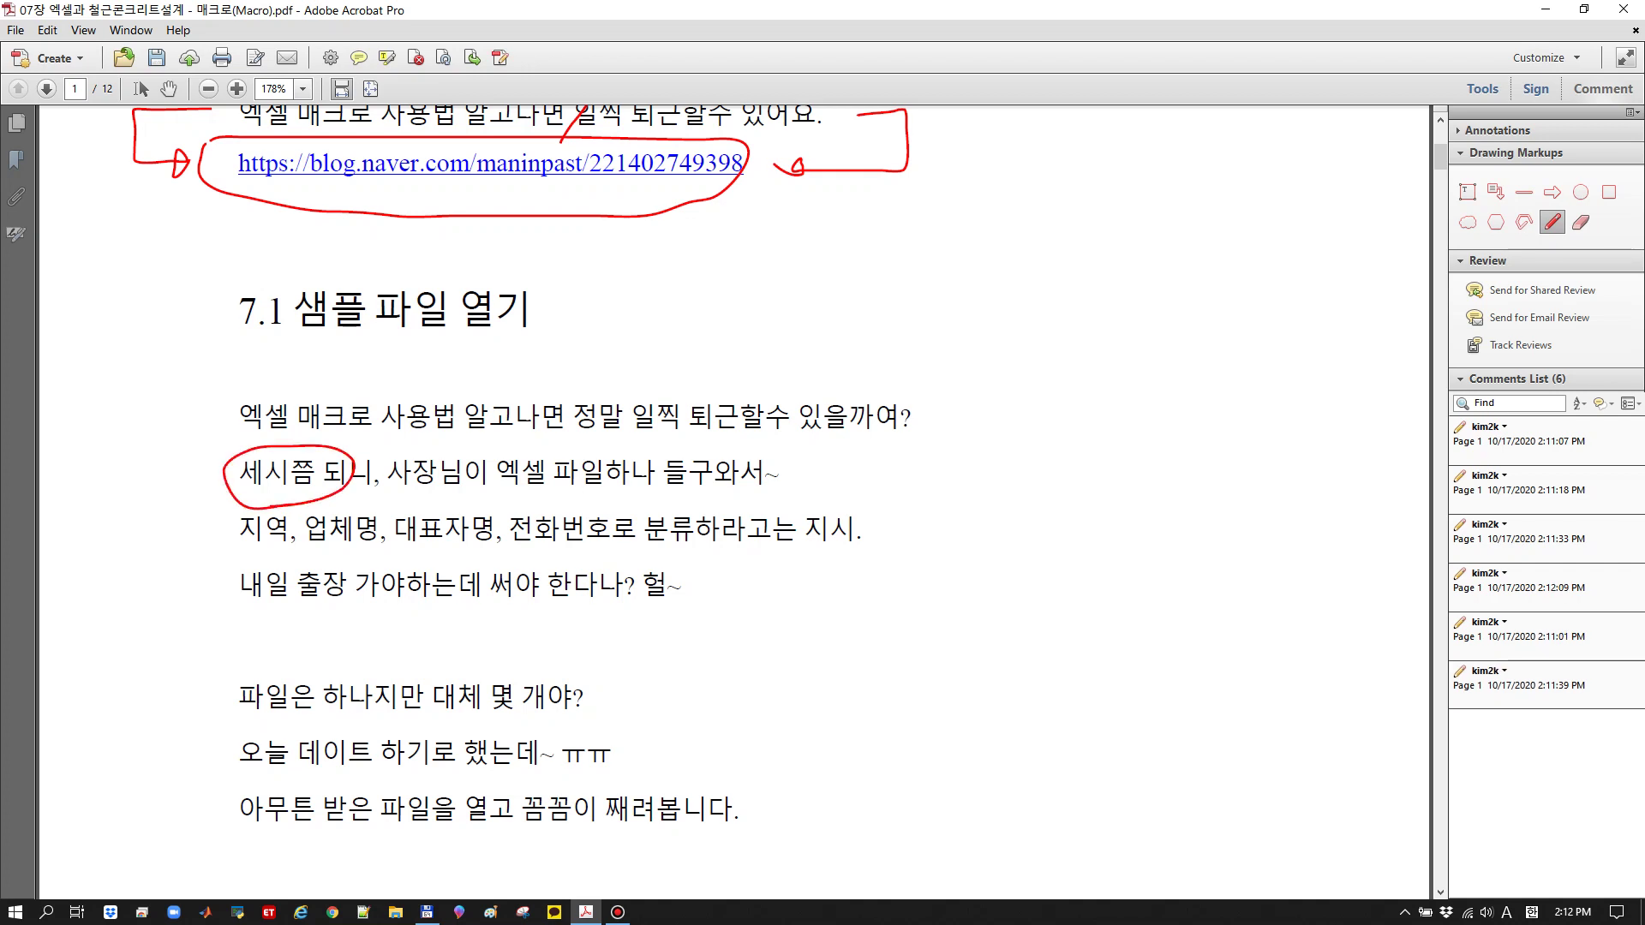
pyautogui.moveTo(525, 507)
pyautogui.mouseDown()
pyautogui.moveTo(396, 495)
pyautogui.moveTo(565, 448)
pyautogui.moveTo(523, 487)
pyautogui.mouseUp()
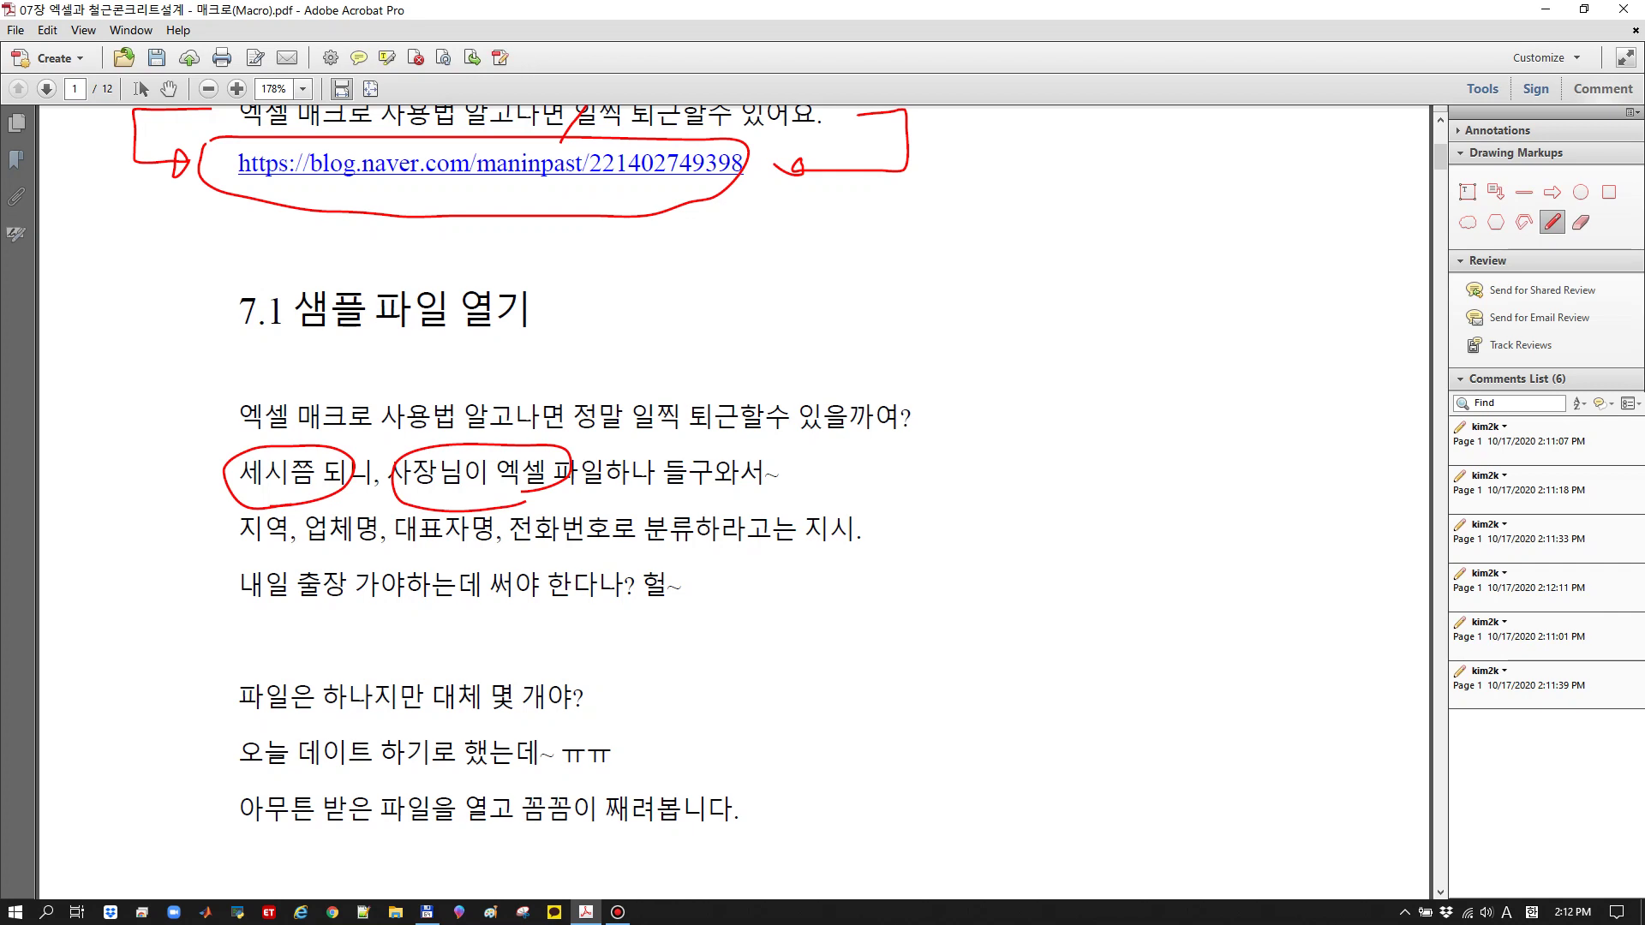
# Underline the classification fields and the 내일 출장 line, circle 분류, and draw an arrow back up to the 사장님 line
pyautogui.moveTo(223, 546); pyautogui.dragTo(382, 557)
pyautogui.moveTo(423, 546); pyautogui.dragTo(905, 557)
pyautogui.moveTo(233, 618)
pyautogui.mouseDown()
pyautogui.moveTo(696, 619)
pyautogui.moveTo(700, 582)
pyautogui.moveTo(827, 600)
pyautogui.moveTo(978, 481)
pyautogui.moveTo(824, 465)
pyautogui.mouseUp()
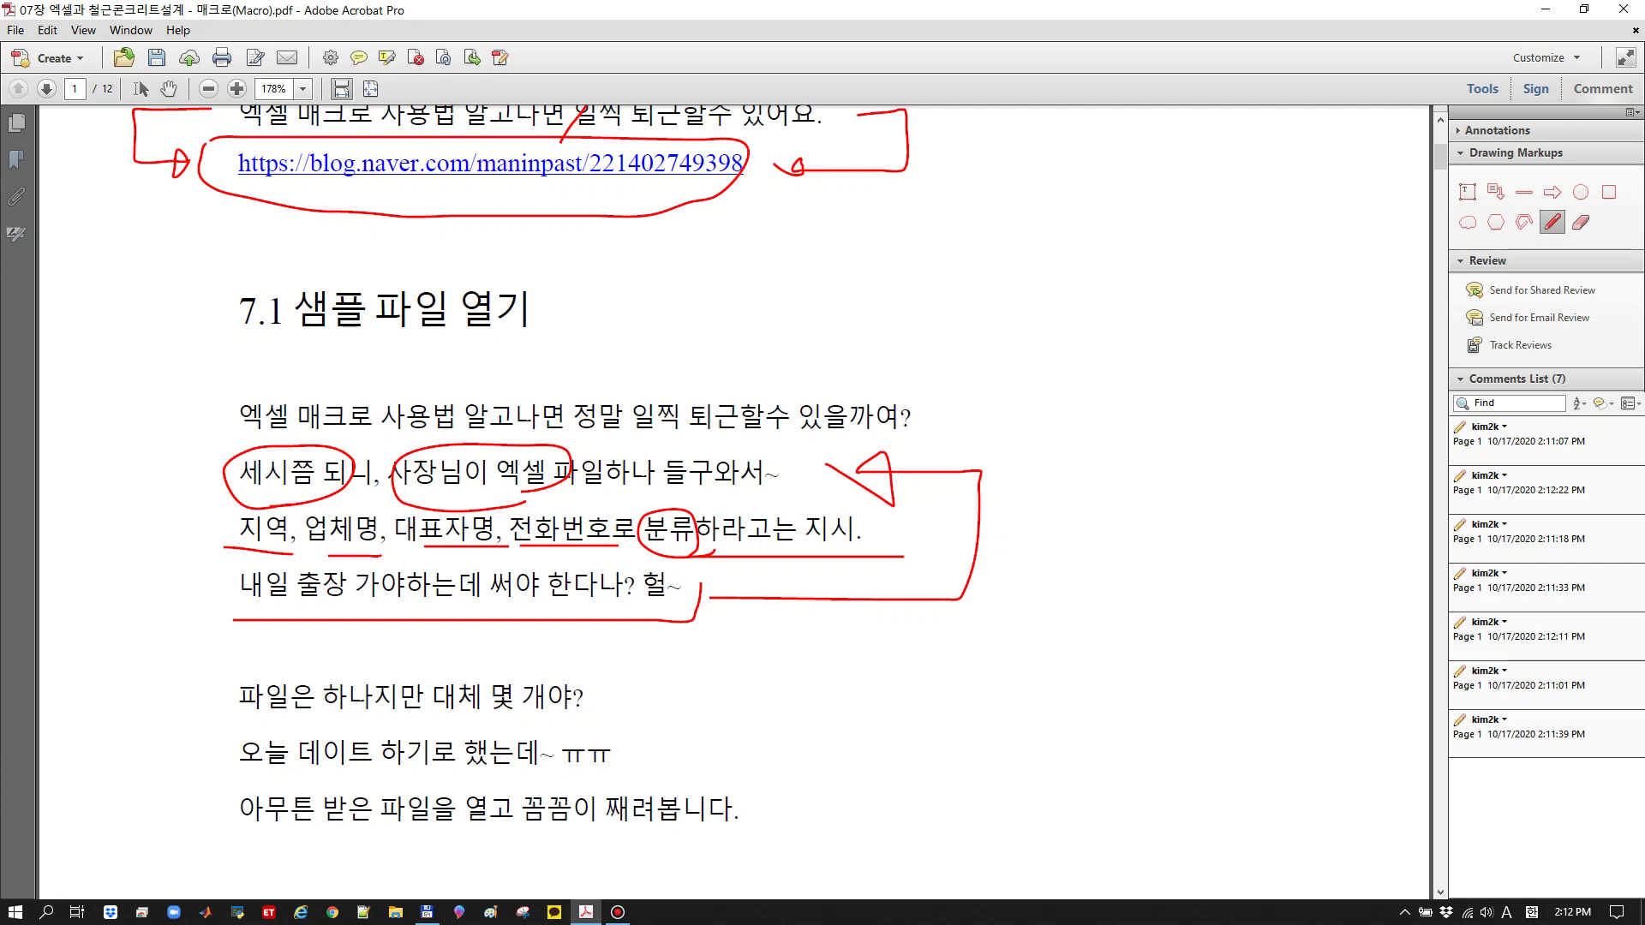
# Circle 몇 개야? and draw a curved arrow from the 지역, 업체명 line down to the 아무튼 받은 파일 line
pyautogui.scroll(-5, 557, 463)
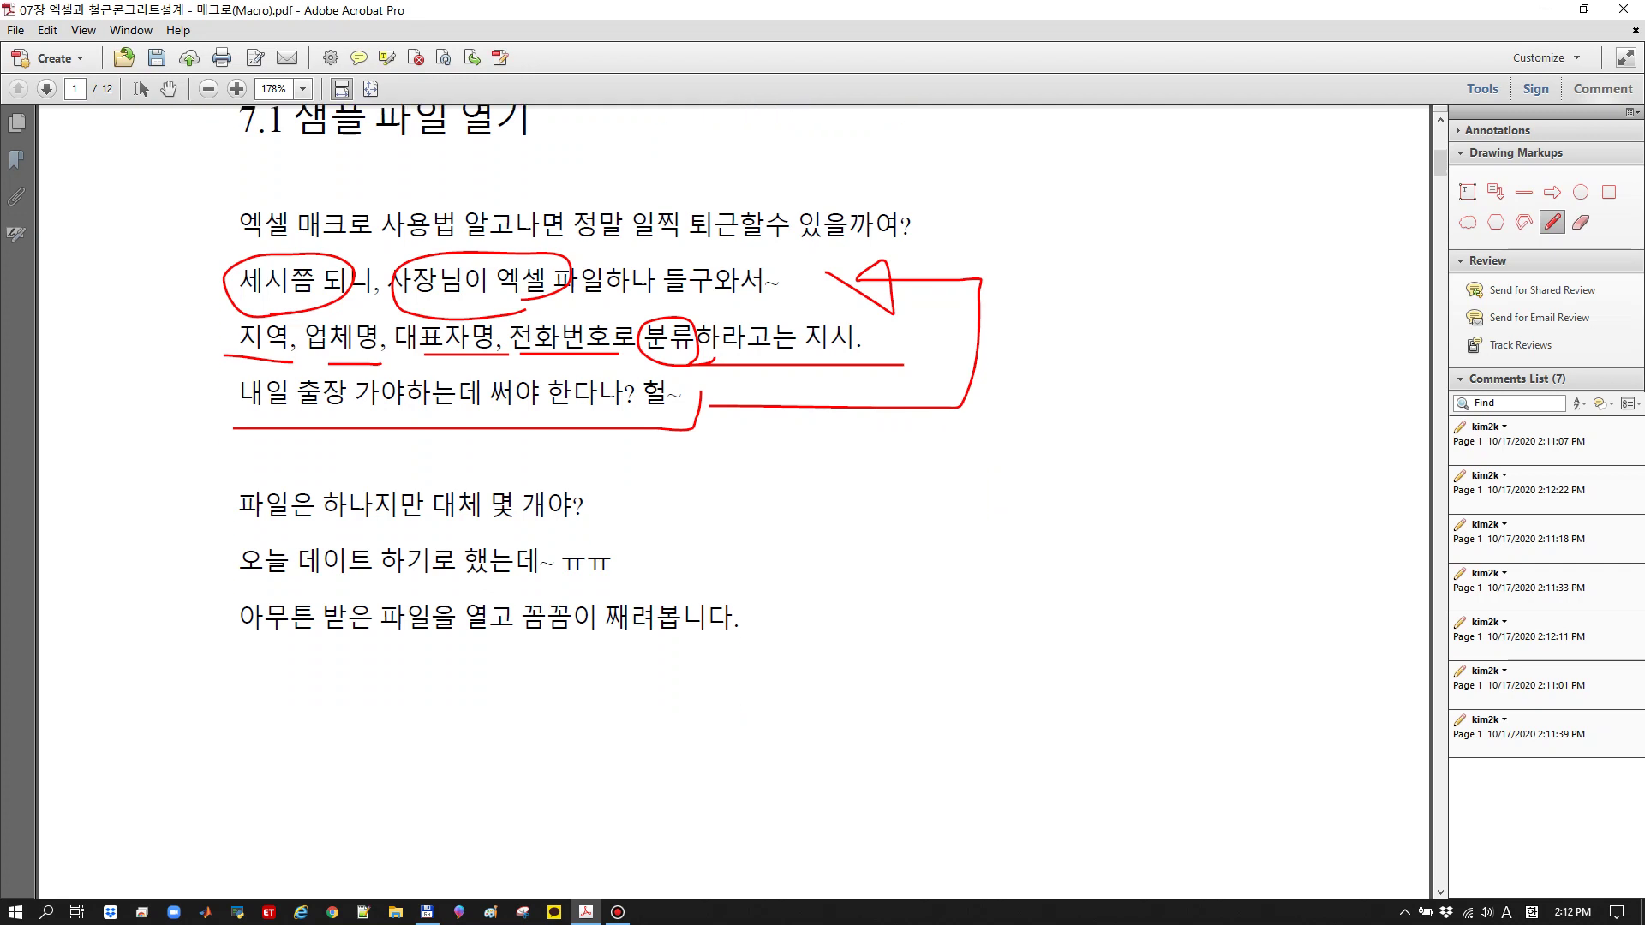
pyautogui.moveTo(463, 456)
pyautogui.mouseDown()
pyautogui.moveTo(483, 478)
pyautogui.moveTo(463, 438)
pyautogui.moveTo(470, 468)
pyautogui.mouseUp()
pyautogui.moveTo(214, 280)
pyautogui.mouseDown()
pyautogui.moveTo(178, 498)
pyautogui.moveTo(195, 558)
pyautogui.moveTo(214, 558)
pyautogui.mouseUp()
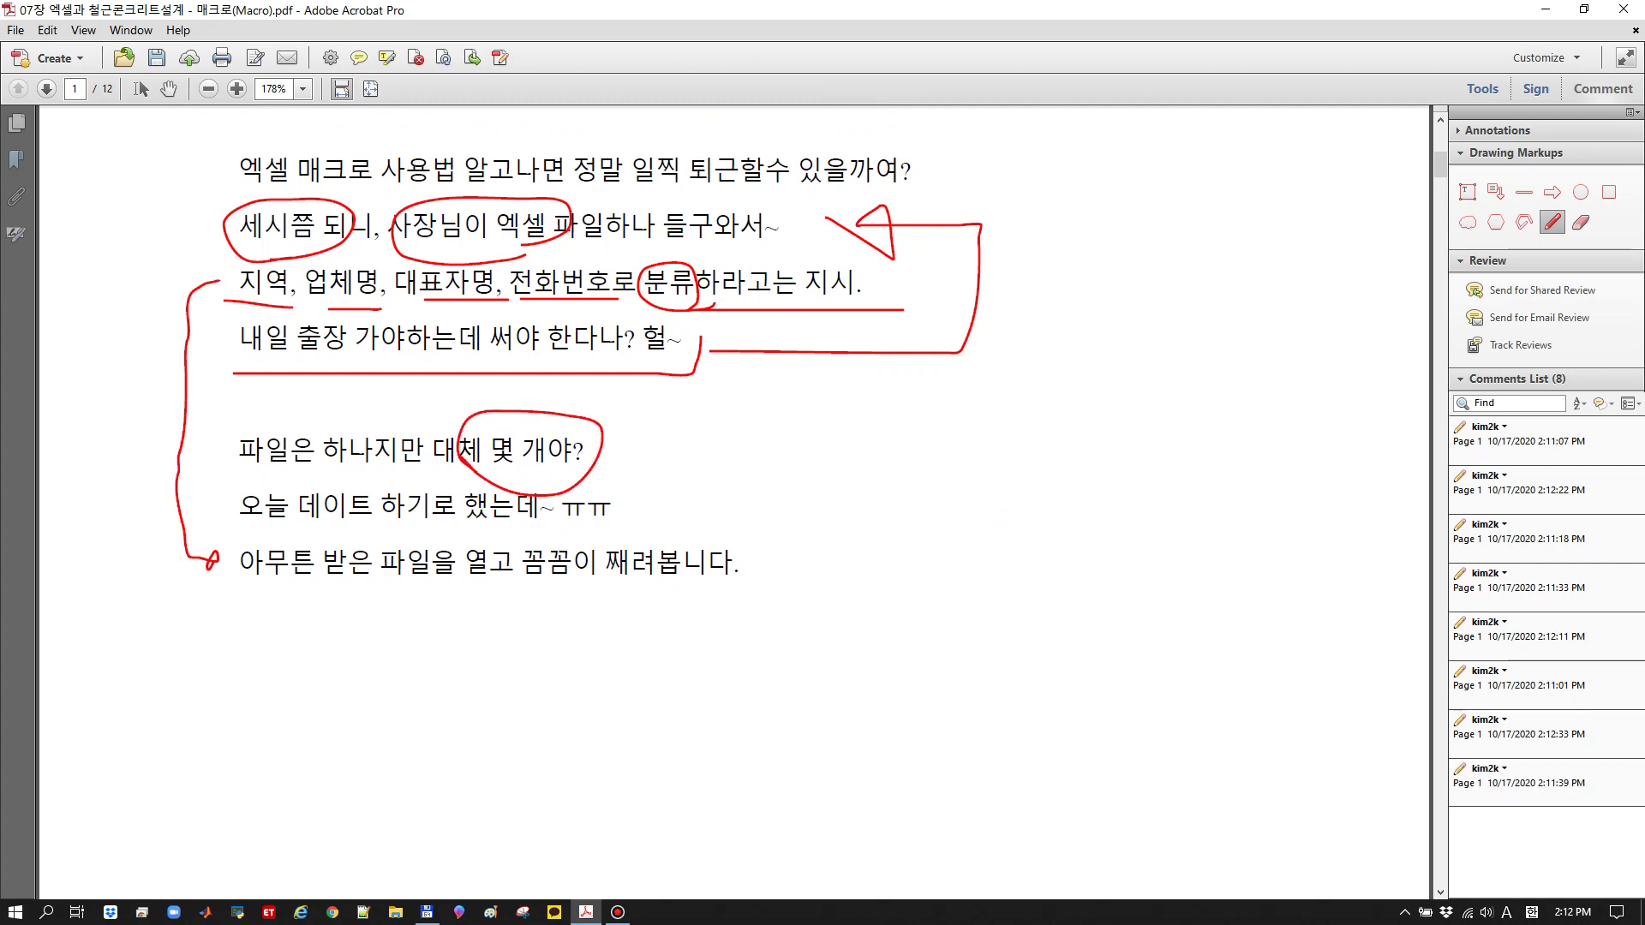
pyautogui.scroll(-1, 580, 360)
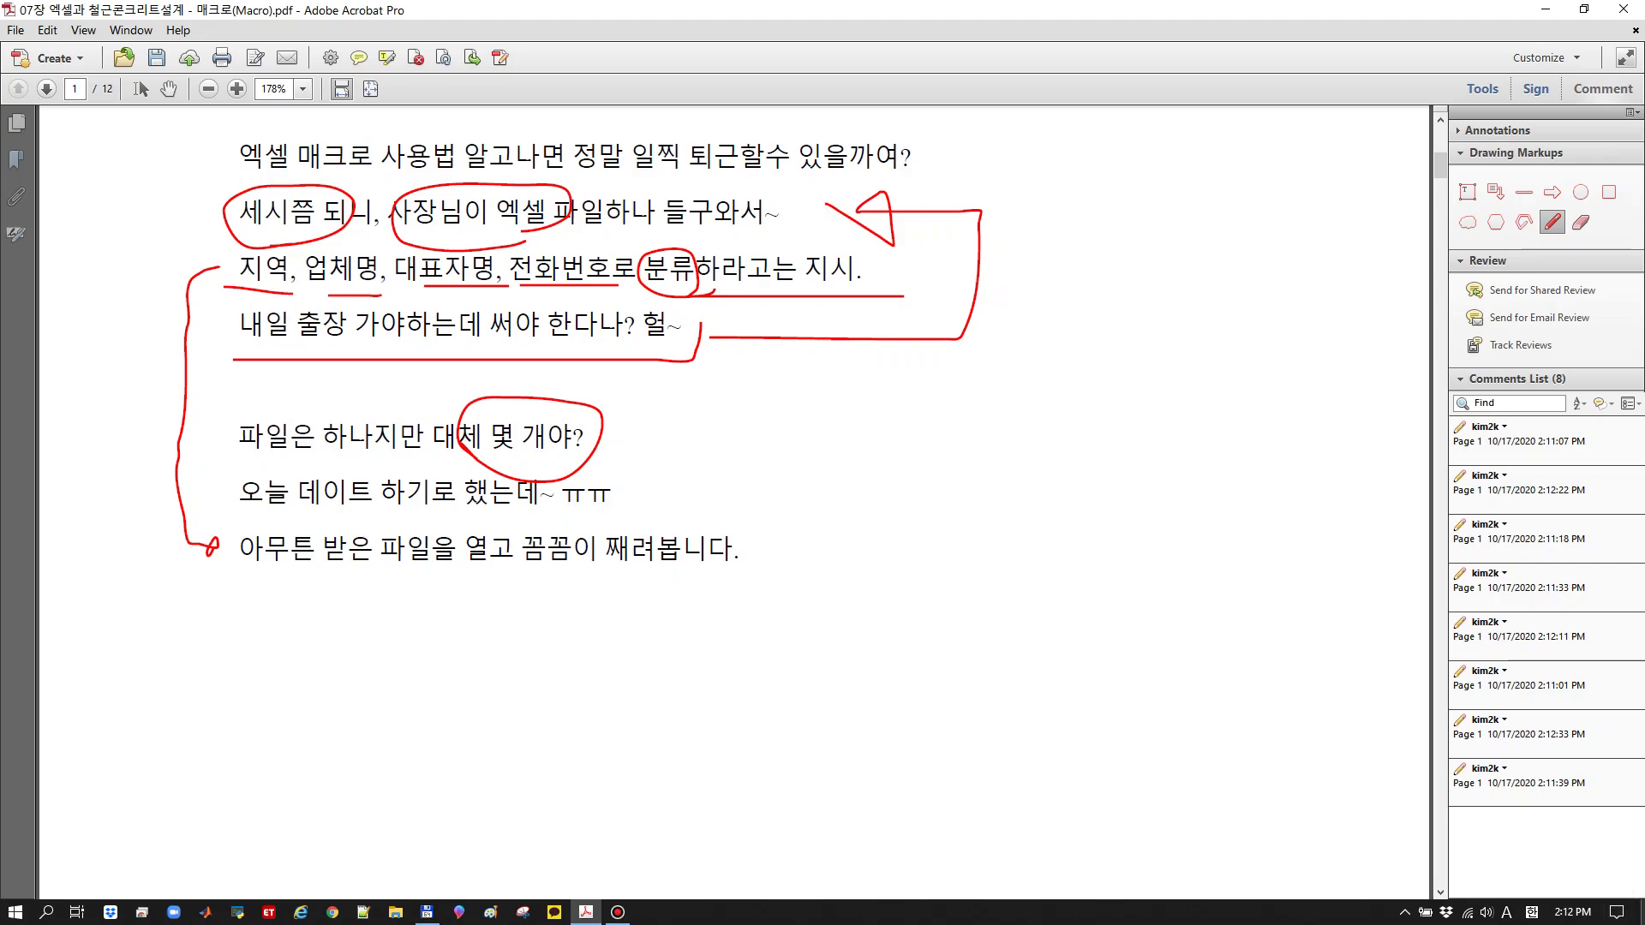
# Open the "Sample before" workbook from the desktop in Excel and select the first record's 주소 value in B5
pyautogui.click(1643, 912)
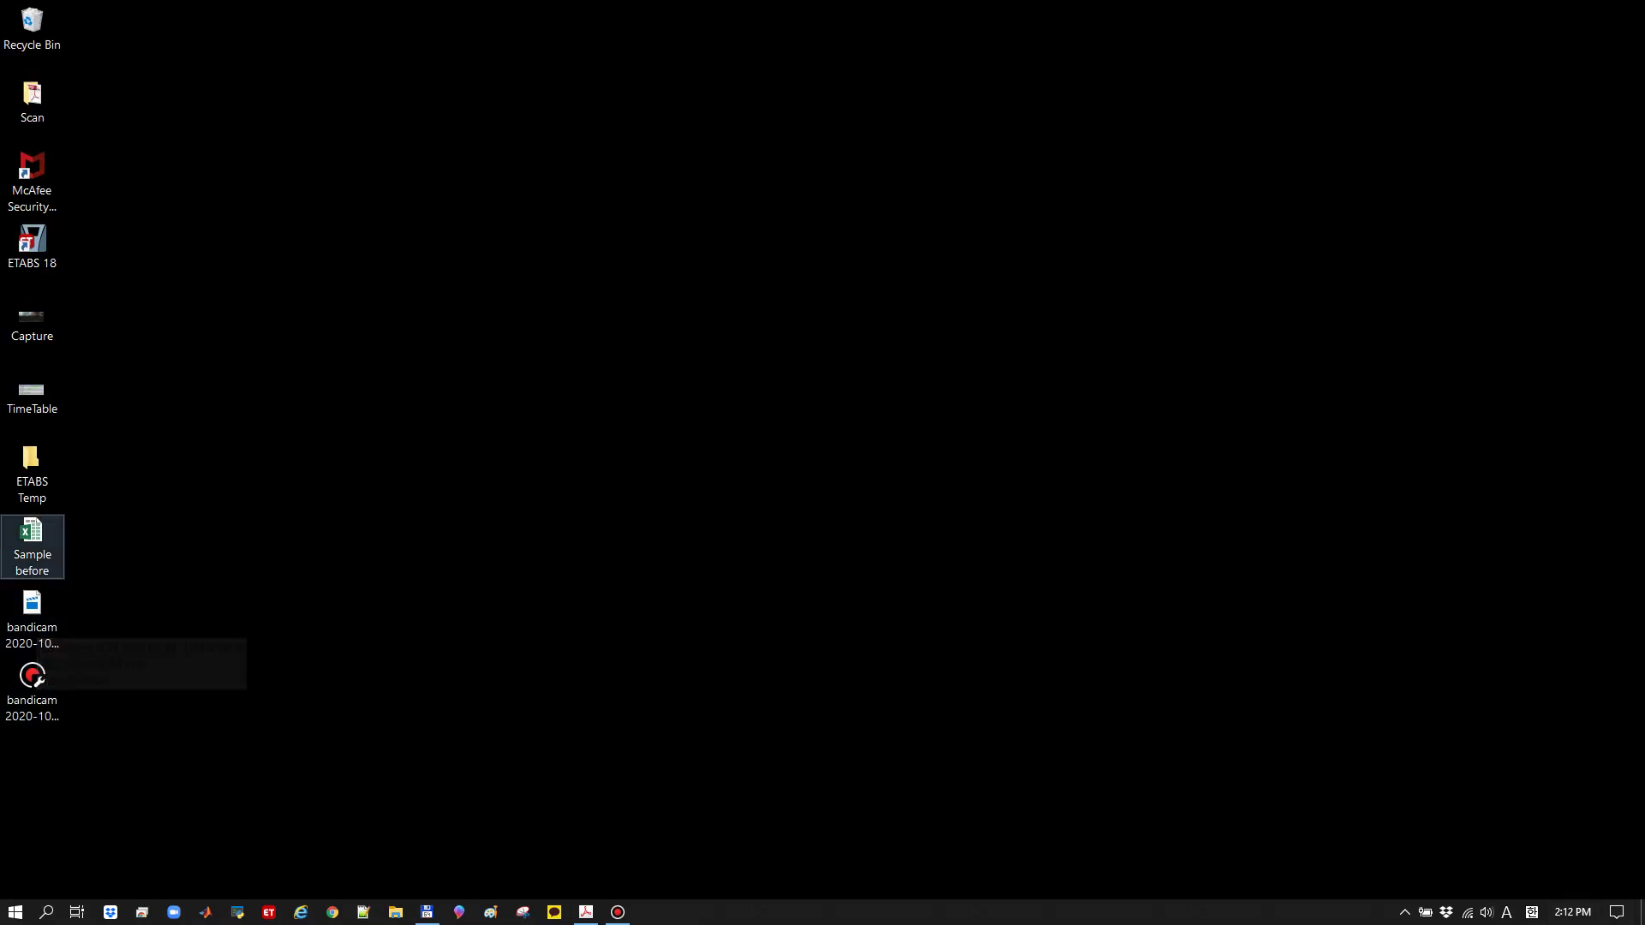
pyautogui.doubleClick(32, 535)
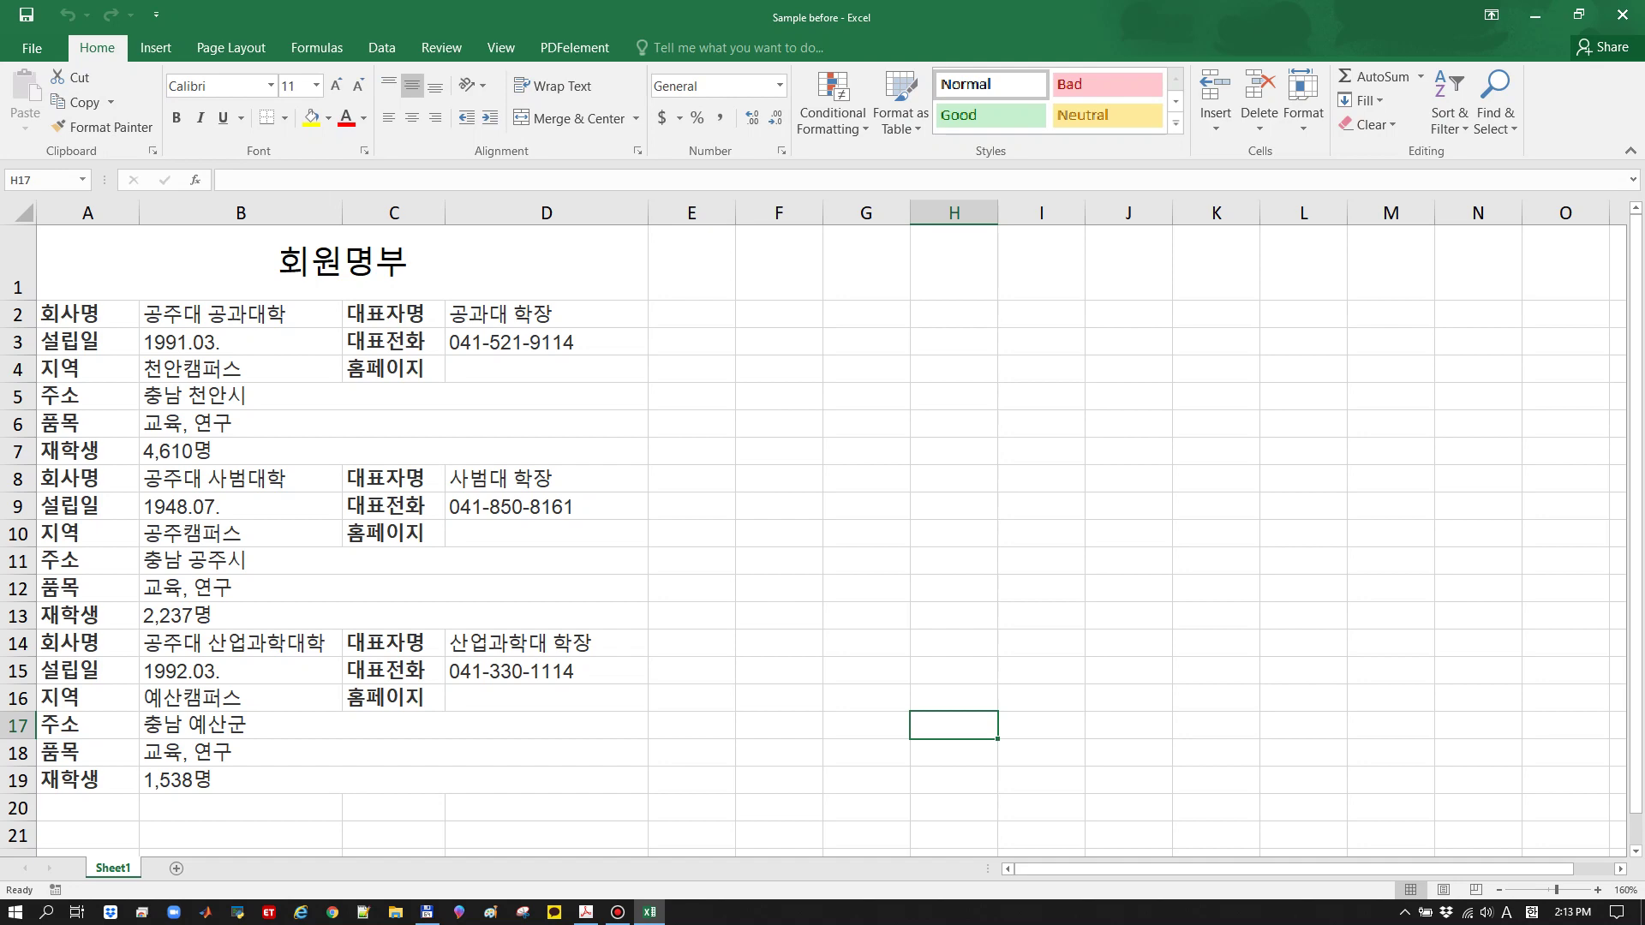
pyautogui.click(393, 397)
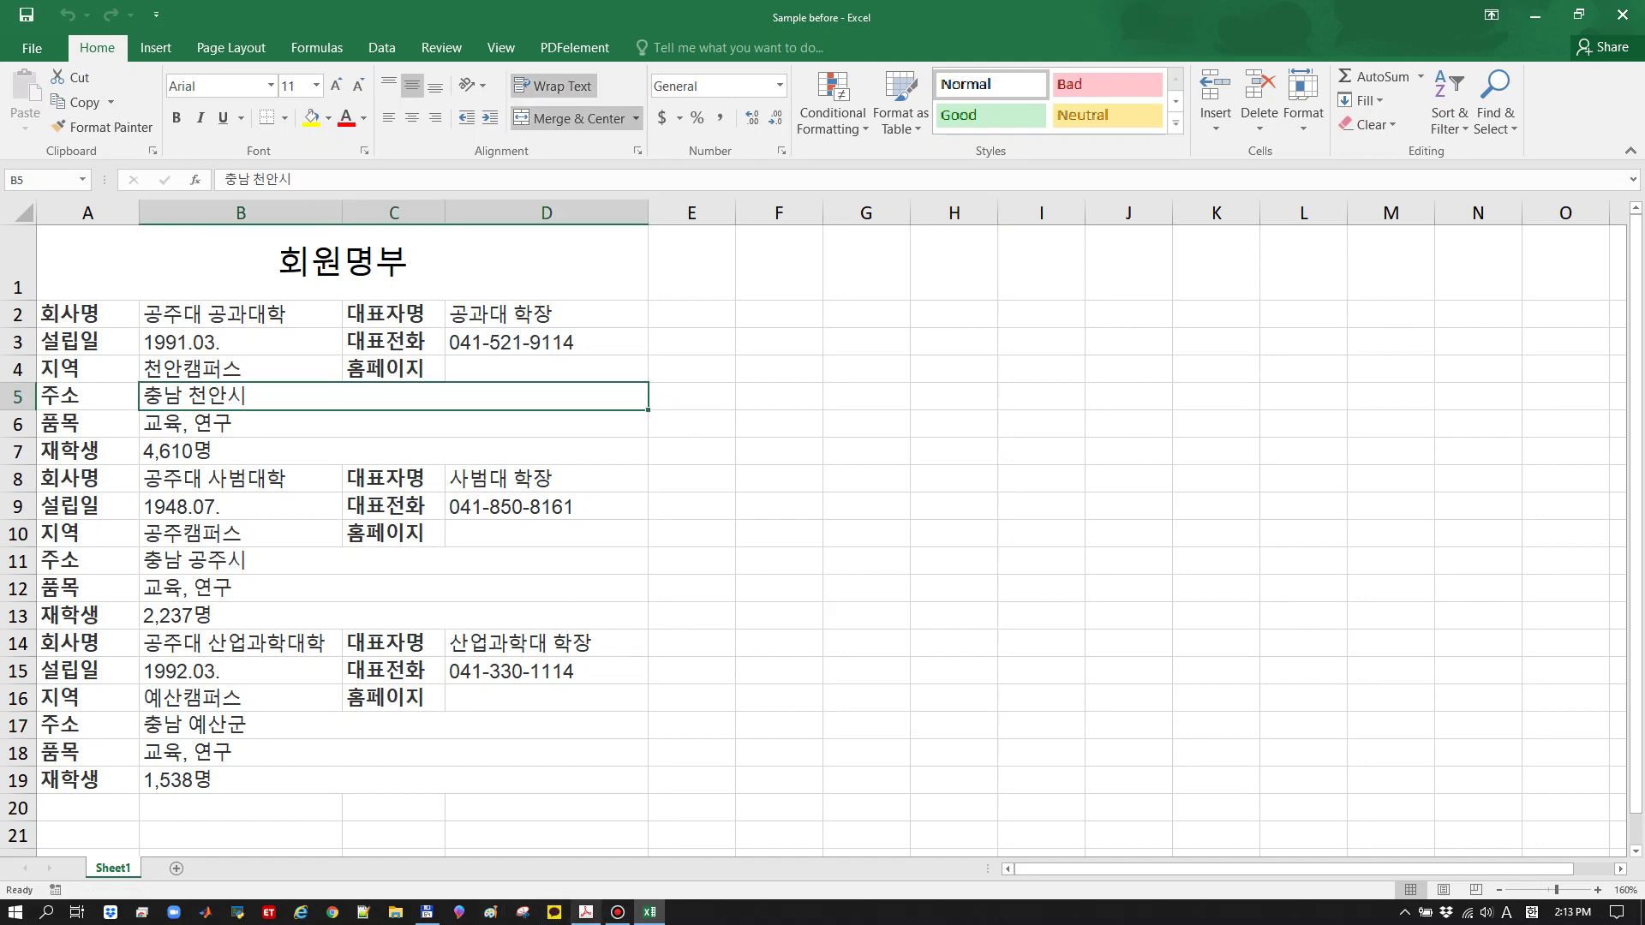
# Return to the PDF in Adobe Acrobat Pro and examine the 회원명부 sample table in Figure 7.1.1 on page 2
pyautogui.click(586, 912)
pyautogui.scroll(-3, 579, 334)
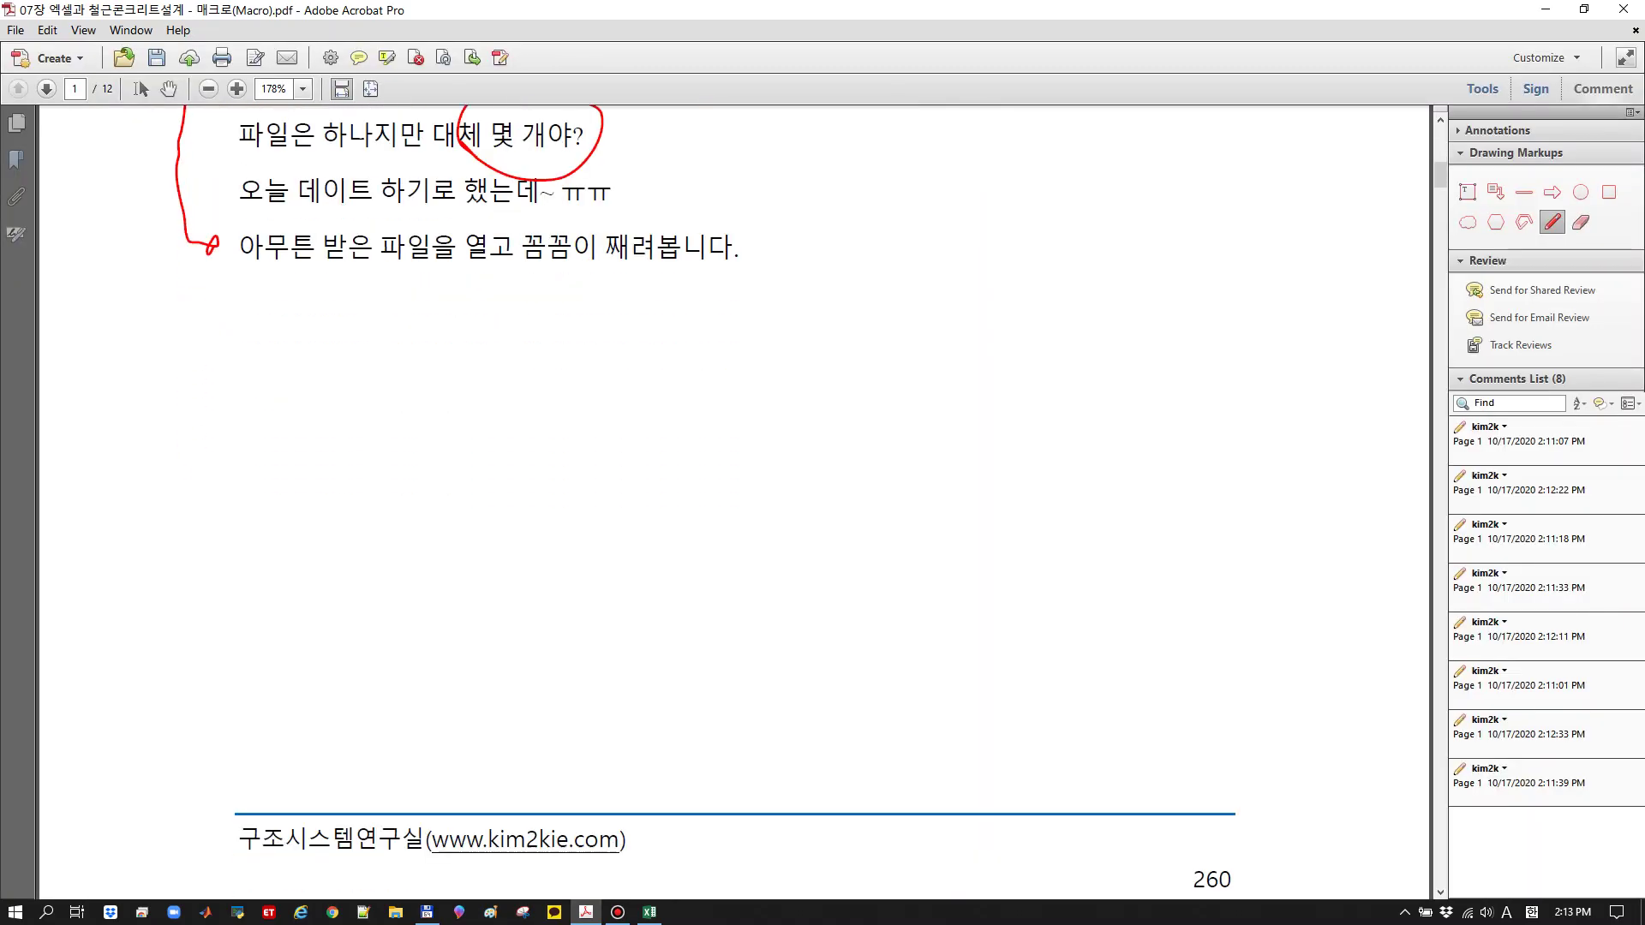
pyautogui.scroll(-8, 733, 502)
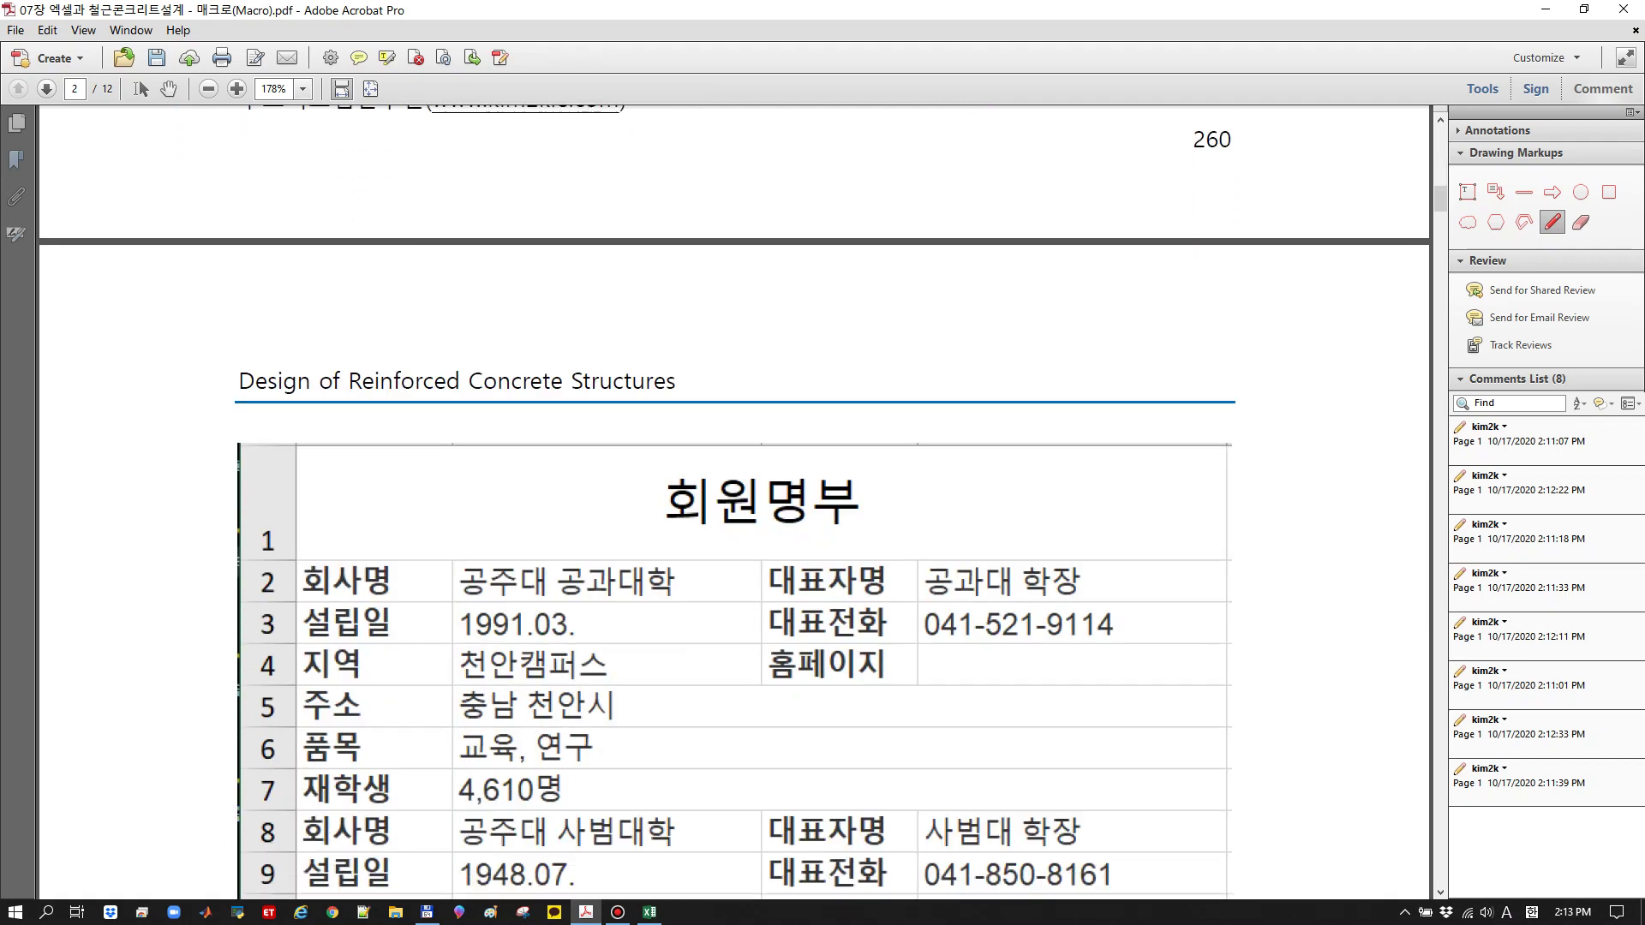
pyautogui.scroll(-5, 733, 502)
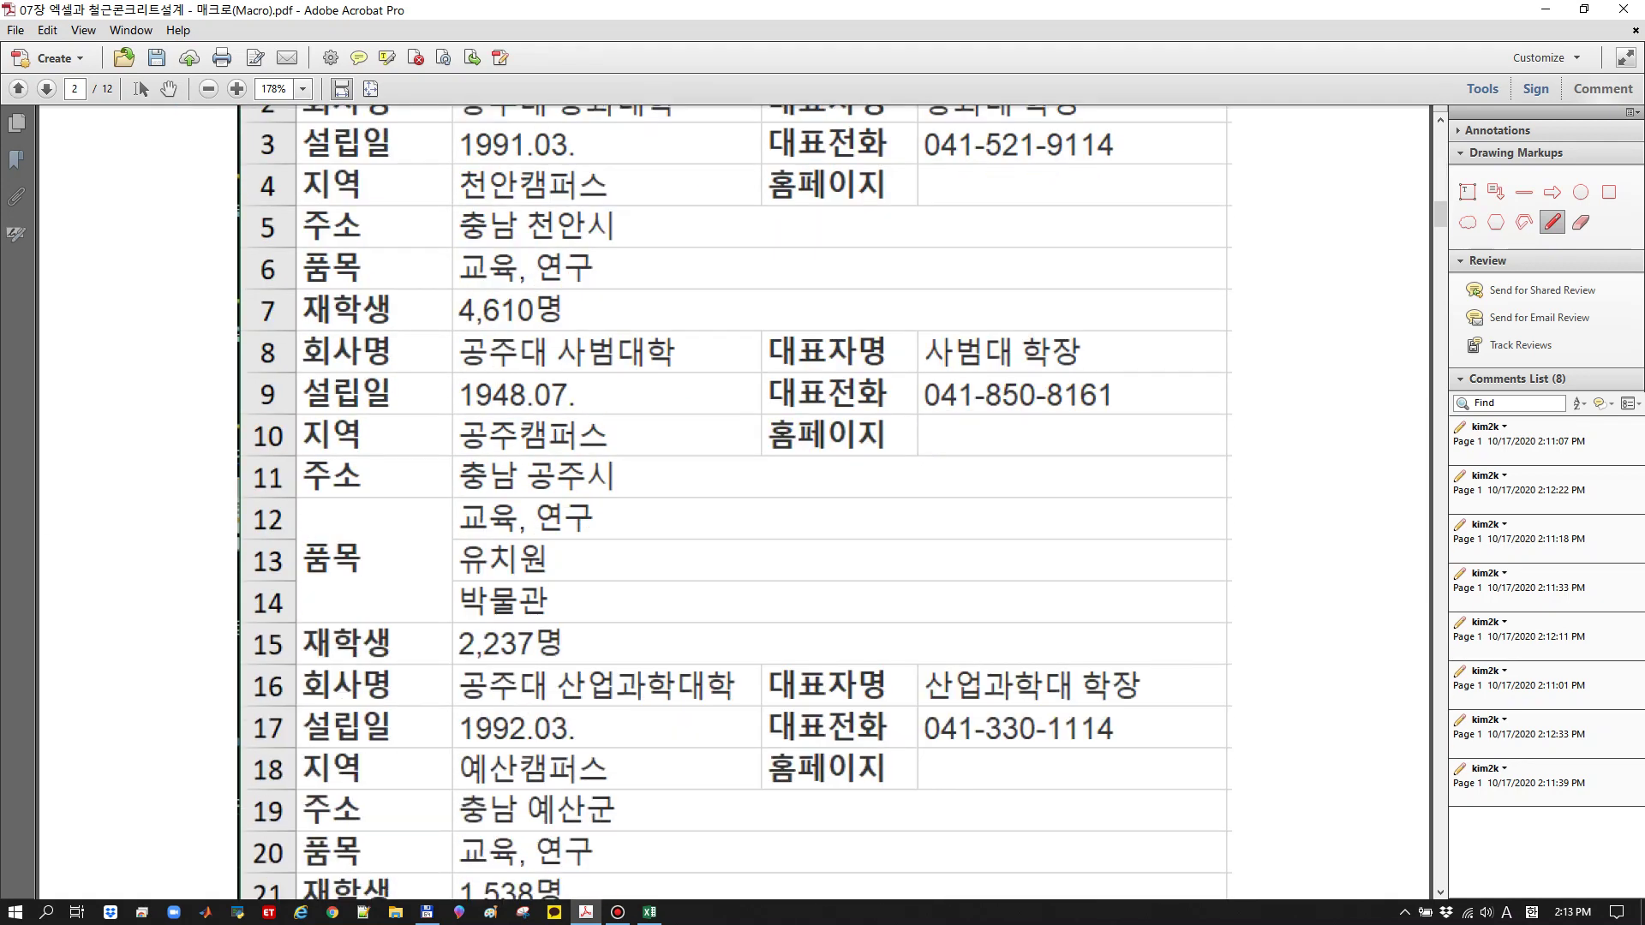
pyautogui.scroll(-1, 733, 502)
pyautogui.scroll(1, 733, 502)
pyautogui.scroll(-1, 734, 502)
pyautogui.scroll(1, 733, 502)
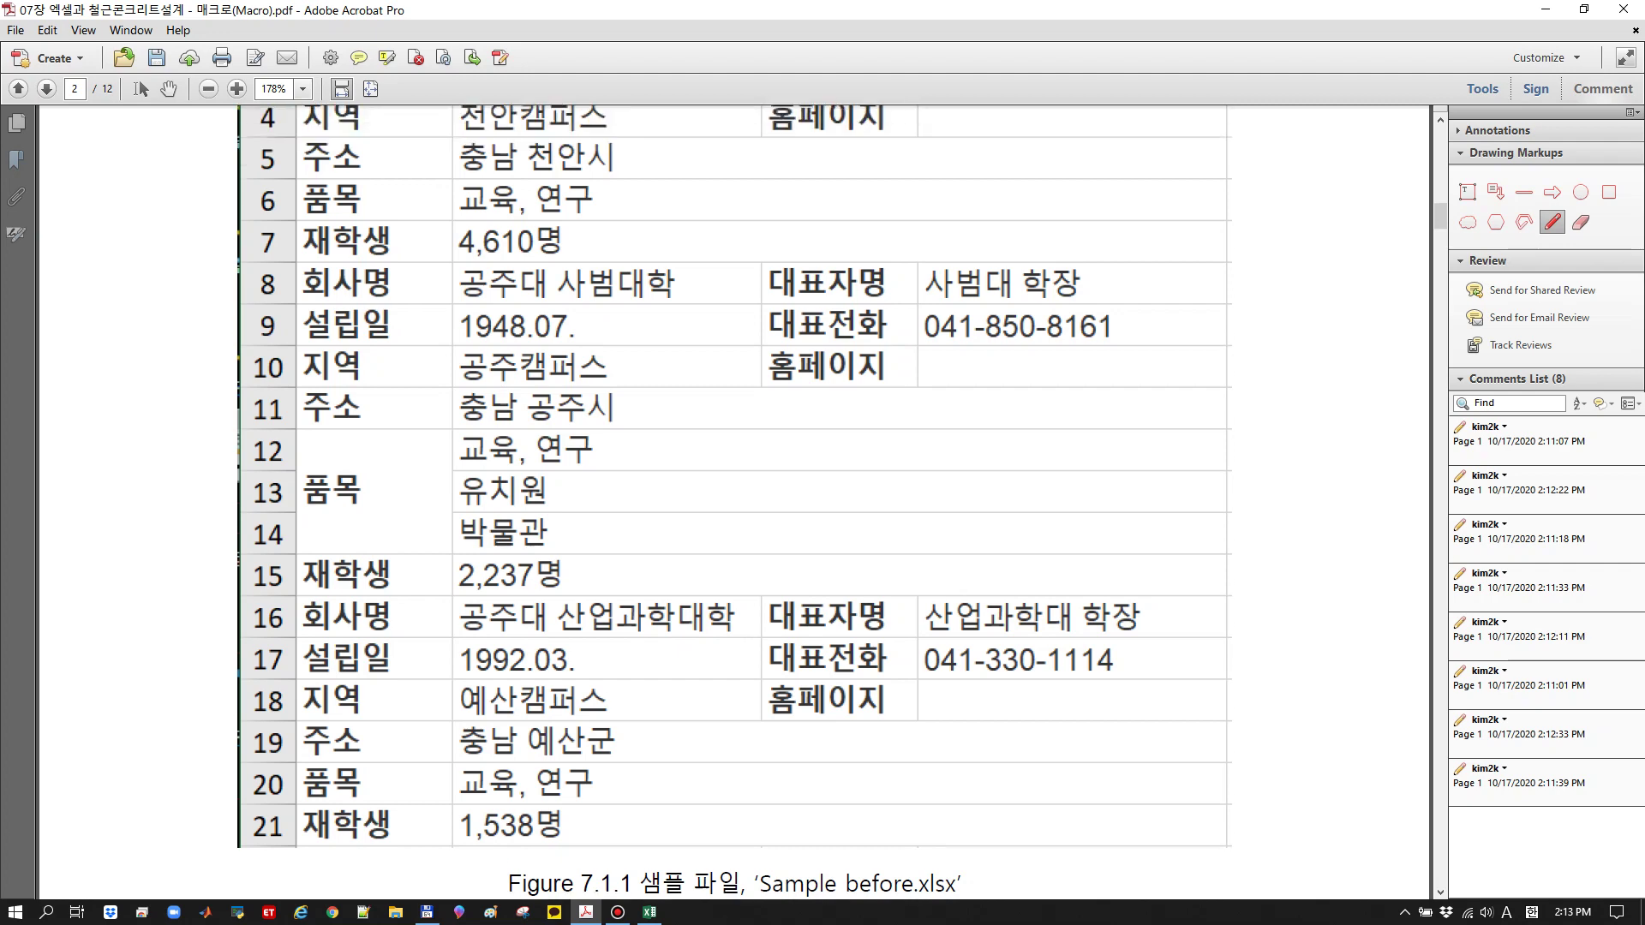
pyautogui.scroll(1, 733, 502)
pyautogui.scroll(-2, 733, 502)
pyautogui.scroll(1, 733, 502)
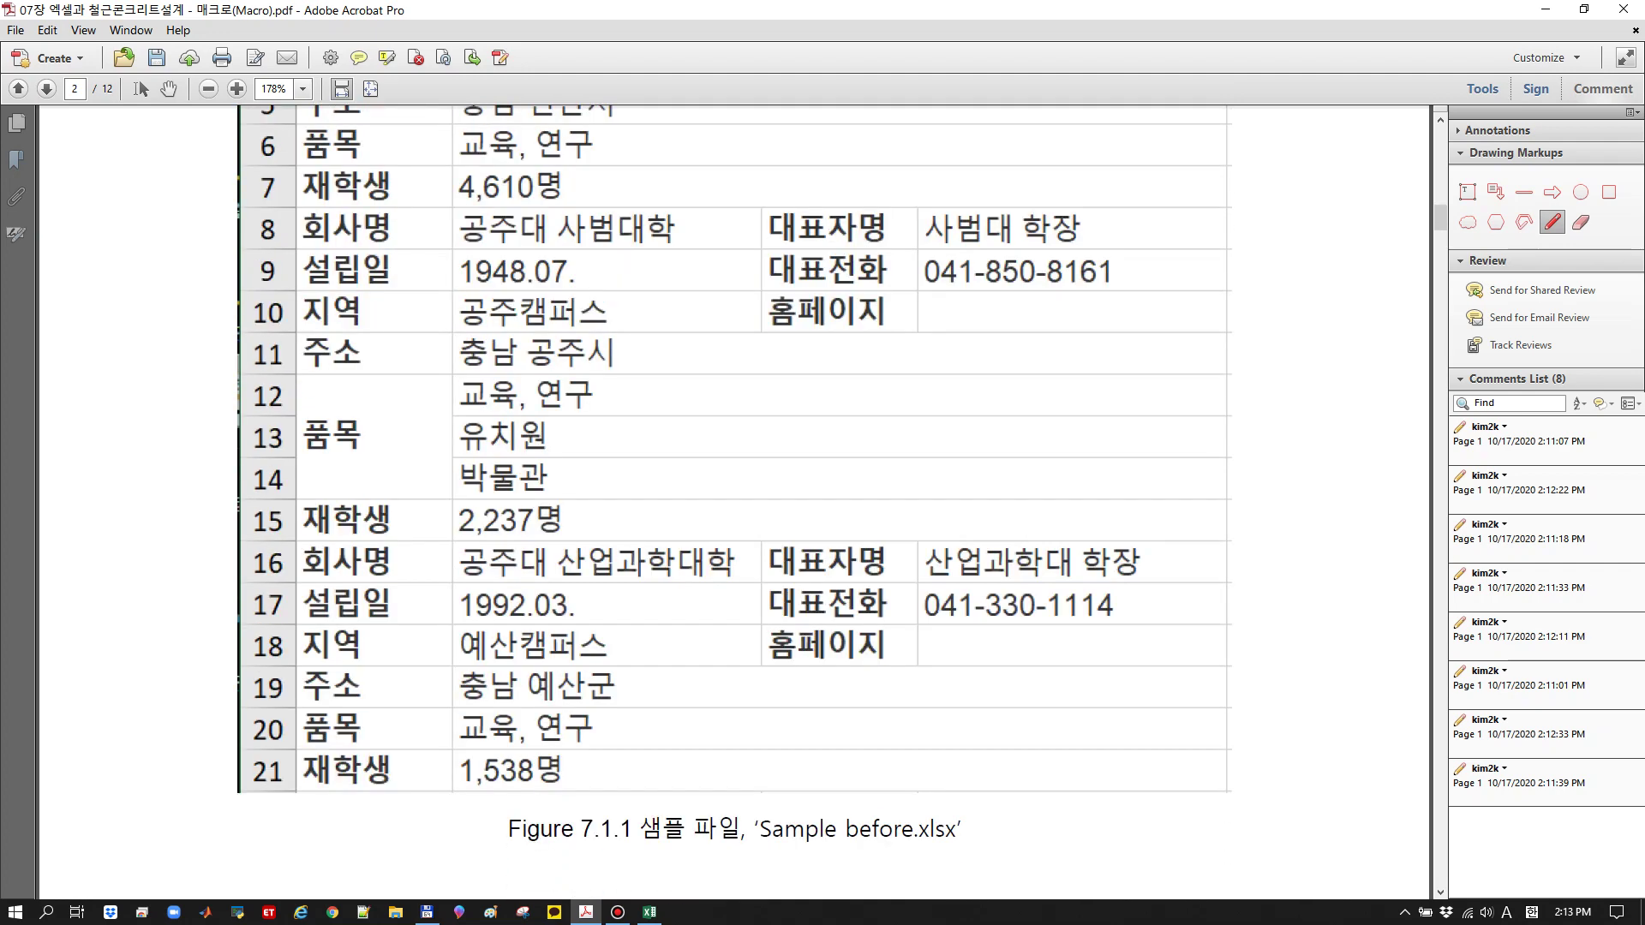
pyautogui.scroll(3, 734, 502)
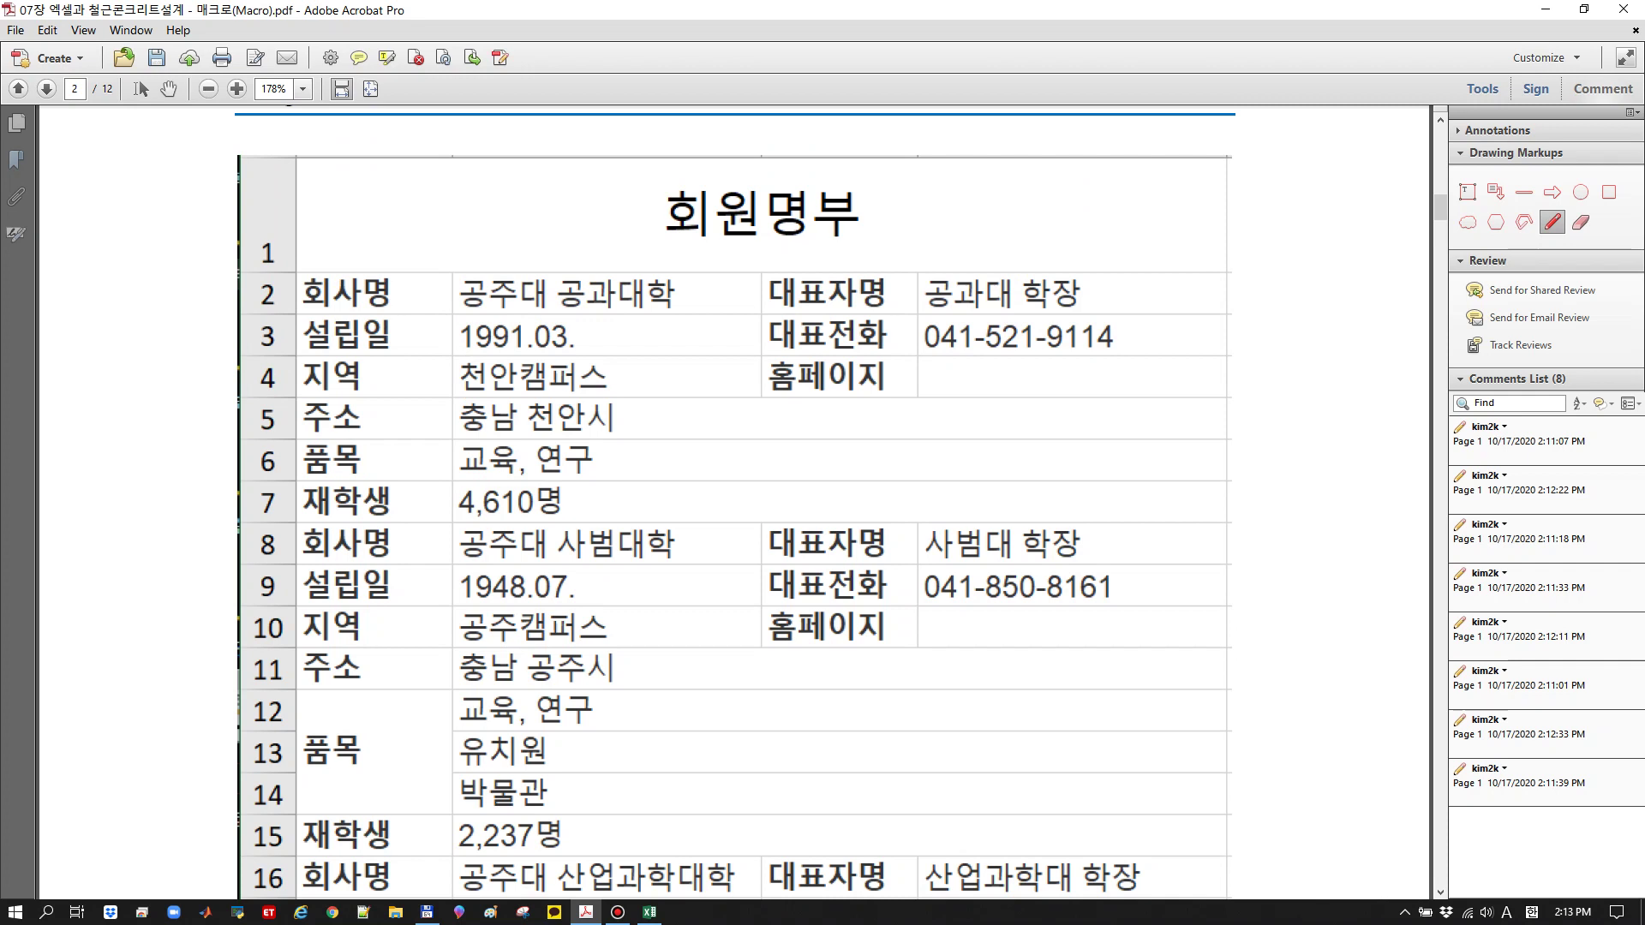
# Bracket and outline the three records of the sample table in red: rows 2–7, rows 8–15 and rows 16–21
pyautogui.moveTo(219, 271)
pyautogui.mouseDown()
pyautogui.moveTo(190, 357)
pyautogui.moveTo(206, 520)
pyautogui.moveTo(1125, 511)
pyautogui.moveTo(1151, 265)
pyautogui.moveTo(228, 275)
pyautogui.mouseUp()
pyautogui.scroll(-3, 737, 505)
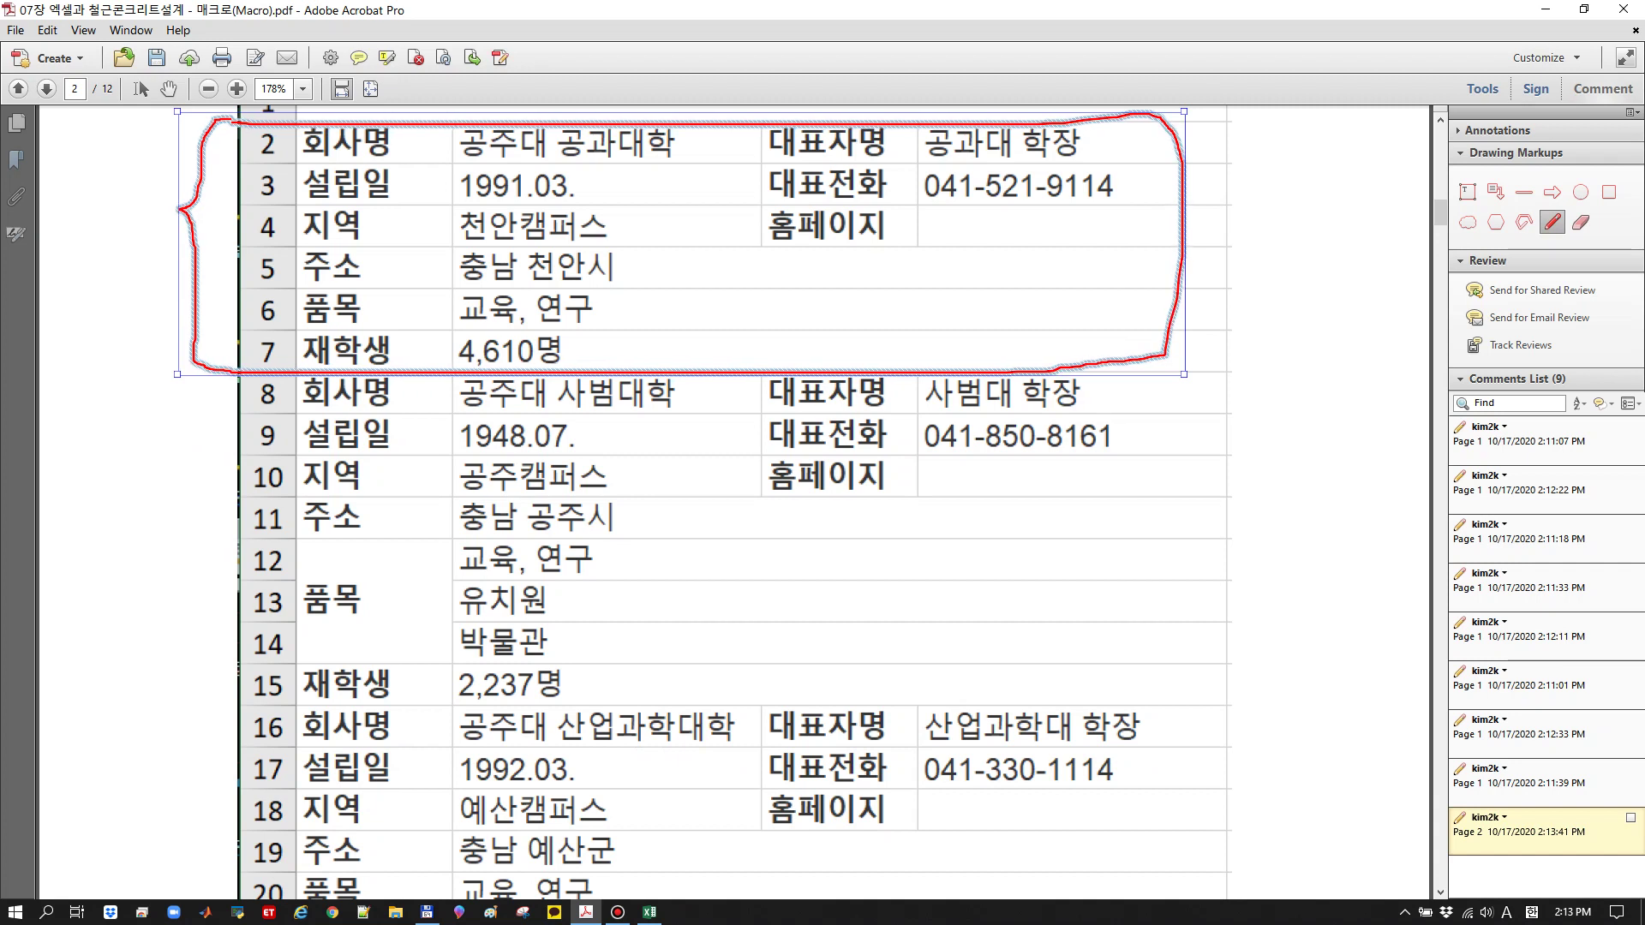
pyautogui.moveTo(227, 394)
pyautogui.mouseDown()
pyautogui.moveTo(185, 487)
pyautogui.moveTo(205, 630)
pyautogui.moveTo(468, 665)
pyautogui.mouseUp()
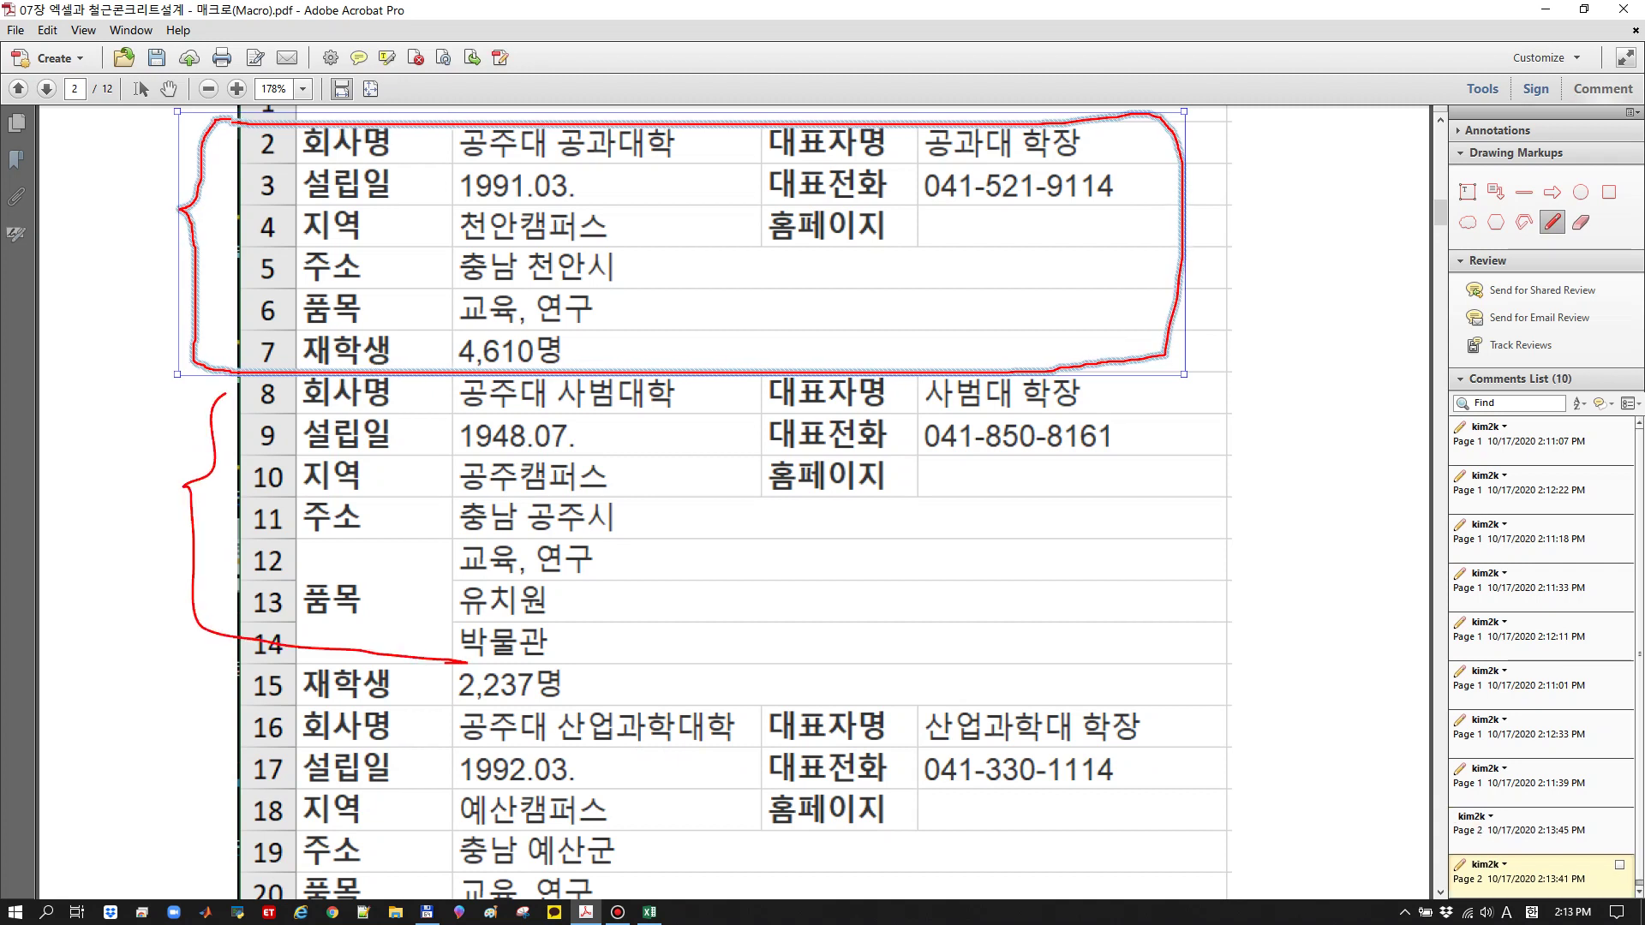
pyautogui.moveTo(203, 642)
pyautogui.mouseDown()
pyautogui.moveTo(645, 713)
pyautogui.moveTo(1242, 514)
pyautogui.moveTo(604, 387)
pyautogui.moveTo(295, 390)
pyautogui.mouseUp()
pyautogui.scroll(-3, 295, 390)
pyautogui.scroll(-1, 711, 488)
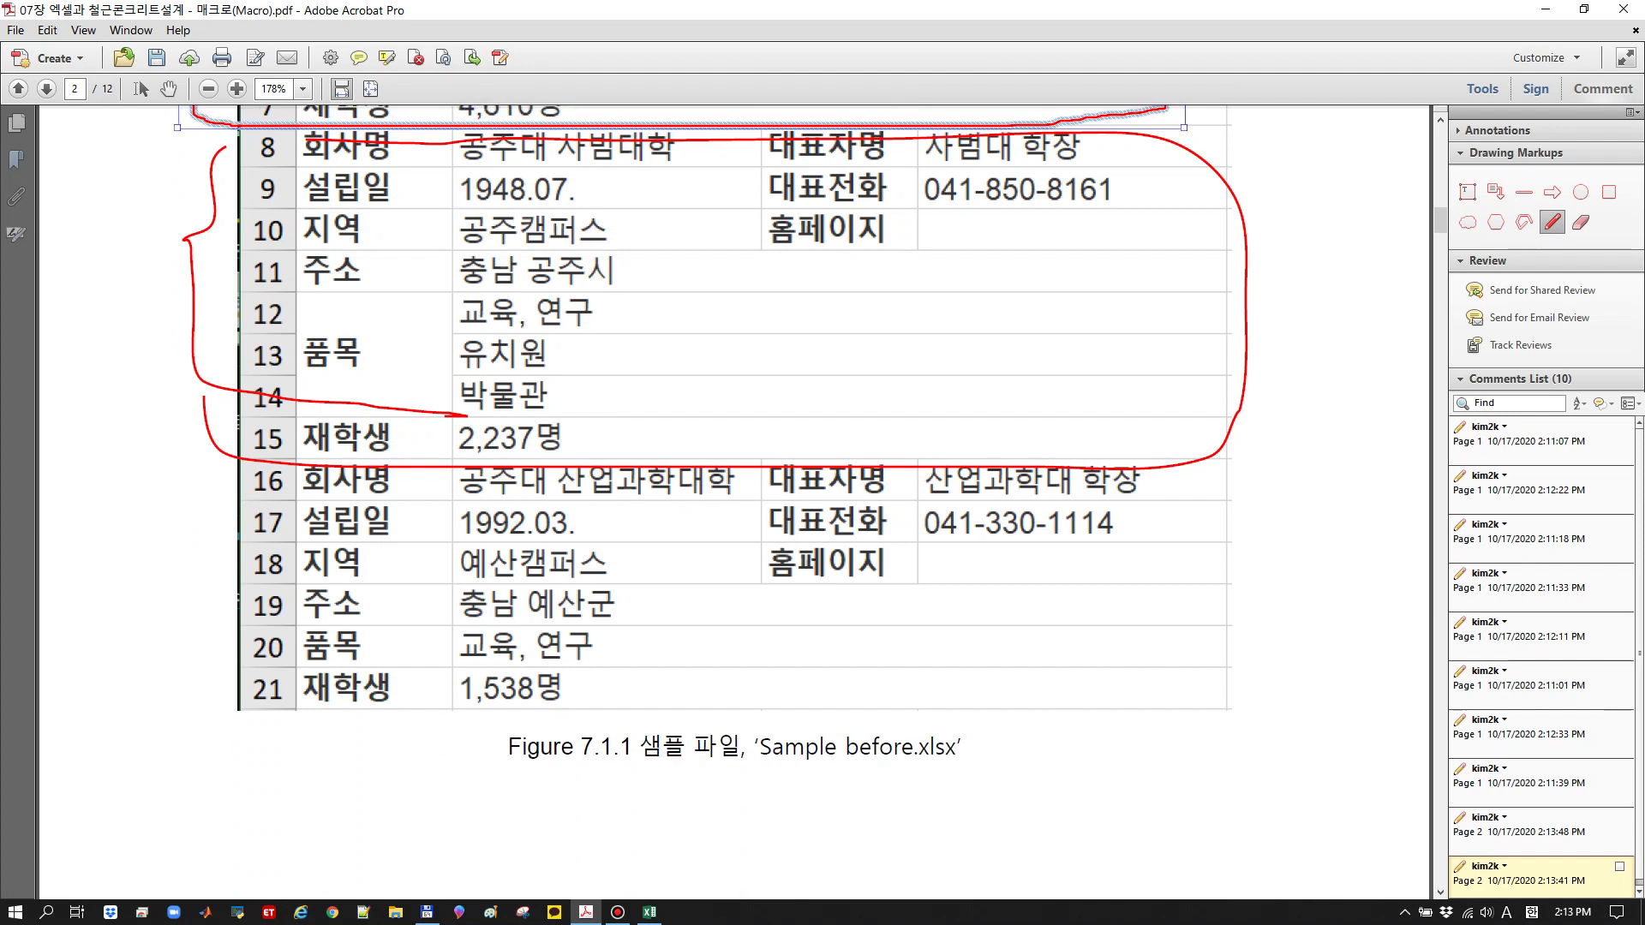
pyautogui.moveTo(224, 473)
pyautogui.mouseDown()
pyautogui.moveTo(195, 705)
pyautogui.moveTo(603, 730)
pyautogui.moveTo(1204, 675)
pyautogui.moveTo(1100, 463)
pyautogui.moveTo(235, 476)
pyautogui.mouseUp()
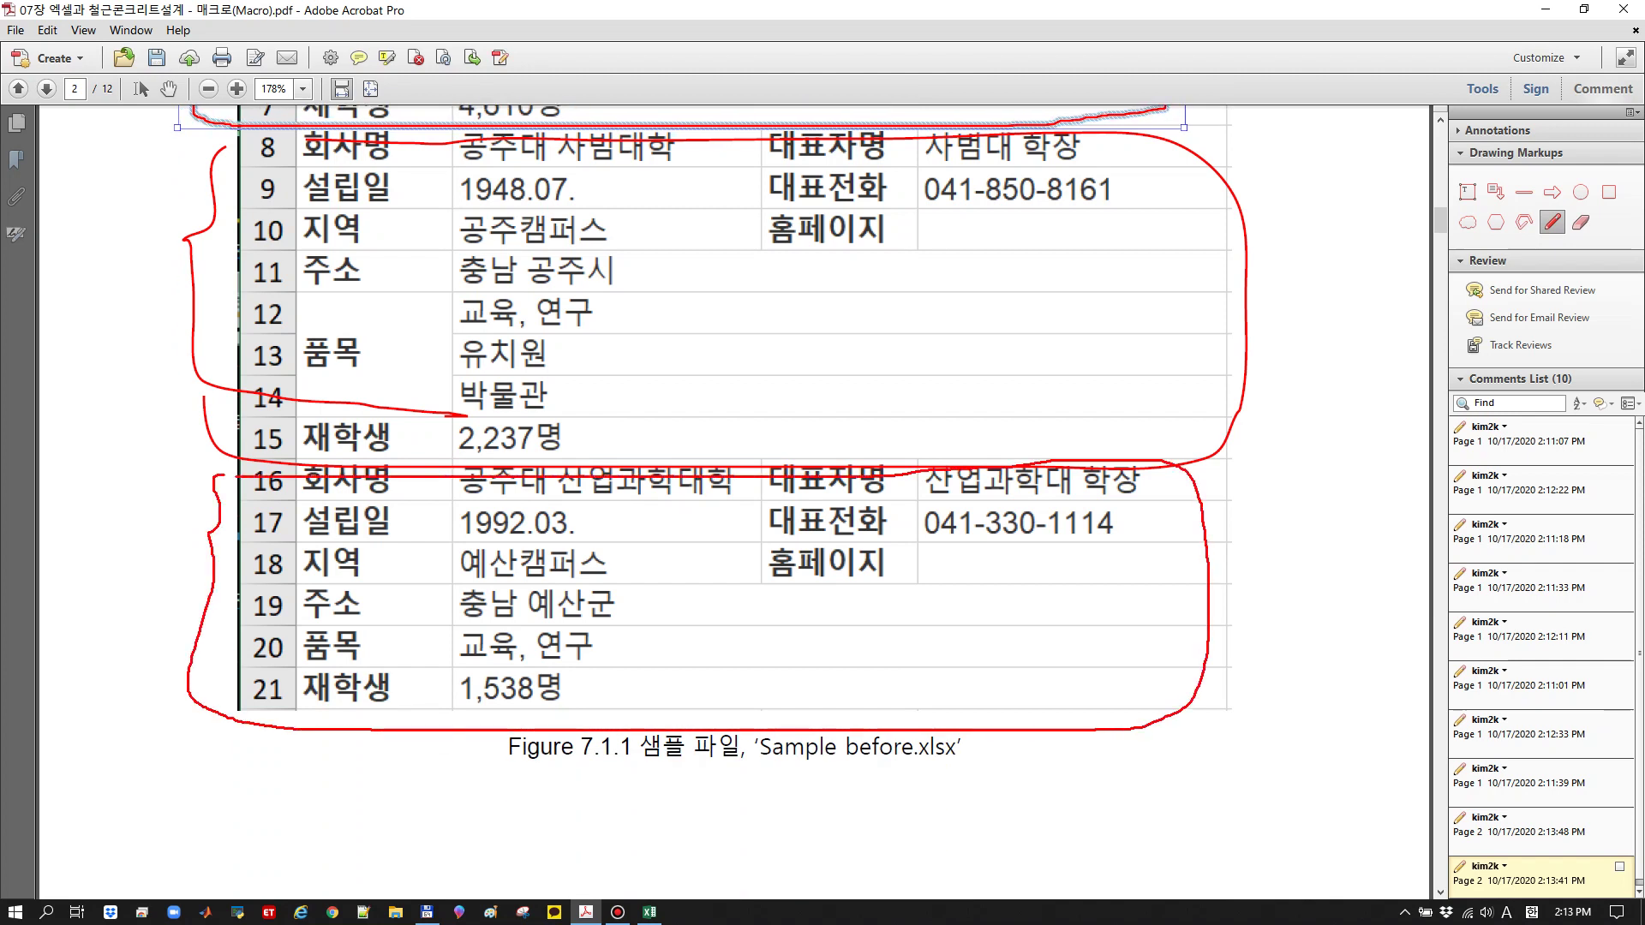
# Deselect the first record's outline and circle the 재학생 value in row 15 of the sample table
pyautogui.scroll(1, 236, 476)
pyautogui.scroll(2, 711, 501)
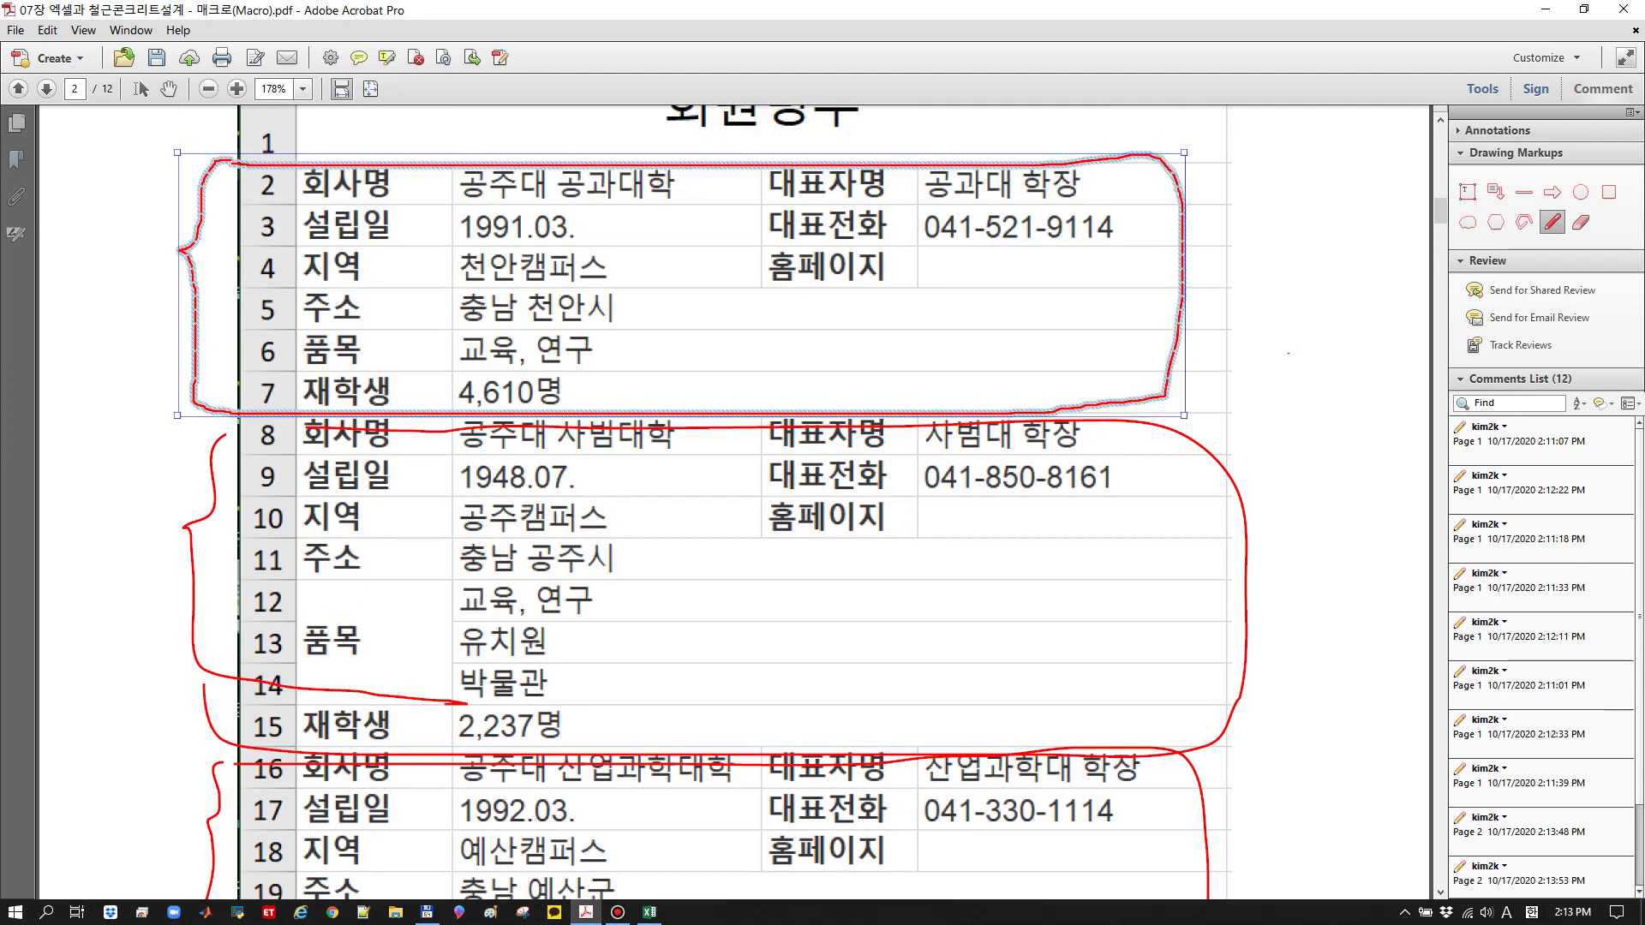
pyautogui.click(1289, 352)
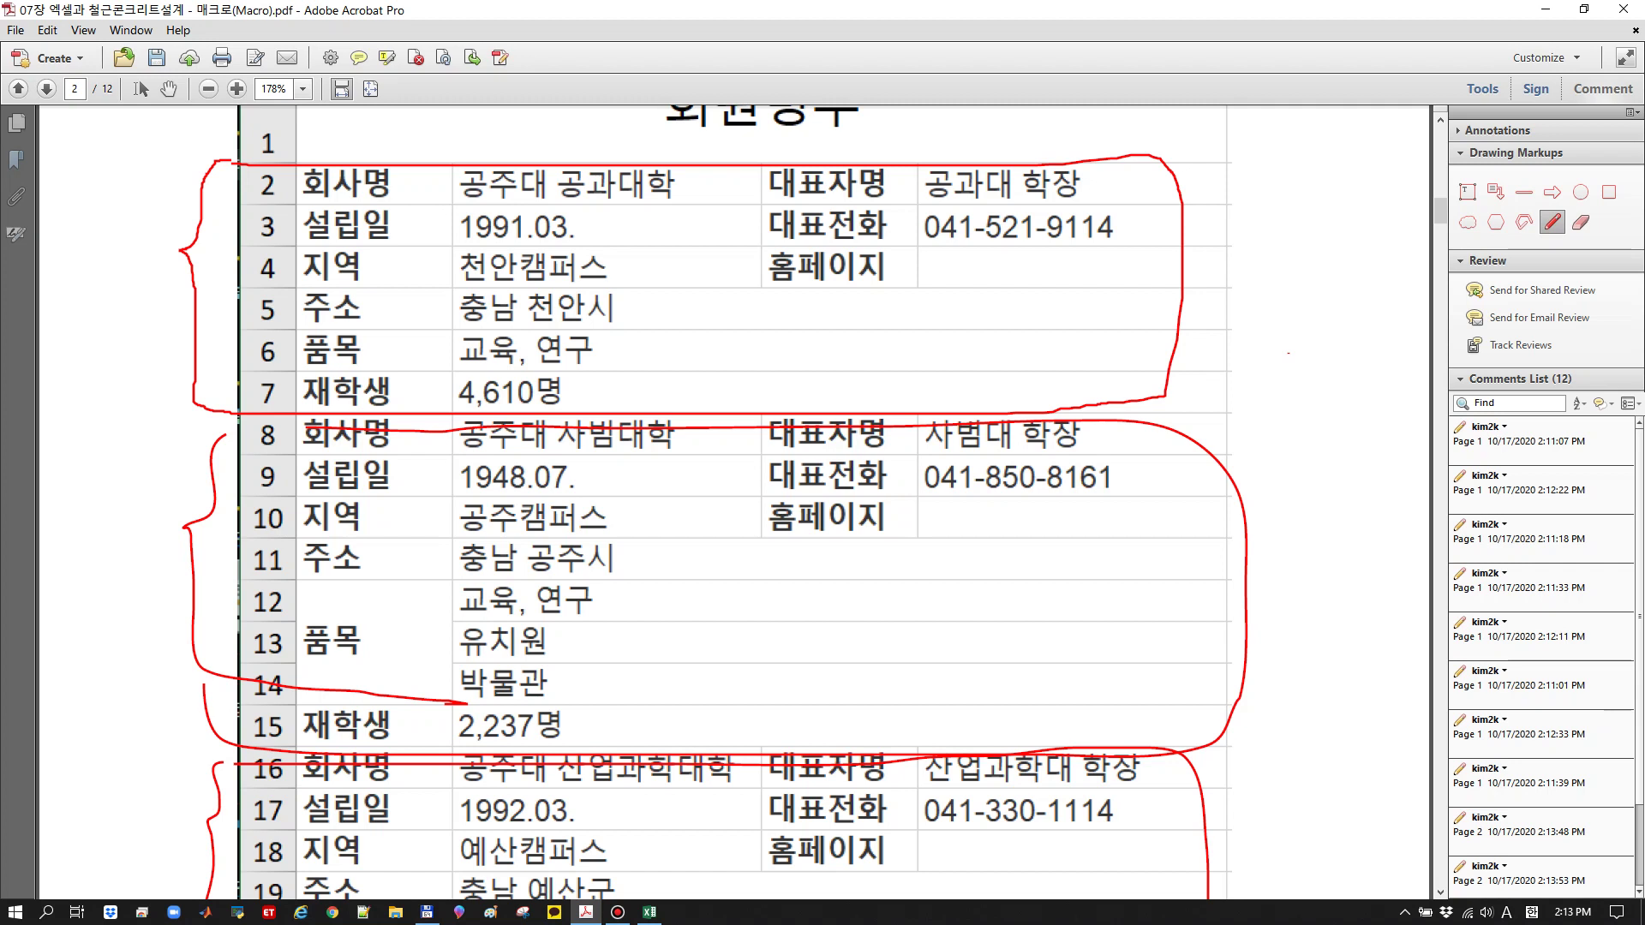
pyautogui.moveTo(560, 699)
pyautogui.mouseDown()
pyautogui.moveTo(527, 692)
pyautogui.moveTo(457, 735)
pyautogui.moveTo(567, 704)
pyautogui.mouseUp()
pyautogui.scroll(1, 711, 501)
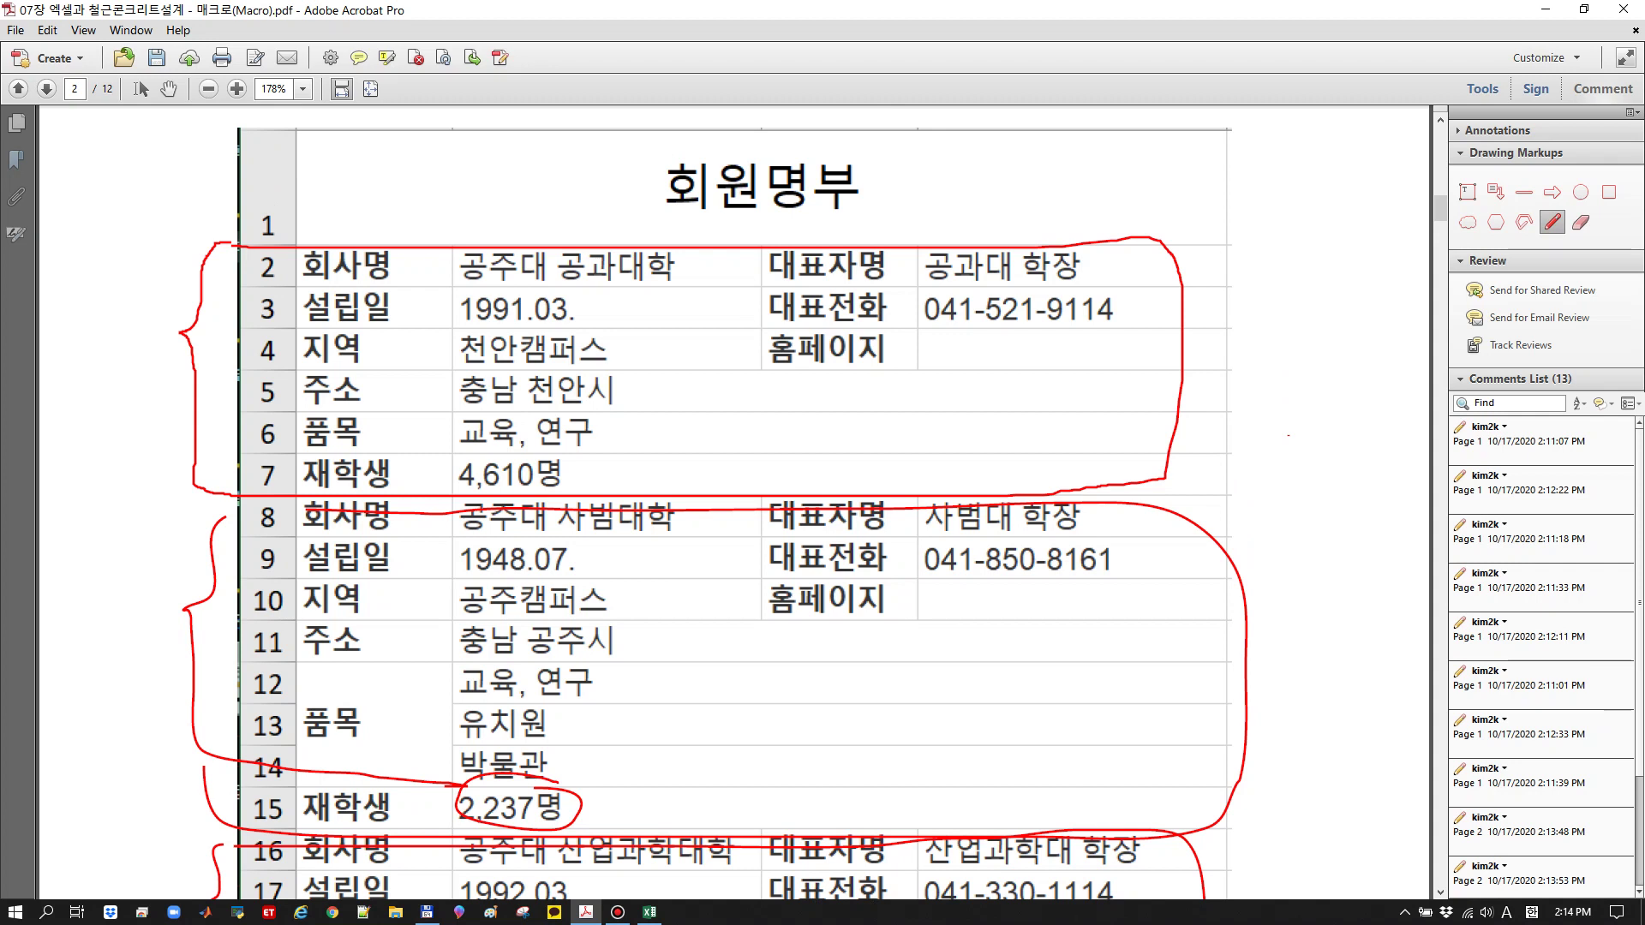
# Circle 공과대학 in row 2, the 재학생 value in row 7, 산업과학 in row 16, 예산 in row 18 and the 재학생 value in row 21
pyautogui.moveTo(634, 296)
pyautogui.mouseDown()
pyautogui.moveTo(562, 241)
pyautogui.moveTo(630, 292)
pyautogui.mouseUp()
pyautogui.moveTo(526, 452)
pyautogui.mouseDown()
pyautogui.moveTo(558, 449)
pyautogui.moveTo(556, 507)
pyautogui.moveTo(548, 457)
pyautogui.mouseUp()
pyautogui.scroll(-3, 711, 502)
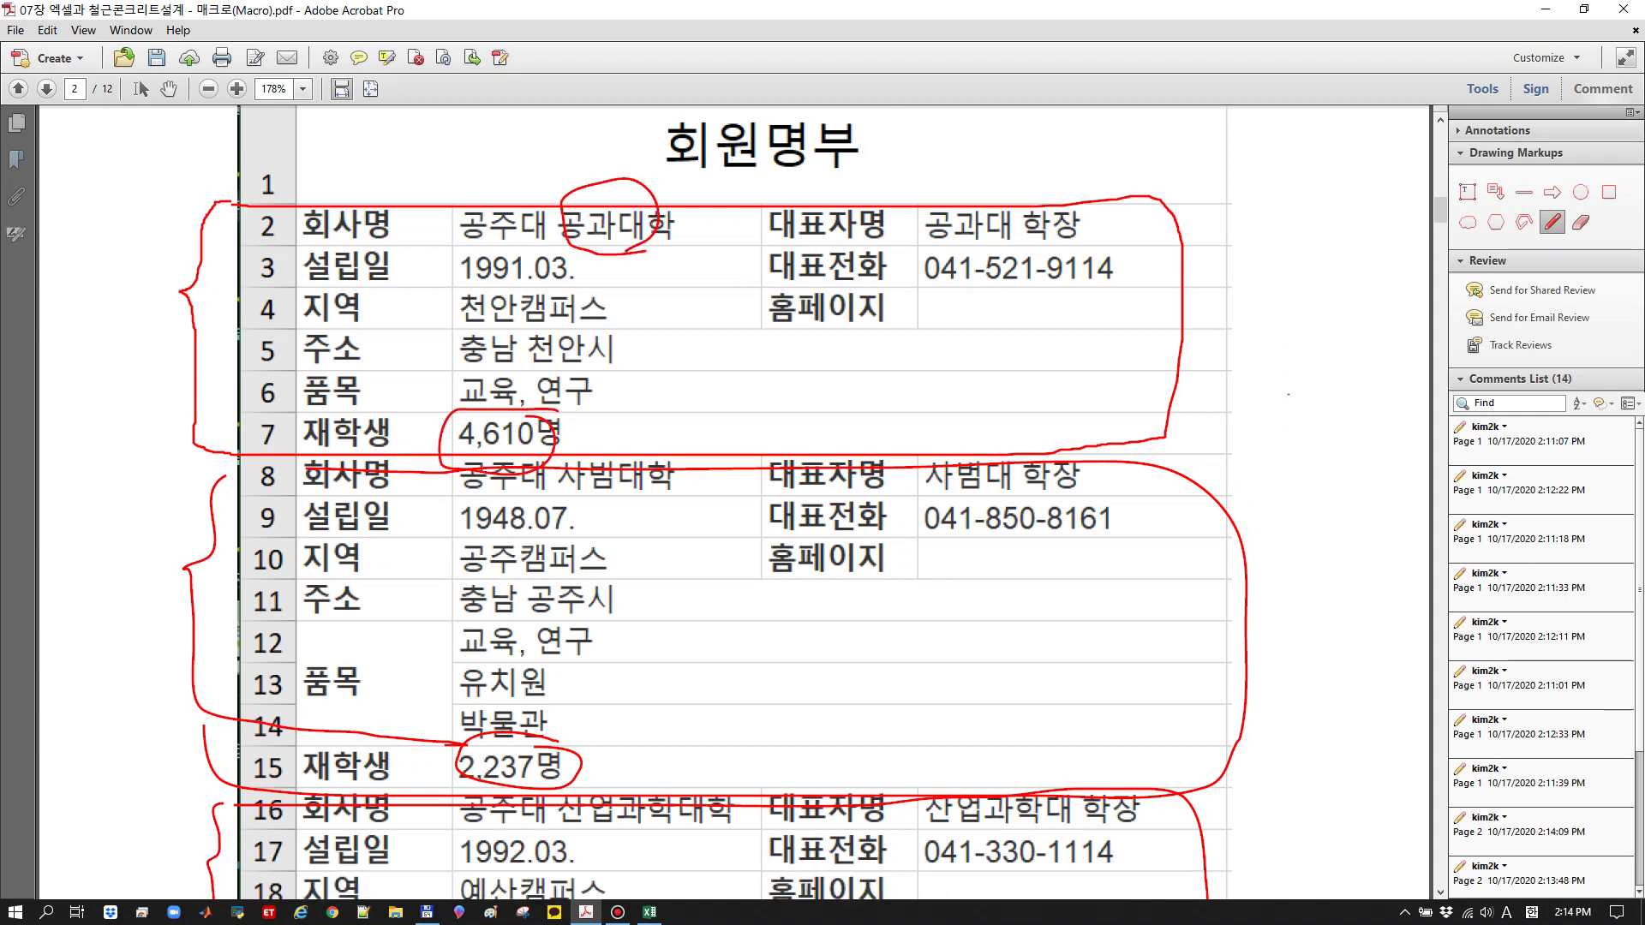
pyautogui.scroll(-2, 711, 501)
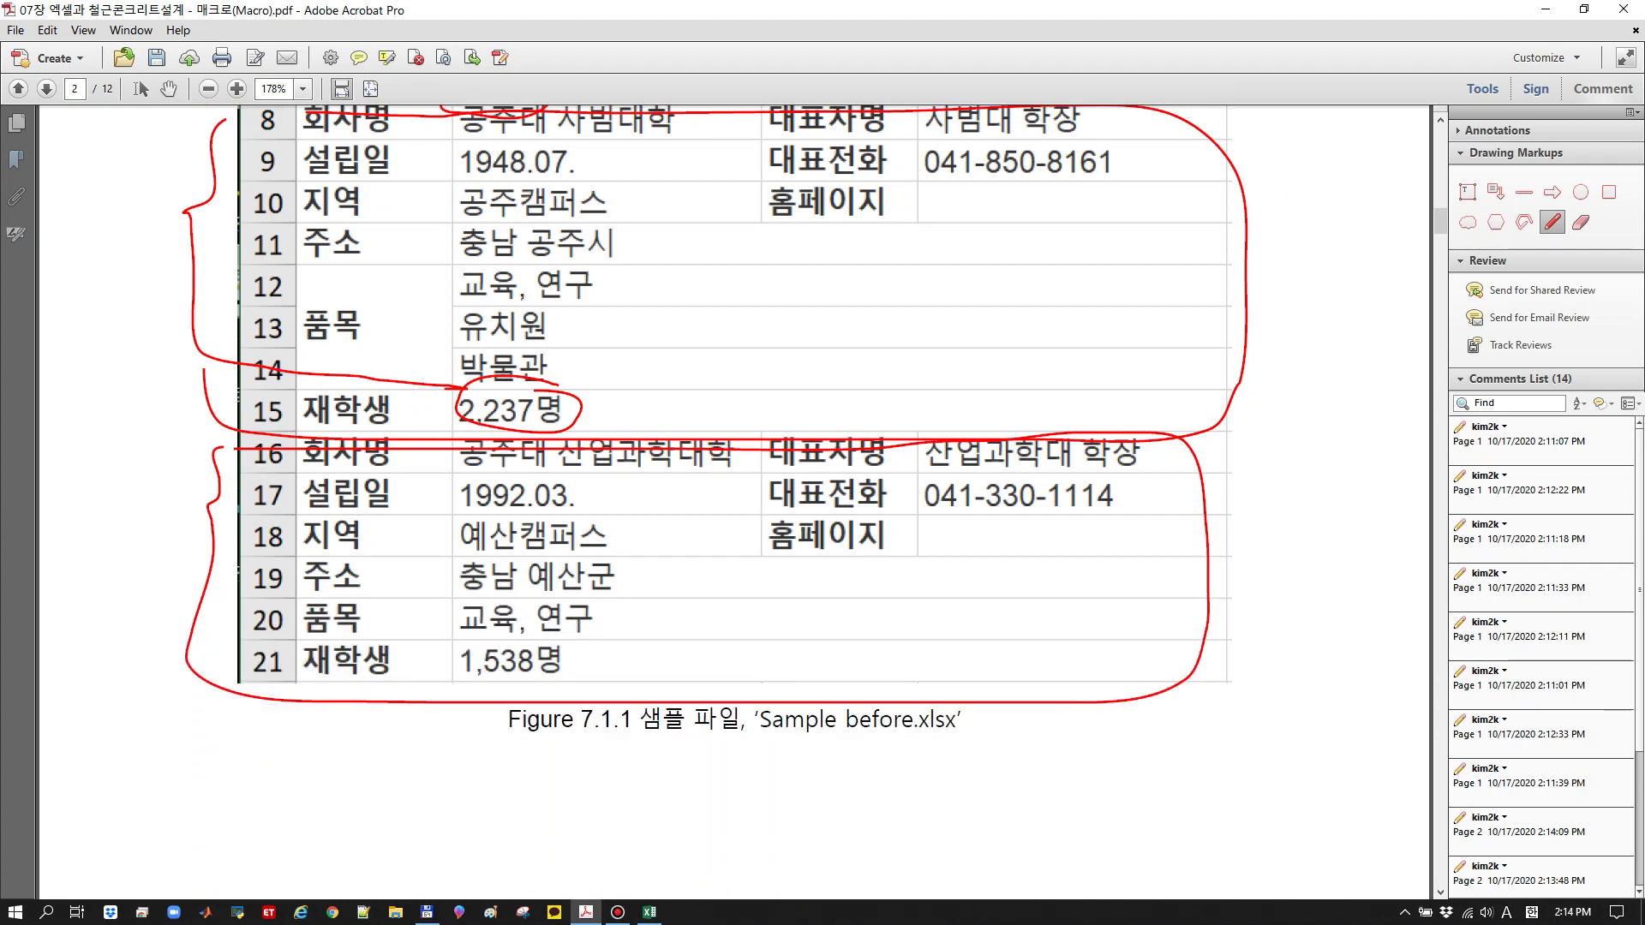
pyautogui.moveTo(479, 519)
pyautogui.mouseDown()
pyautogui.moveTo(466, 548)
pyautogui.moveTo(518, 553)
pyautogui.mouseUp()
pyautogui.moveTo(646, 502)
pyautogui.mouseDown()
pyautogui.moveTo(582, 445)
pyautogui.moveTo(612, 514)
pyautogui.mouseUp()
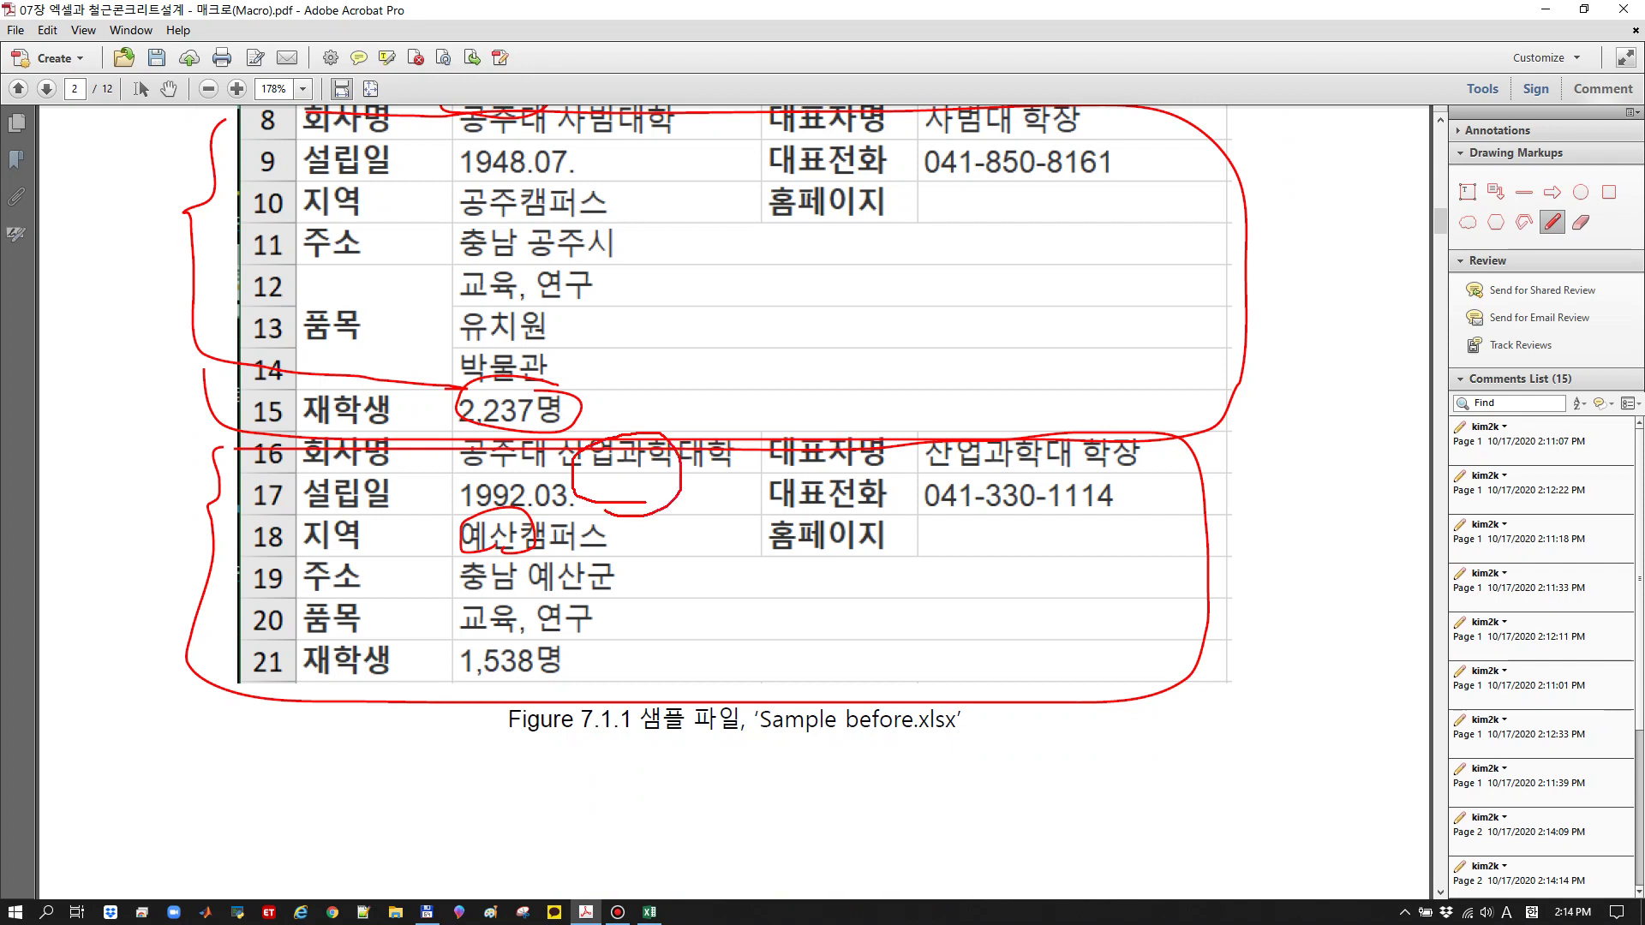
pyautogui.moveTo(547, 683)
pyautogui.mouseDown()
pyautogui.moveTo(486, 682)
pyautogui.moveTo(579, 651)
pyautogui.moveTo(553, 685)
pyautogui.mouseUp()
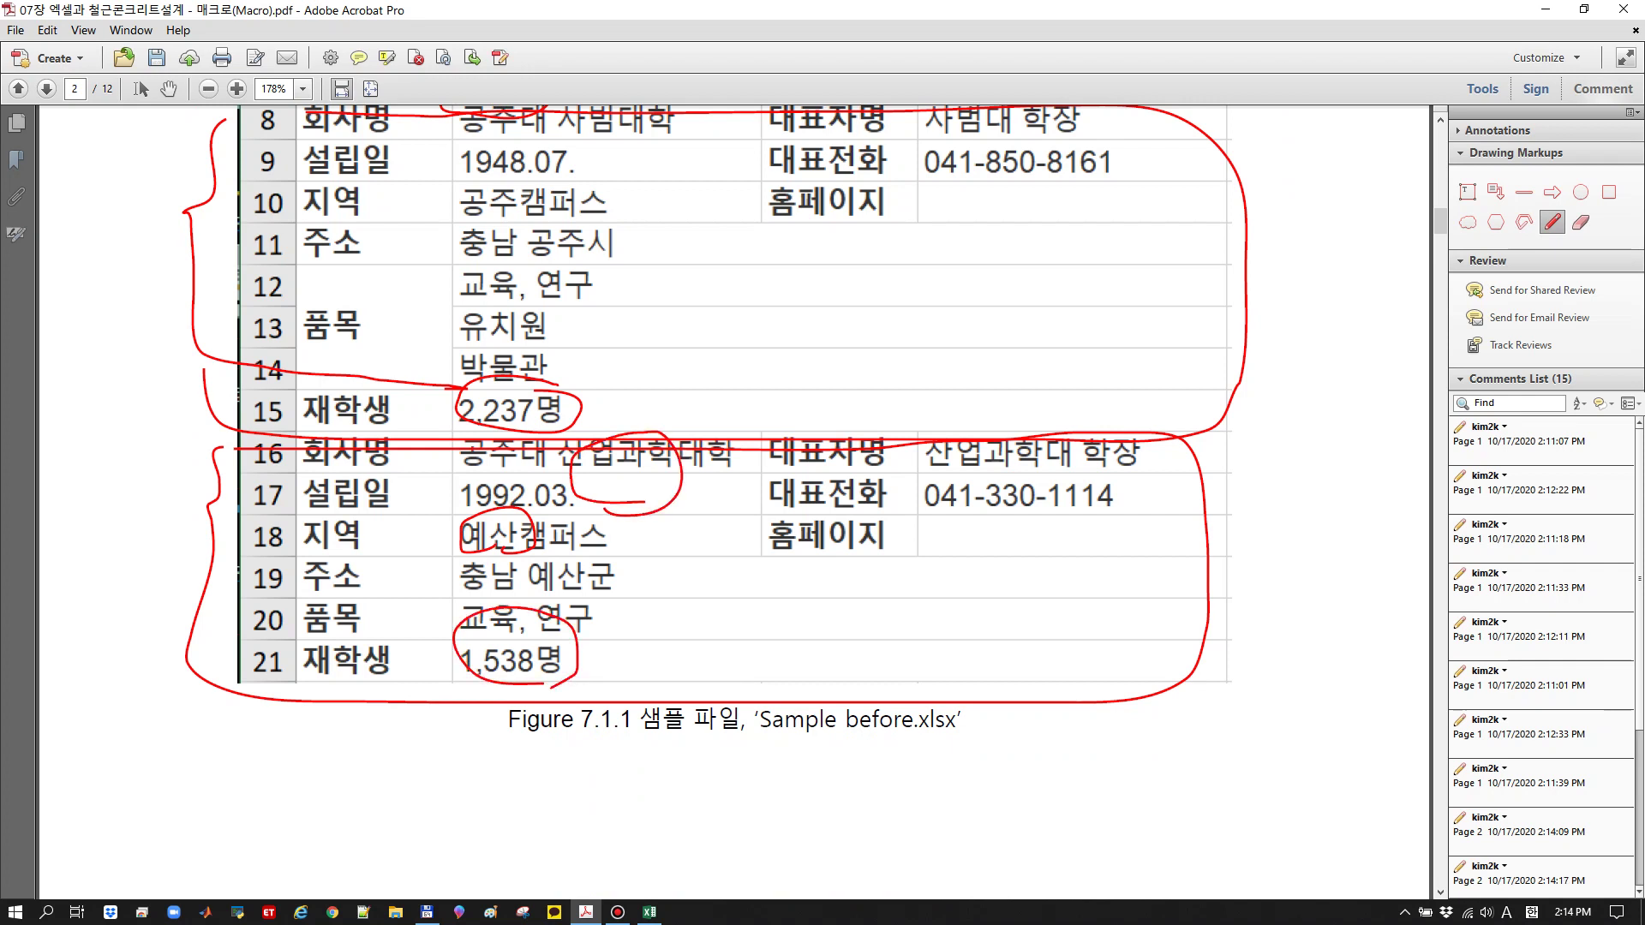
# Underline the city or county name in each record's 주소 in red: 천안시 in row 5, 공주시 in row 11 and 예산군 in row 19
pyautogui.scroll(4, 711, 501)
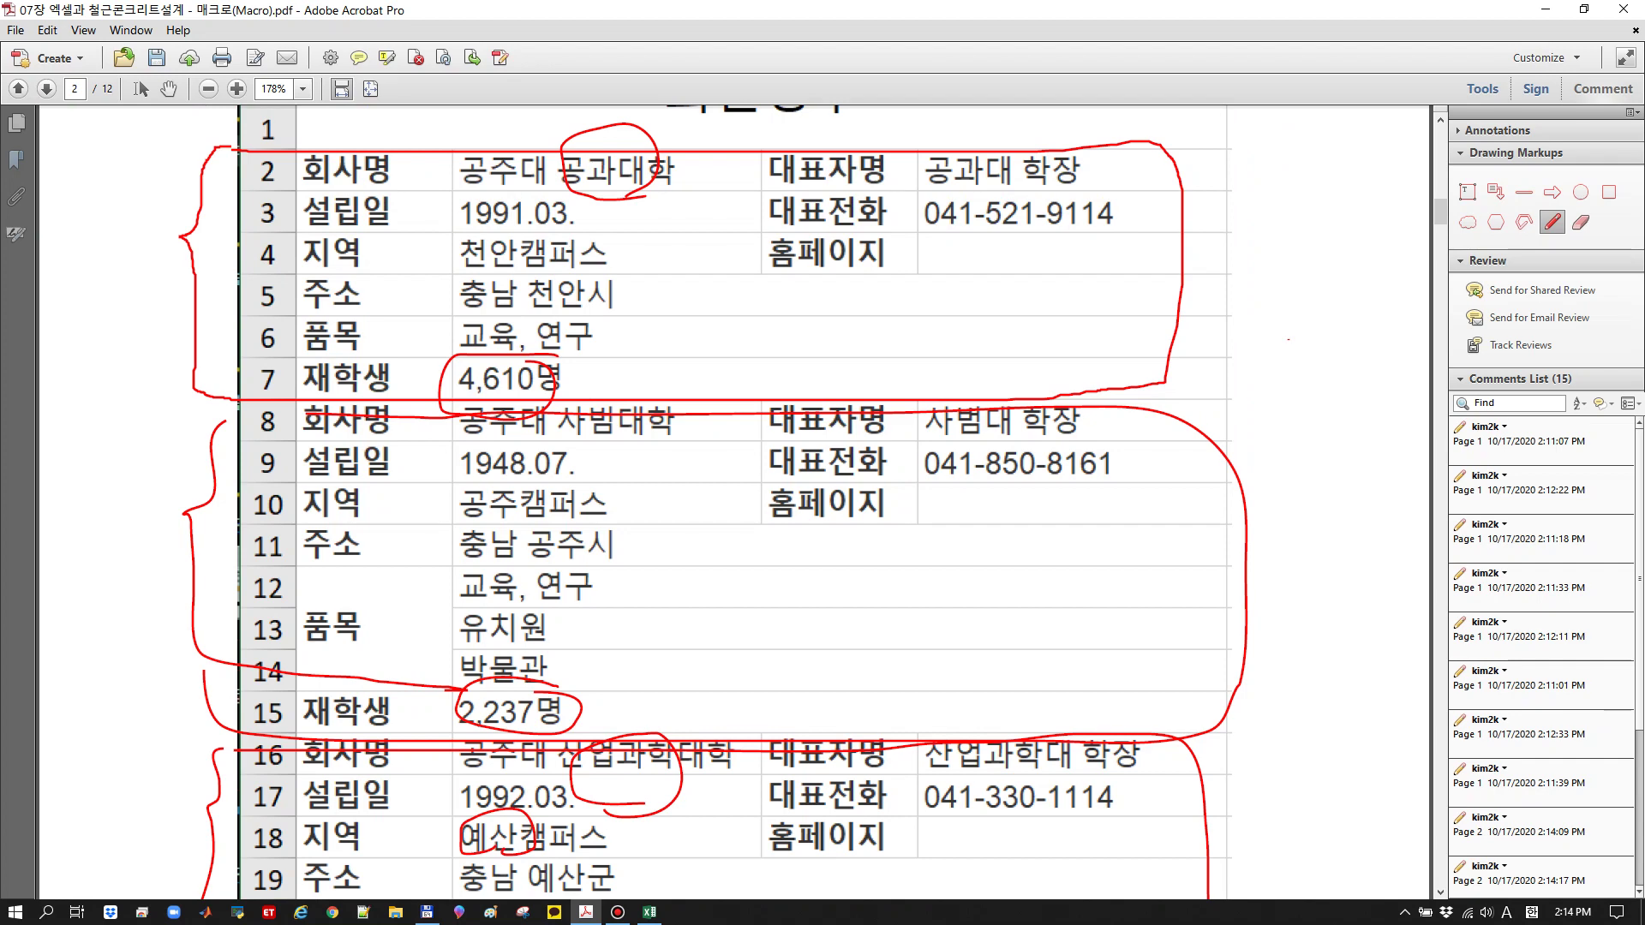
pyautogui.moveTo(530, 310); pyautogui.dragTo(615, 307)
pyautogui.moveTo(548, 579); pyautogui.dragTo(625, 568)
pyautogui.scroll(-1, 626, 567)
pyautogui.scroll(-1, 713, 501)
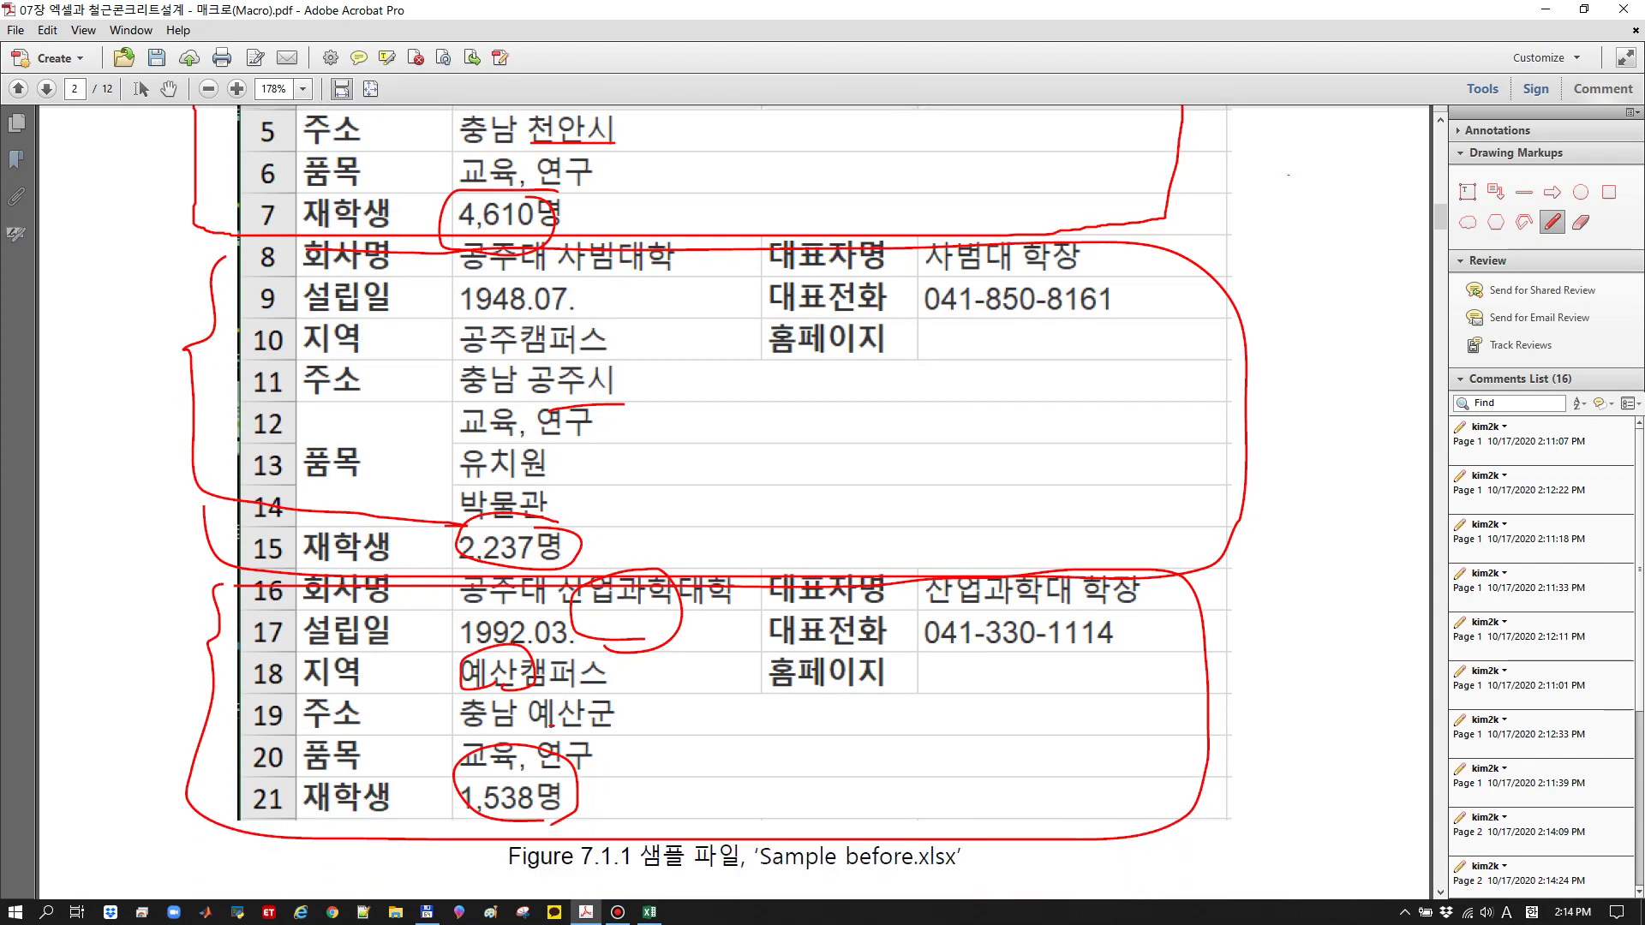
pyautogui.moveTo(550, 727); pyautogui.dragTo(606, 728)
# In Figure 7.6.1 on page 12, circle 공주대 공과대학 in row 2 and the headings 지역, 회사이름, 대표자명 and 전화번호
pyautogui.scroll(-3, 713, 488)
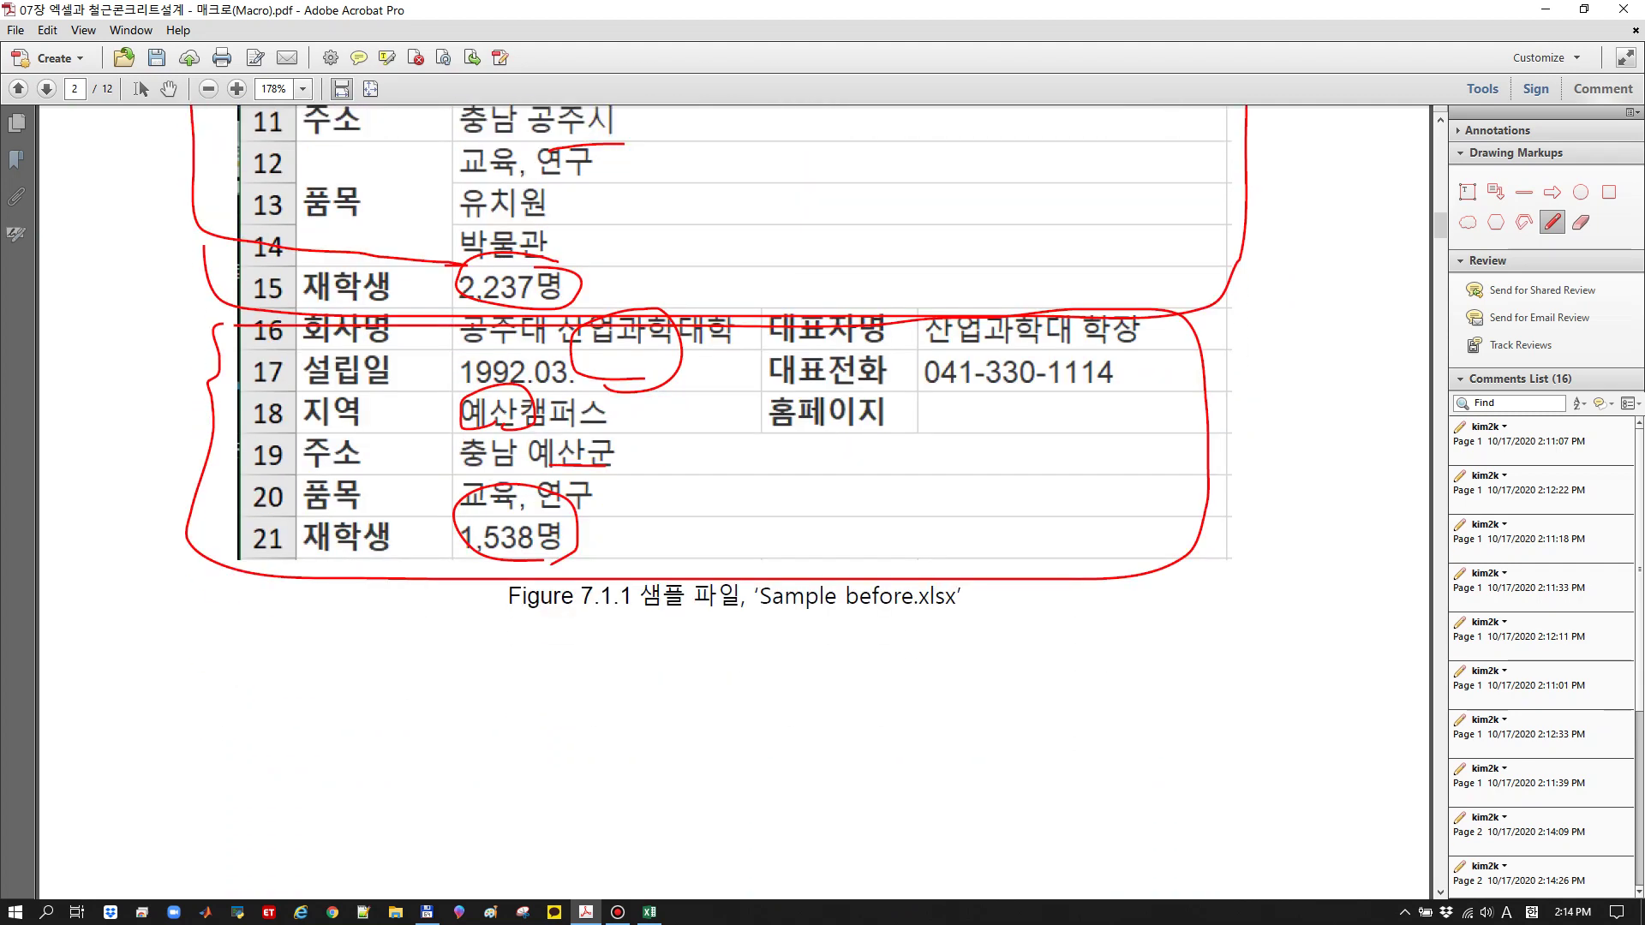
pyautogui.scroll(1, 713, 489)
pyautogui.scroll(-4, 713, 488)
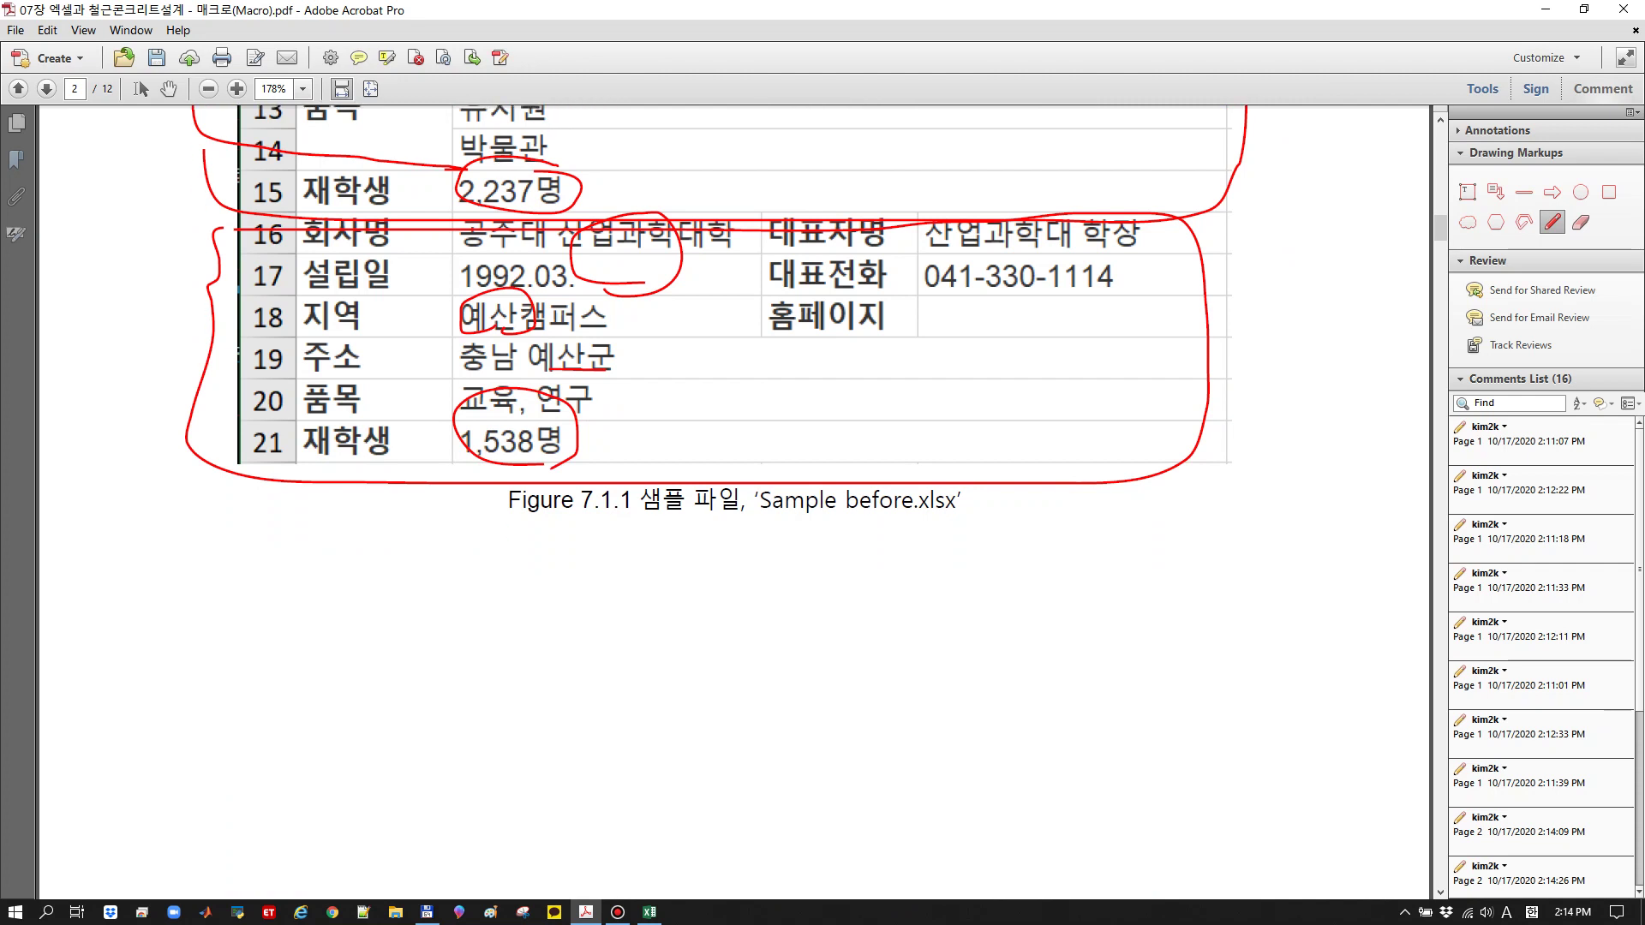
pyautogui.scroll(-2, 713, 489)
pyautogui.press('End')
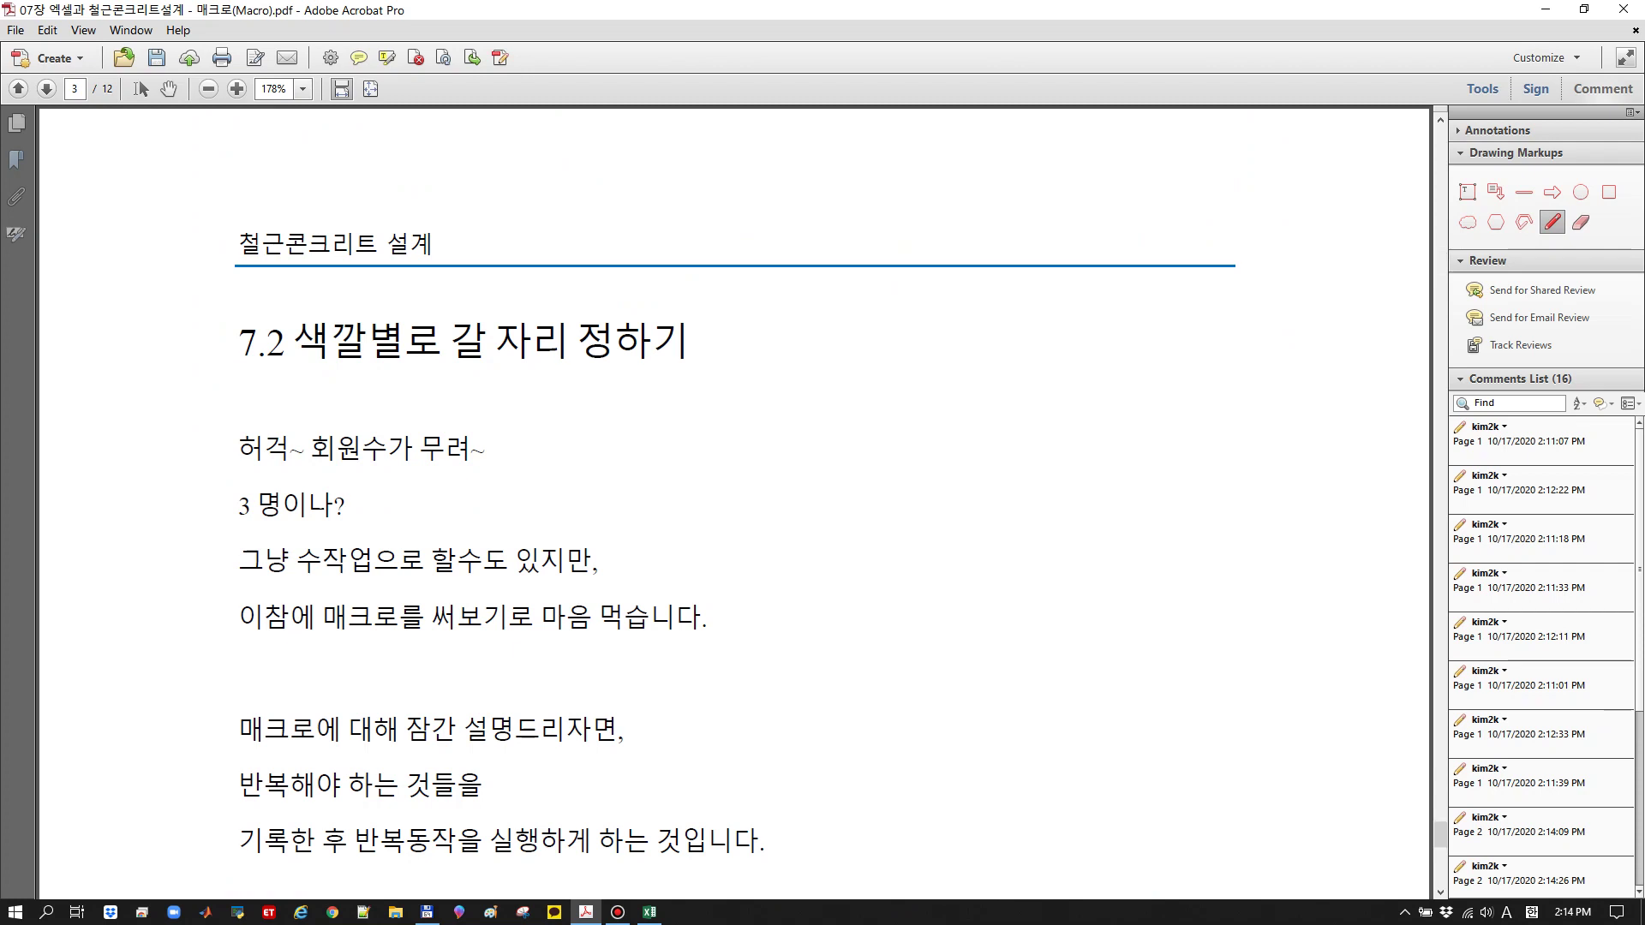
pyautogui.scroll(-3, 733, 502)
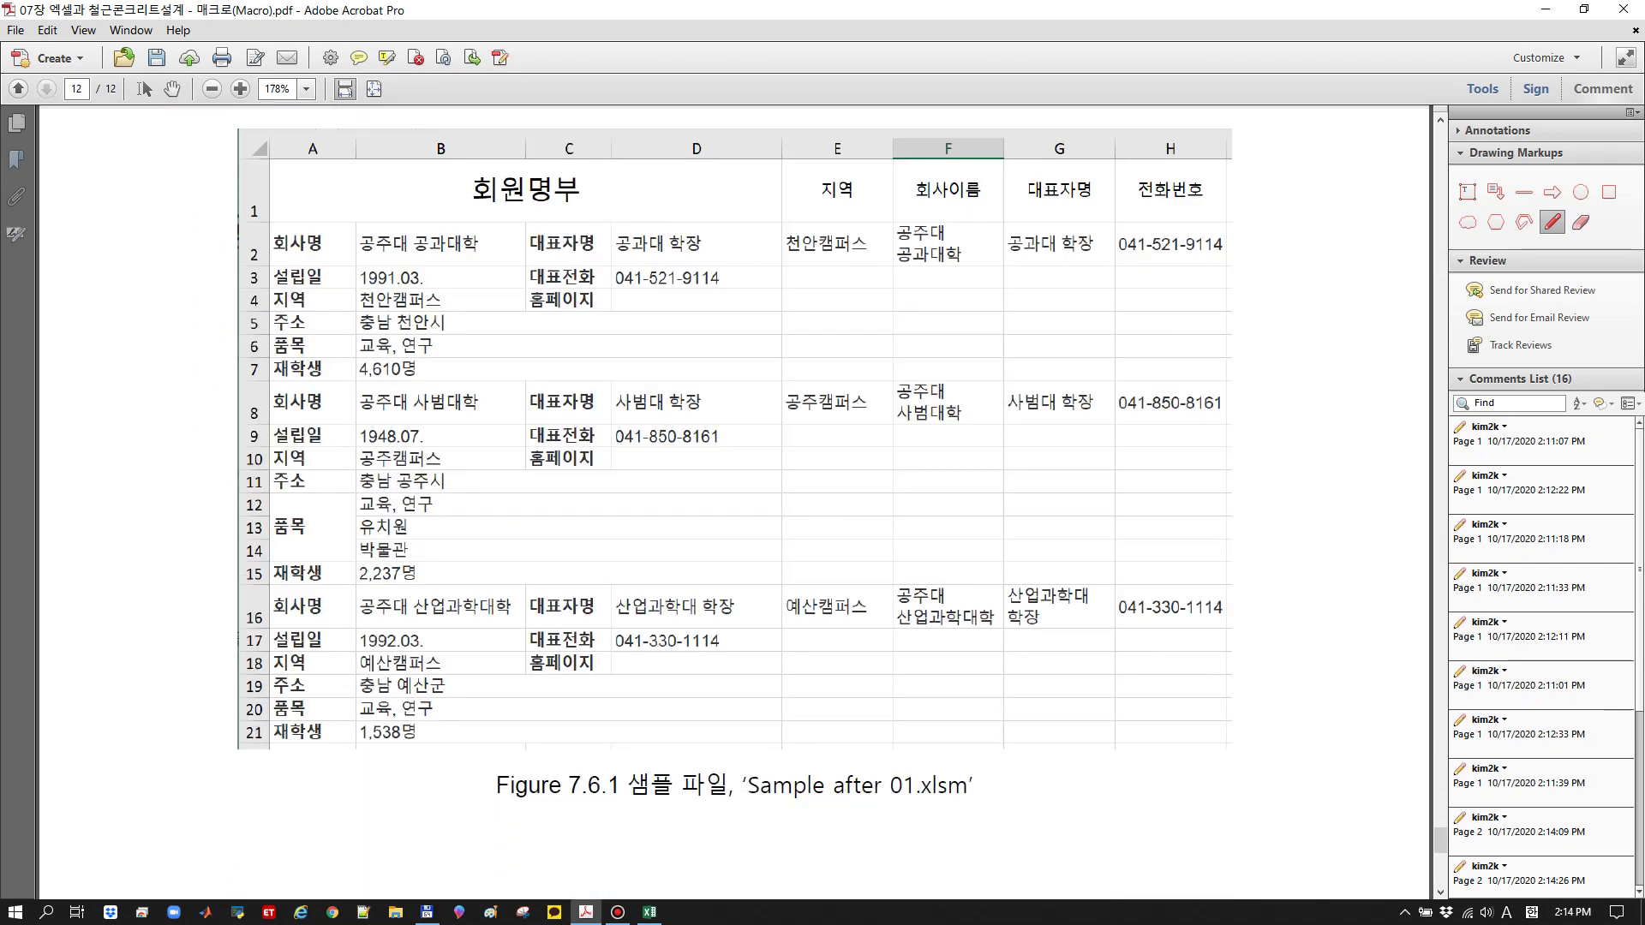
pyautogui.moveTo(462, 255)
pyautogui.mouseDown()
pyautogui.moveTo(395, 265)
pyautogui.moveTo(344, 240)
pyautogui.moveTo(460, 220)
pyautogui.moveTo(476, 248)
pyautogui.moveTo(453, 264)
pyautogui.mouseUp()
pyautogui.moveTo(857, 170)
pyautogui.mouseDown()
pyautogui.moveTo(793, 180)
pyautogui.moveTo(833, 174)
pyautogui.mouseUp()
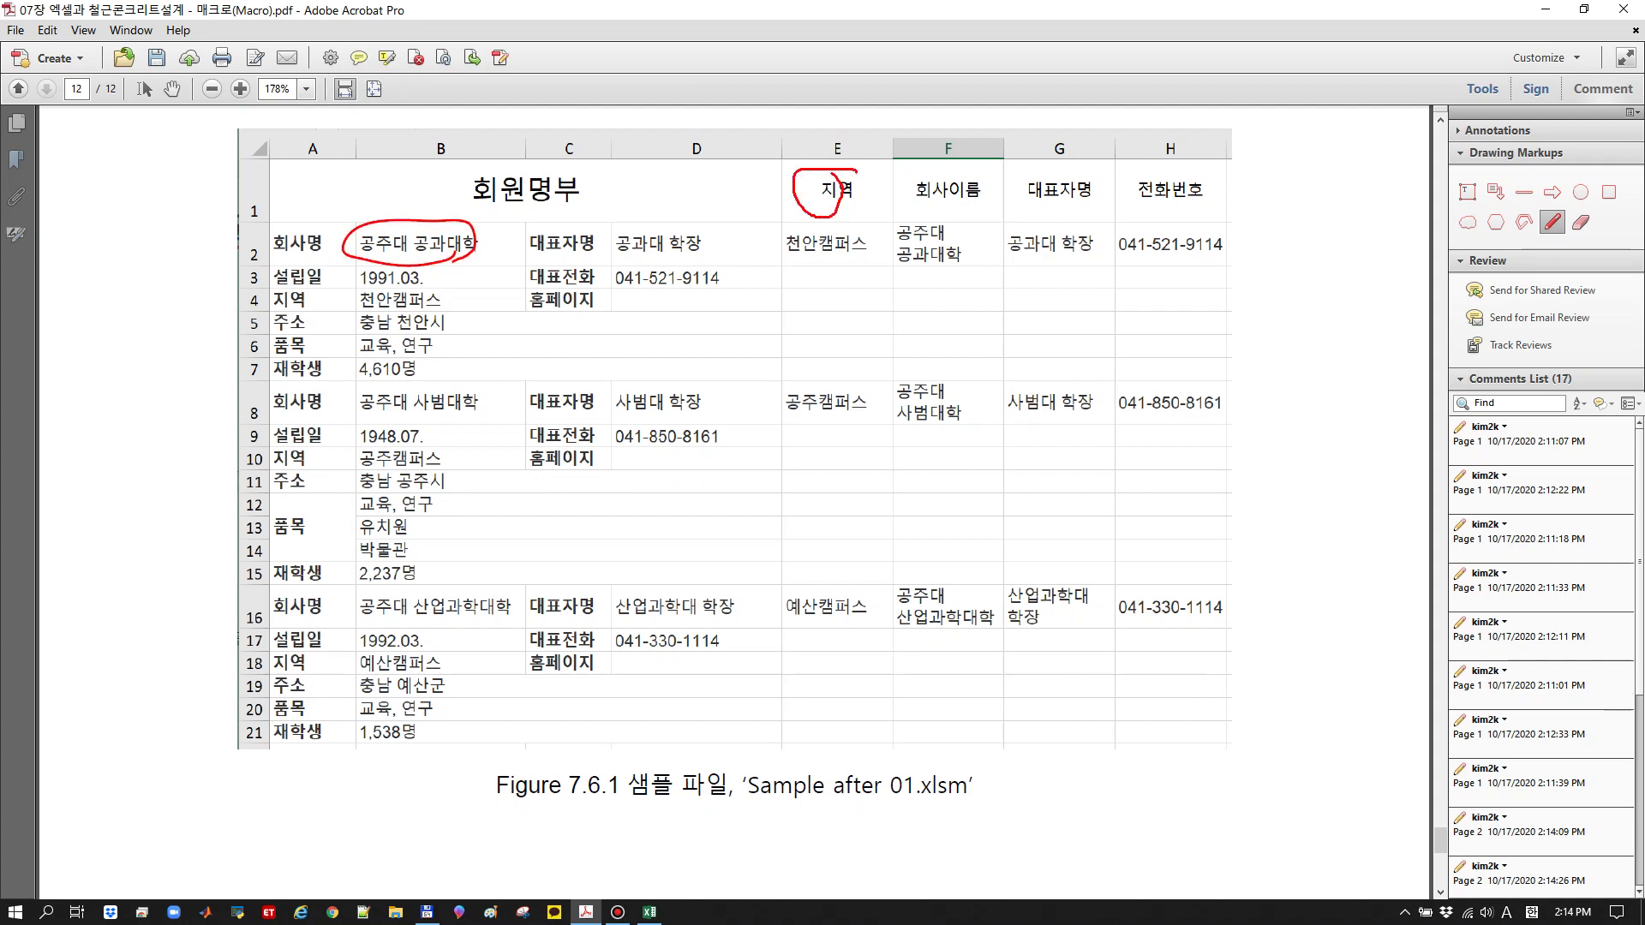
pyautogui.moveTo(941, 166)
pyautogui.mouseDown()
pyautogui.moveTo(927, 214)
pyautogui.moveTo(966, 176)
pyautogui.moveTo(1043, 216)
pyautogui.moveTo(1060, 169)
pyautogui.mouseUp()
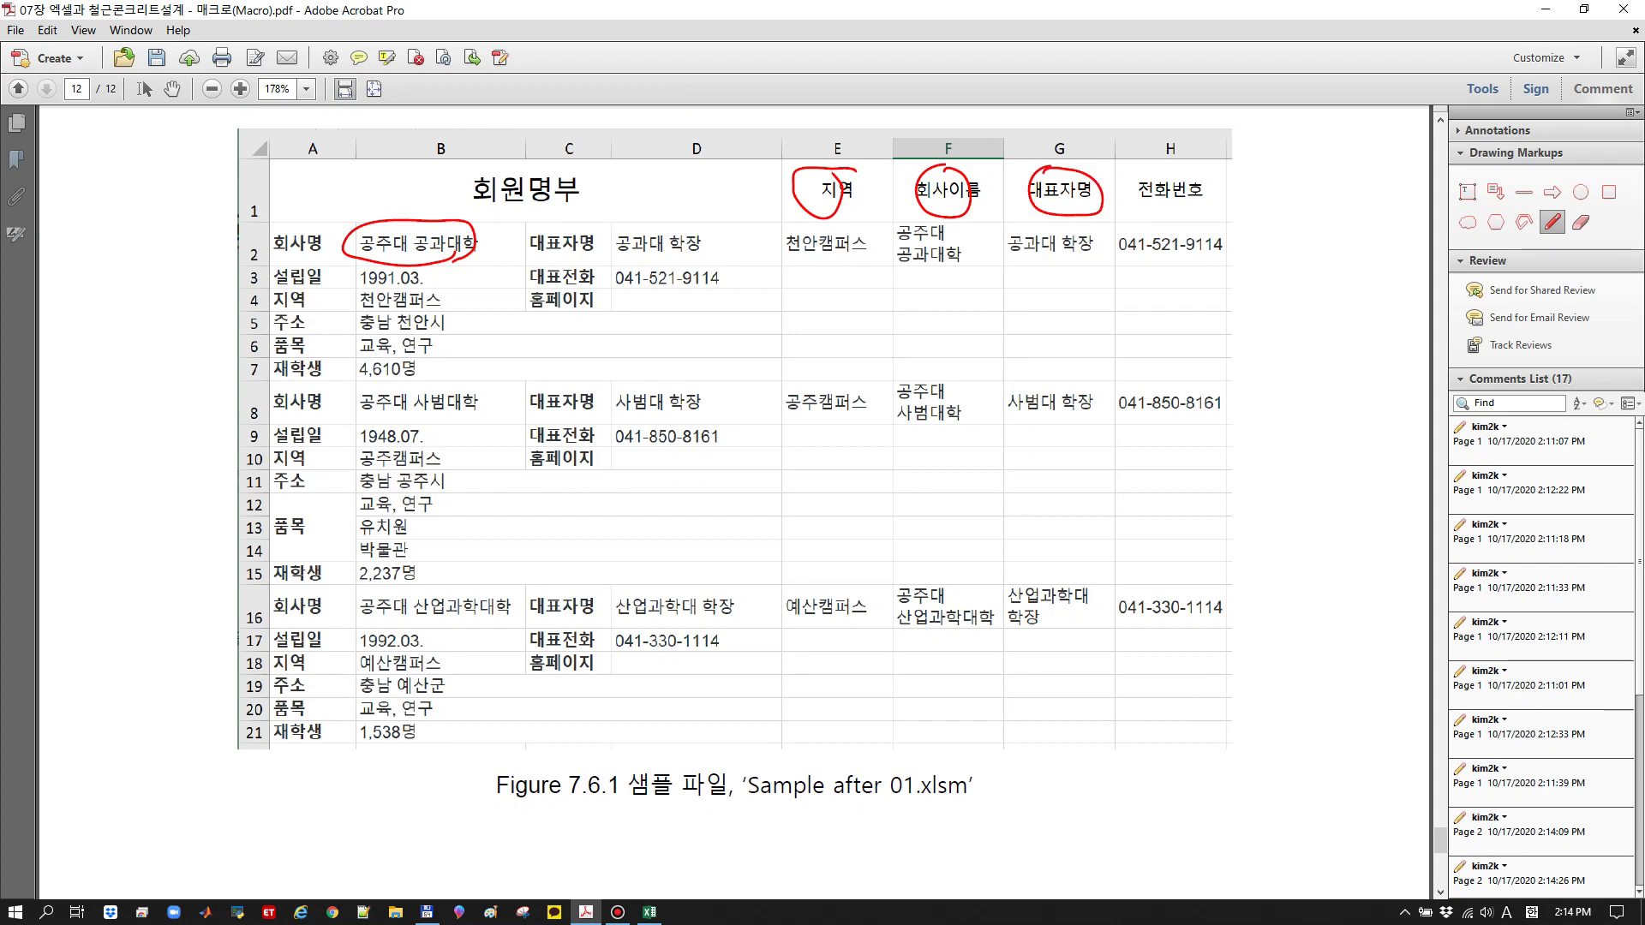
pyautogui.moveTo(1170, 170)
pyautogui.mouseDown()
pyautogui.moveTo(1141, 184)
pyautogui.moveTo(1186, 182)
pyautogui.mouseUp()
# Draw red lines linking the first record's 회사명, 지역, 대표자명 and 대표전화 values to their entries in columns E–H of row 2
pyautogui.hotkey('ctrl', '=')
pyautogui.hotkey('ctrl', '=')
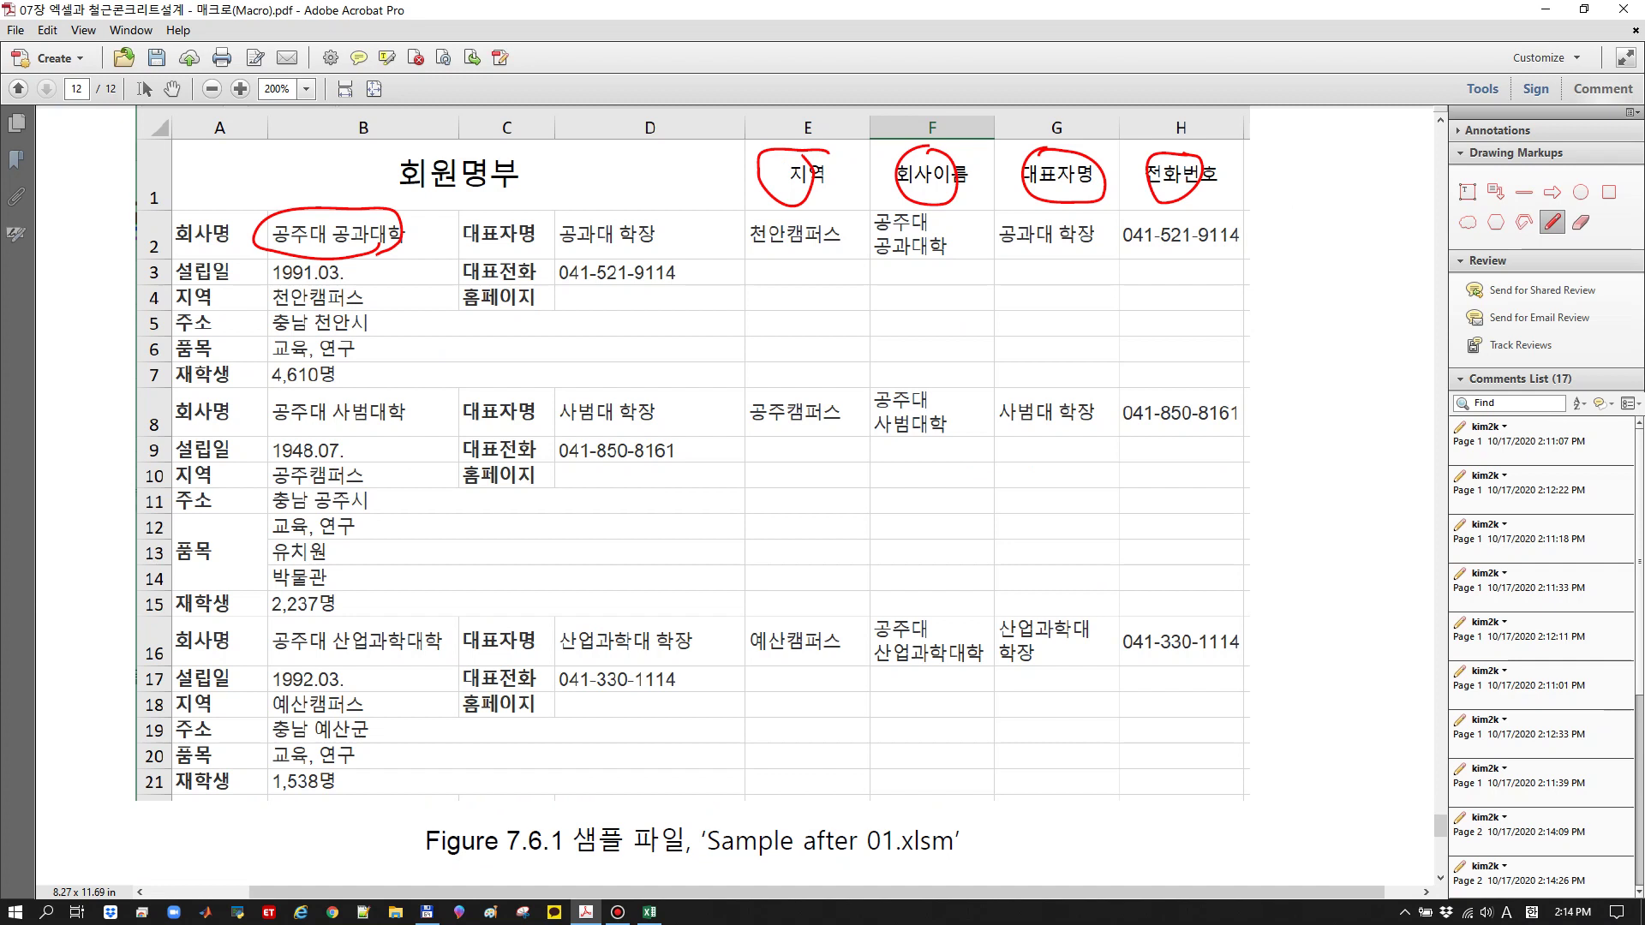
pyautogui.moveTo(390, 269)
pyautogui.mouseDown()
pyautogui.moveTo(527, 358)
pyautogui.moveTo(865, 266)
pyautogui.mouseUp()
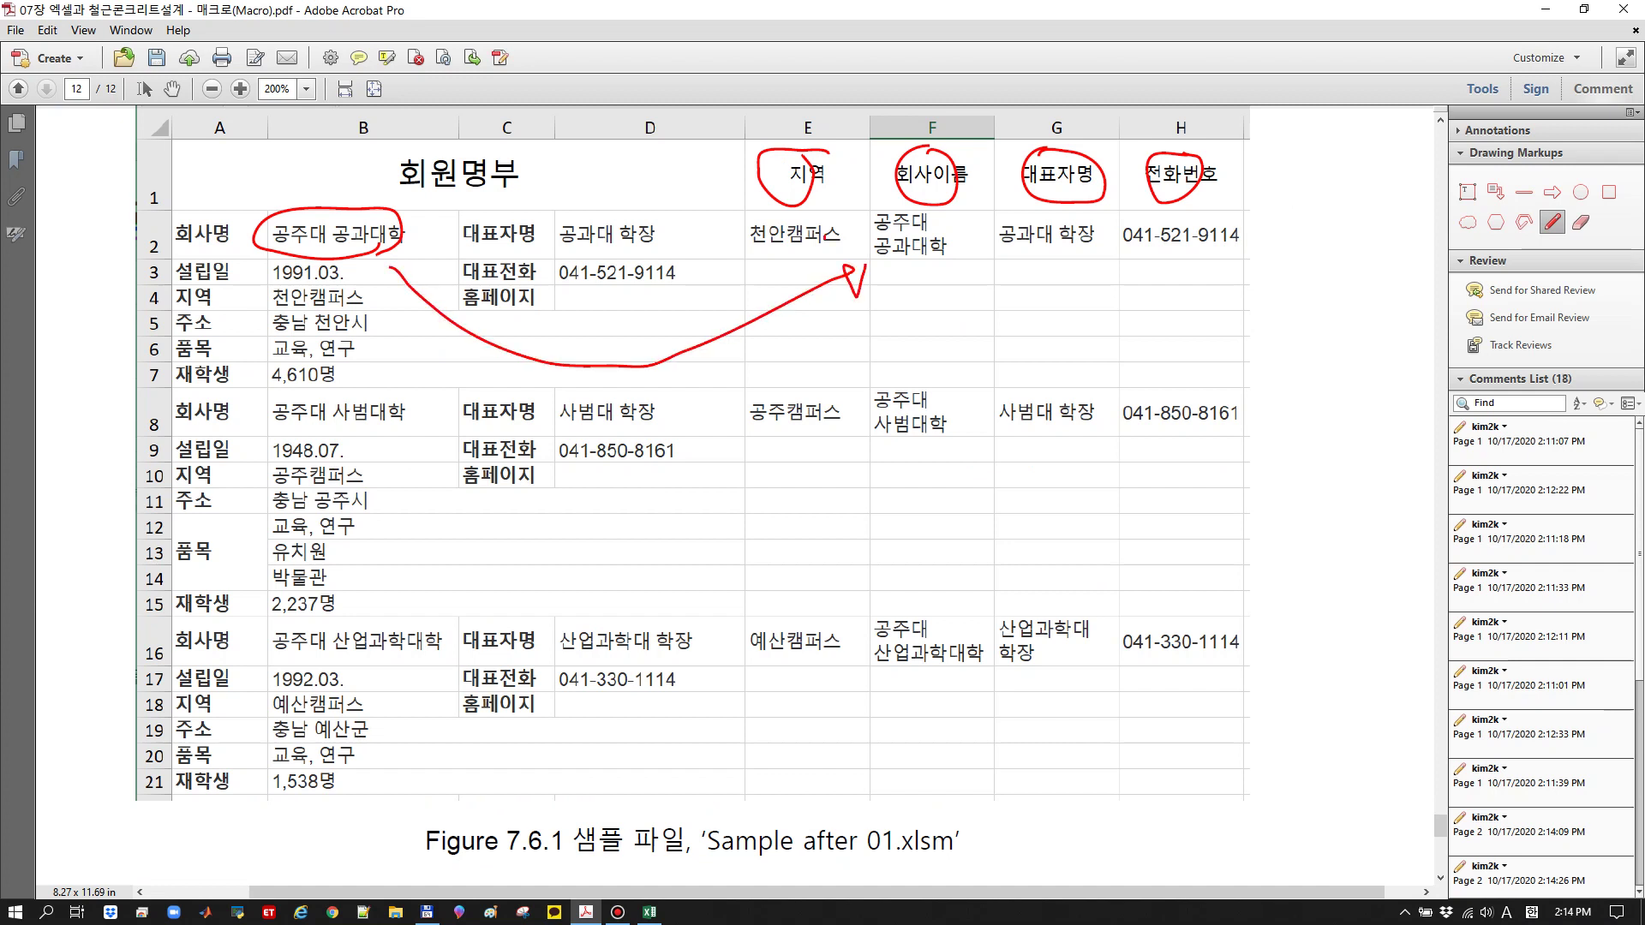
pyautogui.moveTo(351, 294)
pyautogui.mouseDown()
pyautogui.moveTo(437, 331)
pyautogui.moveTo(781, 250)
pyautogui.mouseUp()
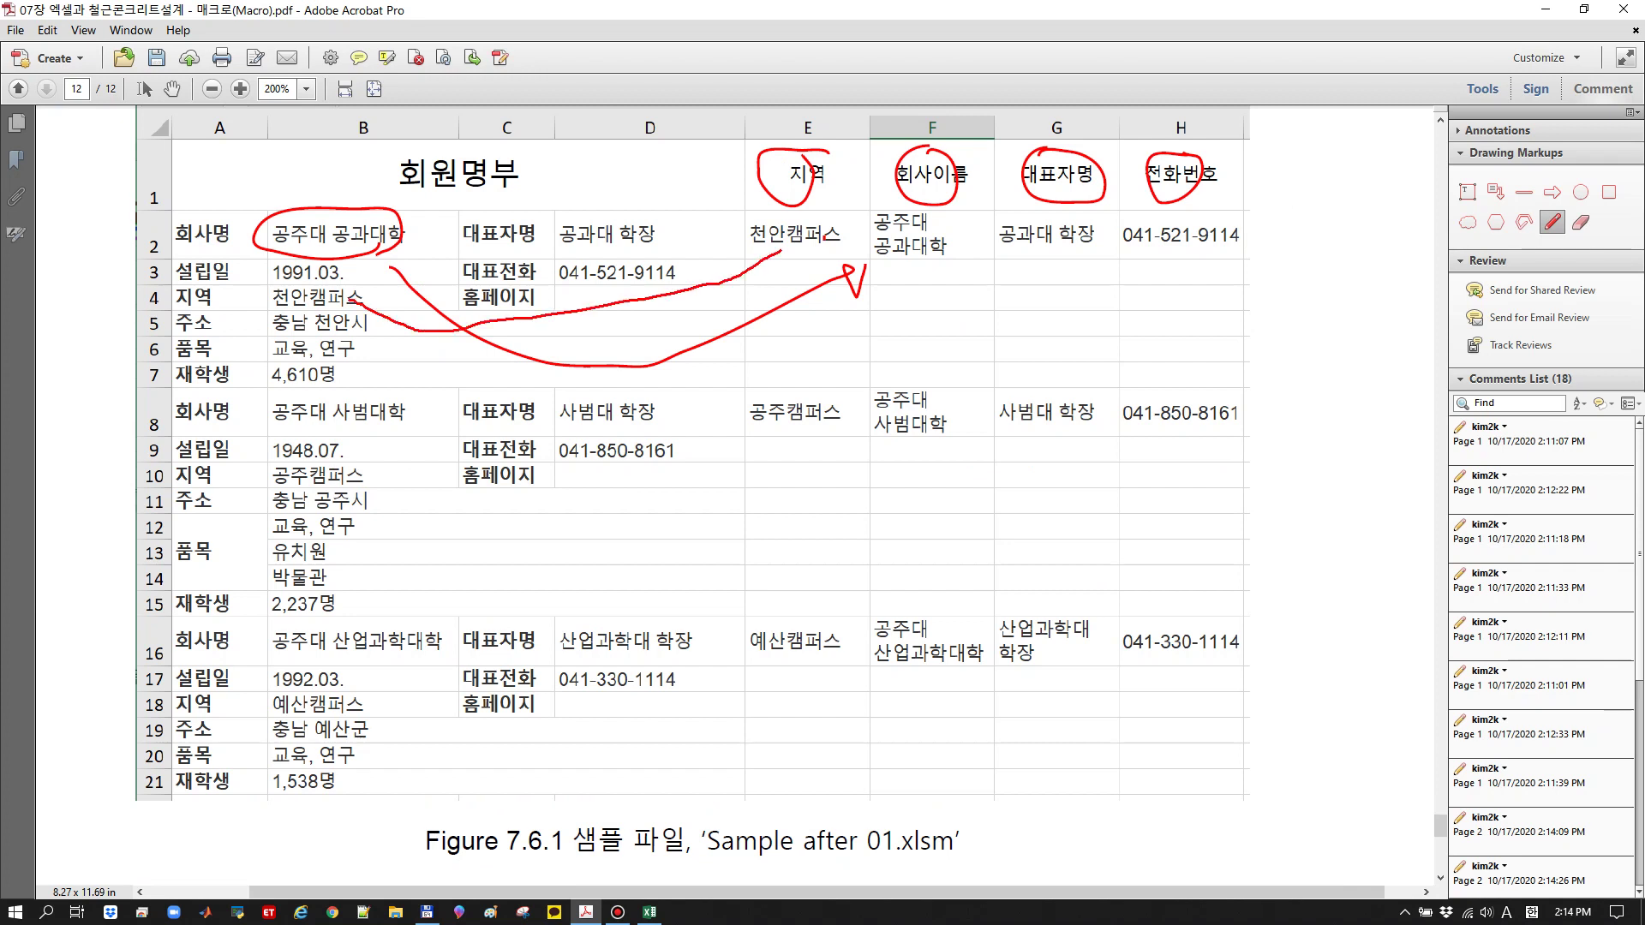
pyautogui.moveTo(662, 242)
pyautogui.mouseDown()
pyautogui.moveTo(994, 306)
pyautogui.moveTo(1039, 253)
pyautogui.moveTo(1037, 267)
pyautogui.mouseUp()
pyautogui.moveTo(606, 289)
pyautogui.mouseDown()
pyautogui.moveTo(942, 332)
pyautogui.moveTo(1167, 229)
pyautogui.mouseUp()
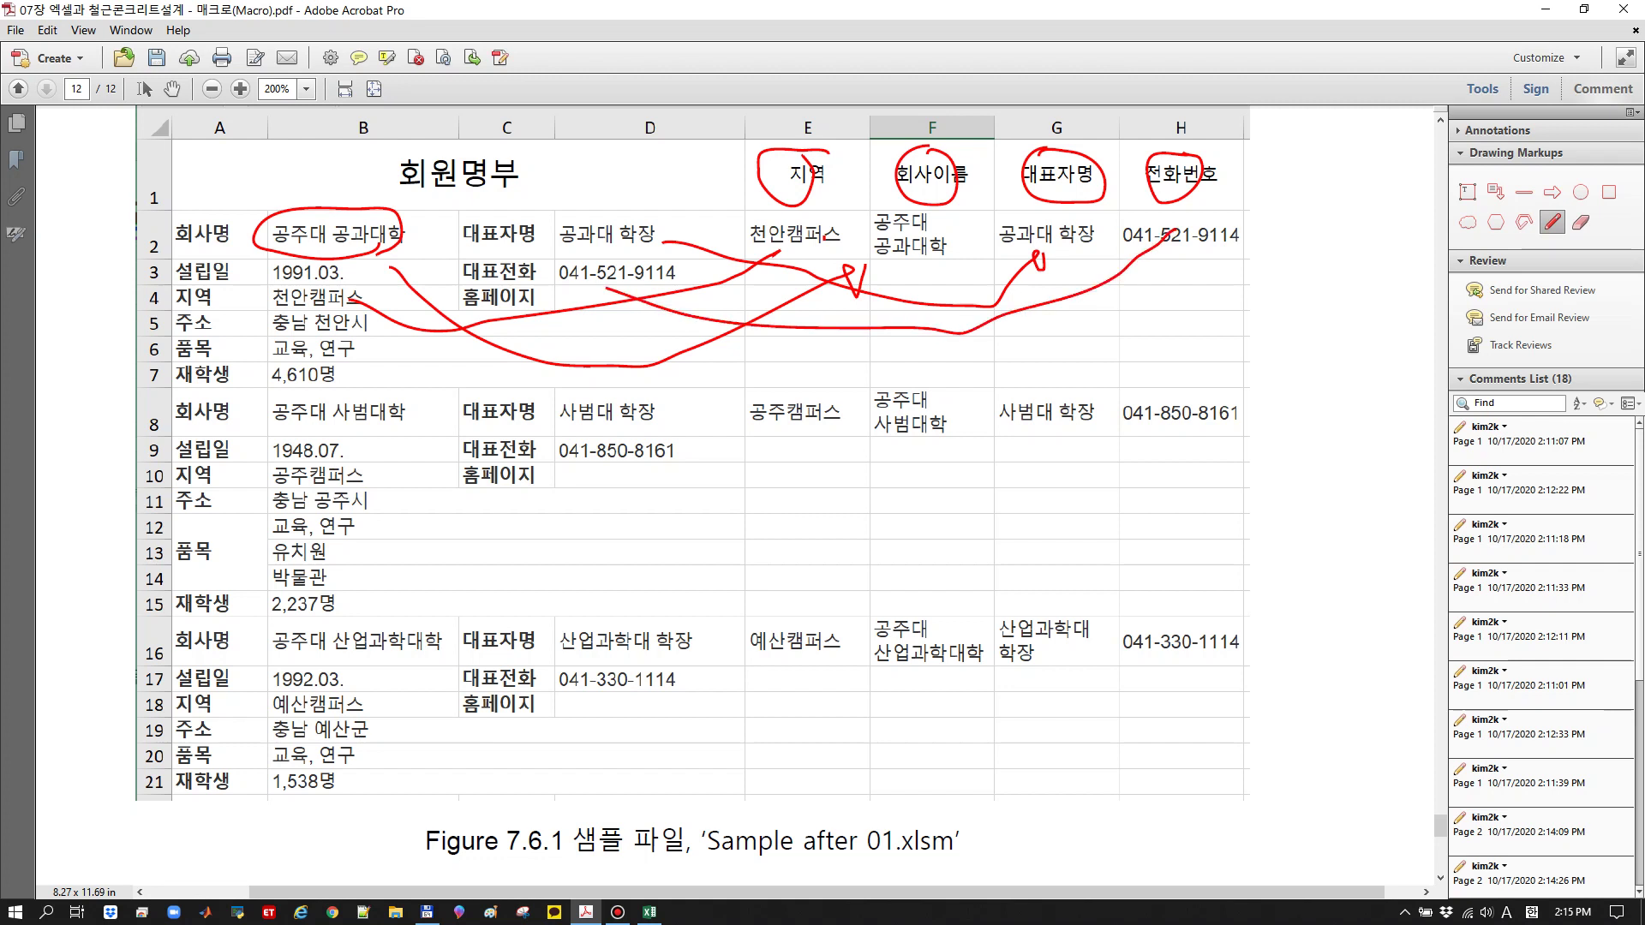
# Mark the second record's 회사명, 지역, 대표자명 and 대표전화 values and draw red arrows to their entries in columns E–H of row 8
pyautogui.moveTo(381, 392)
pyautogui.mouseDown()
pyautogui.moveTo(282, 433)
pyautogui.moveTo(387, 427)
pyautogui.moveTo(651, 529)
pyautogui.moveTo(888, 447)
pyautogui.mouseUp()
pyautogui.moveTo(317, 469)
pyautogui.mouseDown()
pyautogui.moveTo(346, 487)
pyautogui.moveTo(726, 452)
pyautogui.moveTo(673, 425)
pyautogui.mouseUp()
pyautogui.moveTo(671, 432)
pyautogui.mouseDown()
pyautogui.moveTo(998, 467)
pyautogui.moveTo(1024, 447)
pyautogui.mouseUp()
pyautogui.moveTo(598, 463)
pyautogui.mouseDown()
pyautogui.moveTo(552, 456)
pyautogui.moveTo(638, 450)
pyautogui.moveTo(1056, 504)
pyautogui.moveTo(1156, 445)
pyautogui.mouseUp()
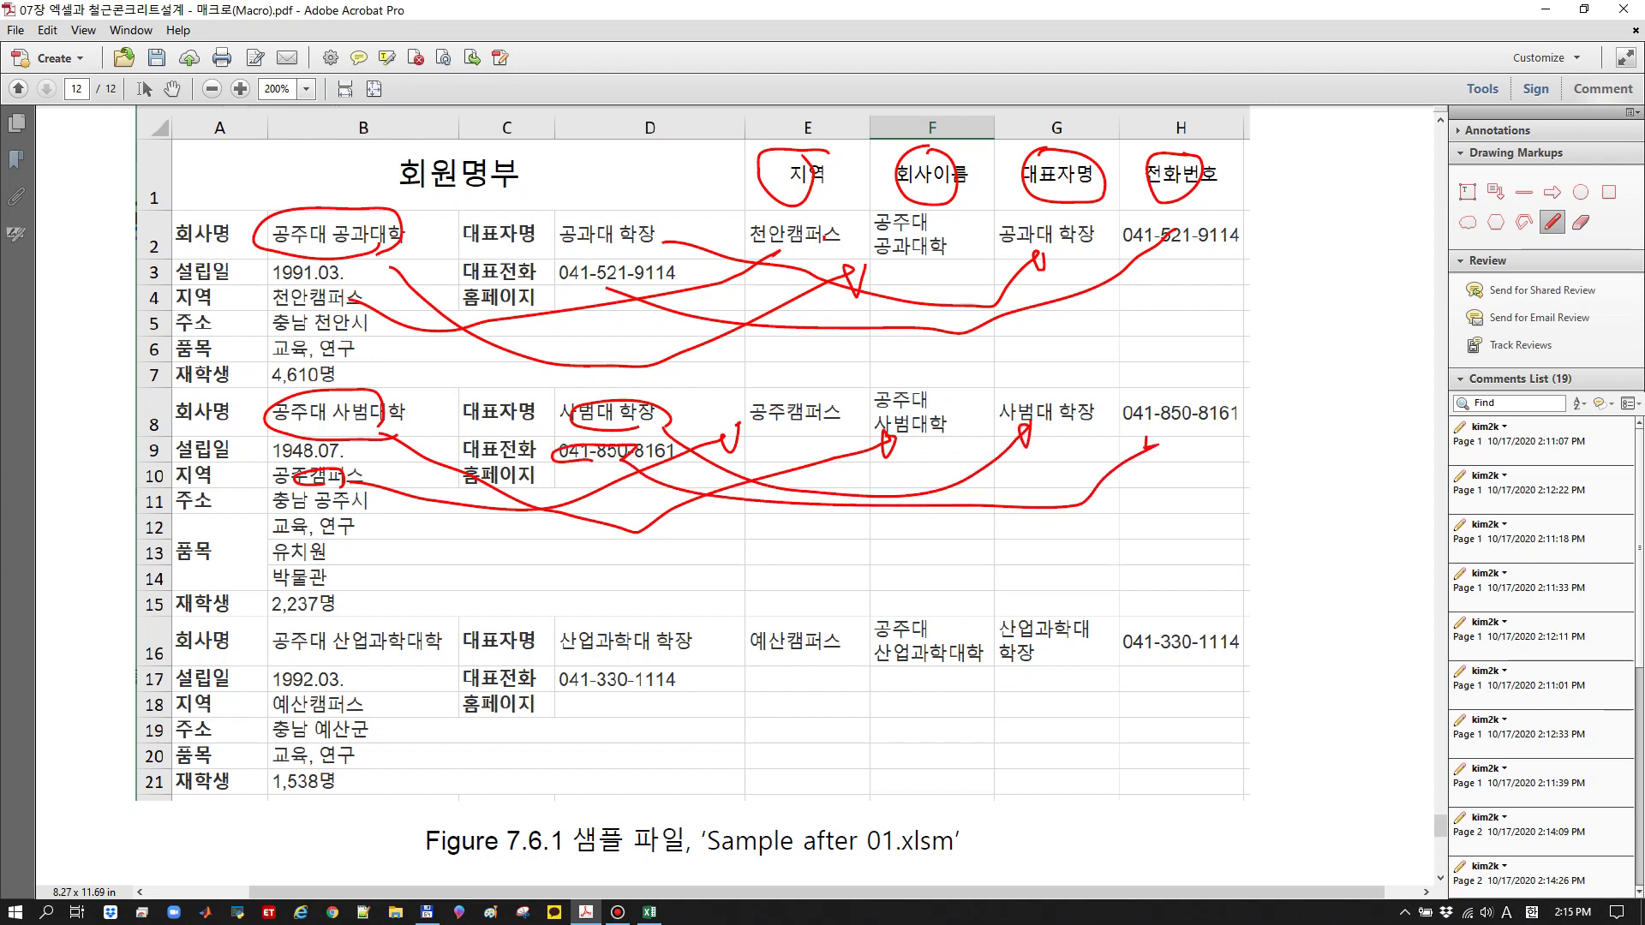
# Circle the third record's 회사명, 지역 and 대표자명 values and draw arrows from these and 대표전화 to columns E–H of row 16
pyautogui.moveTo(304, 655)
pyautogui.mouseDown()
pyautogui.moveTo(386, 618)
pyautogui.moveTo(441, 644)
pyautogui.mouseUp()
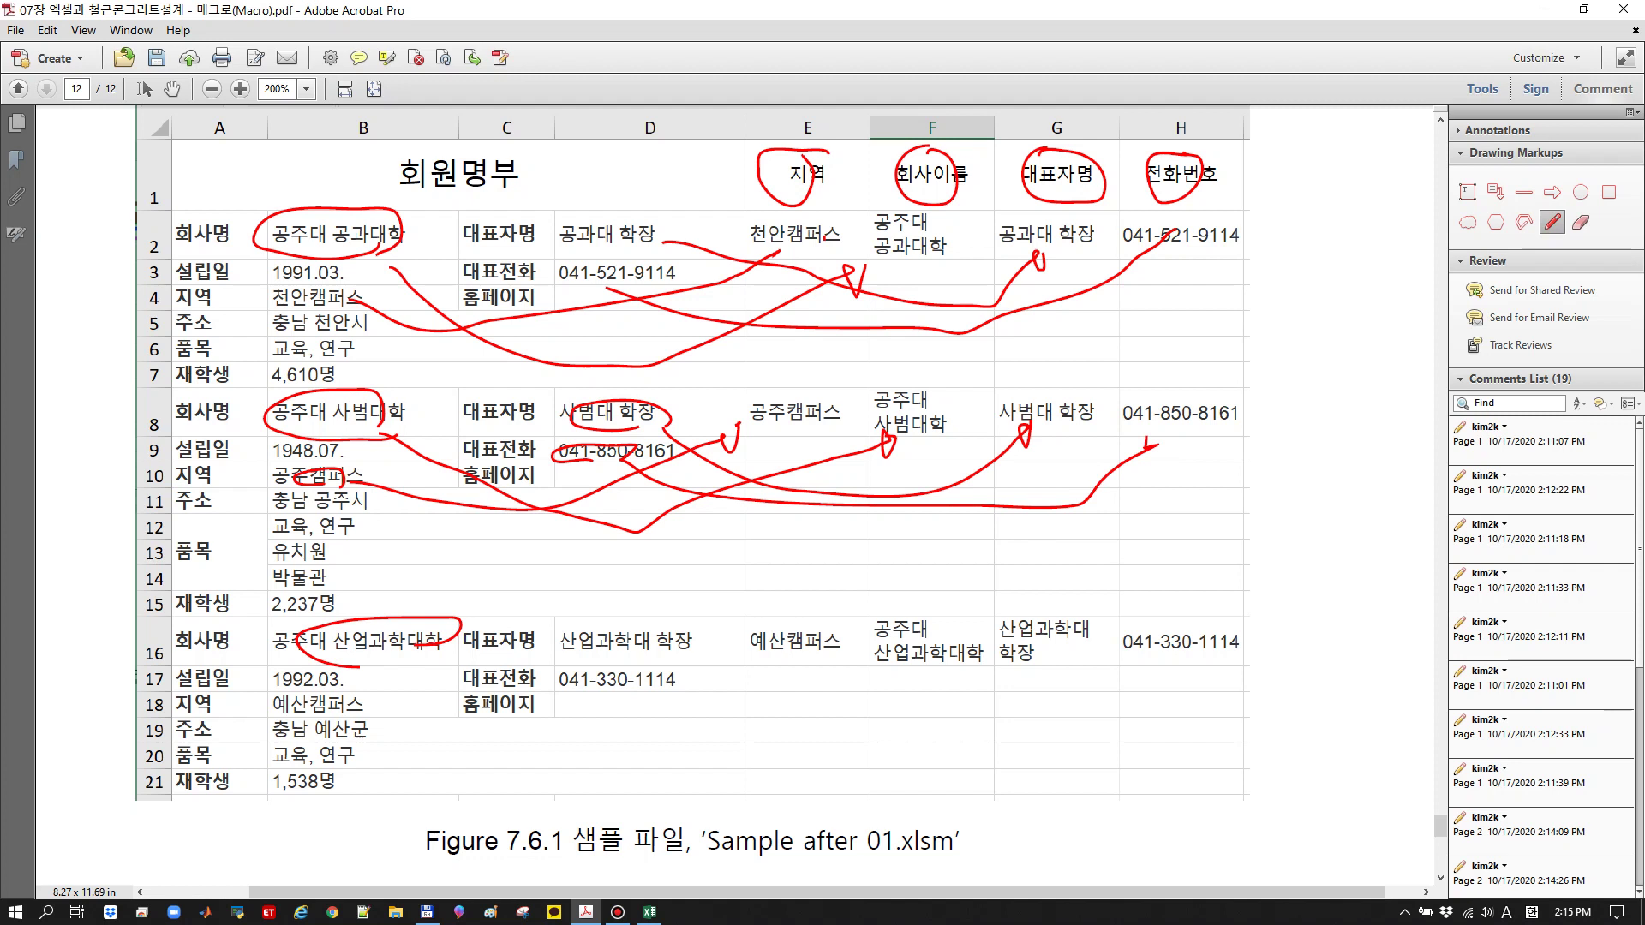
pyautogui.moveTo(426, 664)
pyautogui.mouseDown()
pyautogui.moveTo(668, 757)
pyautogui.moveTo(844, 708)
pyautogui.moveTo(870, 677)
pyautogui.mouseUp()
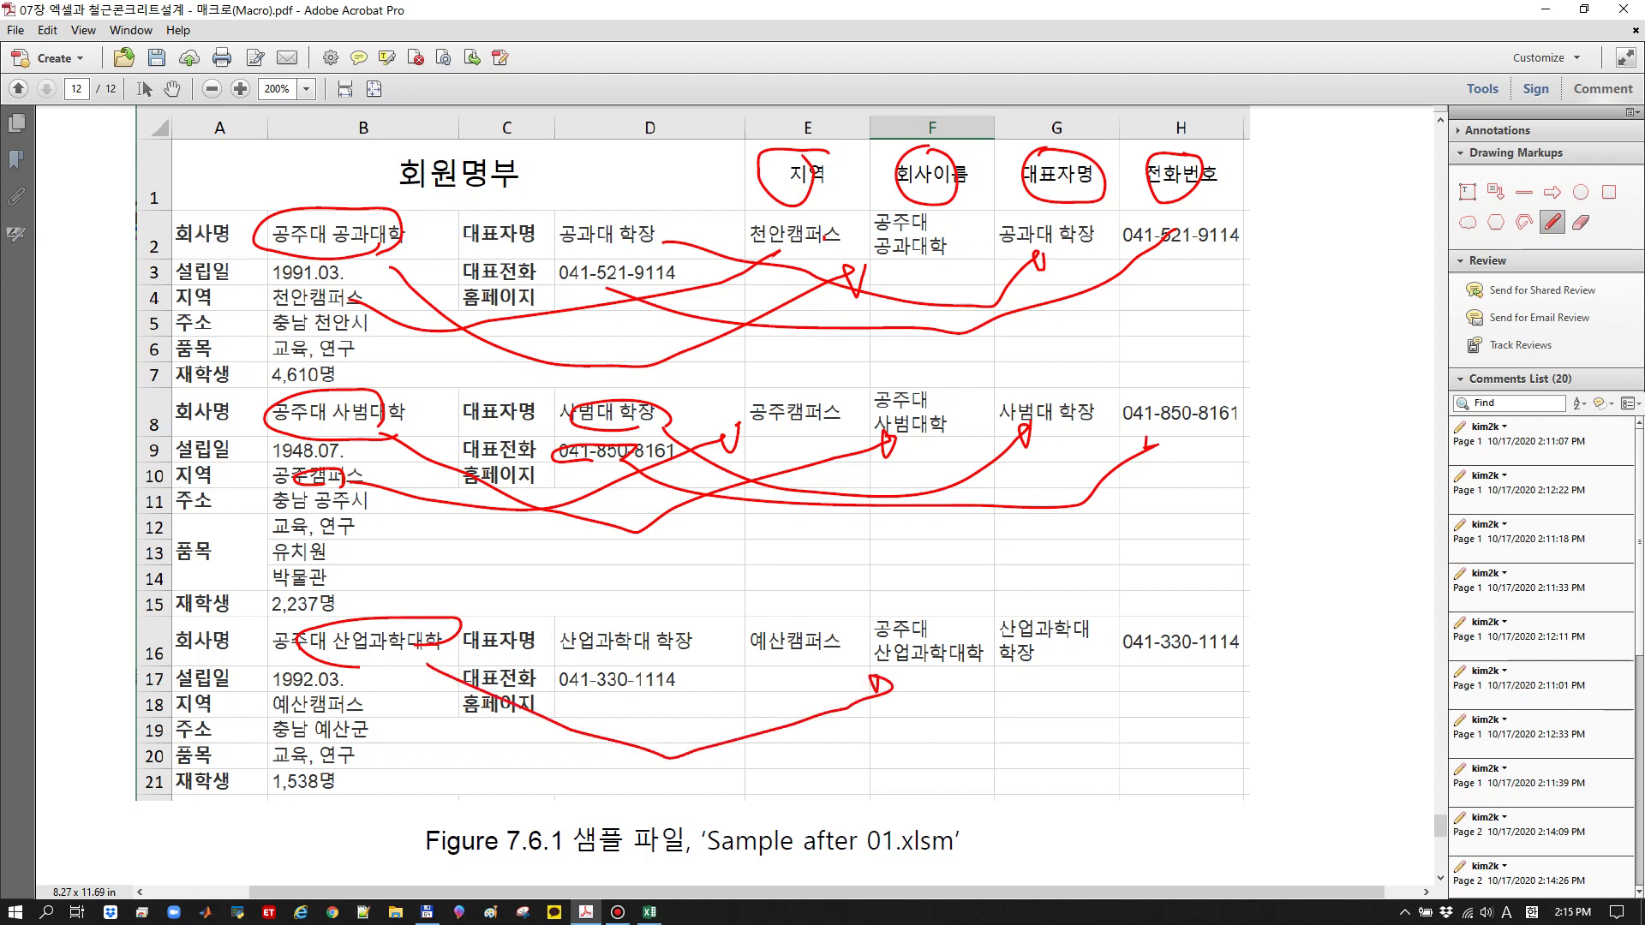
pyautogui.moveTo(359, 722)
pyautogui.mouseDown()
pyautogui.moveTo(291, 711)
pyautogui.moveTo(377, 718)
pyautogui.moveTo(468, 761)
pyautogui.moveTo(778, 659)
pyautogui.mouseUp()
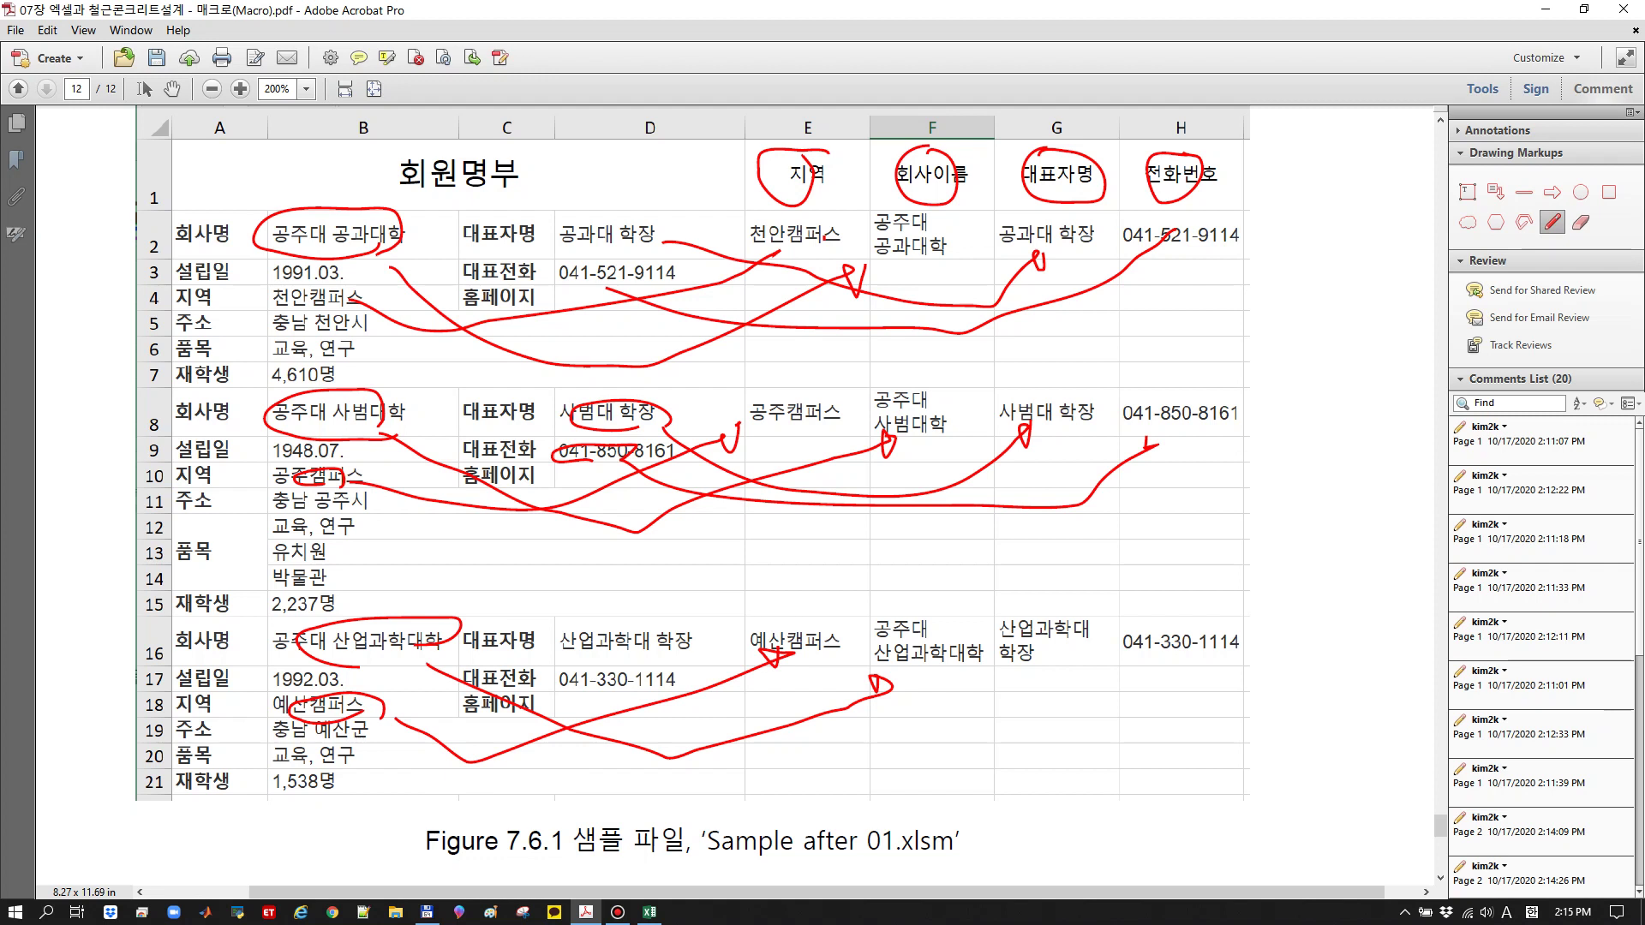
pyautogui.moveTo(684, 655)
pyautogui.mouseDown()
pyautogui.moveTo(592, 655)
pyautogui.moveTo(886, 586)
pyautogui.moveTo(1012, 605)
pyautogui.mouseUp()
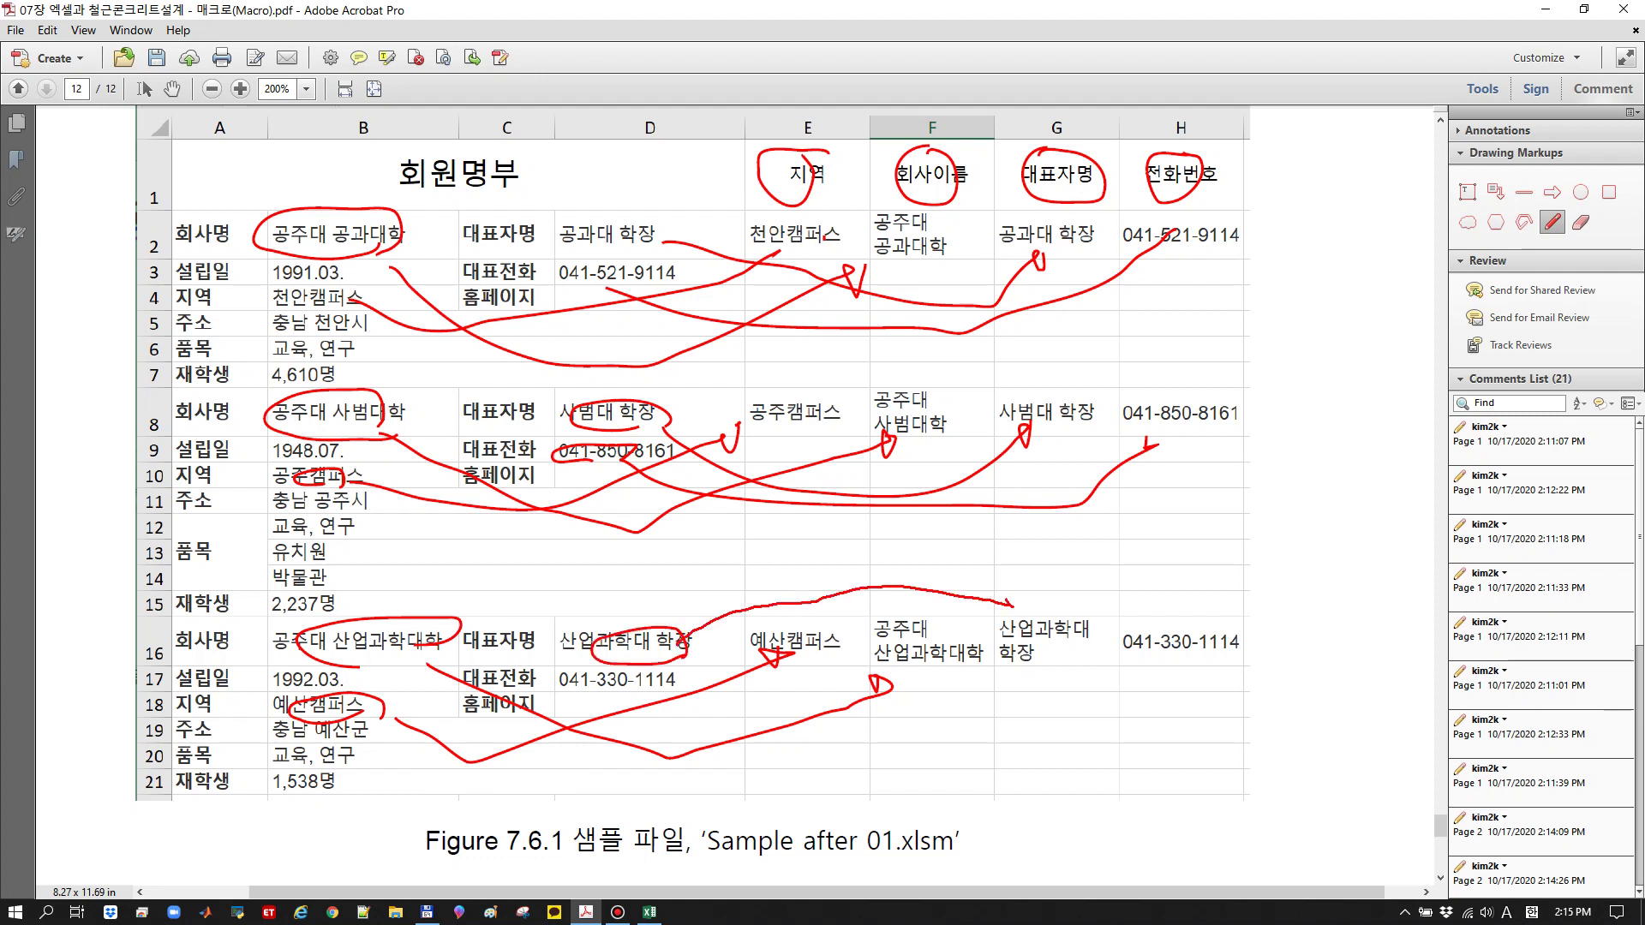
pyautogui.moveTo(594, 699)
pyautogui.mouseDown()
pyautogui.moveTo(1059, 733)
pyautogui.moveTo(1171, 670)
pyautogui.mouseUp()
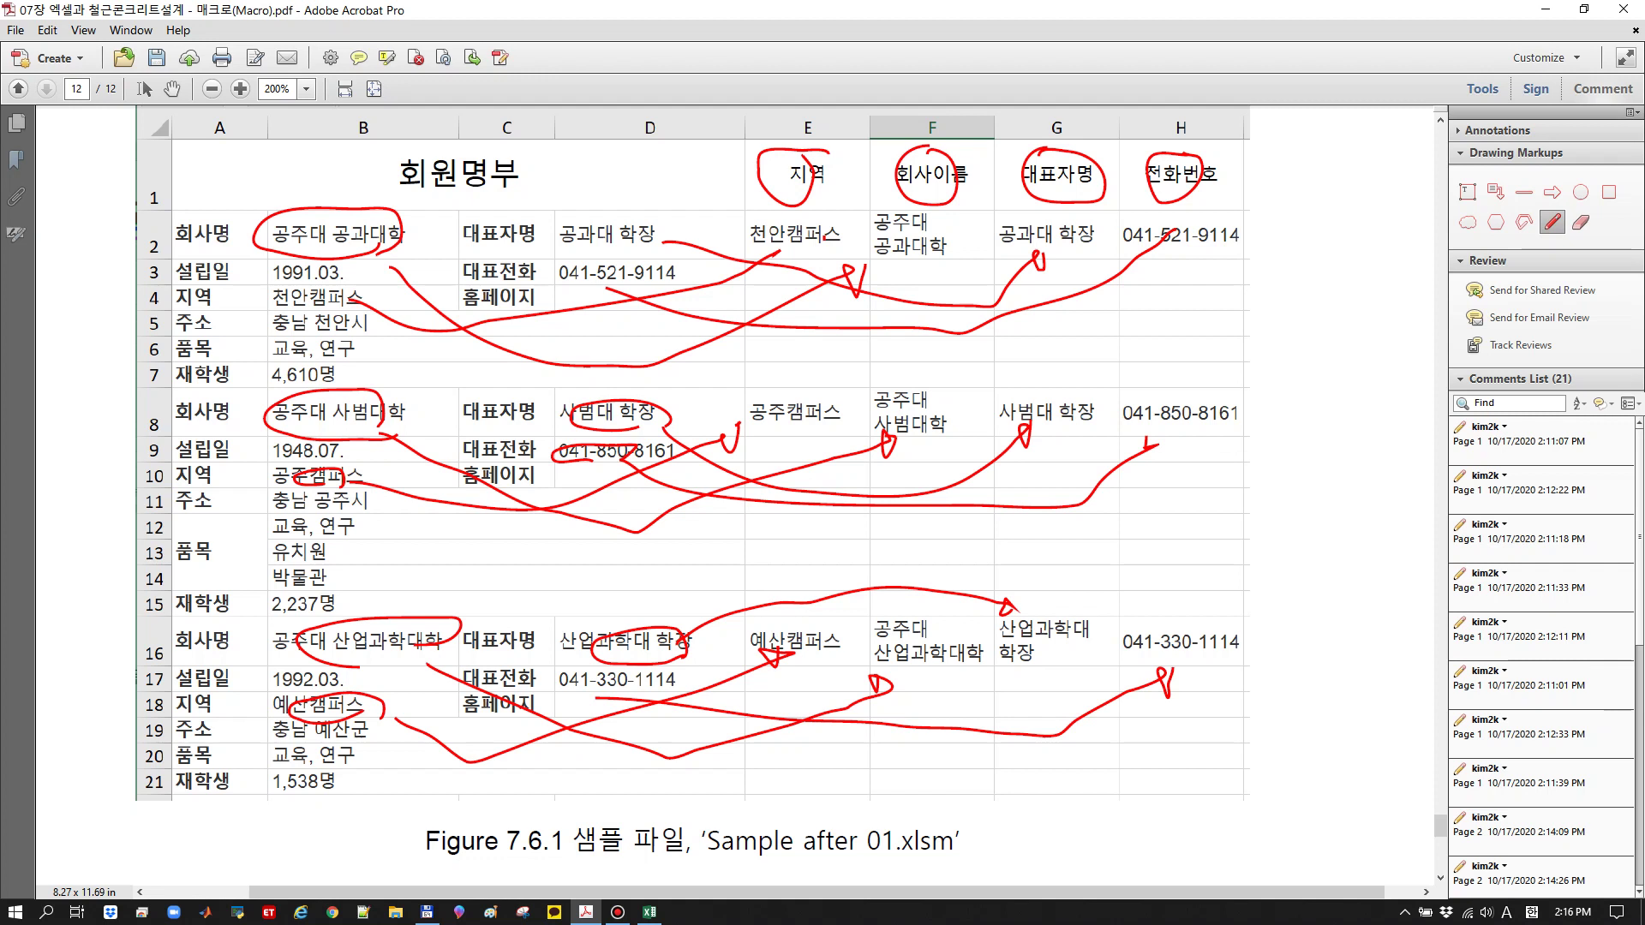
# Handwrite 매크로 in red beside the table, circle it, and draw an outlined vertical column of small marks below it
pyautogui.moveTo(1216, 321); pyautogui.dragTo(1220, 355)
pyautogui.moveTo(1226, 331); pyautogui.dragTo(1250, 344)
pyautogui.moveTo(1259, 319)
pyautogui.mouseDown()
pyautogui.moveTo(1258, 353)
pyautogui.moveTo(1274, 336)
pyautogui.mouseUp()
pyautogui.moveTo(1275, 321)
pyautogui.mouseDown()
pyautogui.moveTo(1276, 353)
pyautogui.moveTo(1311, 323)
pyautogui.moveTo(1314, 345)
pyautogui.mouseUp()
pyautogui.moveTo(1302, 338); pyautogui.dragTo(1324, 352)
pyautogui.moveTo(1336, 329); pyautogui.dragTo(1338, 355)
pyautogui.moveTo(1319, 428)
pyautogui.mouseDown()
pyautogui.moveTo(1333, 600)
pyautogui.moveTo(1324, 573)
pyautogui.mouseUp()
pyautogui.moveTo(1334, 638)
pyautogui.mouseDown()
pyautogui.moveTo(1341, 666)
pyautogui.moveTo(1335, 639)
pyautogui.mouseUp()
pyautogui.moveTo(1329, 711)
pyautogui.mouseDown()
pyautogui.moveTo(1328, 724)
pyautogui.moveTo(1338, 704)
pyautogui.mouseUp()
pyautogui.moveTo(1296, 441)
pyautogui.mouseDown()
pyautogui.moveTo(1296, 677)
pyautogui.moveTo(1362, 702)
pyautogui.moveTo(1276, 398)
pyautogui.moveTo(1170, 329)
pyautogui.moveTo(1293, 380)
pyautogui.mouseUp()
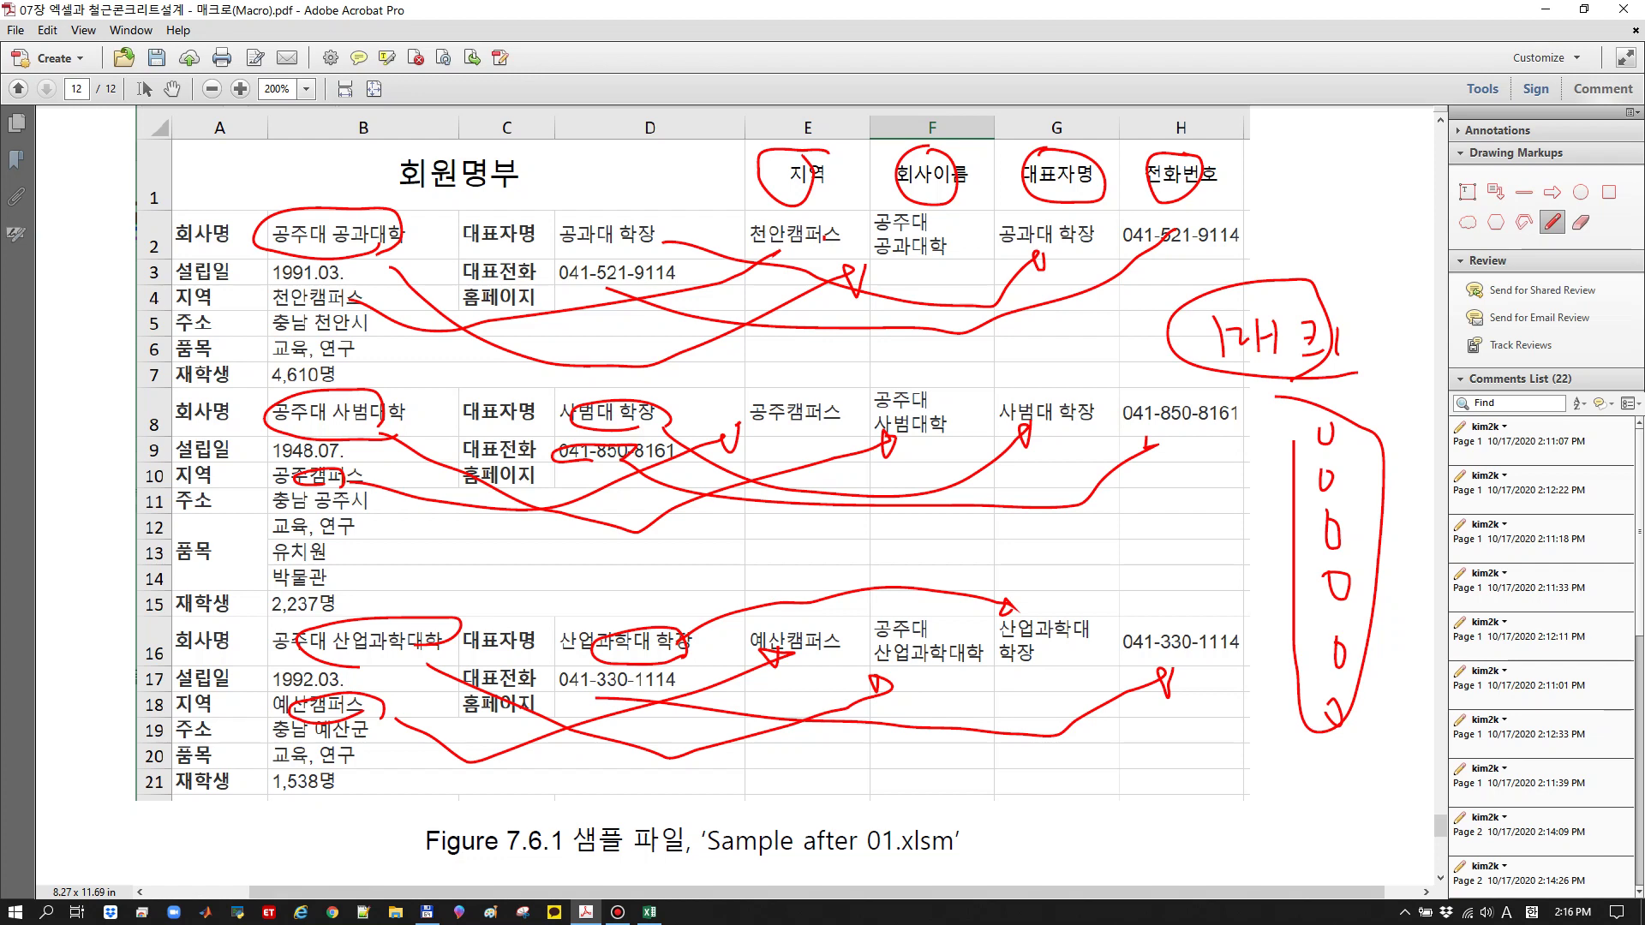
# Switch to the "Sample before" workbook in Excel to view its records, and return to the PDF in Adobe Acrobat Pro
pyautogui.moveTo(648, 912)
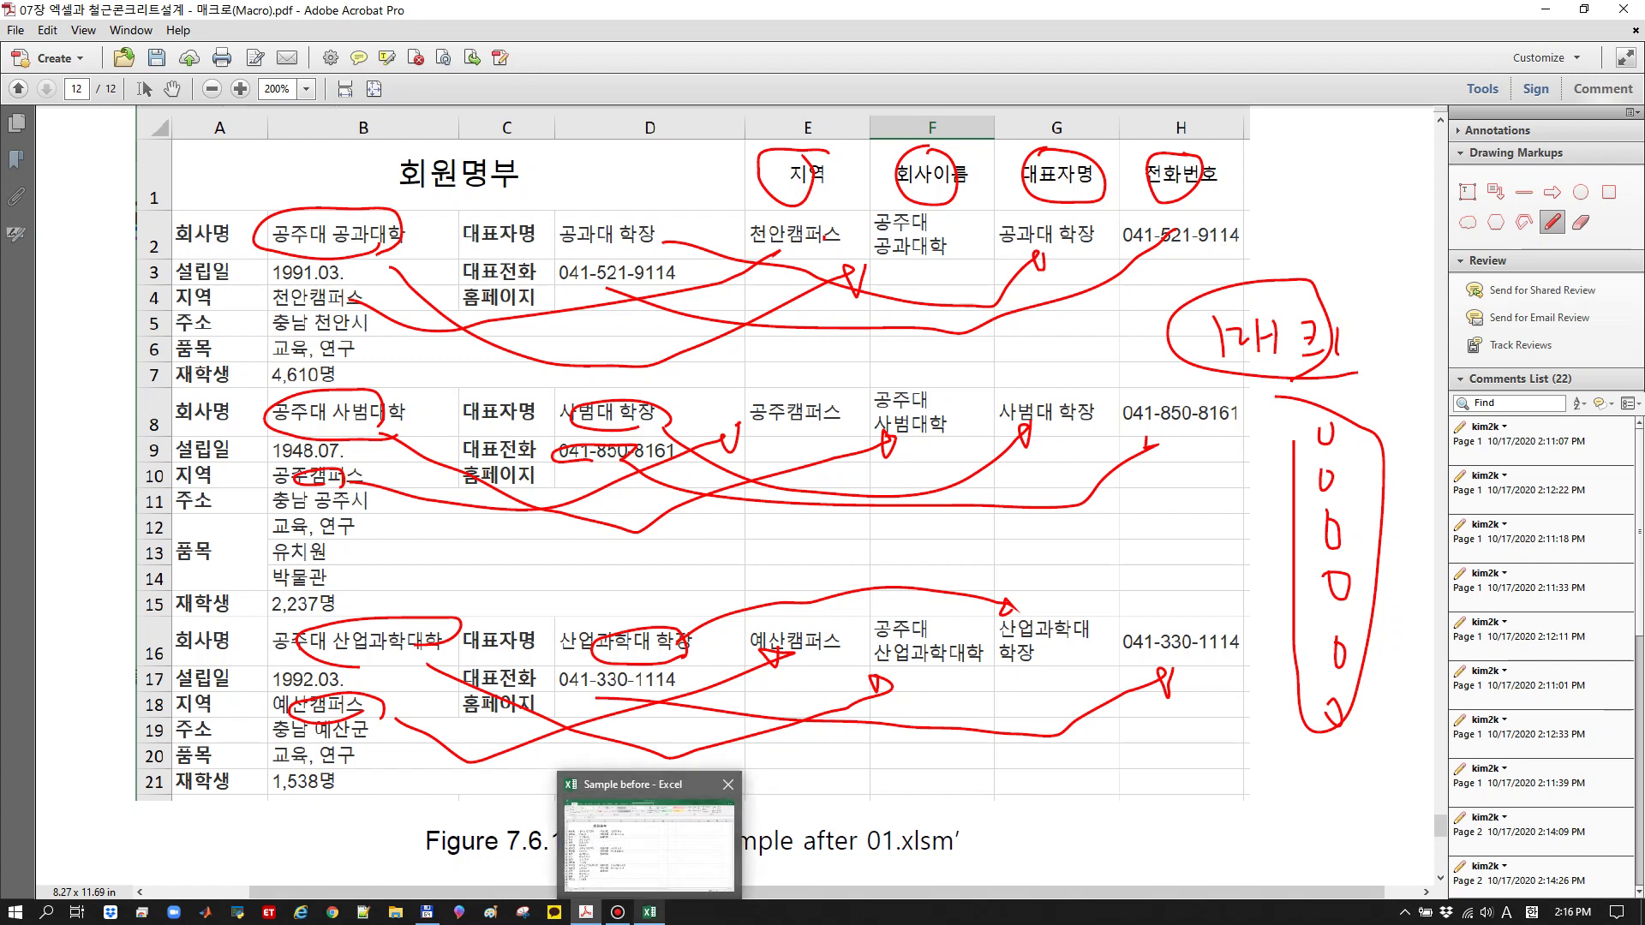
pyautogui.click(648, 844)
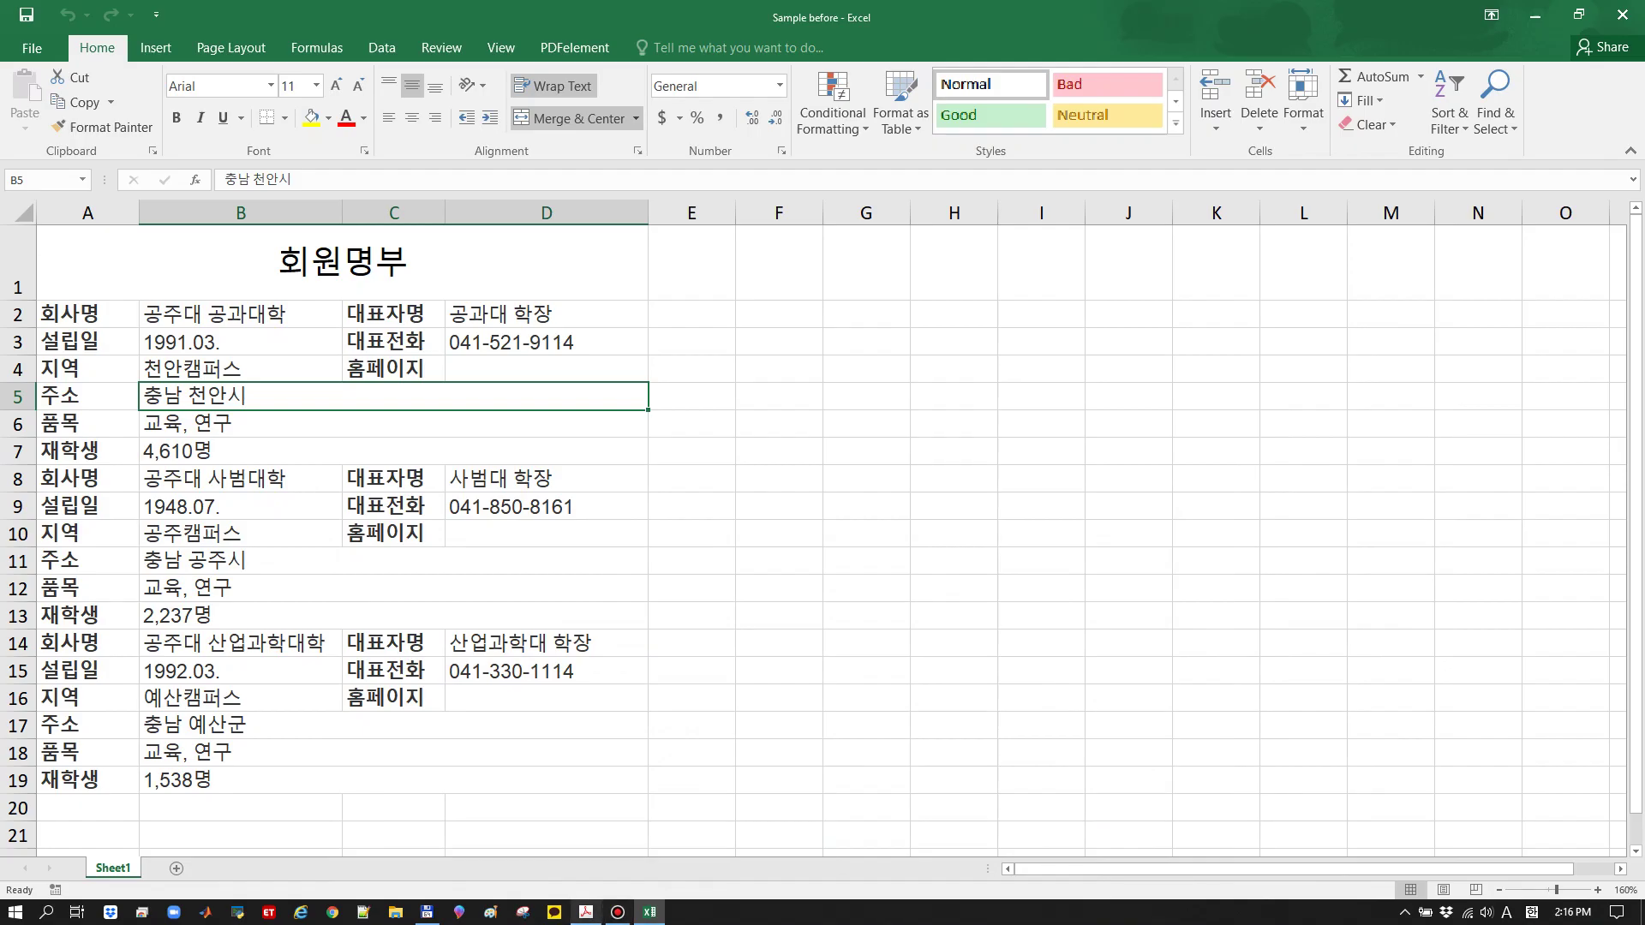
pyautogui.hotkey('alt', 'Tab')
# Review the annotated pages from page 1 through Figure 7.1.1 on page 2, up to section 7.2 on page 3
pyautogui.press('Home')
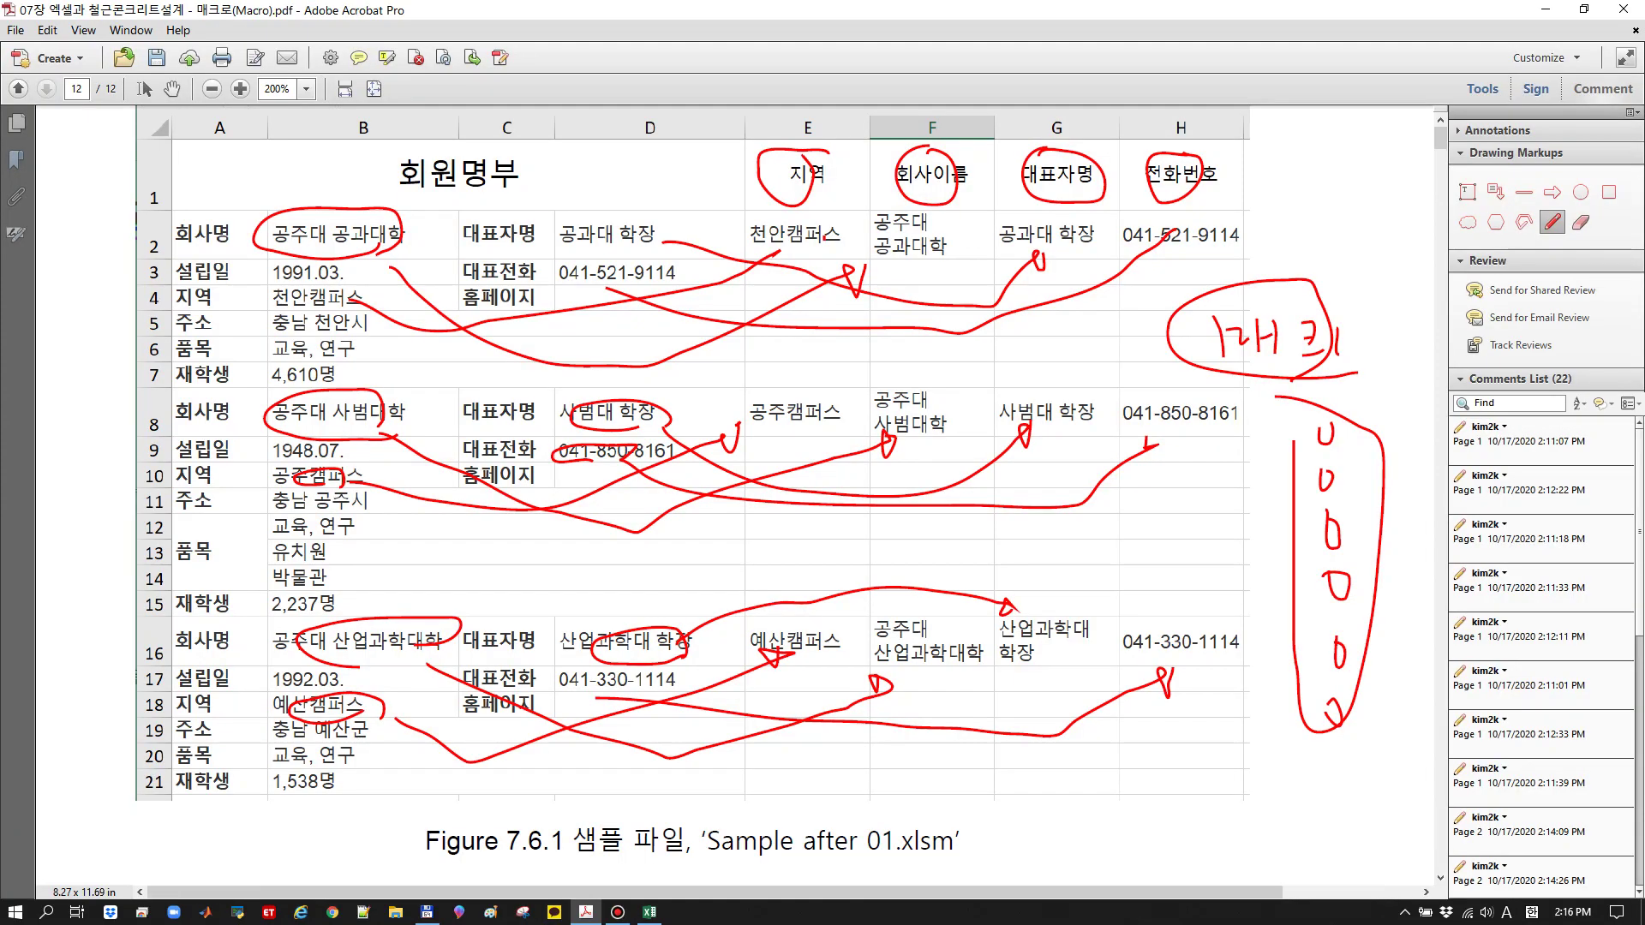
pyautogui.scroll(-10, 736, 488)
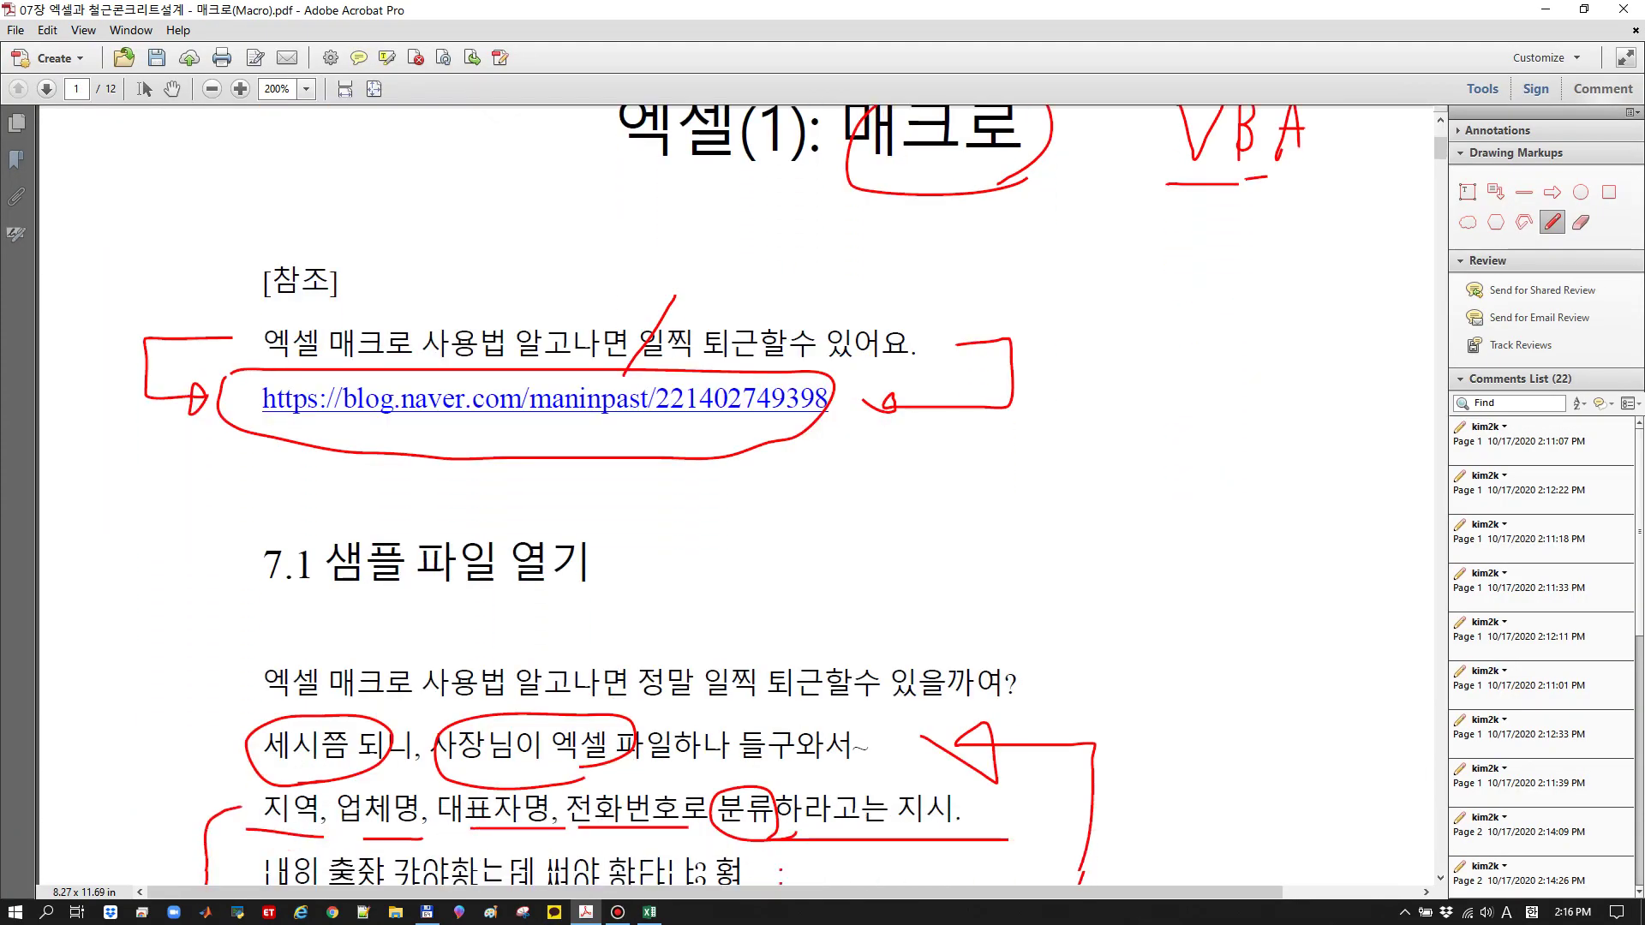
pyautogui.scroll(-15, 736, 488)
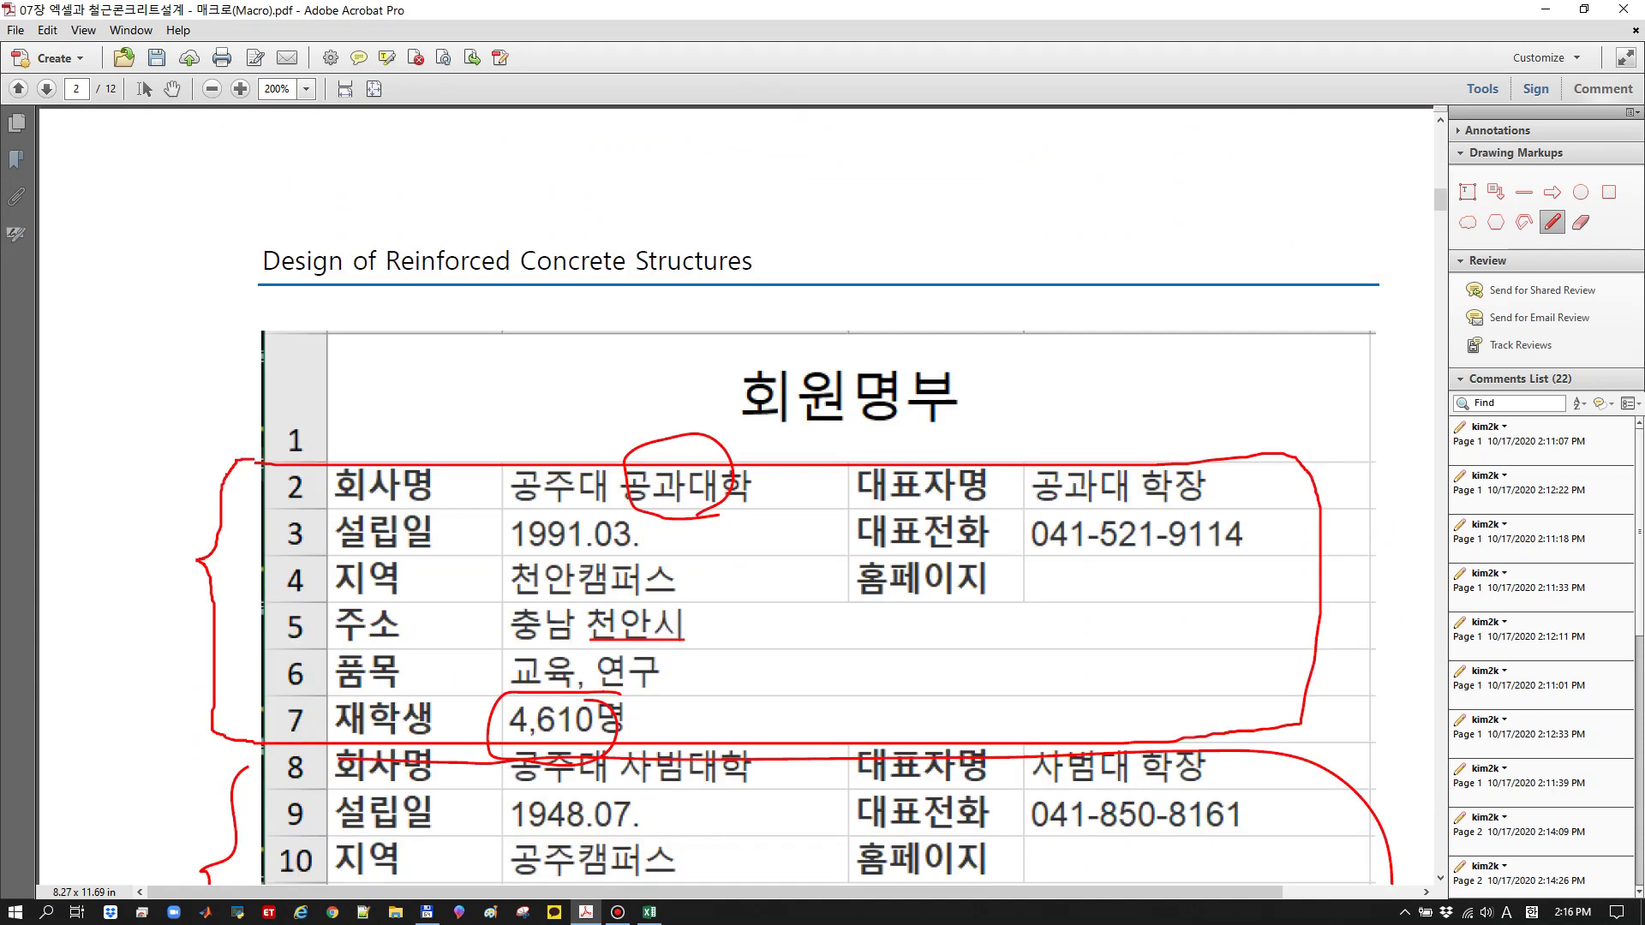
pyautogui.keyDown('ctrl'); pyautogui.scroll(-1, 737, 489); pyautogui.keyUp('ctrl')
pyautogui.scroll(-3, 737, 489)
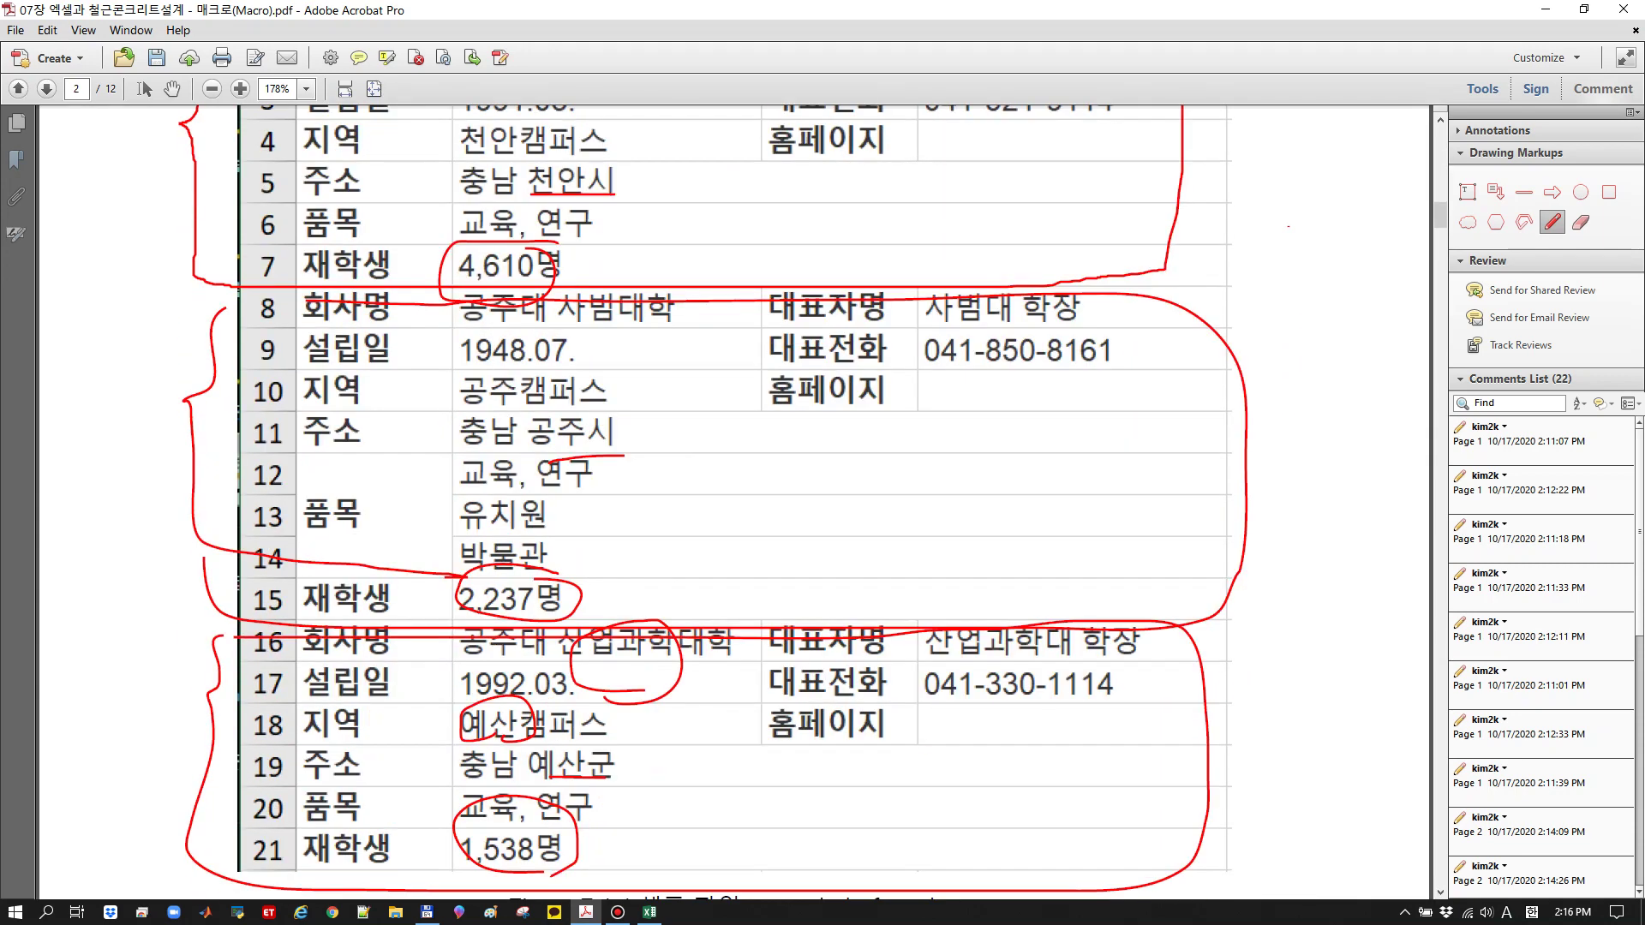
pyautogui.scroll(-2, 737, 488)
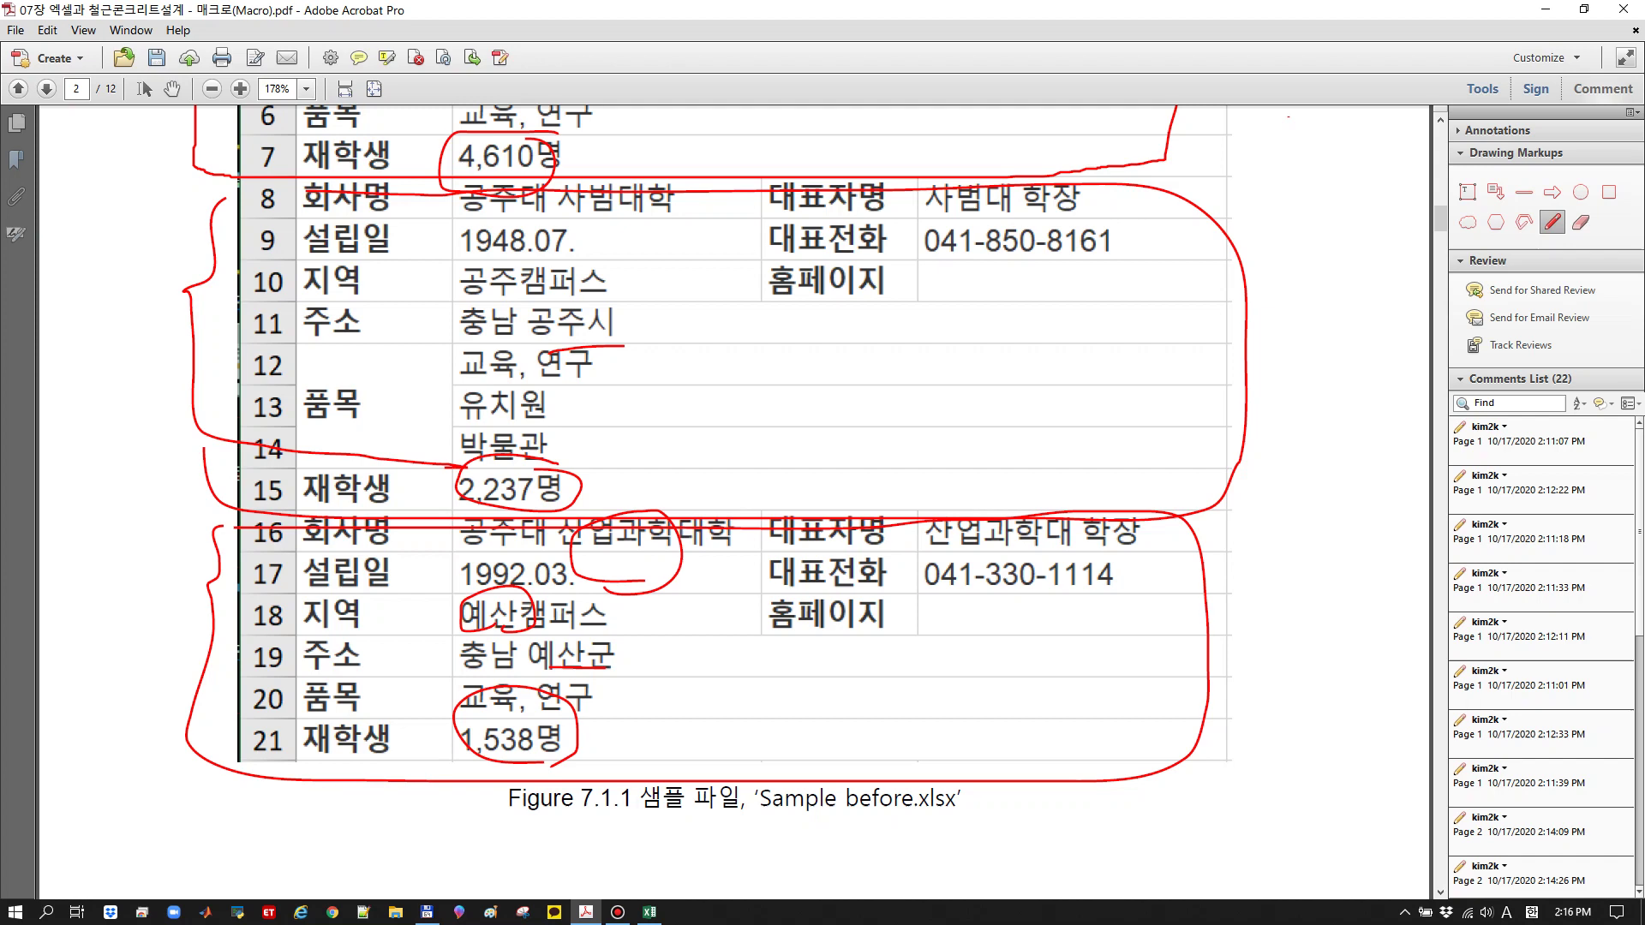
pyautogui.scroll(-10, 715, 458)
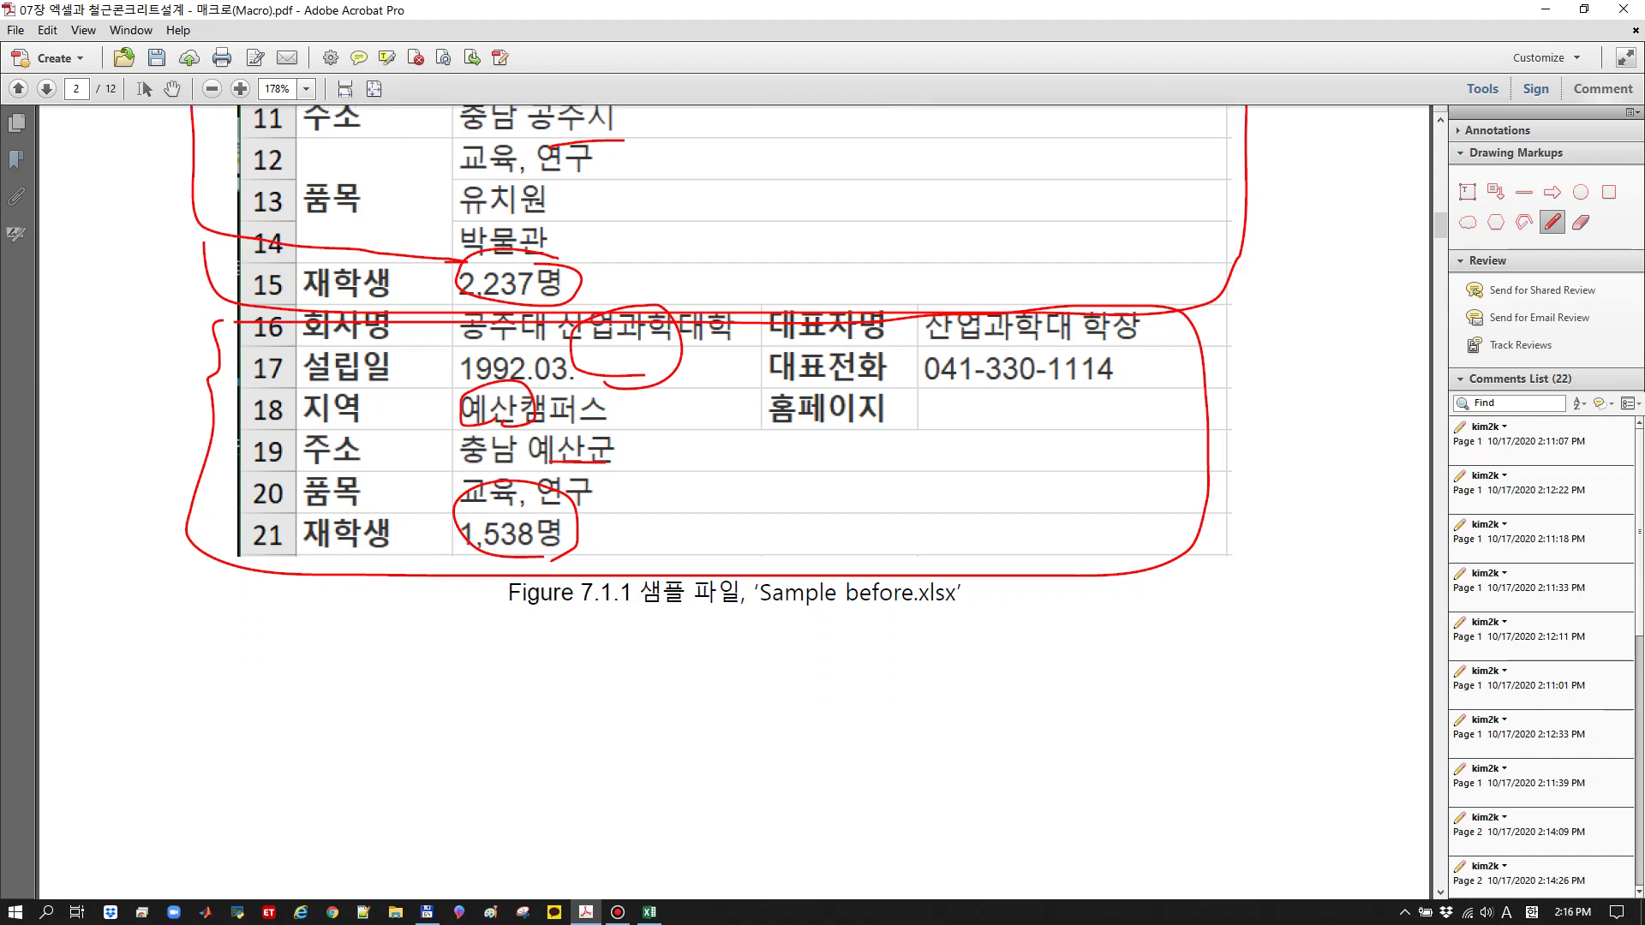
pyautogui.scroll(-12, 714, 458)
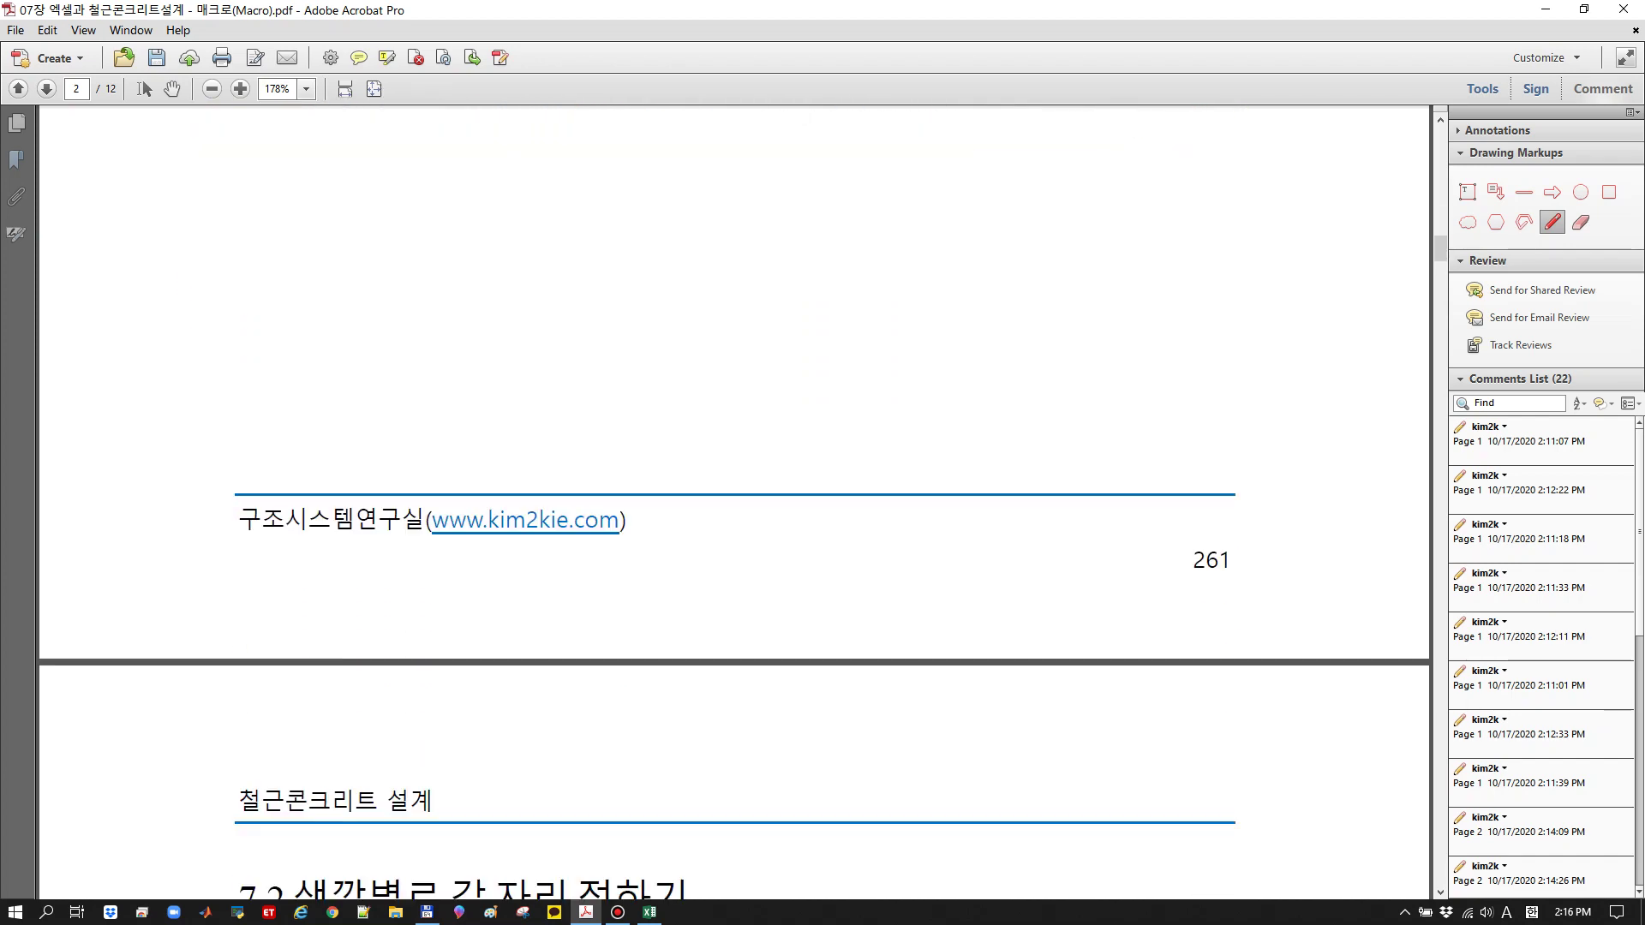
pyautogui.scroll(-8, 715, 458)
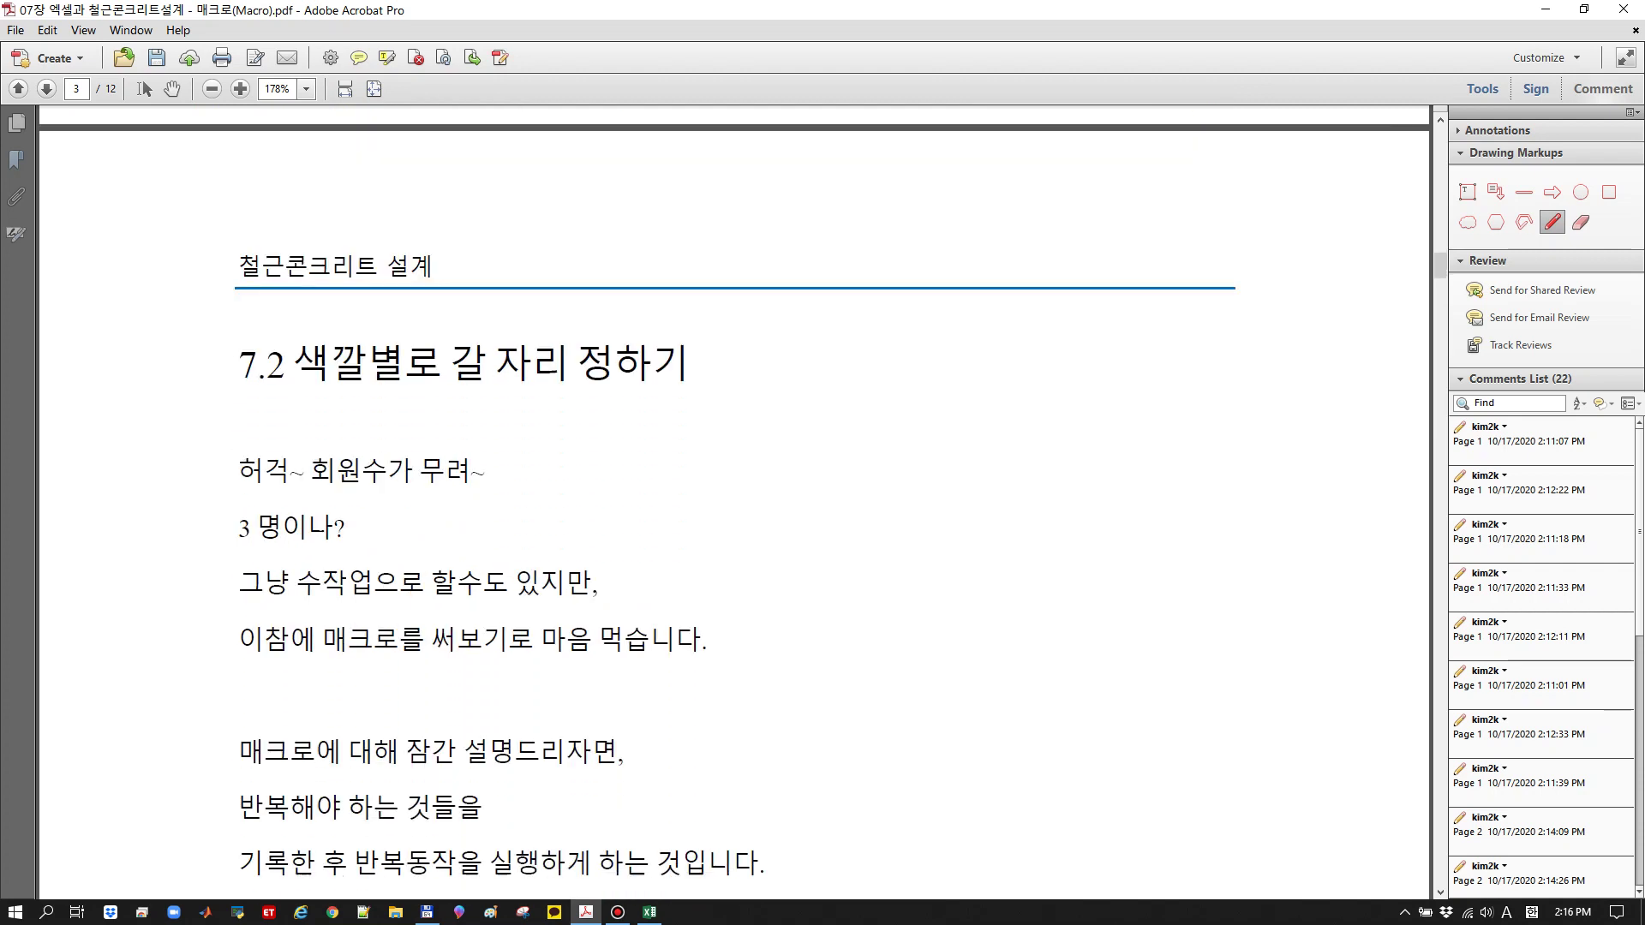
# In section 7.2, circle 색깔별, 3 and 매크로를, underline 회원수가 and 써보기로 마음 먹습니다, and underline and box the 수작업 sentence in red
pyautogui.moveTo(403, 229)
pyautogui.mouseDown()
pyautogui.moveTo(373, 135)
pyautogui.moveTo(387, 208)
pyautogui.mouseUp()
pyautogui.moveTo(324, 328); pyautogui.dragTo(433, 321)
pyautogui.moveTo(257, 377)
pyautogui.mouseDown()
pyautogui.moveTo(231, 330)
pyautogui.moveTo(257, 368)
pyautogui.mouseUp()
pyautogui.moveTo(254, 444)
pyautogui.mouseDown()
pyautogui.moveTo(631, 439)
pyautogui.moveTo(368, 392)
pyautogui.moveTo(371, 447)
pyautogui.moveTo(336, 514)
pyautogui.moveTo(377, 442)
pyautogui.mouseUp()
pyautogui.moveTo(428, 495); pyautogui.dragTo(754, 484)
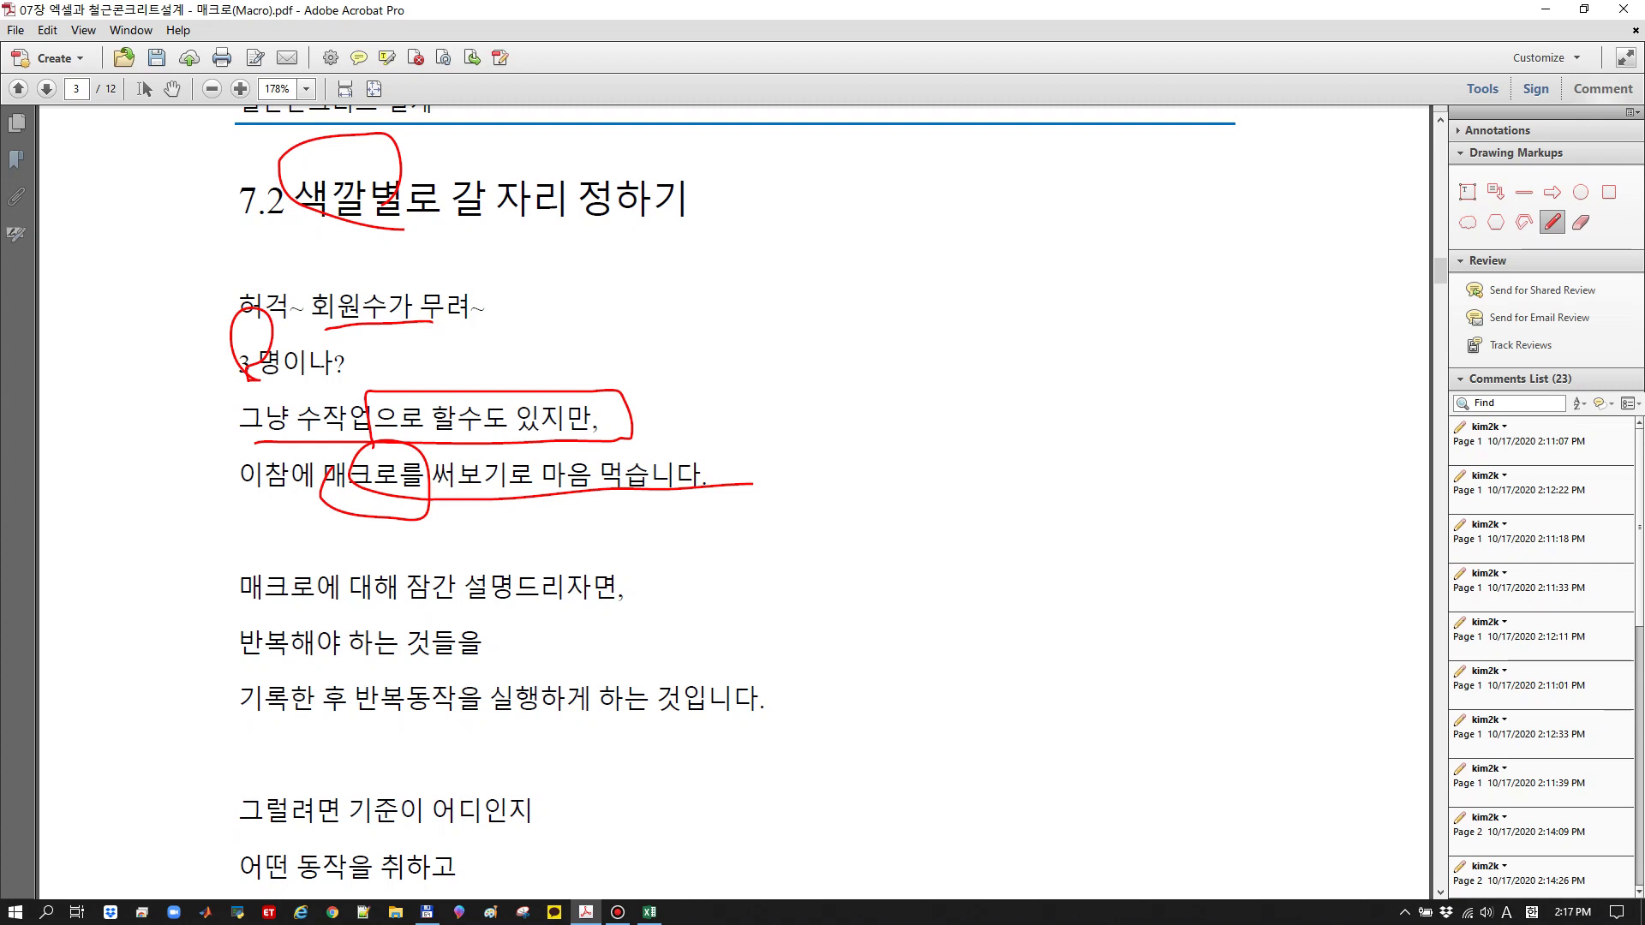
pyautogui.scroll(-6, 733, 494)
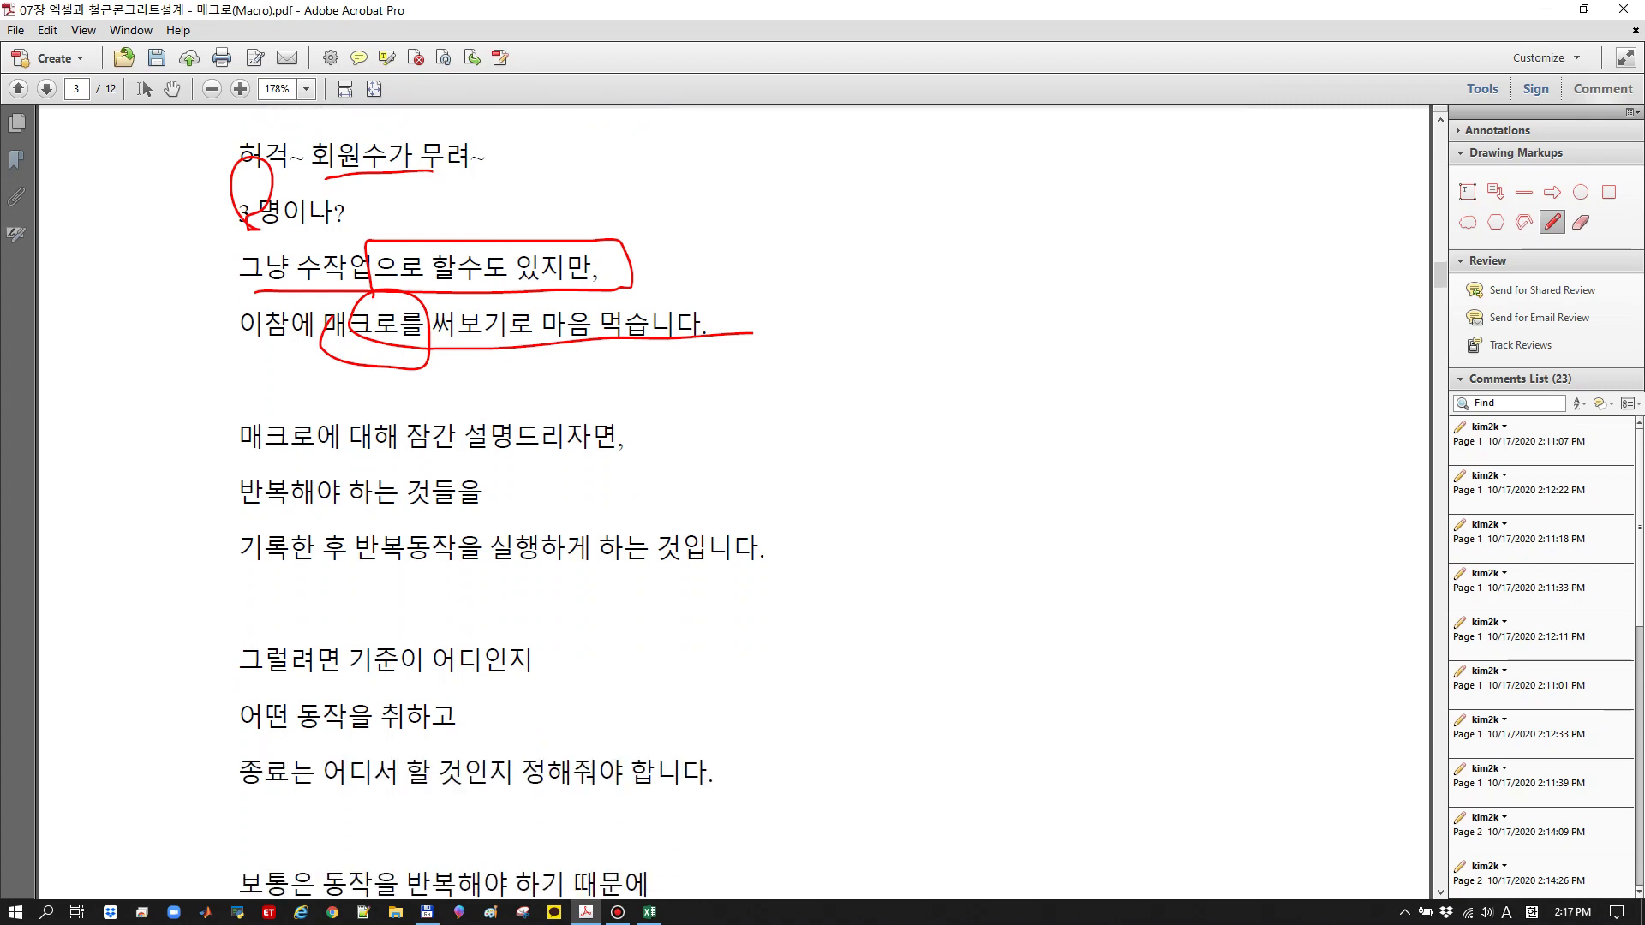
# Circle 매크로에 in red, underline 반복해야 하는 것들을, box the two-line macro definition and draw an arrow pointing at it
pyautogui.scroll(-1, 732, 493)
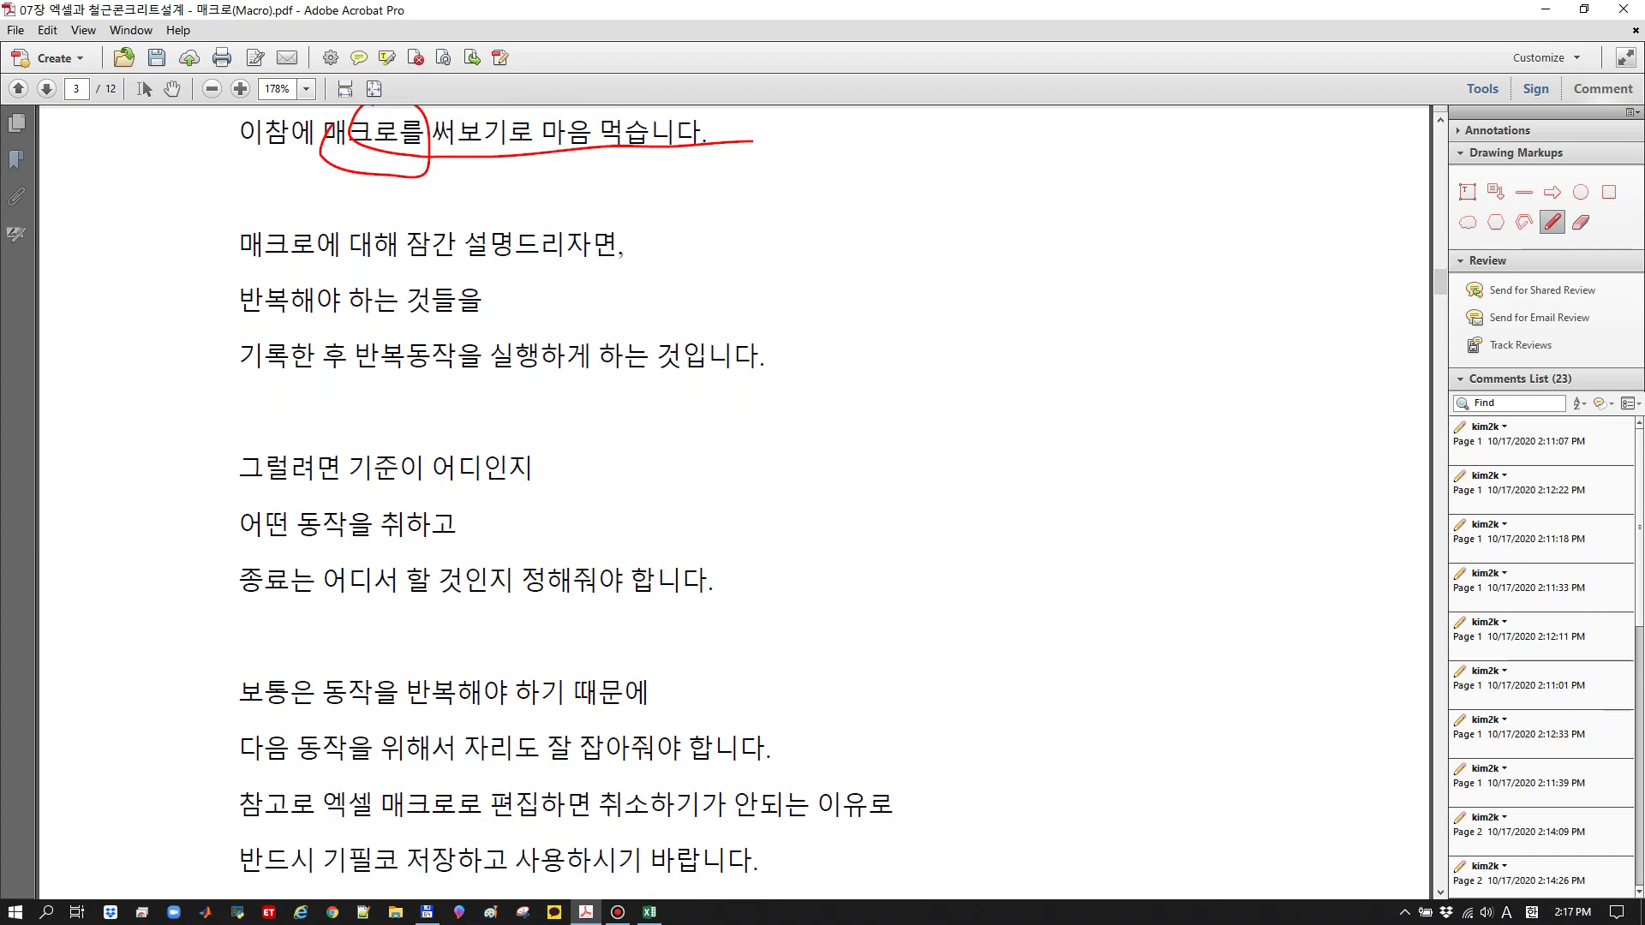
pyautogui.moveTo(289, 275)
pyautogui.mouseDown()
pyautogui.moveTo(229, 242)
pyautogui.moveTo(295, 274)
pyautogui.mouseUp()
pyautogui.moveTo(243, 325); pyautogui.dragTo(467, 326)
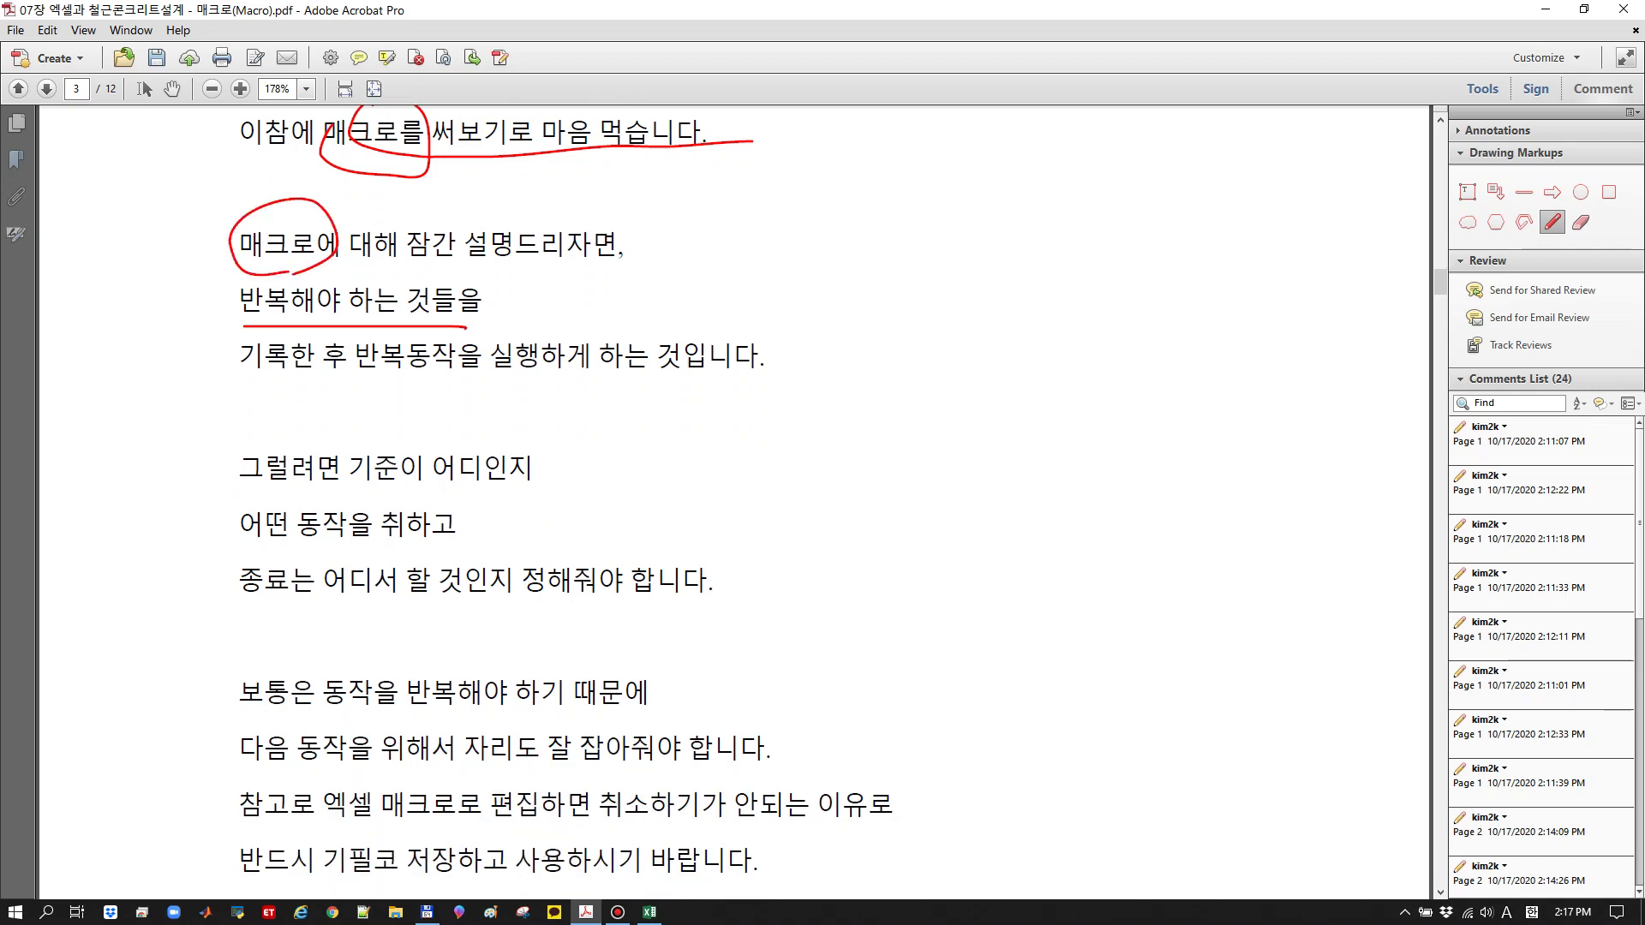
pyautogui.moveTo(223, 384)
pyautogui.mouseDown()
pyautogui.moveTo(730, 382)
pyautogui.moveTo(745, 322)
pyautogui.moveTo(234, 292)
pyautogui.moveTo(233, 380)
pyautogui.mouseUp()
pyautogui.moveTo(799, 349); pyautogui.dragTo(874, 349)
pyautogui.moveTo(797, 337)
pyautogui.mouseDown()
pyautogui.moveTo(770, 347)
pyautogui.moveTo(800, 341)
pyautogui.mouseUp()
# Sketch a scalloped arc beside the macro definition, enclose it in a long curved outline and add a short handle in red
pyautogui.moveTo(1019, 291)
pyautogui.mouseDown()
pyautogui.moveTo(1139, 300)
pyautogui.moveTo(1246, 390)
pyautogui.moveTo(1307, 565)
pyautogui.moveTo(1290, 610)
pyautogui.mouseUp()
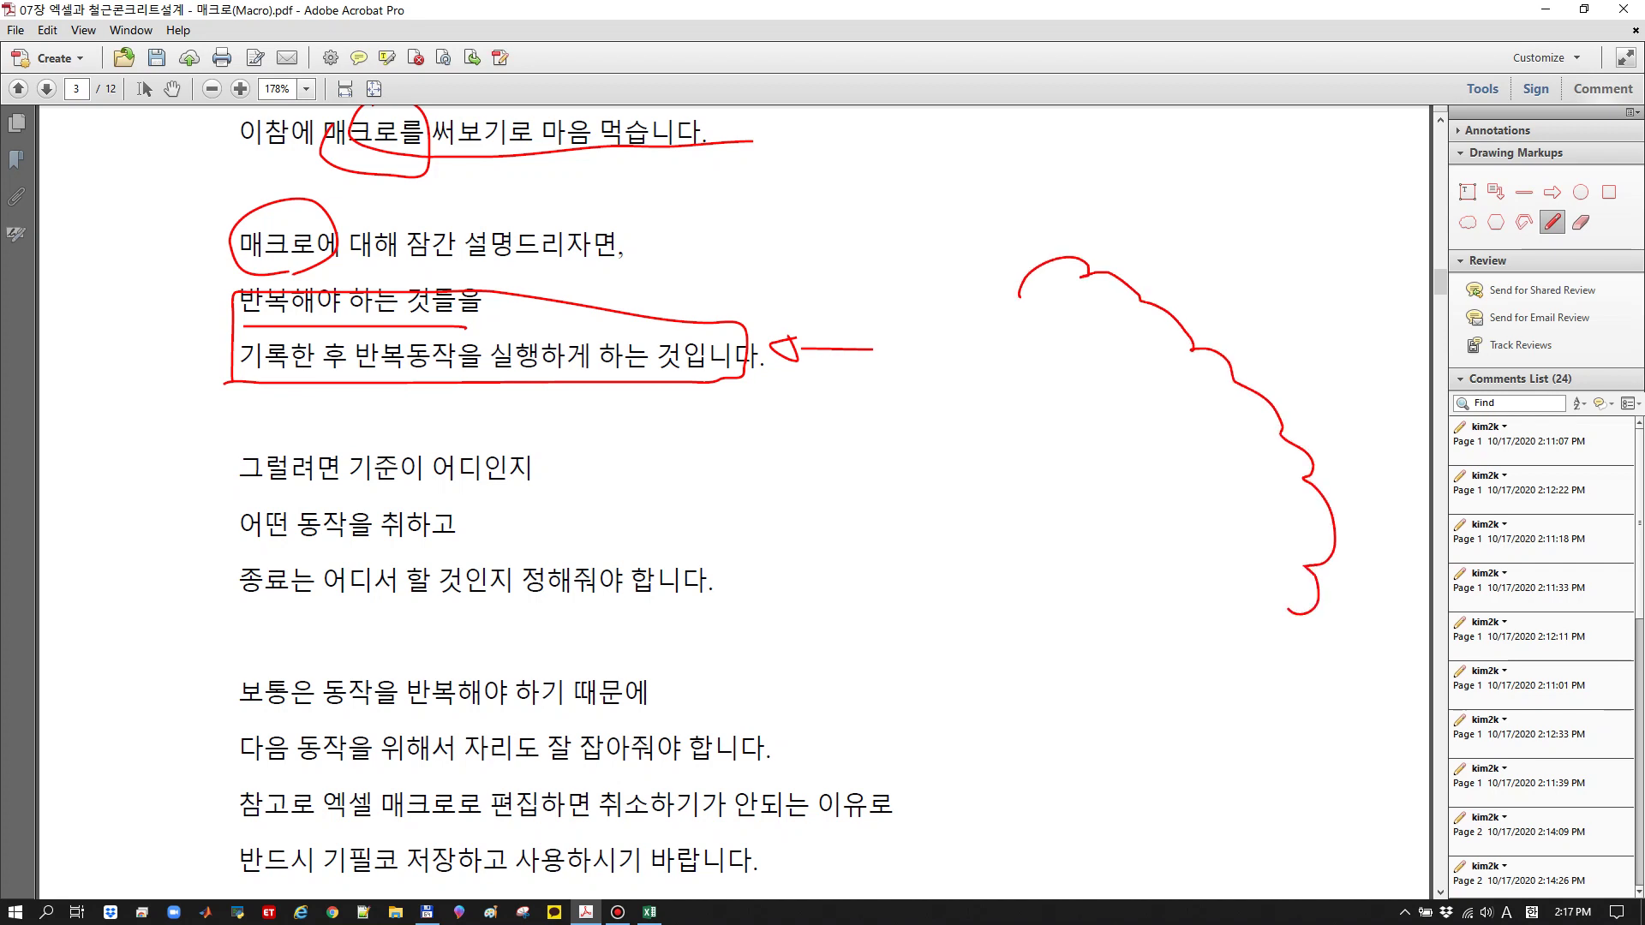
pyautogui.moveTo(1040, 327)
pyautogui.mouseDown()
pyautogui.moveTo(1149, 356)
pyautogui.moveTo(1295, 636)
pyautogui.moveTo(1375, 411)
pyautogui.moveTo(1015, 221)
pyautogui.moveTo(1047, 350)
pyautogui.mouseUp()
pyautogui.moveTo(924, 251)
pyautogui.mouseDown()
pyautogui.moveTo(934, 288)
pyautogui.moveTo(1141, 319)
pyautogui.mouseUp()
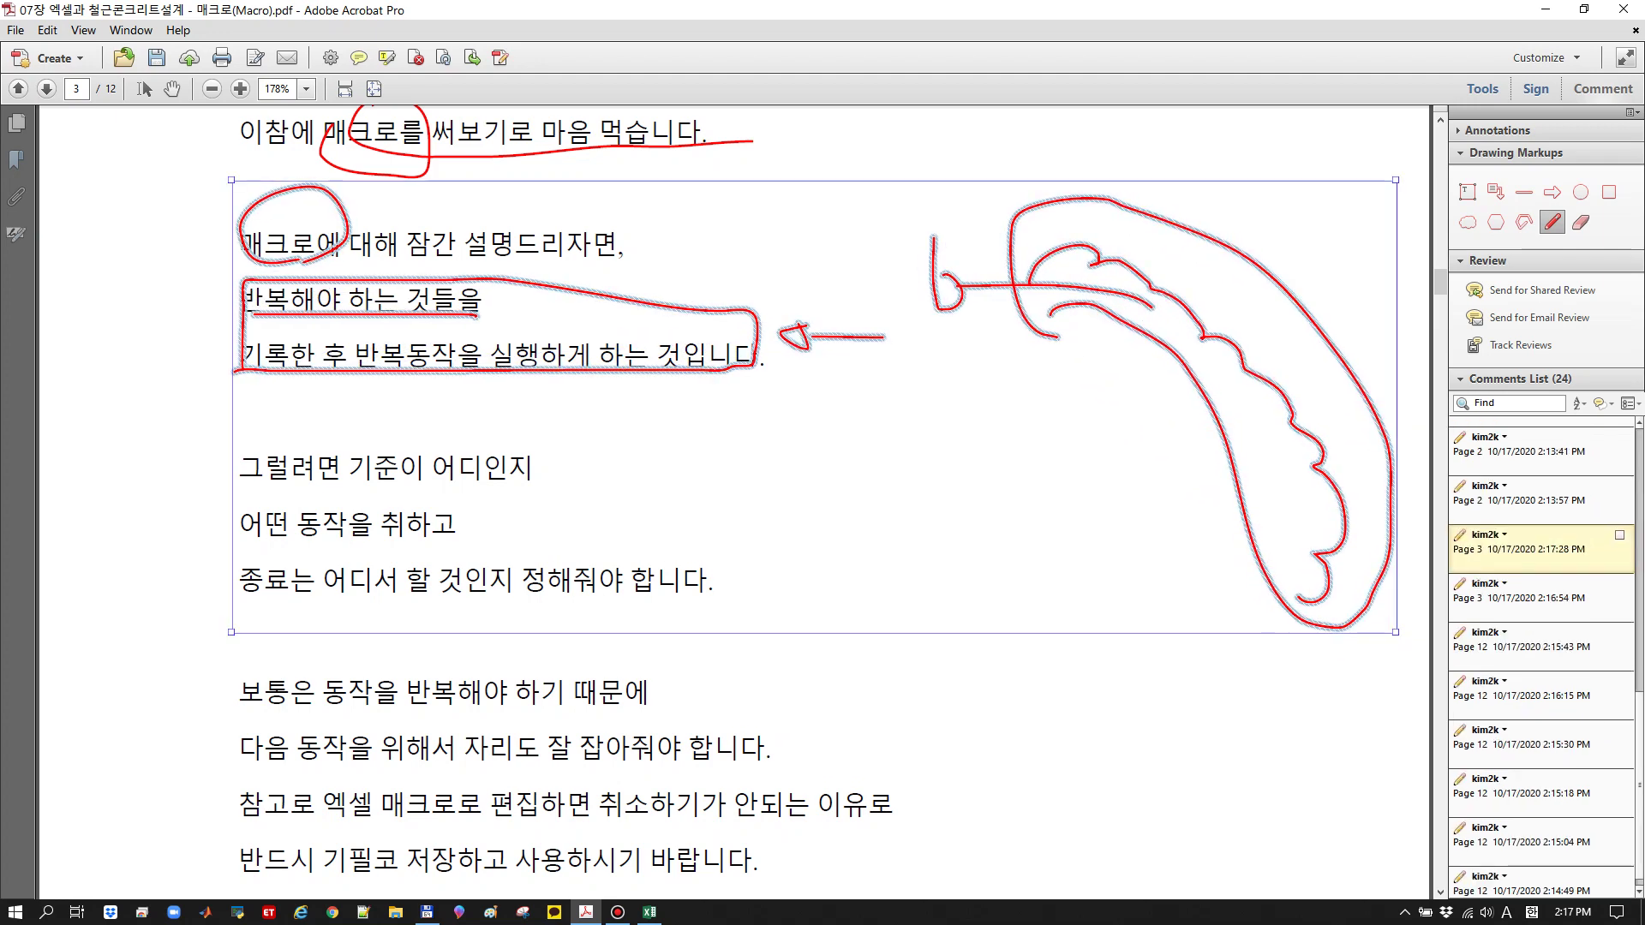
pyautogui.press('Escape')
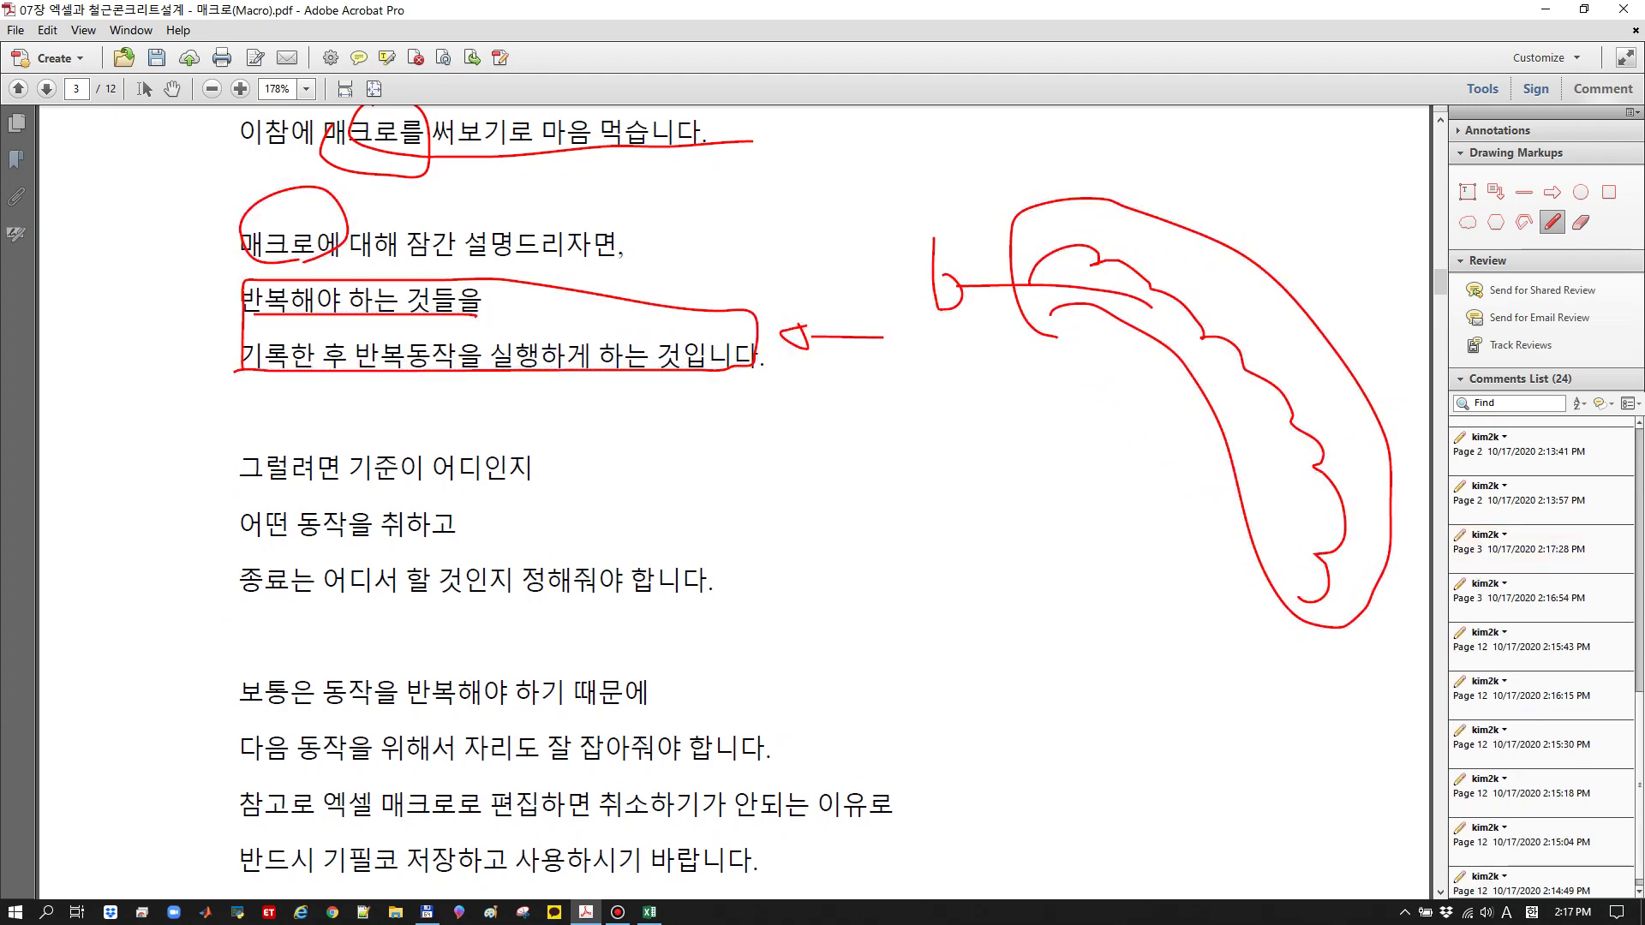
# Divide the curved sketch with slanted red lines across its length, circle the handle and draw a larger outline around the whole shape
pyautogui.moveTo(1170, 183); pyautogui.dragTo(1123, 322)
pyautogui.moveTo(1242, 262); pyautogui.dragTo(1097, 427)
pyautogui.moveTo(1425, 328)
pyautogui.mouseDown()
pyautogui.moveTo(1308, 403)
pyautogui.moveTo(1362, 454)
pyautogui.moveTo(1287, 508)
pyautogui.mouseUp()
pyautogui.moveTo(1352, 562); pyautogui.dragTo(1276, 612)
pyautogui.moveTo(929, 324)
pyautogui.mouseDown()
pyautogui.moveTo(959, 295)
pyautogui.moveTo(942, 341)
pyautogui.mouseUp()
pyautogui.moveTo(970, 232)
pyautogui.mouseDown()
pyautogui.moveTo(1227, 204)
pyautogui.moveTo(1398, 449)
pyautogui.moveTo(1181, 588)
pyautogui.moveTo(935, 310)
pyautogui.mouseUp()
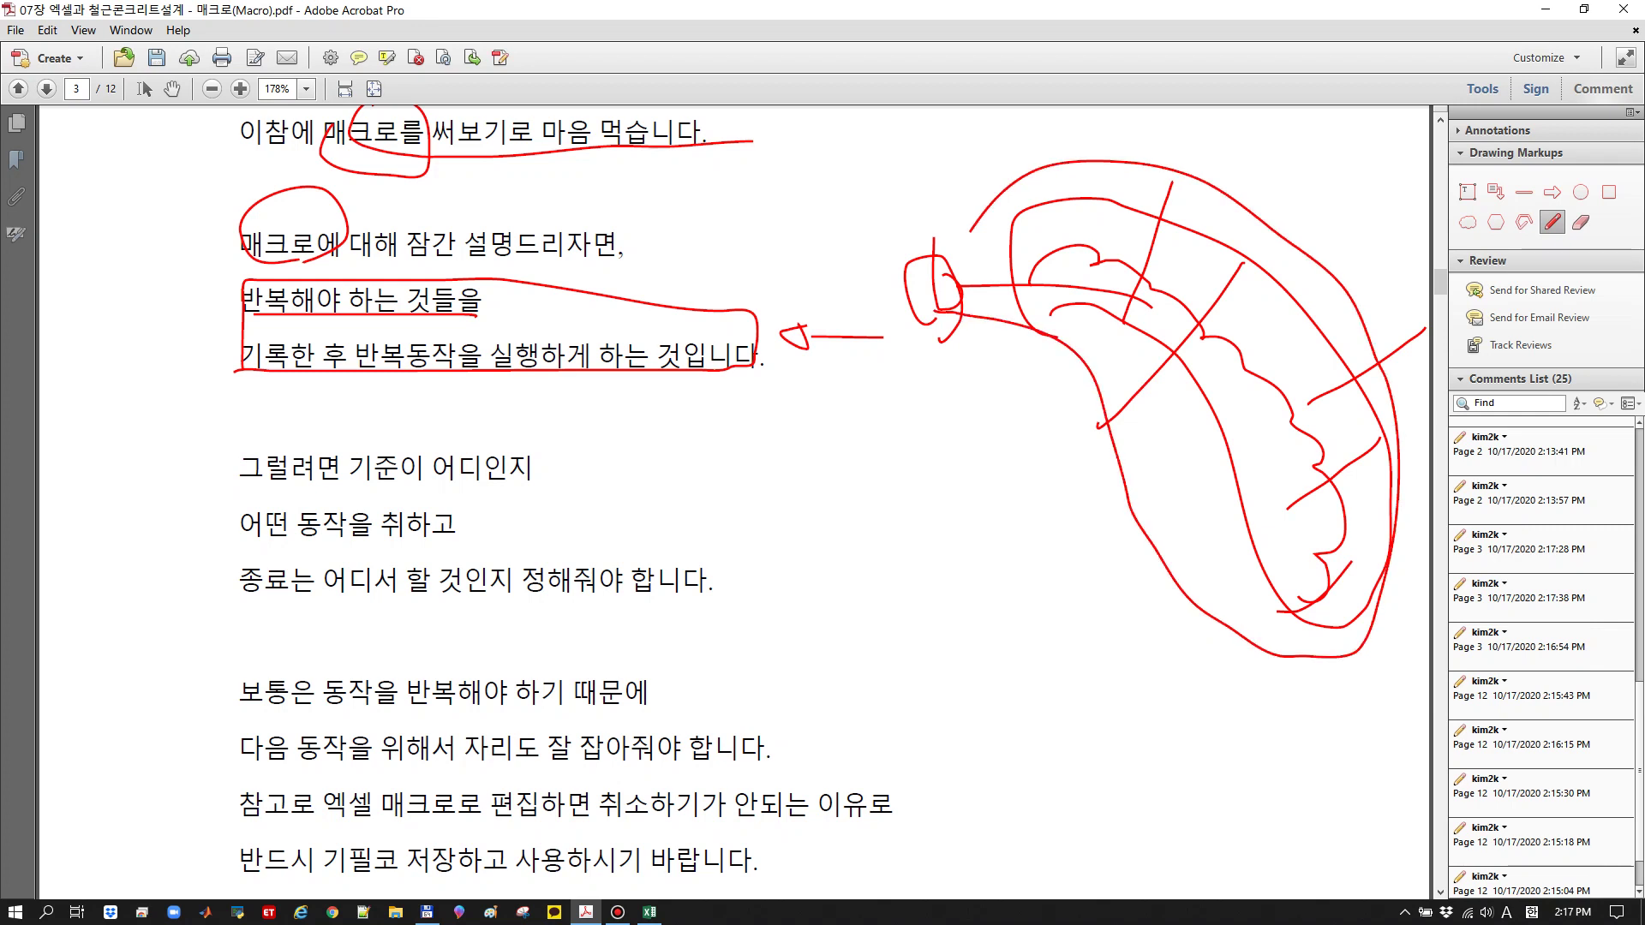
# Handwrite abbreviated Macro and micro in red, linked by a vertical double arrow, with a large circle beside Macro and a tiny one beside micro
pyautogui.moveTo(812, 422)
pyautogui.mouseDown()
pyautogui.moveTo(848, 429)
pyautogui.moveTo(867, 462)
pyautogui.moveTo(908, 450)
pyautogui.mouseUp()
pyautogui.moveTo(961, 432); pyautogui.dragTo(992, 435)
pyautogui.moveTo(953, 467)
pyautogui.mouseDown()
pyautogui.moveTo(964, 527)
pyautogui.moveTo(973, 493)
pyautogui.mouseUp()
pyautogui.moveTo(944, 512); pyautogui.dragTo(961, 527)
pyautogui.moveTo(855, 569); pyautogui.dragTo(943, 586)
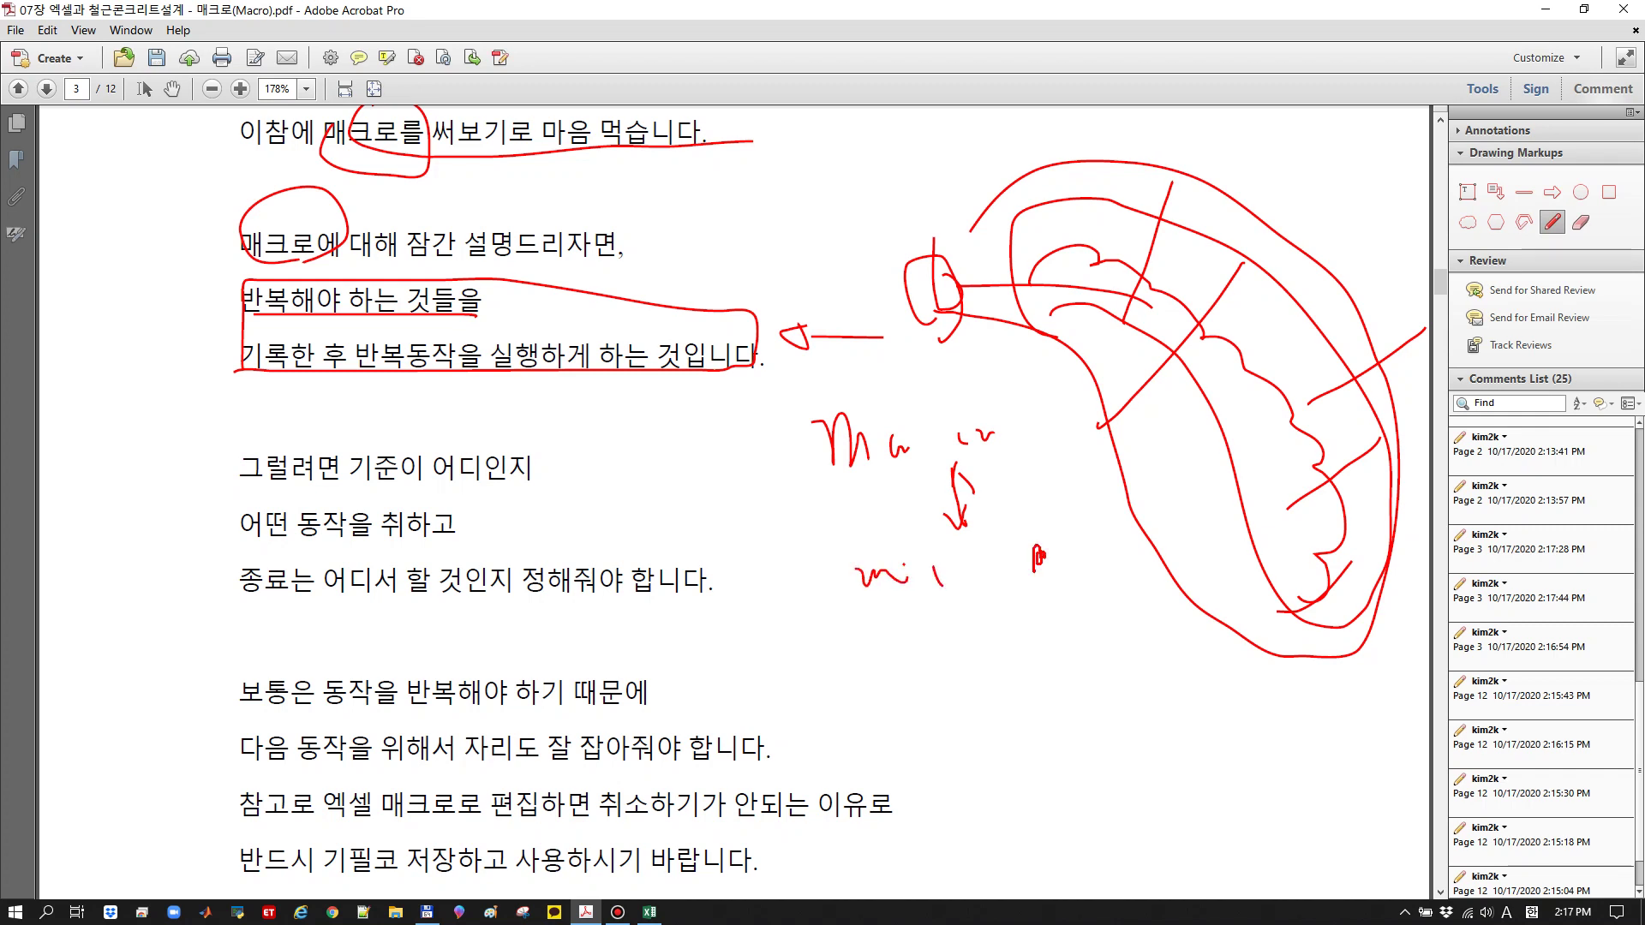
pyautogui.moveTo(1056, 456)
pyautogui.mouseDown()
pyautogui.moveTo(1038, 402)
pyautogui.moveTo(1084, 435)
pyautogui.moveTo(1040, 454)
pyautogui.mouseUp()
# Underline 기준이 어디인지, 어떤 동작을 취하 and 종료는 어디서 할 것인지 정해줘야 in red
pyautogui.scroll(-5, 828, 490)
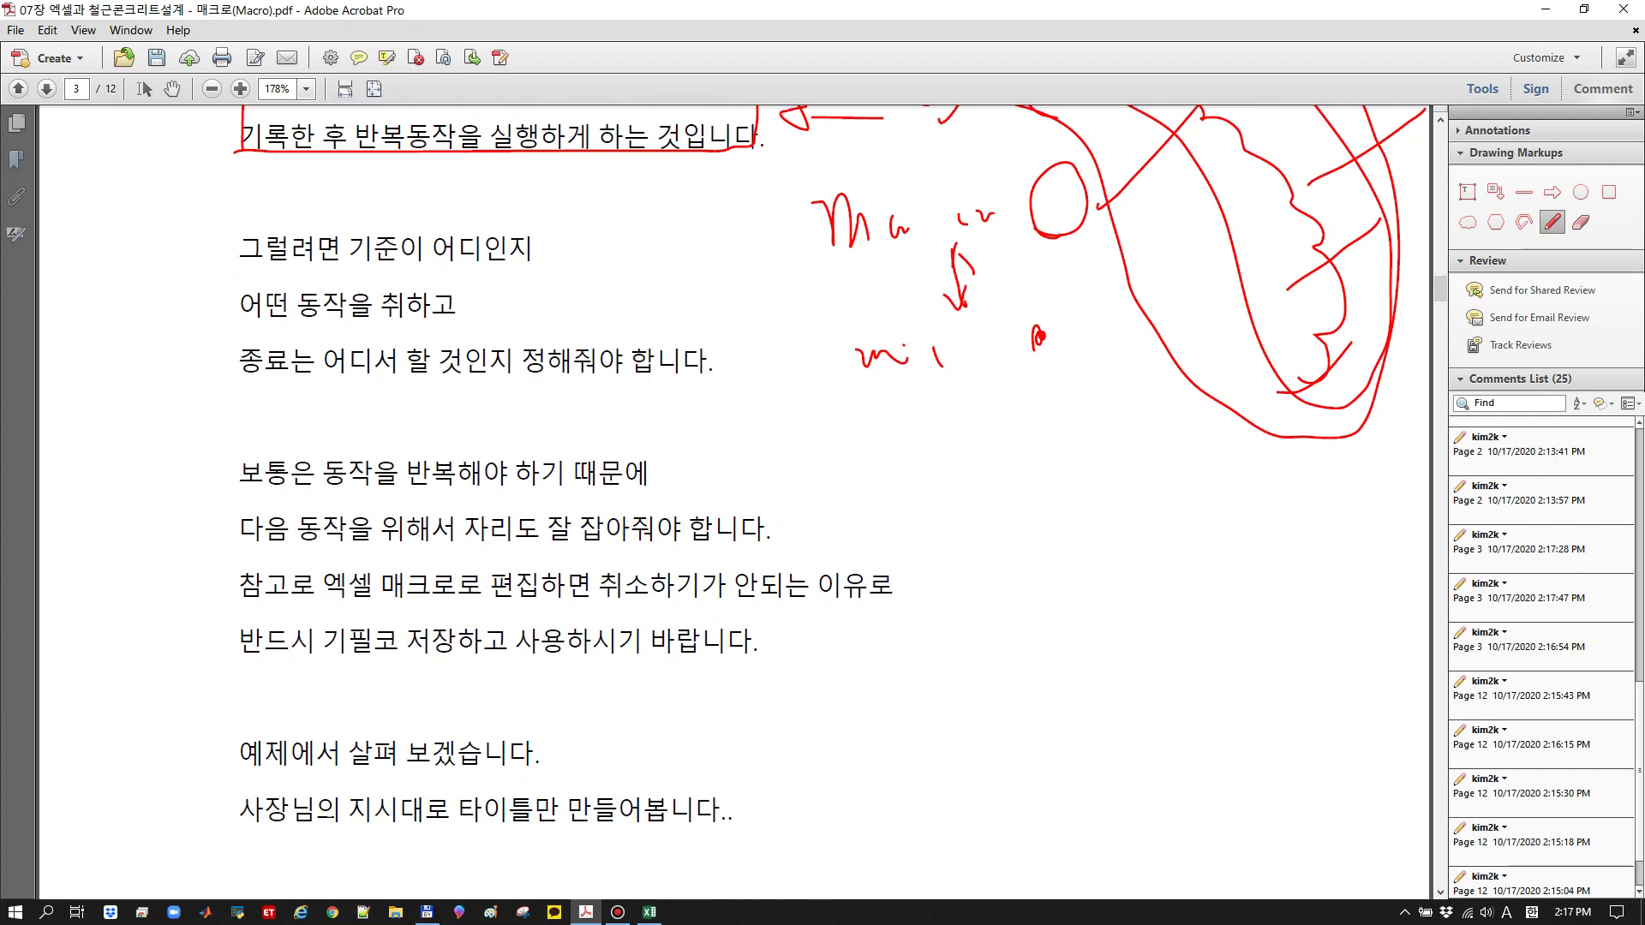
pyautogui.moveTo(339, 270); pyautogui.dragTo(561, 261)
pyautogui.moveTo(243, 323); pyautogui.dragTo(419, 317)
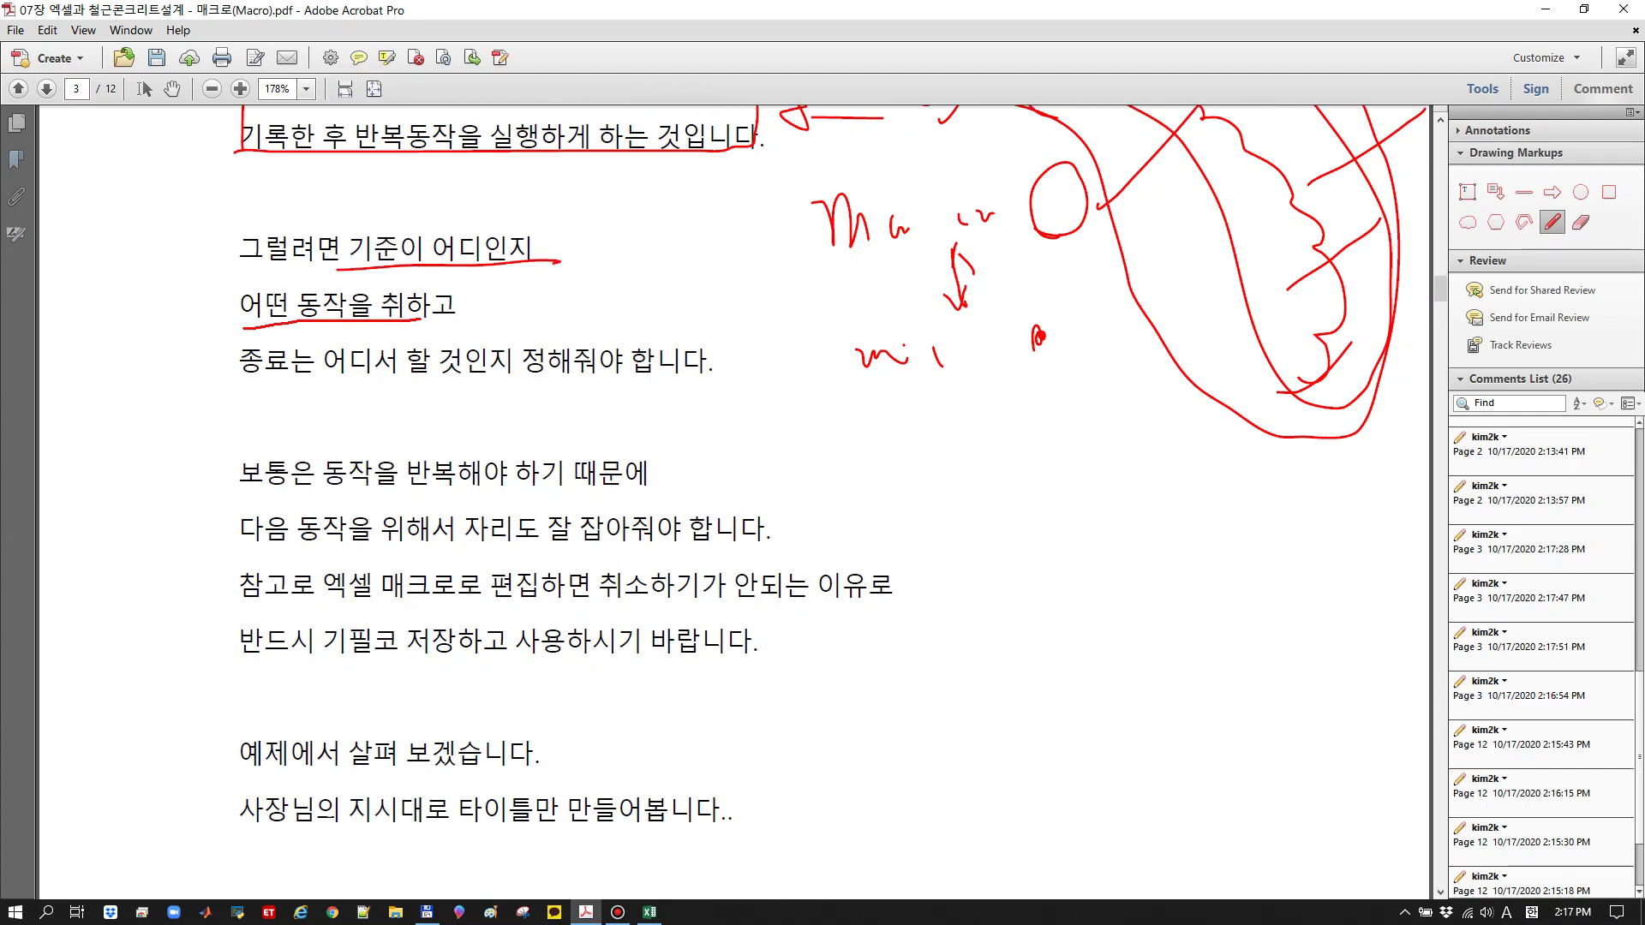
pyautogui.moveTo(231, 382); pyautogui.dragTo(617, 383)
# Handwrite copy and paste in red in the blank area beside the text and circle both words together
pyautogui.scroll(3, 823, 497)
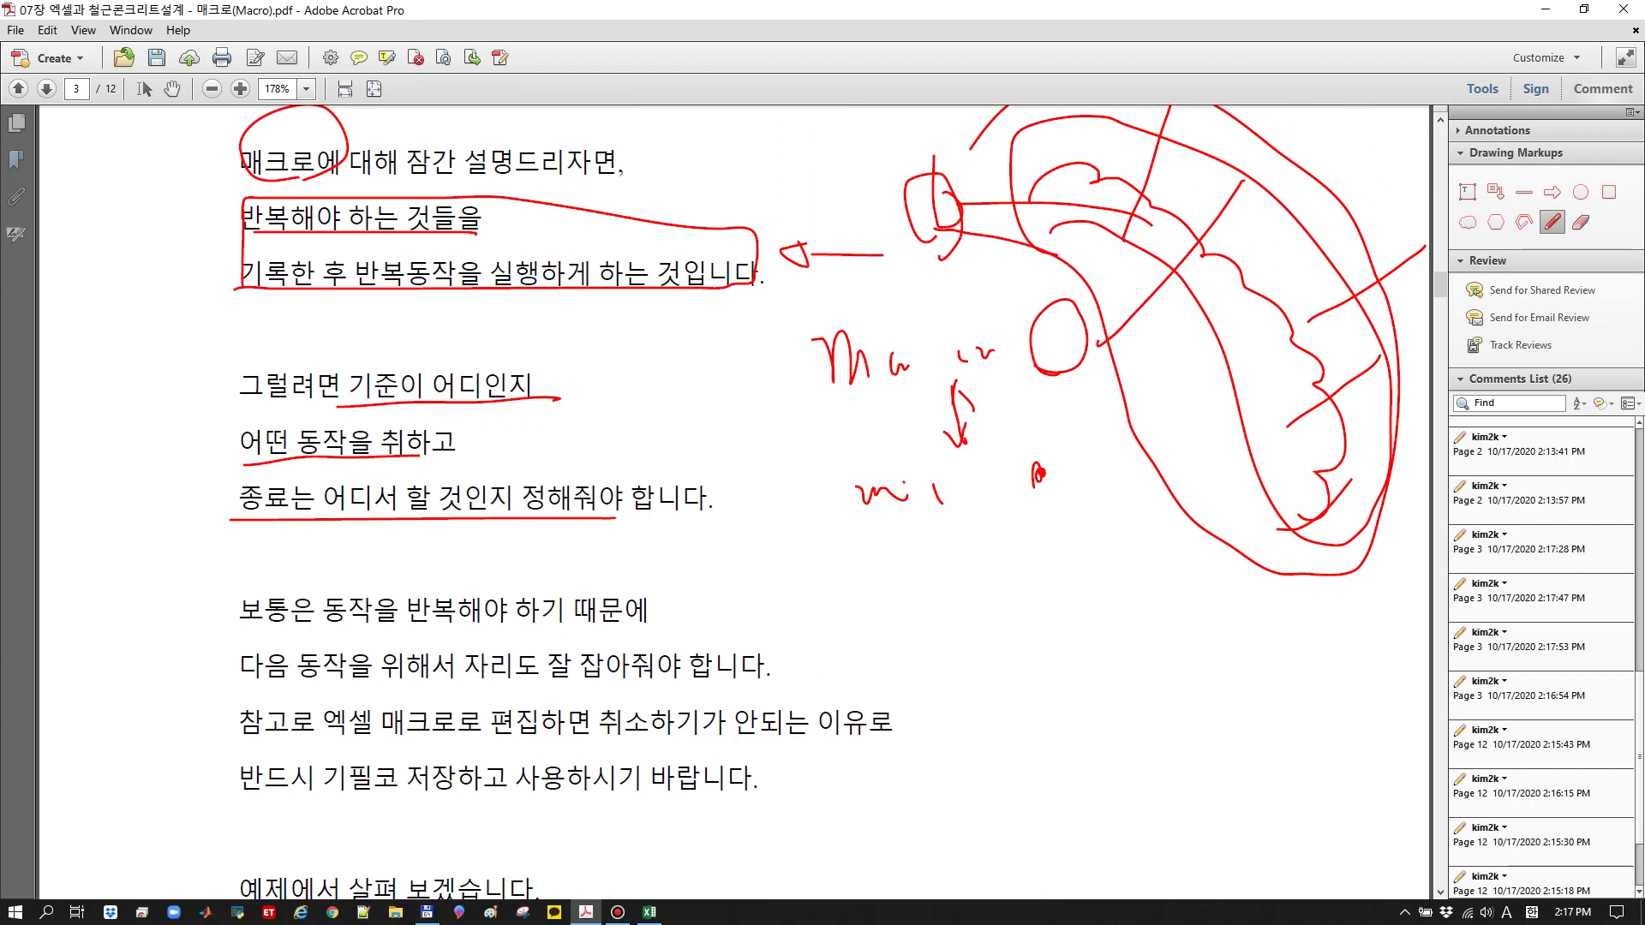
pyautogui.moveTo(1047, 603)
pyautogui.mouseDown()
pyautogui.moveTo(1028, 605)
pyautogui.moveTo(1020, 651)
pyautogui.mouseUp()
pyautogui.moveTo(1060, 614)
pyautogui.mouseDown()
pyautogui.moveTo(1077, 681)
pyautogui.moveTo(1088, 627)
pyautogui.mouseUp()
pyautogui.moveTo(1098, 625)
pyautogui.mouseDown()
pyautogui.moveTo(1122, 613)
pyautogui.moveTo(1104, 679)
pyautogui.mouseUp()
pyautogui.moveTo(1049, 710); pyautogui.dragTo(1063, 789)
pyautogui.moveTo(1059, 716)
pyautogui.mouseDown()
pyautogui.moveTo(1063, 738)
pyautogui.moveTo(1144, 711)
pyautogui.moveTo(1157, 728)
pyautogui.mouseUp()
pyautogui.moveTo(1168, 685)
pyautogui.mouseDown()
pyautogui.moveTo(1218, 744)
pyautogui.moveTo(1062, 738)
pyautogui.moveTo(1172, 685)
pyautogui.mouseUp()
# Circle 반복해야 and 편집하면 in red, and underline 취소하기가 안되는 이유로
pyautogui.scroll(-4, 828, 502)
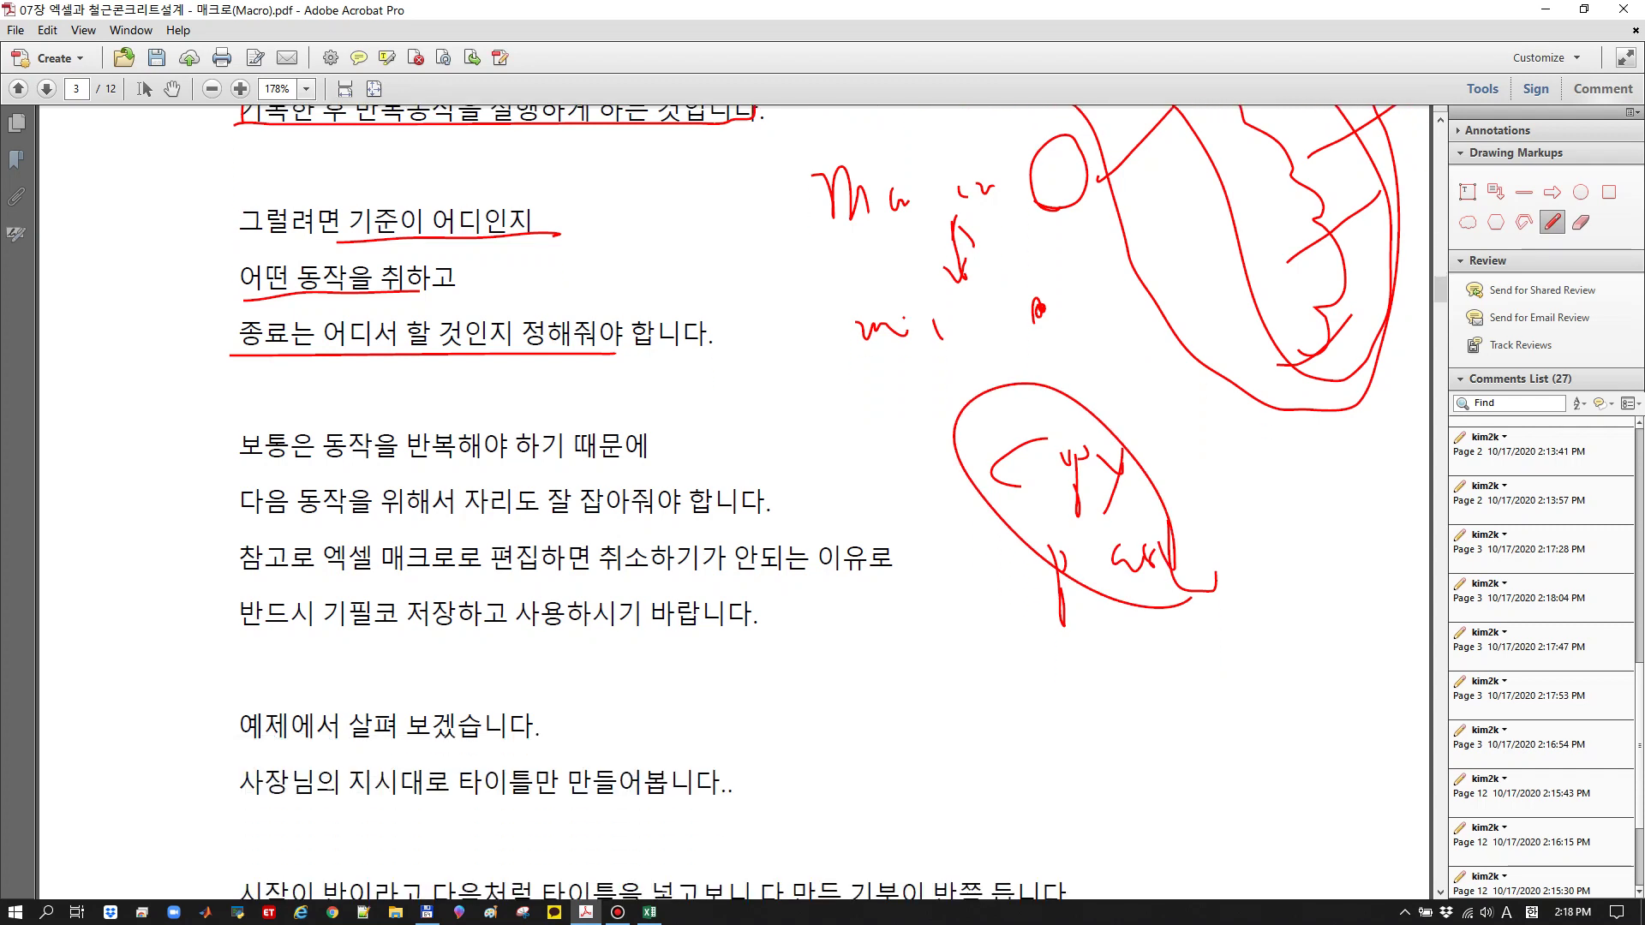
pyautogui.moveTo(504, 470)
pyautogui.mouseDown()
pyautogui.moveTo(358, 454)
pyautogui.moveTo(463, 497)
pyautogui.mouseUp()
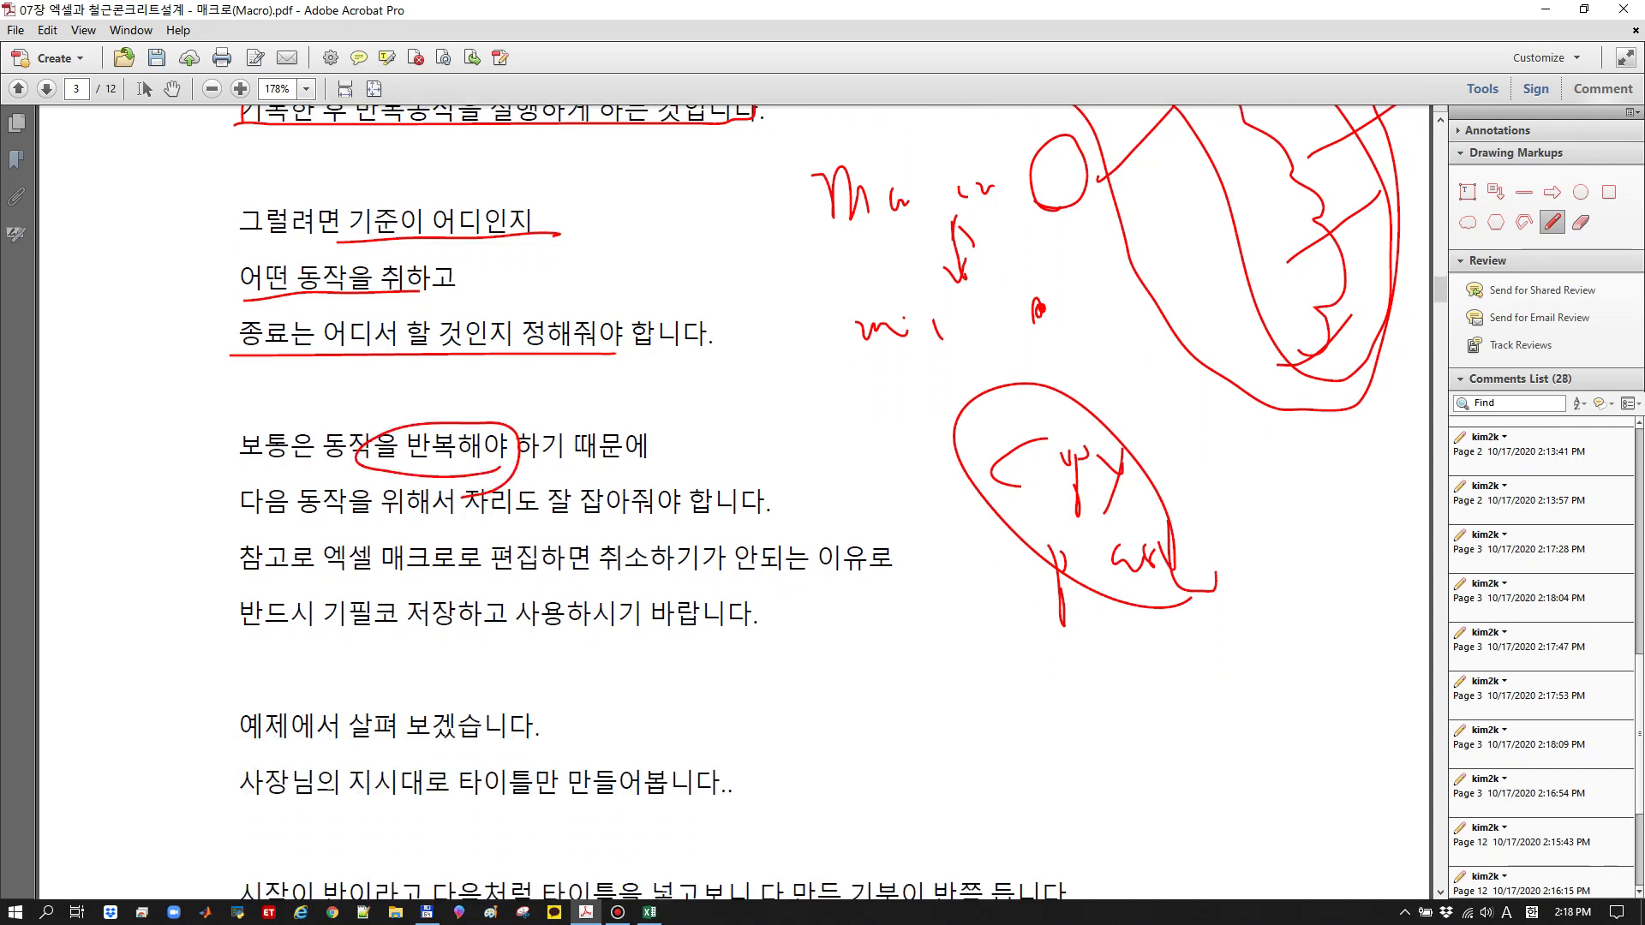
pyautogui.scroll(-2, 815, 502)
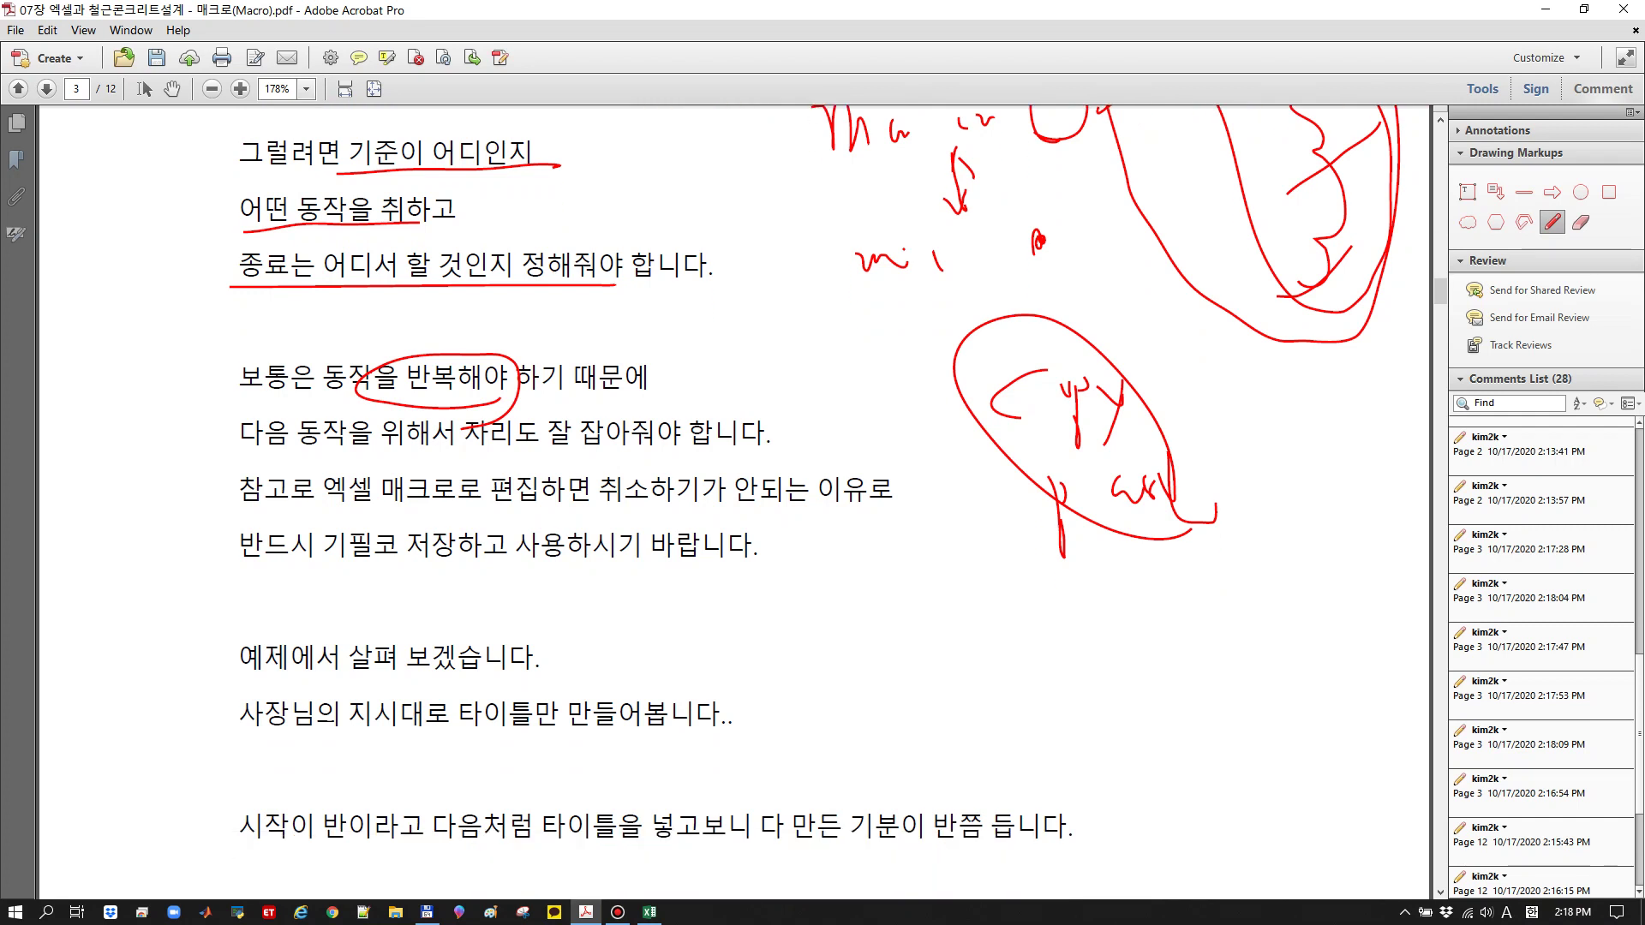
pyautogui.moveTo(508, 510); pyautogui.dragTo(883, 515)
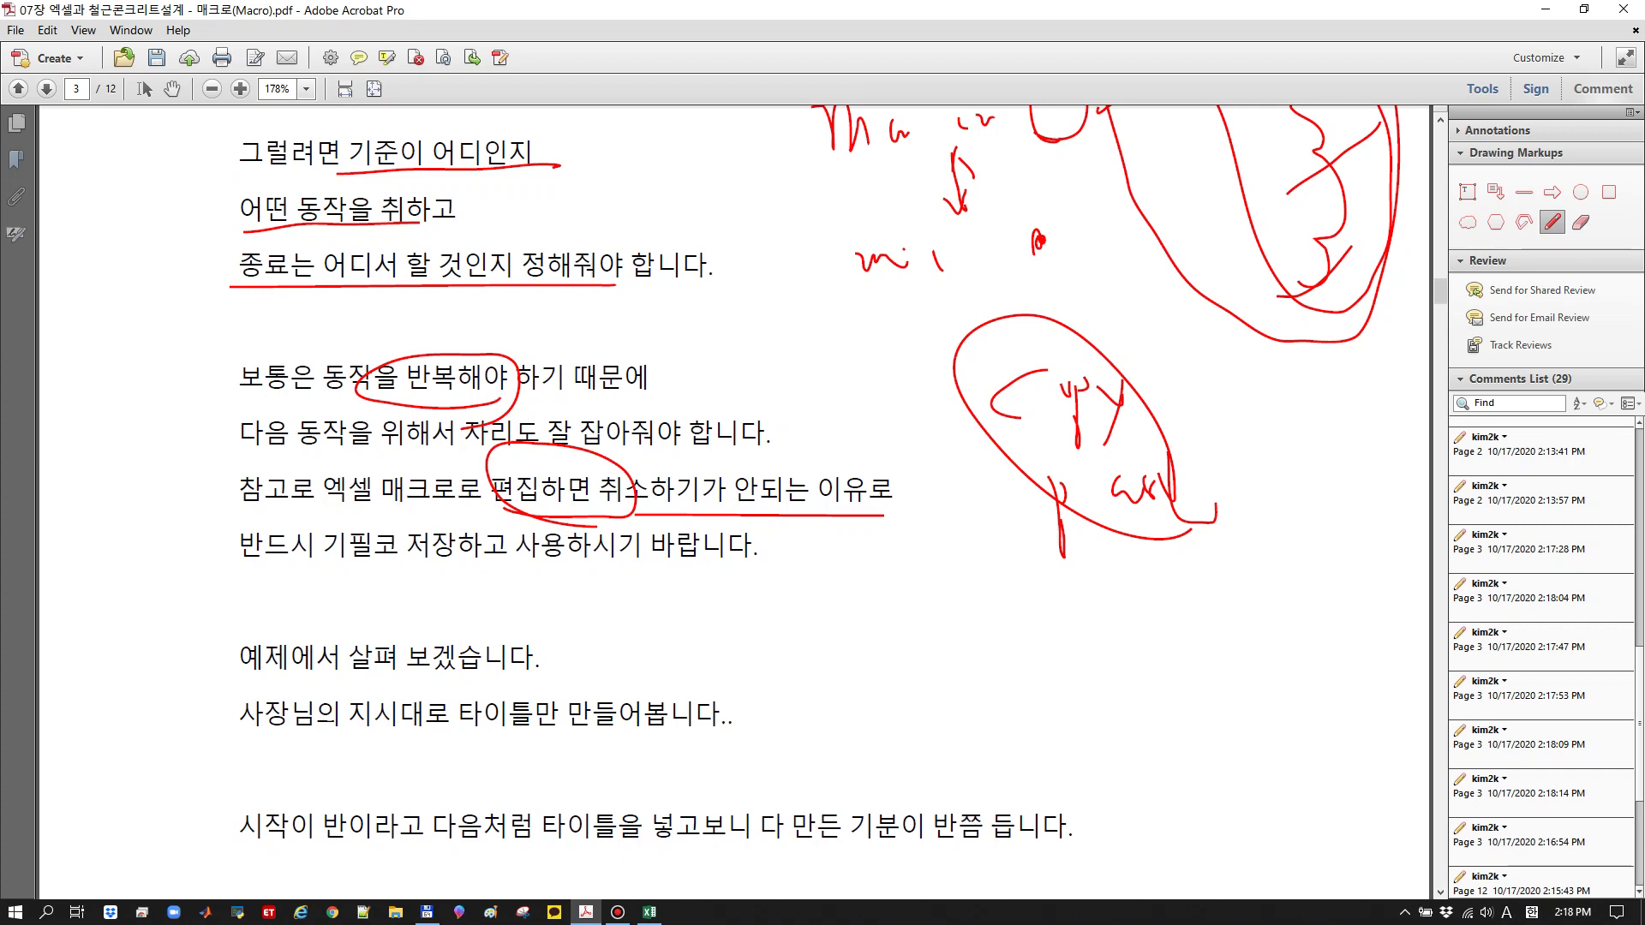
# Below the copy and paste note, sketch a circled curl with a long stem leading to a trail of small red loops
pyautogui.moveTo(1044, 600)
pyautogui.mouseDown()
pyautogui.moveTo(1146, 688)
pyautogui.moveTo(1068, 574)
pyautogui.moveTo(1104, 627)
pyautogui.moveTo(1245, 546)
pyautogui.mouseUp()
pyautogui.moveTo(1285, 441); pyautogui.dragTo(1315, 477)
pyautogui.moveTo(1287, 396)
pyautogui.mouseDown()
pyautogui.moveTo(1278, 427)
pyautogui.moveTo(1290, 408)
pyautogui.moveTo(1252, 365)
pyautogui.mouseUp()
pyautogui.moveTo(1221, 339)
pyautogui.mouseDown()
pyautogui.moveTo(1224, 355)
pyautogui.moveTo(1230, 343)
pyautogui.mouseUp()
pyautogui.moveTo(1178, 316); pyautogui.dragTo(1190, 315)
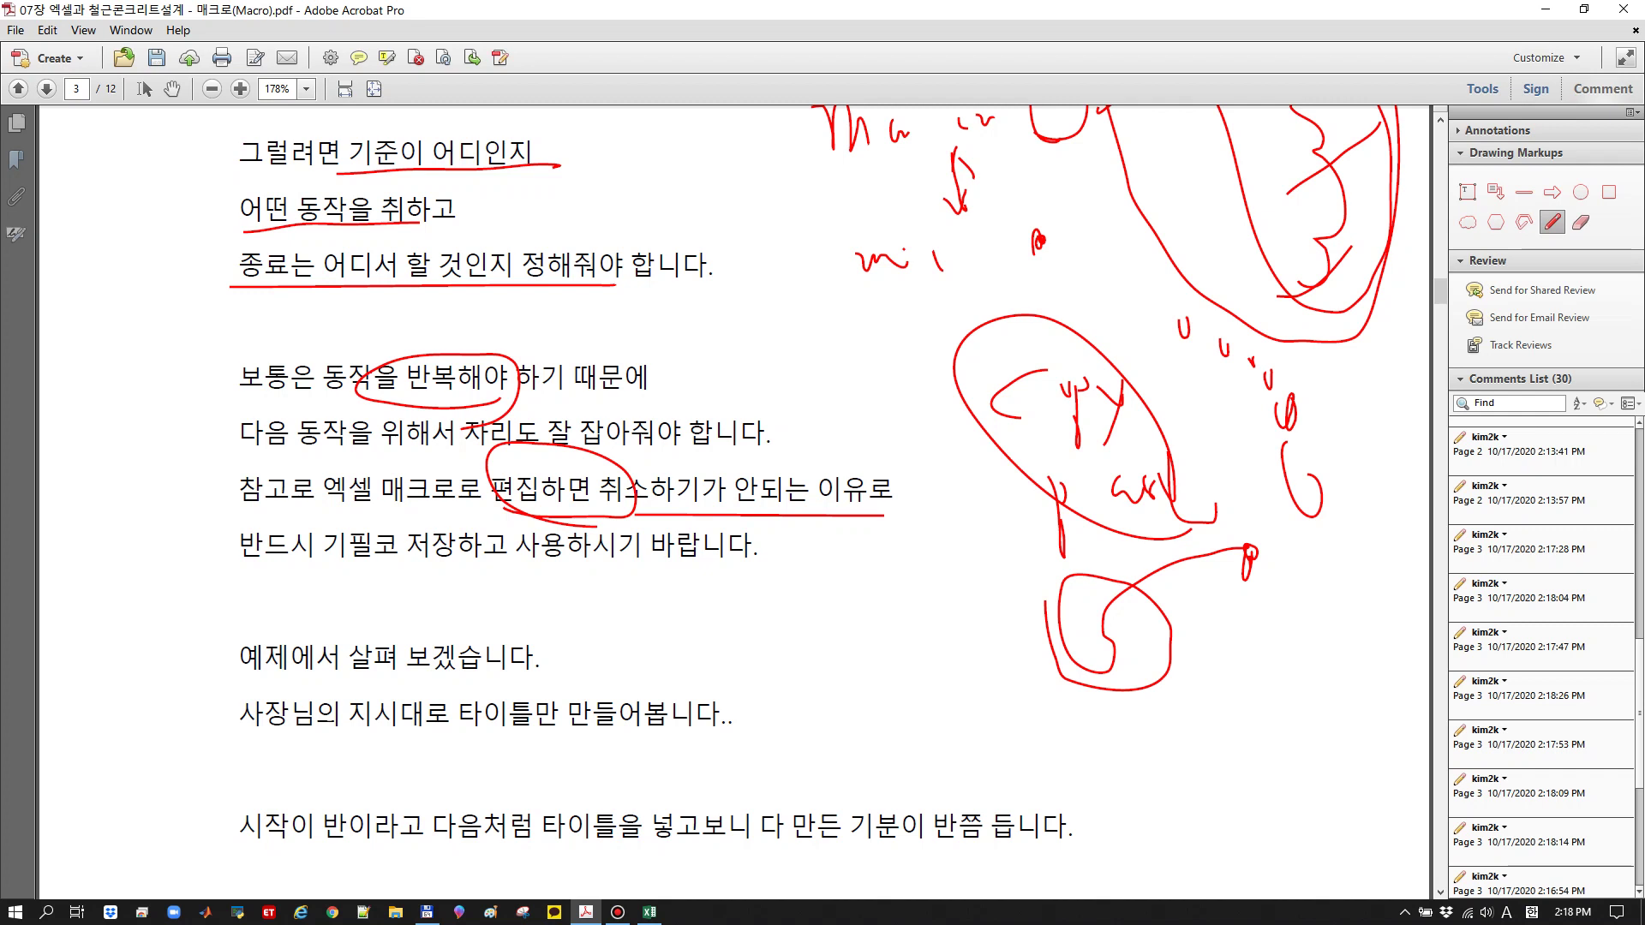
# Underline the sentence about saving first, box 기필코 저장, and sketch a small circled figure with a curved stem beside it
pyautogui.moveTo(763, 568)
pyautogui.mouseDown()
pyautogui.moveTo(411, 572)
pyautogui.moveTo(292, 548)
pyautogui.moveTo(440, 527)
pyautogui.moveTo(445, 580)
pyautogui.mouseUp()
pyautogui.moveTo(874, 555)
pyautogui.mouseDown()
pyautogui.moveTo(930, 605)
pyautogui.moveTo(881, 605)
pyautogui.moveTo(893, 614)
pyautogui.mouseUp()
pyautogui.moveTo(904, 604); pyautogui.dragTo(909, 622)
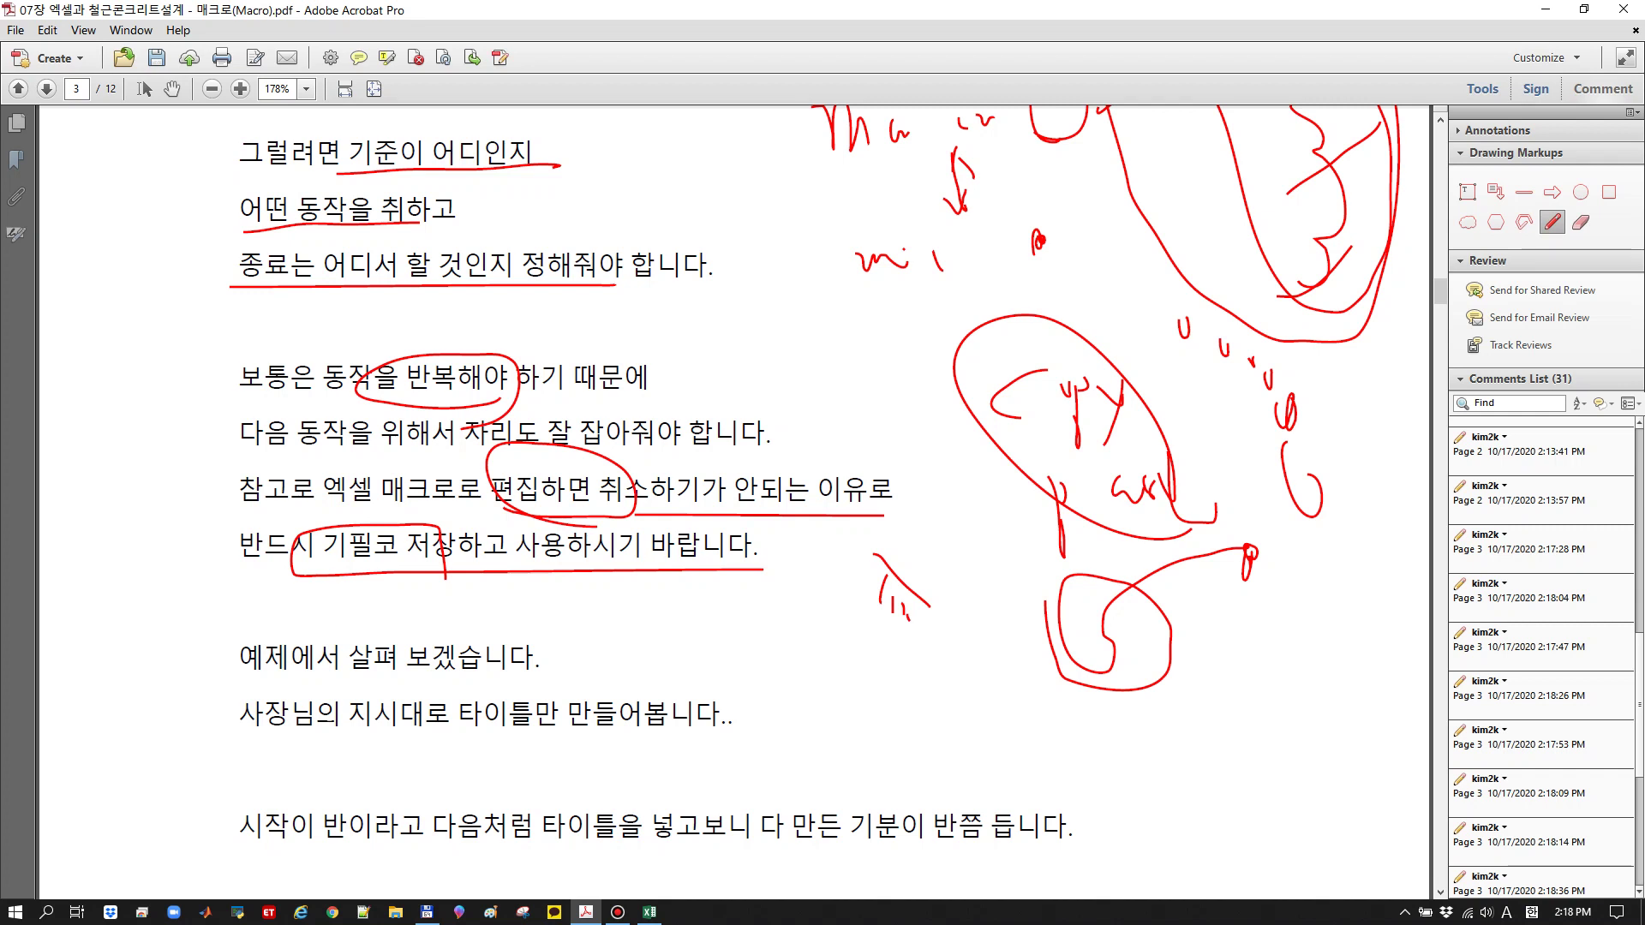
pyautogui.moveTo(853, 541)
pyautogui.mouseDown()
pyautogui.moveTo(862, 627)
pyautogui.moveTo(889, 556)
pyautogui.moveTo(973, 507)
pyautogui.mouseUp()
# Box 타이틀만, underline 사장님의 지시대로, link the two with a line, and underline 다음처럼 타이틀을 넣고보니 in red
pyautogui.scroll(-5, 813, 472)
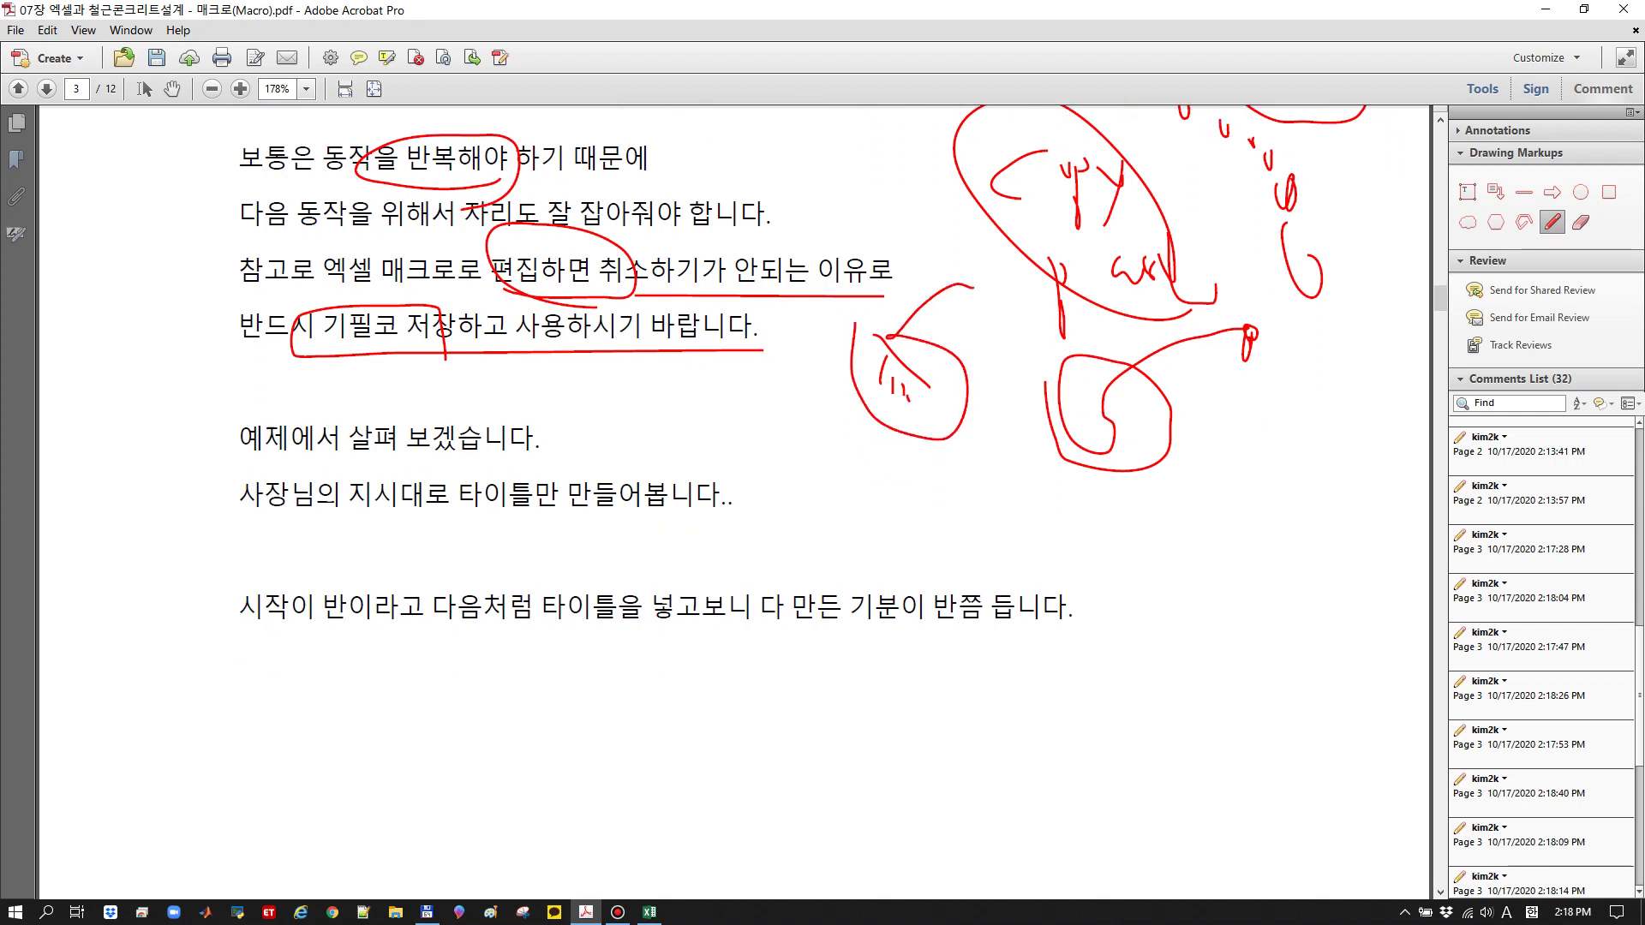
pyautogui.moveTo(493, 359)
pyautogui.mouseDown()
pyautogui.moveTo(465, 387)
pyautogui.moveTo(573, 377)
pyautogui.moveTo(459, 371)
pyautogui.mouseUp()
pyautogui.moveTo(277, 402); pyautogui.dragTo(416, 408)
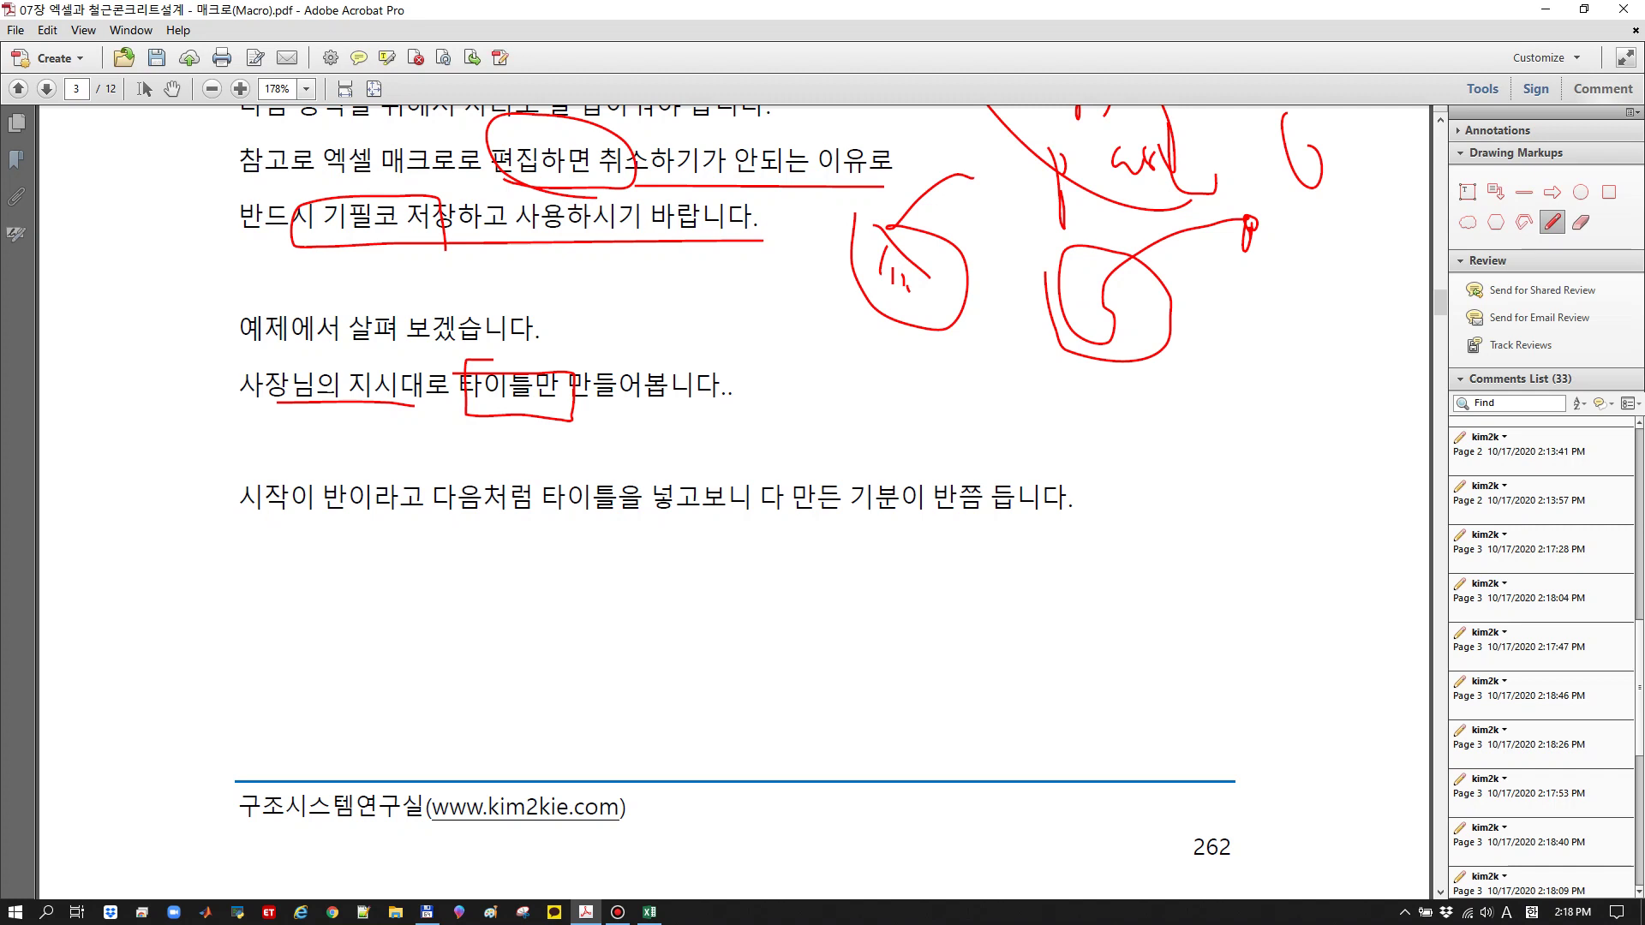
pyautogui.moveTo(262, 408)
pyautogui.mouseDown()
pyautogui.moveTo(344, 406)
pyautogui.moveTo(328, 431)
pyautogui.moveTo(478, 419)
pyautogui.mouseUp()
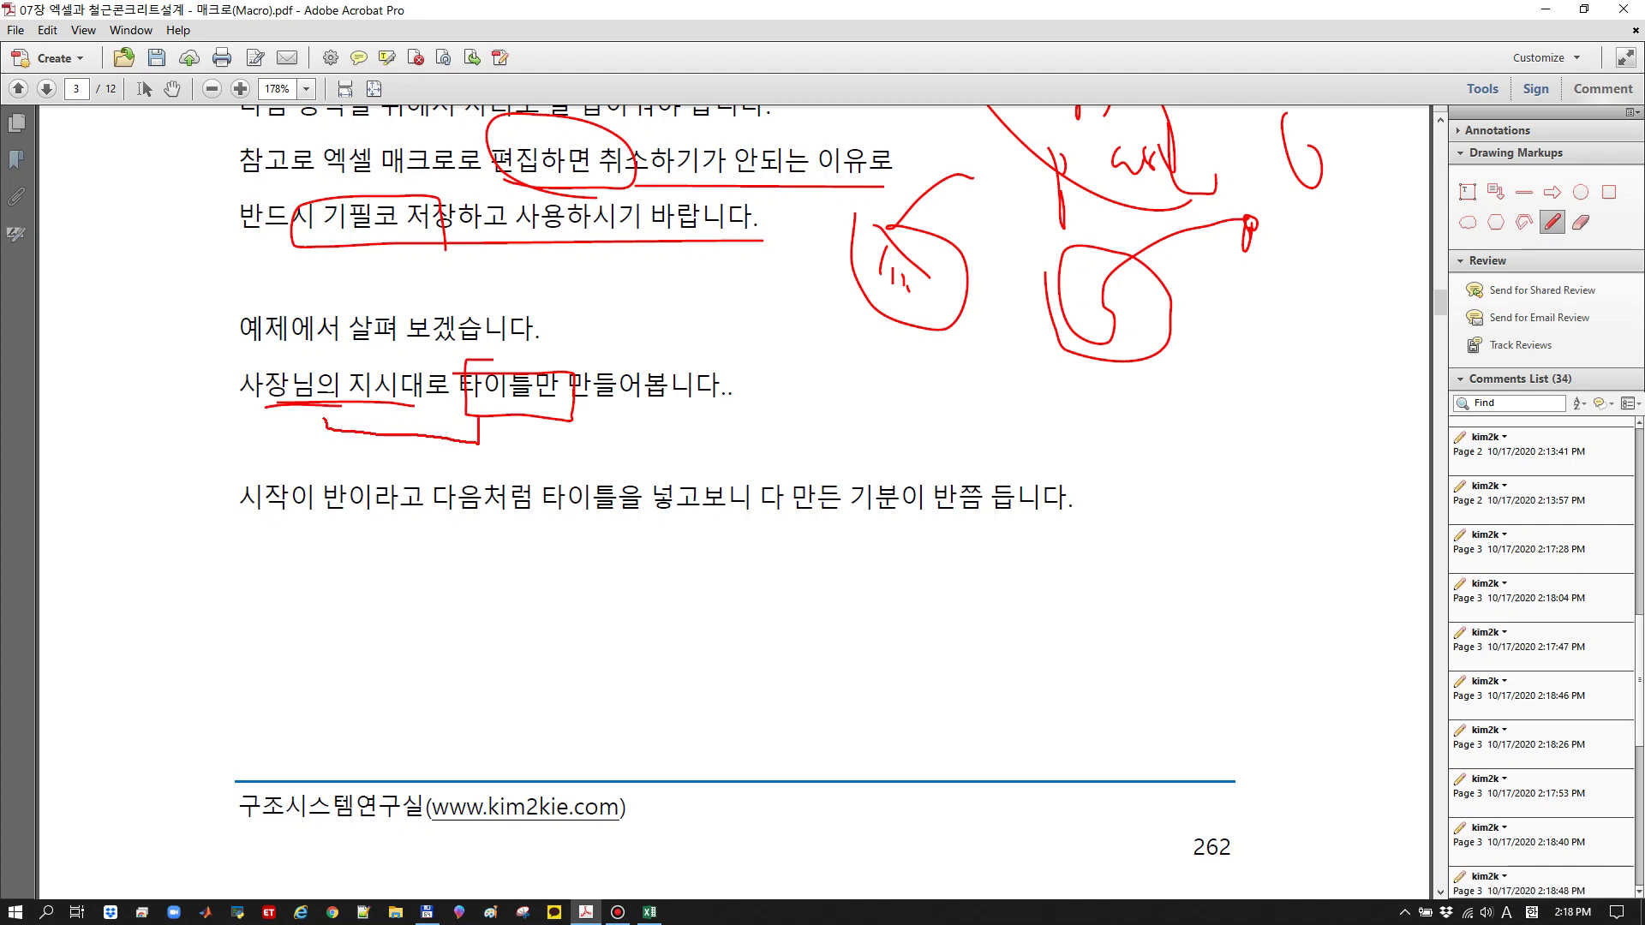
pyautogui.moveTo(336, 419); pyautogui.dragTo(328, 442)
pyautogui.moveTo(330, 429); pyautogui.dragTo(381, 429)
pyautogui.moveTo(386, 507); pyautogui.dragTo(749, 503)
# In Figure 7.2.1 on page 4, circle 회사이름, draw a line leading to it, and box the four headings in columns E to H
pyautogui.scroll(-4, 750, 504)
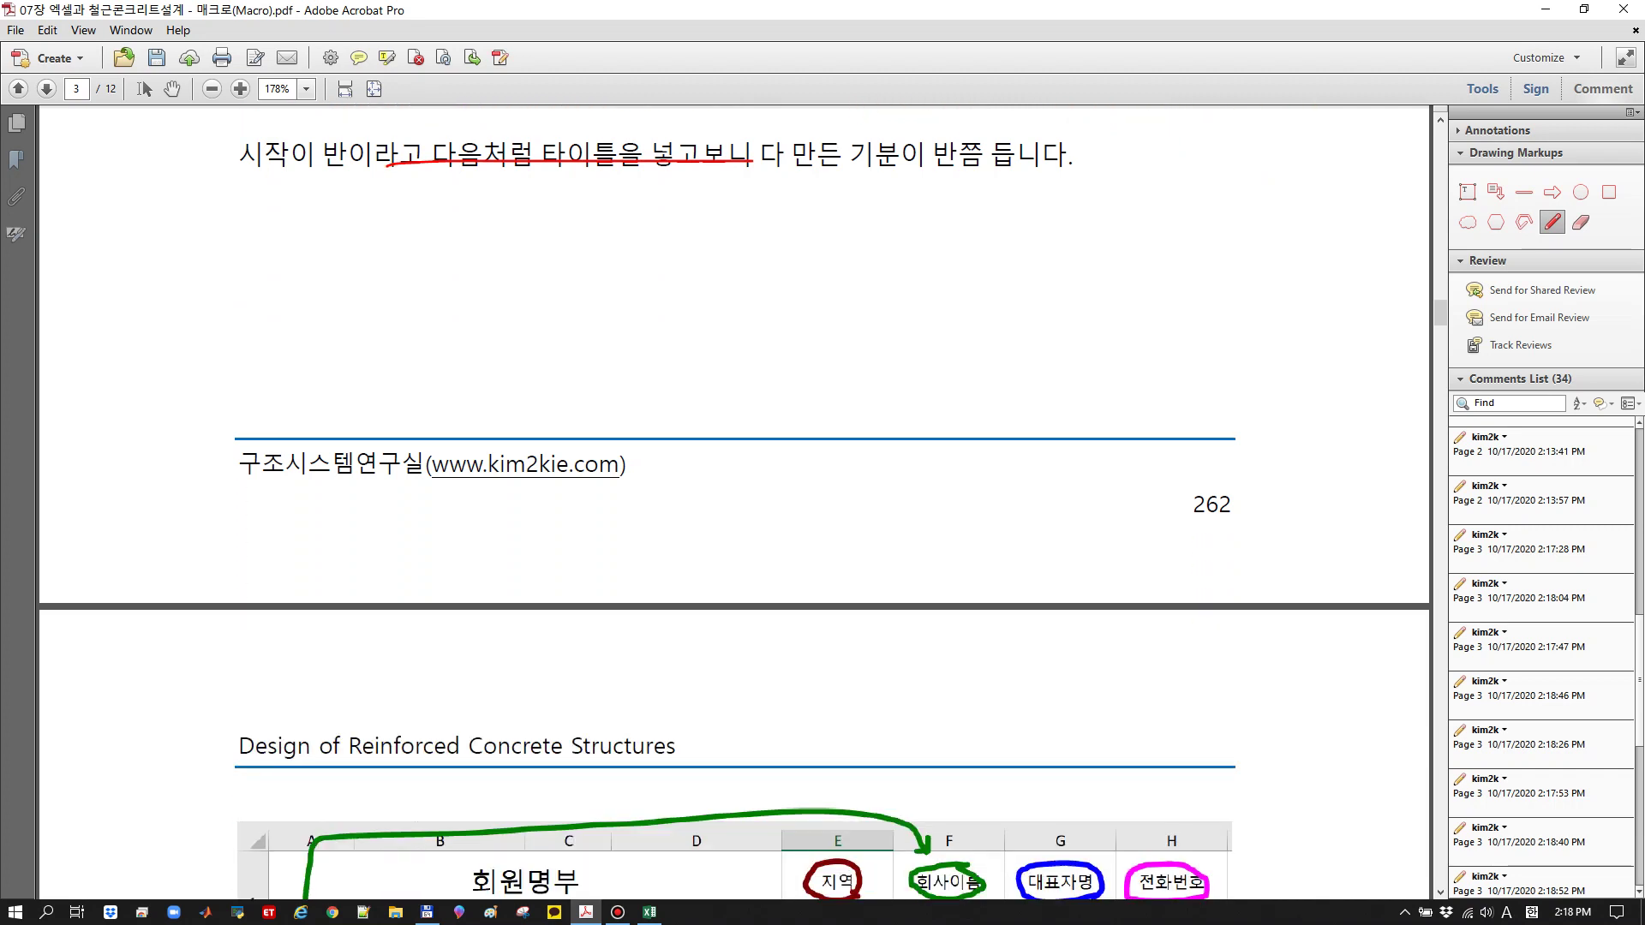
pyautogui.scroll(-7, 750, 504)
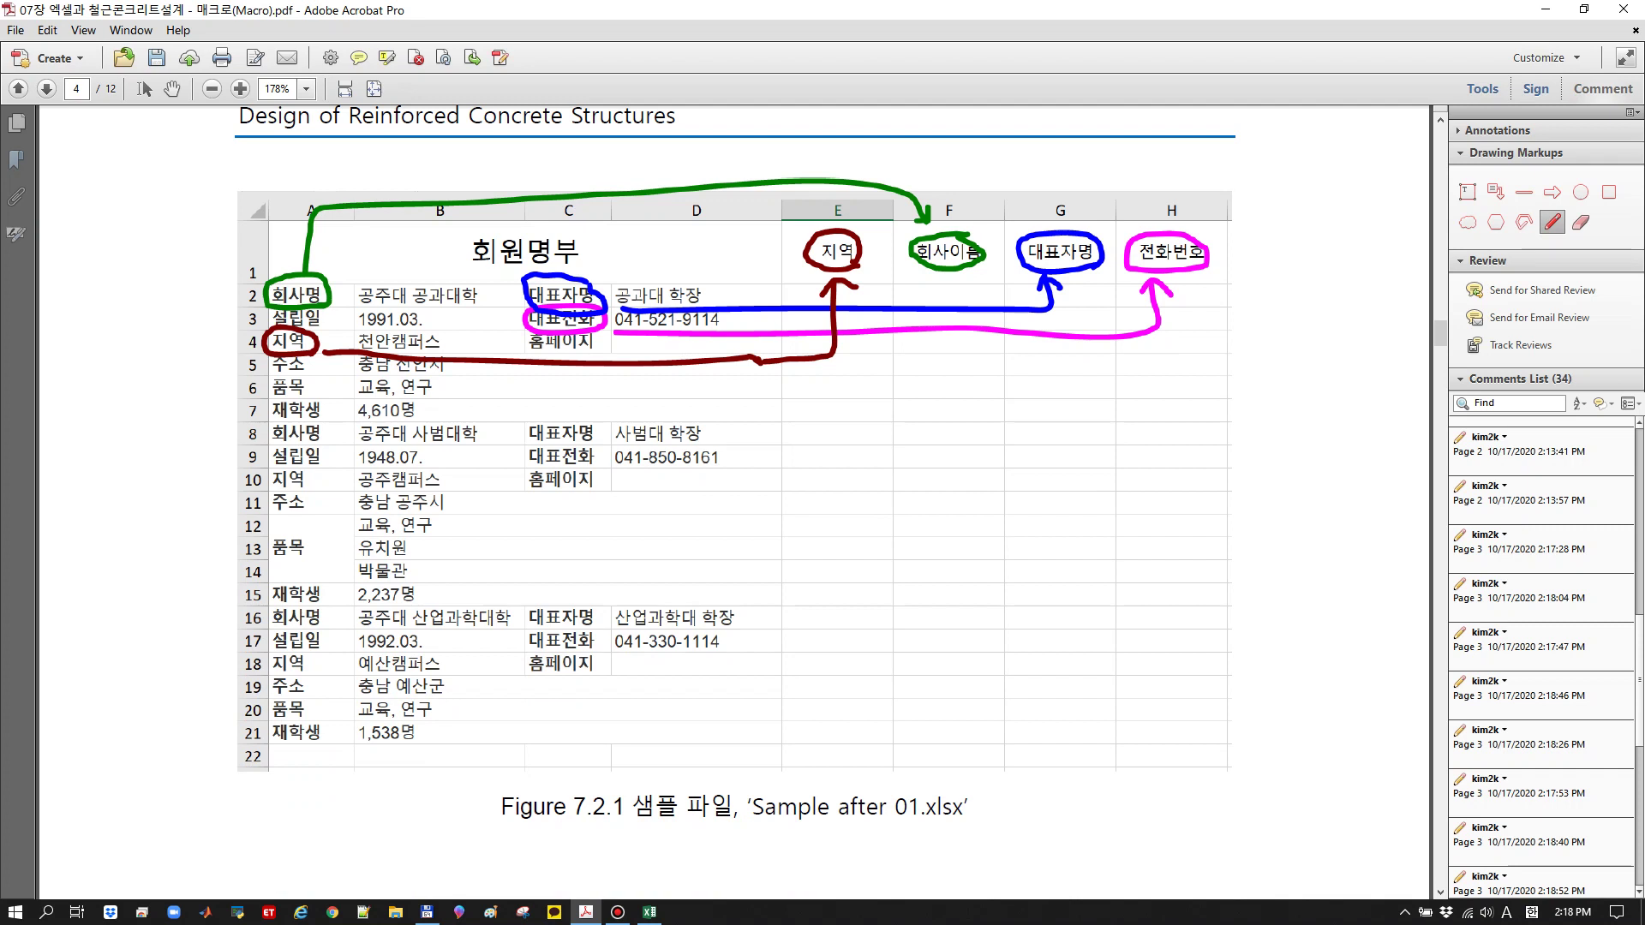
pyautogui.moveTo(343, 259)
pyautogui.mouseDown()
pyautogui.moveTo(351, 224)
pyautogui.moveTo(964, 227)
pyautogui.moveTo(923, 281)
pyautogui.moveTo(961, 230)
pyautogui.mouseUp()
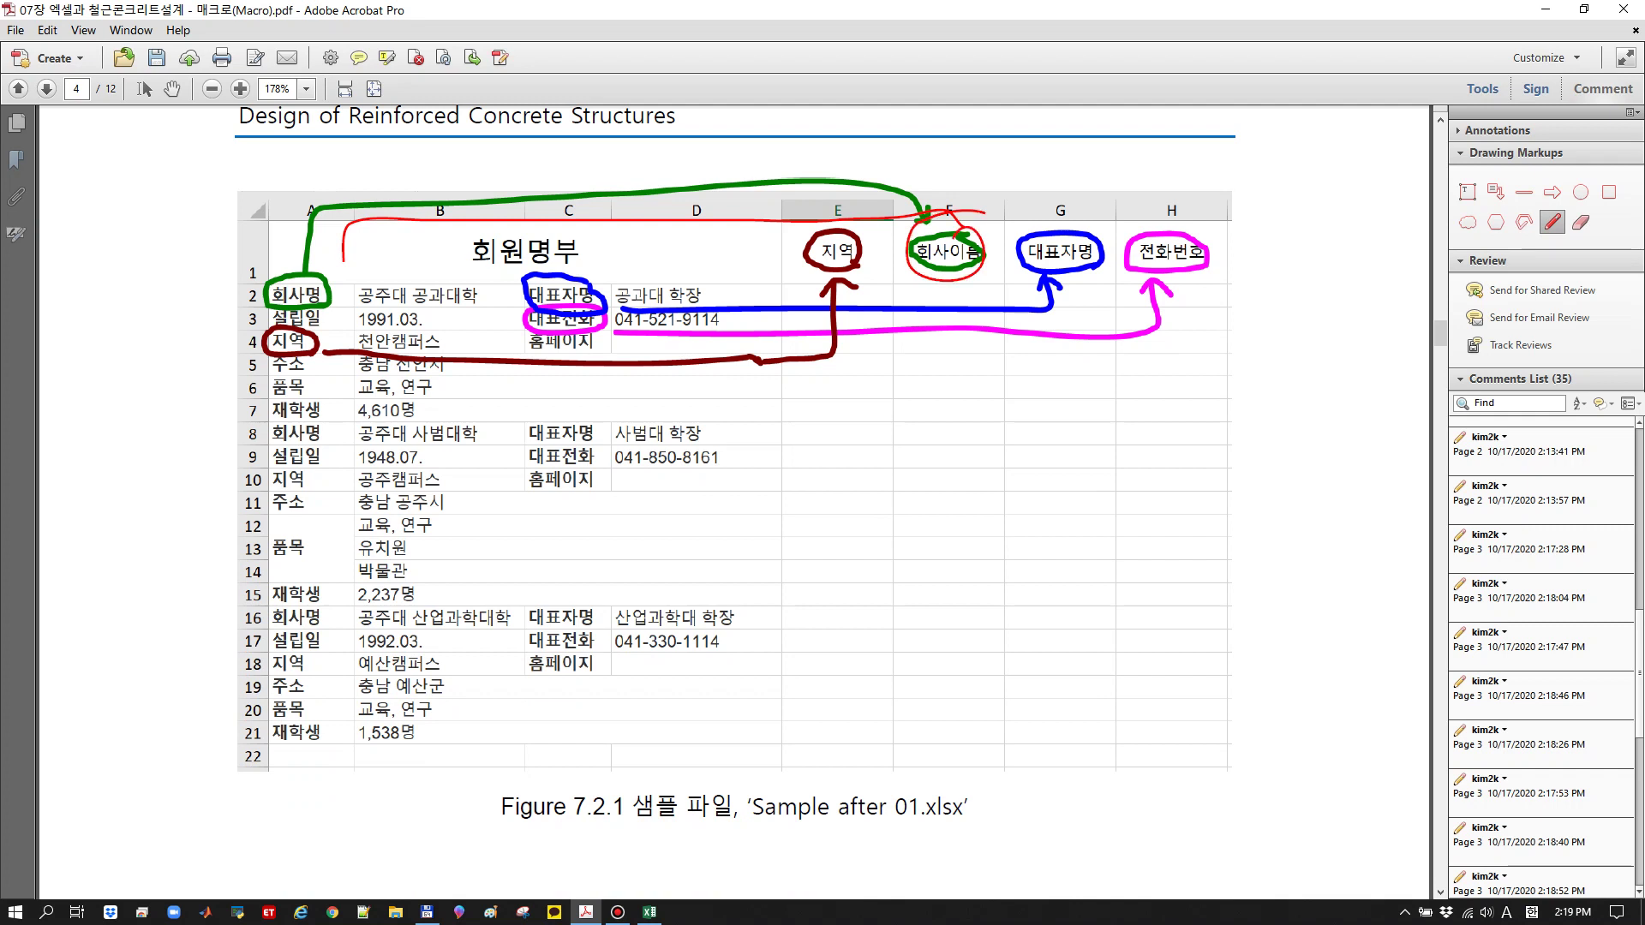
pyautogui.moveTo(795, 200)
pyautogui.mouseDown()
pyautogui.moveTo(800, 289)
pyautogui.moveTo(1218, 289)
pyautogui.moveTo(1226, 219)
pyautogui.moveTo(824, 211)
pyautogui.mouseUp()
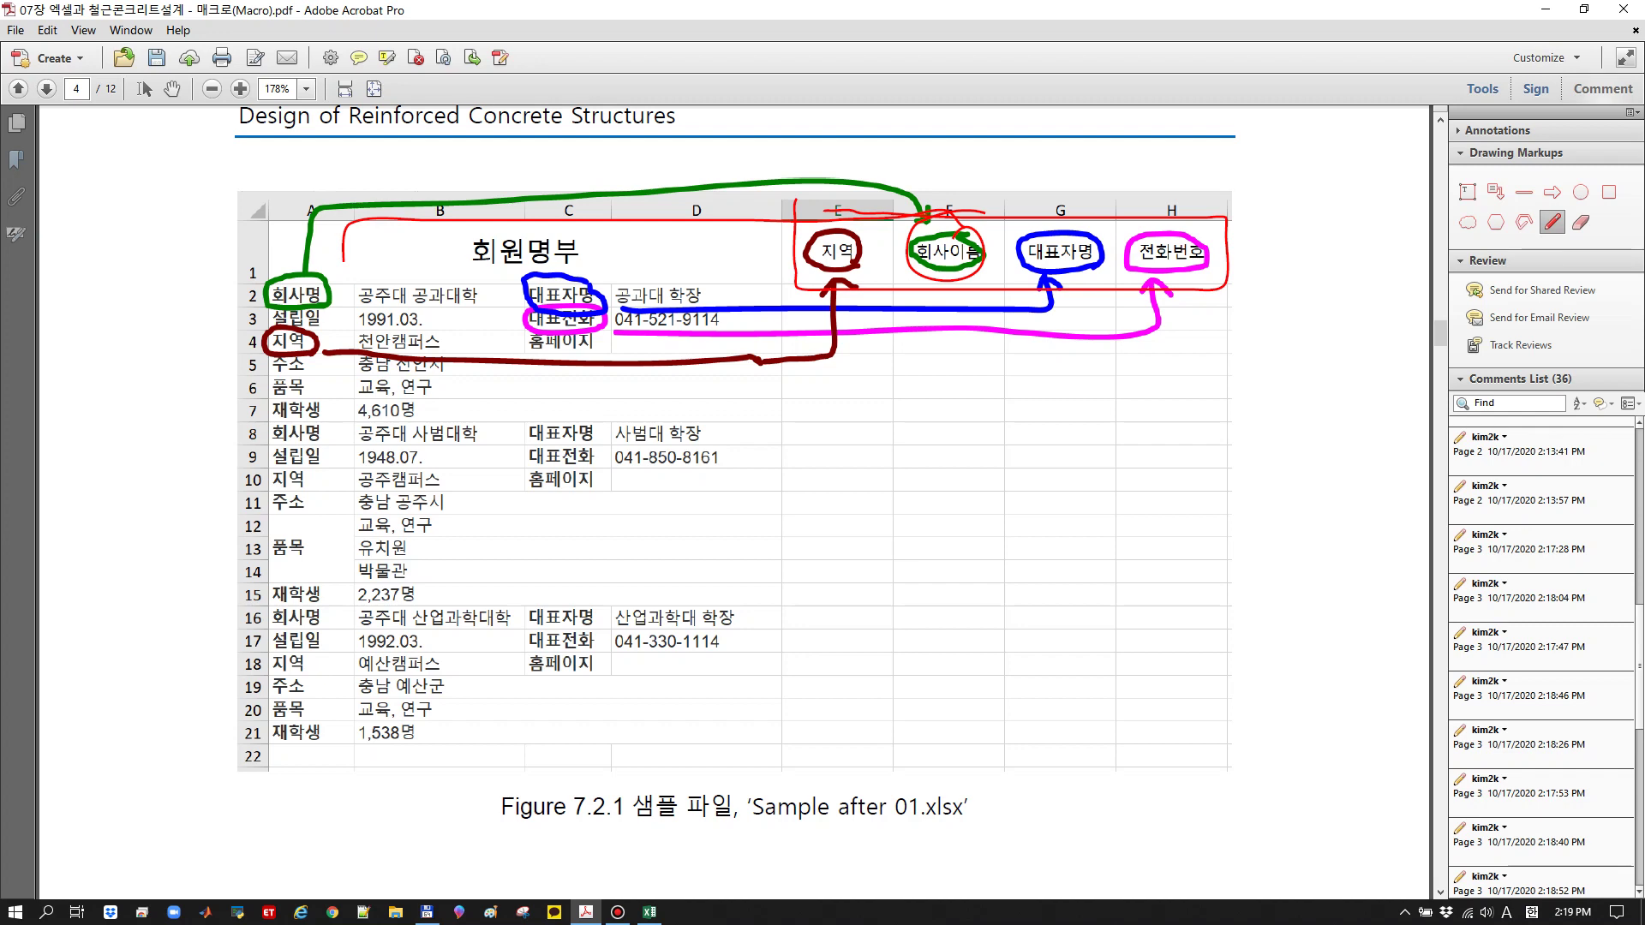
# Switch to the "Sample before" workbook in Excel and widen columns E through H equally
pyautogui.click(650, 911)
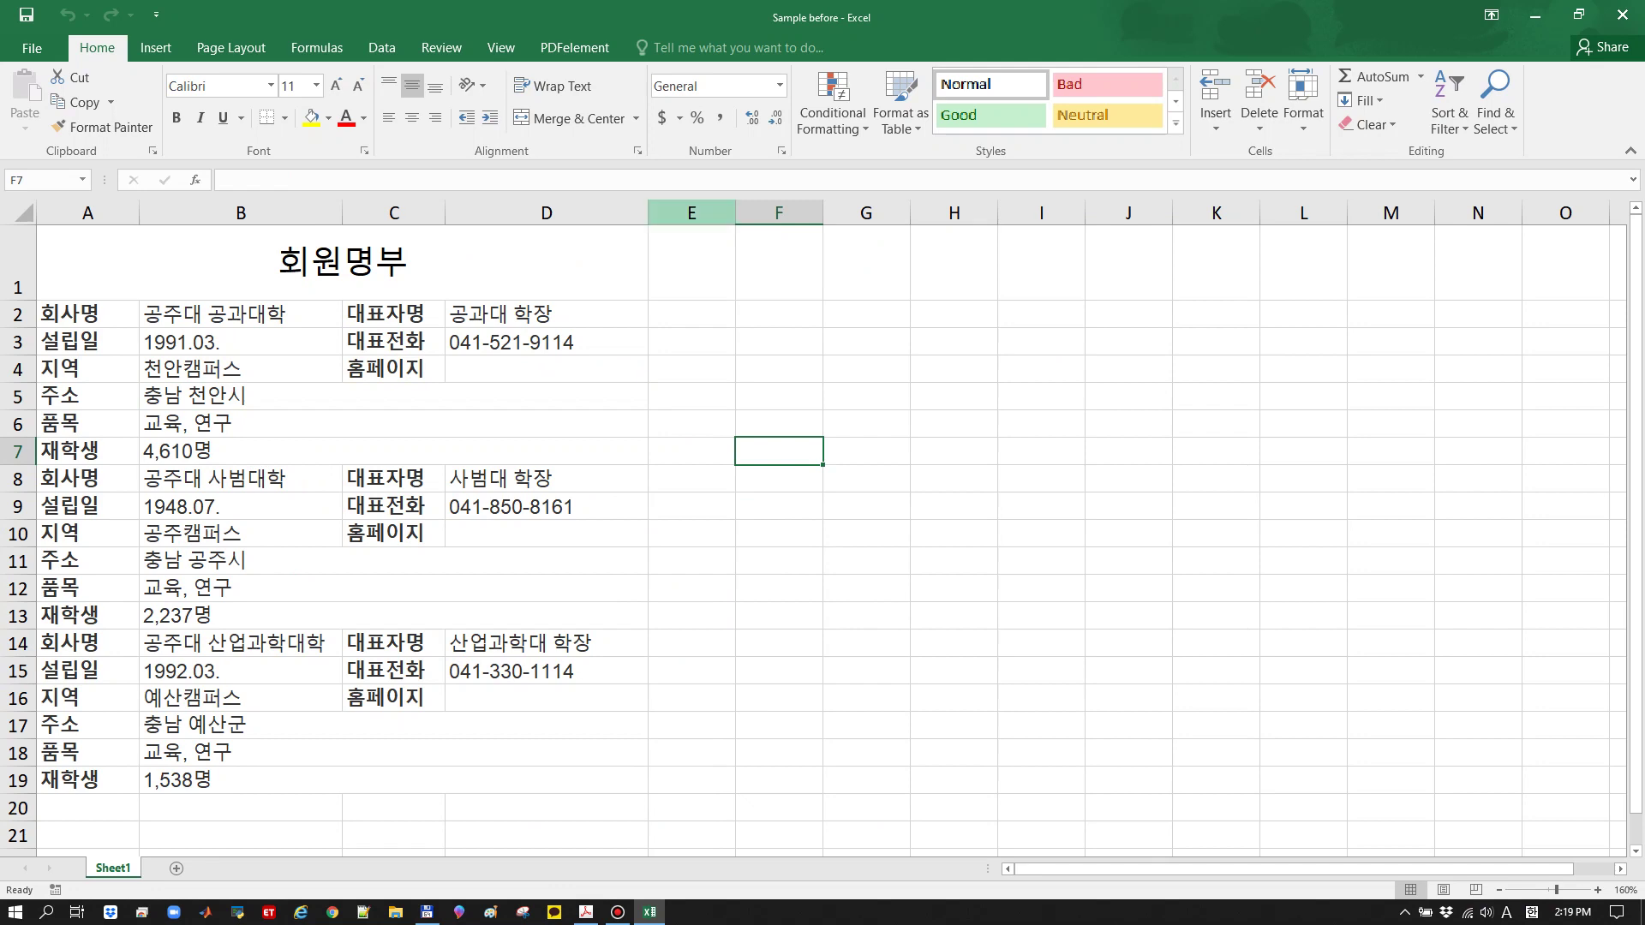
pyautogui.moveTo(691, 213); pyautogui.dragTo(1043, 213)
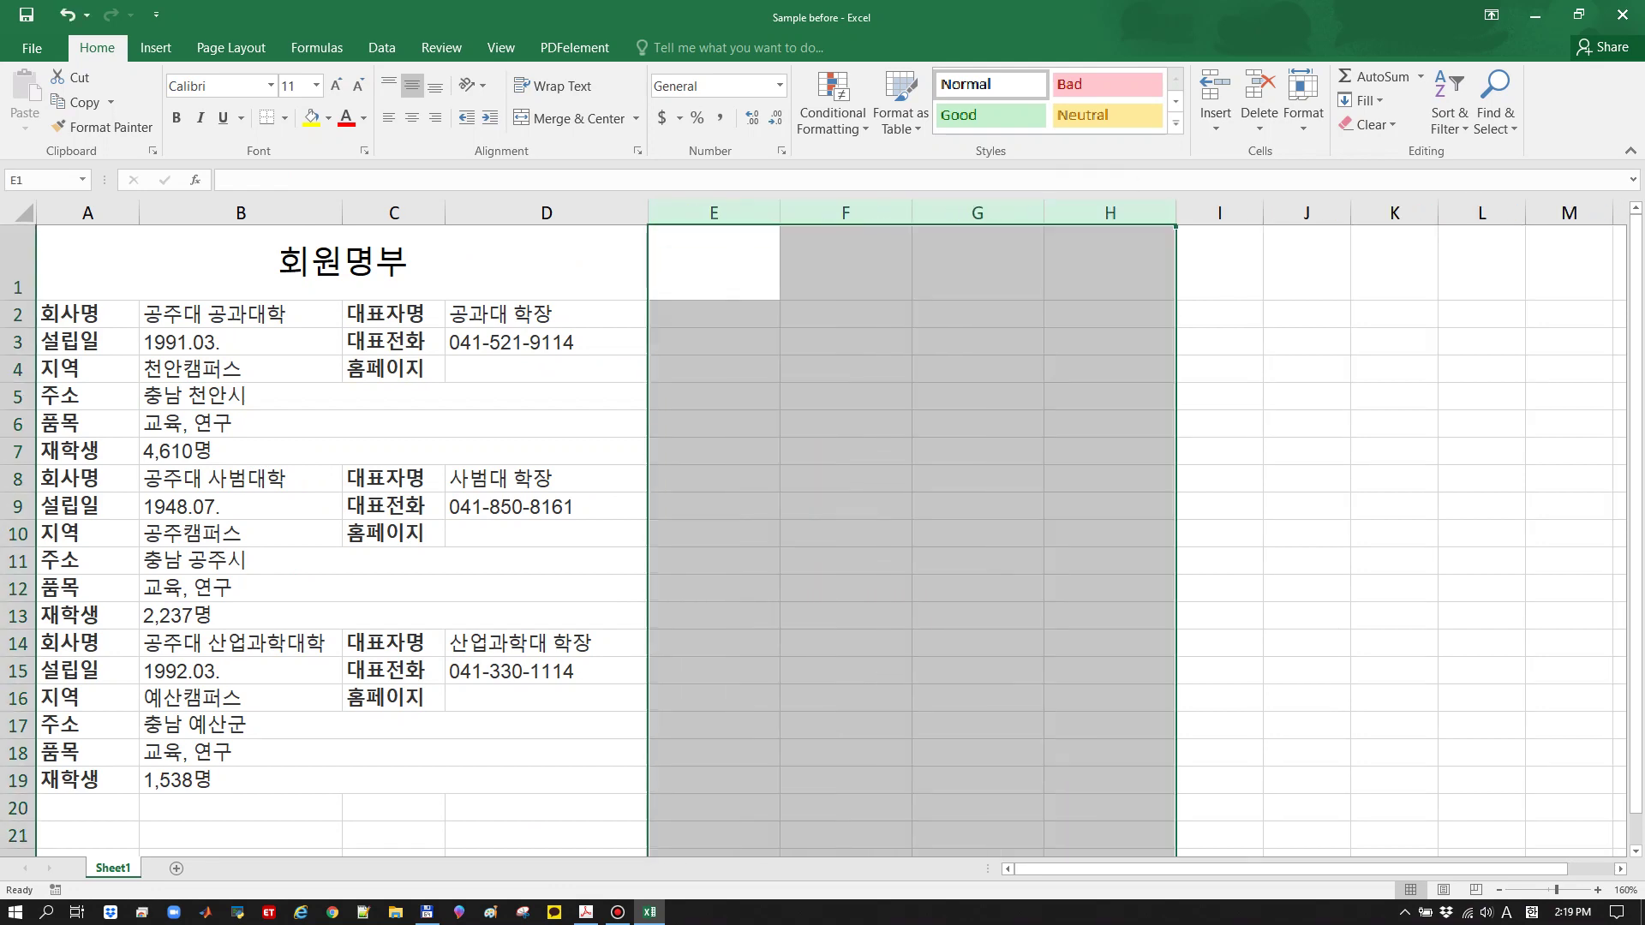
pyautogui.click(845, 533)
pyautogui.click(714, 314)
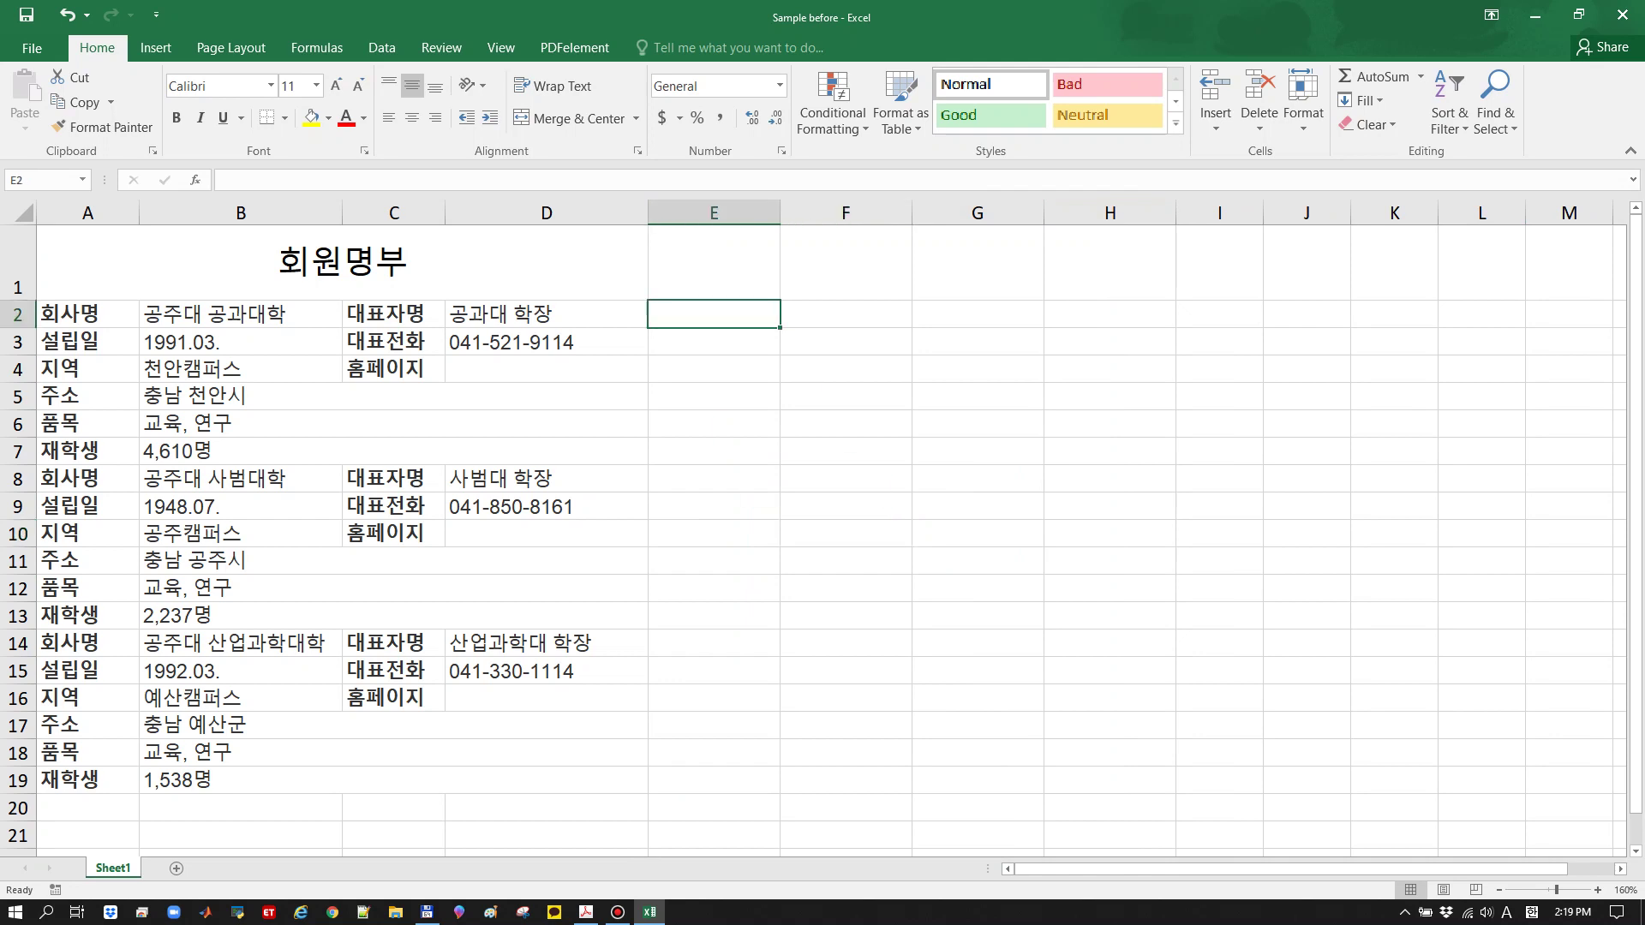
pyautogui.click(714, 263)
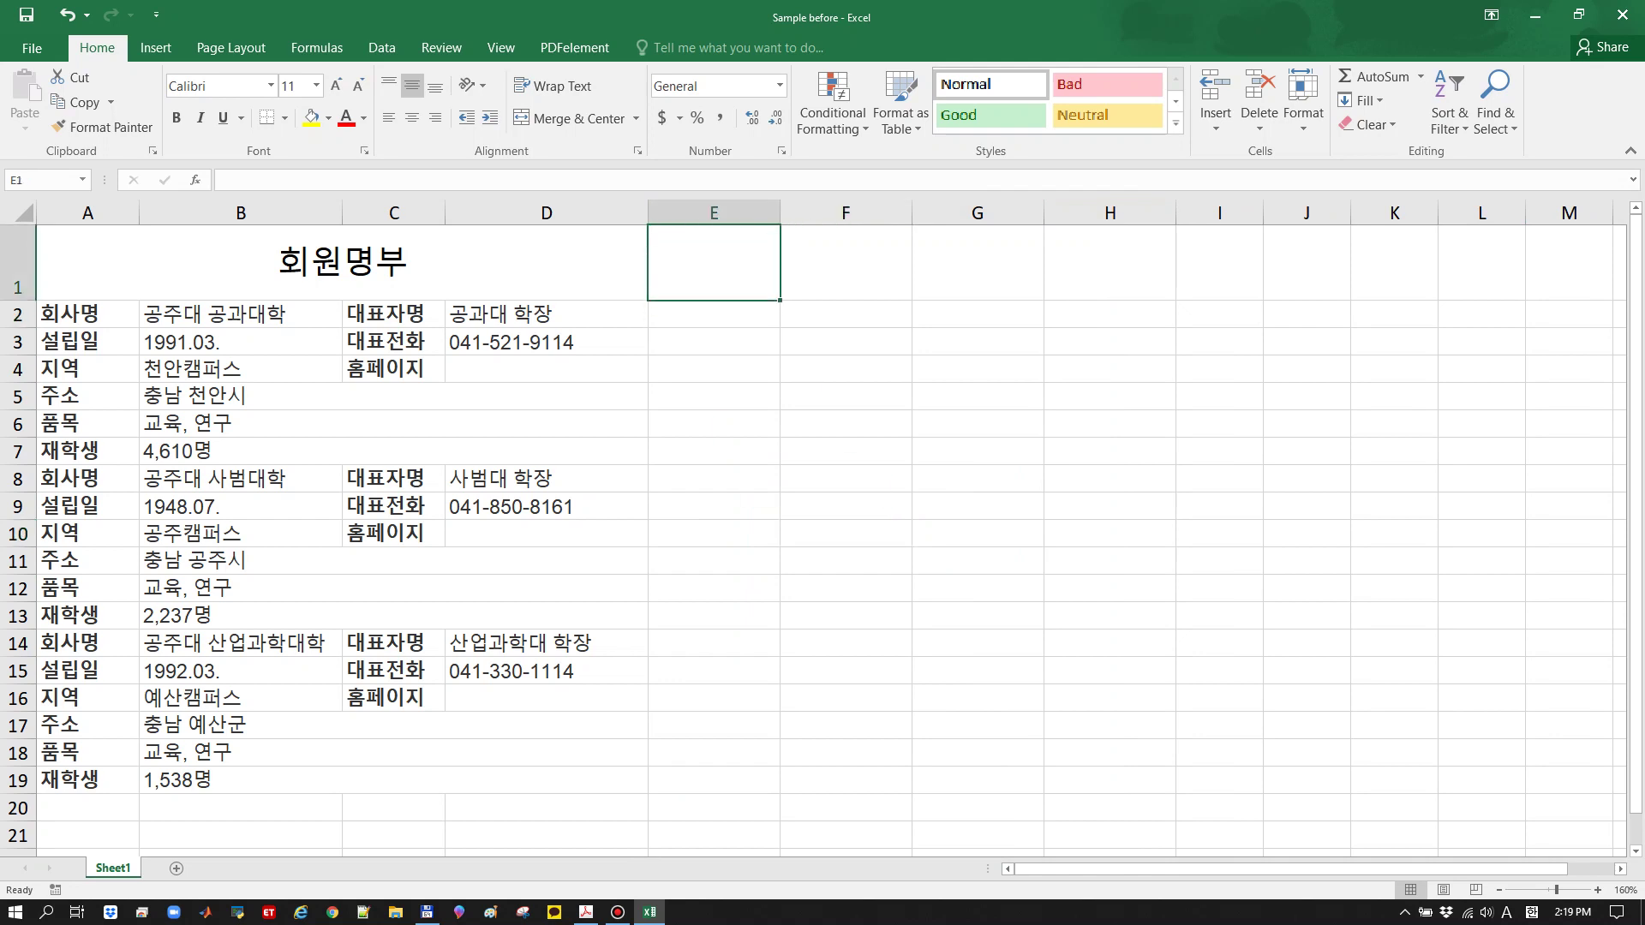
pyautogui.write('wkt')
pyautogui.press('BackSpace')
pyautogui.press('BackSpace')
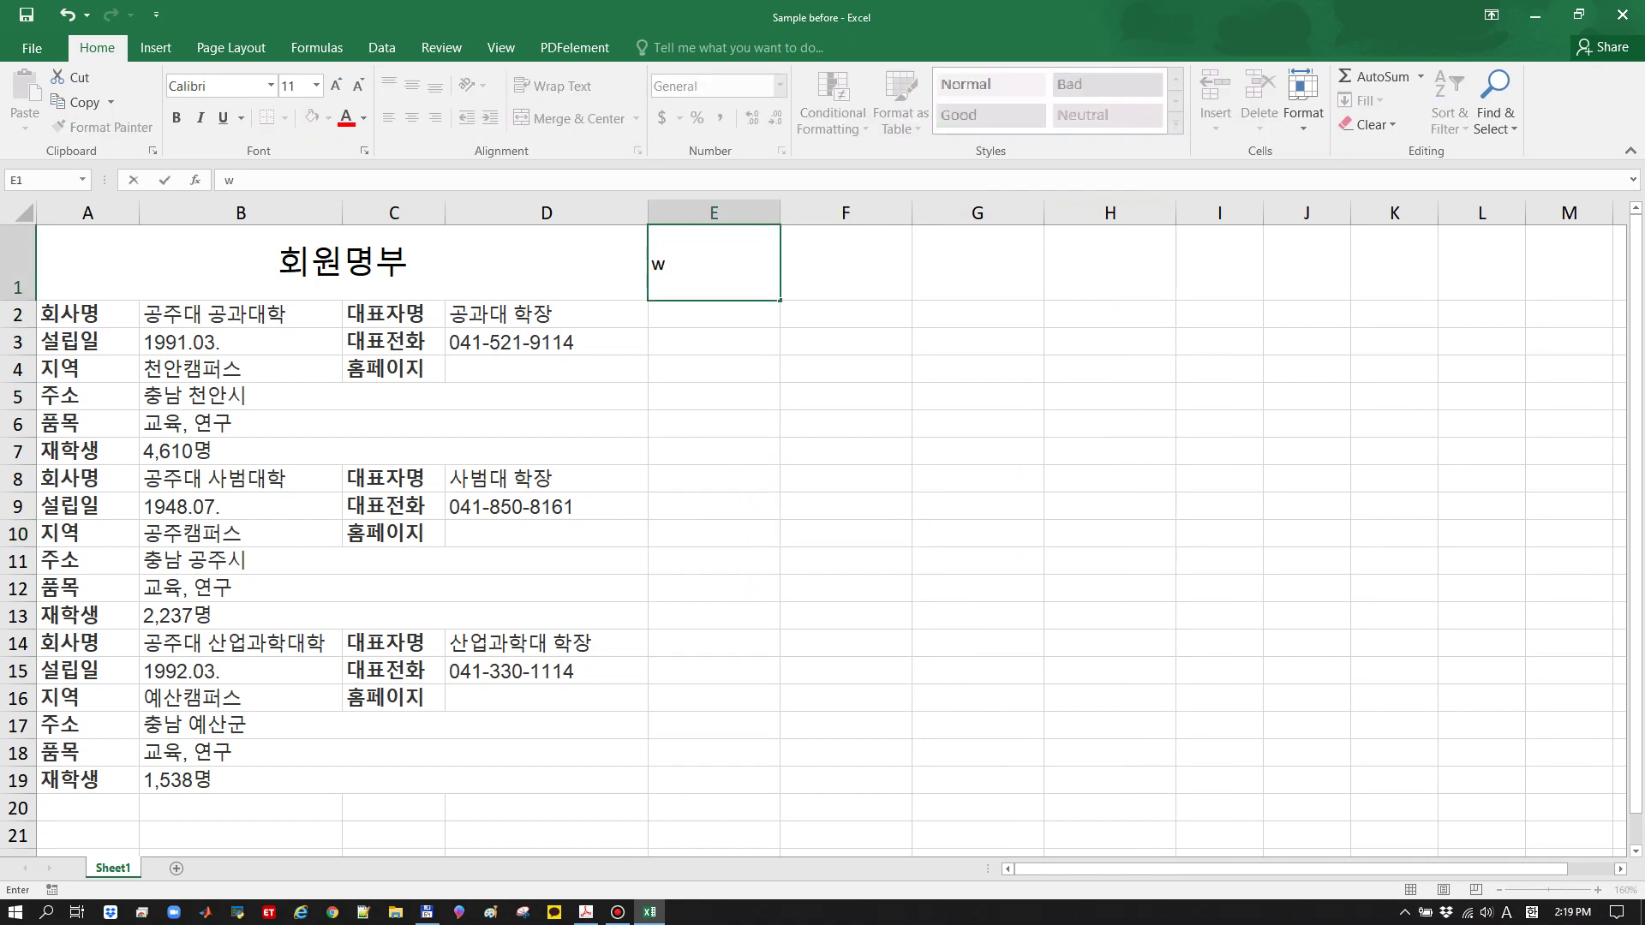
pyautogui.press('Escape')
# Center the contents of cells E1:H1 horizontally
pyautogui.hotkey('shift', 'Right')
pyautogui.hotkey('shift', 'Right')
pyautogui.hotkey('shift', 'Right')
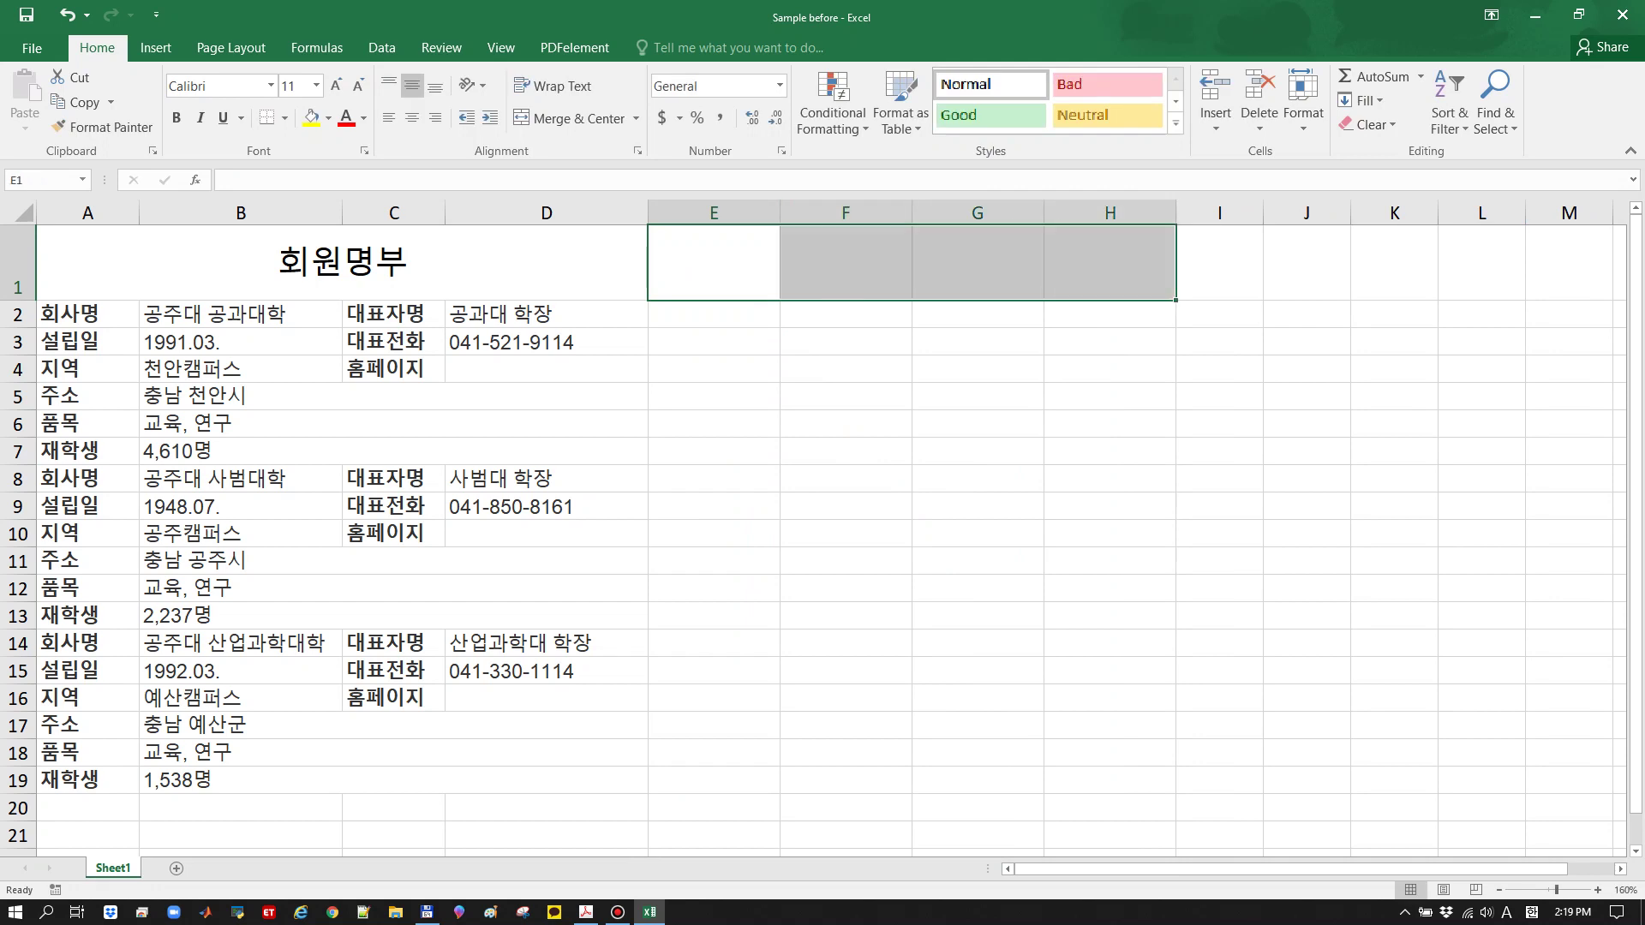
pyautogui.hotkey('shift', 'Left')
pyautogui.hotkey('shift', 'Left')
pyautogui.hotkey('shift', 'Left')
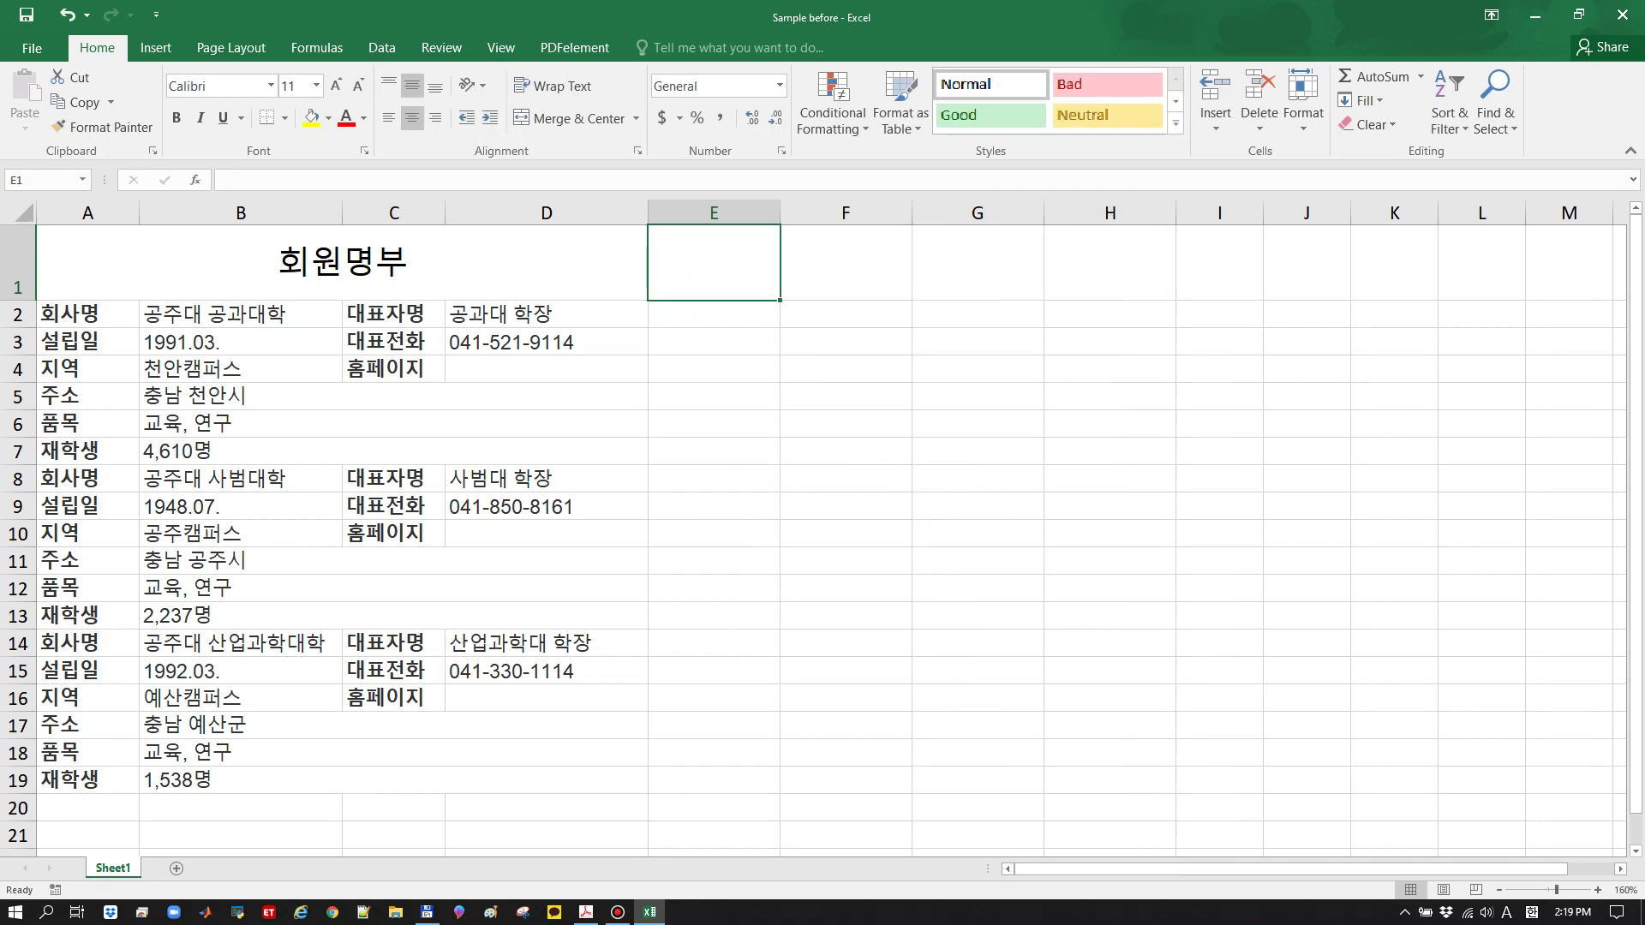
pyautogui.write('wl')
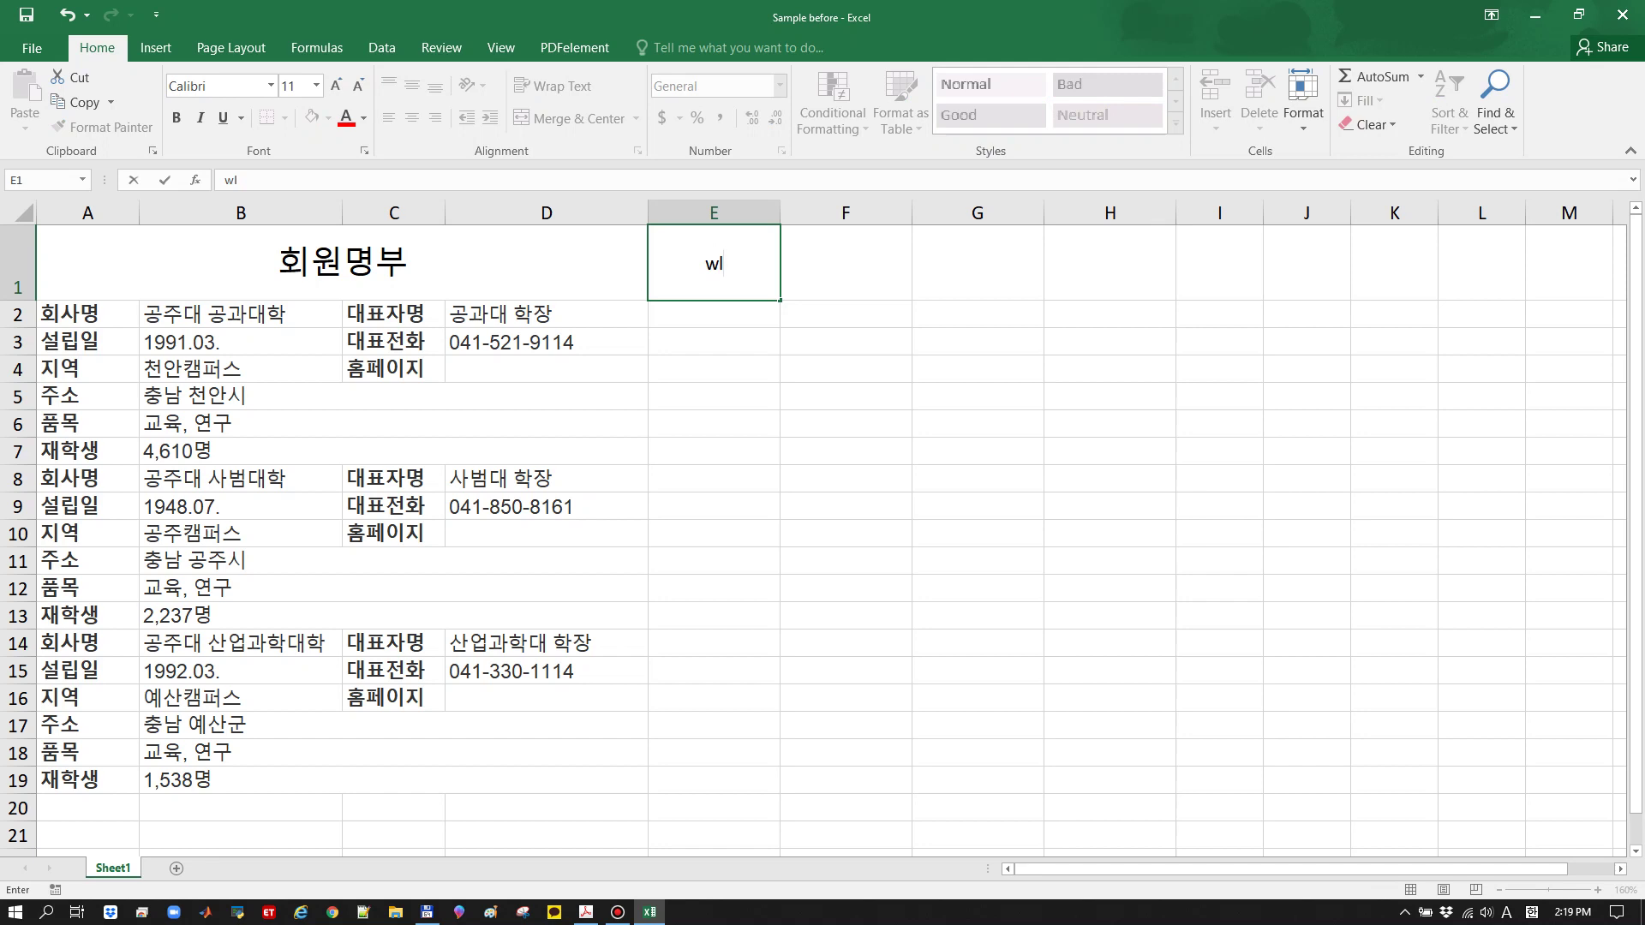
pyautogui.press('BackSpace')
pyautogui.press('BackSpace')
pyautogui.press('Escape')
# Apply bold formatting to cells E1:H1
pyautogui.hotkey('shift', 'Right')
pyautogui.hotkey('shift', 'Right')
pyautogui.hotkey('shift', 'Right')
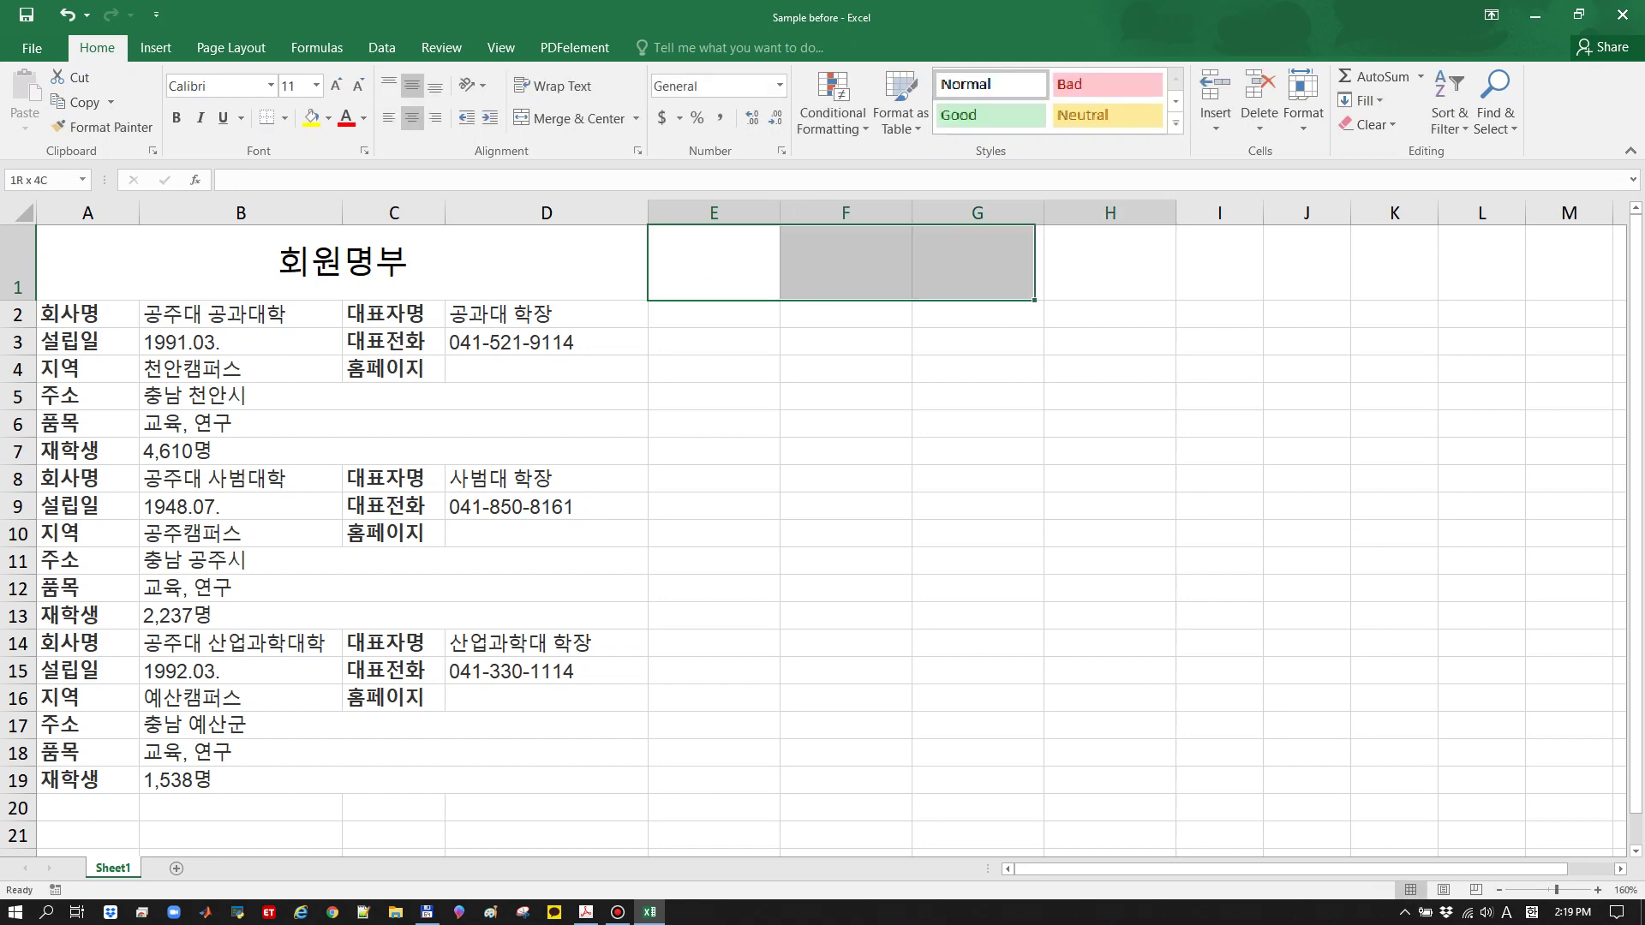
pyautogui.hotkey('ctrl', 'b')
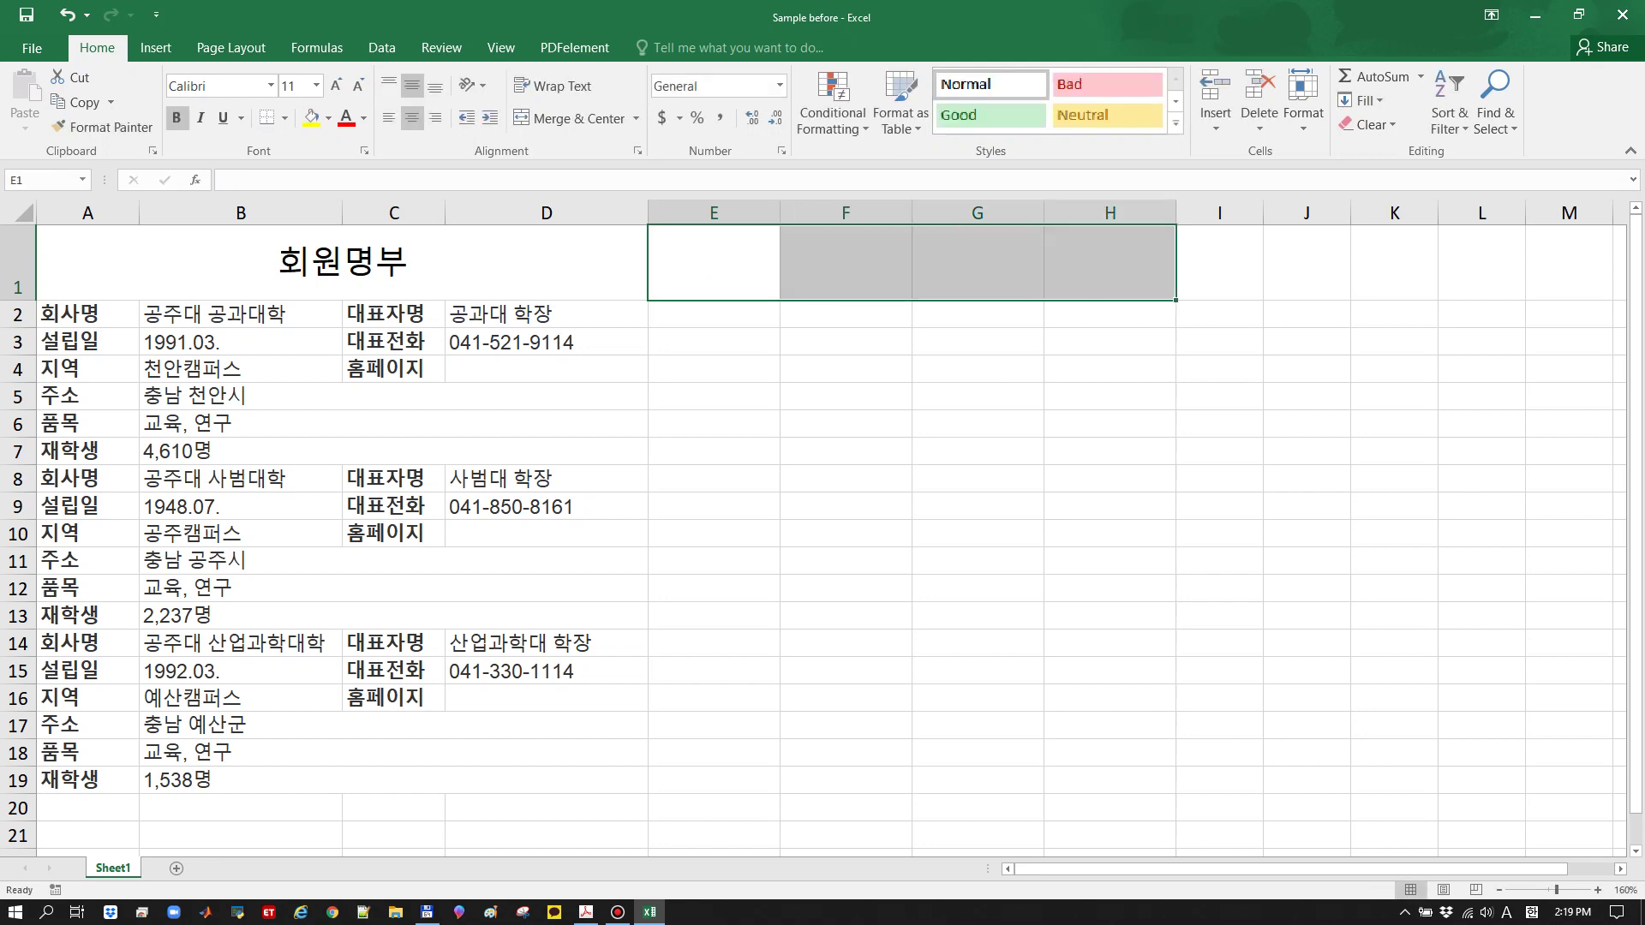
# Enter the heading 지역 in cell E1
pyautogui.hotkey('shift', 'Left')
pyautogui.hotkey('shift', 'Left')
pyautogui.hotkey('shift', 'Left')
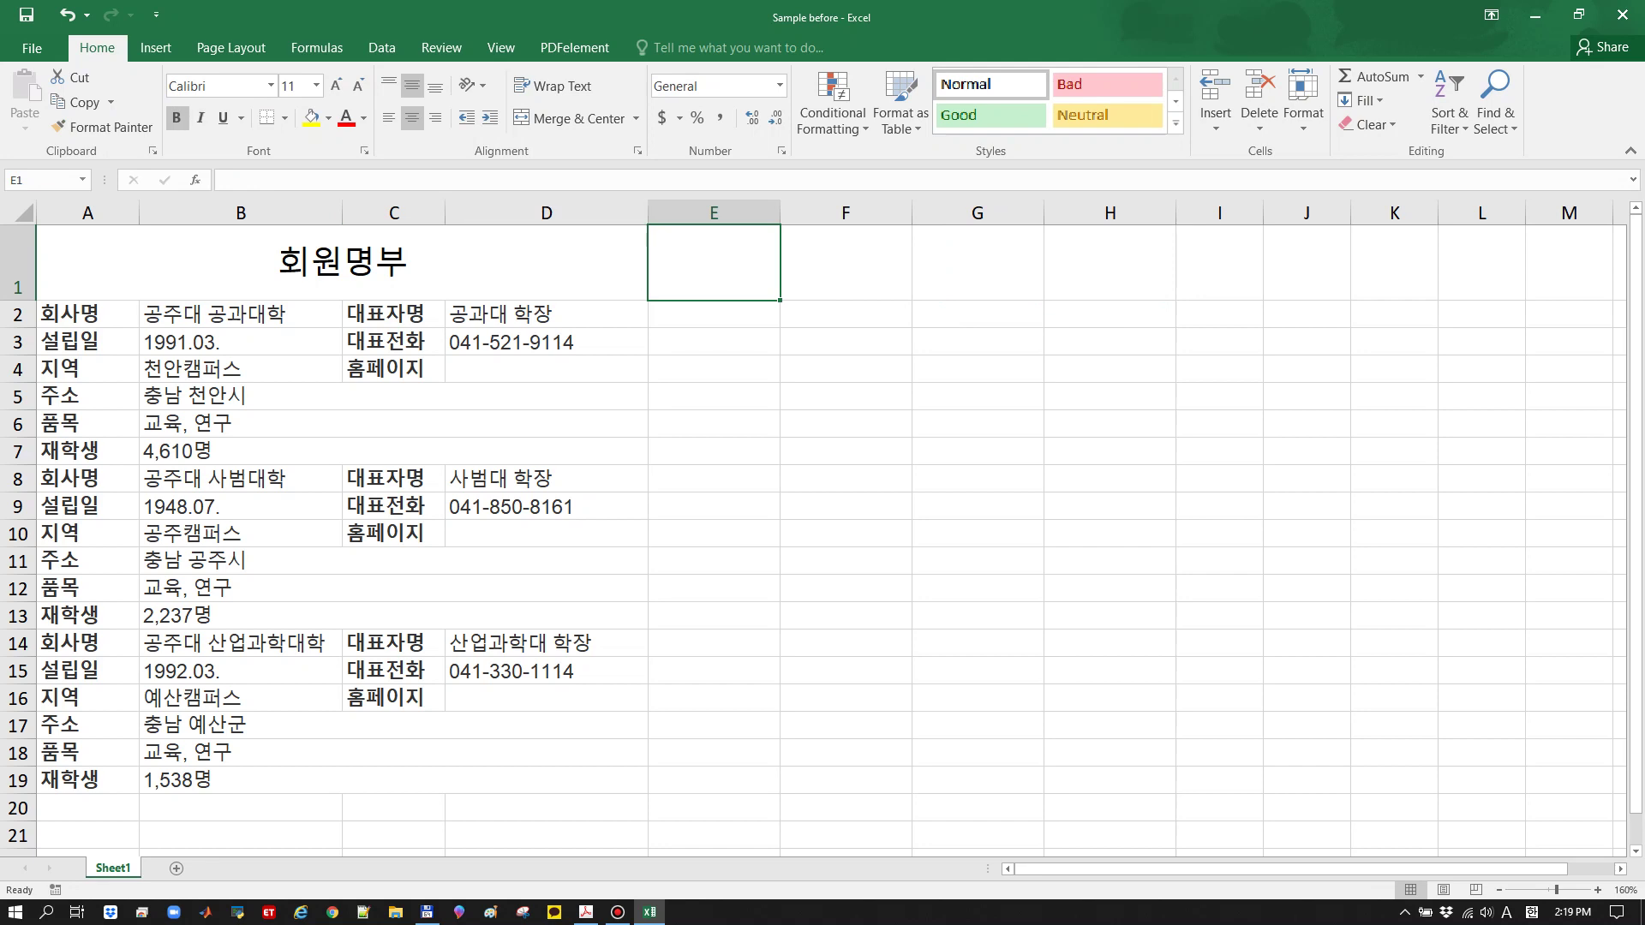
pyautogui.write('지역')
pyautogui.press('Tab')
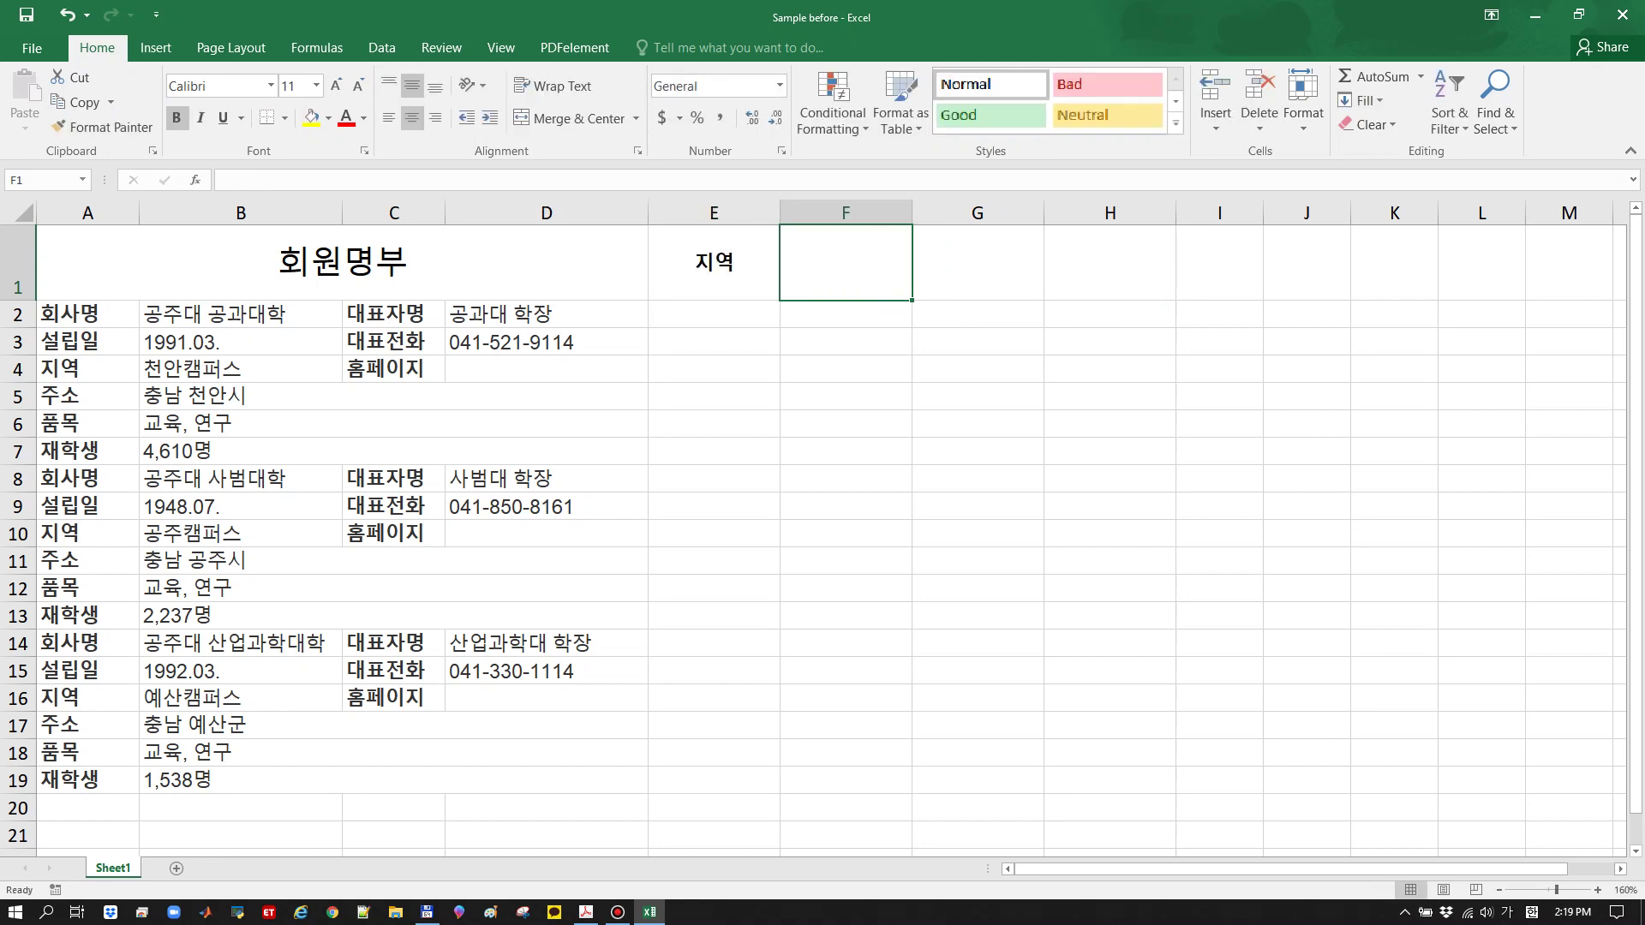
# Enter the headings 회사이름 in F1, 대표자명 in G1 and 전화번호 in H1
pyautogui.write('회사이름')
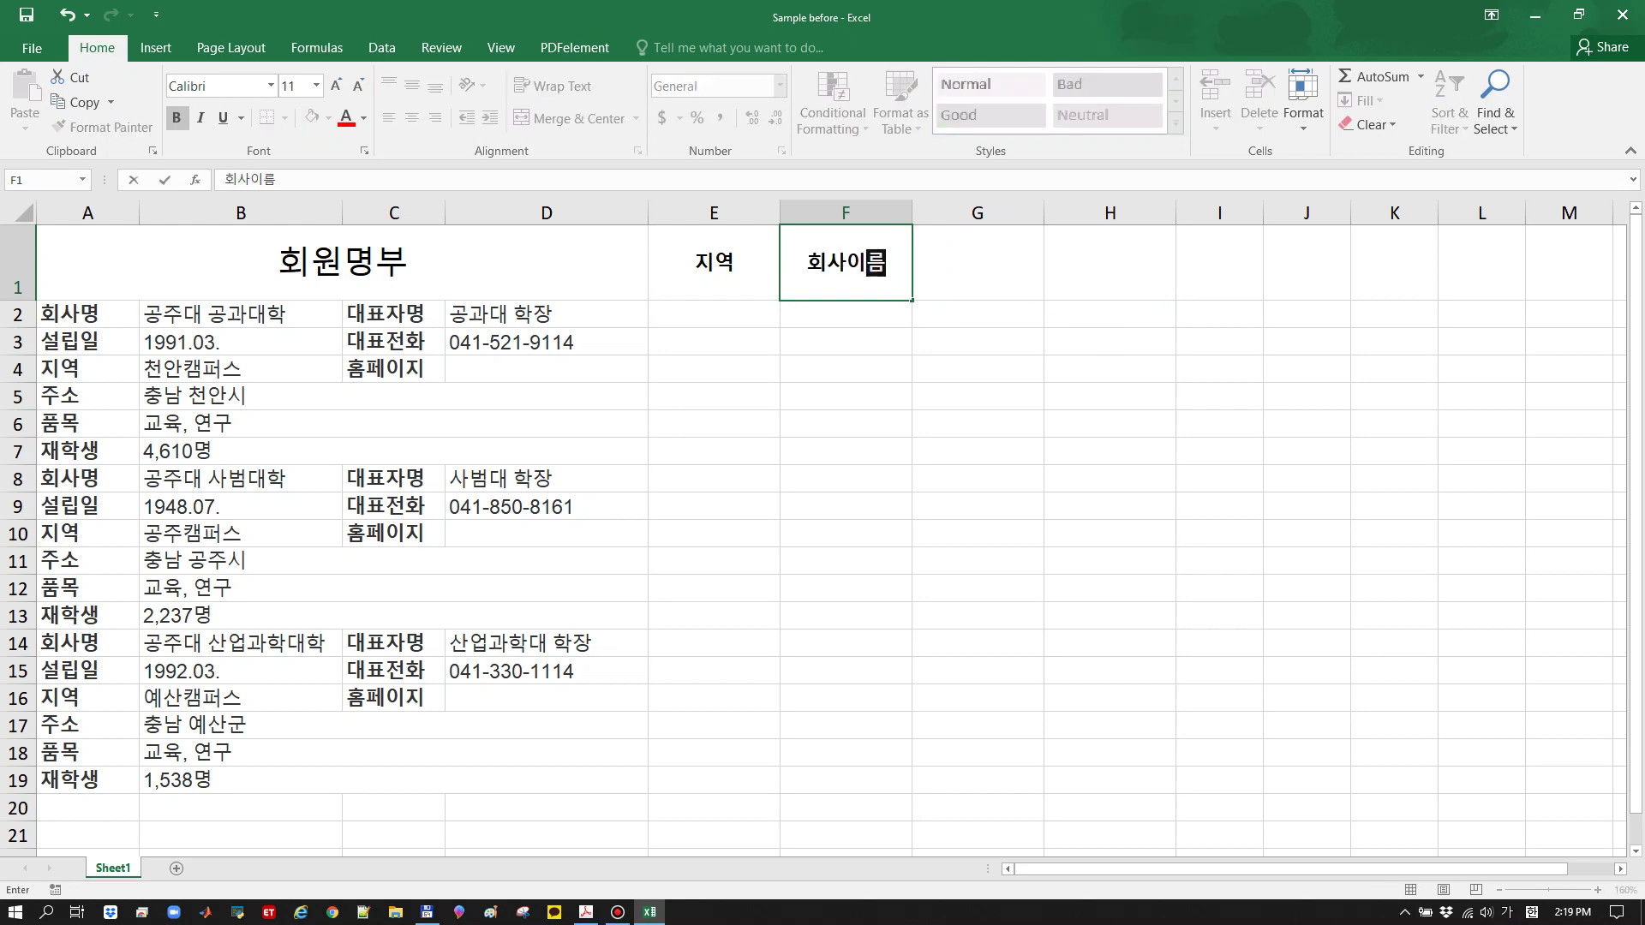
pyautogui.press('Tab')
pyautogui.write('대표자명')
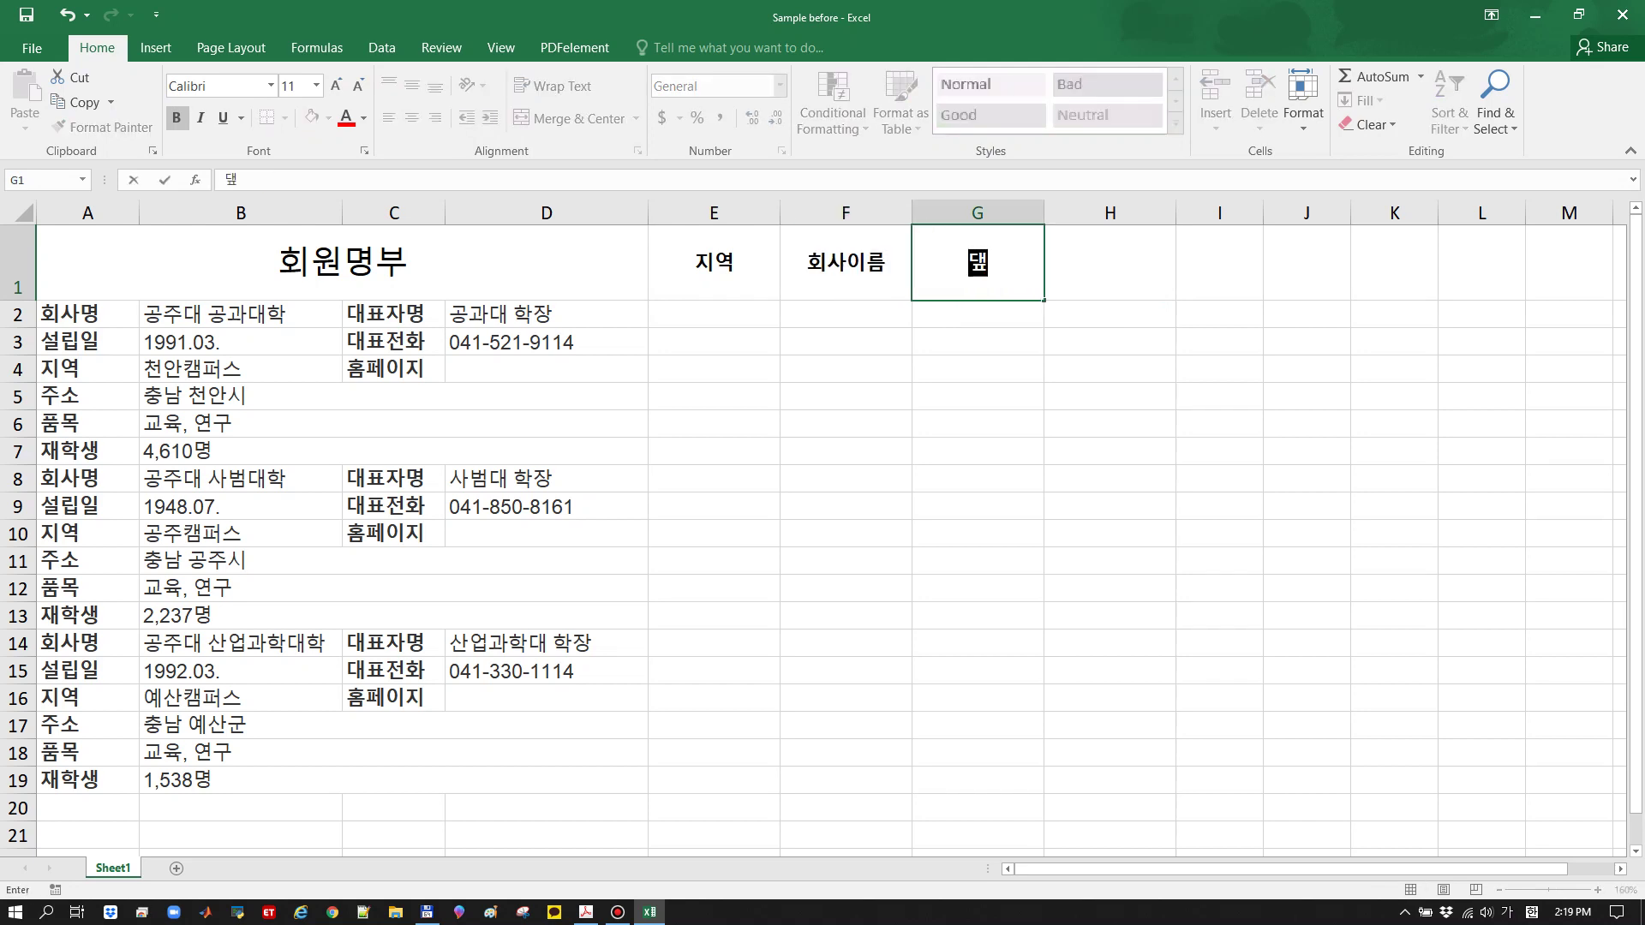
pyautogui.press('Tab')
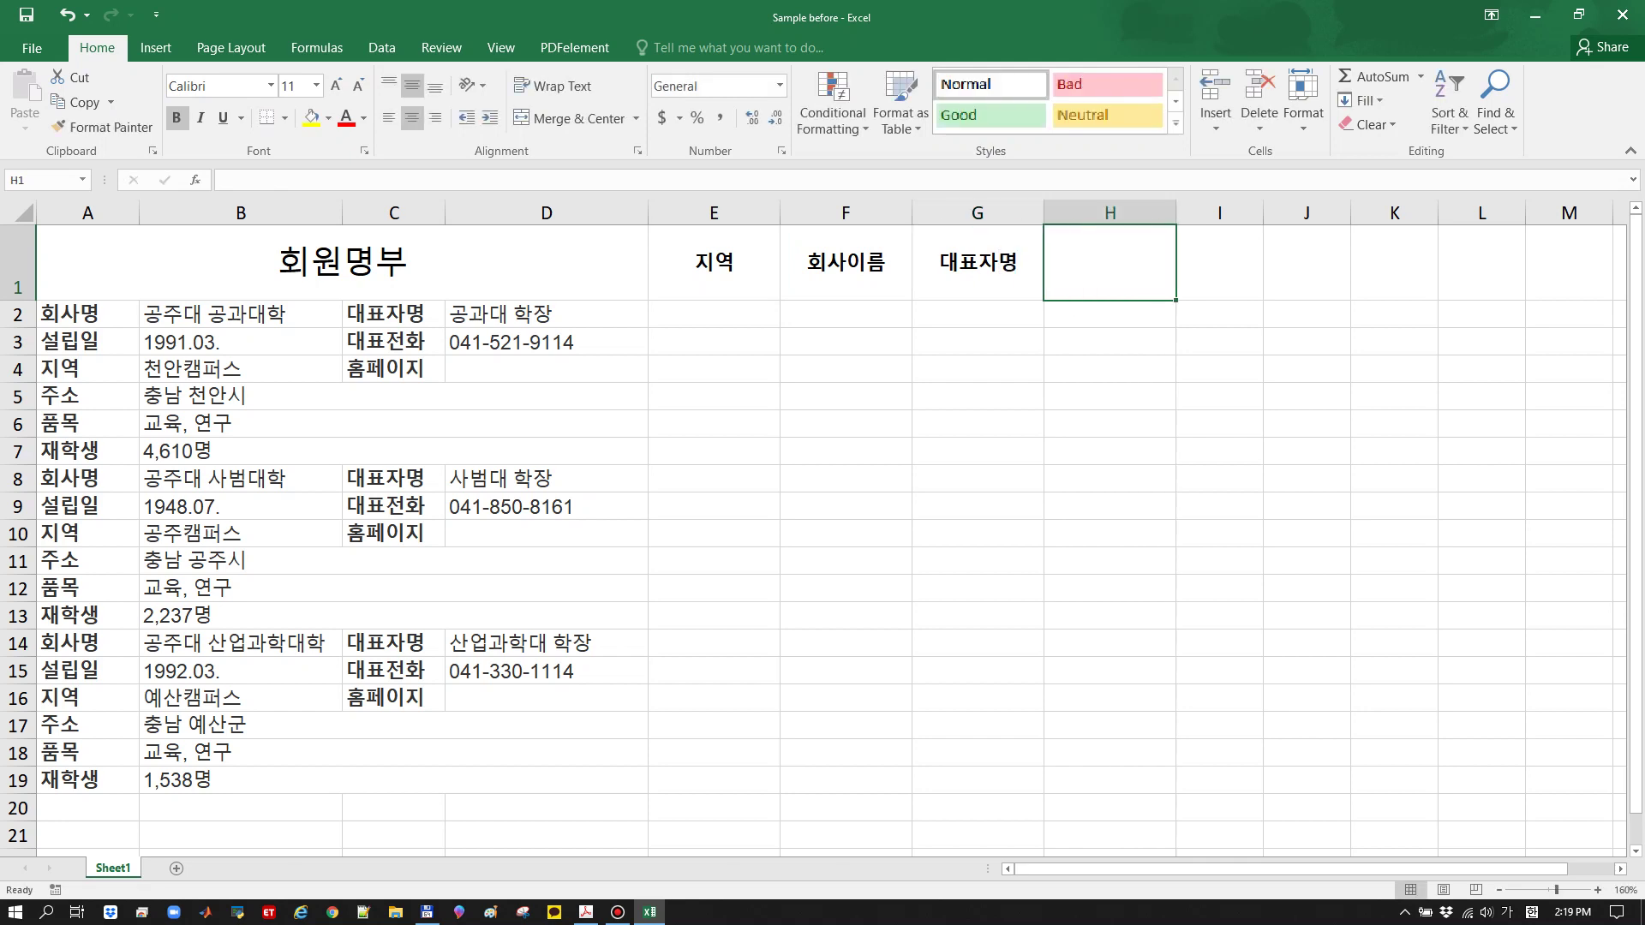
pyautogui.write('전화번호')
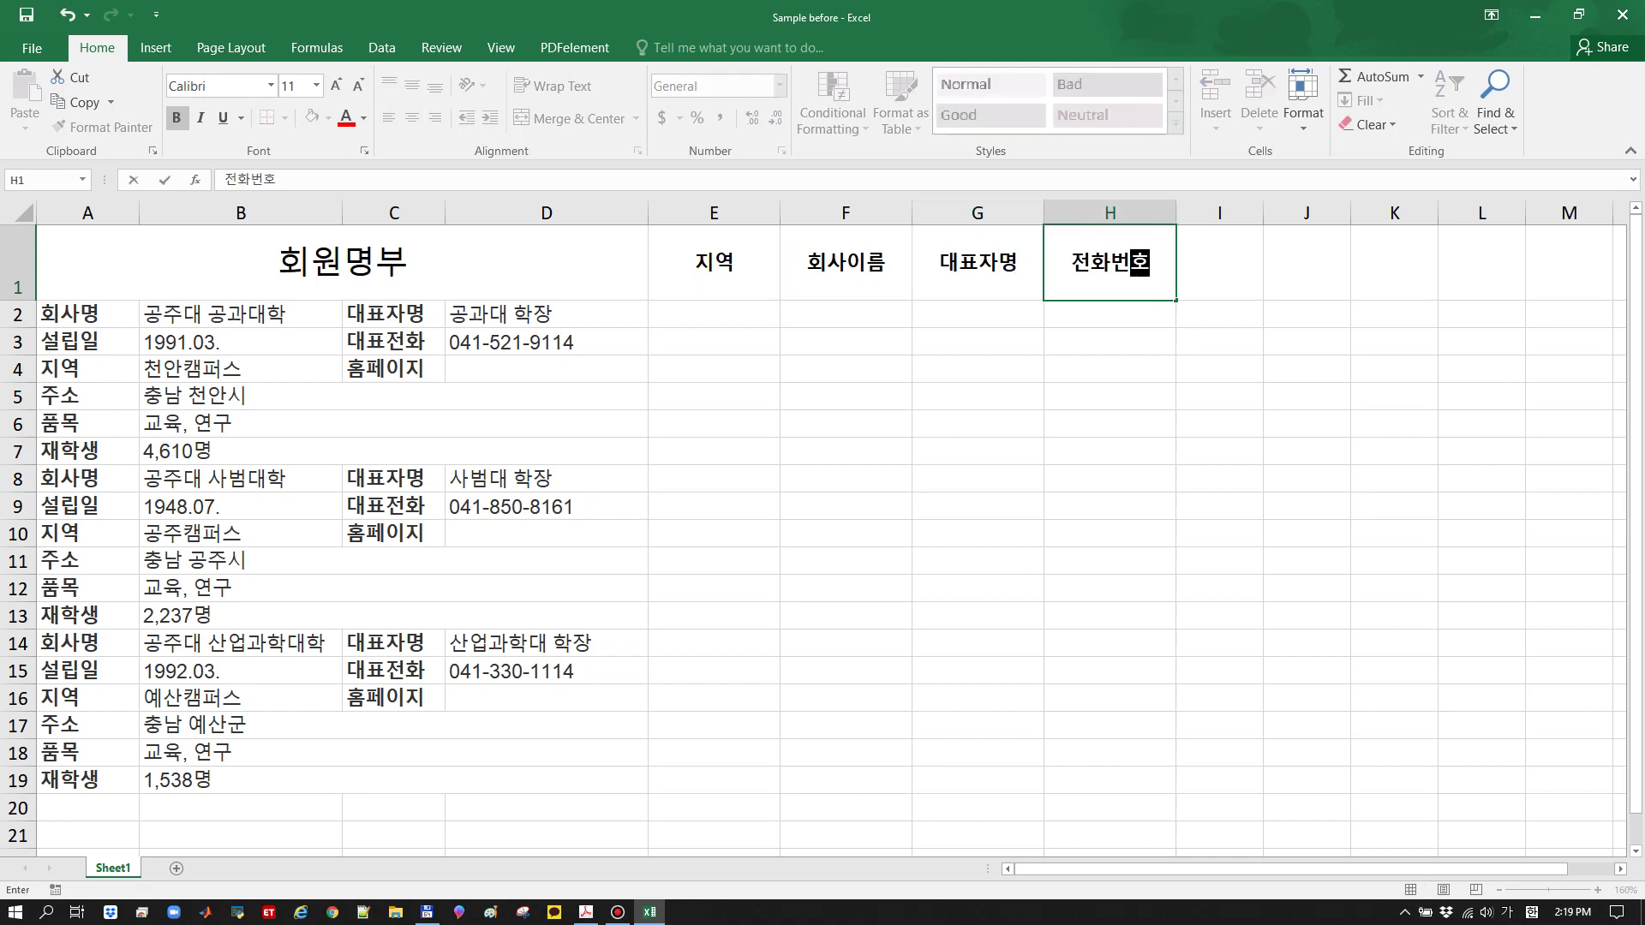
pyautogui.click(845, 615)
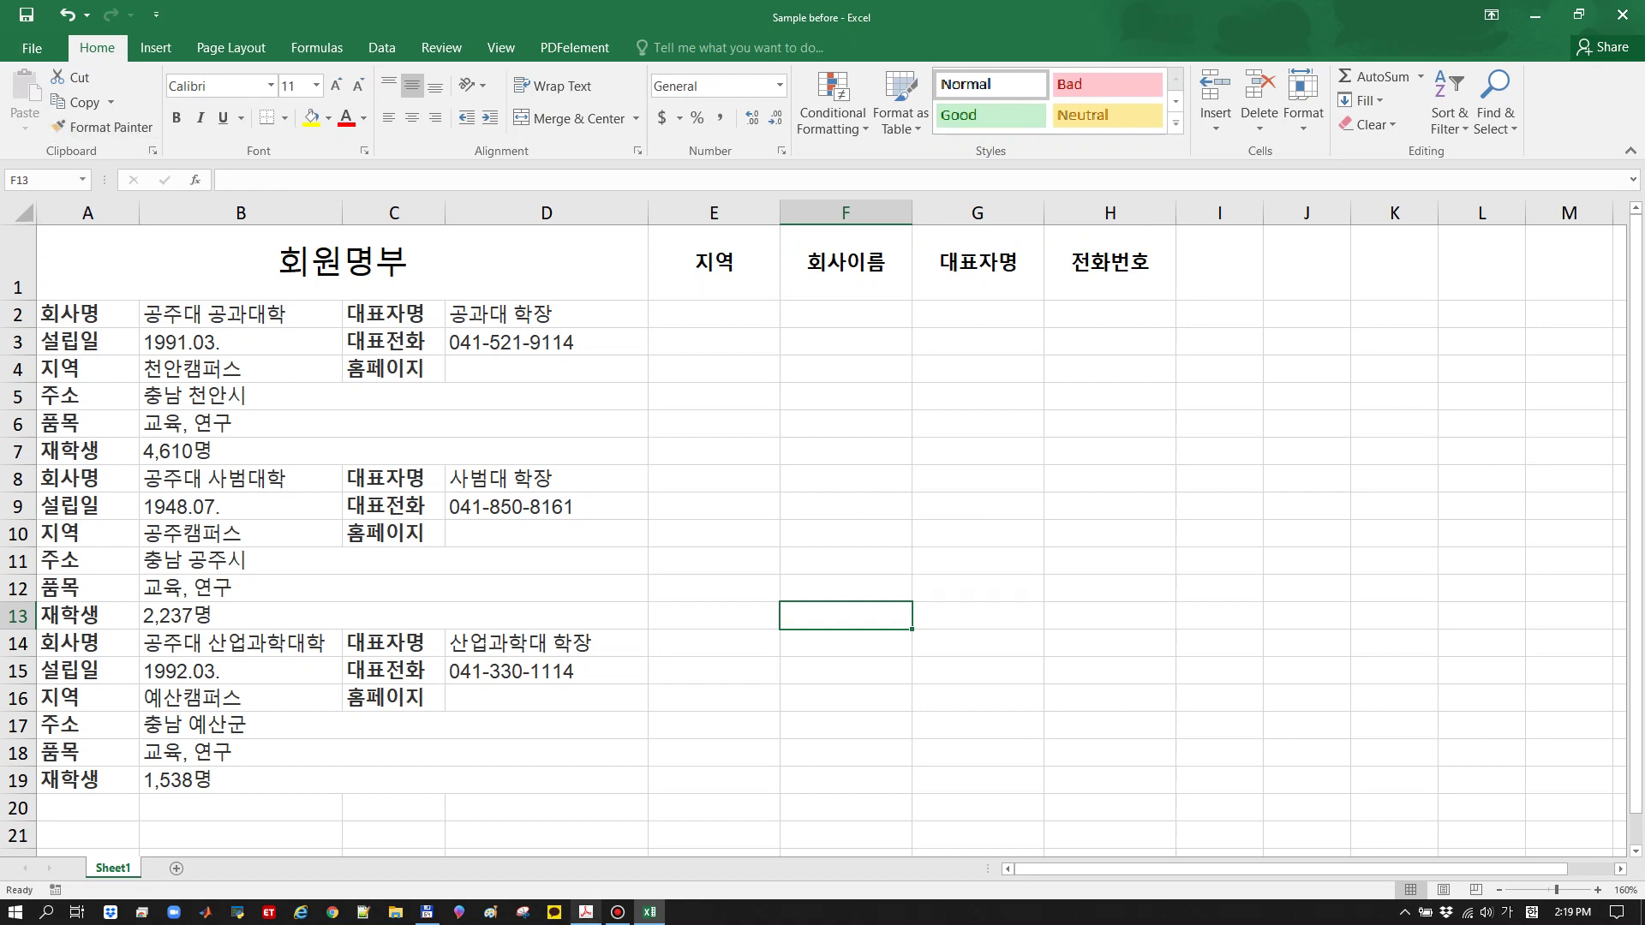
# Switch to the macro chapter PDF in Acrobat and mark 회사명 and 가서 in red in the copy-and-paste instructions below Figure 7.2.1
pyautogui.click(586, 911)
pyautogui.scroll(-5, 735, 502)
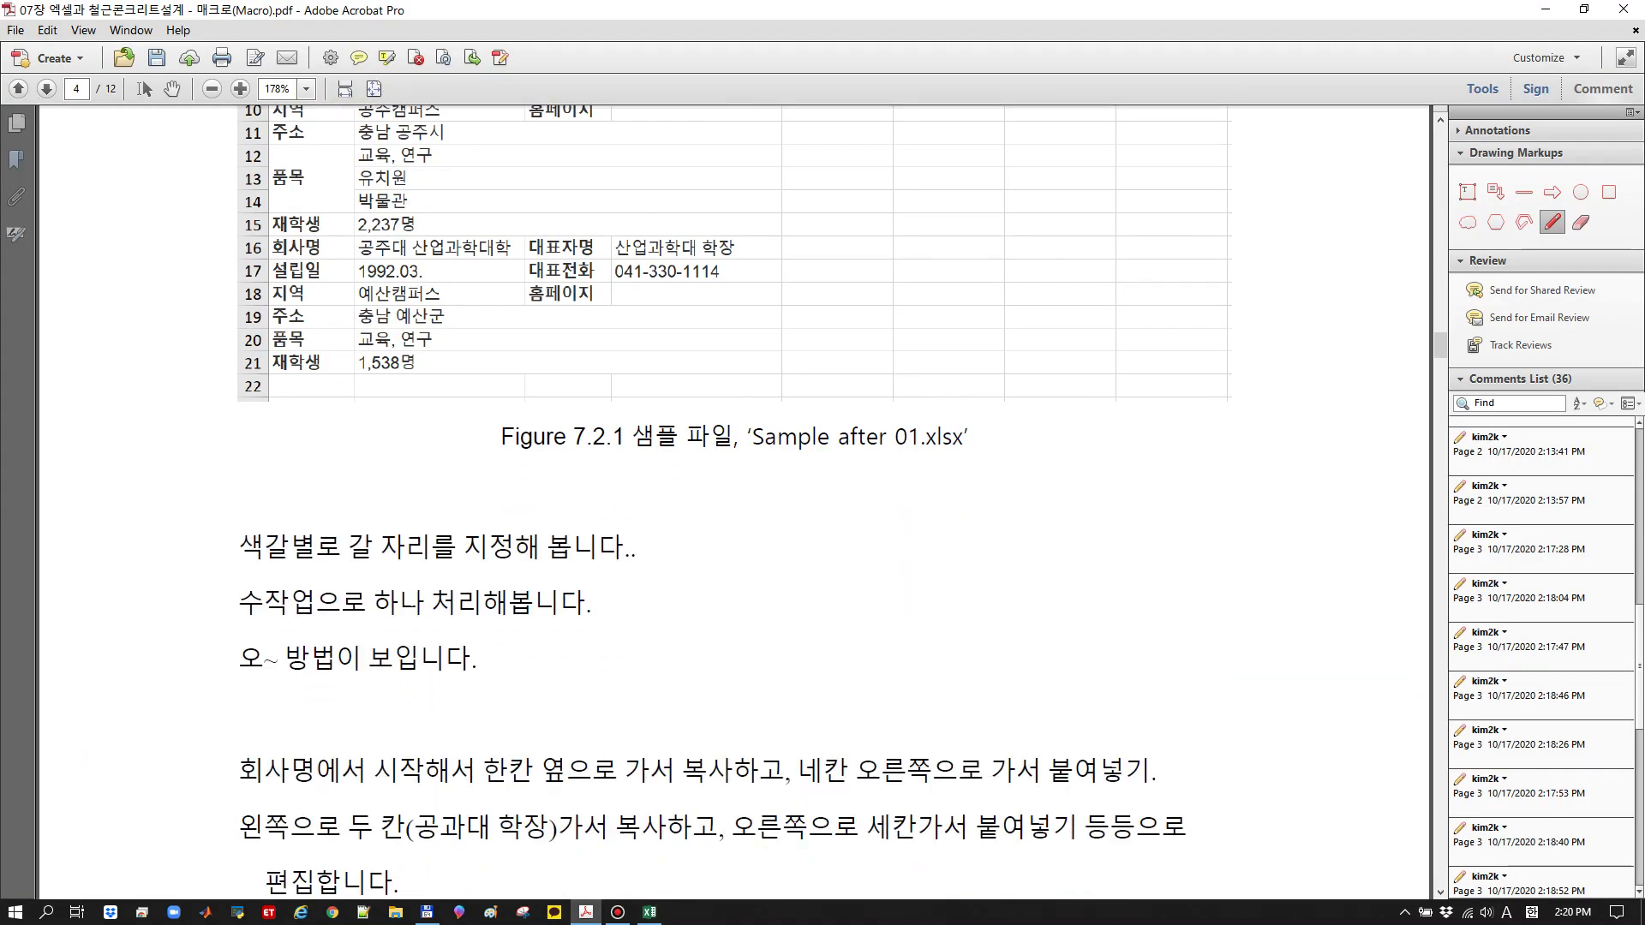
pyautogui.scroll(-2, 735, 502)
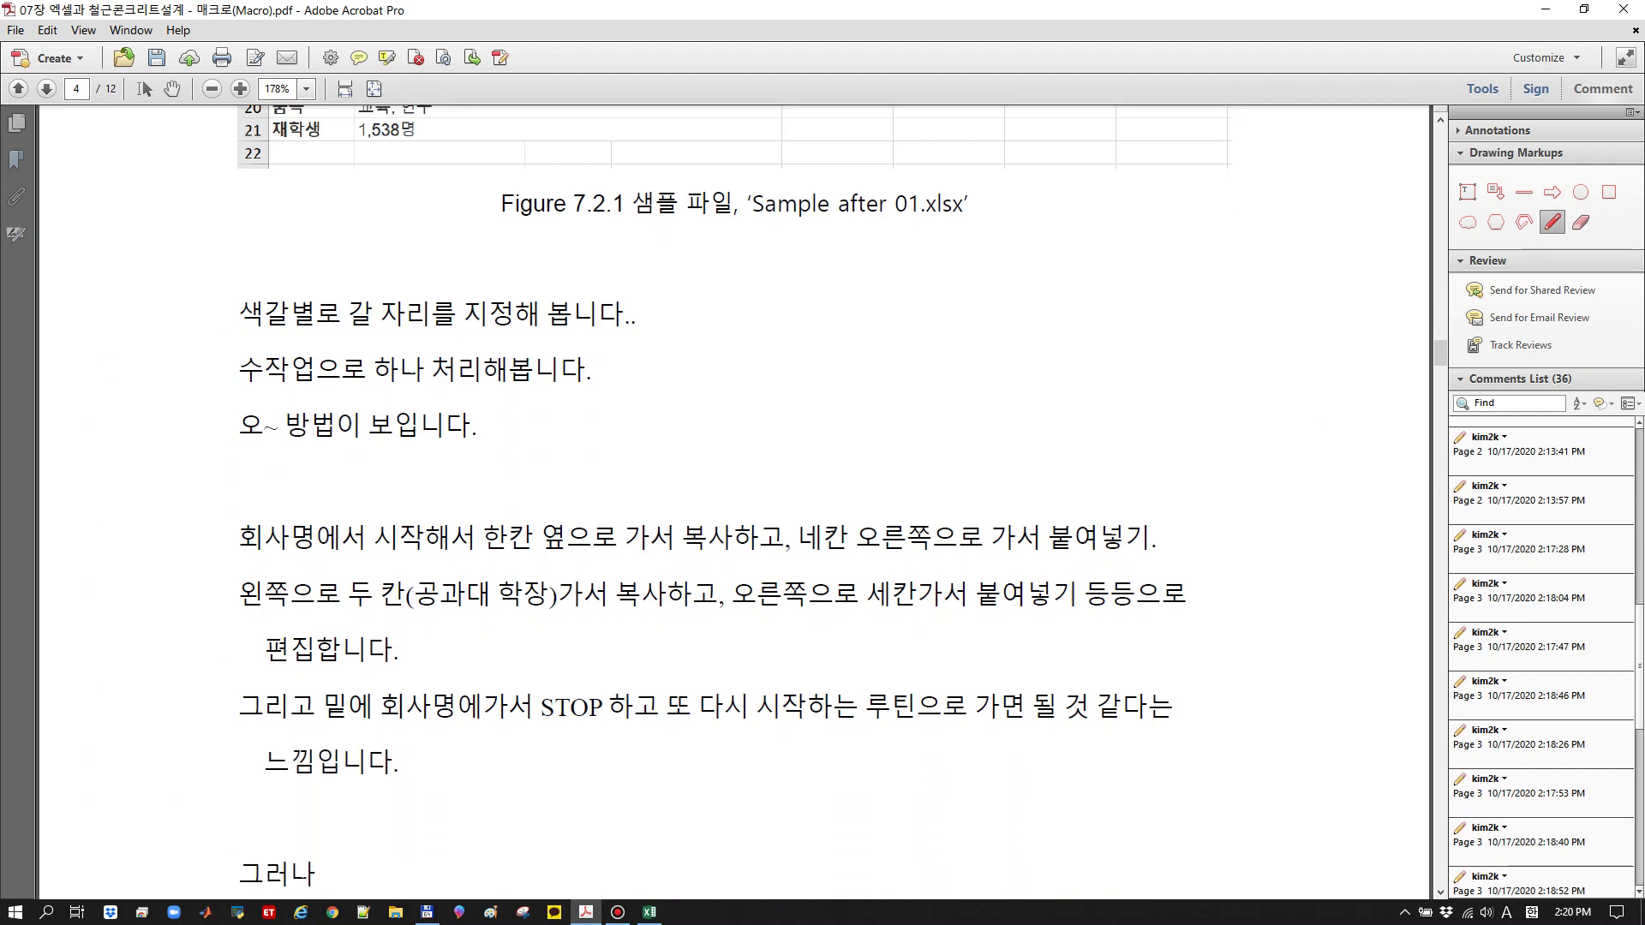
pyautogui.scroll(-1, 735, 502)
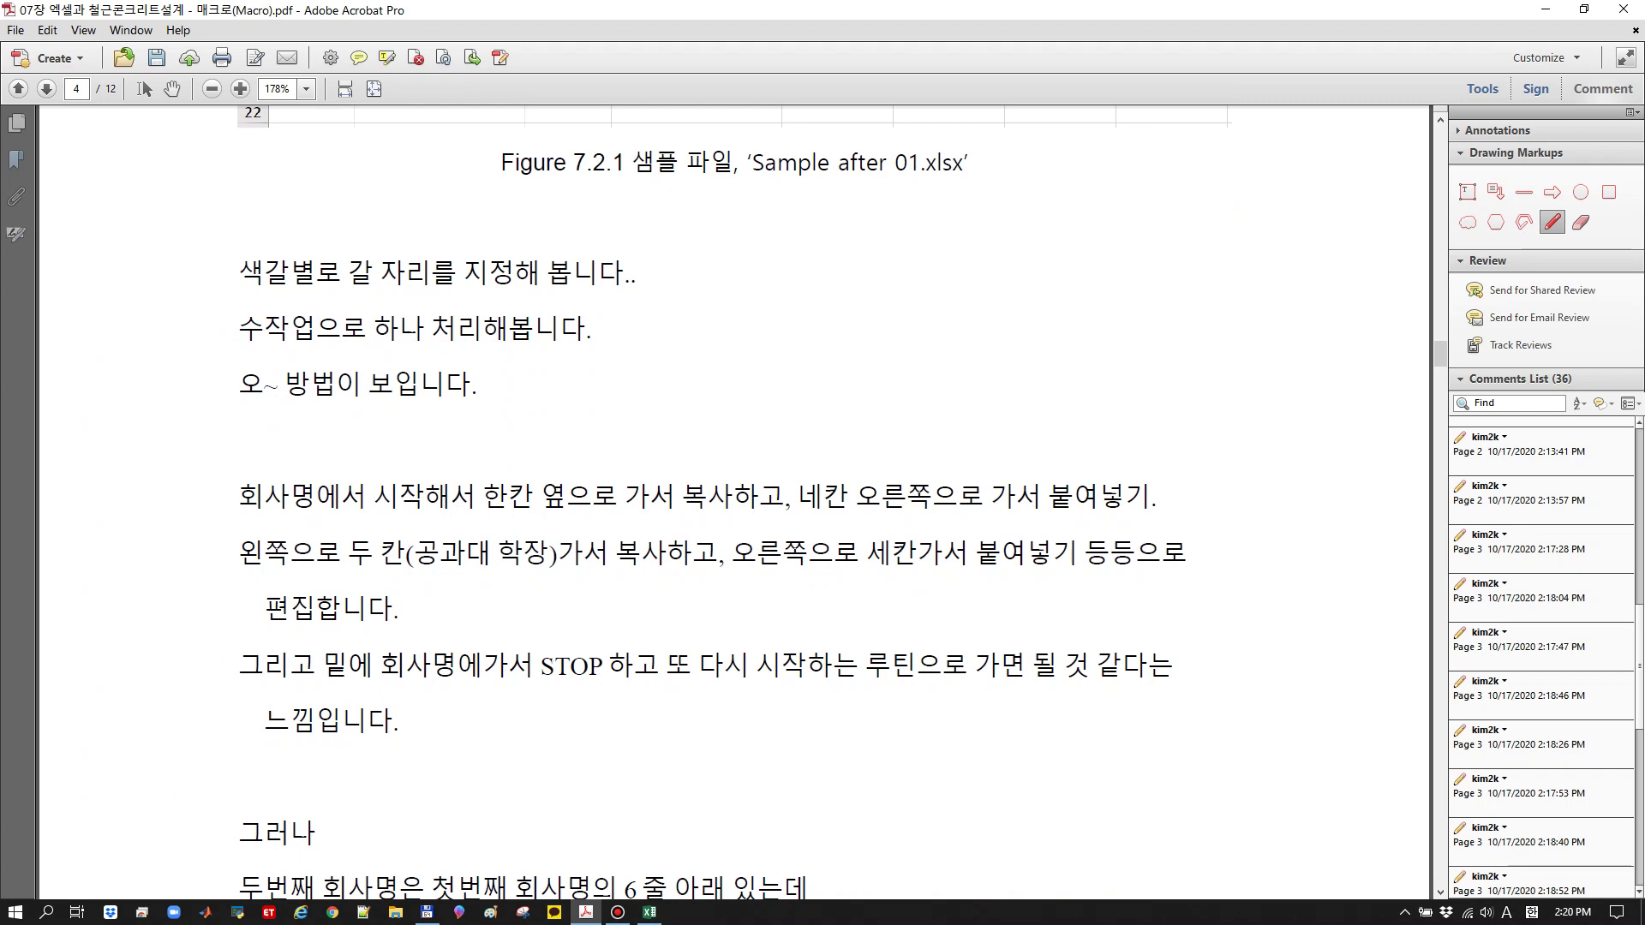
pyautogui.moveTo(292, 518)
pyautogui.mouseDown()
pyautogui.moveTo(265, 506)
pyautogui.moveTo(316, 480)
pyautogui.moveTo(332, 523)
pyautogui.mouseUp()
pyautogui.scroll(-3, 735, 502)
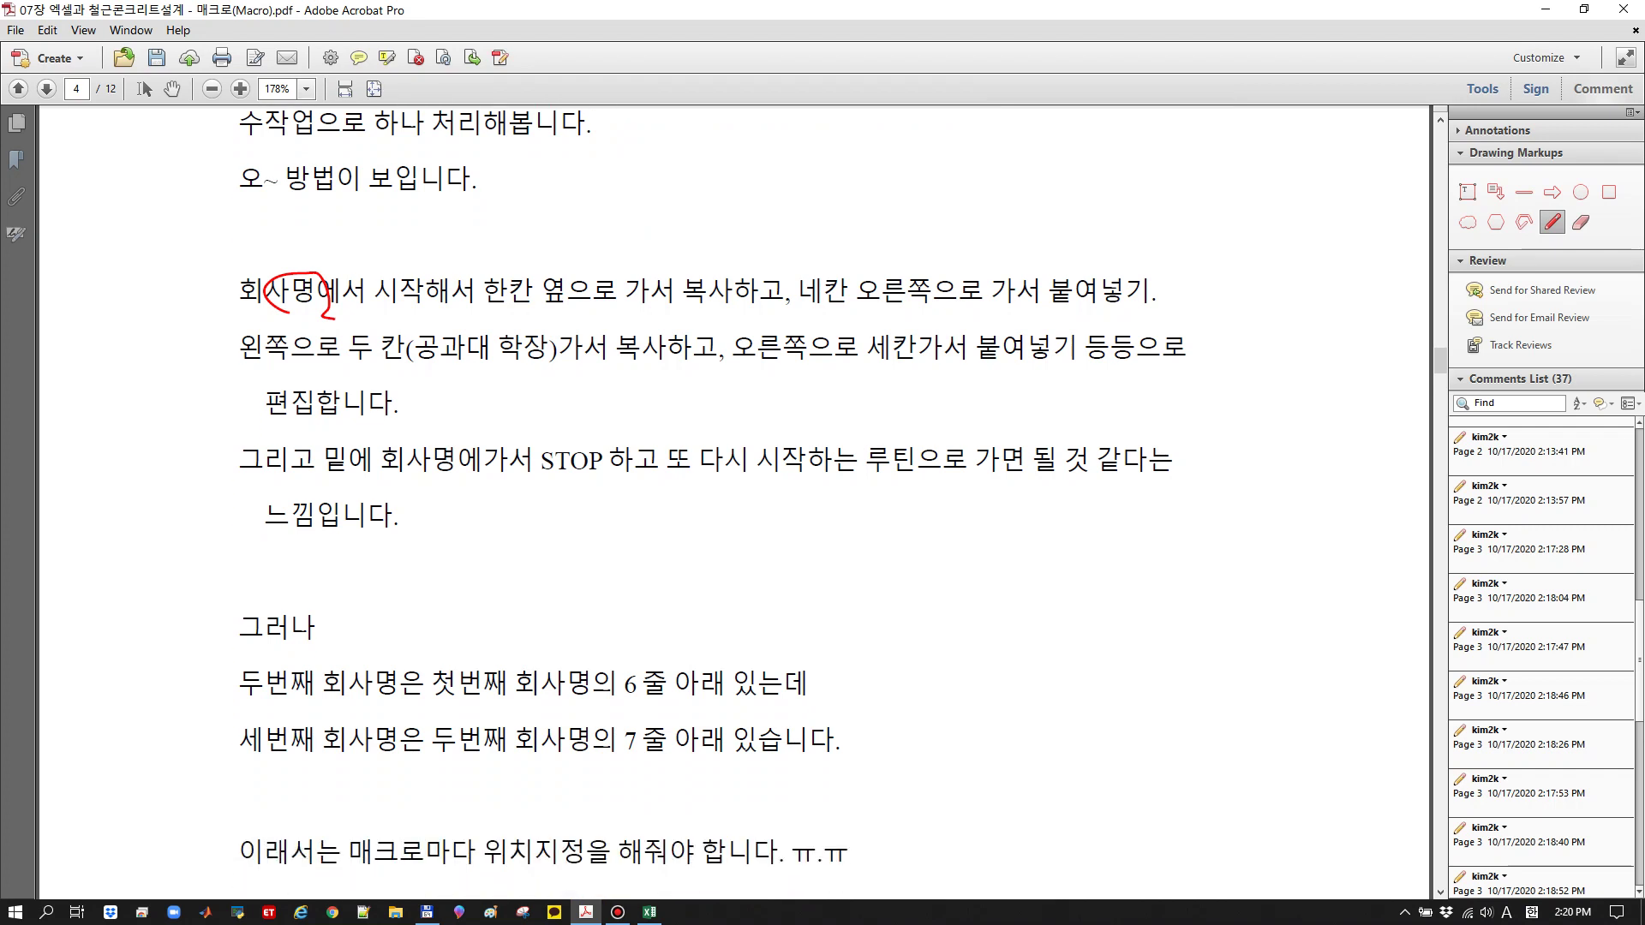
pyautogui.moveTo(567, 373); pyautogui.dragTo(620, 372)
# Read the remarks on the uneven 회사명 row spacing, the find-based approach and the figure on the following page
pyautogui.scroll(-3, 620, 373)
pyautogui.scroll(-3, 735, 497)
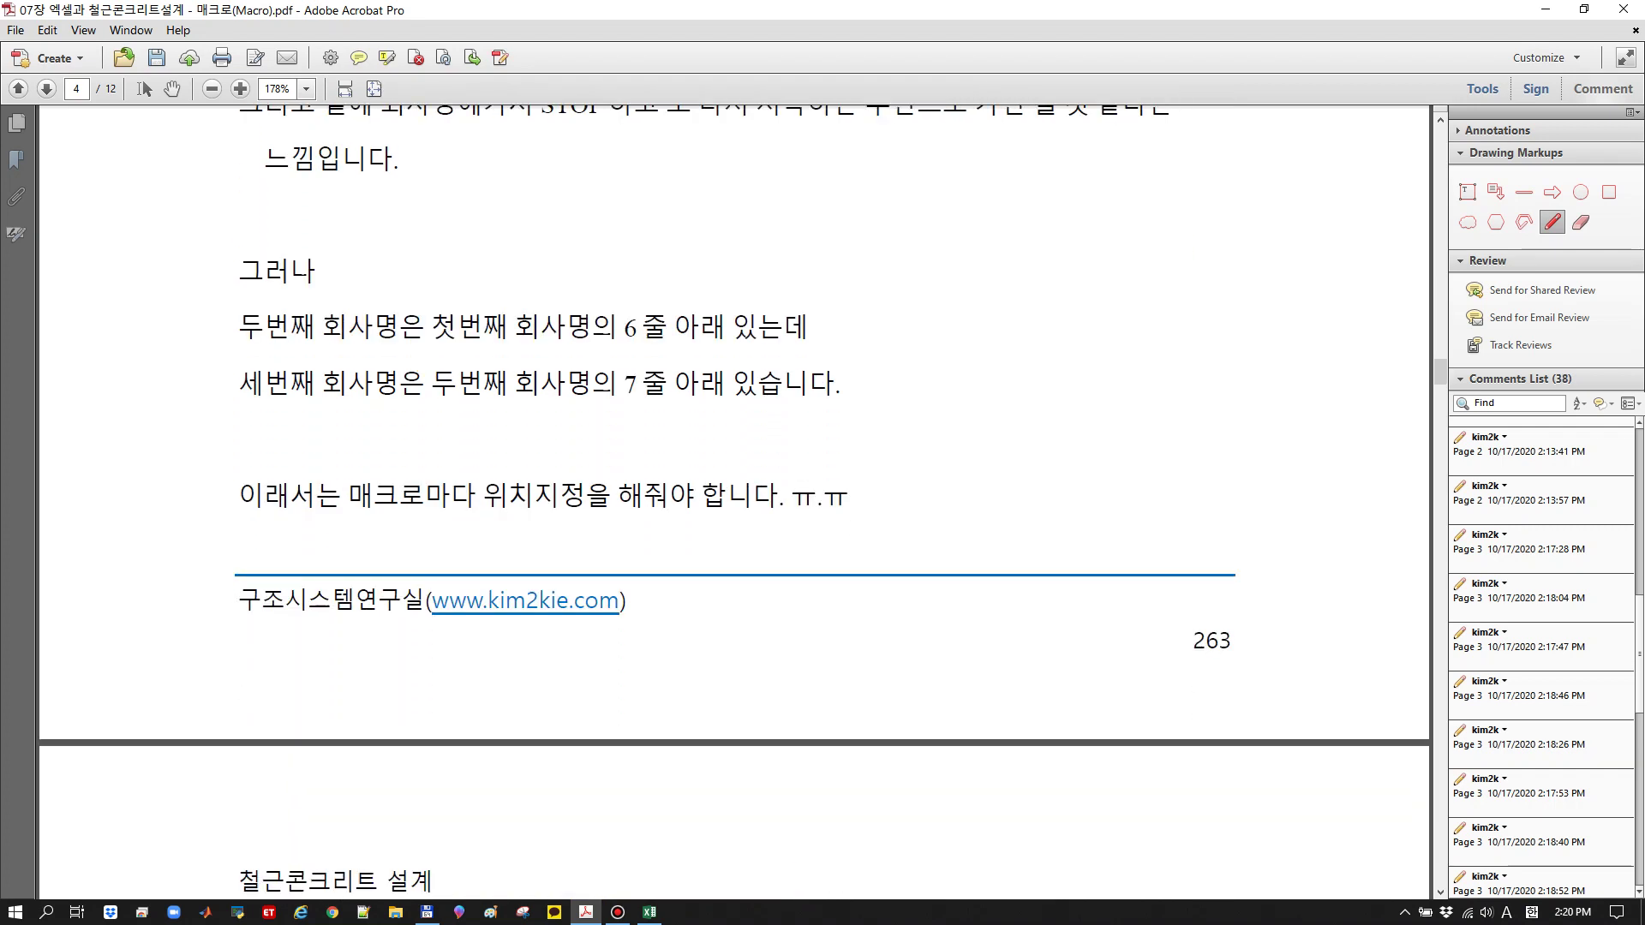
pyautogui.scroll(-2, 735, 497)
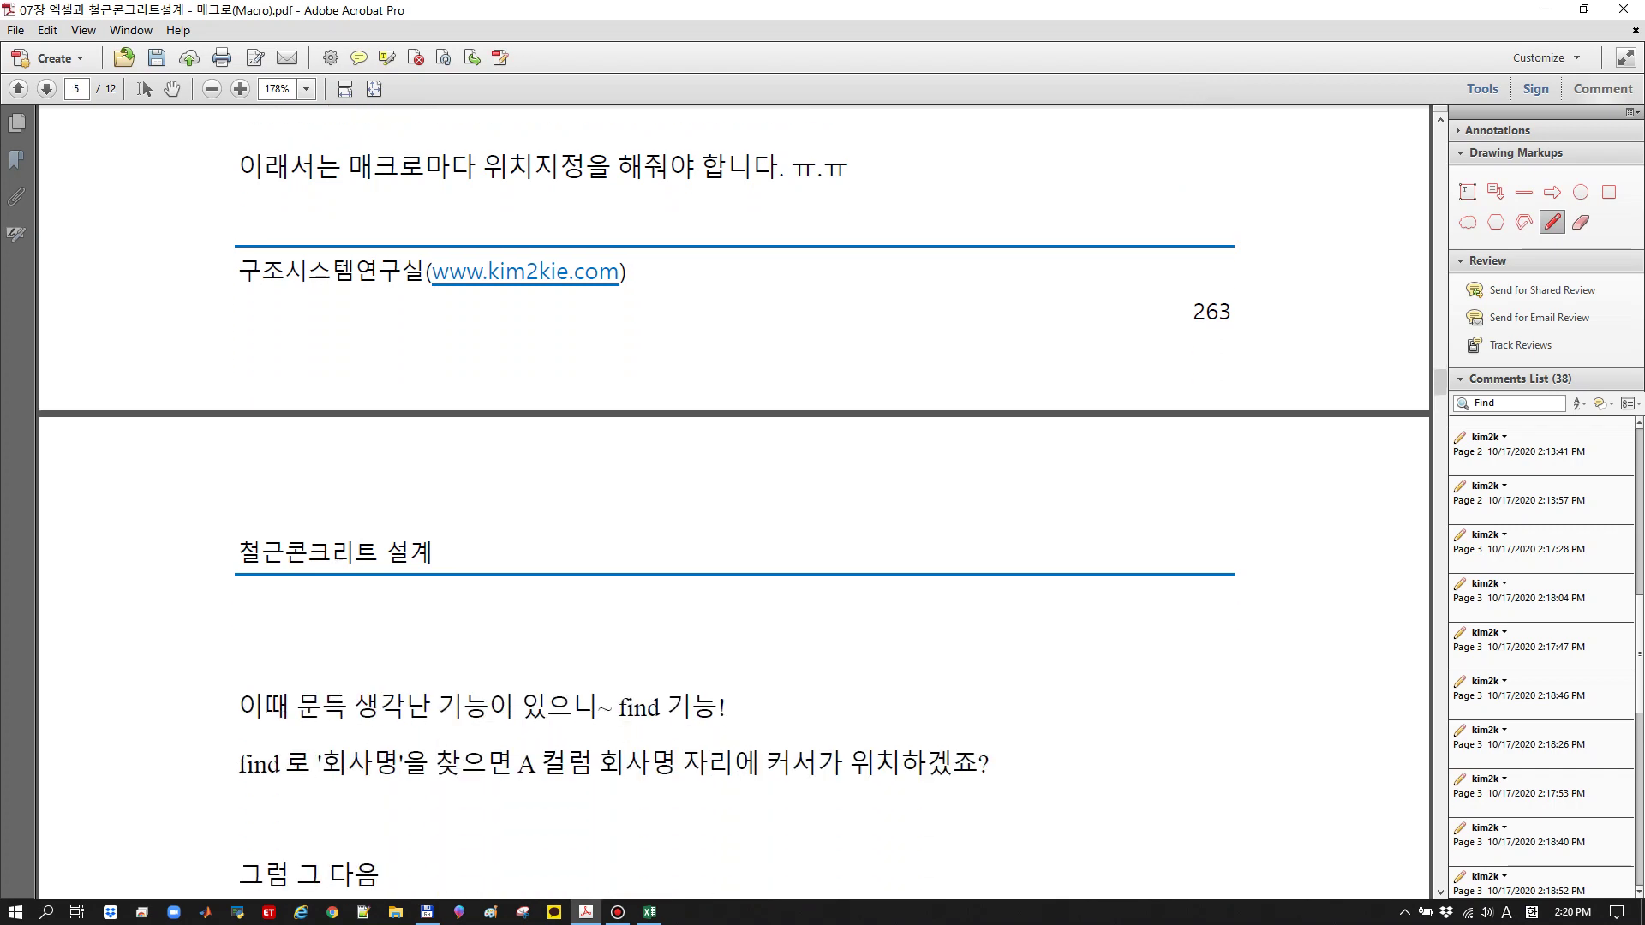
pyautogui.scroll(4, 735, 497)
pyautogui.scroll(5, 733, 497)
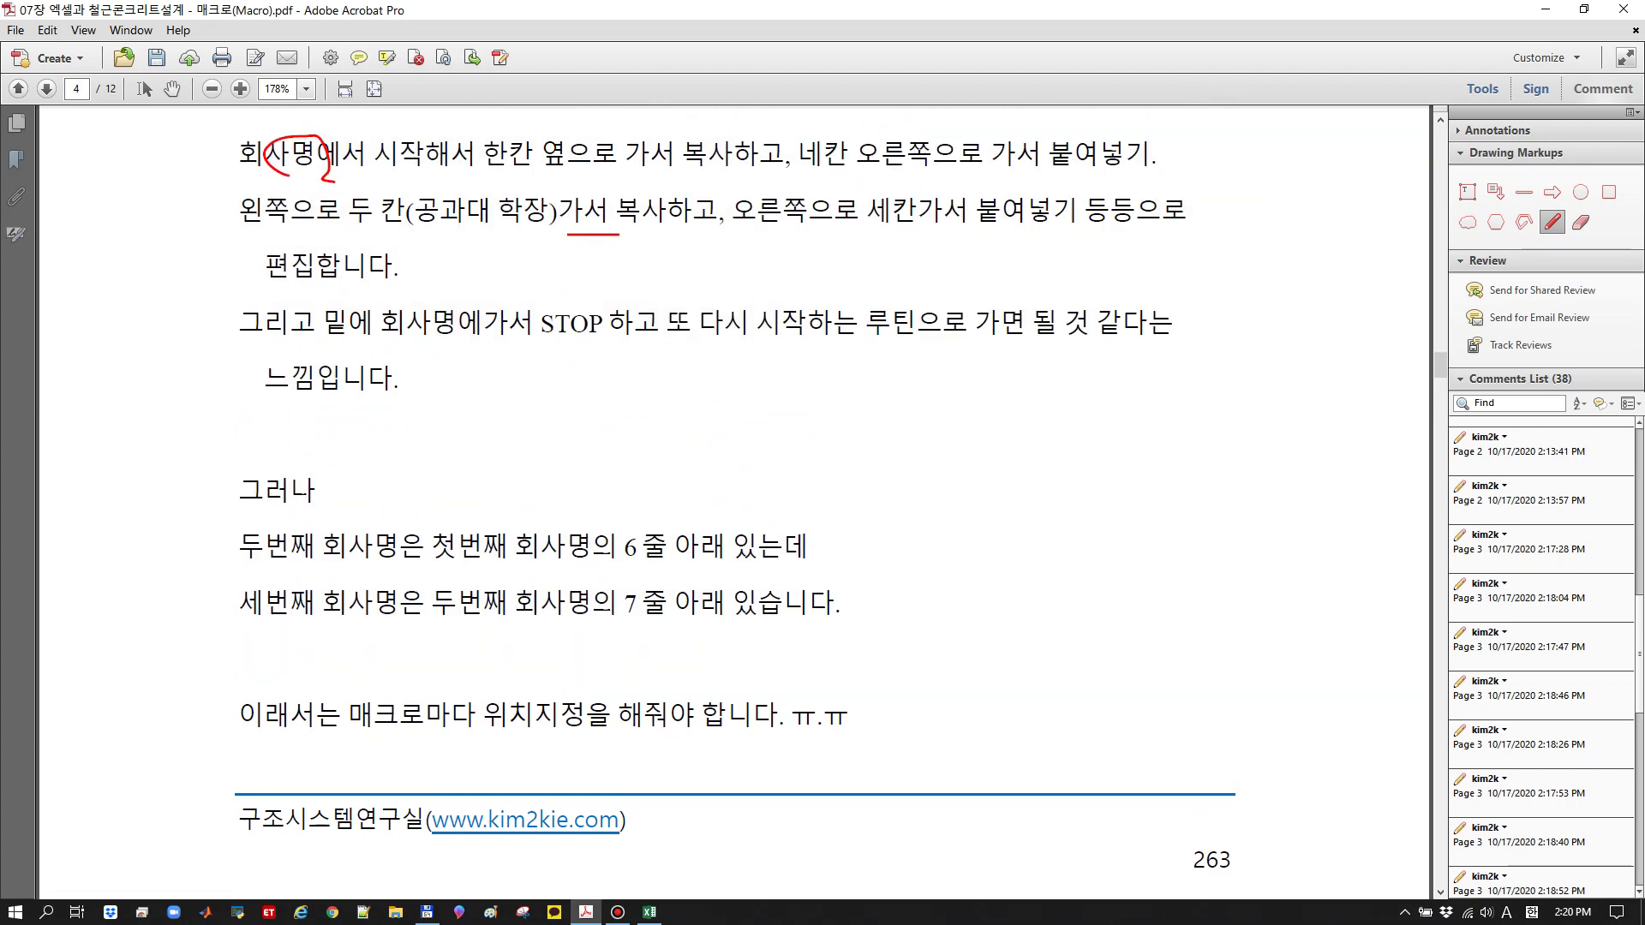
pyautogui.scroll(-7, 735, 497)
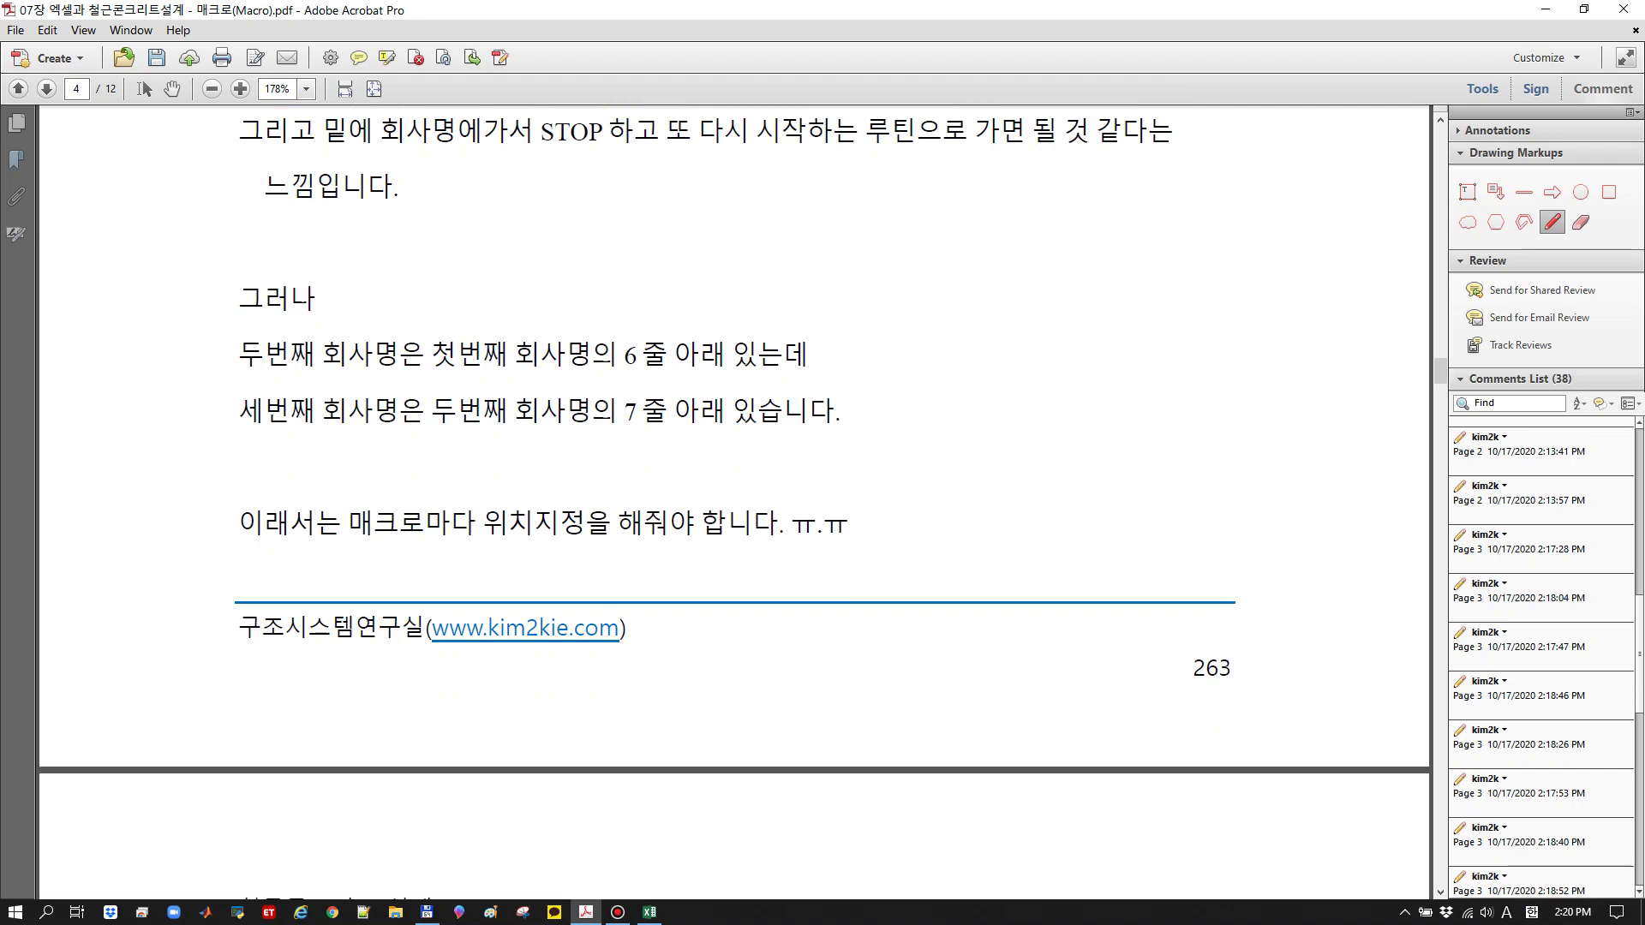
pyautogui.scroll(-6, 735, 496)
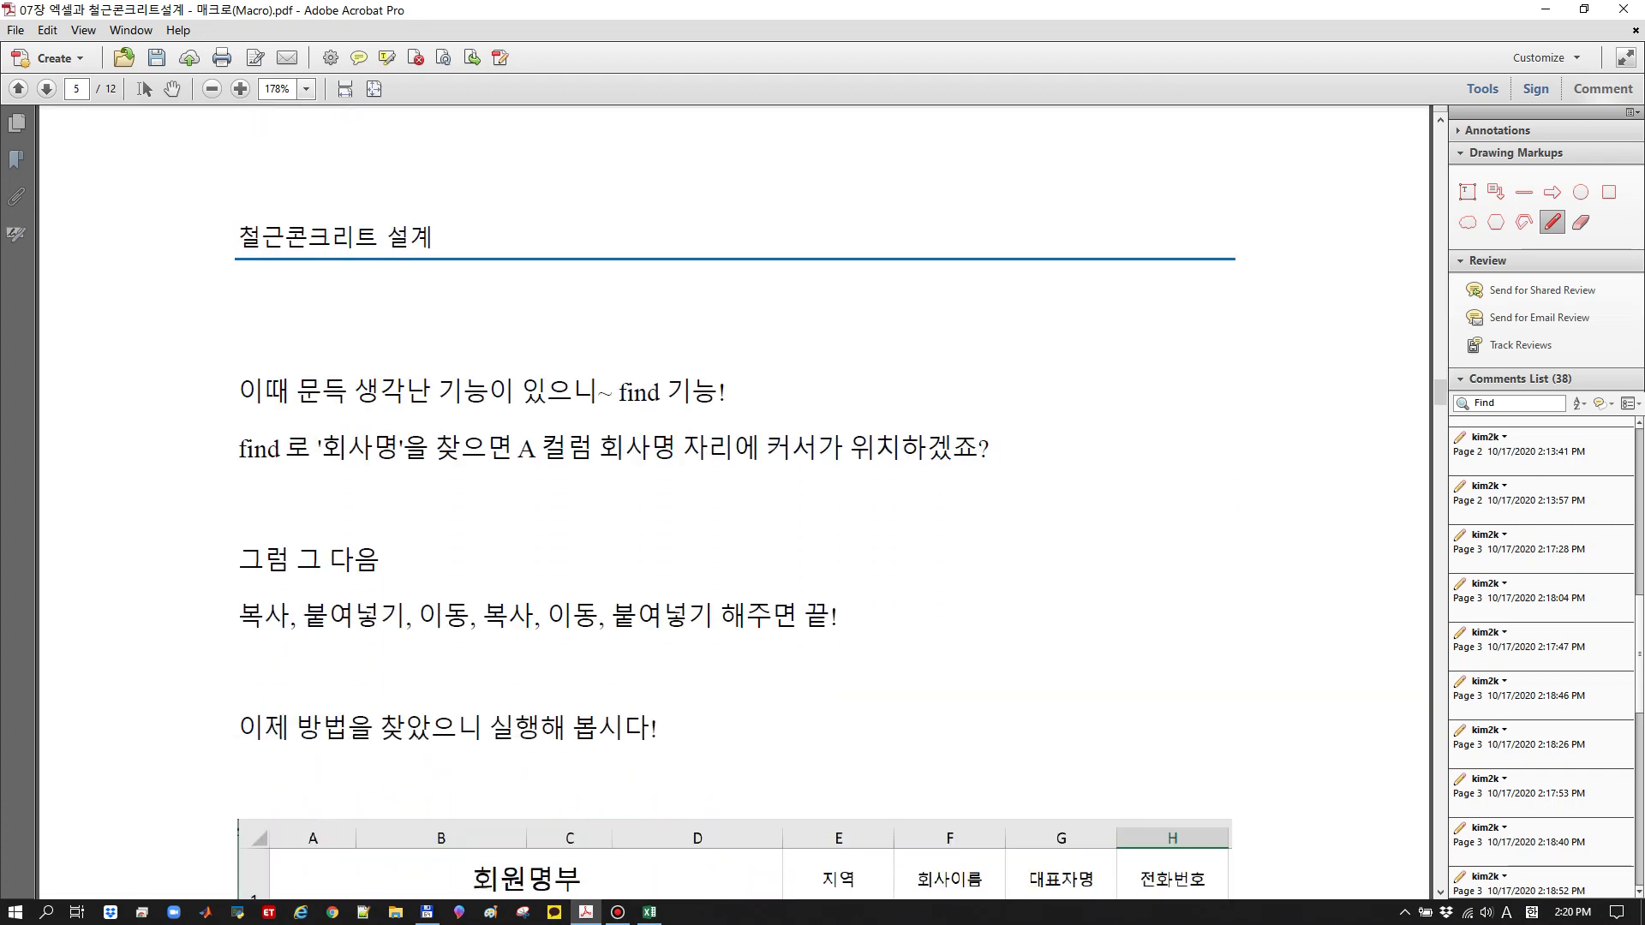
pyautogui.scroll(-1, 735, 496)
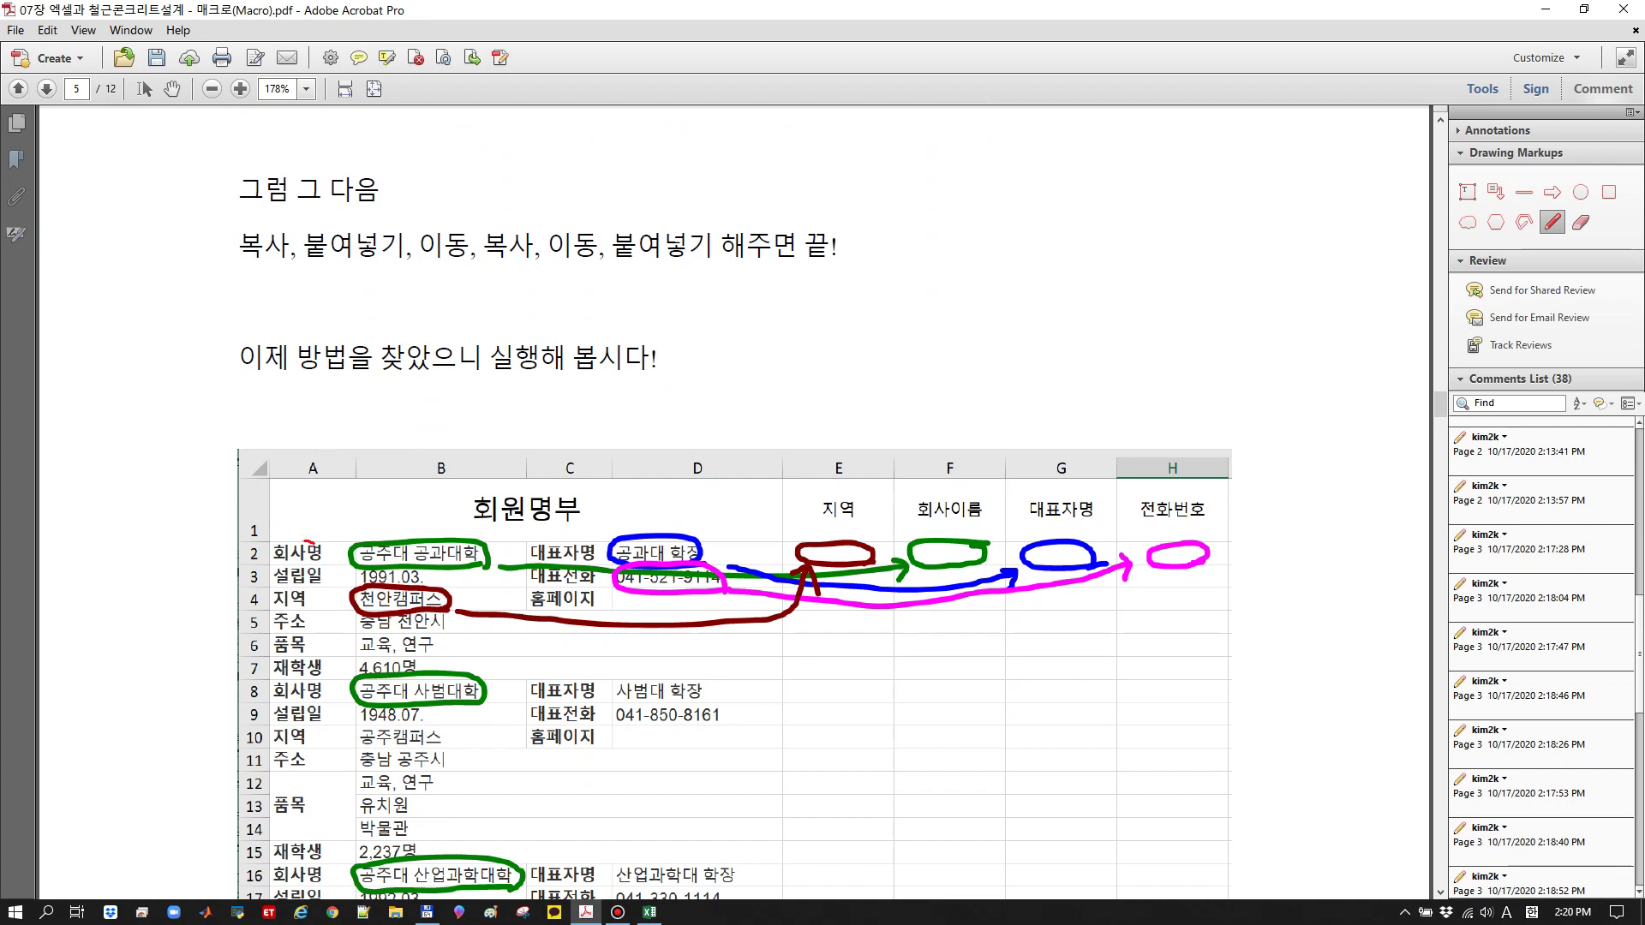
# In the page 5 figure, circle 회사명 in A2 in red and draw hop arrows to B2 and across to F2
pyautogui.moveTo(304, 540)
pyautogui.mouseDown()
pyautogui.moveTo(273, 544)
pyautogui.moveTo(314, 572)
pyautogui.moveTo(336, 544)
pyautogui.moveTo(309, 542)
pyautogui.mouseUp()
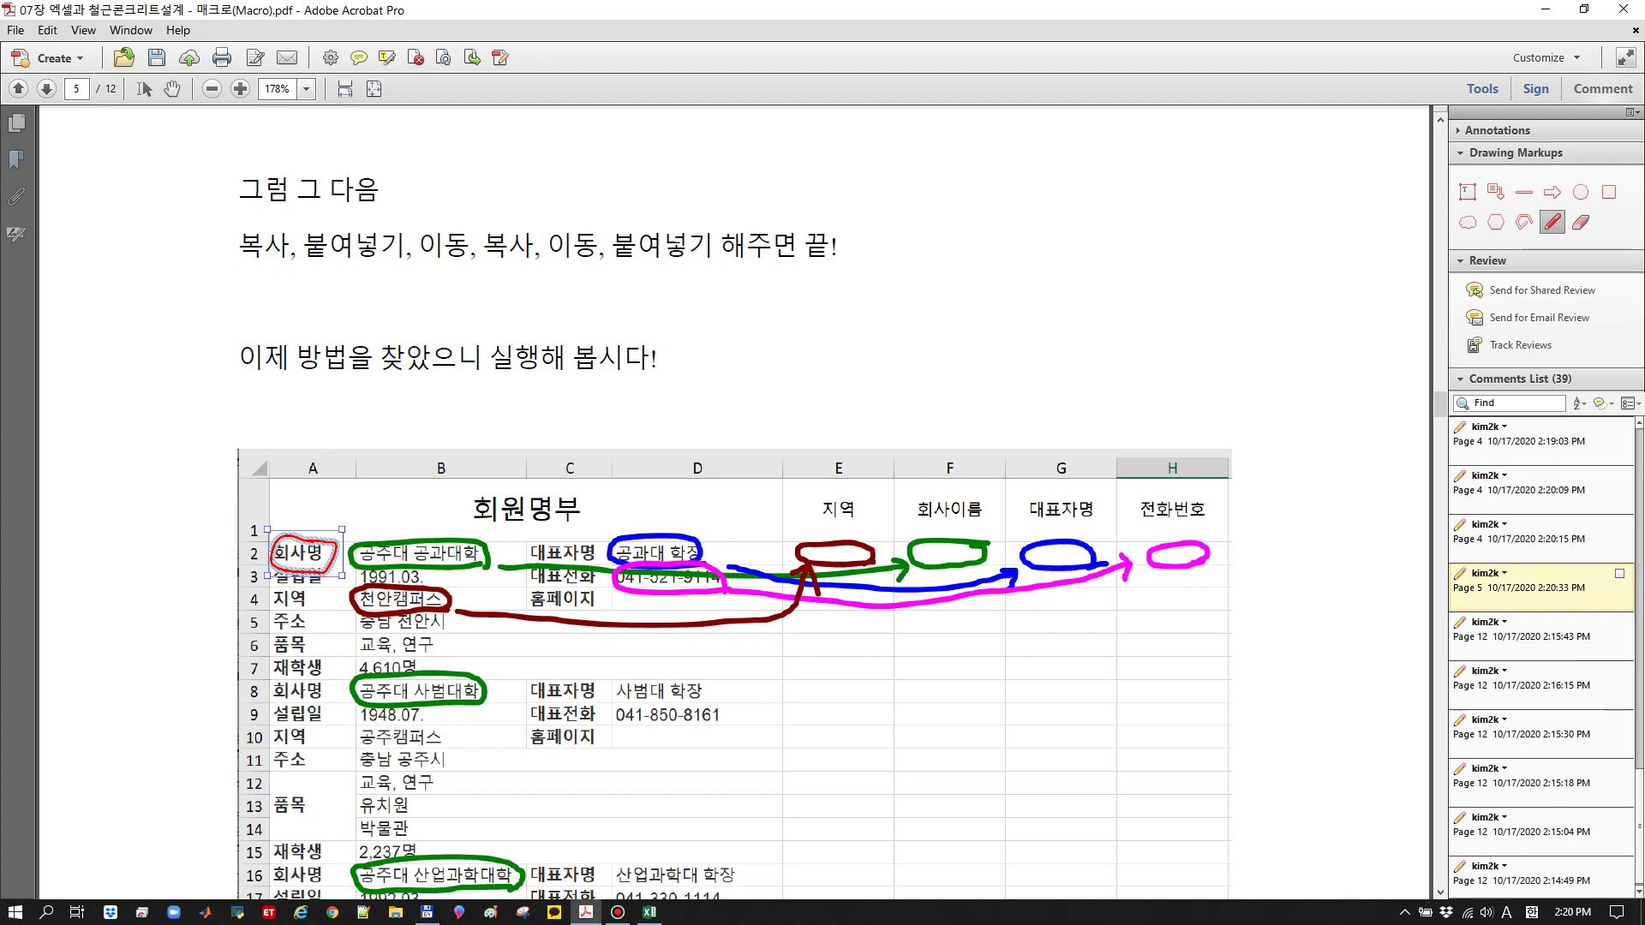
pyautogui.moveTo(337, 526)
pyautogui.mouseDown()
pyautogui.moveTo(361, 516)
pyautogui.moveTo(397, 548)
pyautogui.mouseUp()
pyautogui.scroll(3, 396, 548)
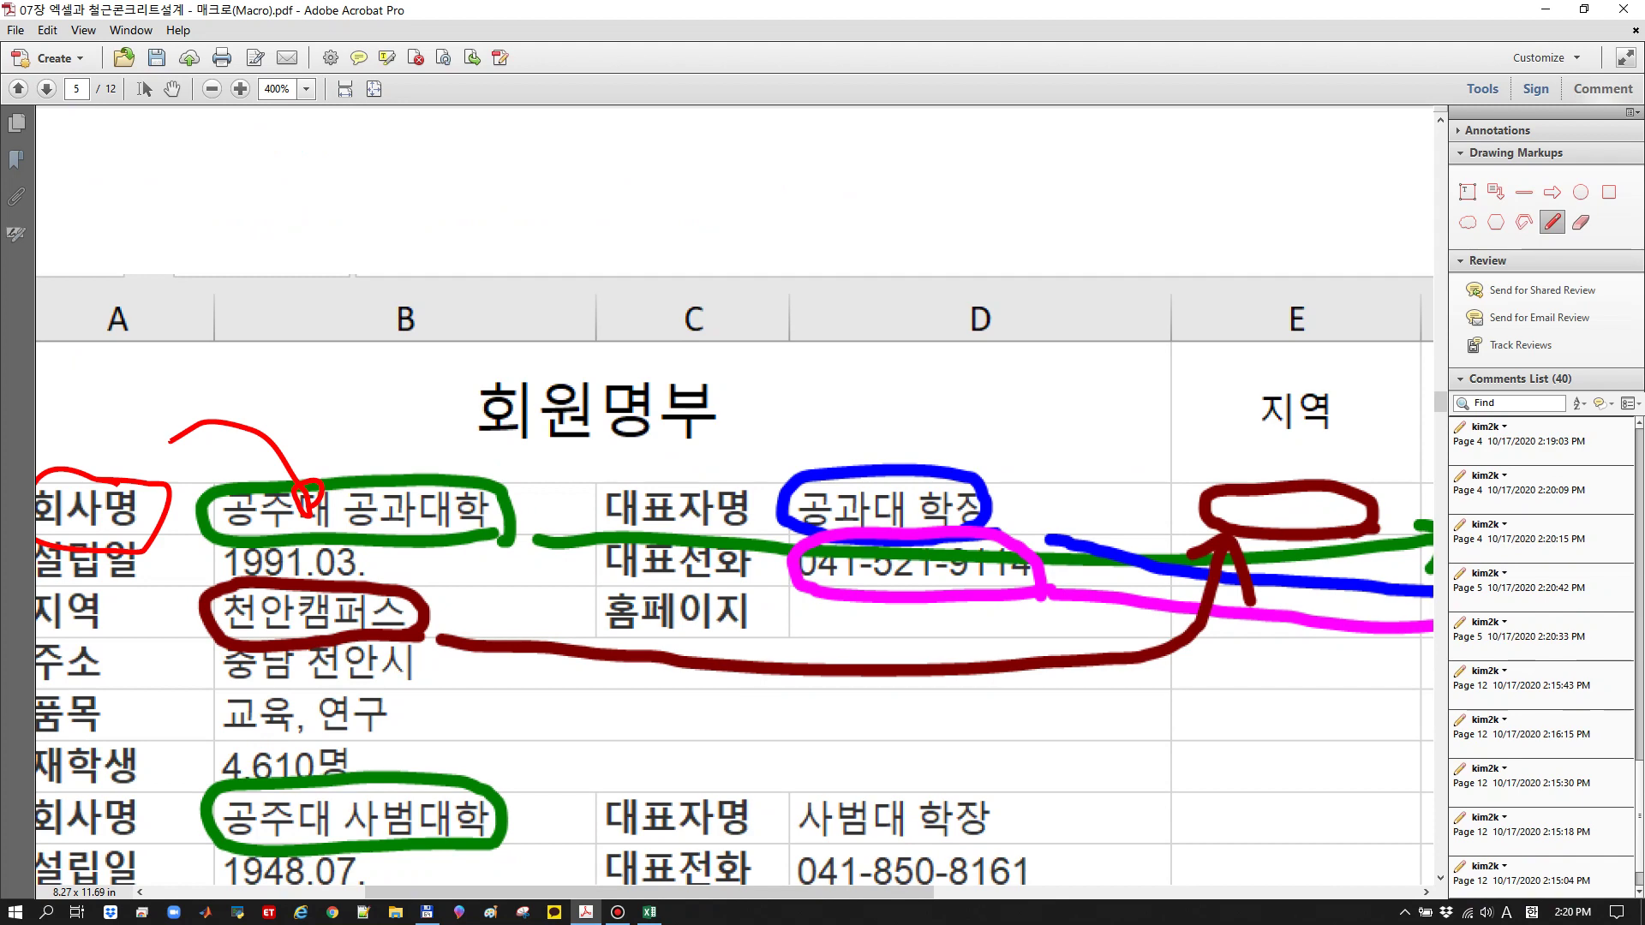
pyautogui.scroll(-3, 610, 556)
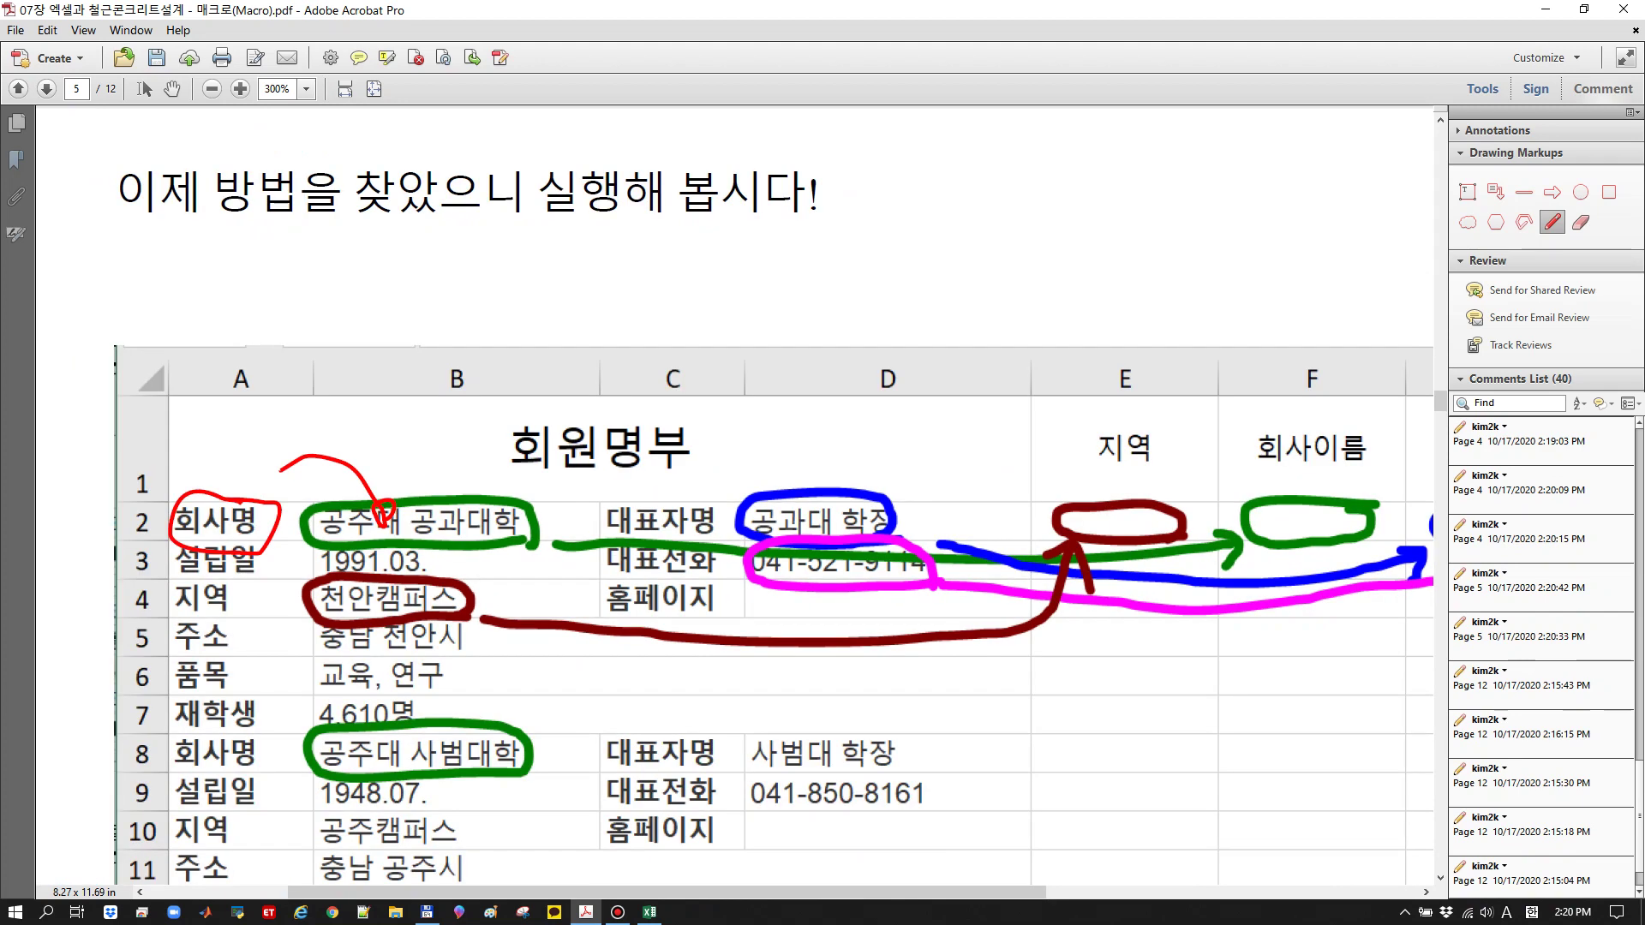
pyautogui.moveTo(549, 493)
pyautogui.mouseDown()
pyautogui.moveTo(938, 493)
pyautogui.moveTo(1197, 447)
pyautogui.moveTo(1319, 492)
pyautogui.moveTo(1330, 470)
pyautogui.mouseUp()
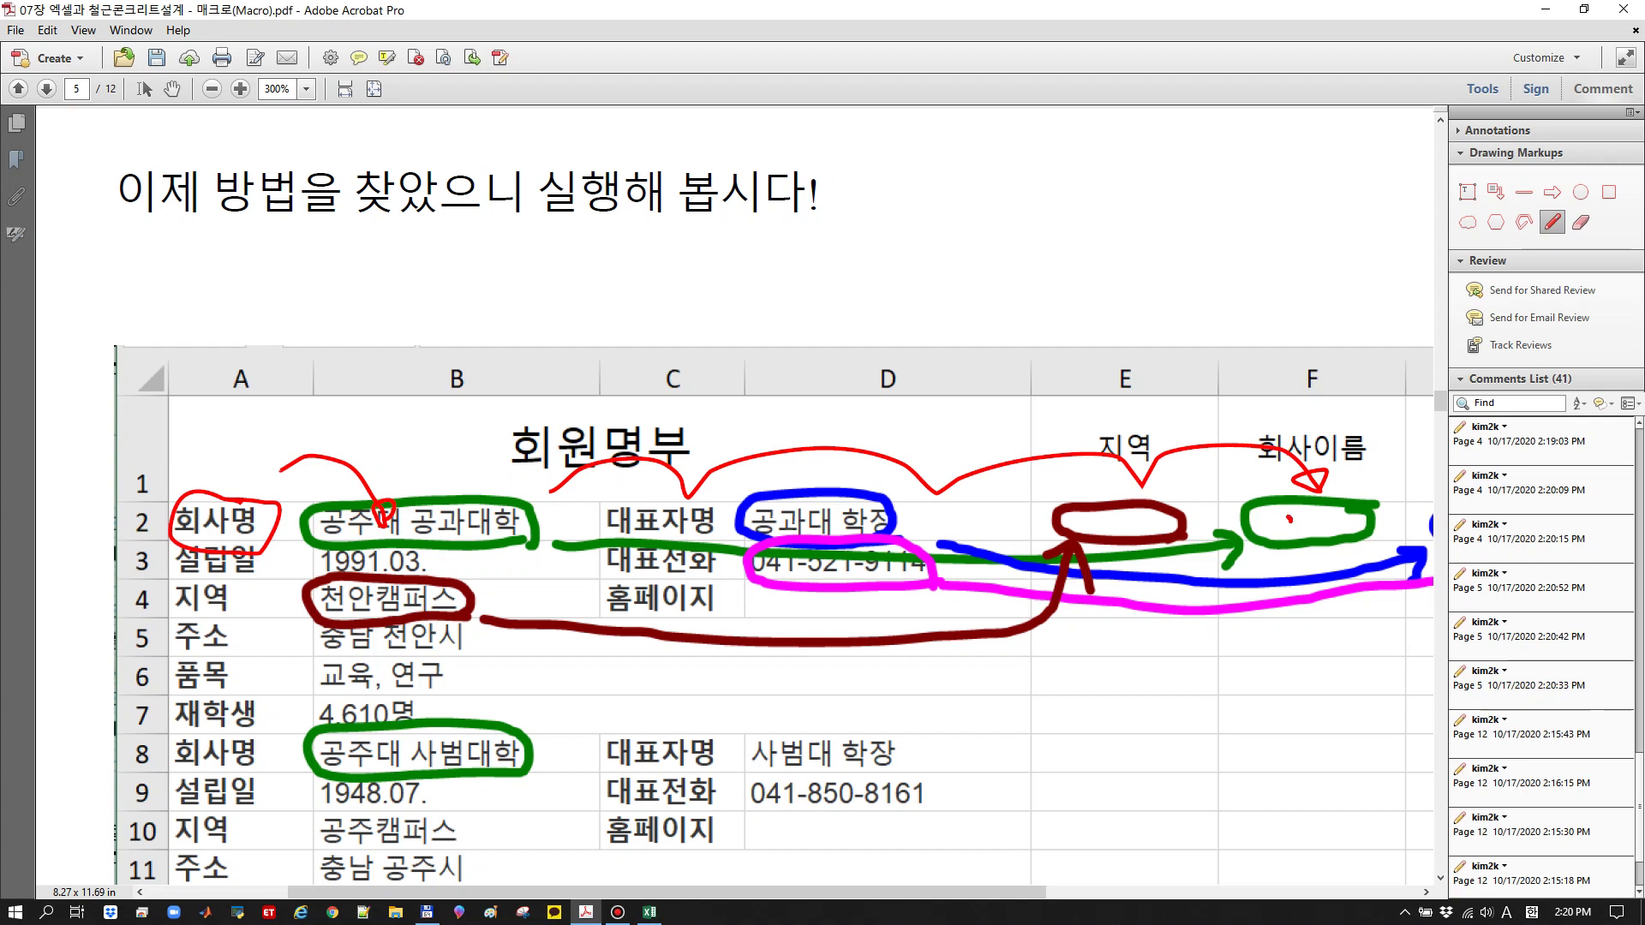
pyautogui.moveTo(1289, 519)
pyautogui.mouseDown()
pyautogui.moveTo(959, 501)
pyautogui.moveTo(776, 463)
pyautogui.moveTo(665, 516)
pyautogui.moveTo(408, 495)
pyautogui.mouseUp()
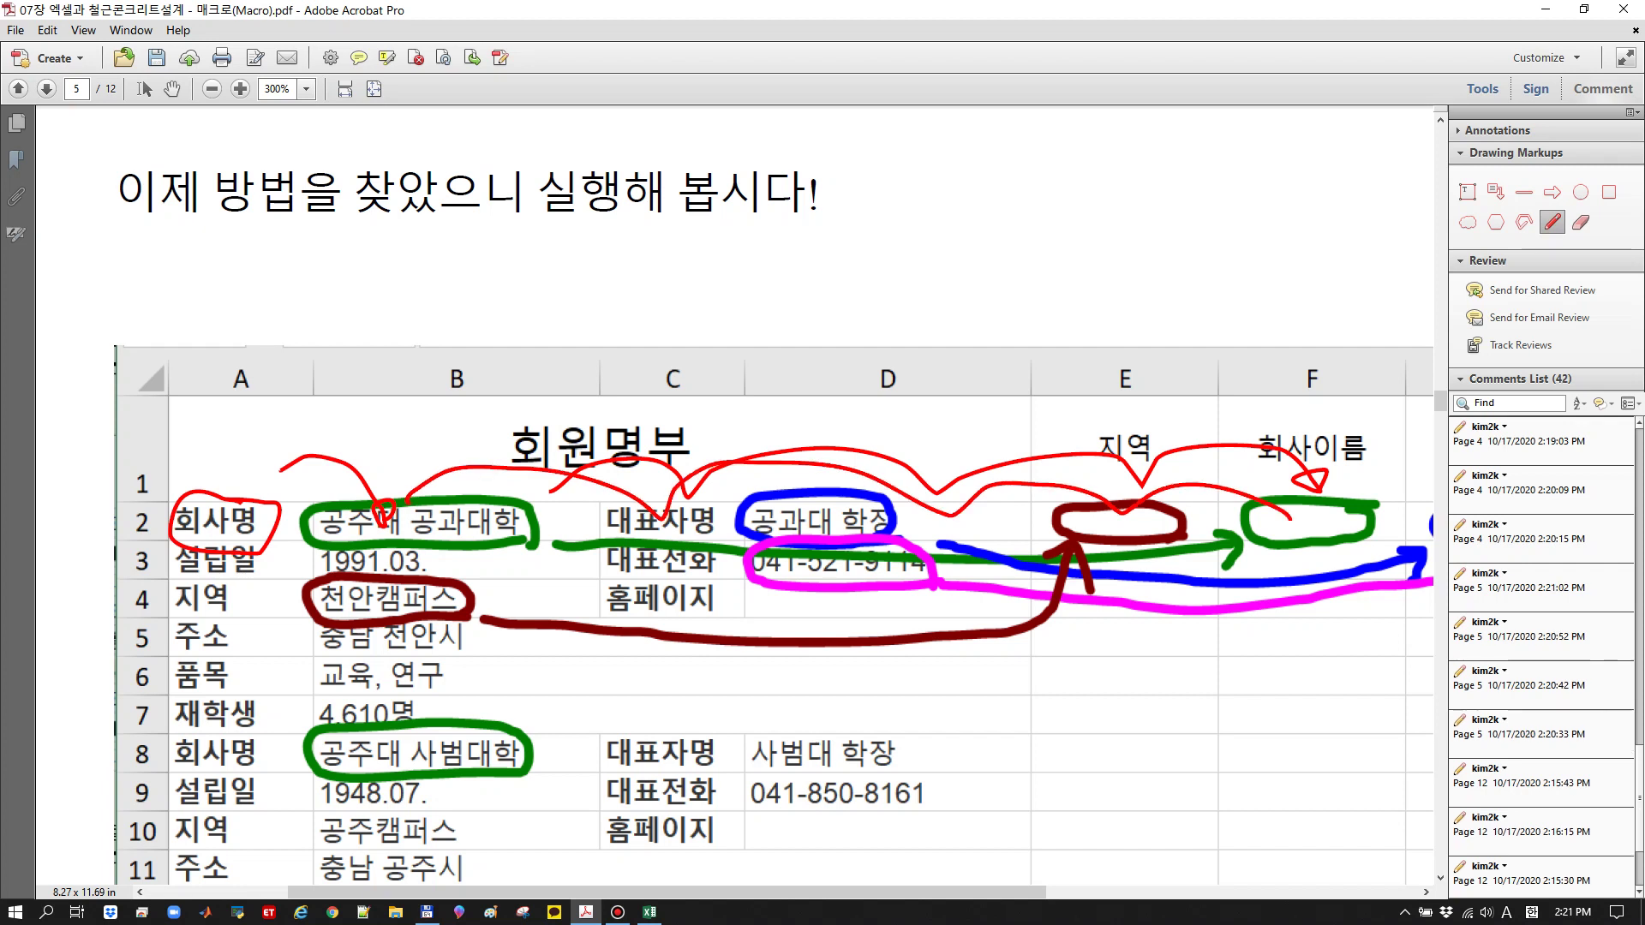
pyautogui.click(445, 472)
pyautogui.press('Delete')
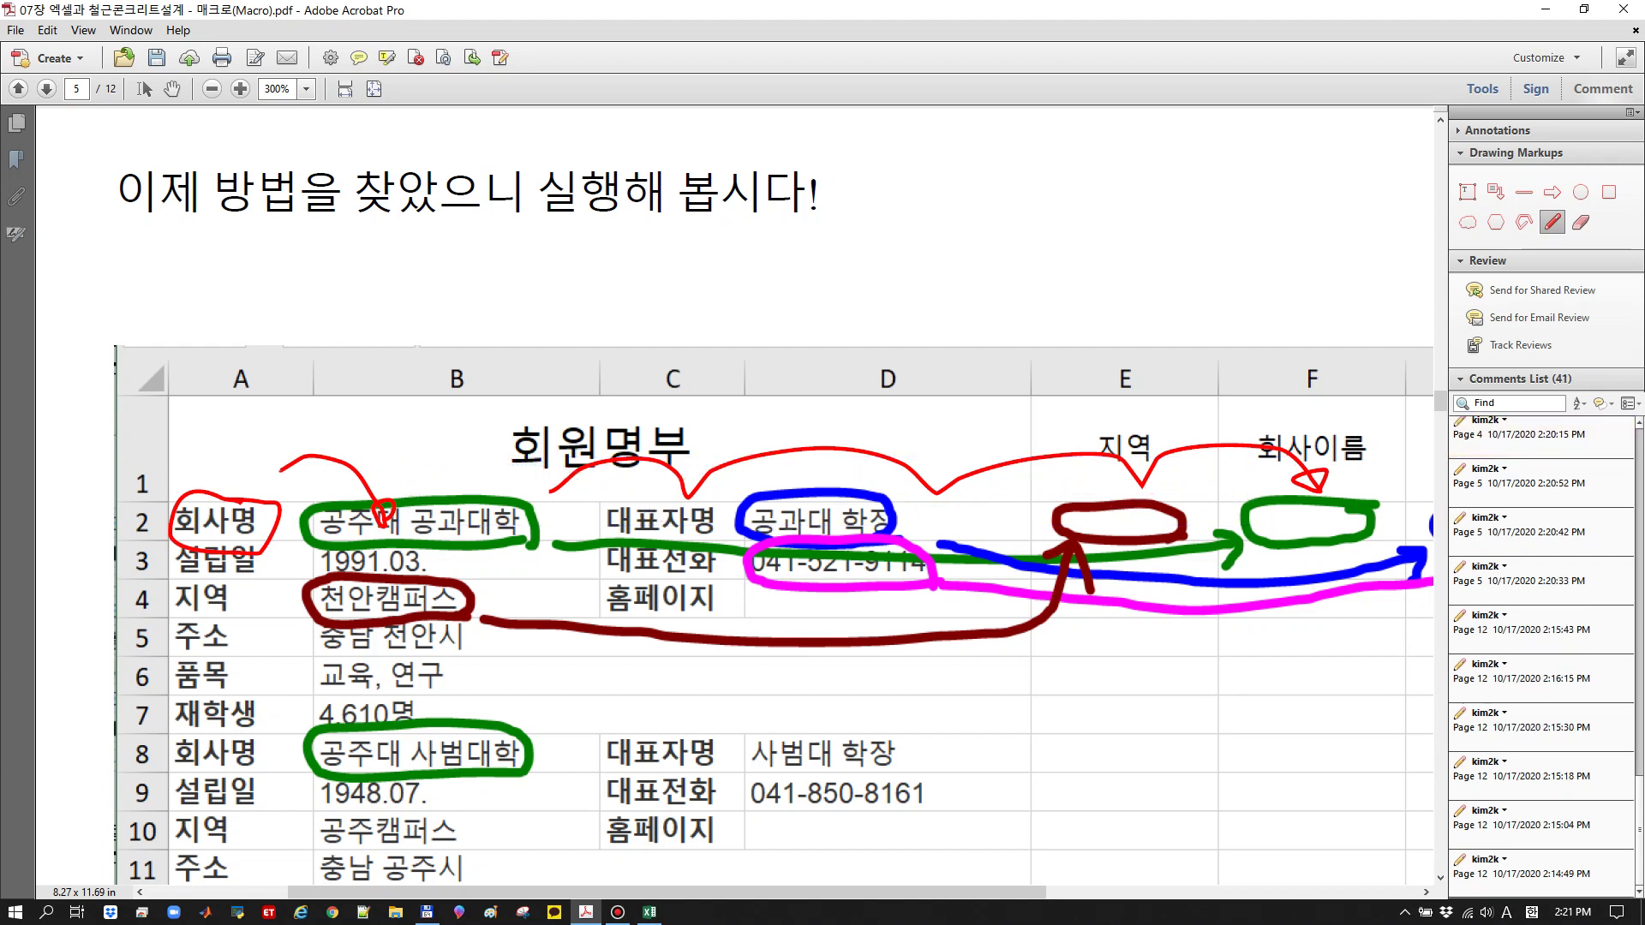
# Draw red hop curves in the figure from F2 back to D2, from D2 to G2, and from beside B4 to E2
pyautogui.moveTo(1306, 524)
pyautogui.mouseDown()
pyautogui.moveTo(1180, 473)
pyautogui.moveTo(891, 503)
pyautogui.mouseUp()
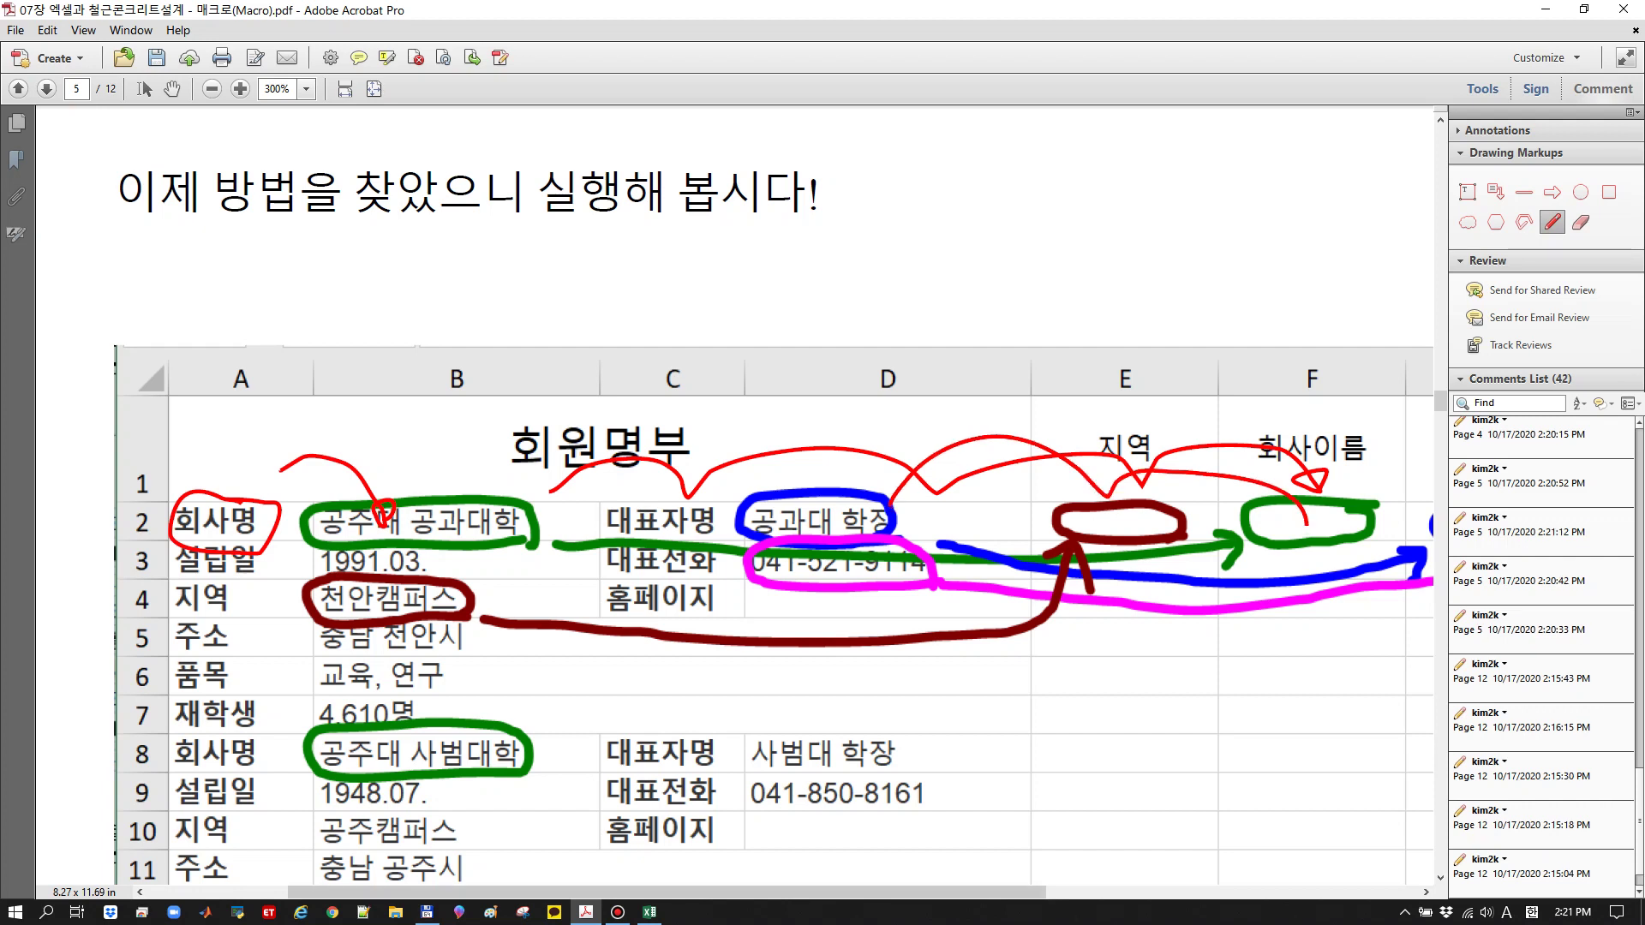
pyautogui.hscroll(2, 737, 531)
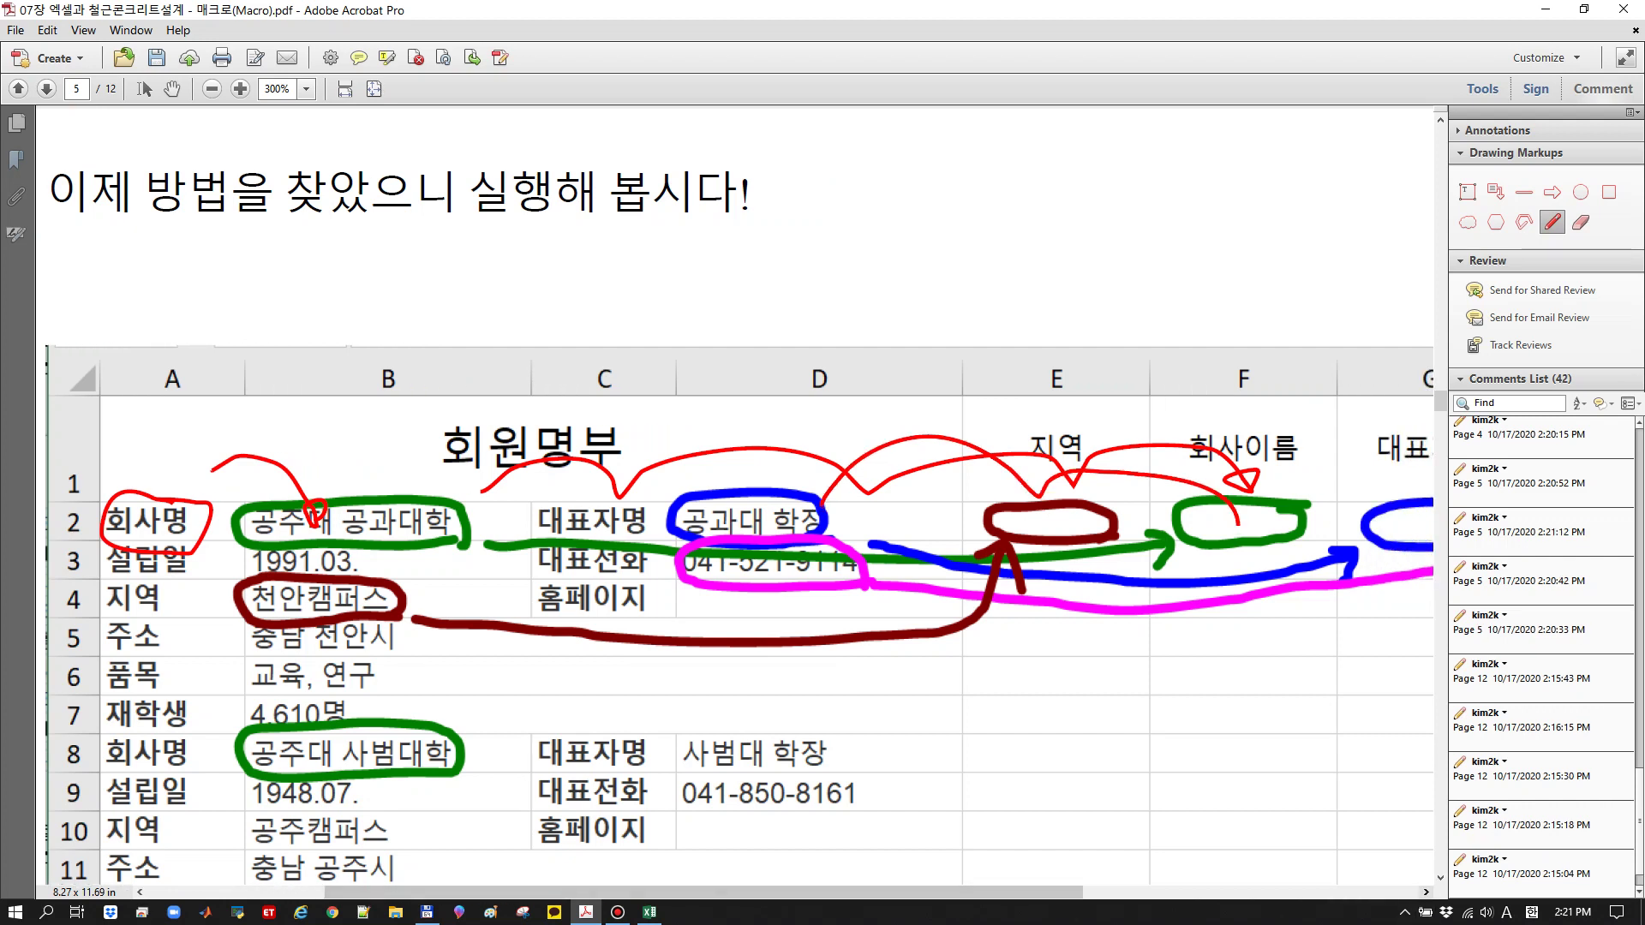
pyautogui.moveTo(768, 522)
pyautogui.mouseDown()
pyautogui.moveTo(1229, 566)
pyautogui.moveTo(1370, 557)
pyautogui.moveTo(1401, 532)
pyautogui.mouseUp()
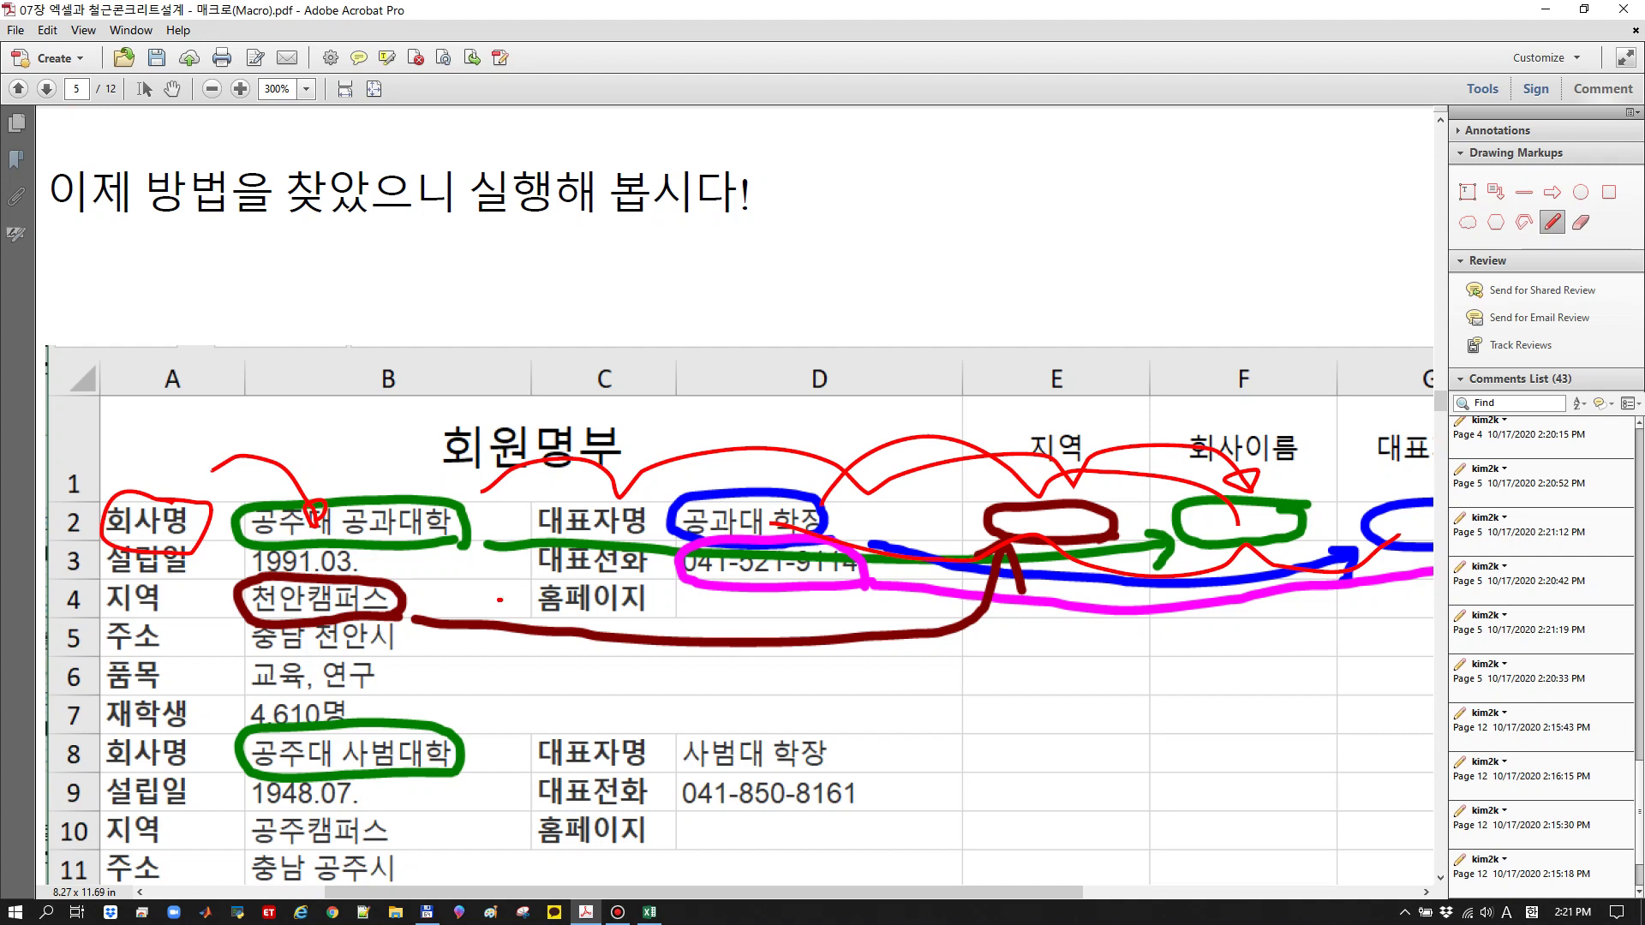
pyautogui.moveTo(500, 600)
pyautogui.mouseDown()
pyautogui.moveTo(1056, 627)
pyautogui.moveTo(1116, 555)
pyautogui.moveTo(1099, 517)
pyautogui.mouseUp()
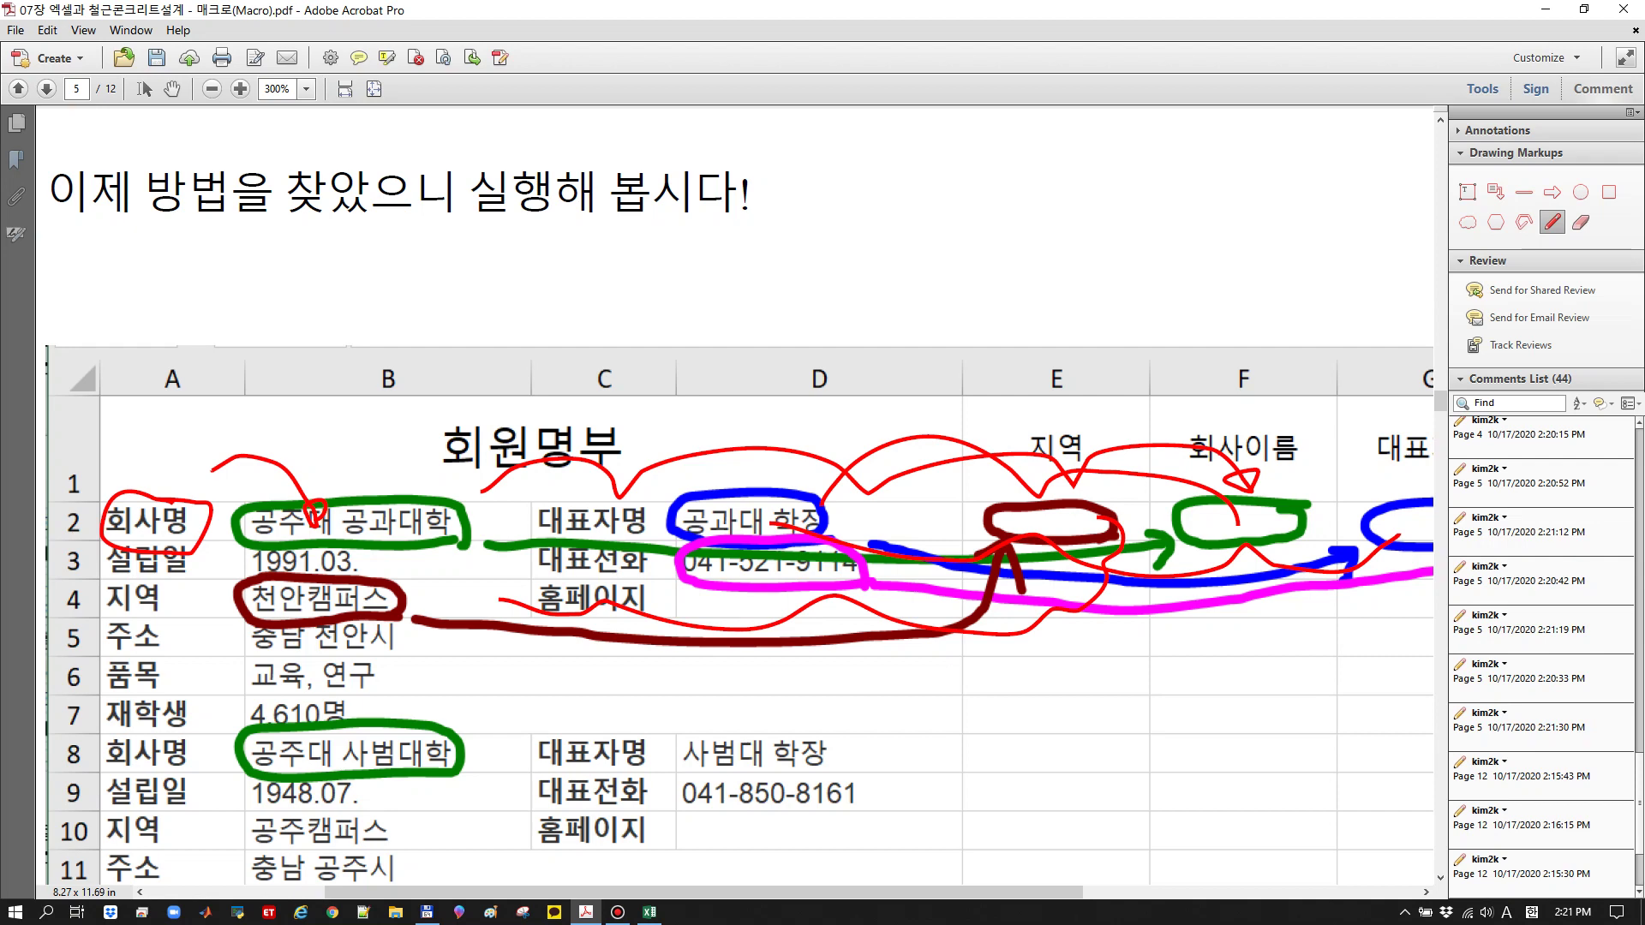
# Compare the annotated Figure 7.2.2 with the Excel sheet and read on to section 7.3 on recording macros with relative references
pyautogui.scroll(-1, 1099, 517)
pyautogui.moveTo(704, 893); pyautogui.dragTo(581, 893)
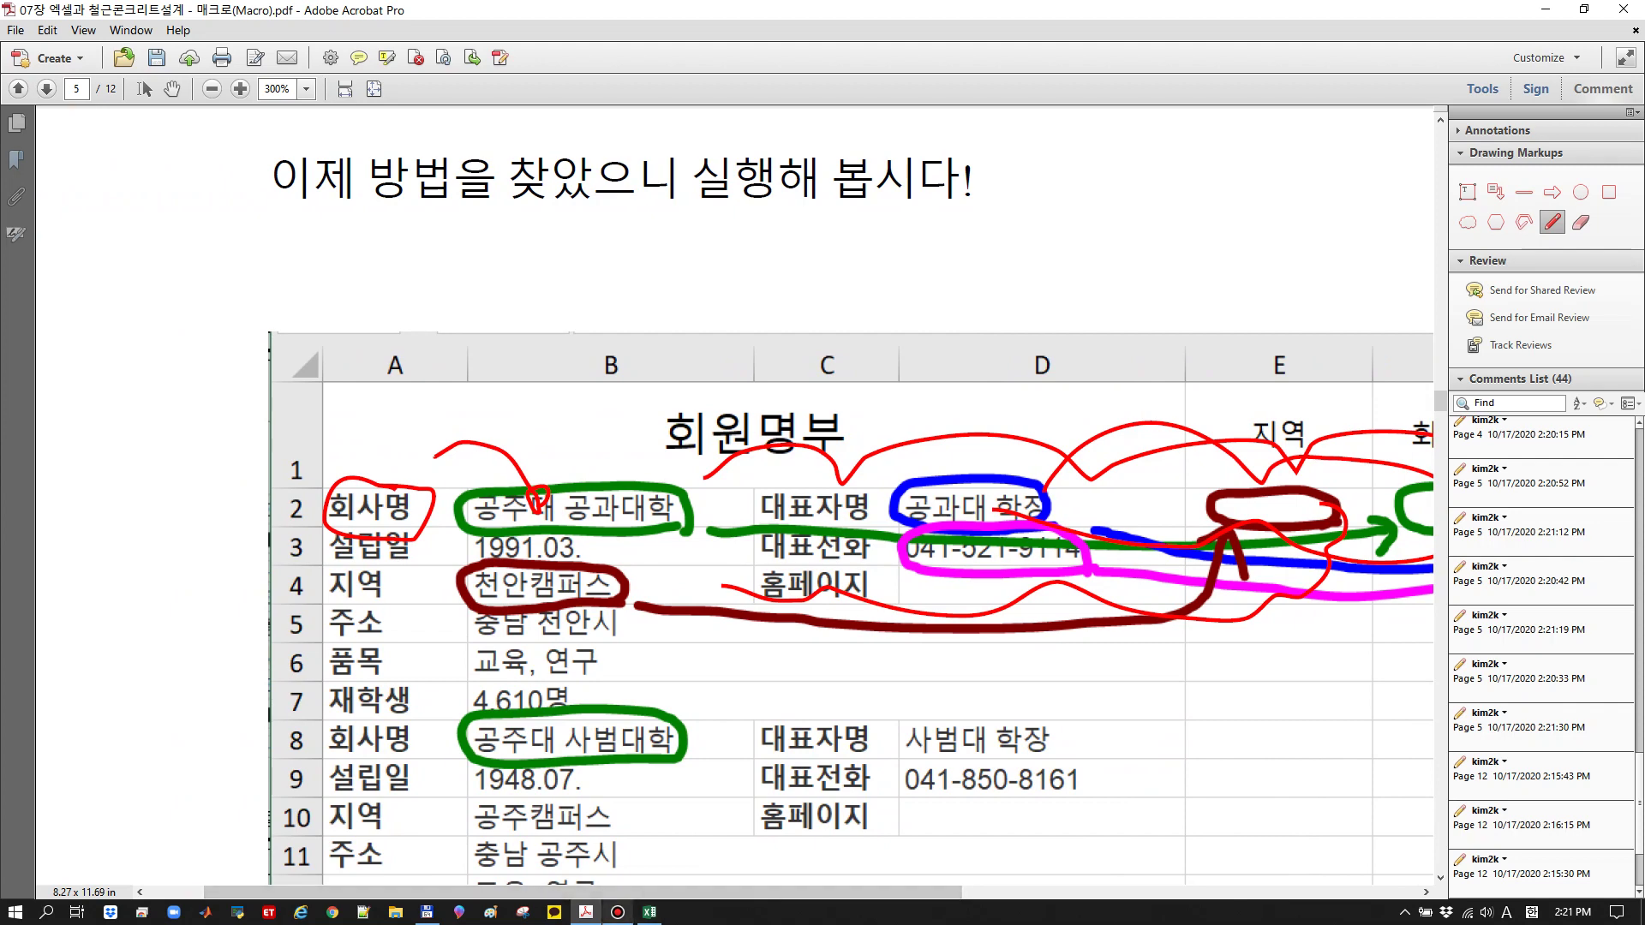
pyautogui.hotkey('alt', 'Tab')
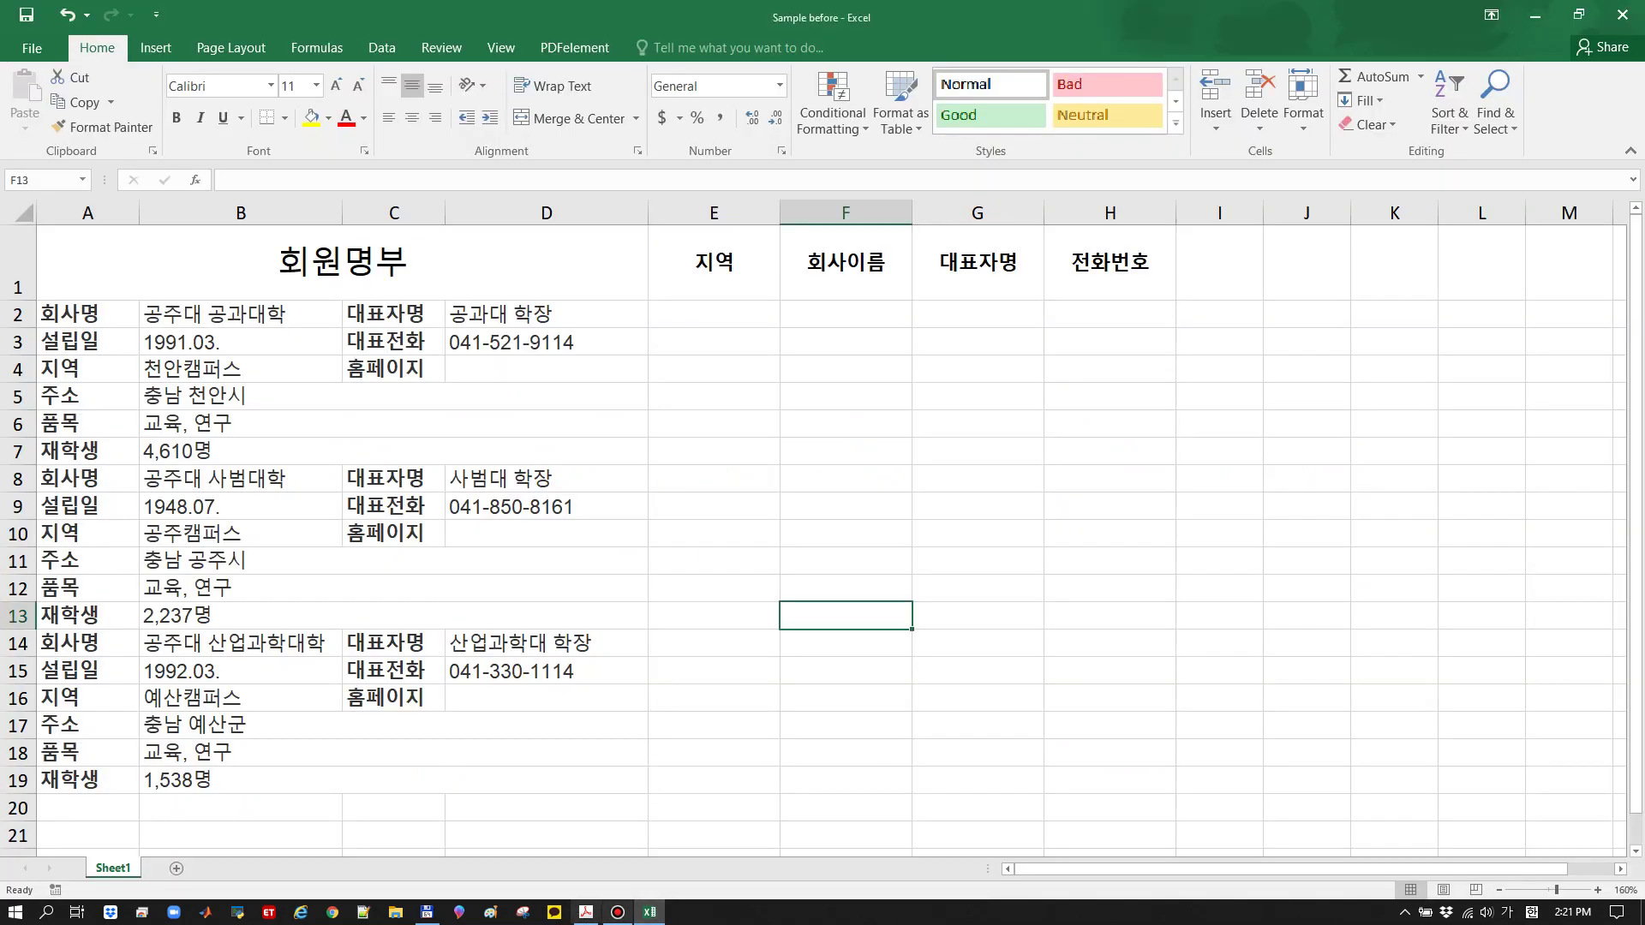
pyautogui.hotkey('alt', 'Tab')
pyautogui.keyDown('ctrl'); pyautogui.scroll(-5, 736, 497); pyautogui.keyUp('ctrl')
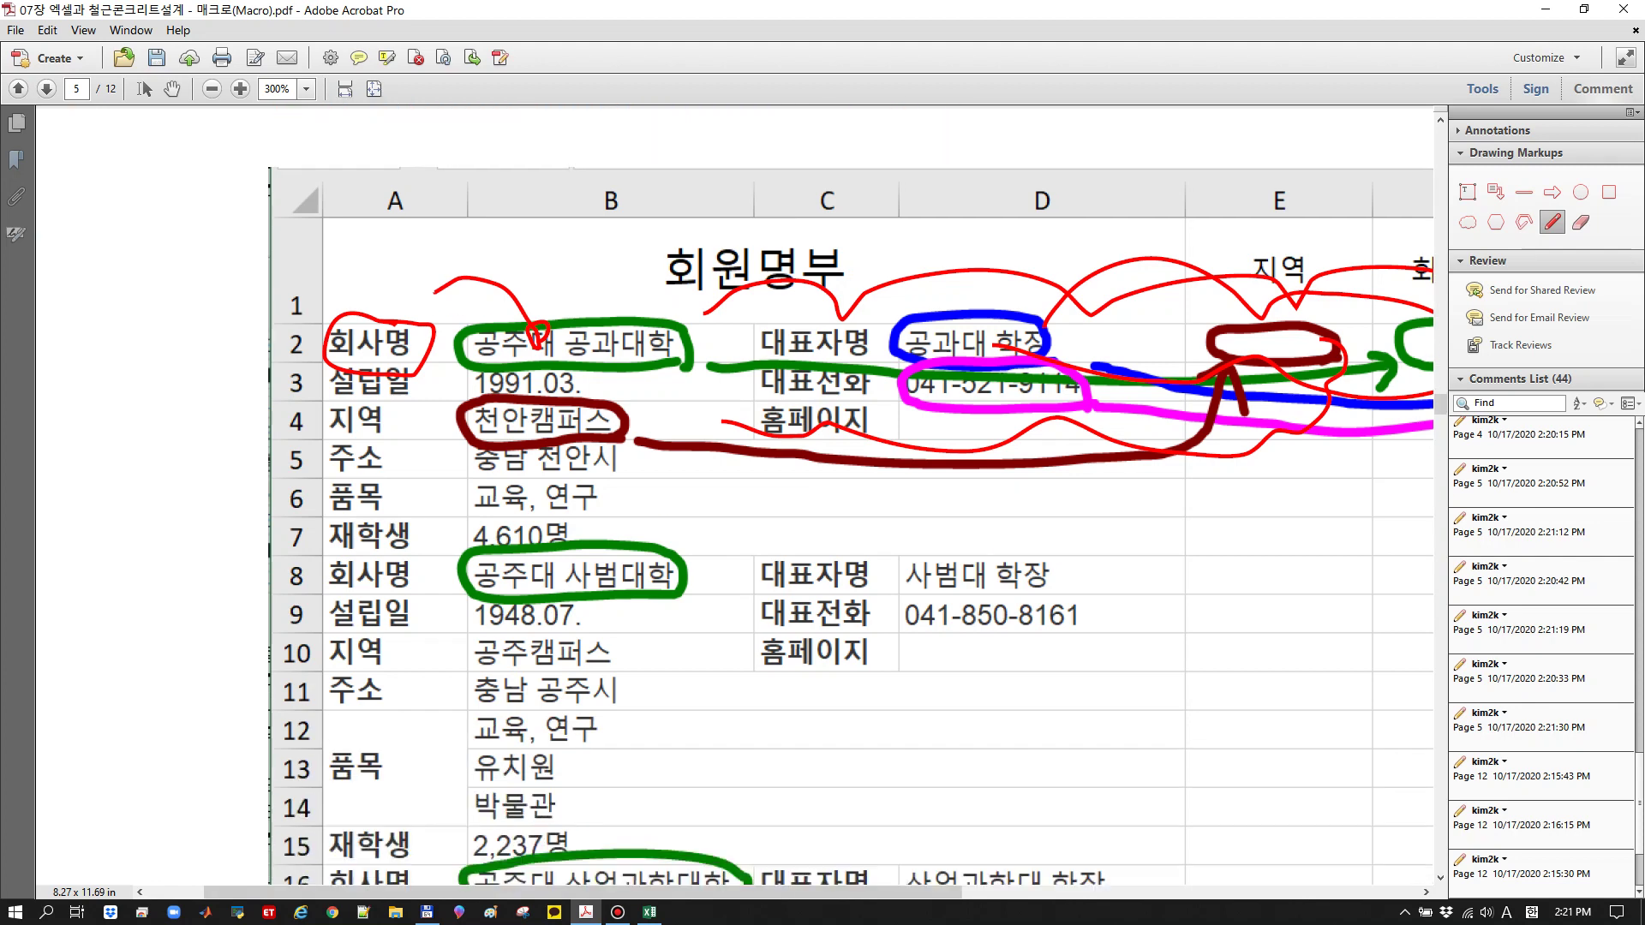
pyautogui.scroll(-10, 736, 497)
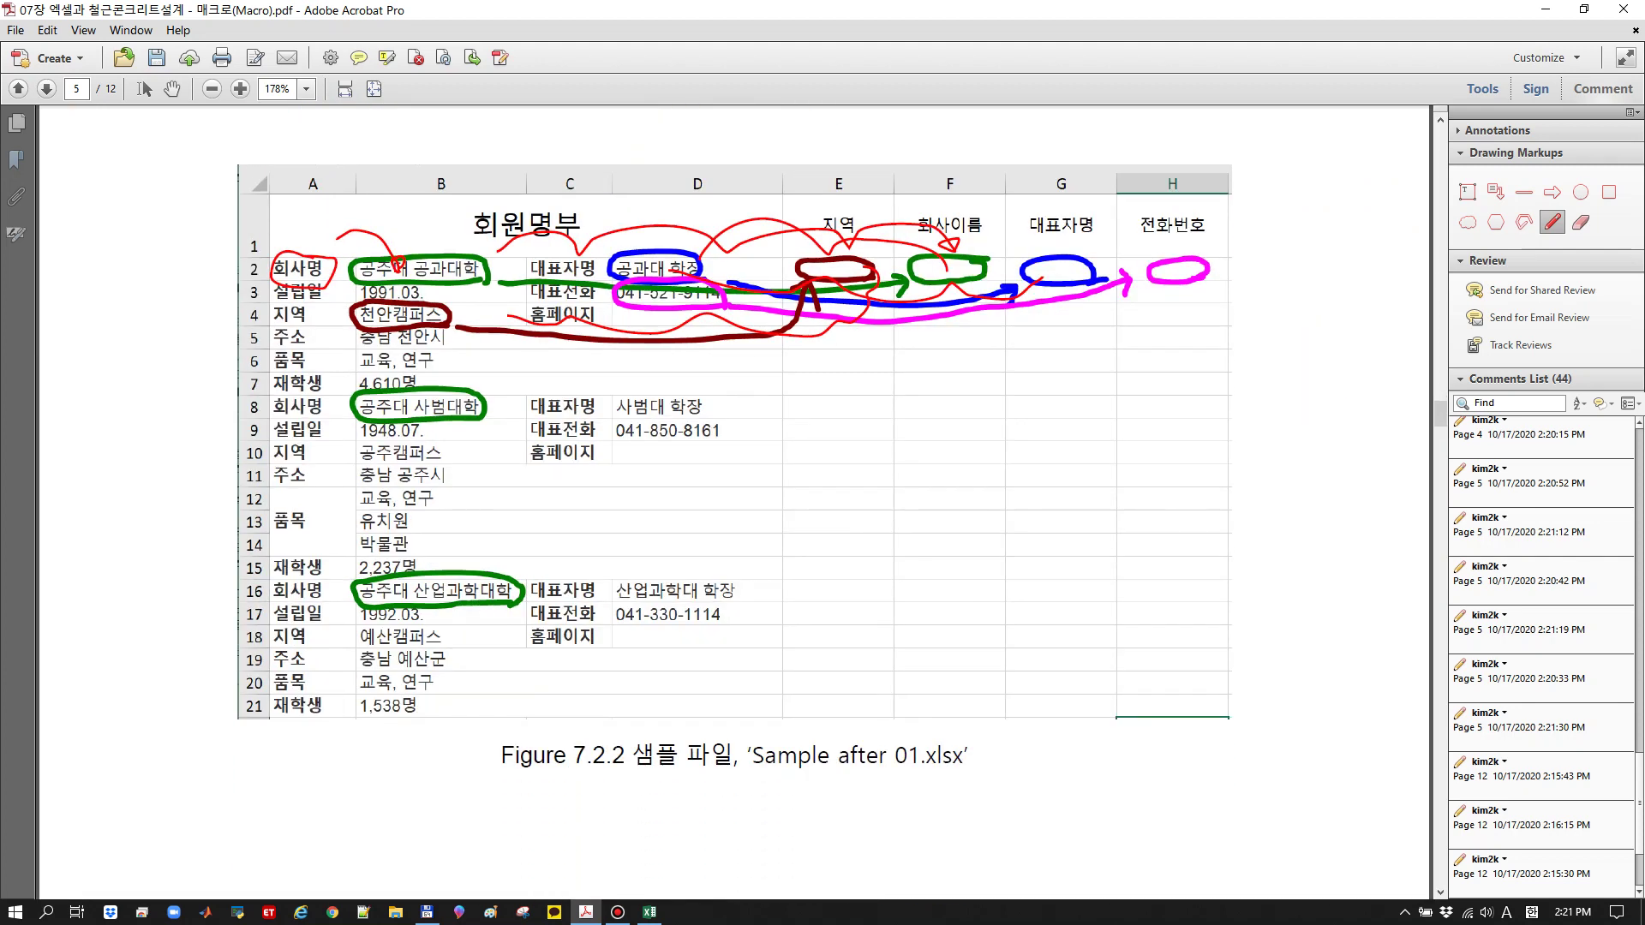
pyautogui.scroll(-9, 736, 496)
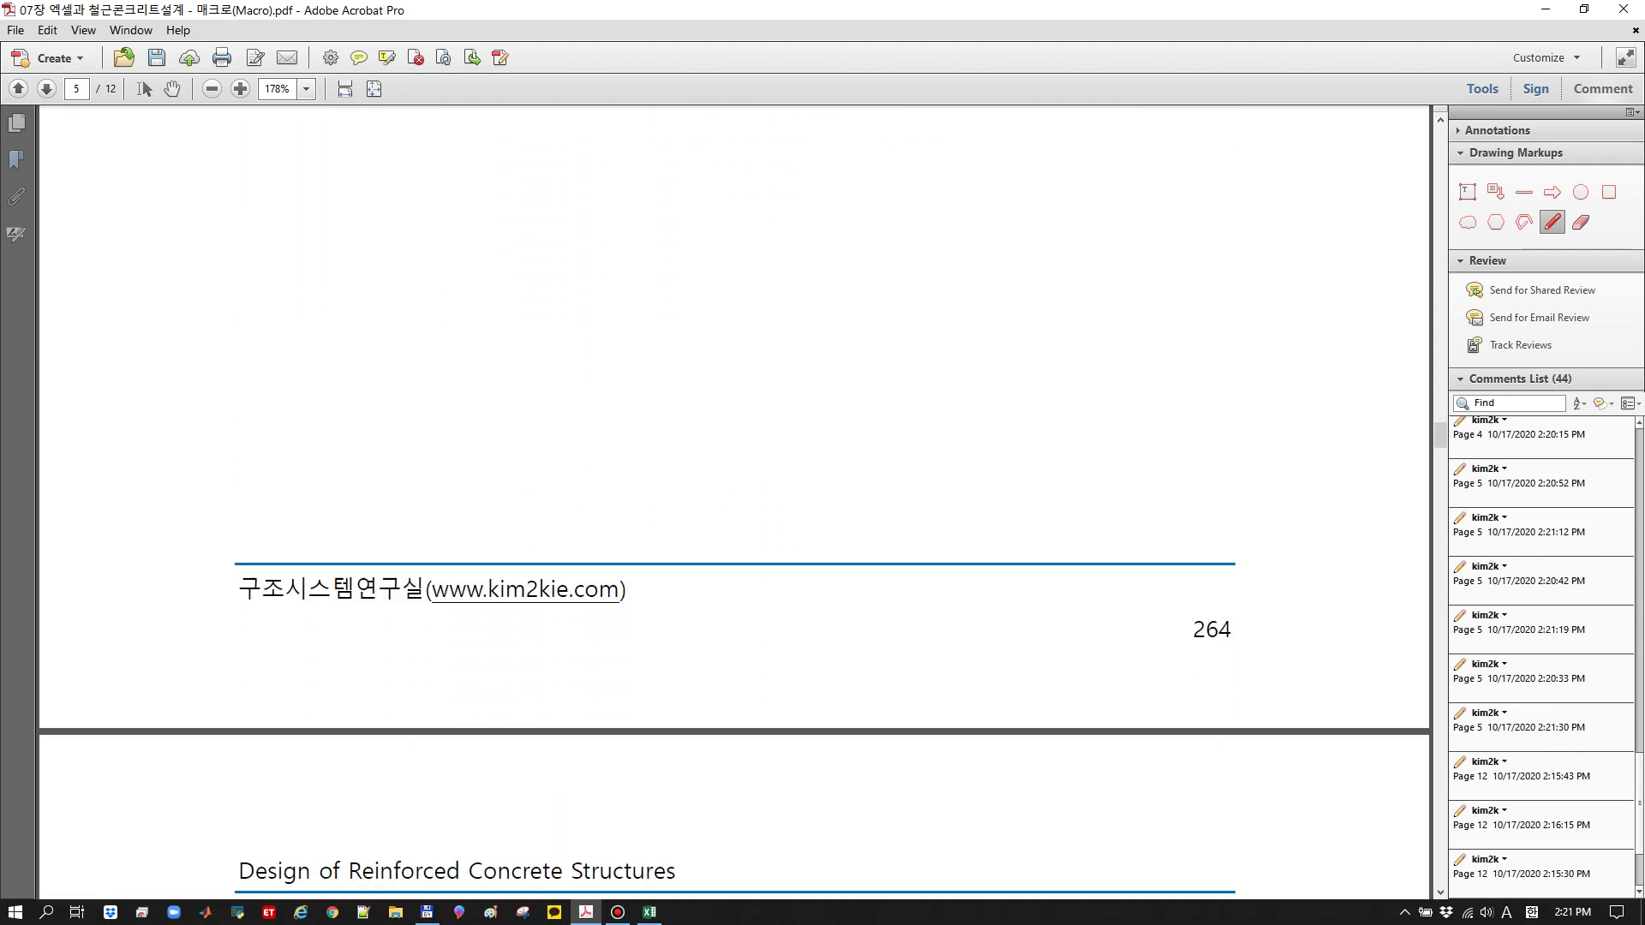
pyautogui.scroll(-3, 733, 502)
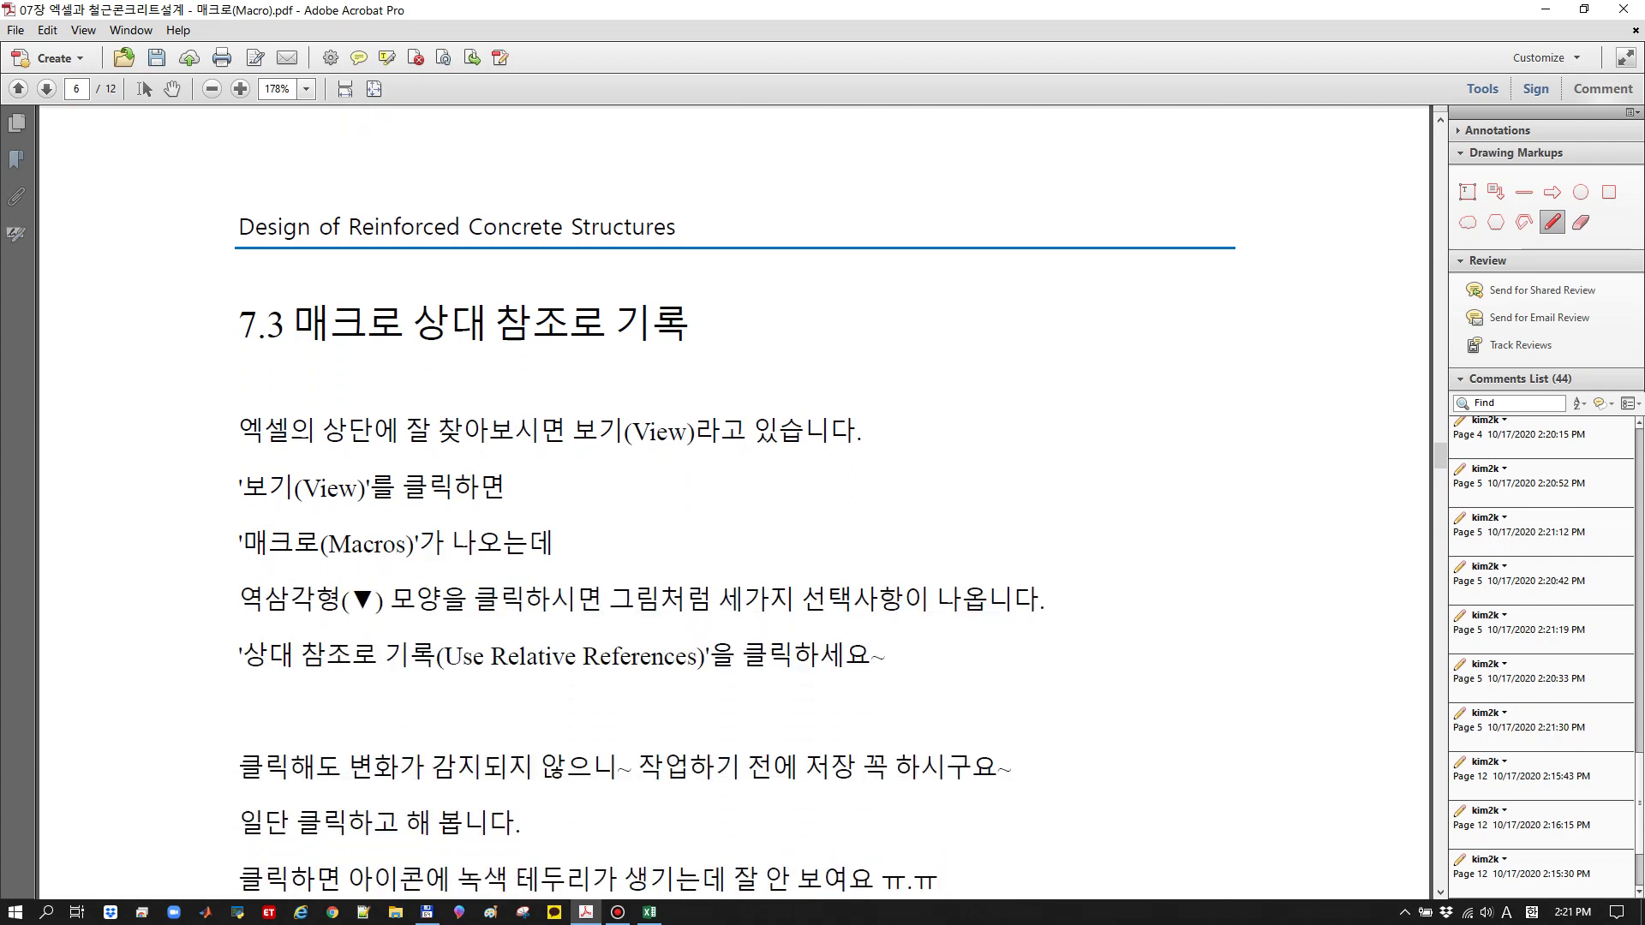
pyautogui.scroll(-1, 737, 497)
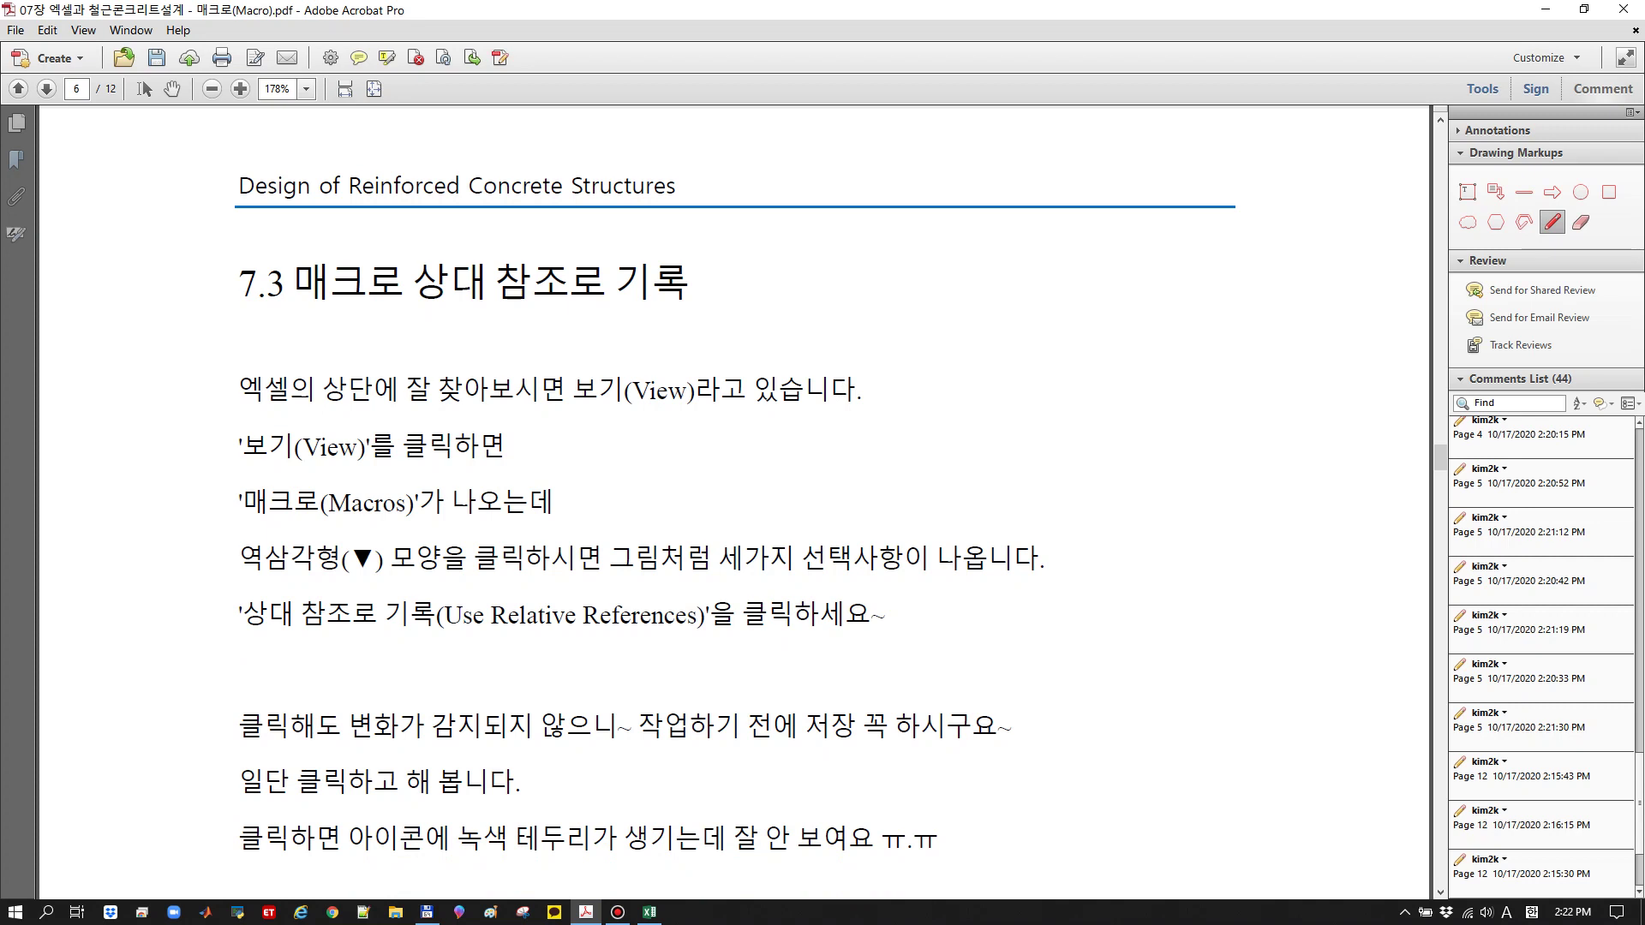
# Mark 찾아보시면, 보기(View), 매크로(Macros), the ▼ symbol and 세가지 선택사항 in red in section 7.3
pyautogui.moveTo(509, 416)
pyautogui.mouseDown()
pyautogui.moveTo(418, 396)
pyautogui.moveTo(609, 411)
pyautogui.moveTo(653, 349)
pyautogui.moveTo(558, 414)
pyautogui.mouseUp()
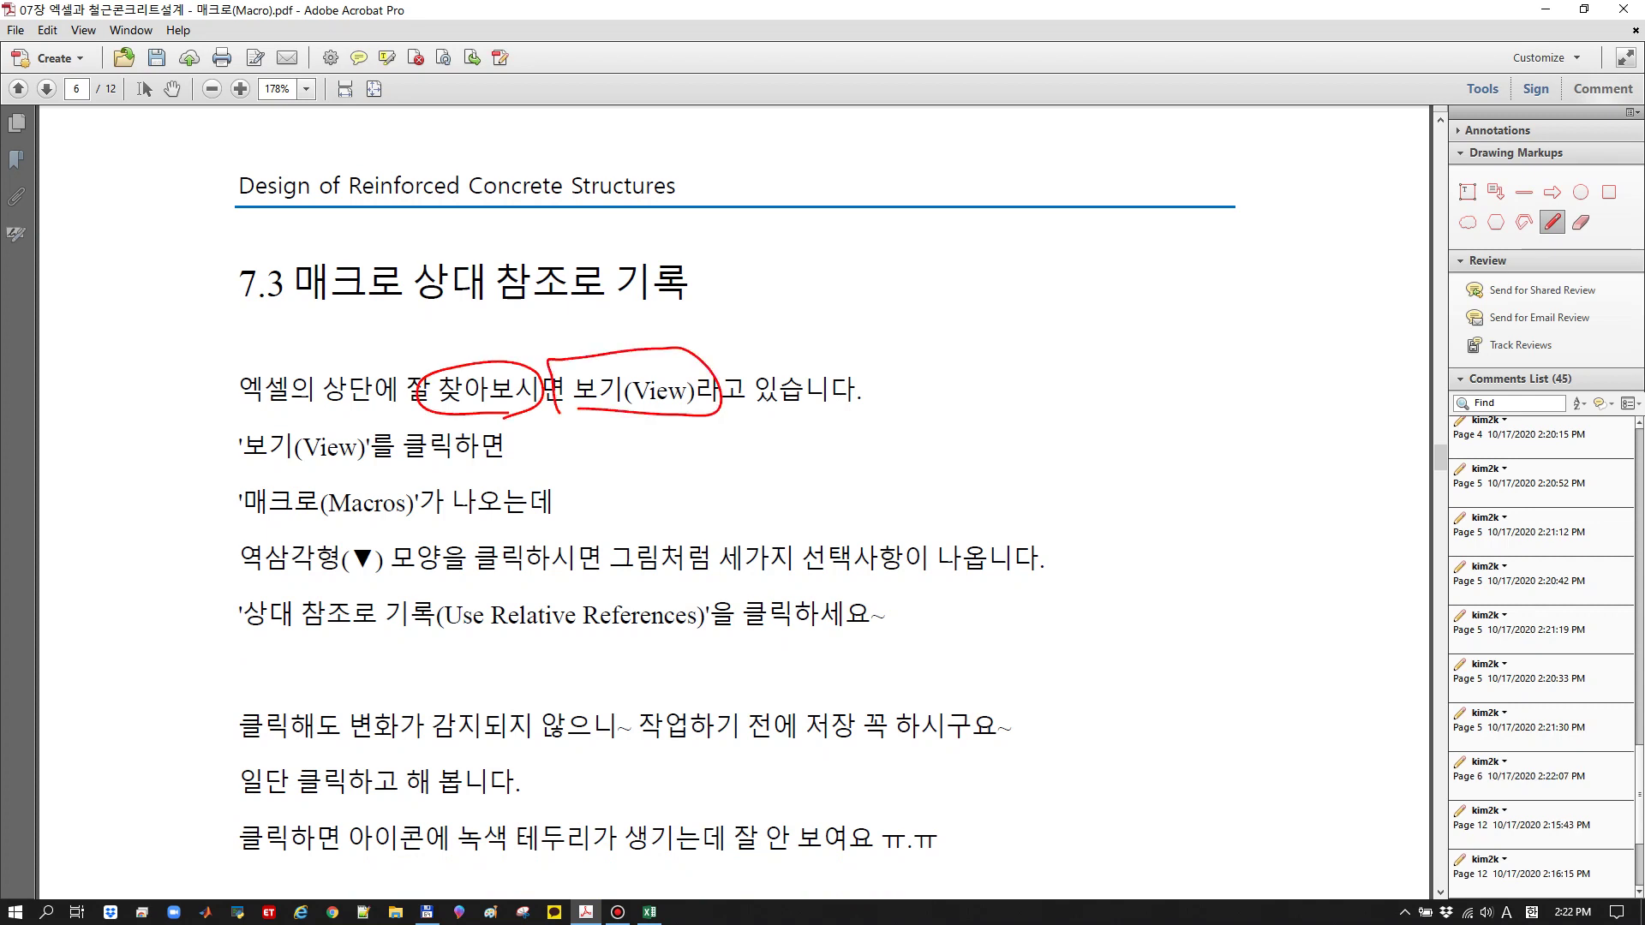
pyautogui.moveTo(290, 470); pyautogui.dragTo(391, 464)
pyautogui.moveTo(240, 519); pyautogui.dragTo(411, 518)
pyautogui.moveTo(357, 588)
pyautogui.mouseDown()
pyautogui.moveTo(365, 542)
pyautogui.moveTo(360, 580)
pyautogui.mouseUp()
pyautogui.moveTo(542, 578)
pyautogui.mouseDown()
pyautogui.moveTo(923, 583)
pyautogui.moveTo(649, 532)
pyautogui.moveTo(650, 568)
pyautogui.mouseUp()
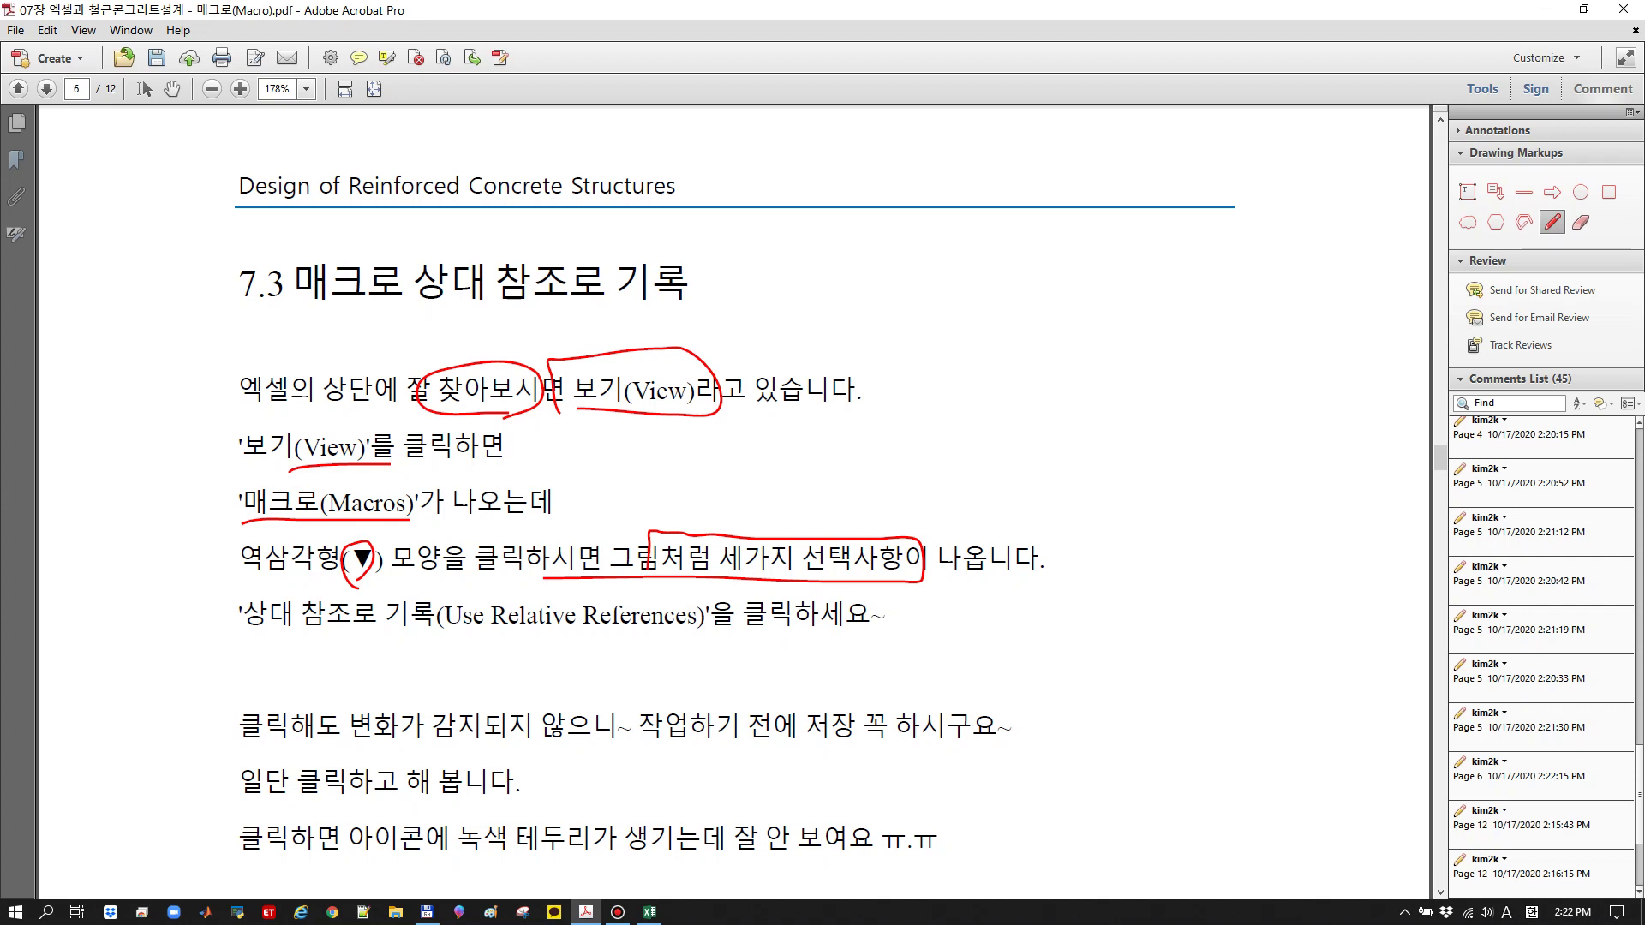
pyautogui.scroll(-1, 735, 505)
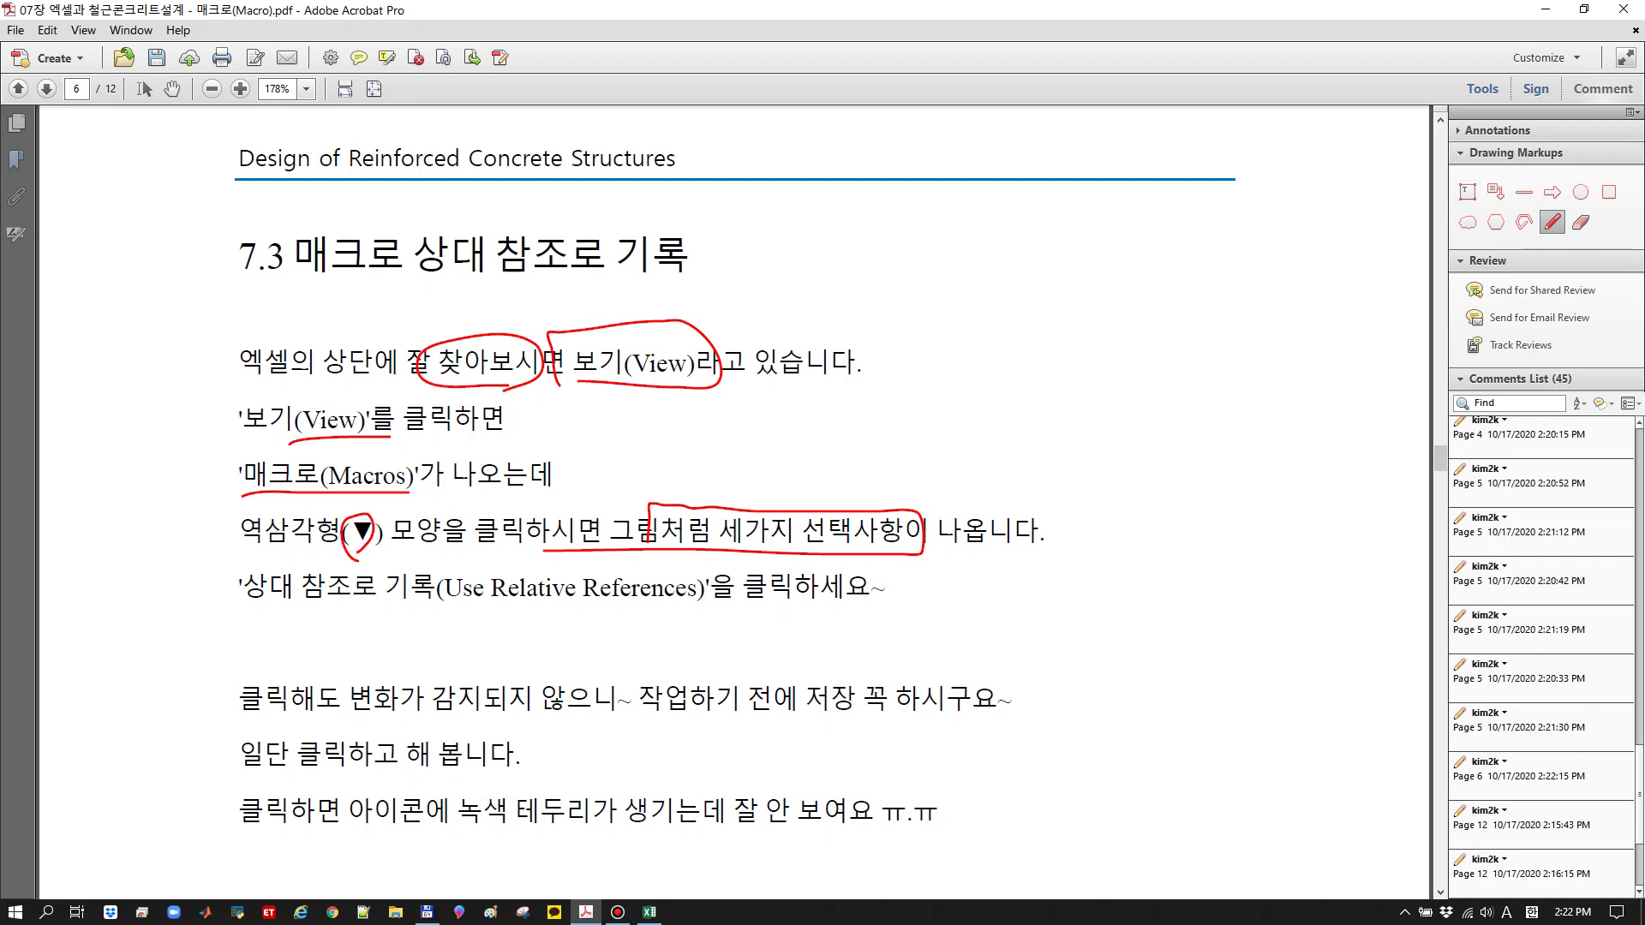
# Split the PDF view to show the page 7 macro figure below section 7.3 and circle VIEW in the figure in red
pyautogui.moveTo(1440, 109); pyautogui.dragTo(1440, 611)
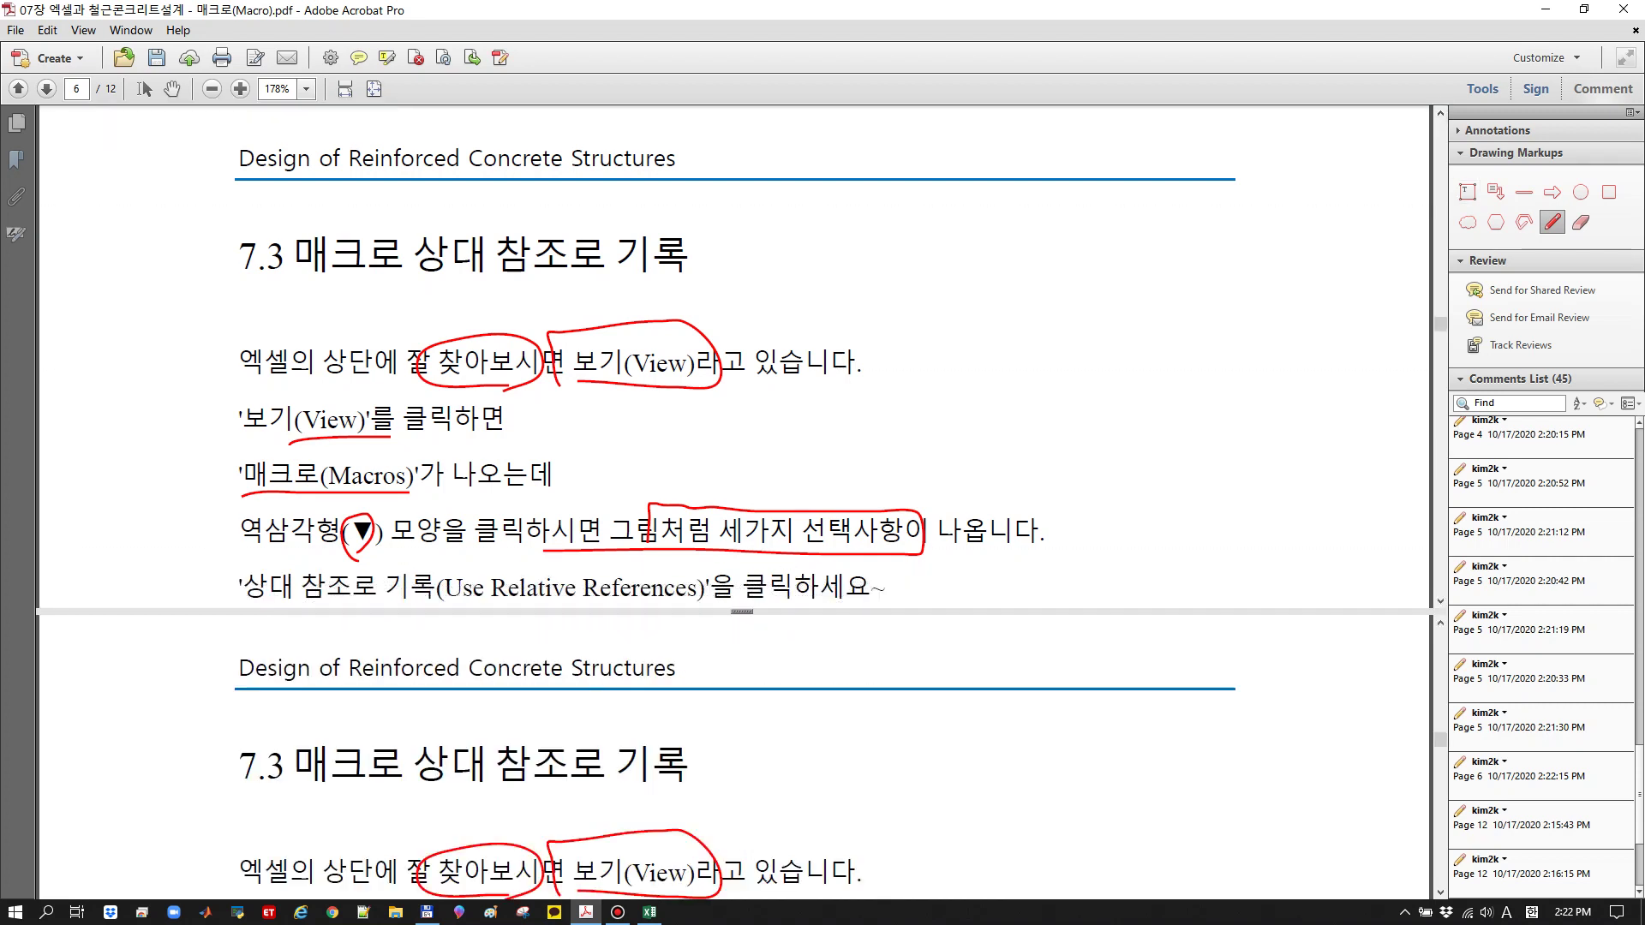
pyautogui.scroll(-15, 735, 754)
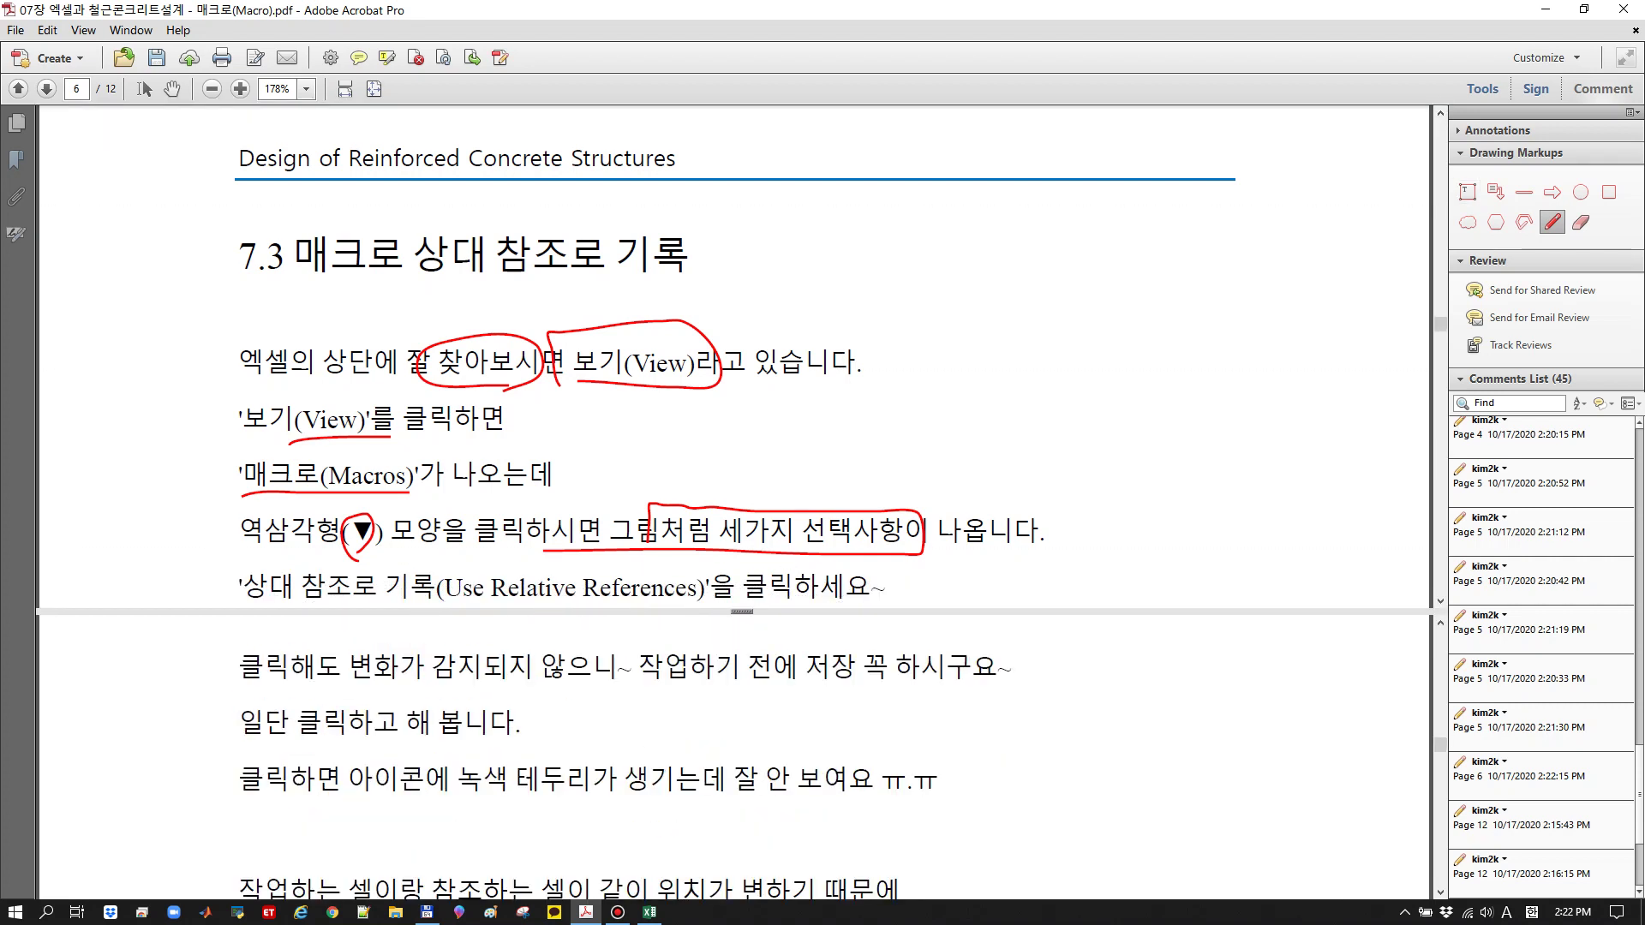
pyautogui.scroll(-10, 735, 754)
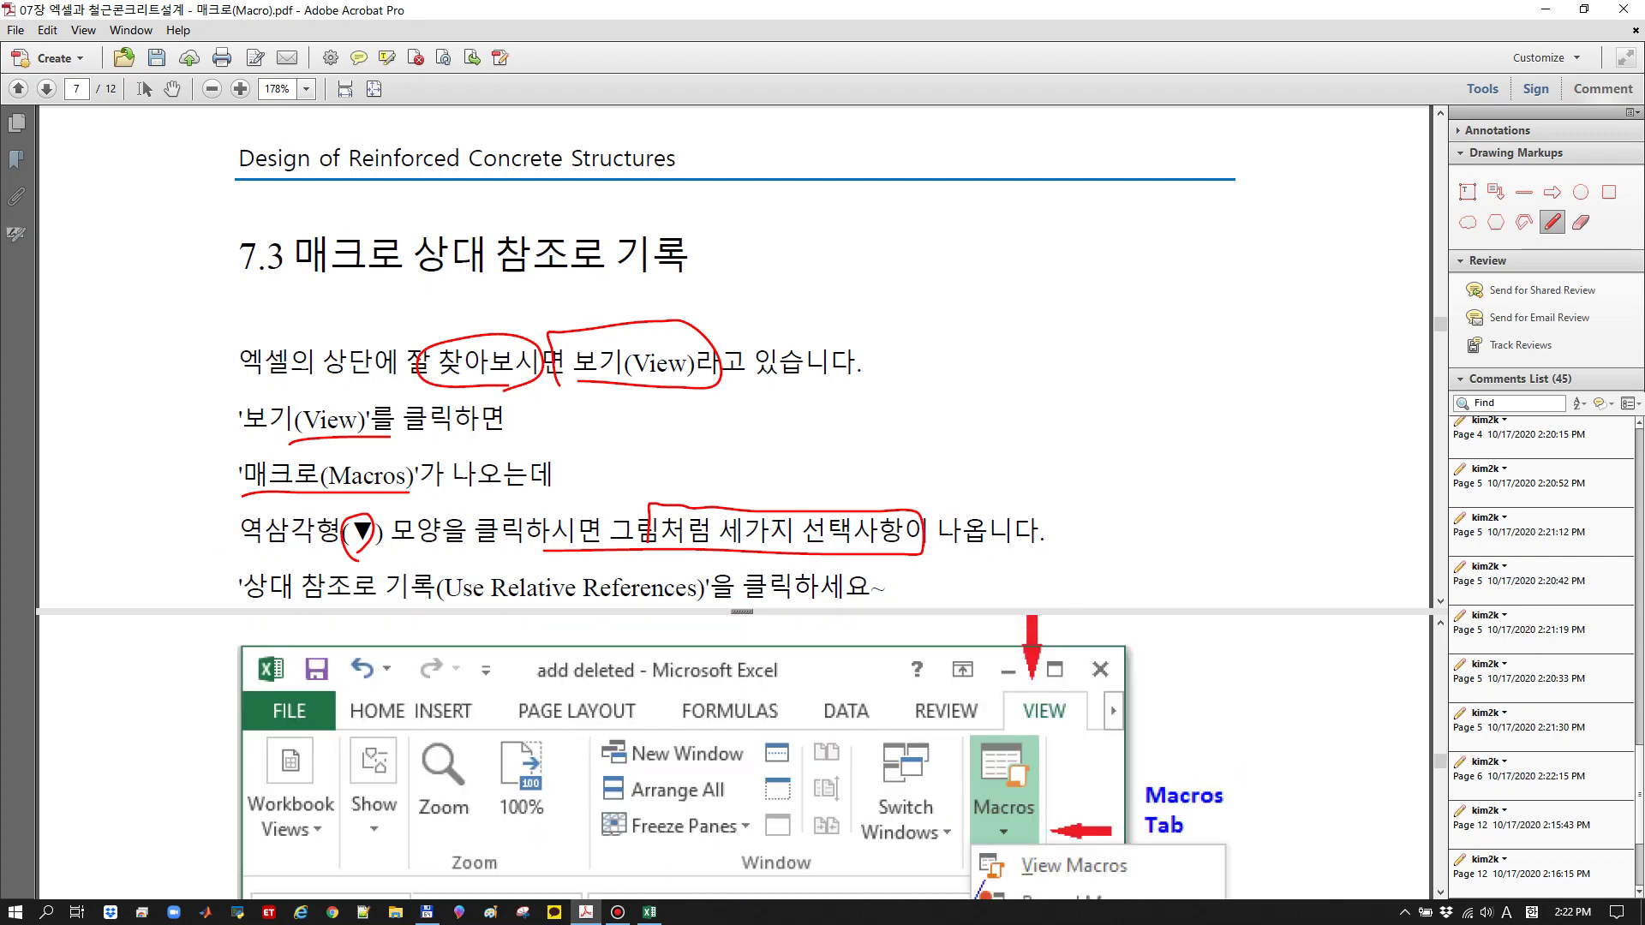
pyautogui.scroll(2, 735, 754)
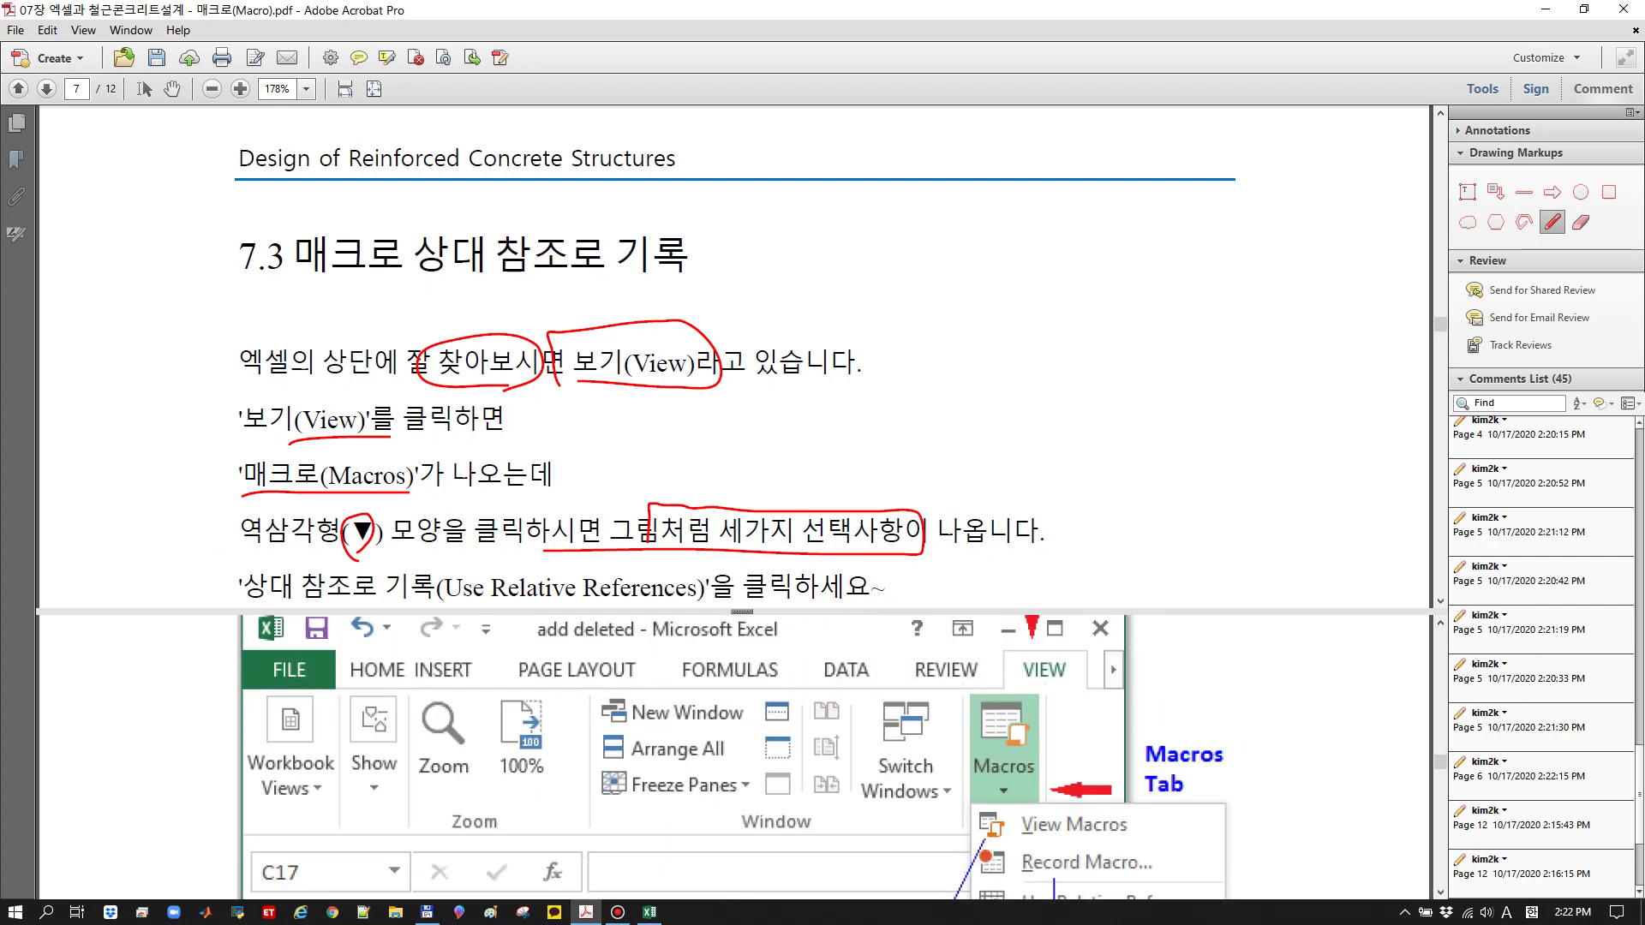
pyautogui.moveTo(1046, 651)
pyautogui.mouseDown()
pyautogui.moveTo(1015, 653)
pyautogui.moveTo(1059, 689)
pyautogui.moveTo(1032, 650)
pyautogui.mouseUp()
pyautogui.scroll(-2, 1028, 706)
pyautogui.scroll(1, 1028, 711)
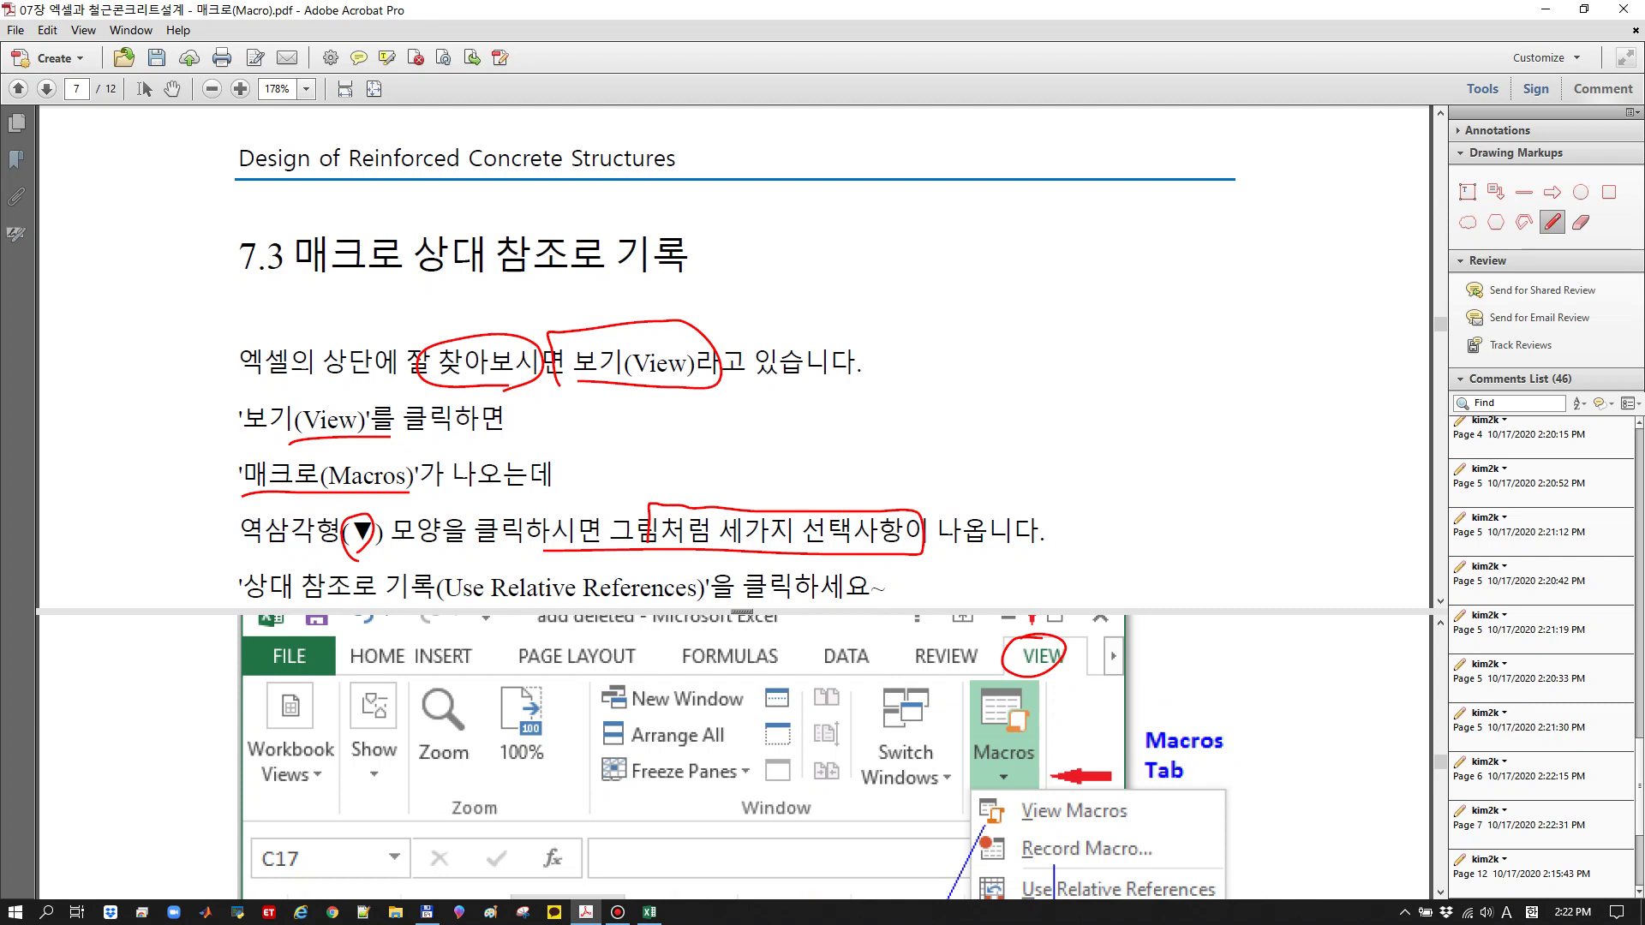
pyautogui.moveTo(741, 610); pyautogui.dragTo(742, 580)
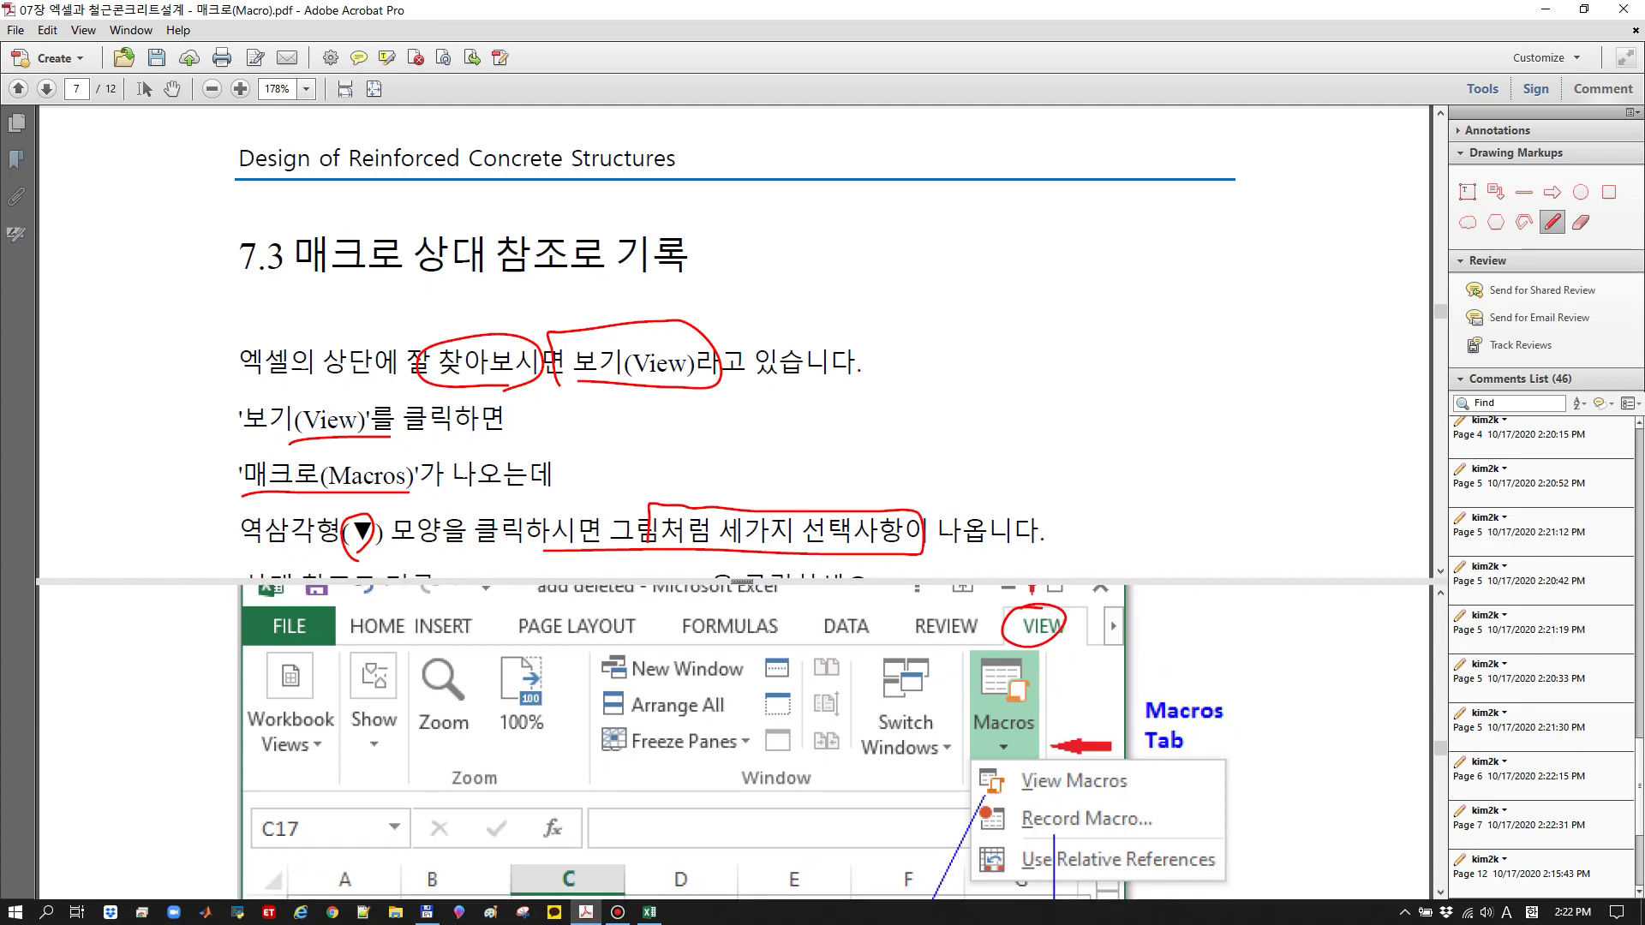
# Handwrite a boxed MS in red beside the section 7.3 text with a short Korean word beneath it
pyautogui.moveTo(1077, 329)
pyautogui.mouseDown()
pyautogui.moveTo(1077, 272)
pyautogui.moveTo(1135, 313)
pyautogui.moveTo(1184, 306)
pyautogui.moveTo(1177, 341)
pyautogui.moveTo(1148, 254)
pyautogui.moveTo(1072, 325)
pyautogui.moveTo(1111, 377)
pyautogui.mouseUp()
pyautogui.moveTo(1078, 382)
pyautogui.mouseDown()
pyautogui.moveTo(1115, 379)
pyautogui.moveTo(1106, 402)
pyautogui.mouseUp()
pyautogui.moveTo(1118, 365); pyautogui.dragTo(1132, 385)
pyautogui.moveTo(1146, 364); pyautogui.dragTo(1148, 396)
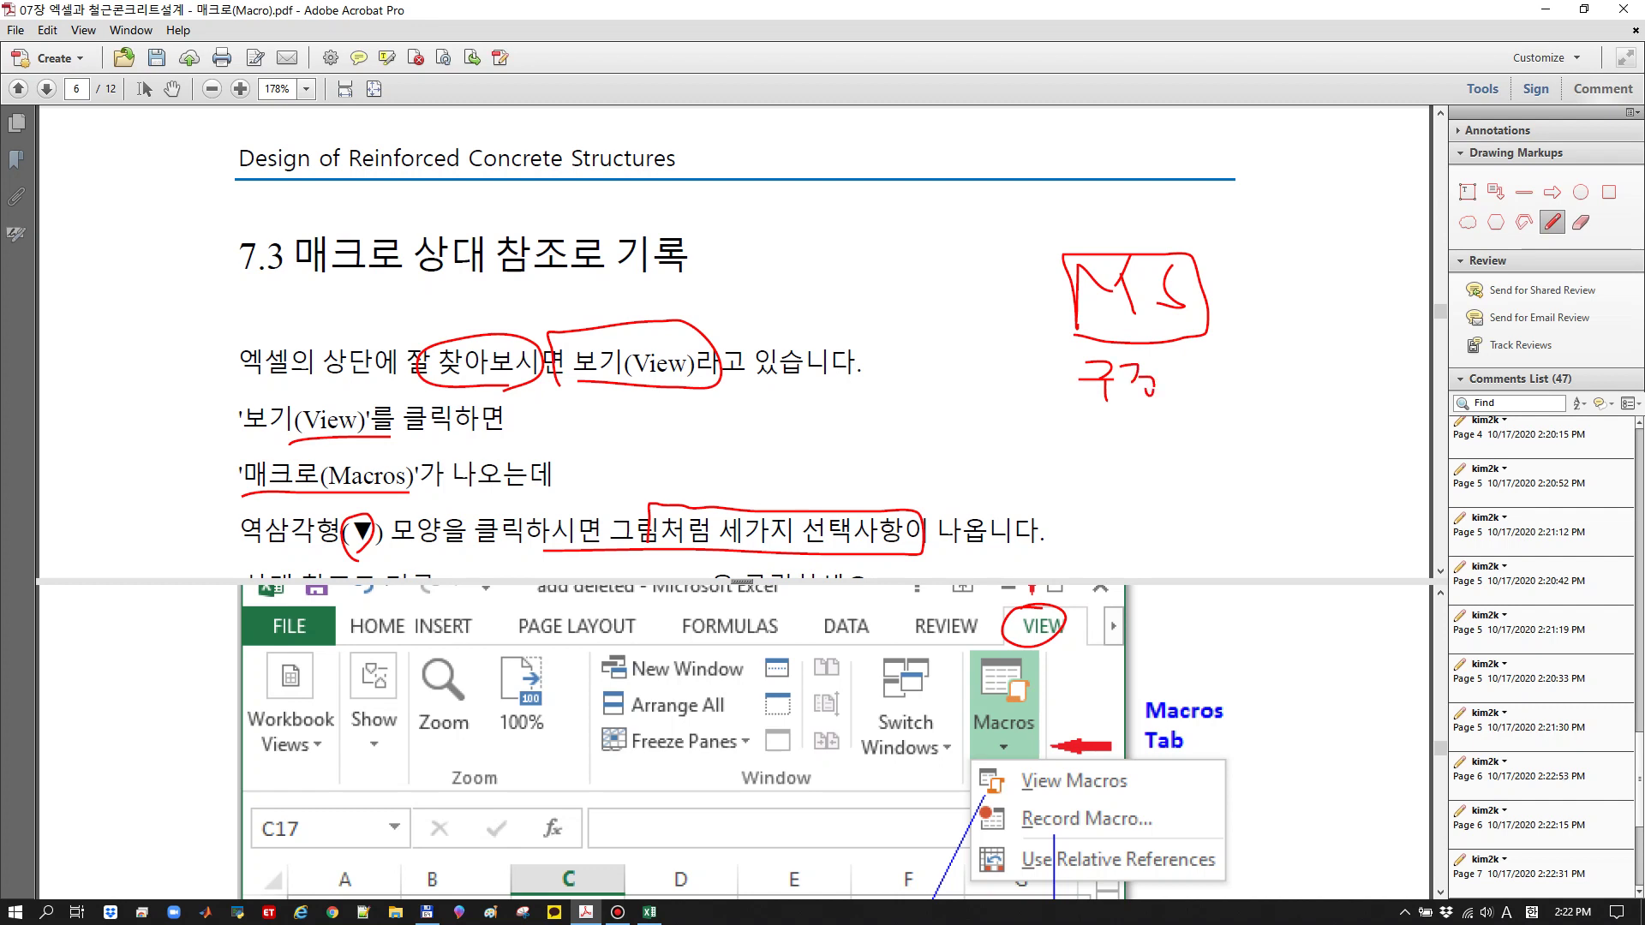
# Draw red frames and a baseline around the MS sketch and add handwritten labels, including a circled 5h
pyautogui.moveTo(1004, 206); pyautogui.dragTo(1030, 385)
pyautogui.moveTo(1012, 254)
pyautogui.mouseDown()
pyautogui.moveTo(1157, 243)
pyautogui.moveTo(1238, 427)
pyautogui.moveTo(1023, 438)
pyautogui.moveTo(1046, 314)
pyautogui.moveTo(1128, 242)
pyautogui.moveTo(1147, 454)
pyautogui.moveTo(1109, 304)
pyautogui.mouseUp()
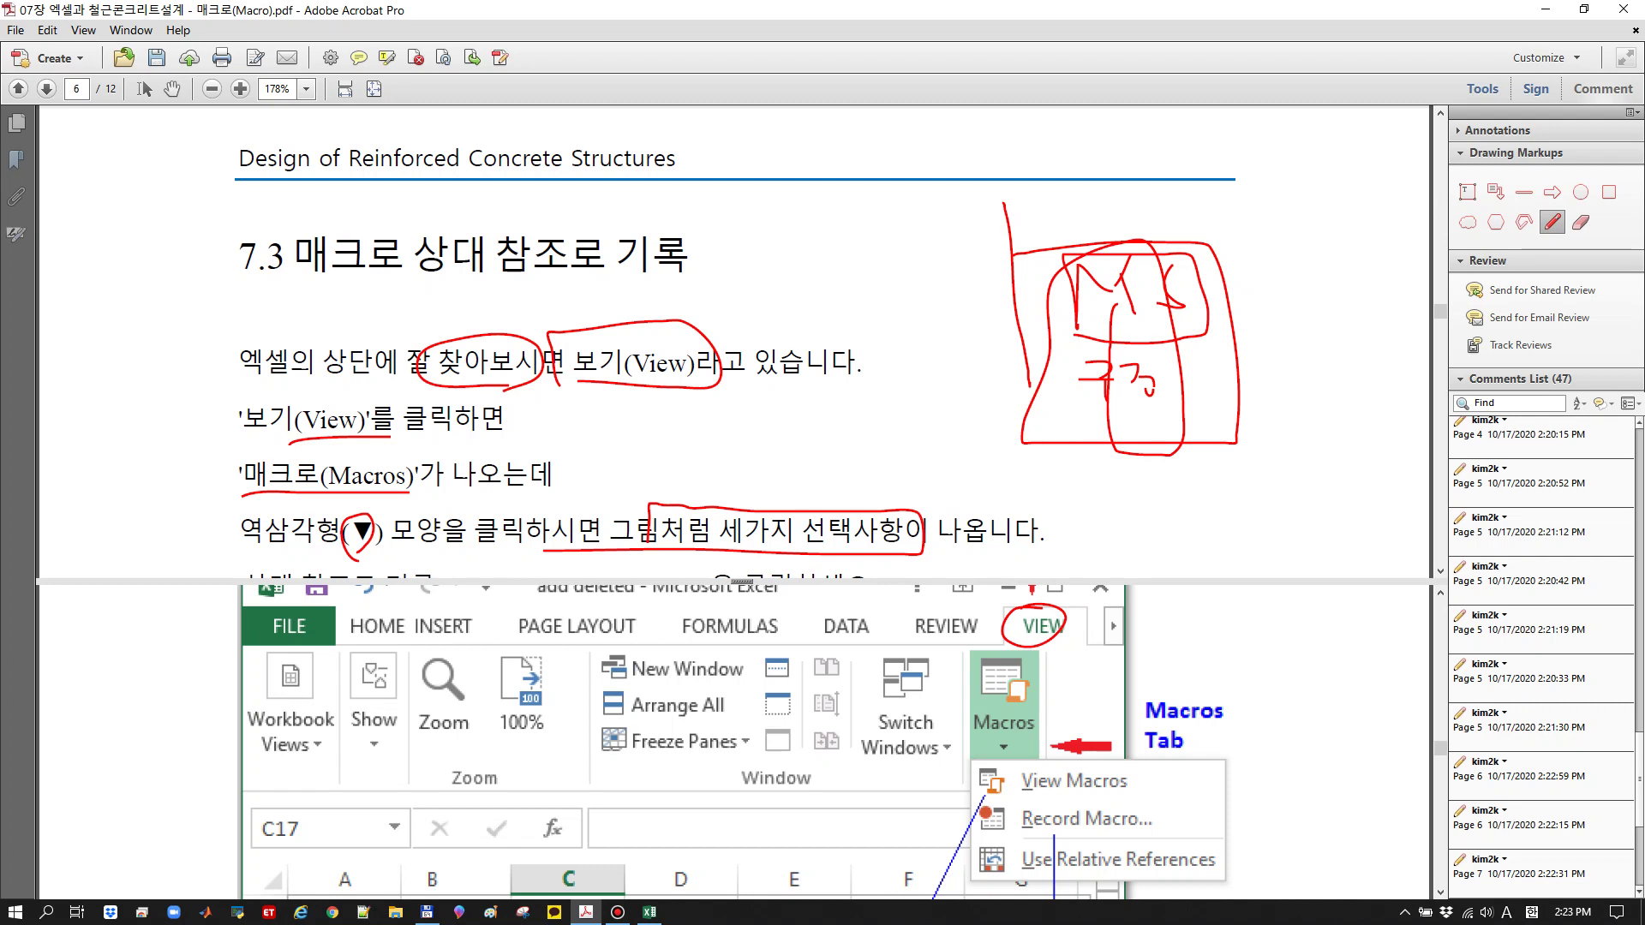
pyautogui.moveTo(1012, 410); pyautogui.dragTo(1311, 396)
pyautogui.moveTo(932, 219); pyautogui.dragTo(961, 228)
pyautogui.moveTo(979, 202)
pyautogui.mouseDown()
pyautogui.moveTo(972, 239)
pyautogui.moveTo(996, 245)
pyautogui.mouseUp()
pyautogui.moveTo(1125, 203)
pyautogui.mouseDown()
pyautogui.moveTo(1252, 195)
pyautogui.moveTo(1239, 209)
pyautogui.mouseUp()
pyautogui.moveTo(1236, 178)
pyautogui.mouseDown()
pyautogui.moveTo(1270, 179)
pyautogui.moveTo(1297, 206)
pyautogui.moveTo(1216, 196)
pyautogui.moveTo(1272, 244)
pyautogui.mouseUp()
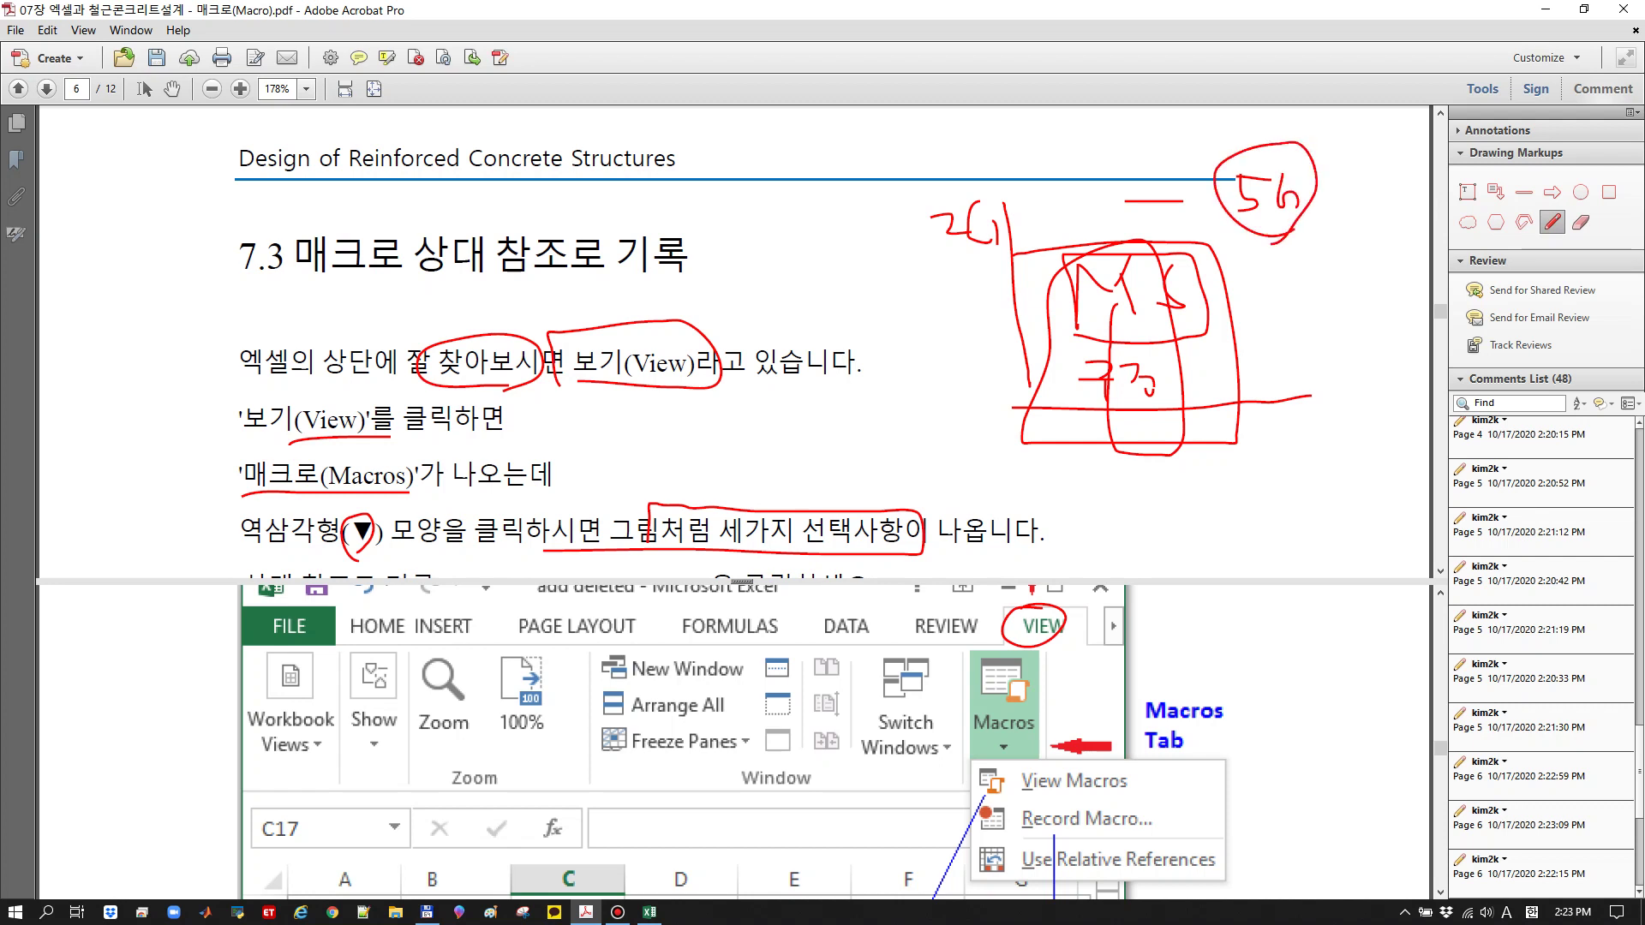
# Circle the arrow under Macros in the page 7 figure, tick its three options and circle Use Relative References in red
pyautogui.scroll(-1, 735, 741)
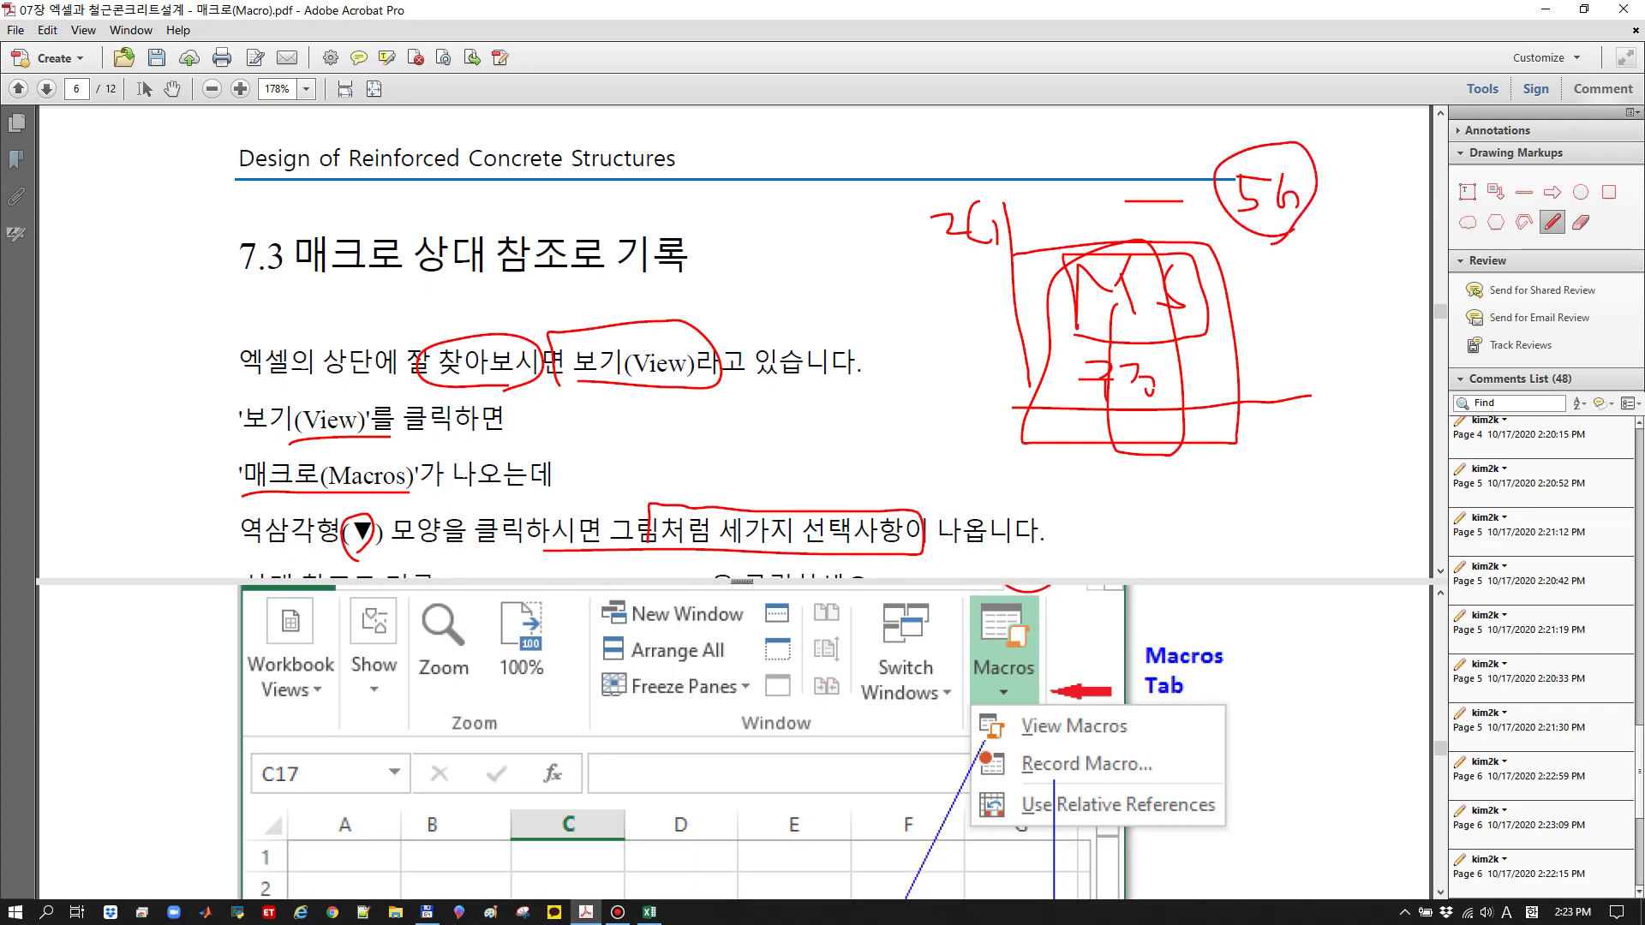
pyautogui.moveTo(1006, 701)
pyautogui.mouseDown()
pyautogui.moveTo(1007, 676)
pyautogui.moveTo(1010, 697)
pyautogui.mouseUp()
pyautogui.scroll(-1, 735, 741)
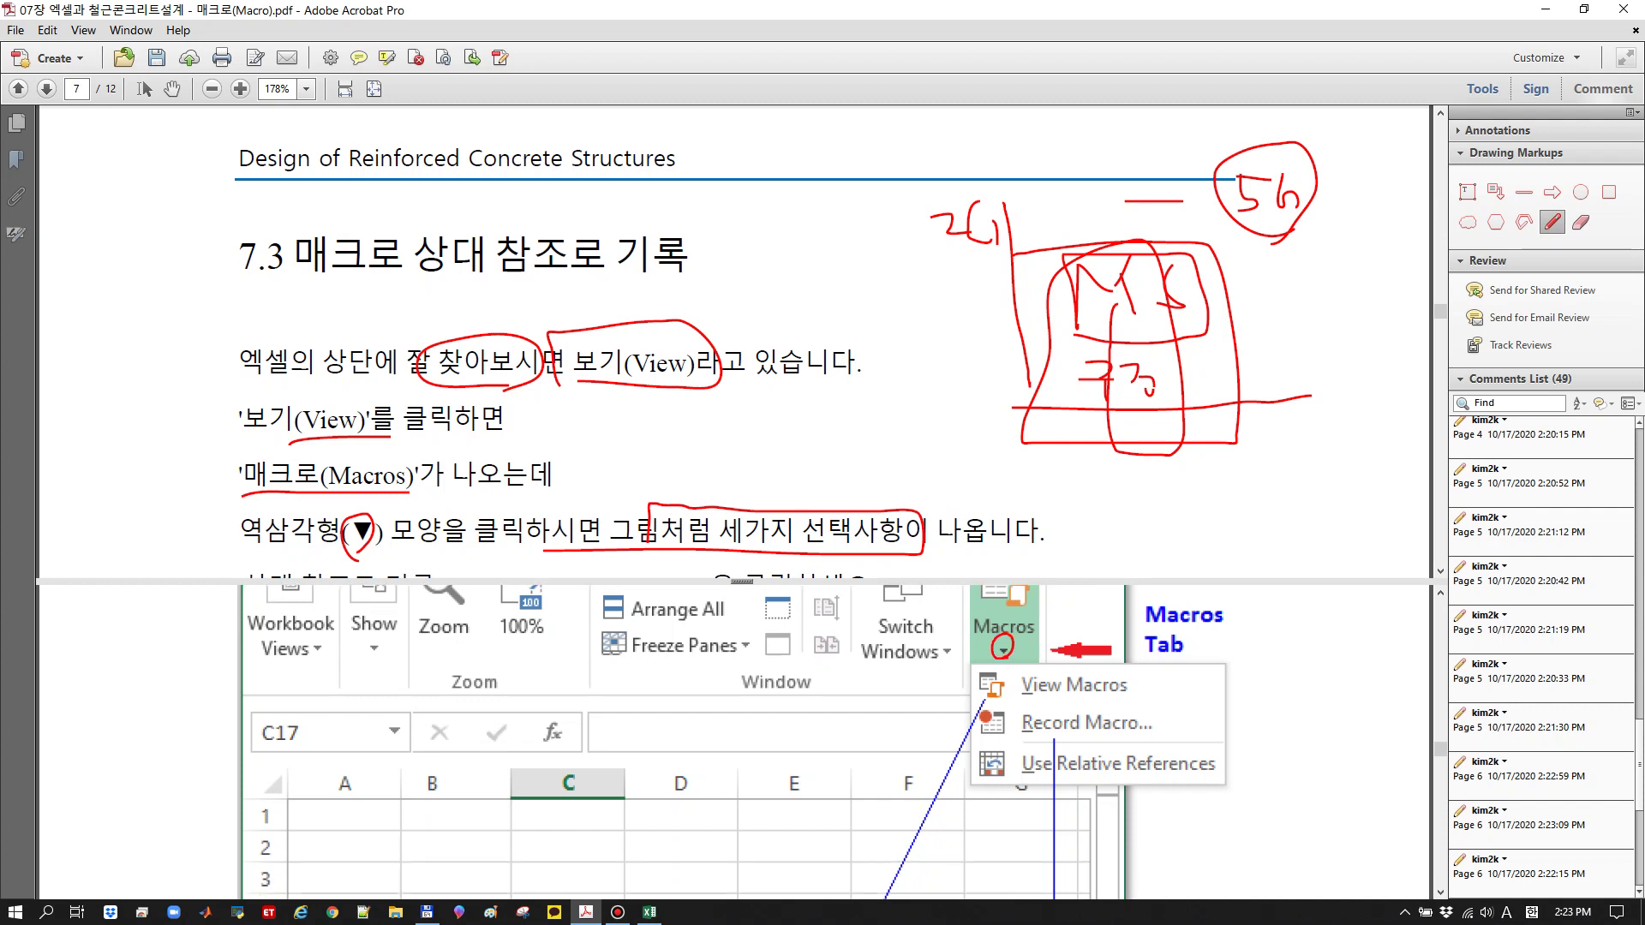
pyautogui.moveTo(1174, 685); pyautogui.dragTo(1188, 683)
pyautogui.scroll(-4, 735, 343)
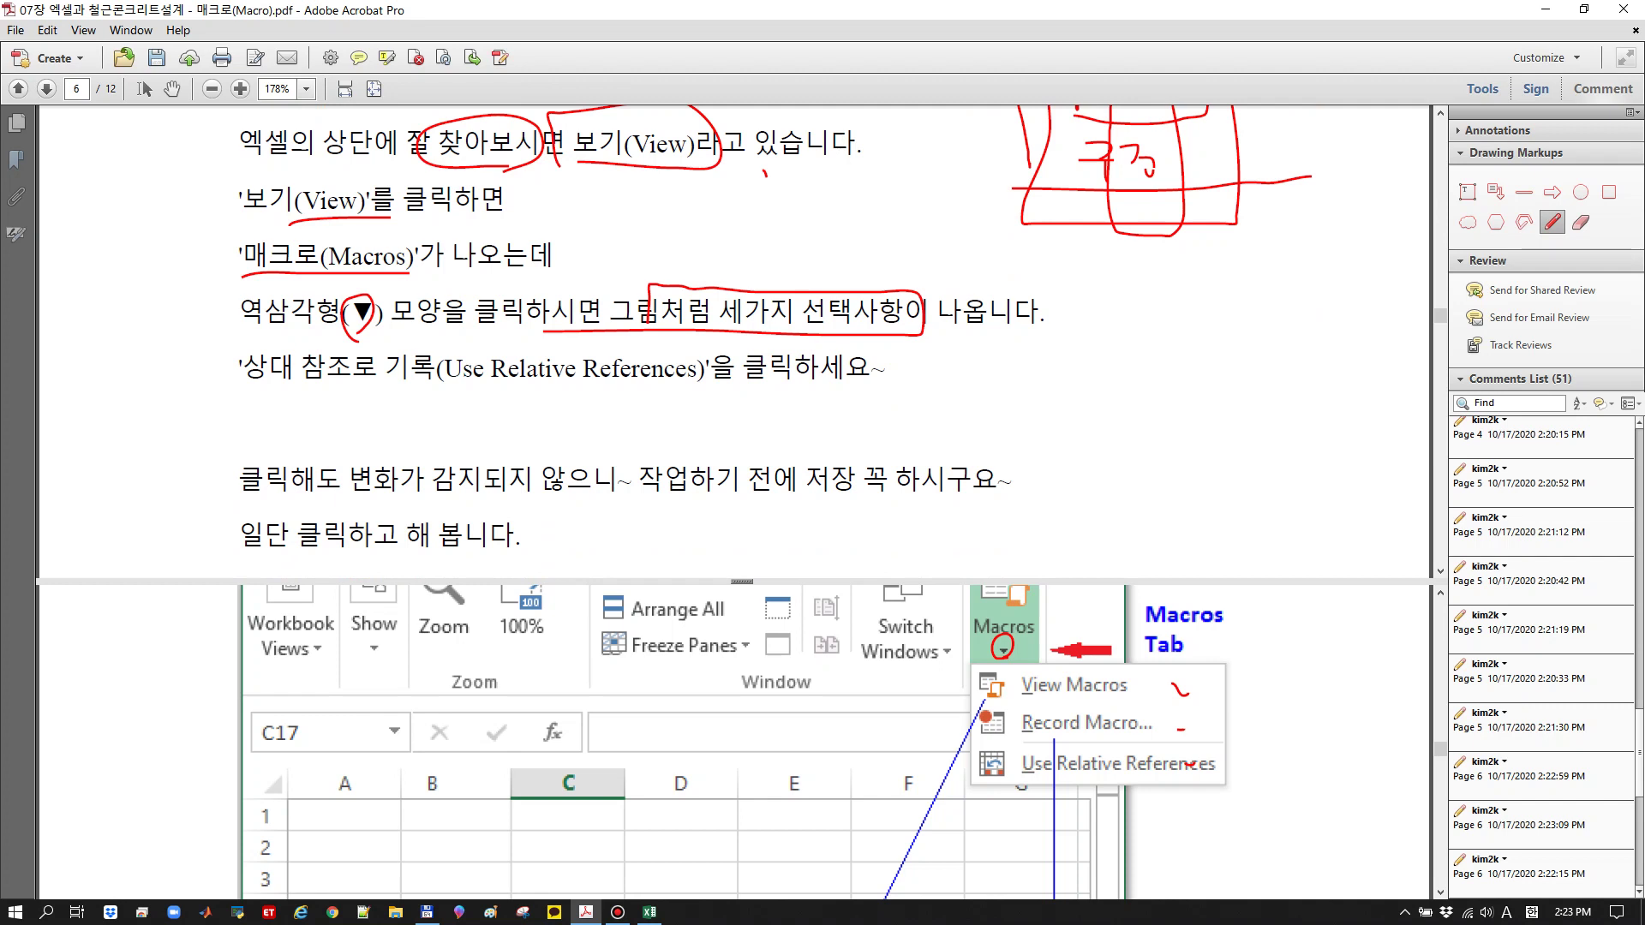
pyautogui.moveTo(1207, 782)
pyautogui.mouseDown()
pyautogui.moveTo(964, 783)
pyautogui.moveTo(1077, 745)
pyautogui.moveTo(1208, 752)
pyautogui.moveTo(1212, 787)
pyautogui.mouseUp()
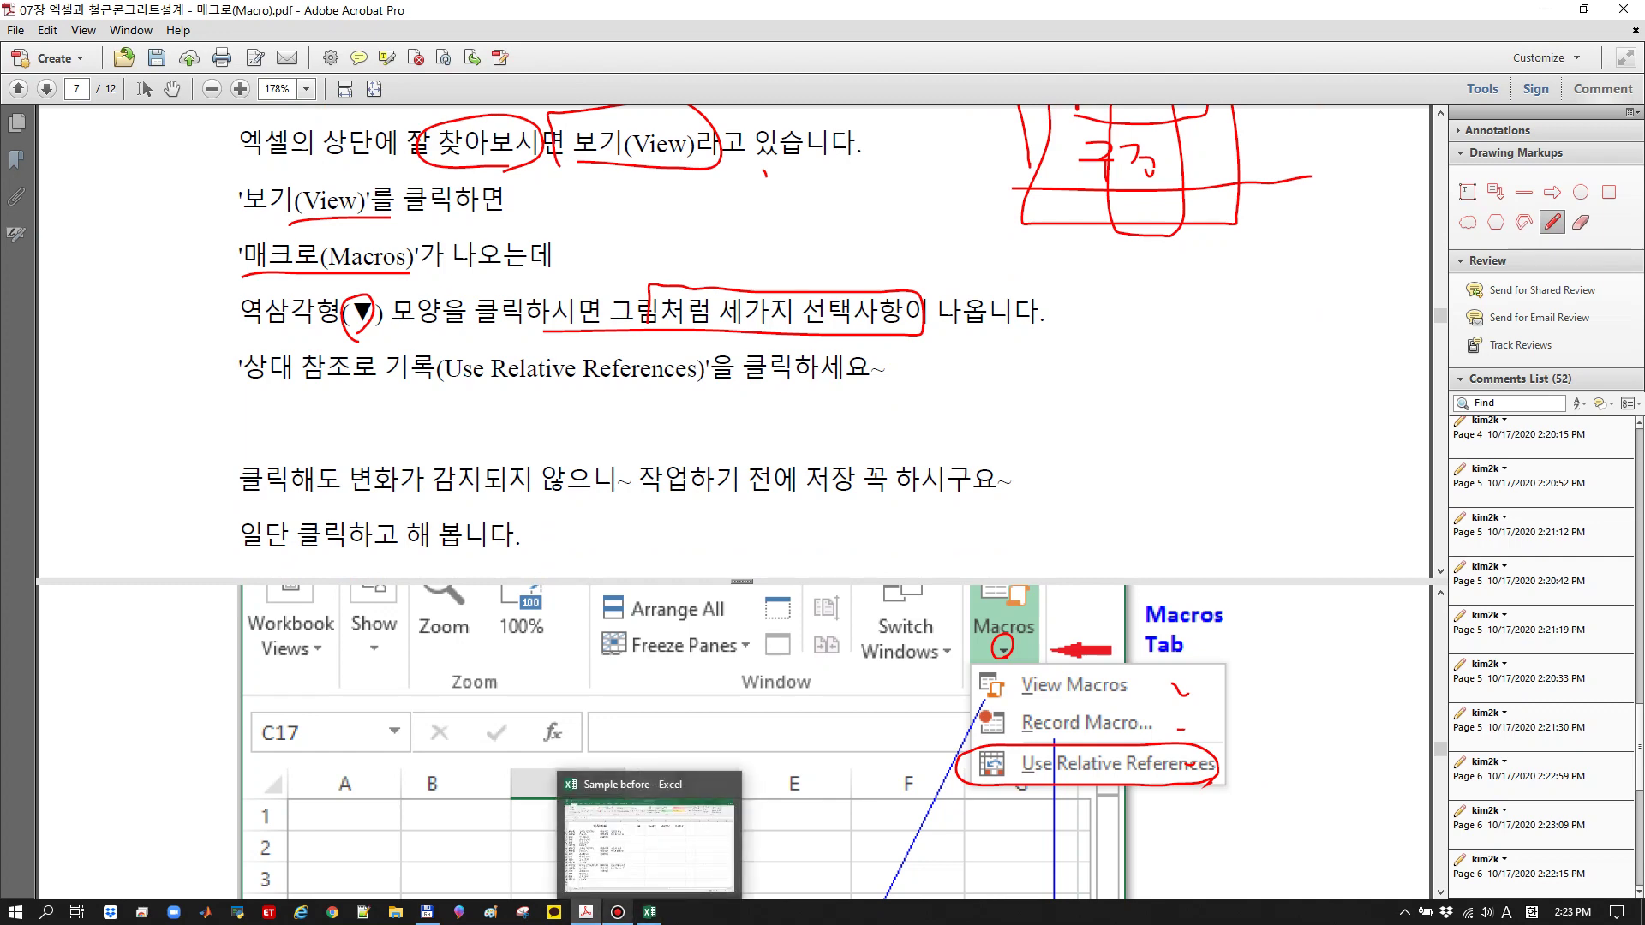
# Switch to the Sample before workbook in Excel and select F2 and B2 in turn to relate the output cell to its source
pyautogui.click(649, 911)
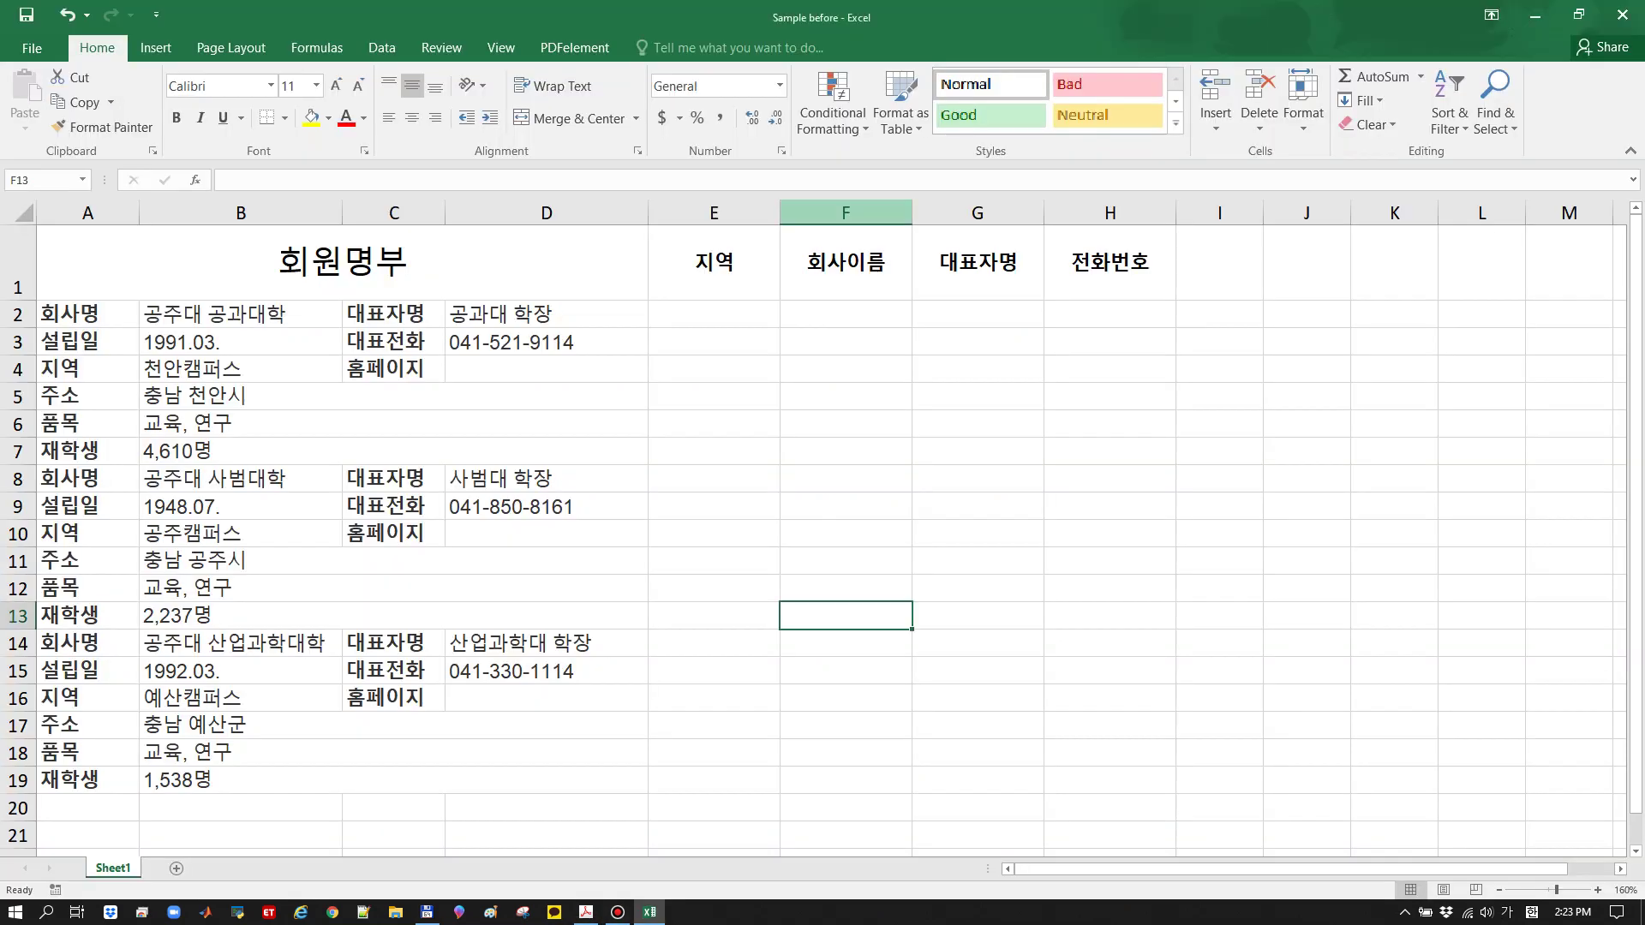
pyautogui.press('Up')
pyautogui.press('Up')
pyautogui.press('Up')
pyautogui.press('Up')
pyautogui.press('Up')
pyautogui.press('Up')
pyautogui.press('Up')
pyautogui.press('Up')
pyautogui.press('Up')
pyautogui.press('Up')
pyautogui.press('Up')
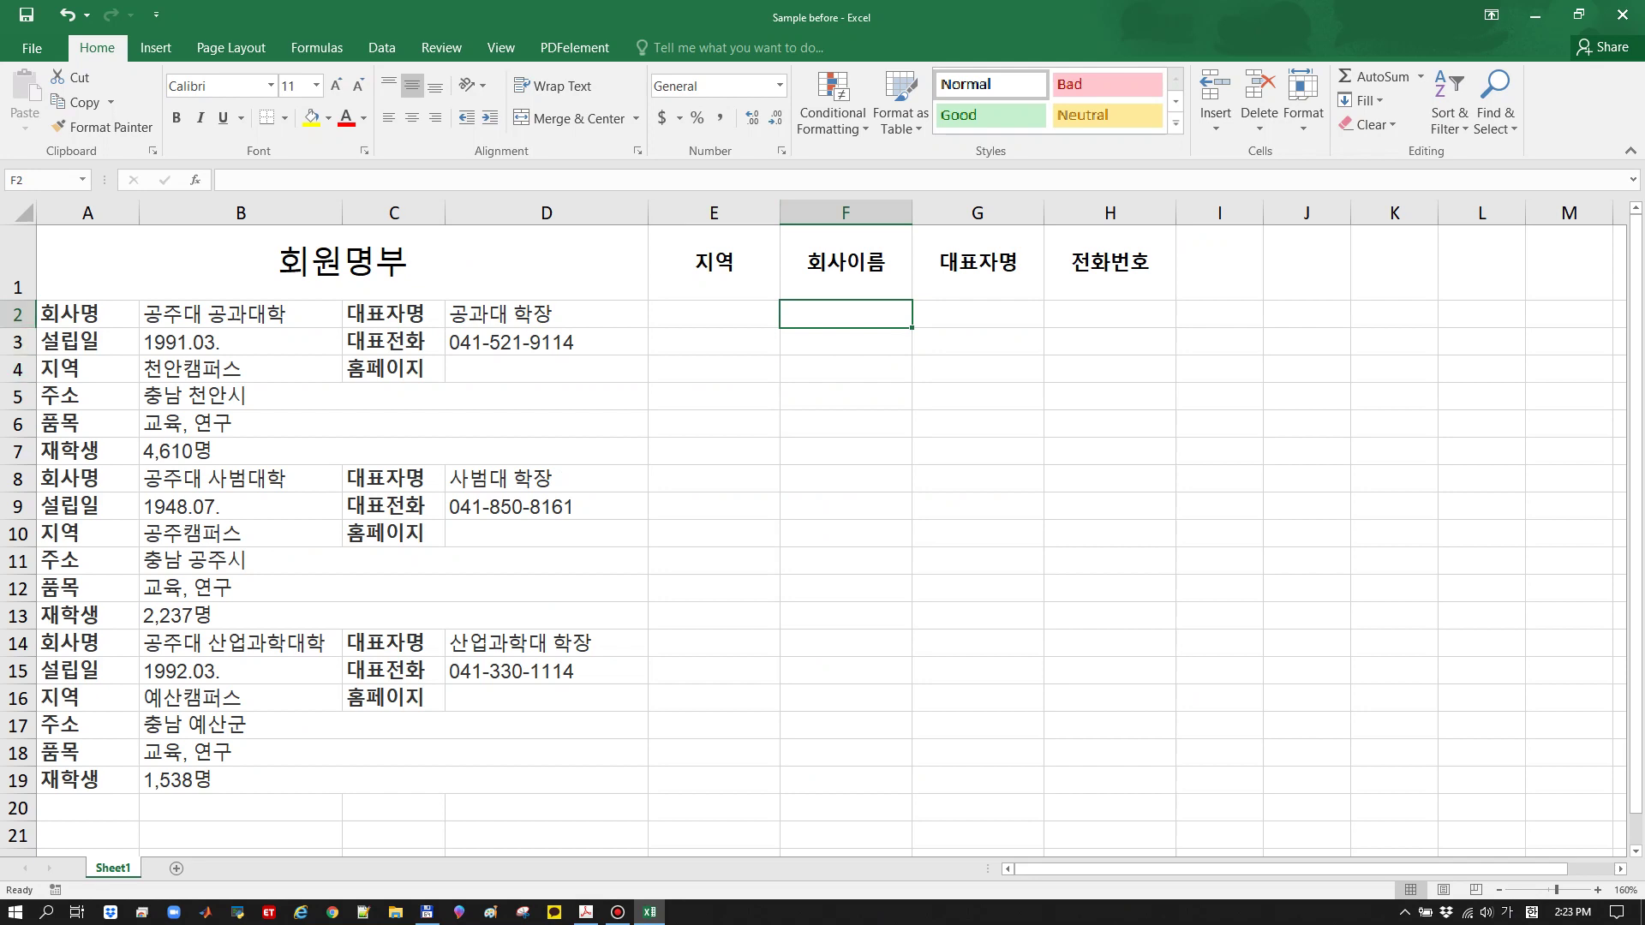
pyautogui.click(977, 369)
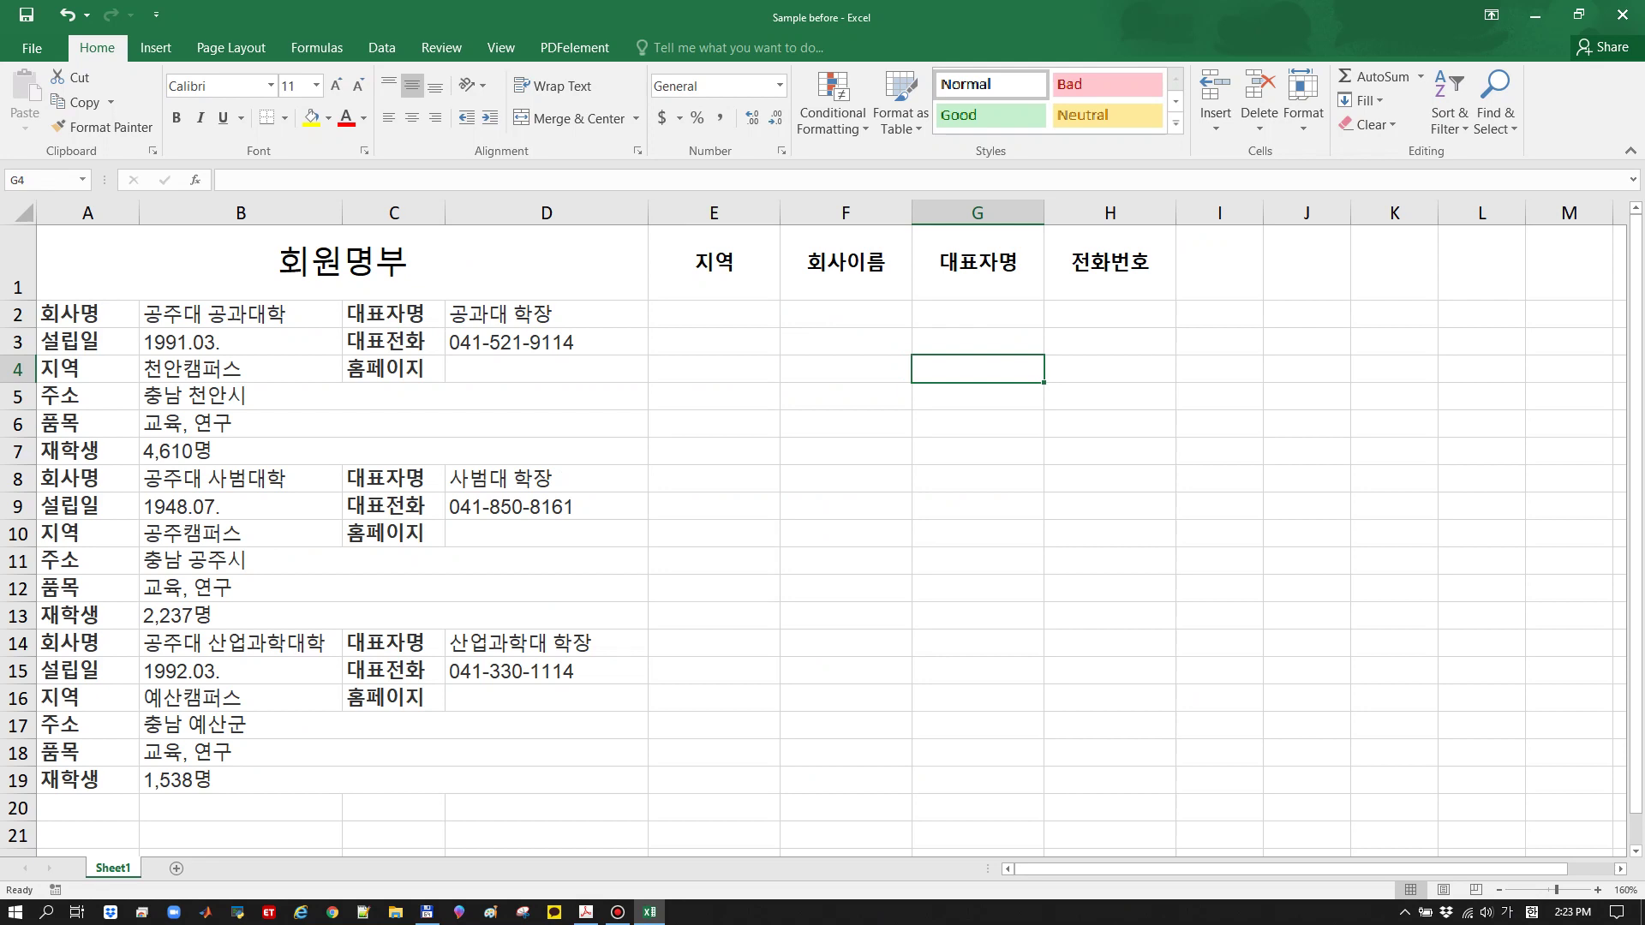
pyautogui.click(846, 313)
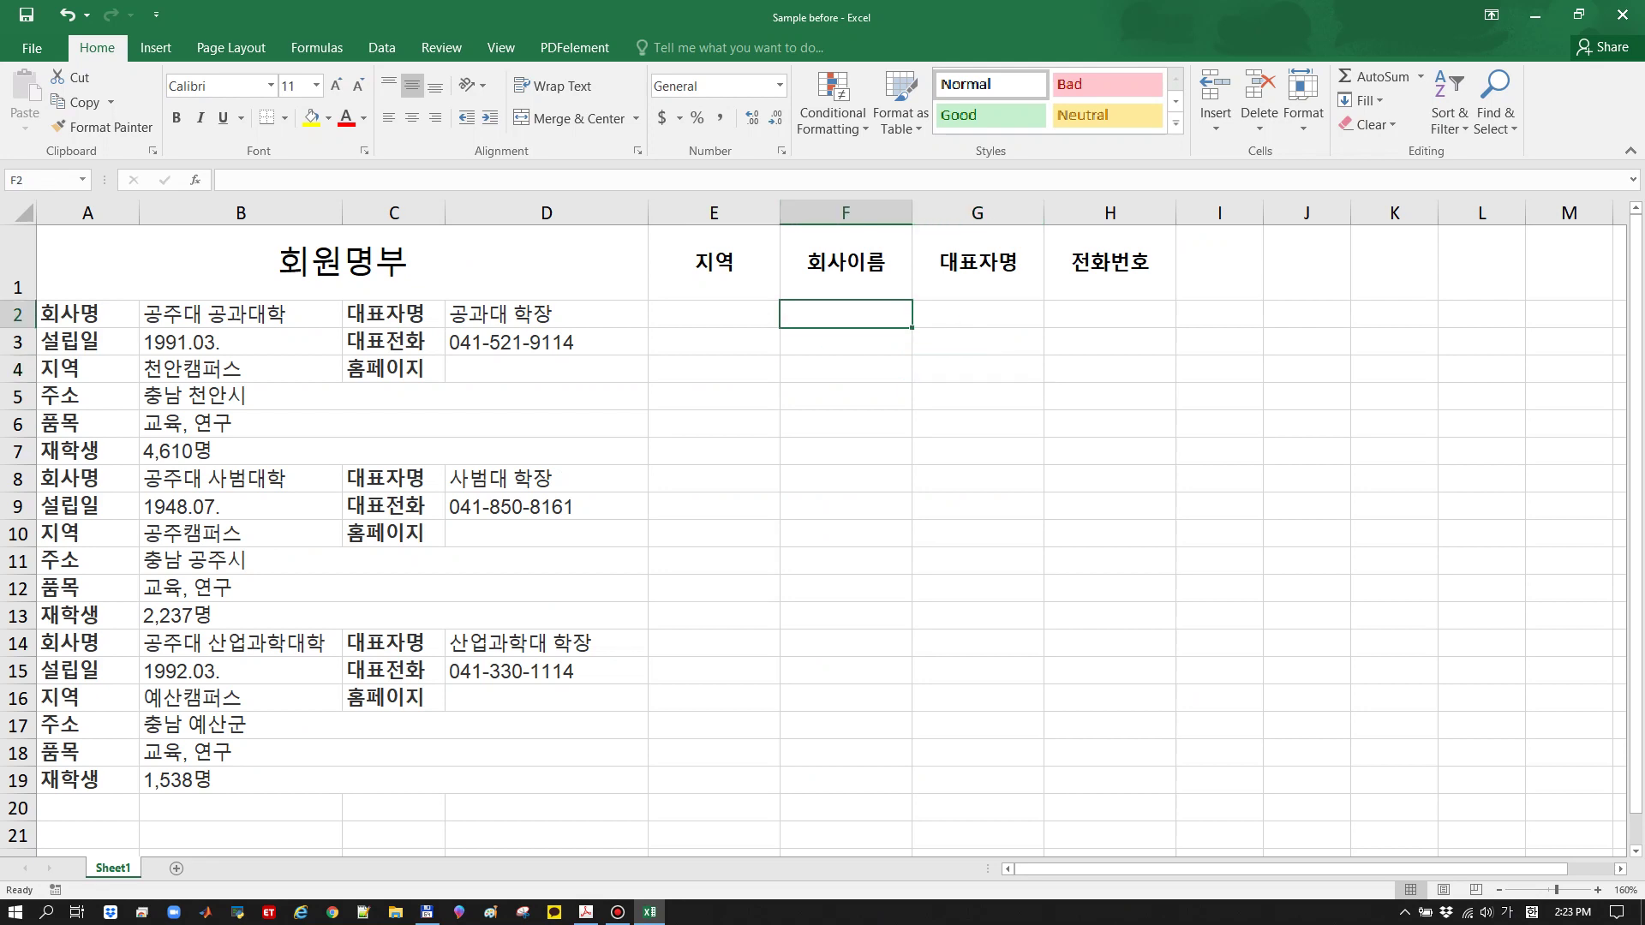
pyautogui.click(241, 313)
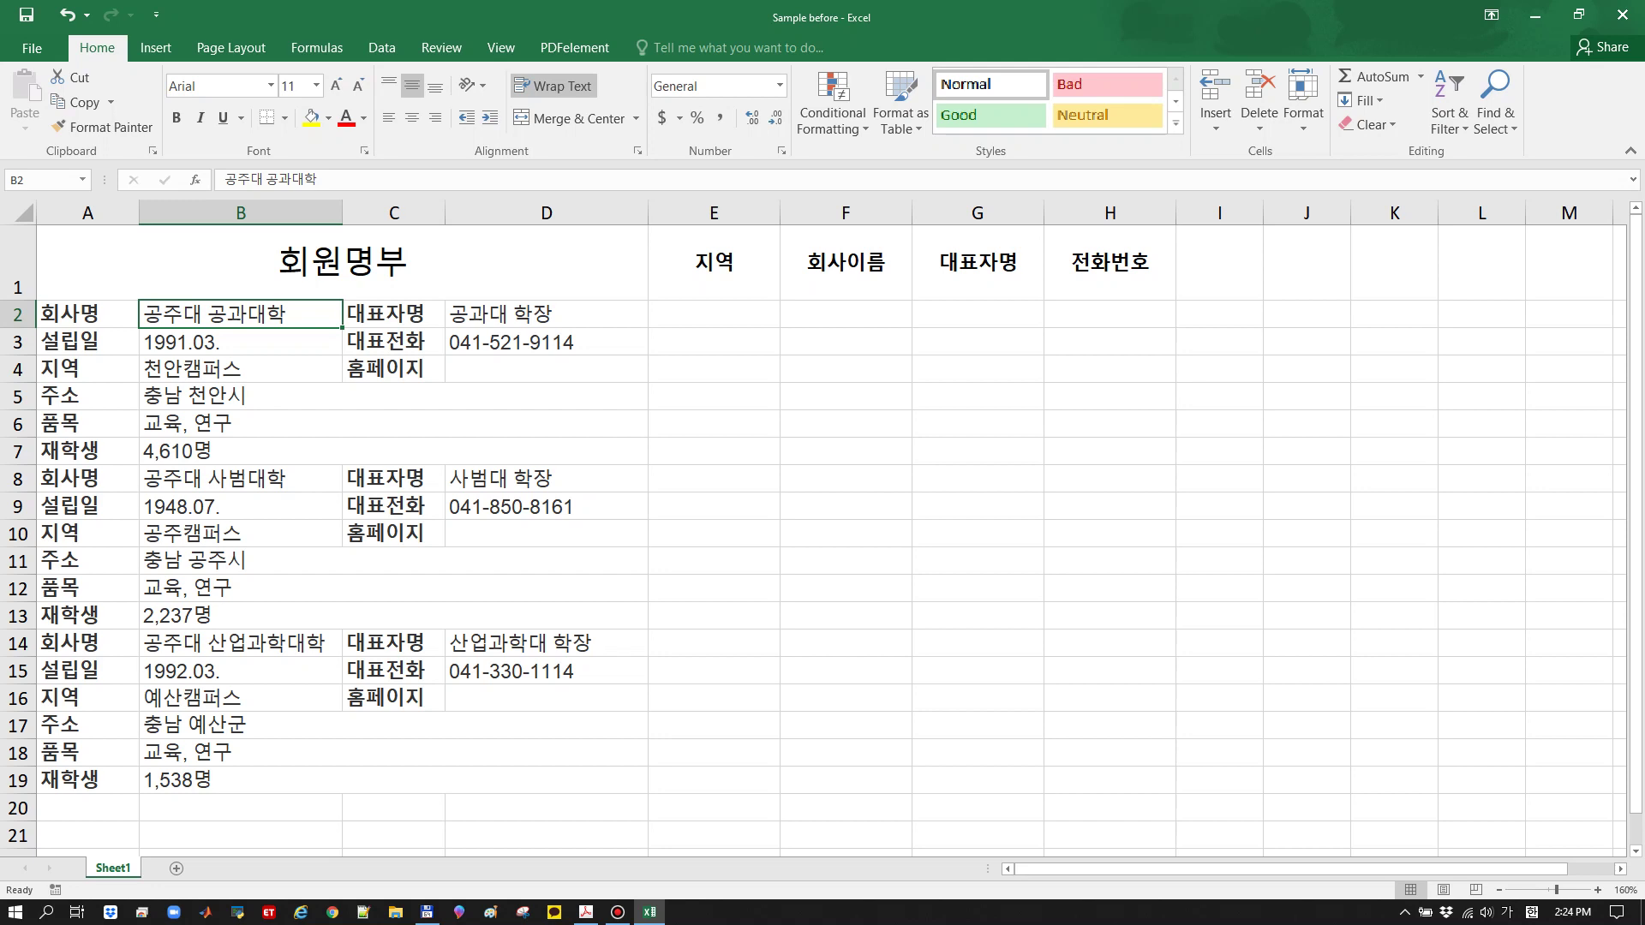
pyautogui.click(845, 314)
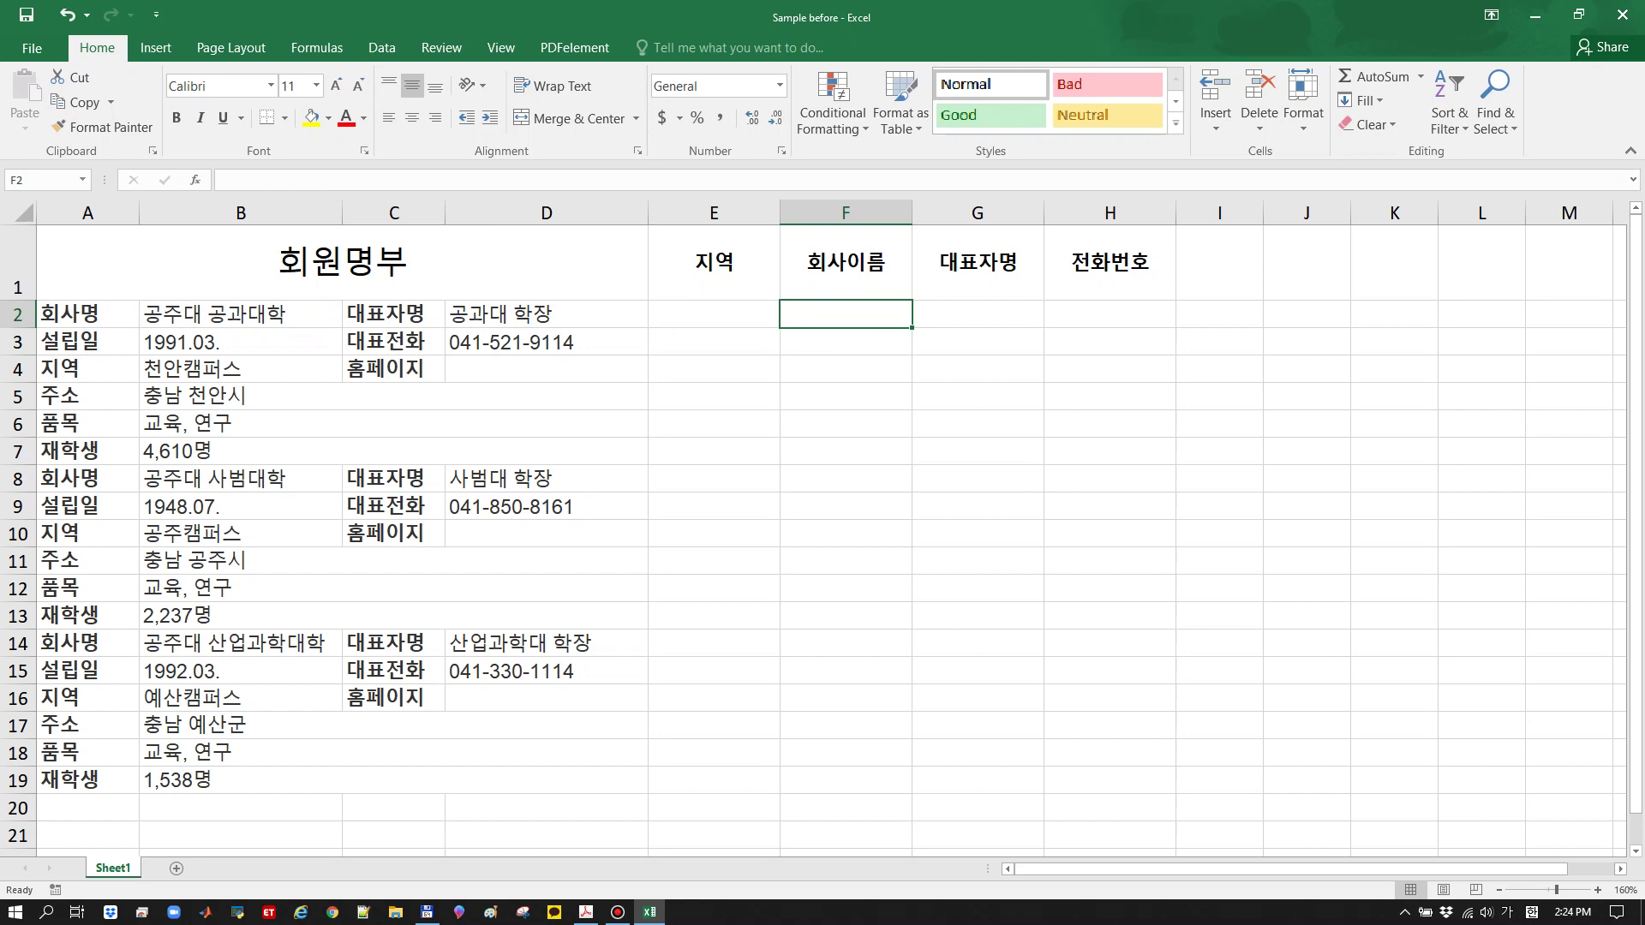
# Select B8, column F, row 8 and F8 to trace where the second company name is copied from and to
pyautogui.click(241, 478)
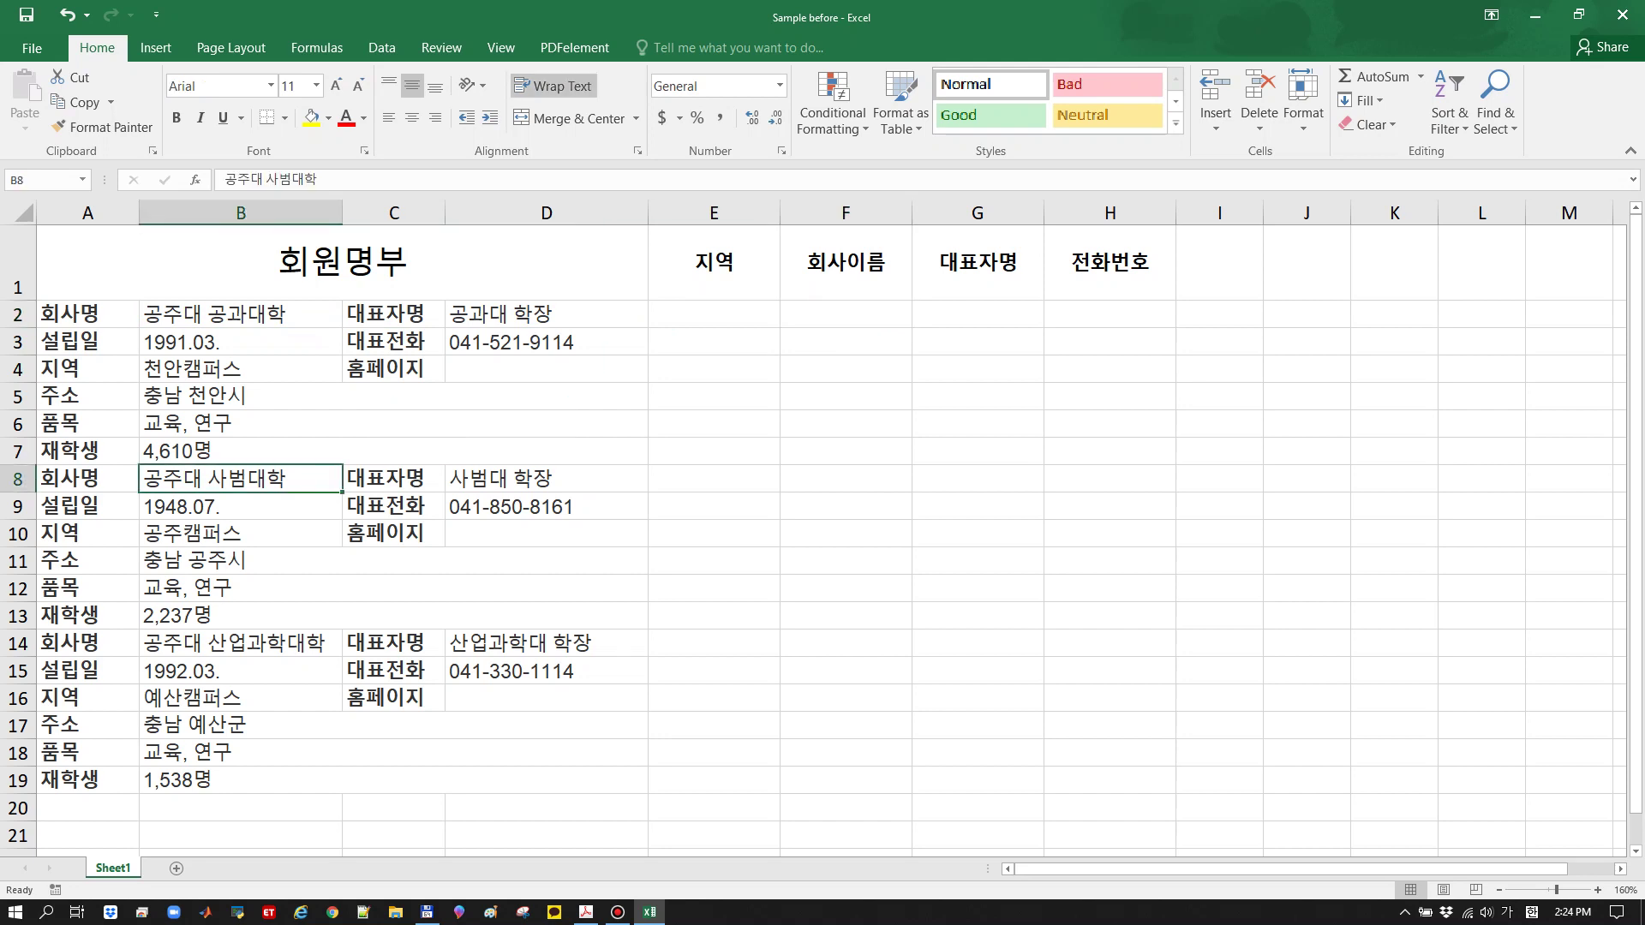
pyautogui.click(846, 478)
pyautogui.click(846, 213)
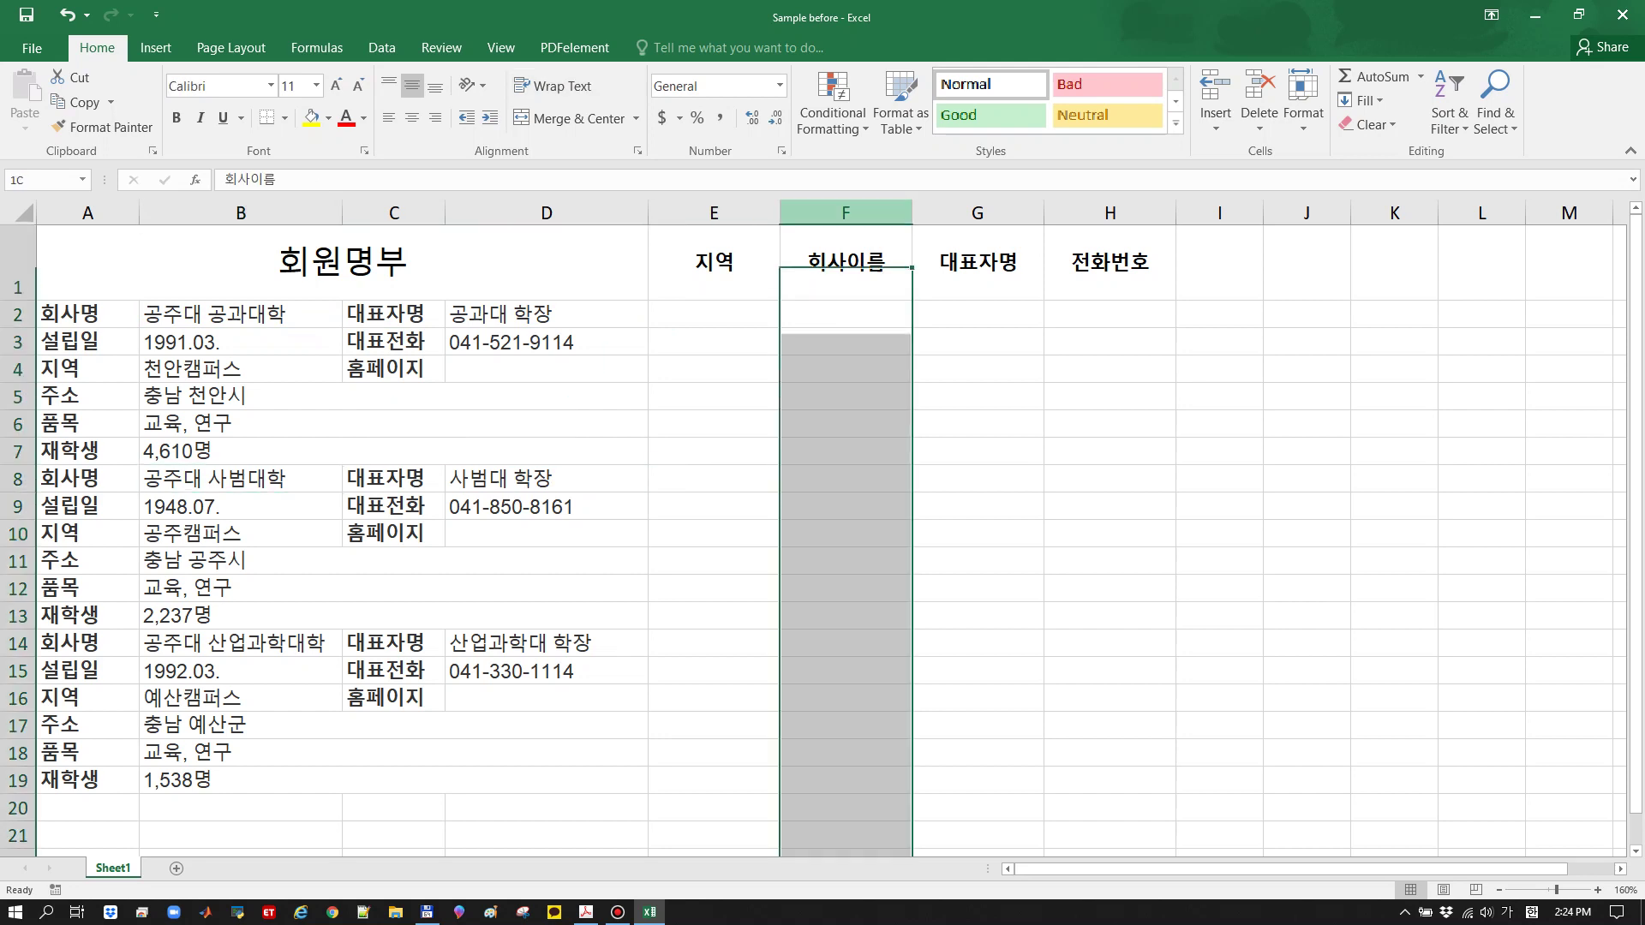
pyautogui.click(18, 479)
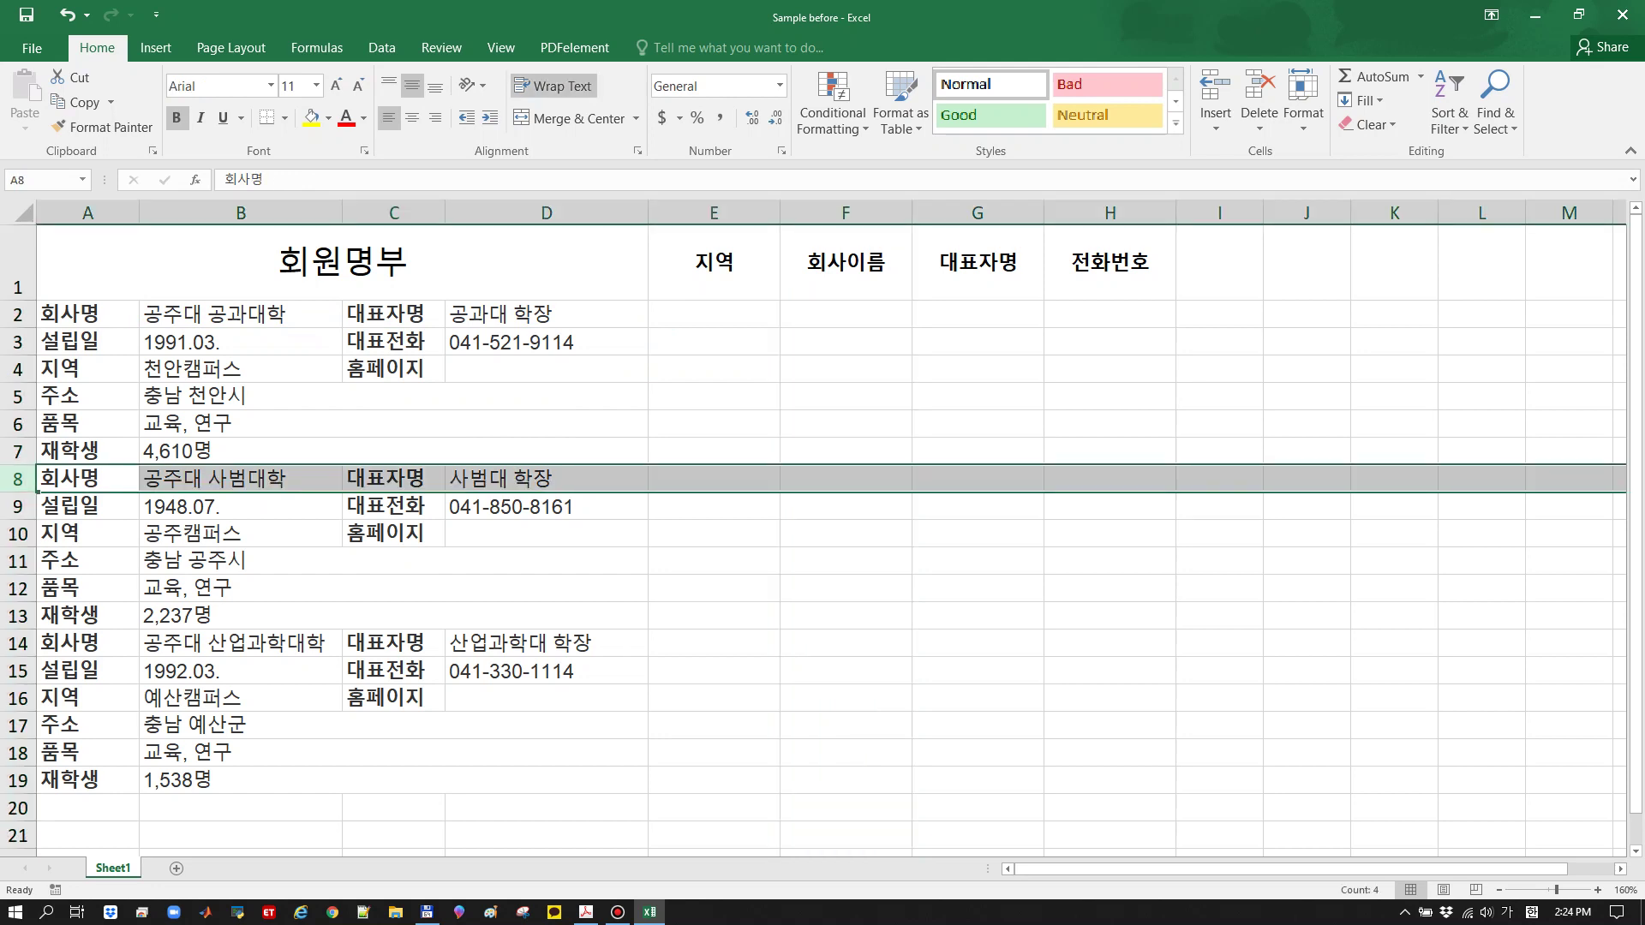
pyautogui.click(546, 479)
pyautogui.press('Right')
pyautogui.press('Right')
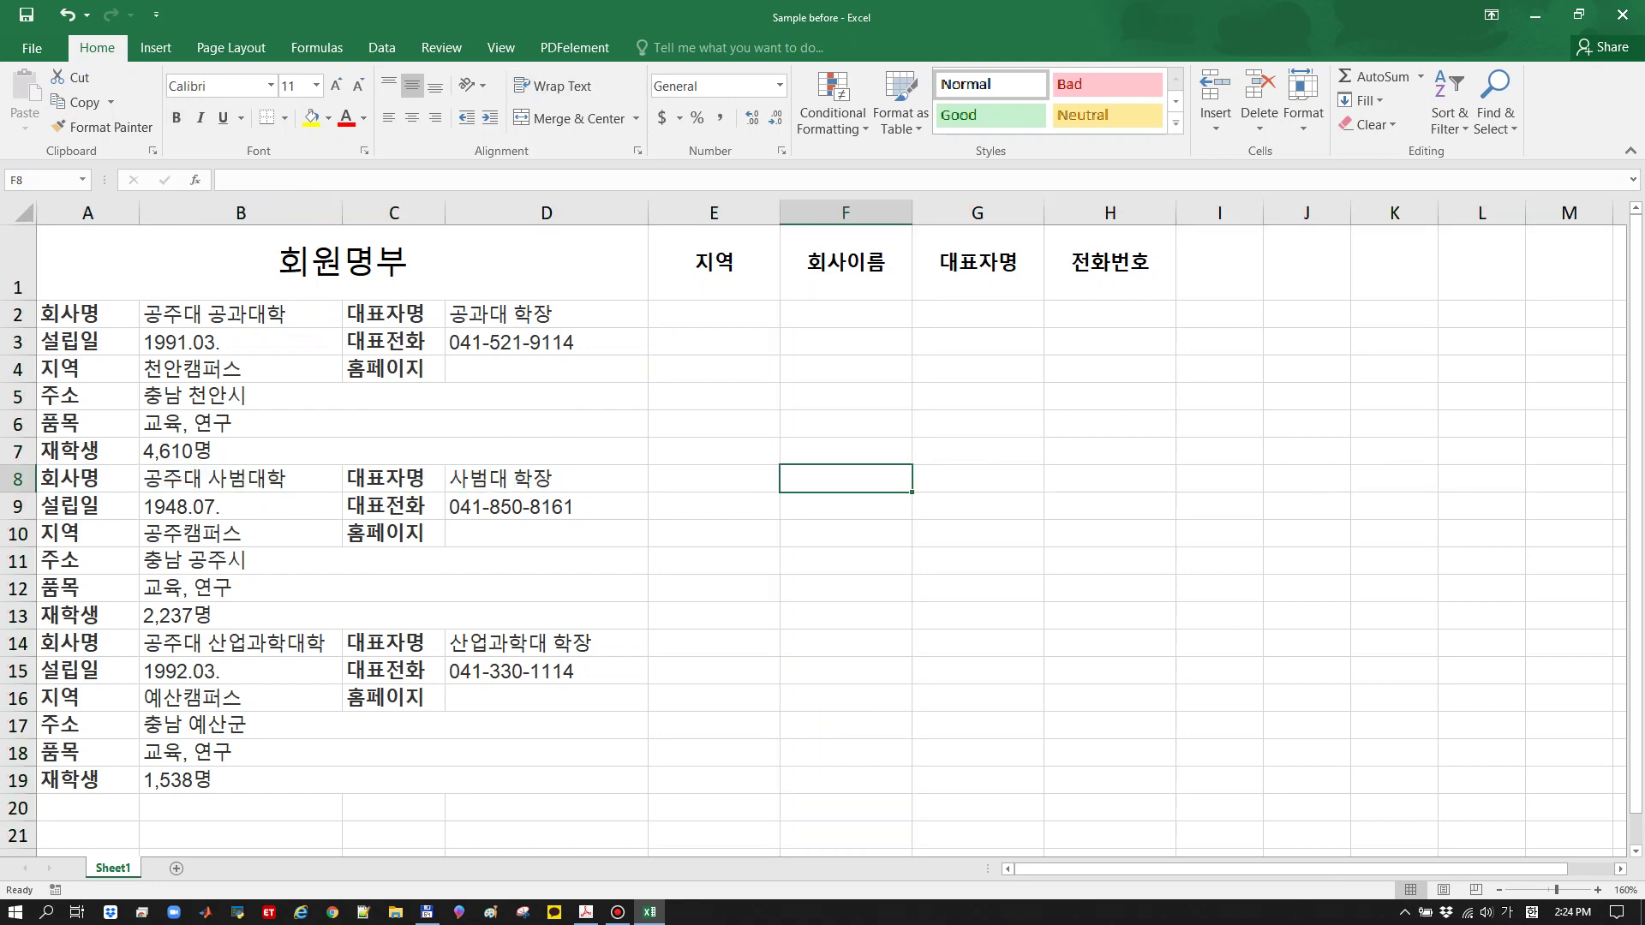
# Move the active cell down column F to F14, the output row of the third company record
pyautogui.press('Down')
pyautogui.press('Down')
pyautogui.press('Down')
pyautogui.press('Down')
pyautogui.press('Down')
pyautogui.press('Down')
pyautogui.press('Down')
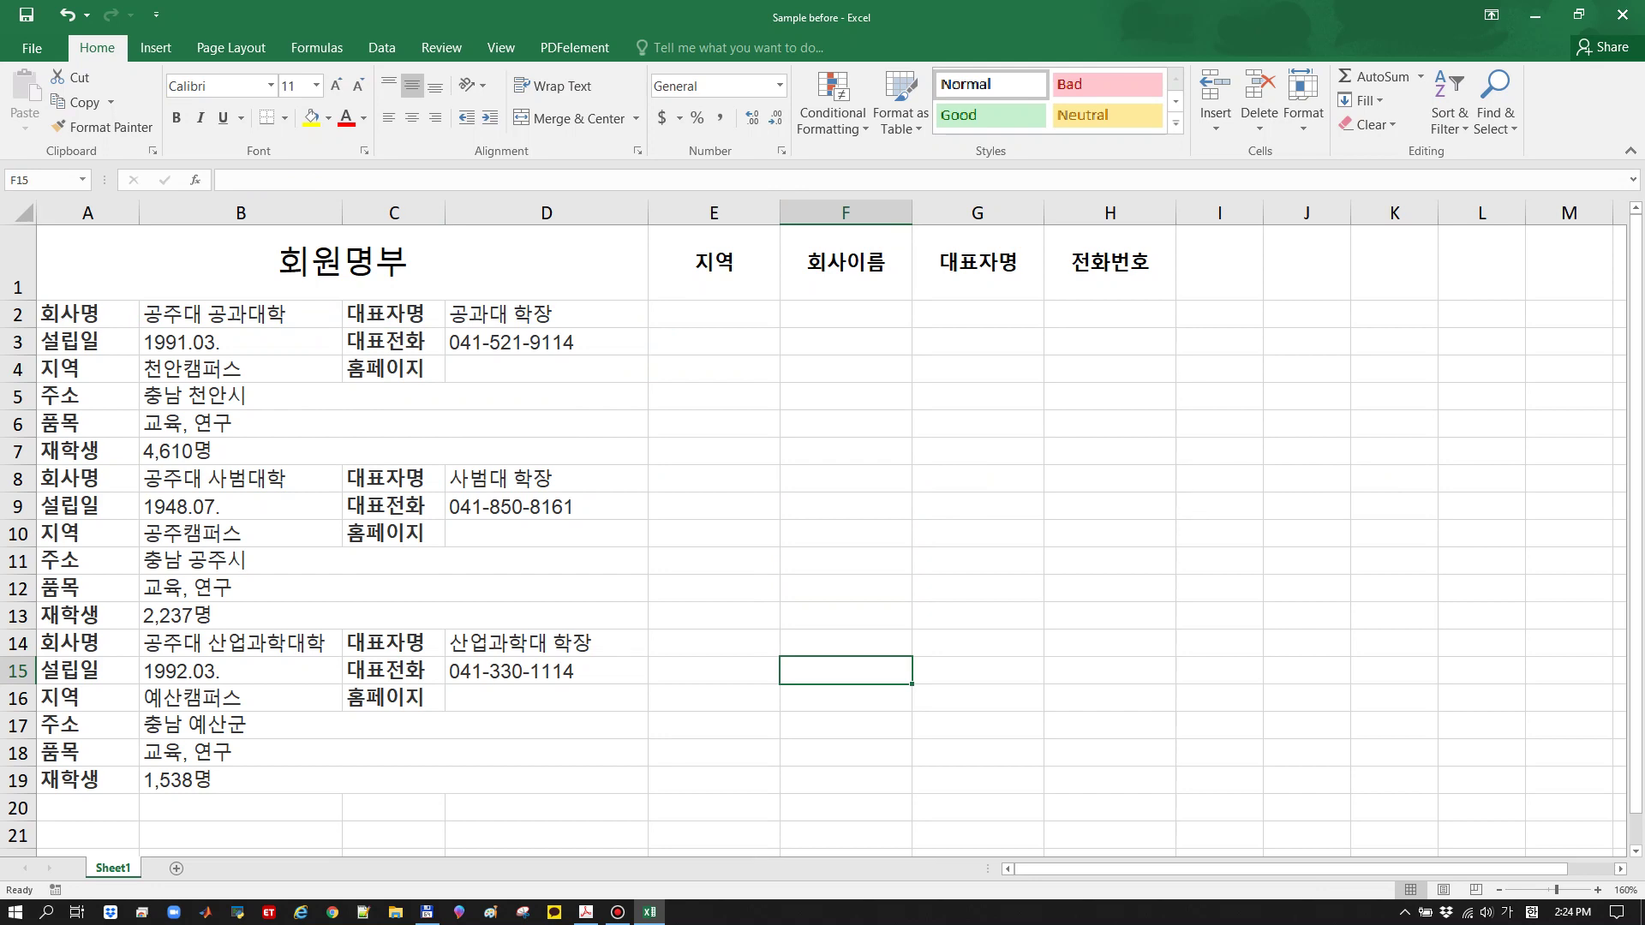
pyautogui.press('Up')
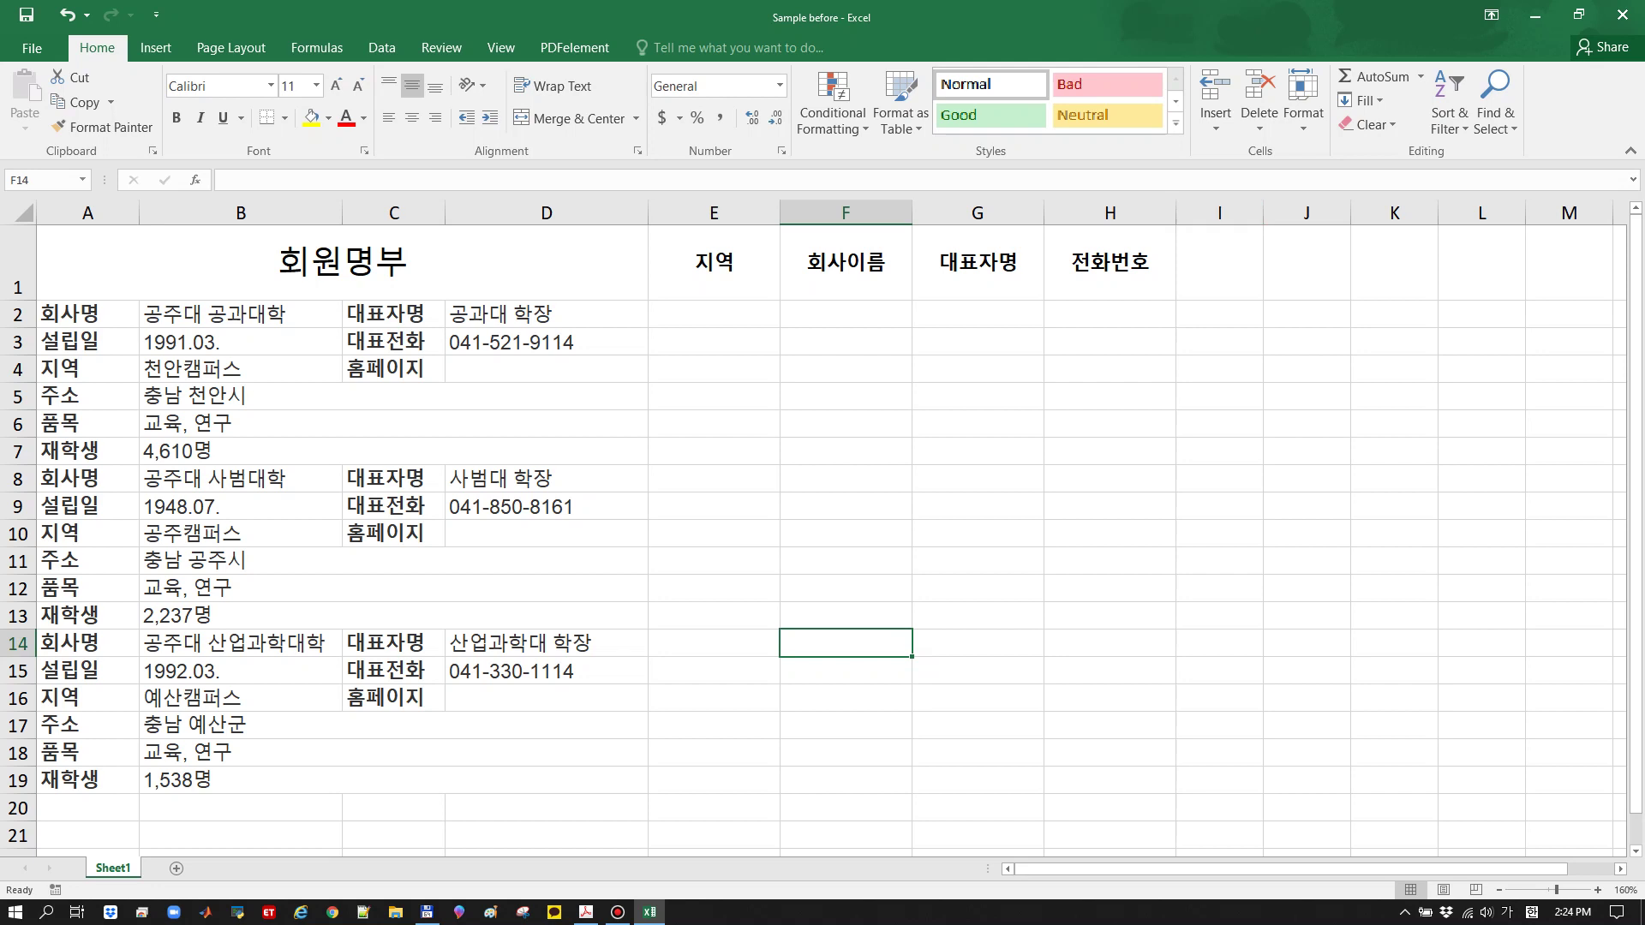
# Consult the section 7.3 instructions in the PDF and turn on Use Relative References for macros in the Sample before workbook
pyautogui.click(586, 912)
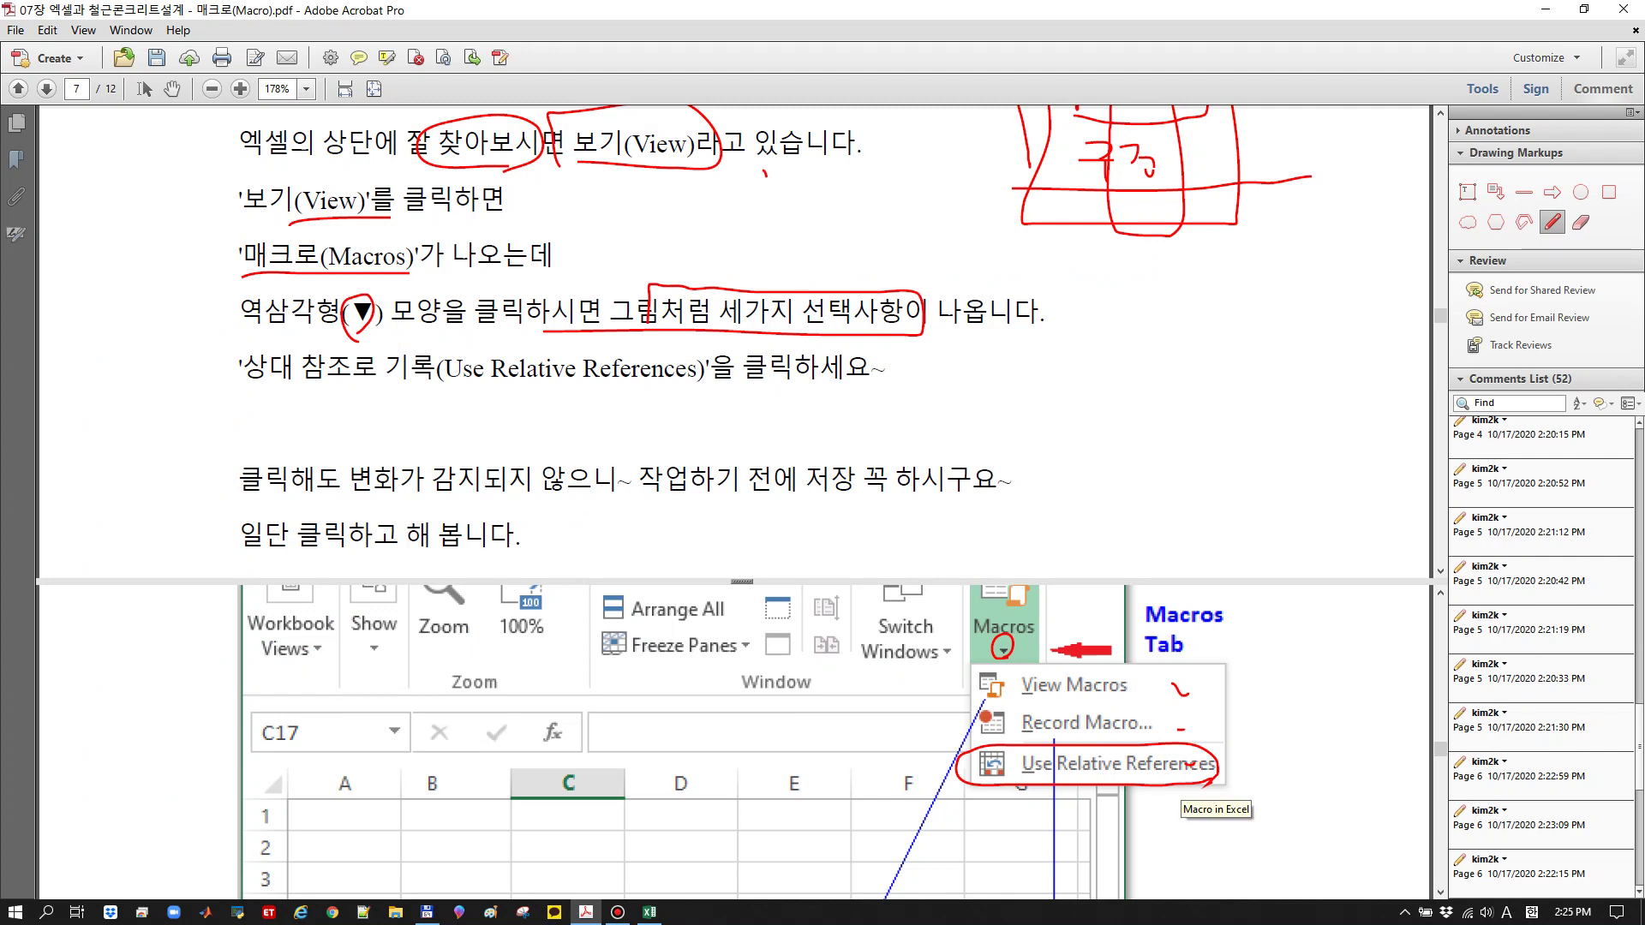
pyautogui.scroll(-3, 776, 334)
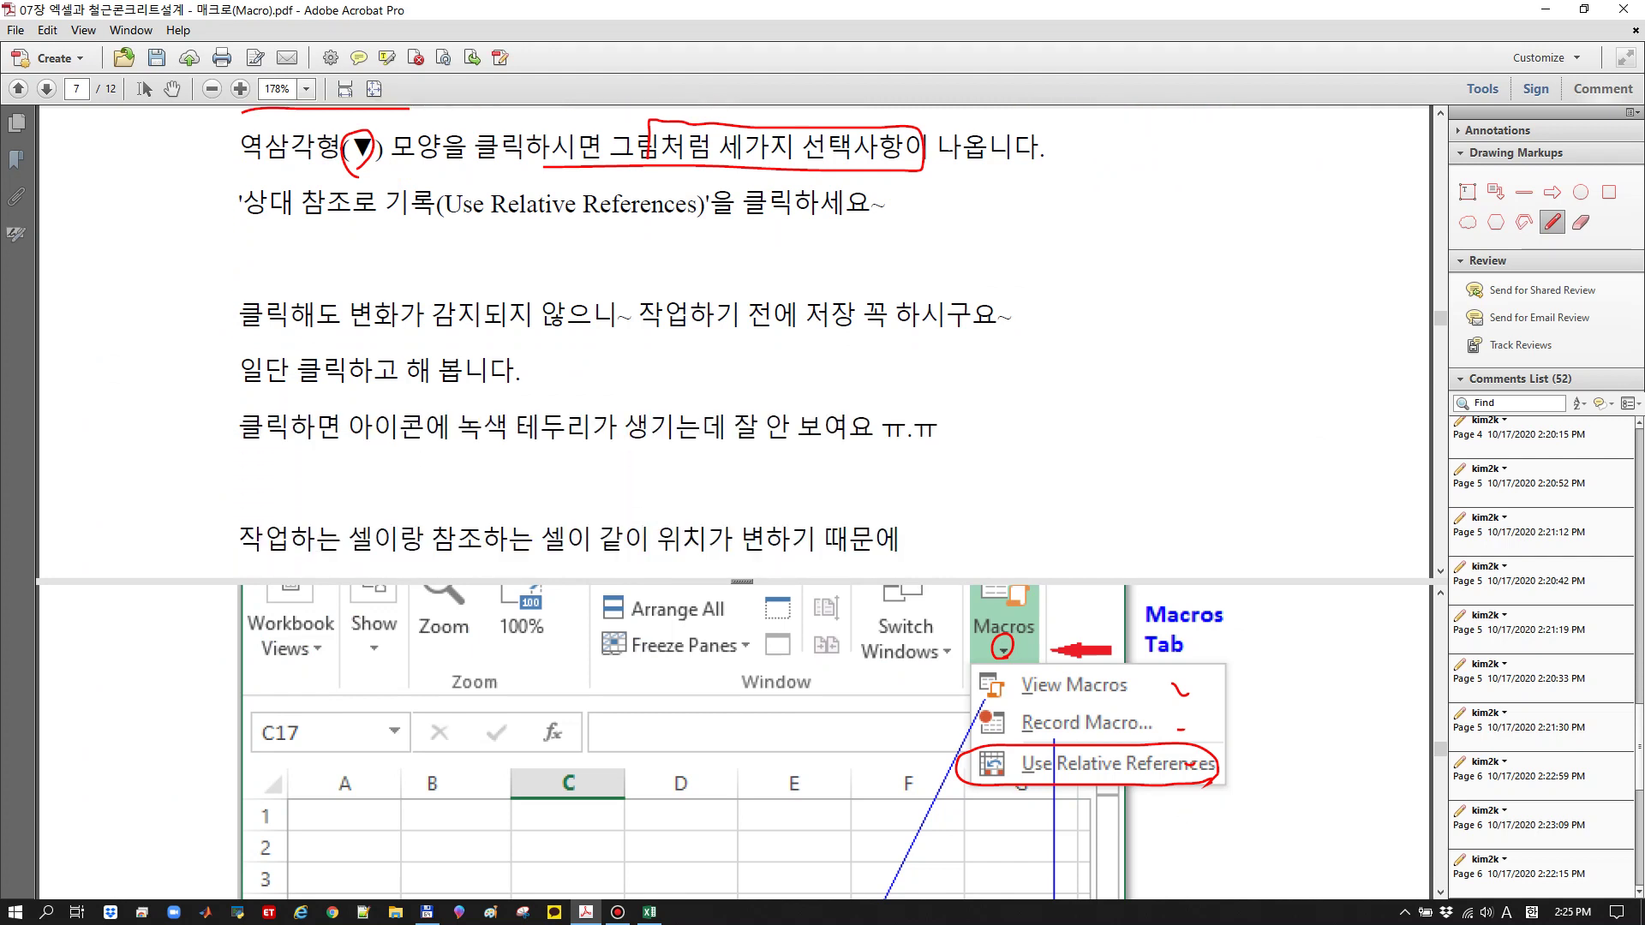
pyautogui.click(650, 912)
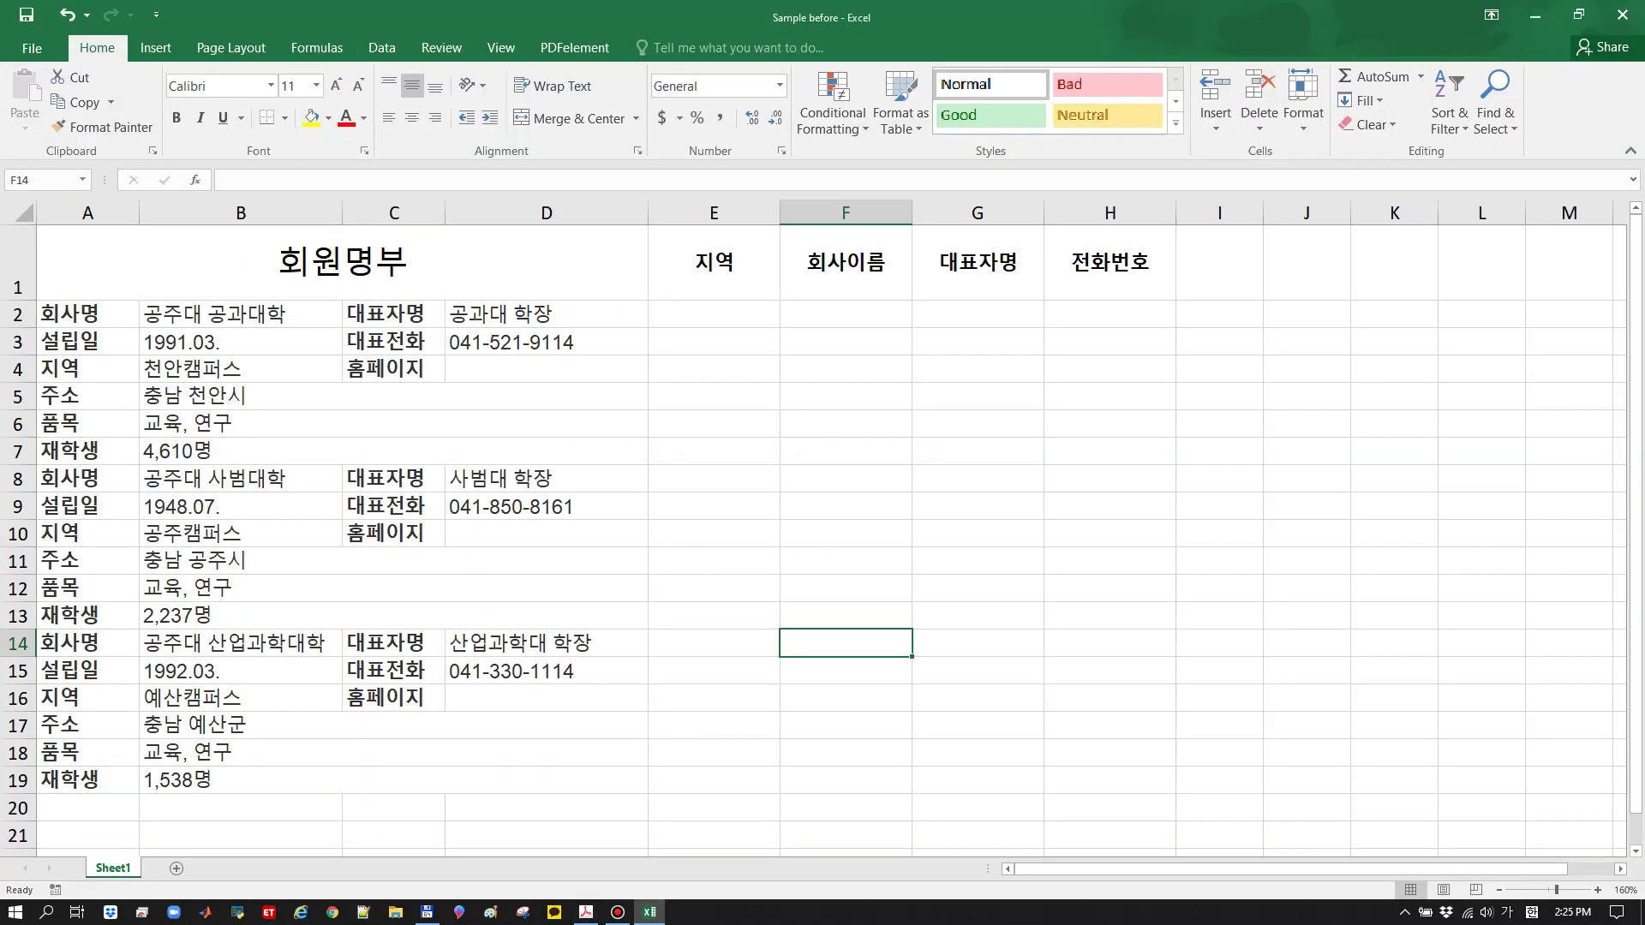
pyautogui.click(501, 48)
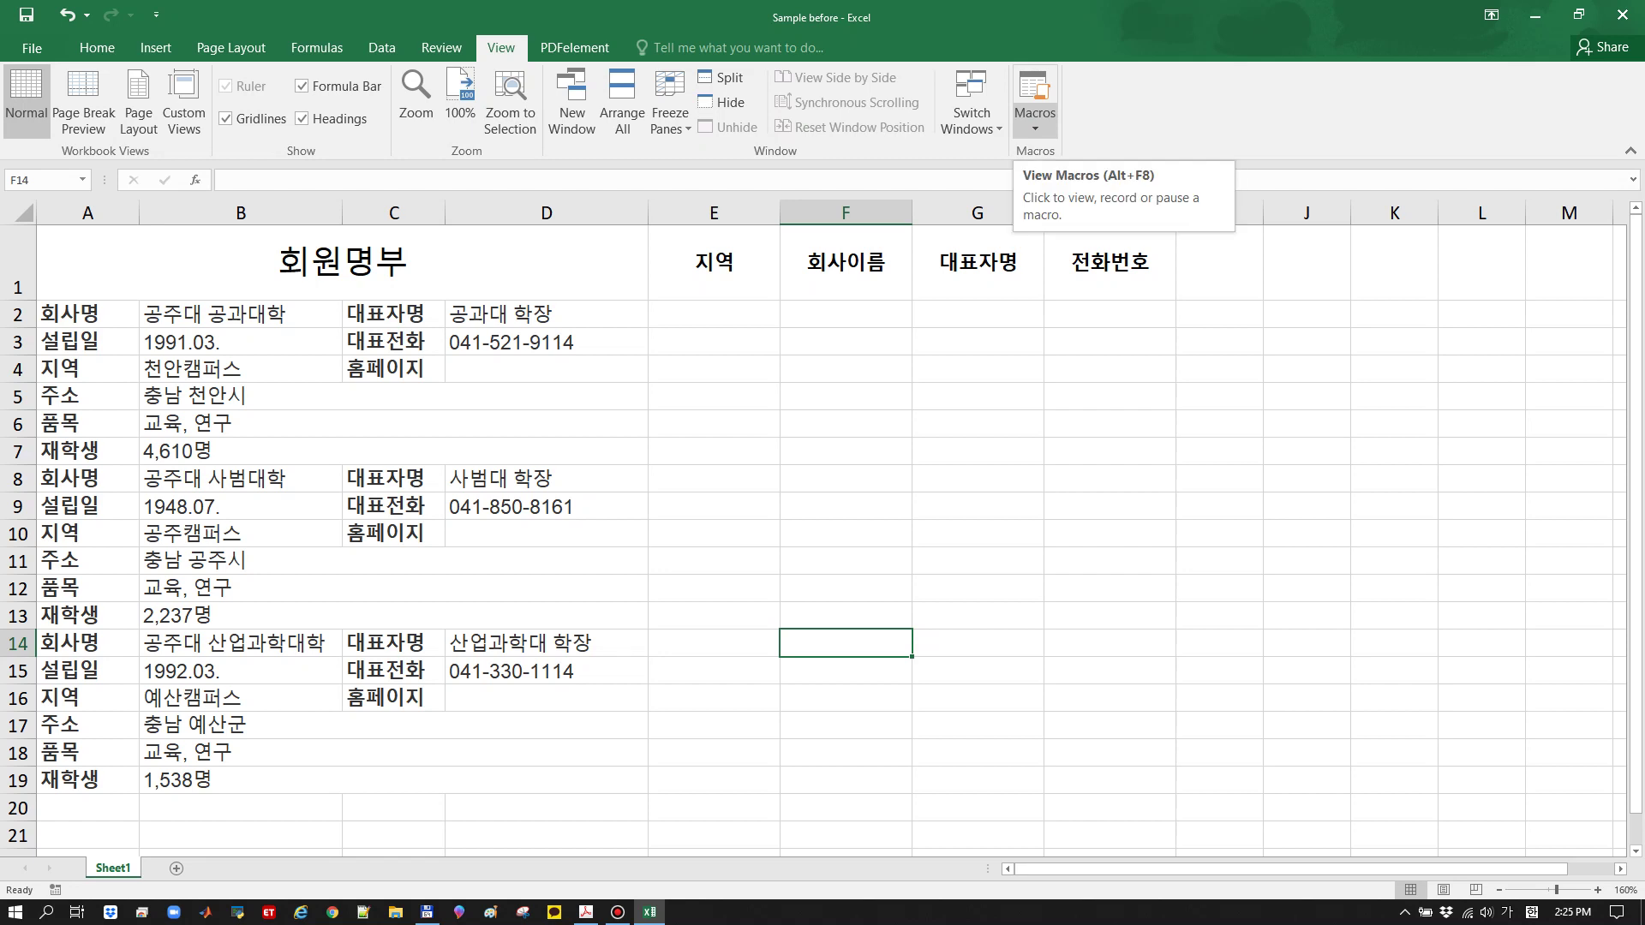
pyautogui.click(1035, 127)
pyautogui.click(1093, 192)
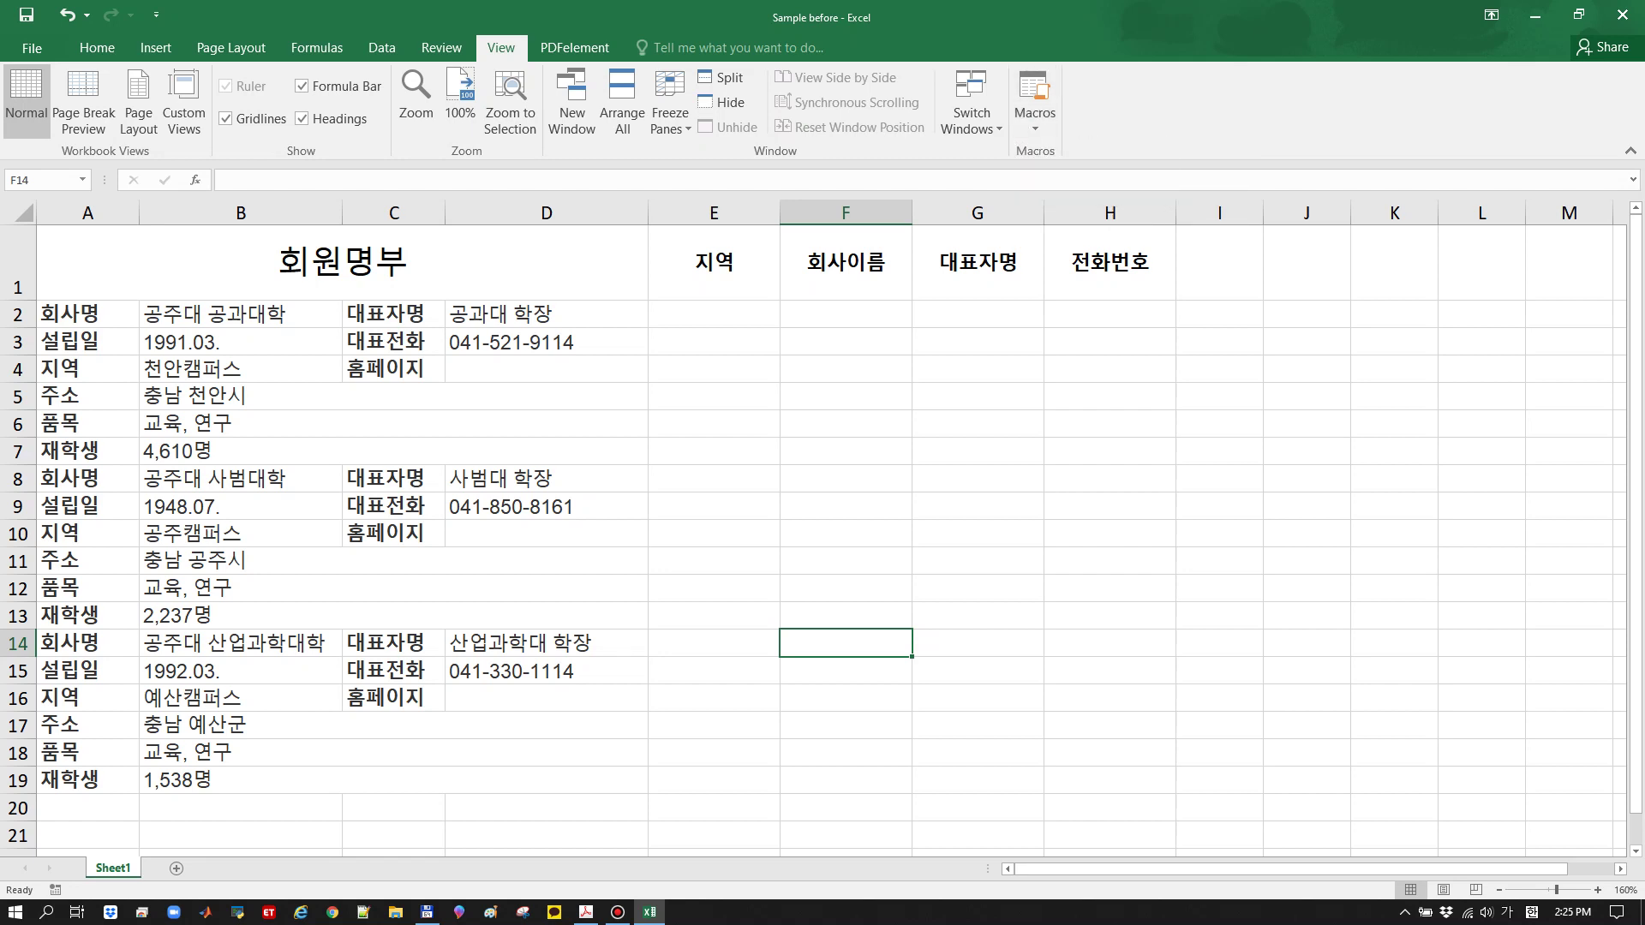
pyautogui.click(1035, 120)
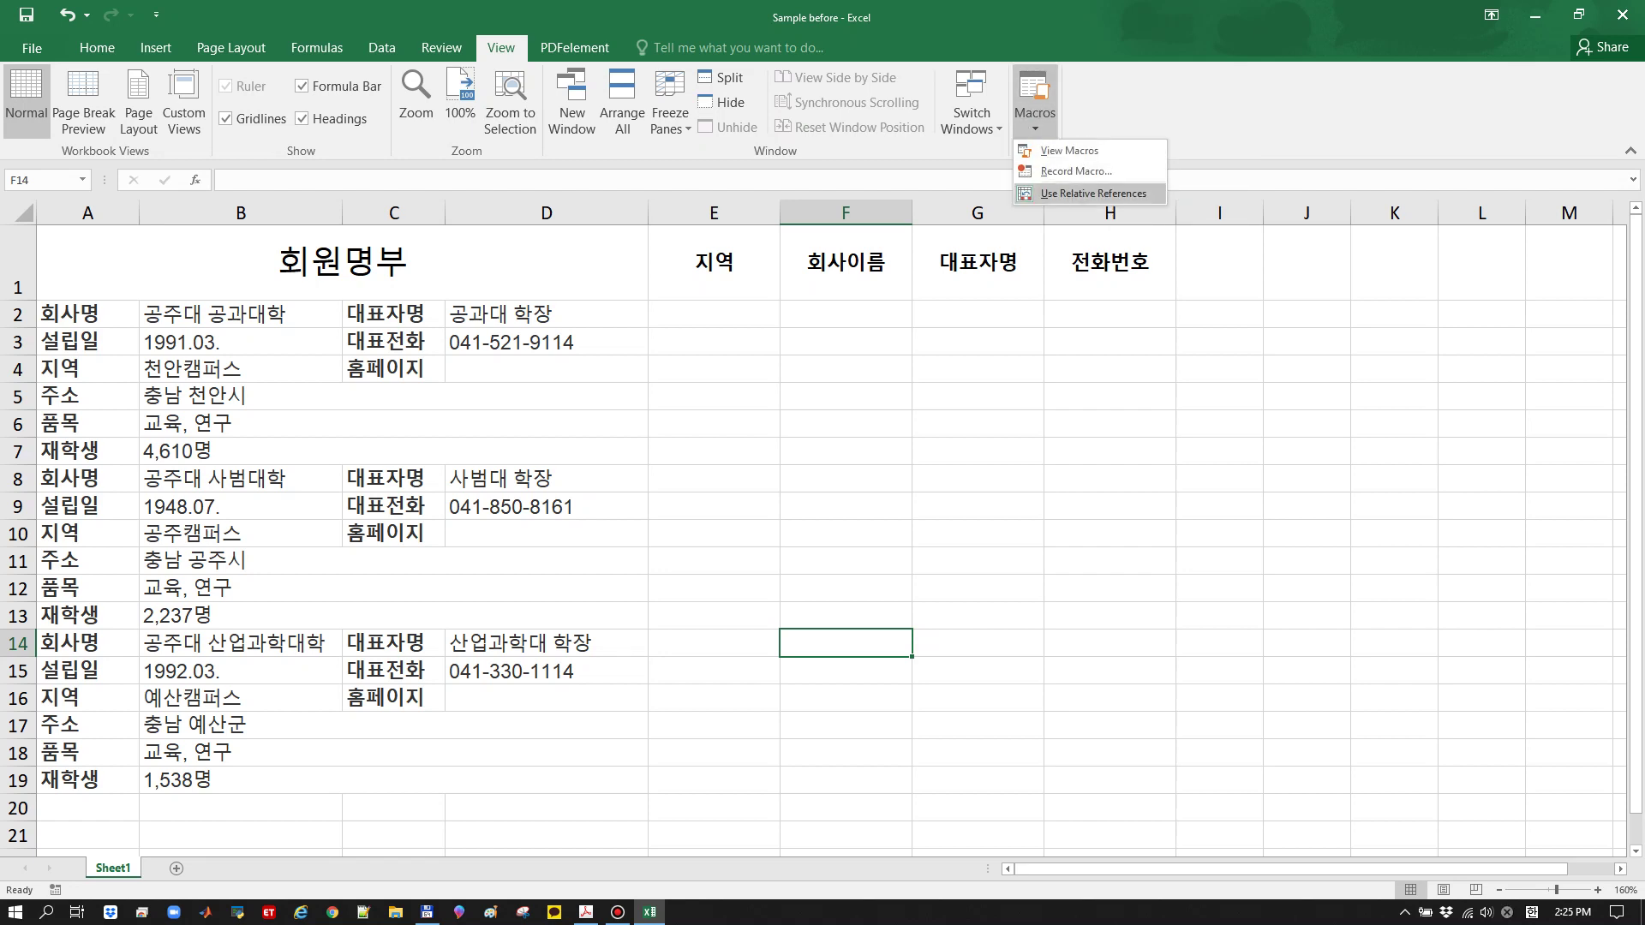
pyautogui.click(1094, 193)
pyautogui.click(1035, 119)
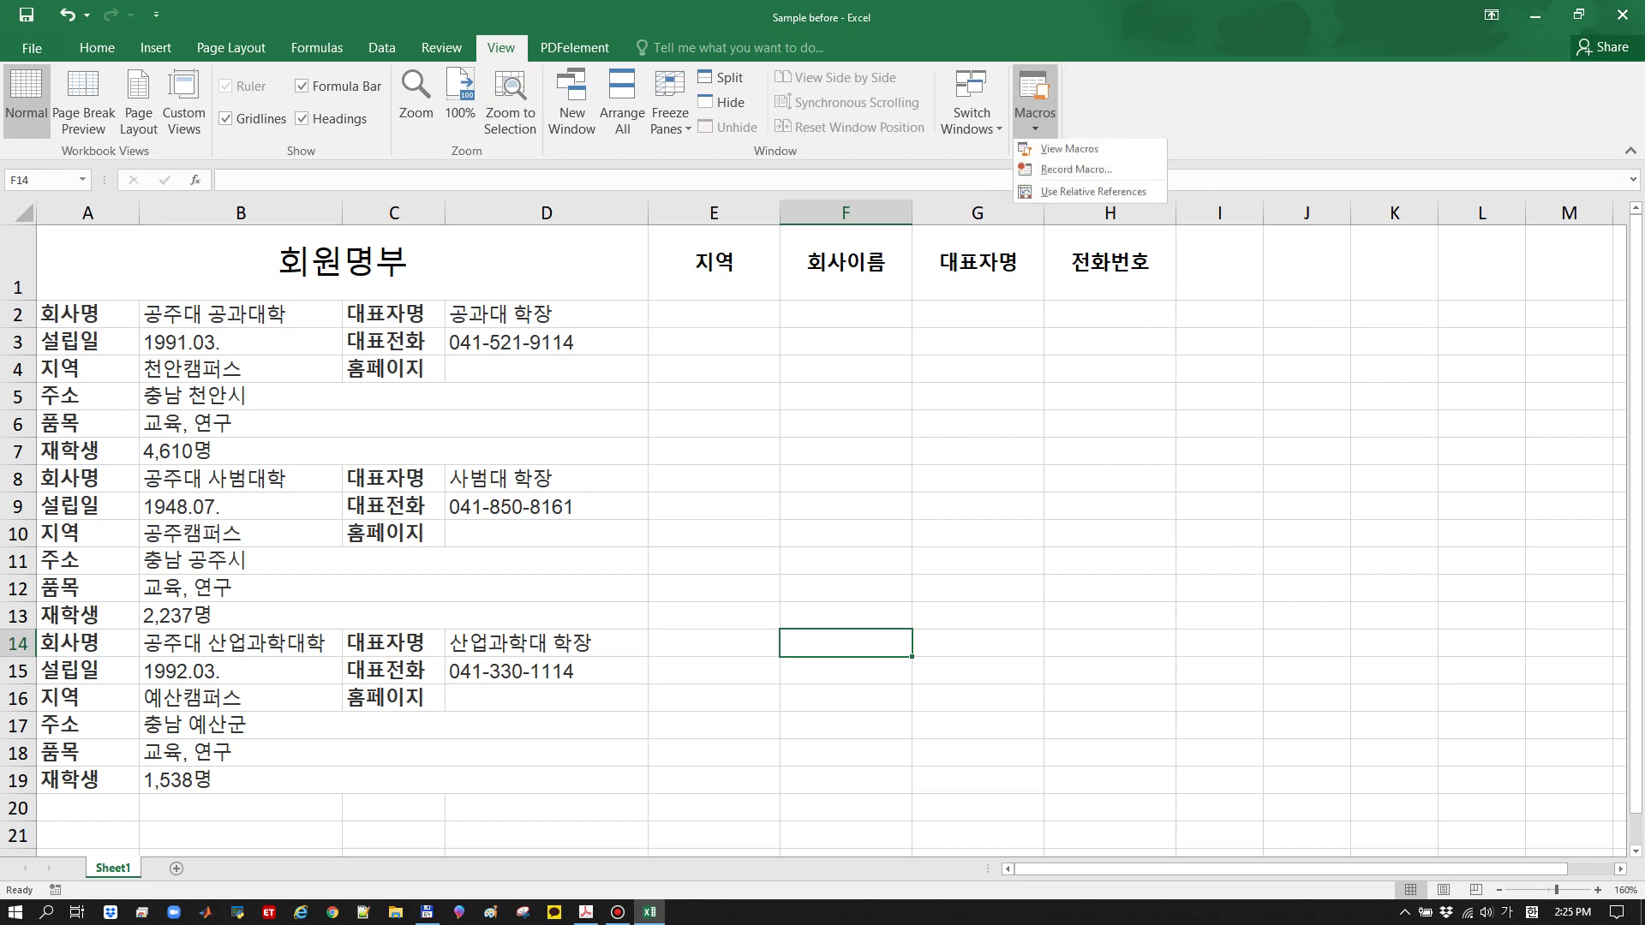
pyautogui.click(1093, 192)
pyautogui.click(1034, 119)
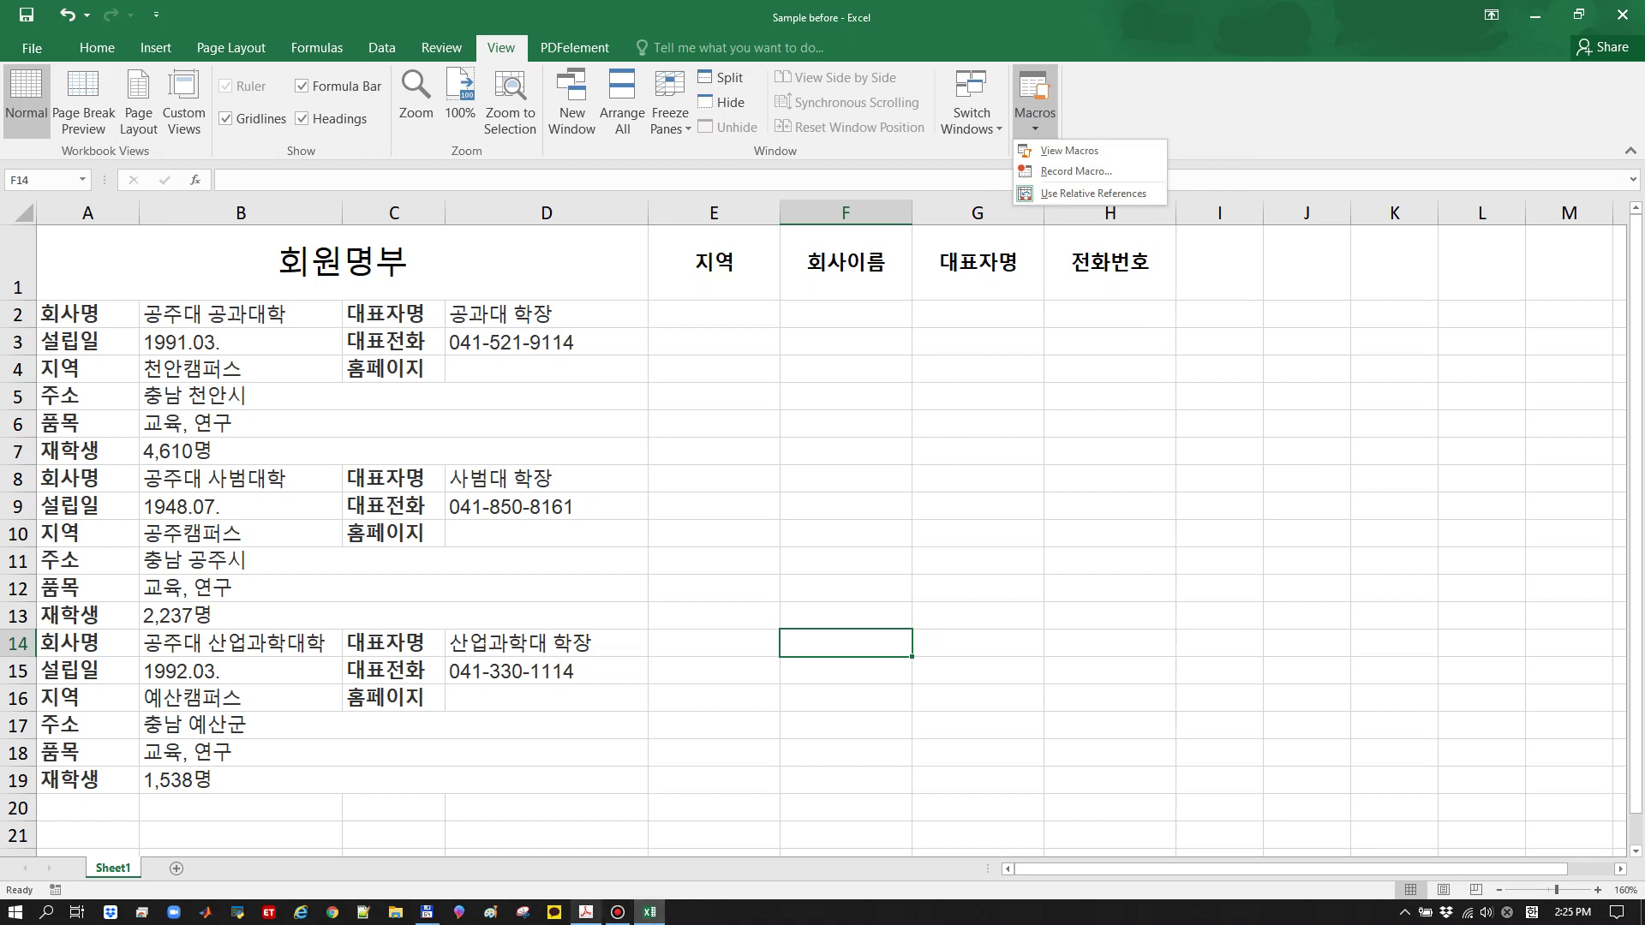
# Return to the PDF and read on in section 7.3 about relative references and finding 회사명 before recording
pyautogui.click(586, 912)
pyautogui.scroll(-5, 638, 343)
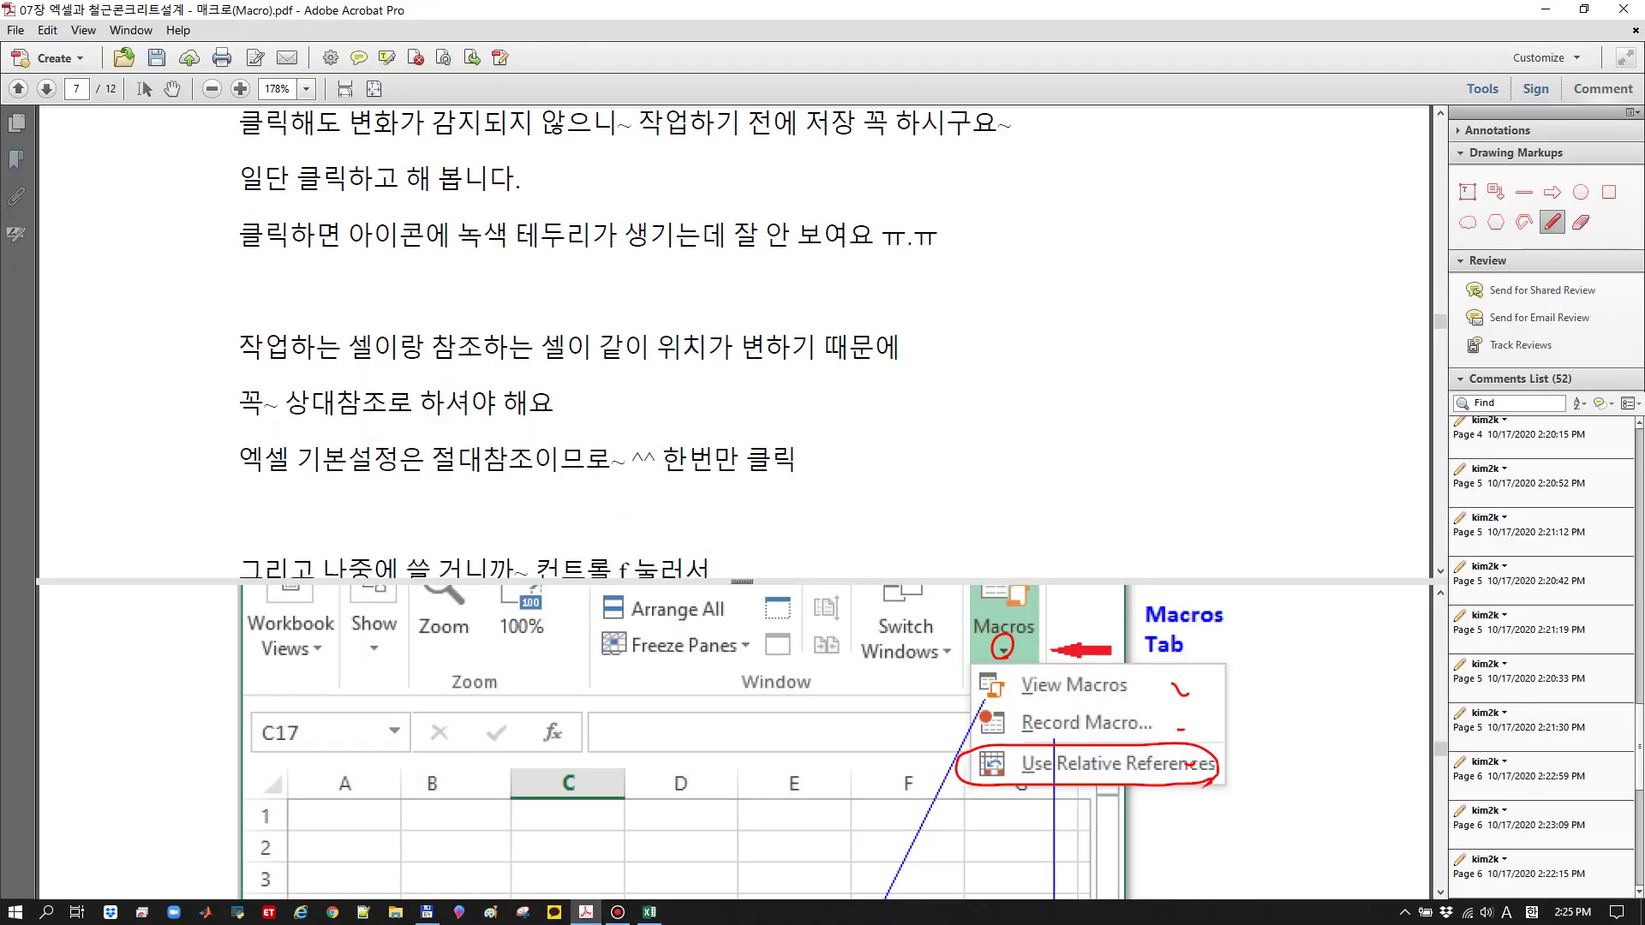
pyautogui.scroll(-2, 638, 342)
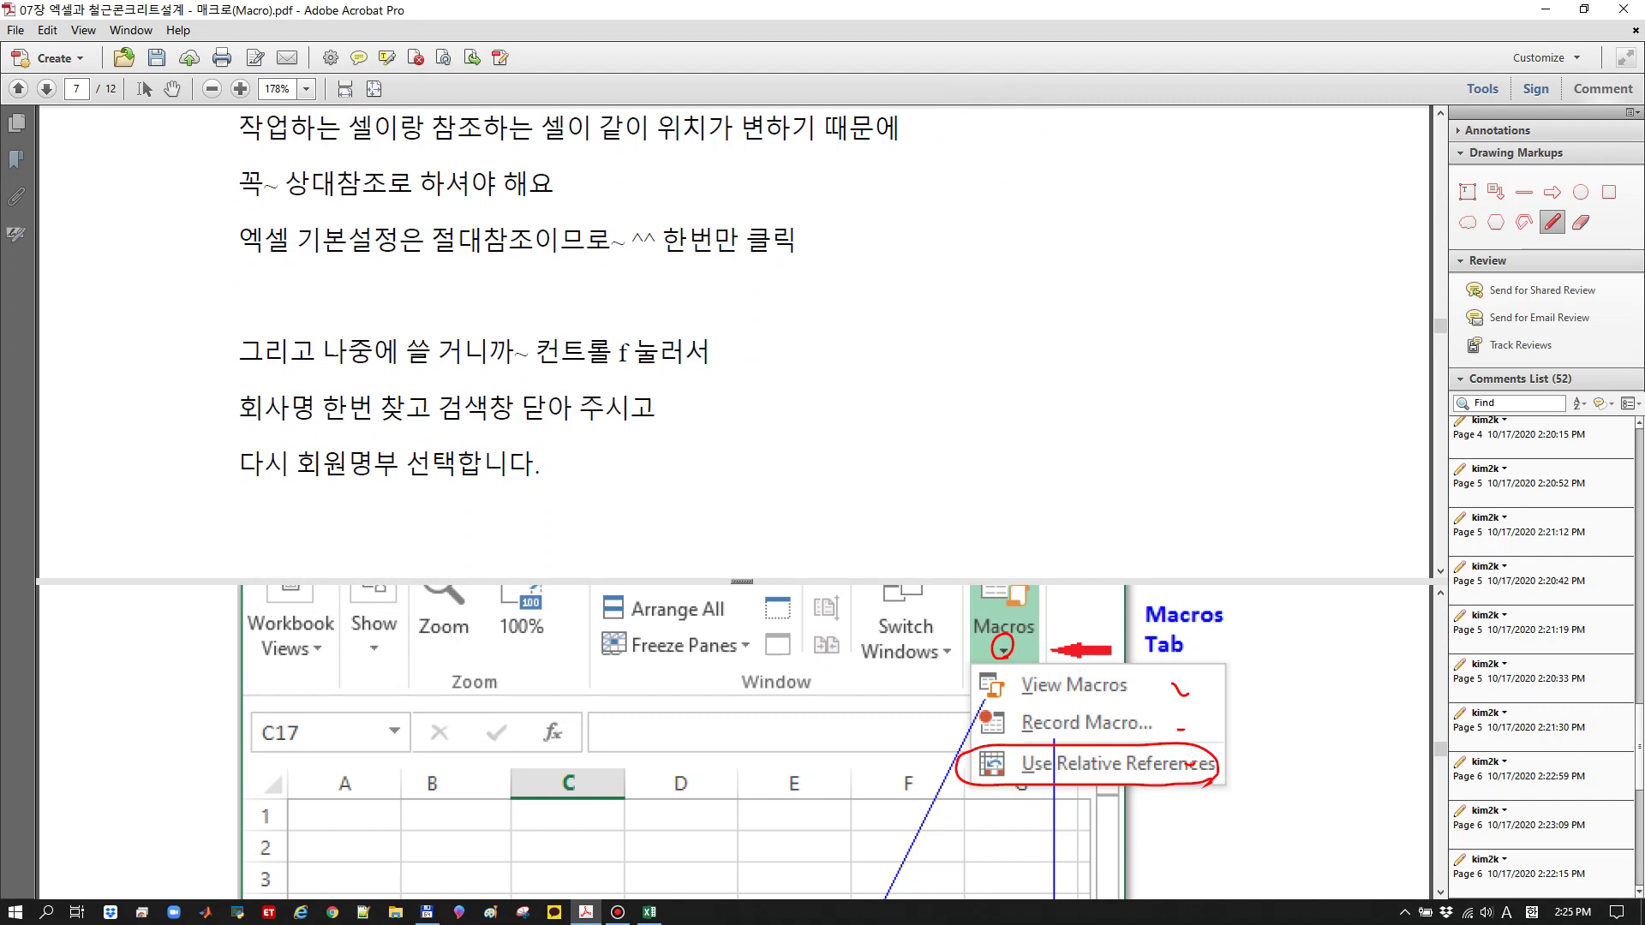
# Underline in red the section 7.3 sentence about no visible change and saving before starting work
pyautogui.scroll(6, 639, 342)
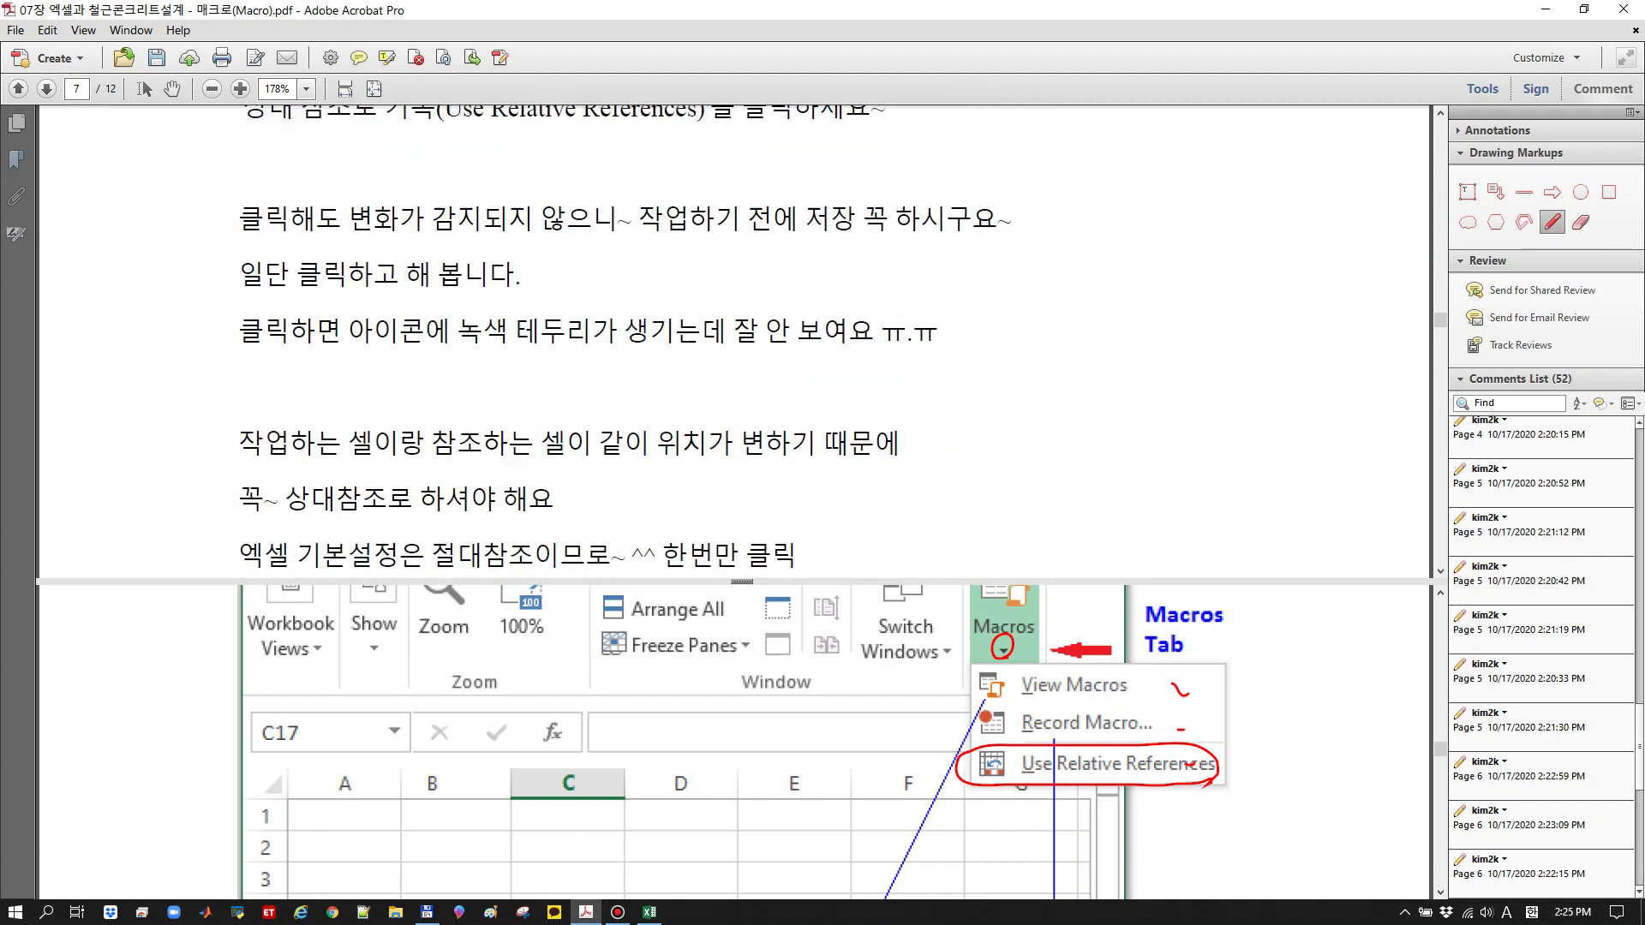
pyautogui.scroll(1, 638, 343)
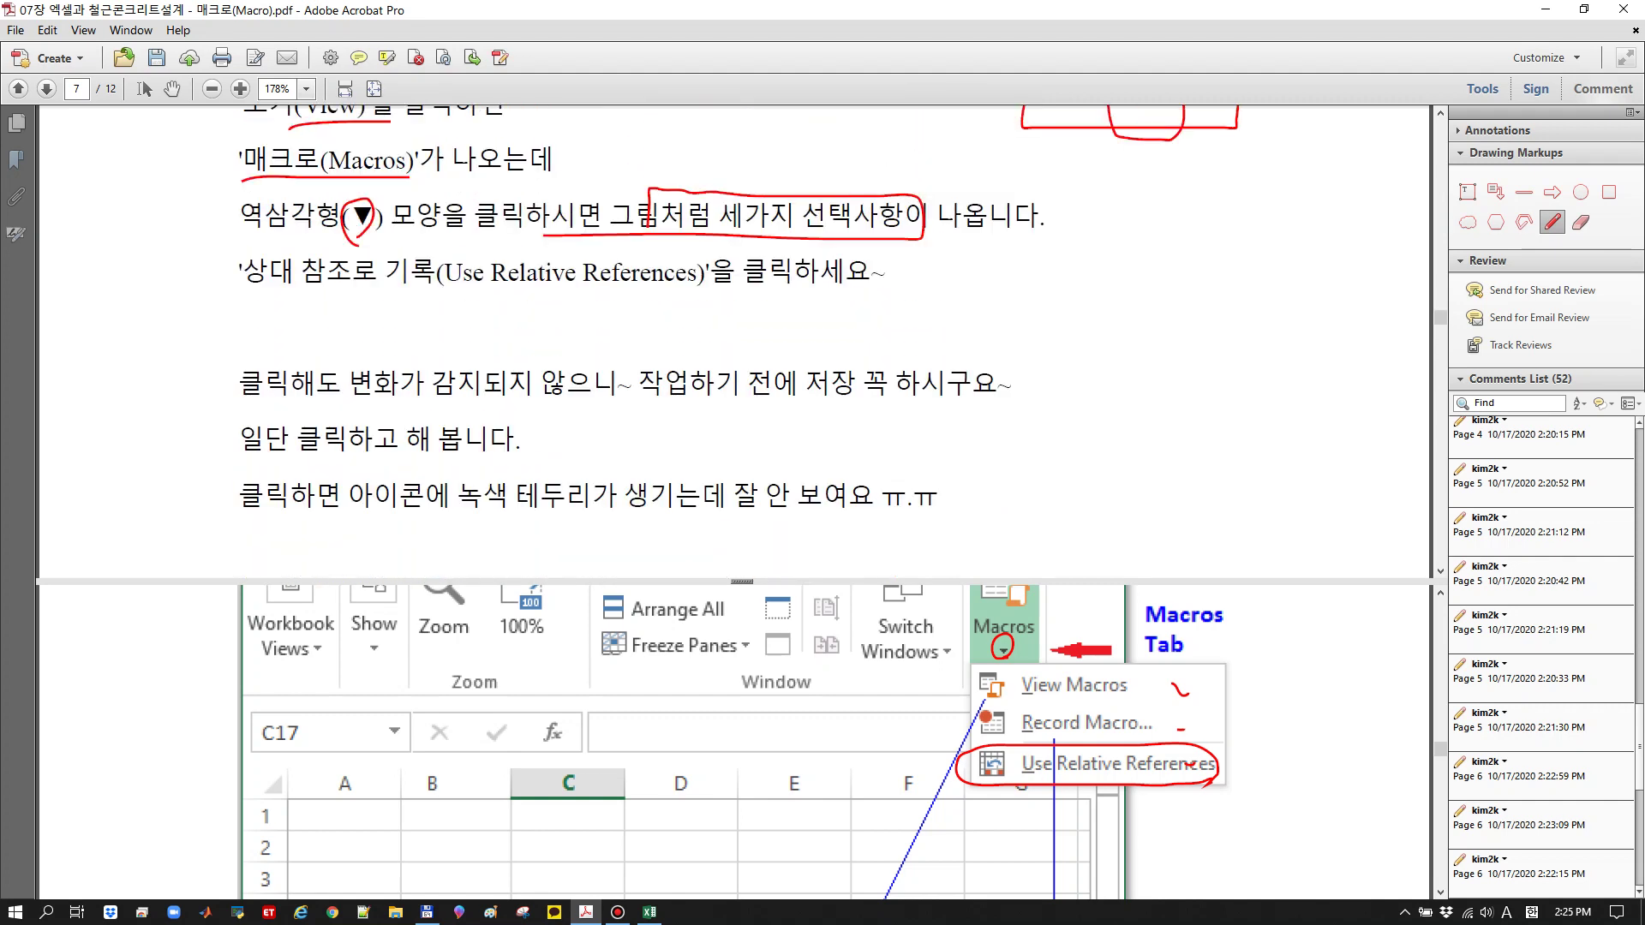
pyautogui.moveTo(221, 404); pyautogui.dragTo(567, 413)
pyautogui.moveTo(639, 412); pyautogui.dragTo(869, 389)
pyautogui.scroll(-2, 638, 343)
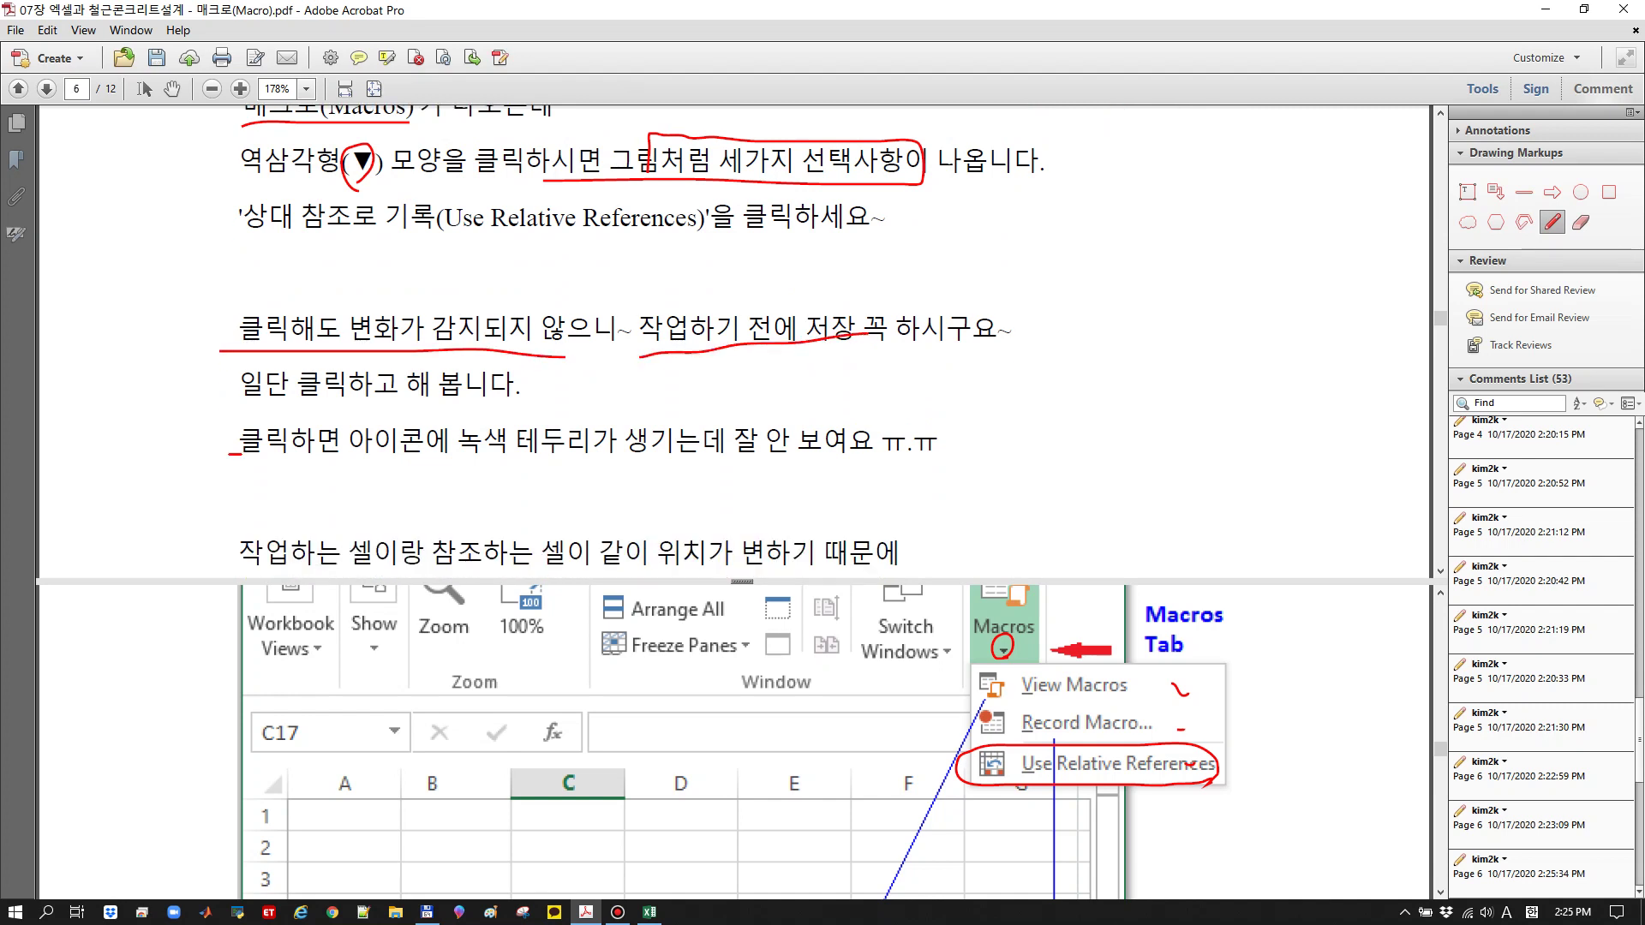
# Mark the line about the icon's green border by underlining it, circling 녹색 테두리 and sketching a small bordered box beside it
pyautogui.moveTo(241, 453)
pyautogui.mouseDown()
pyautogui.moveTo(609, 461)
pyautogui.moveTo(600, 402)
pyautogui.moveTo(467, 412)
pyautogui.moveTo(582, 494)
pyautogui.moveTo(608, 478)
pyautogui.mouseUp()
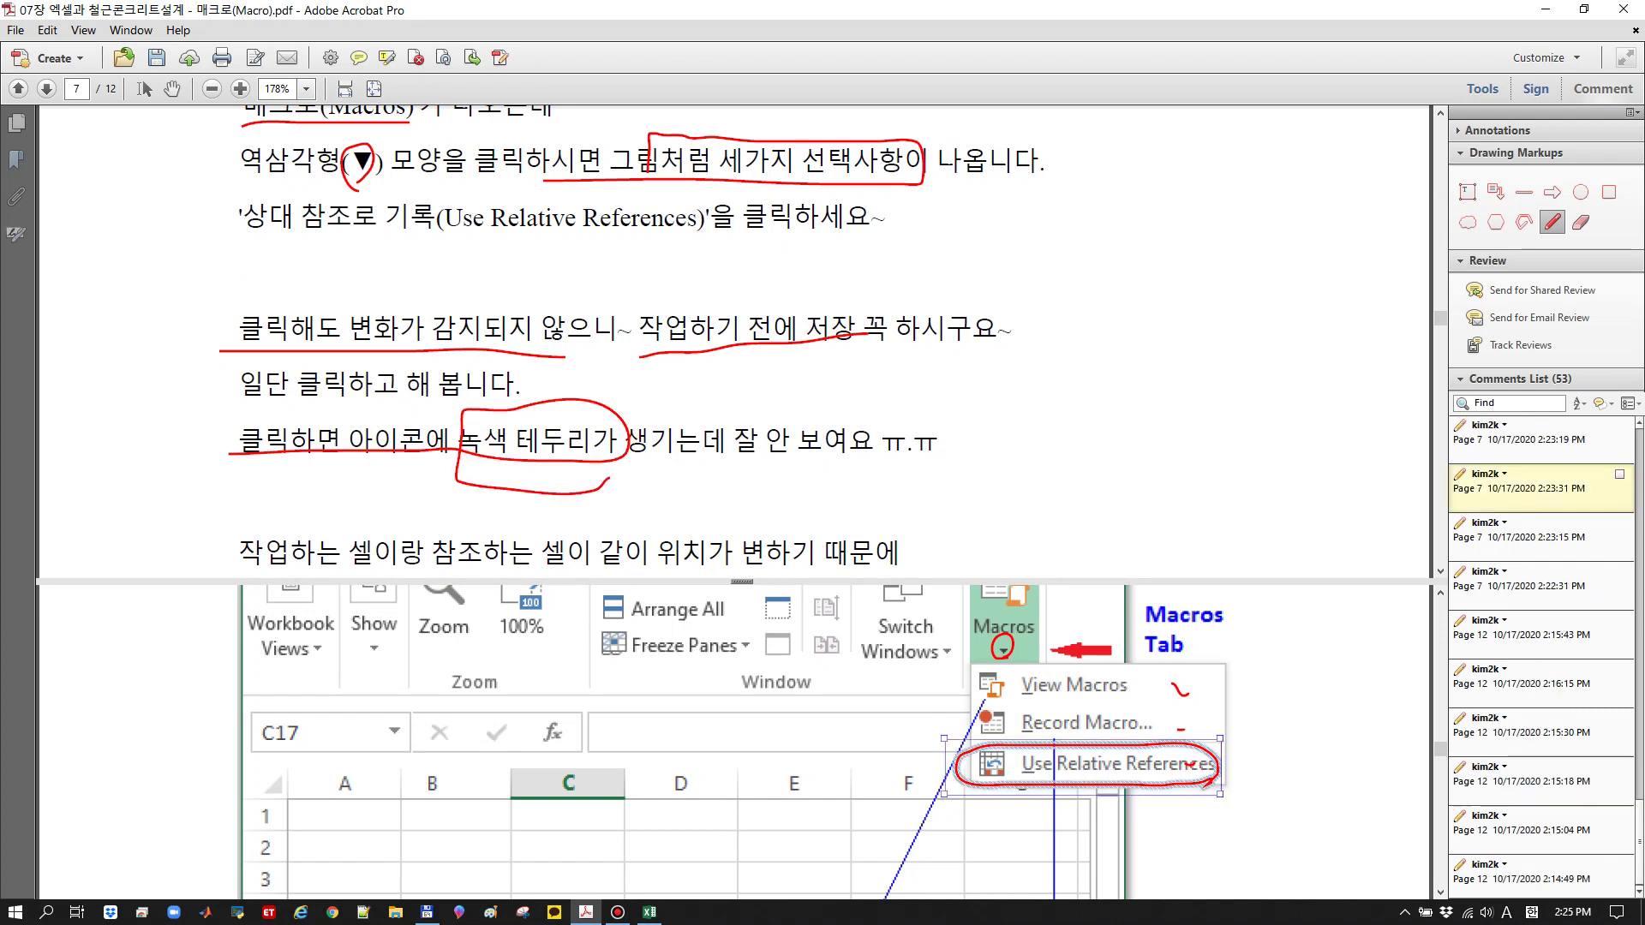
pyautogui.moveTo(1106, 444)
pyautogui.mouseDown()
pyautogui.moveTo(1107, 506)
pyautogui.moveTo(1146, 497)
pyautogui.mouseUp()
pyautogui.moveTo(1099, 439)
pyautogui.mouseDown()
pyautogui.moveTo(1101, 513)
pyautogui.moveTo(1140, 506)
pyautogui.moveTo(1146, 428)
pyautogui.moveTo(1126, 432)
pyautogui.mouseUp()
pyautogui.moveTo(675, 469); pyautogui.dragTo(824, 464)
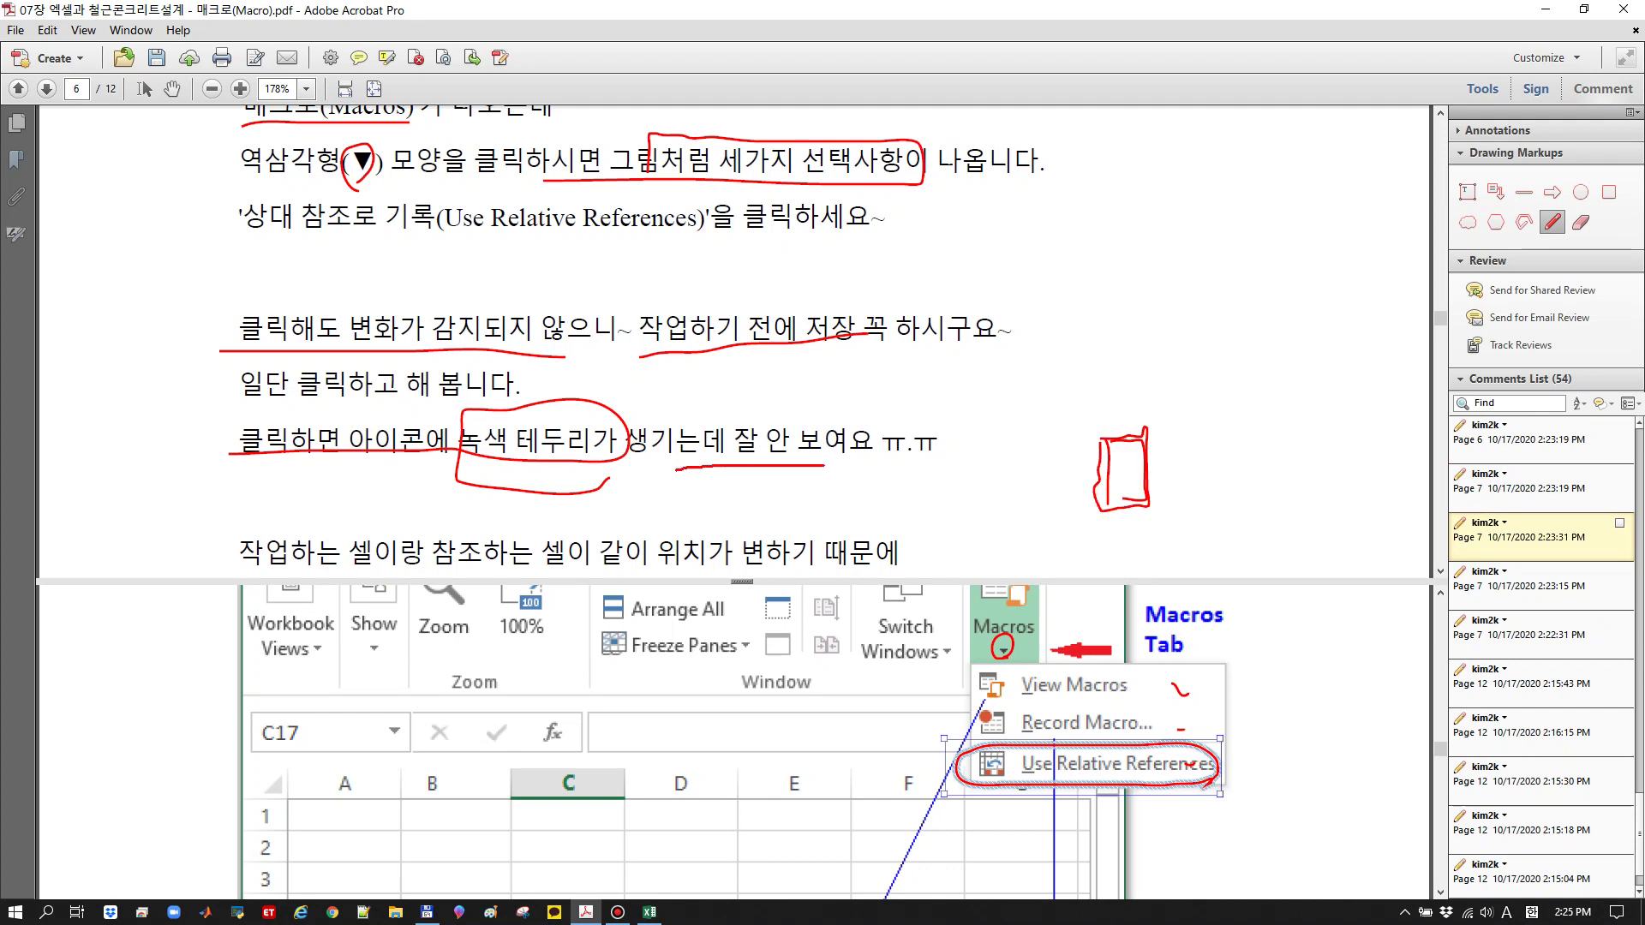
# Read on to the relative reference note, switch to the Sample before workbook and point out cells A2, B2 and A8 by selecting them
pyautogui.scroll(-2, 737, 343)
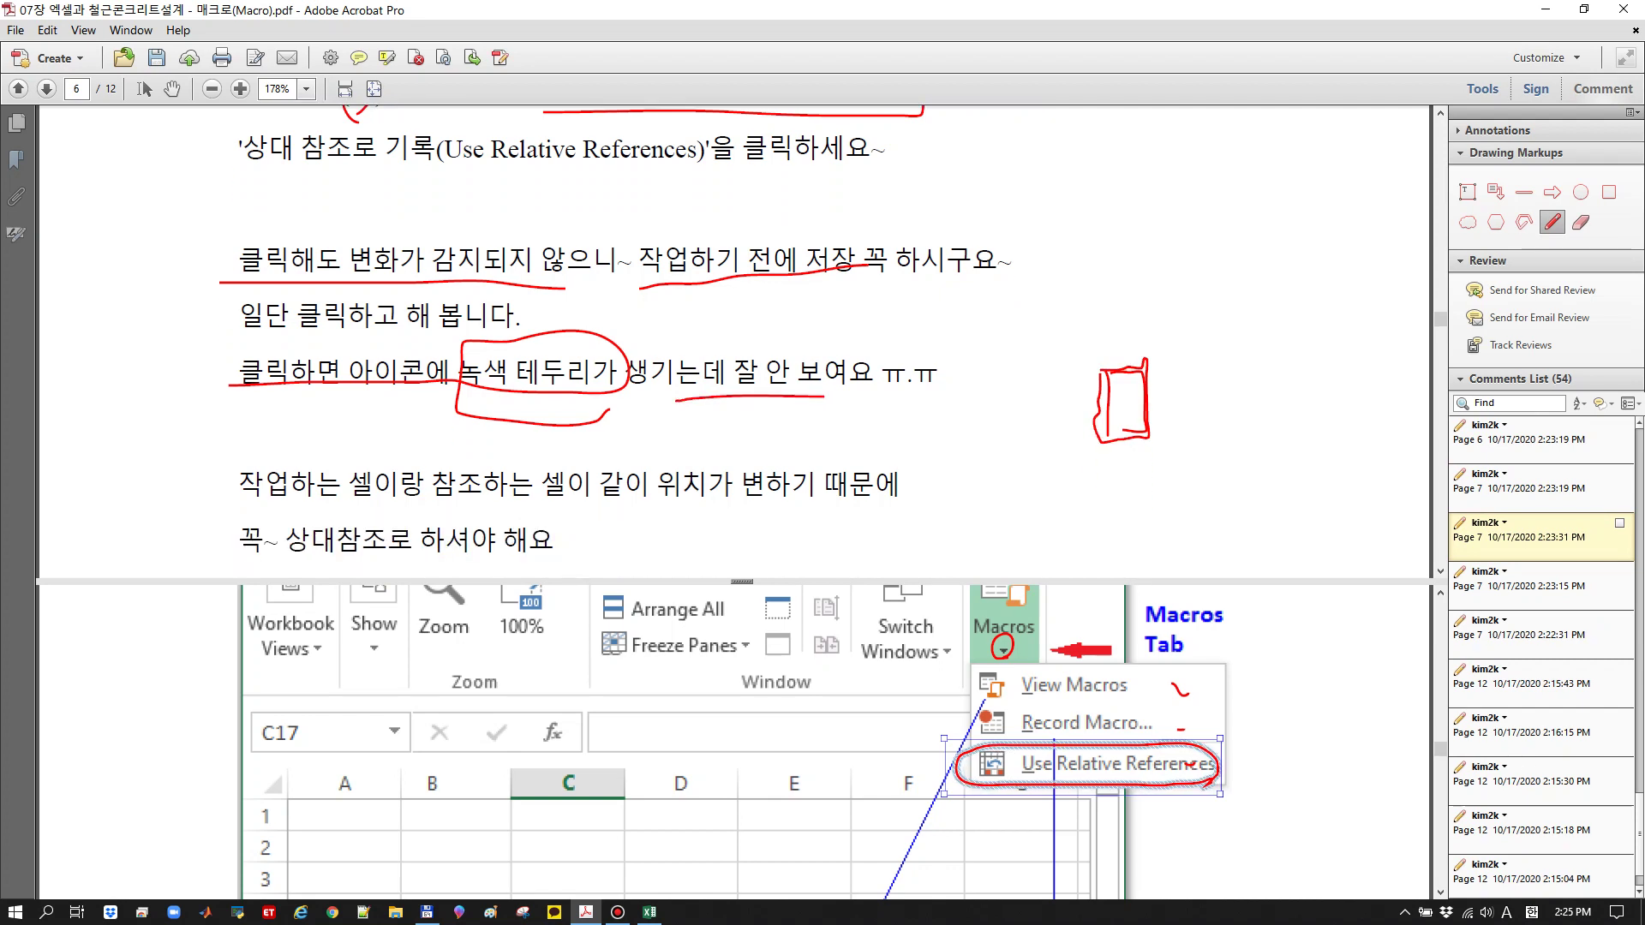
pyautogui.scroll(-9, 685, 343)
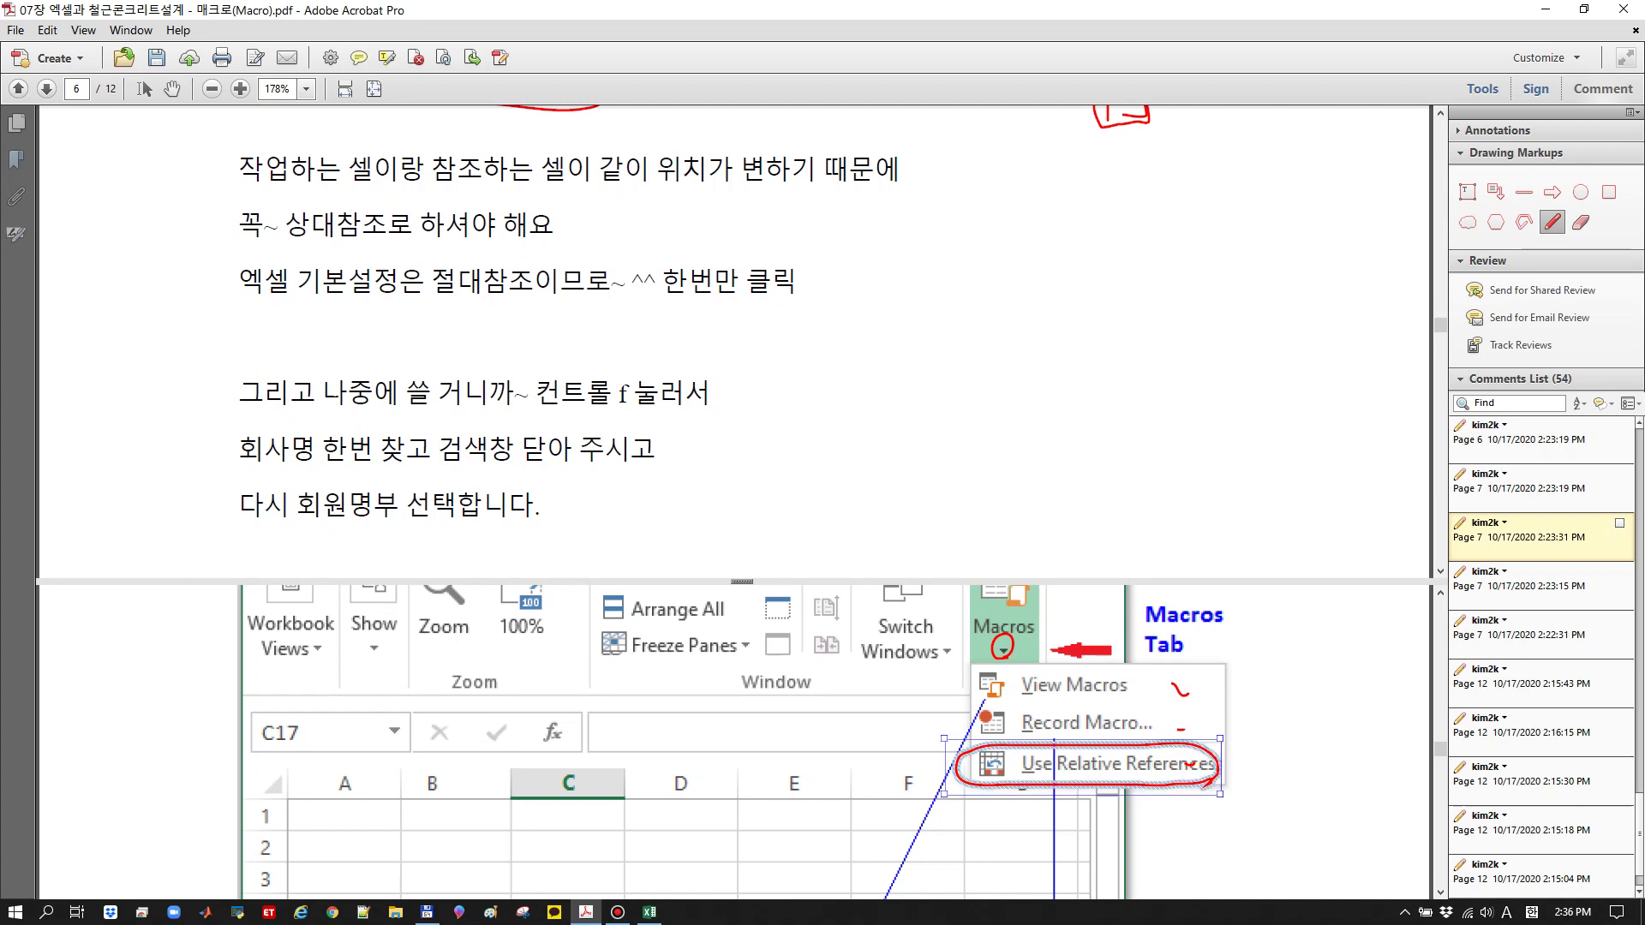
pyautogui.click(649, 912)
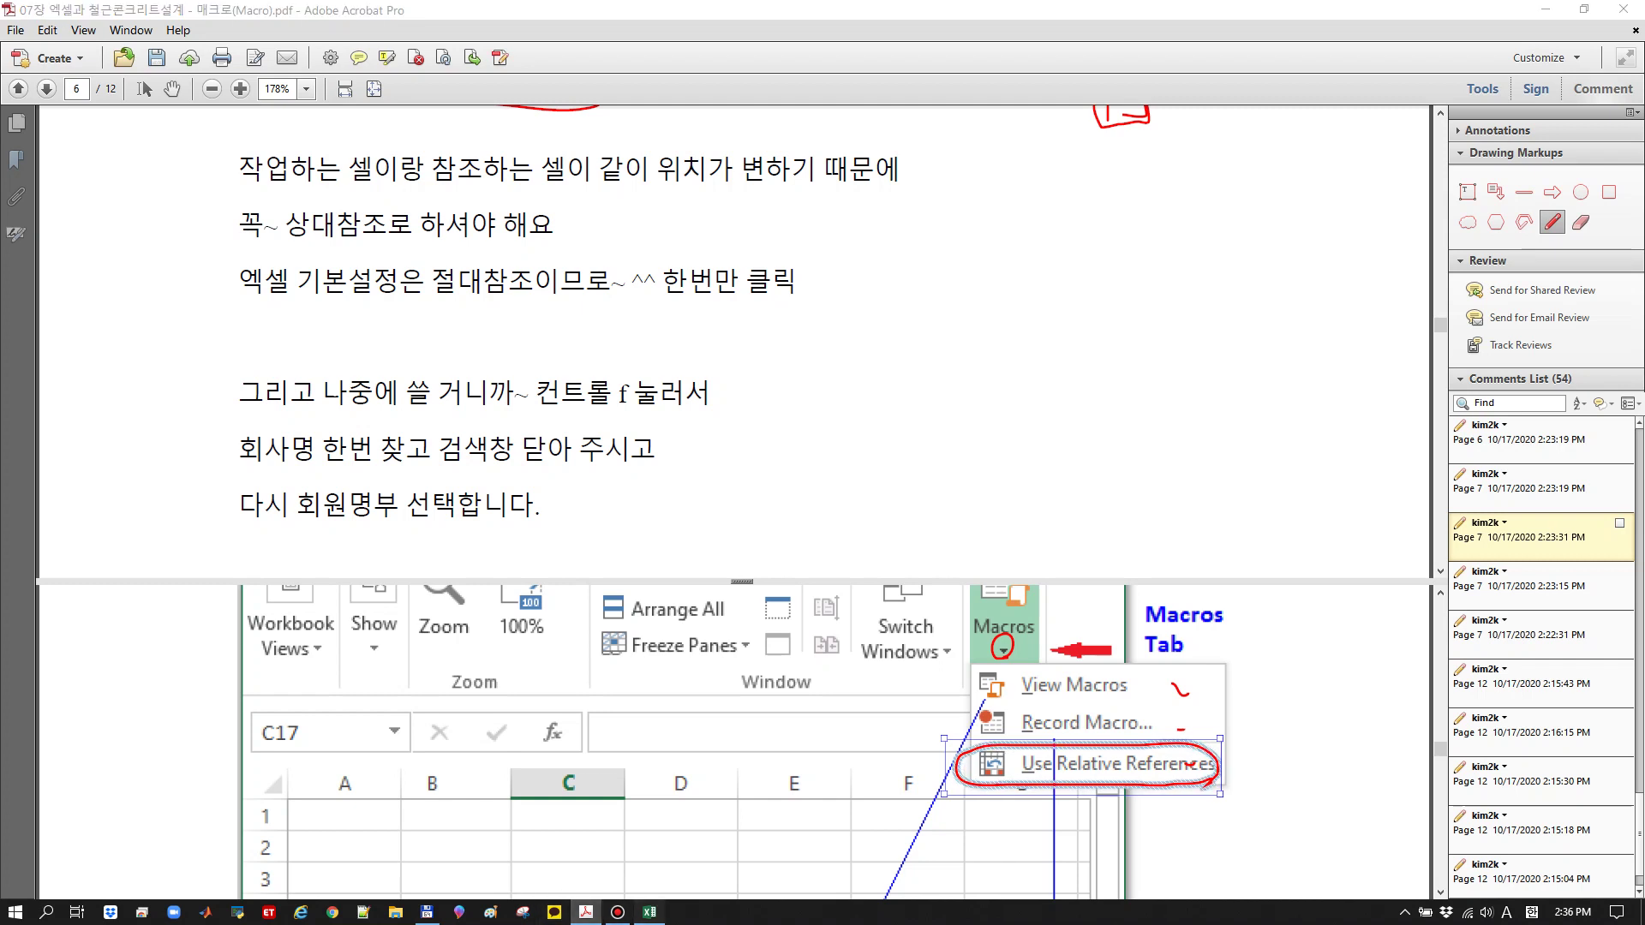
pyautogui.click(88, 314)
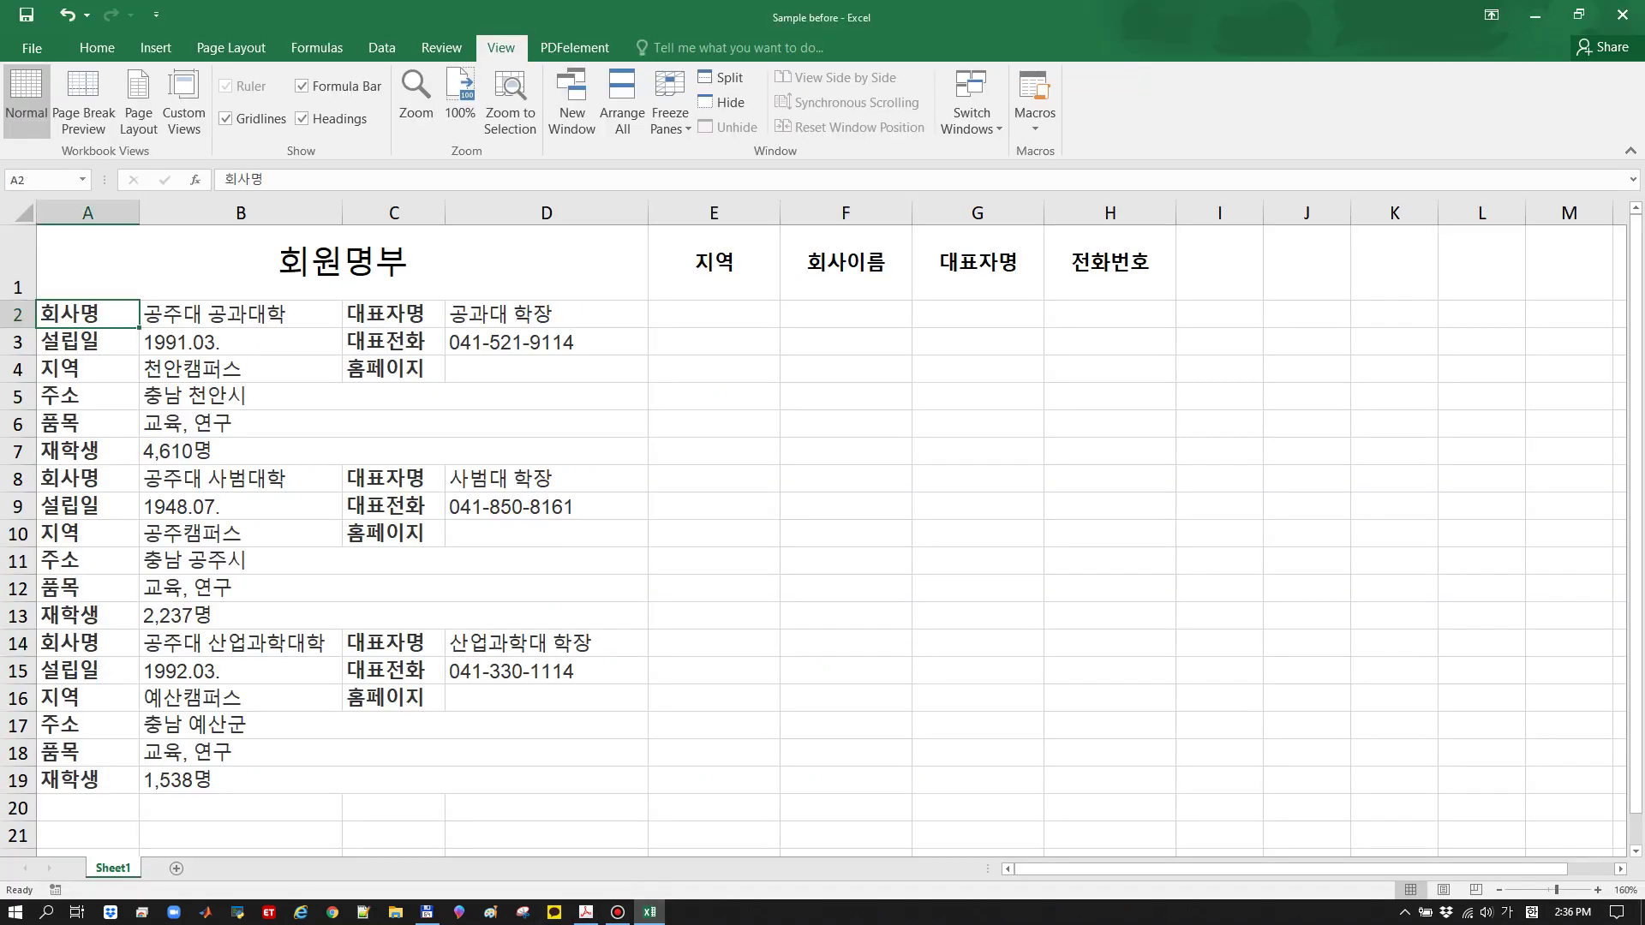
pyautogui.click(241, 315)
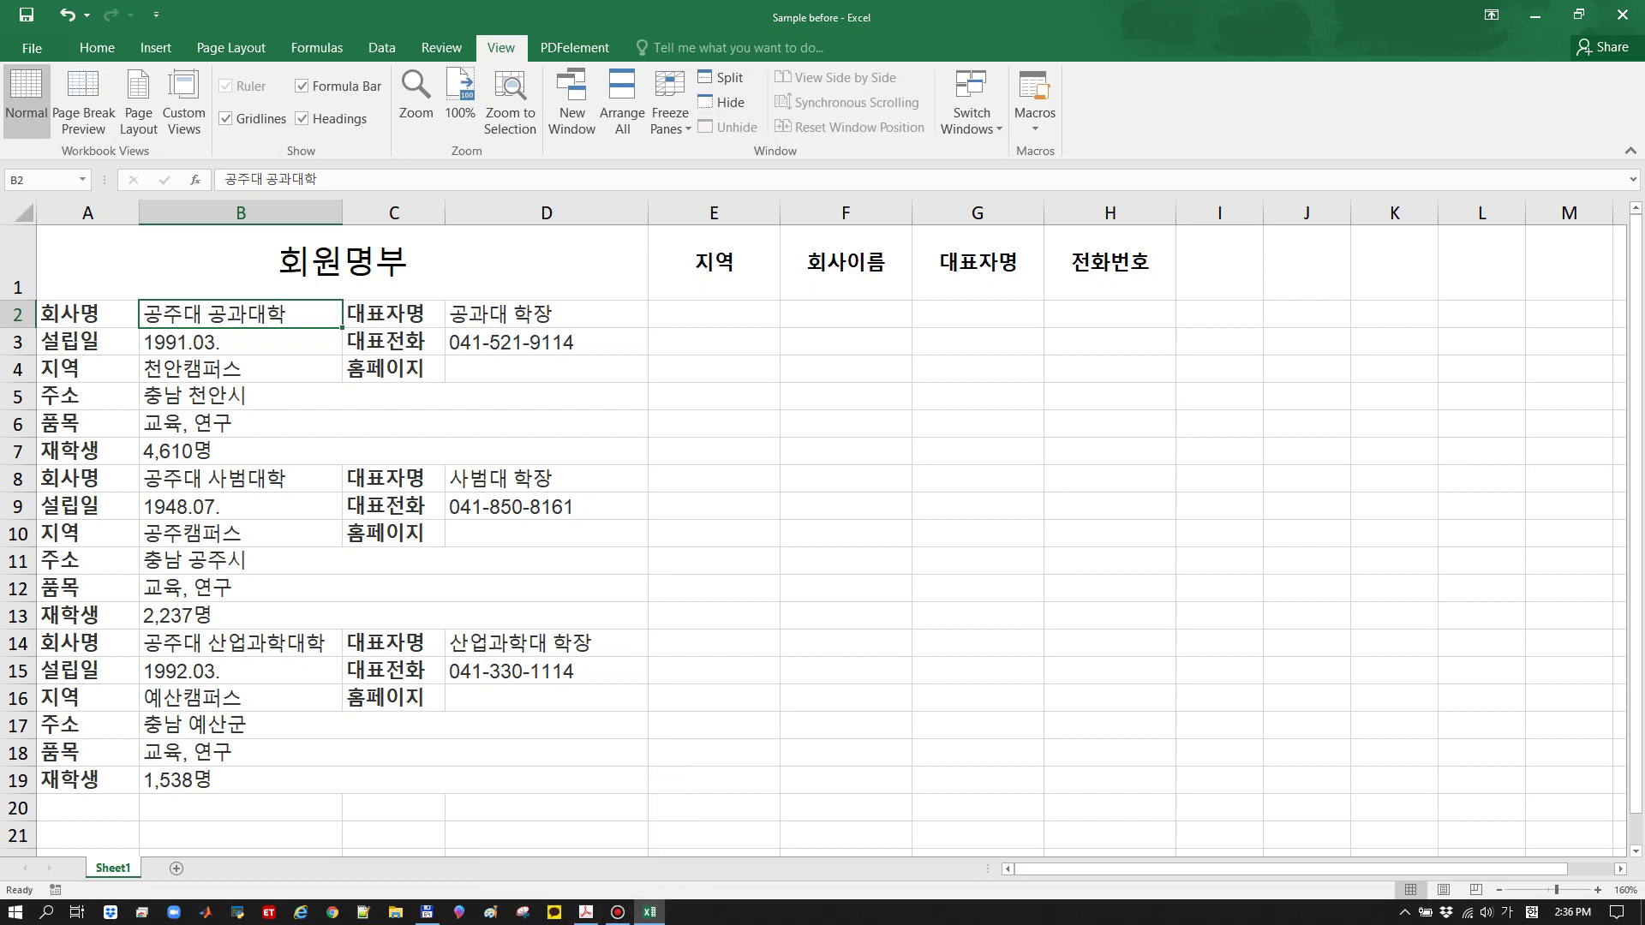
pyautogui.click(87, 478)
pyautogui.click(87, 315)
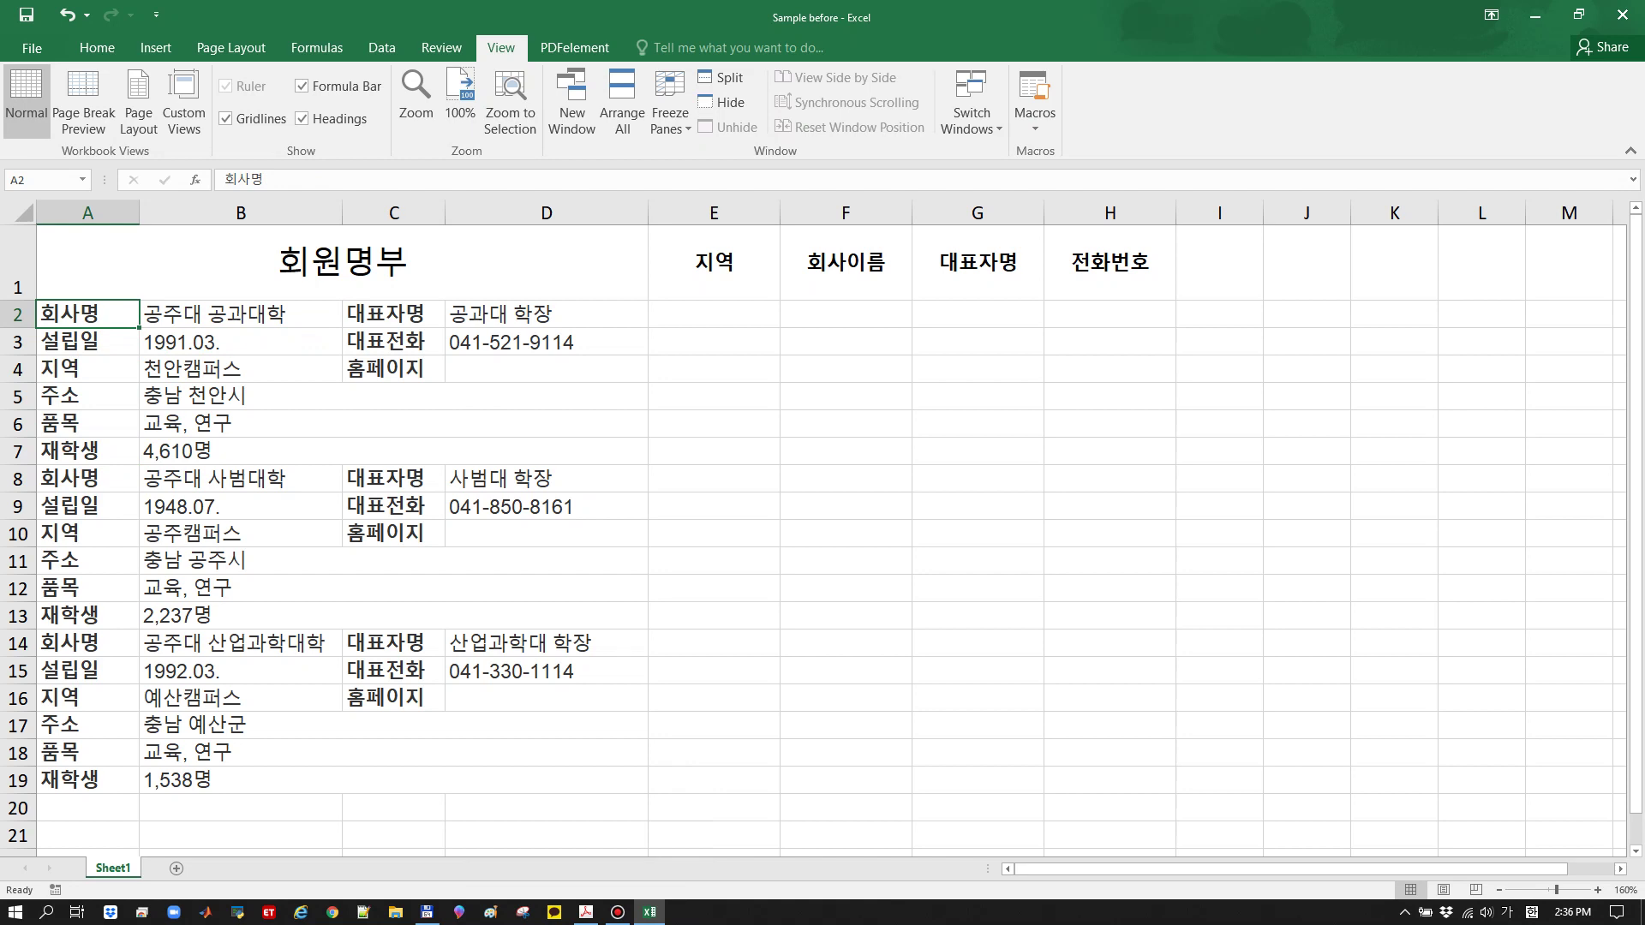
# Search the sheet for 회사명 starting from the 회원명부 title cell, and close the Find and Replace dialog
pyautogui.click(343, 263)
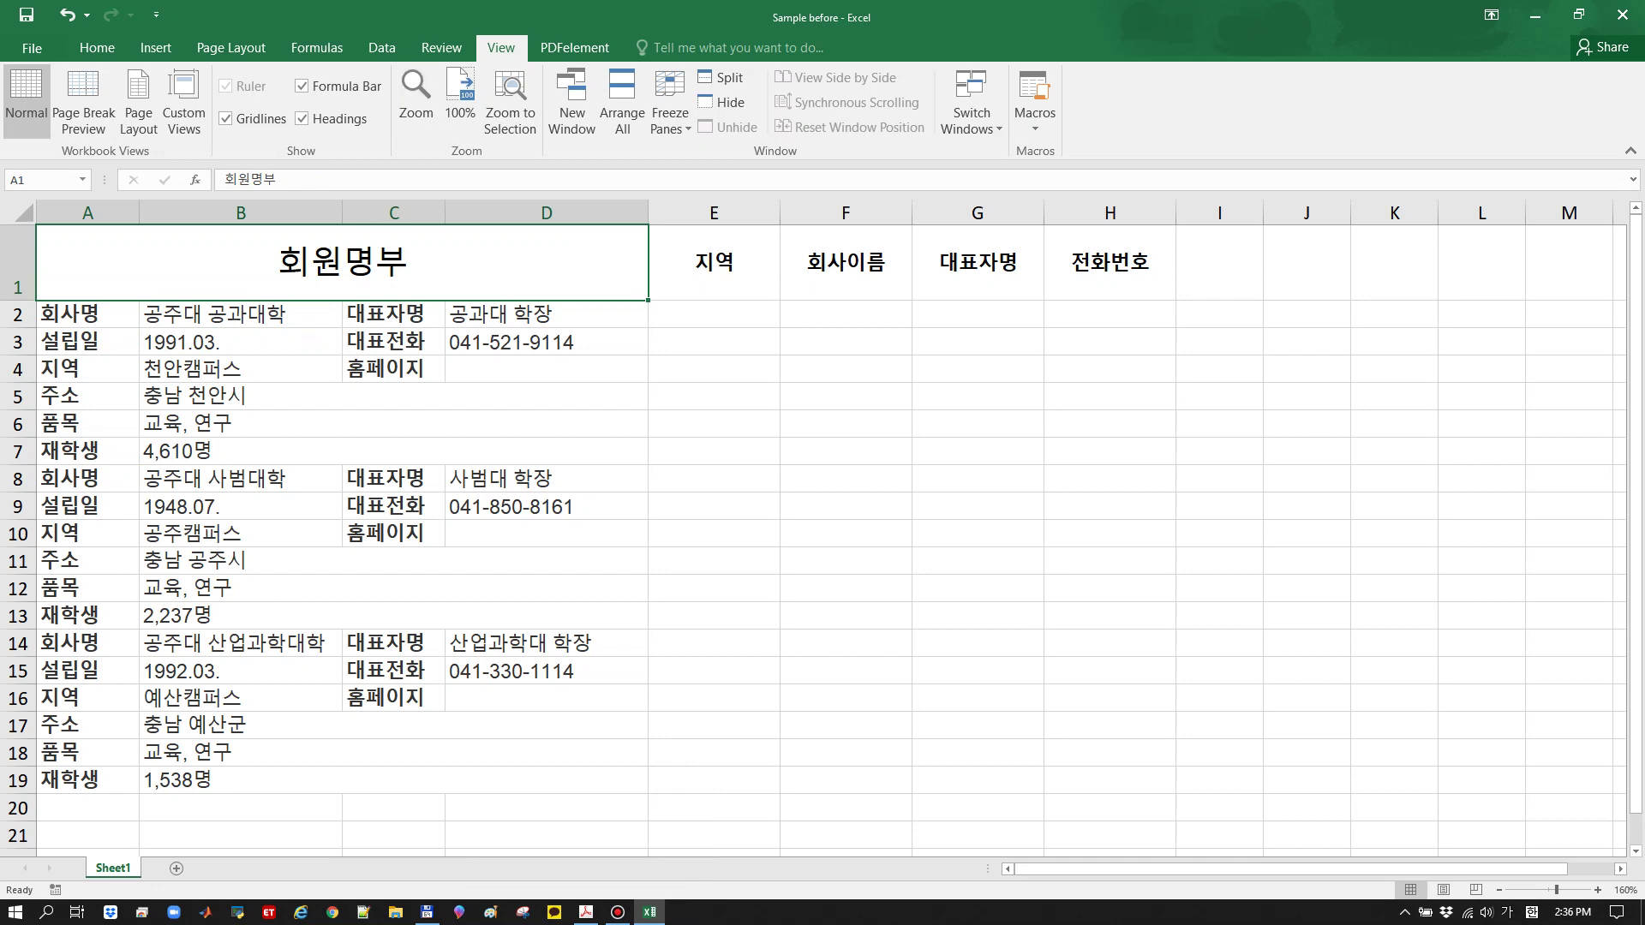
pyautogui.hotkey('ctrl', 'f')
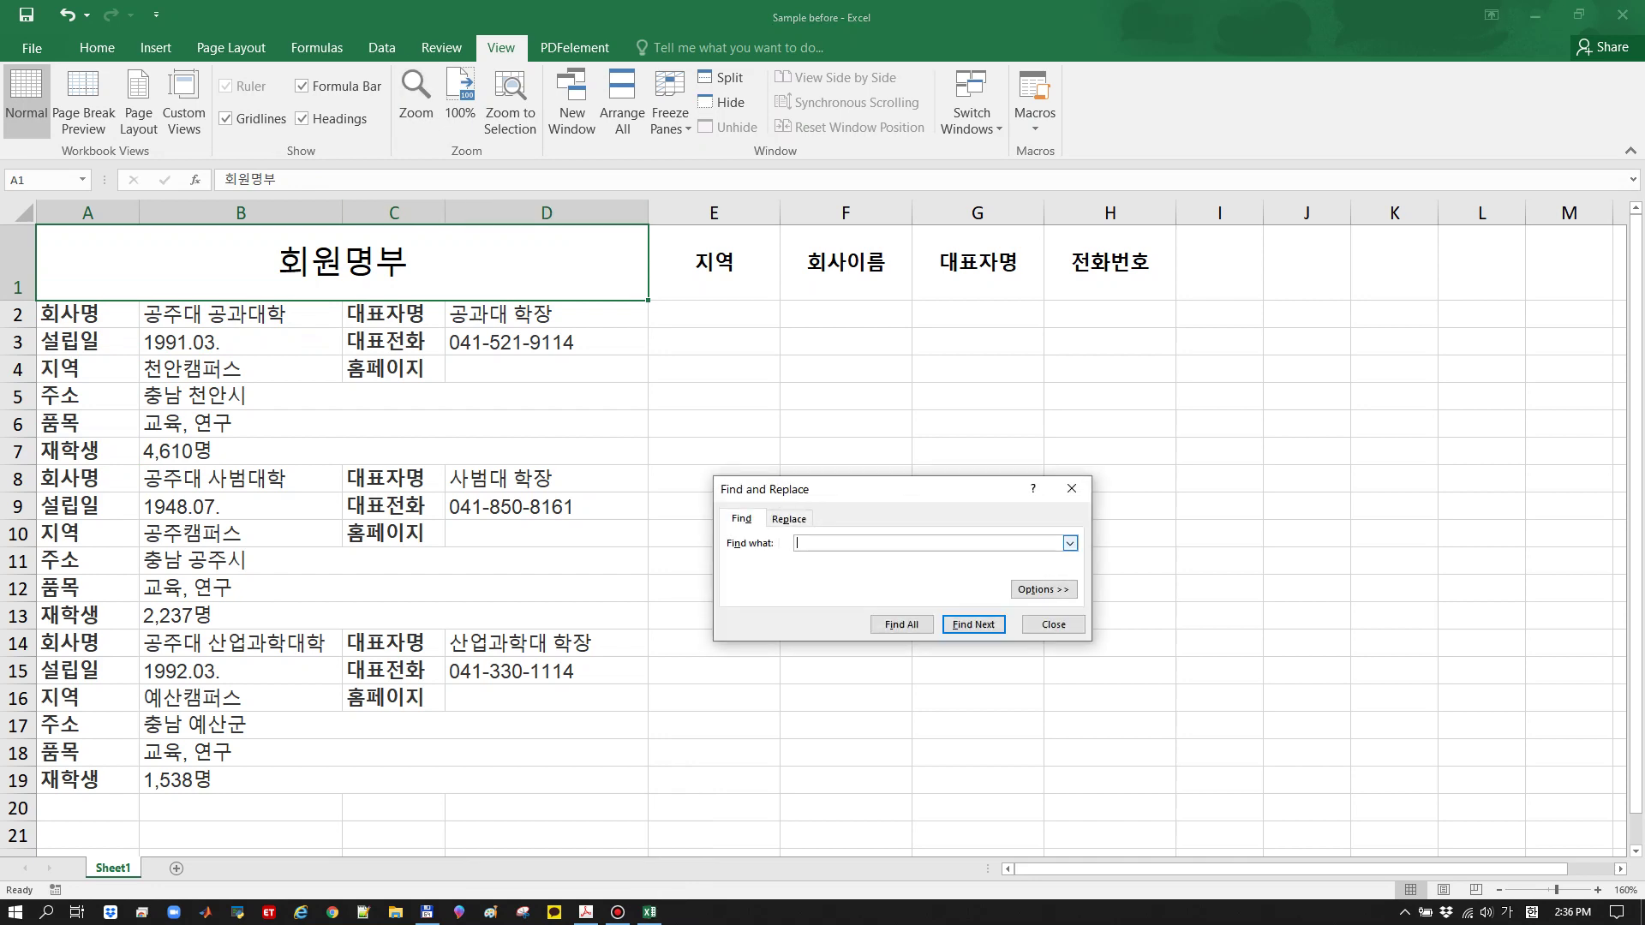
pyautogui.write('회사명')
pyautogui.press('Return')
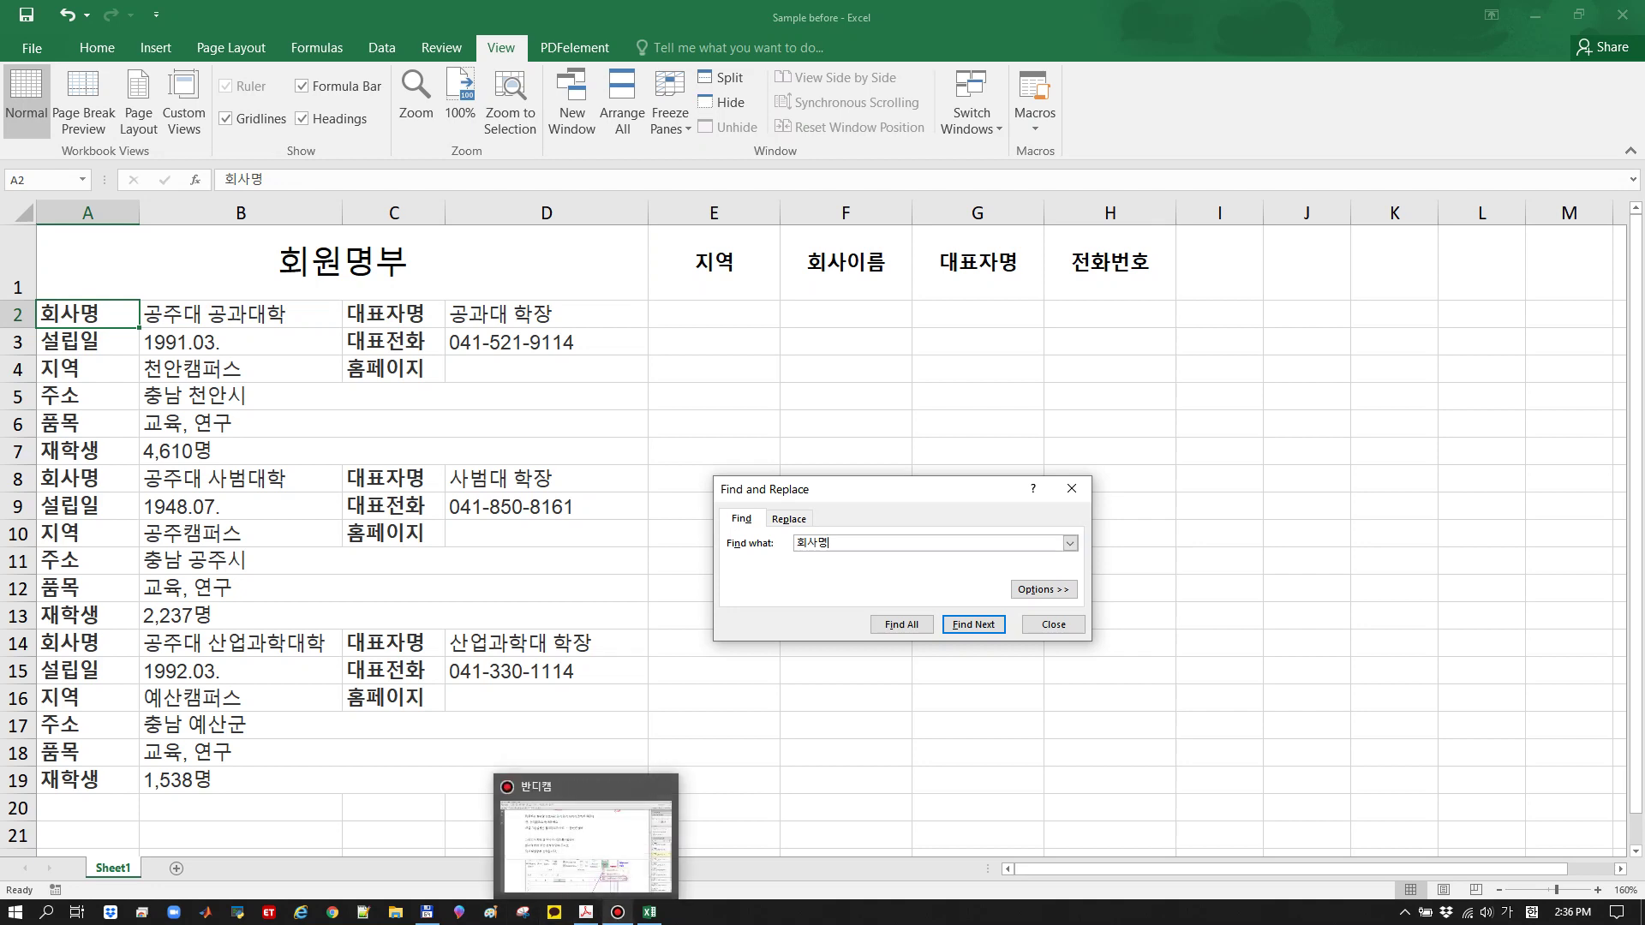
pyautogui.click(586, 912)
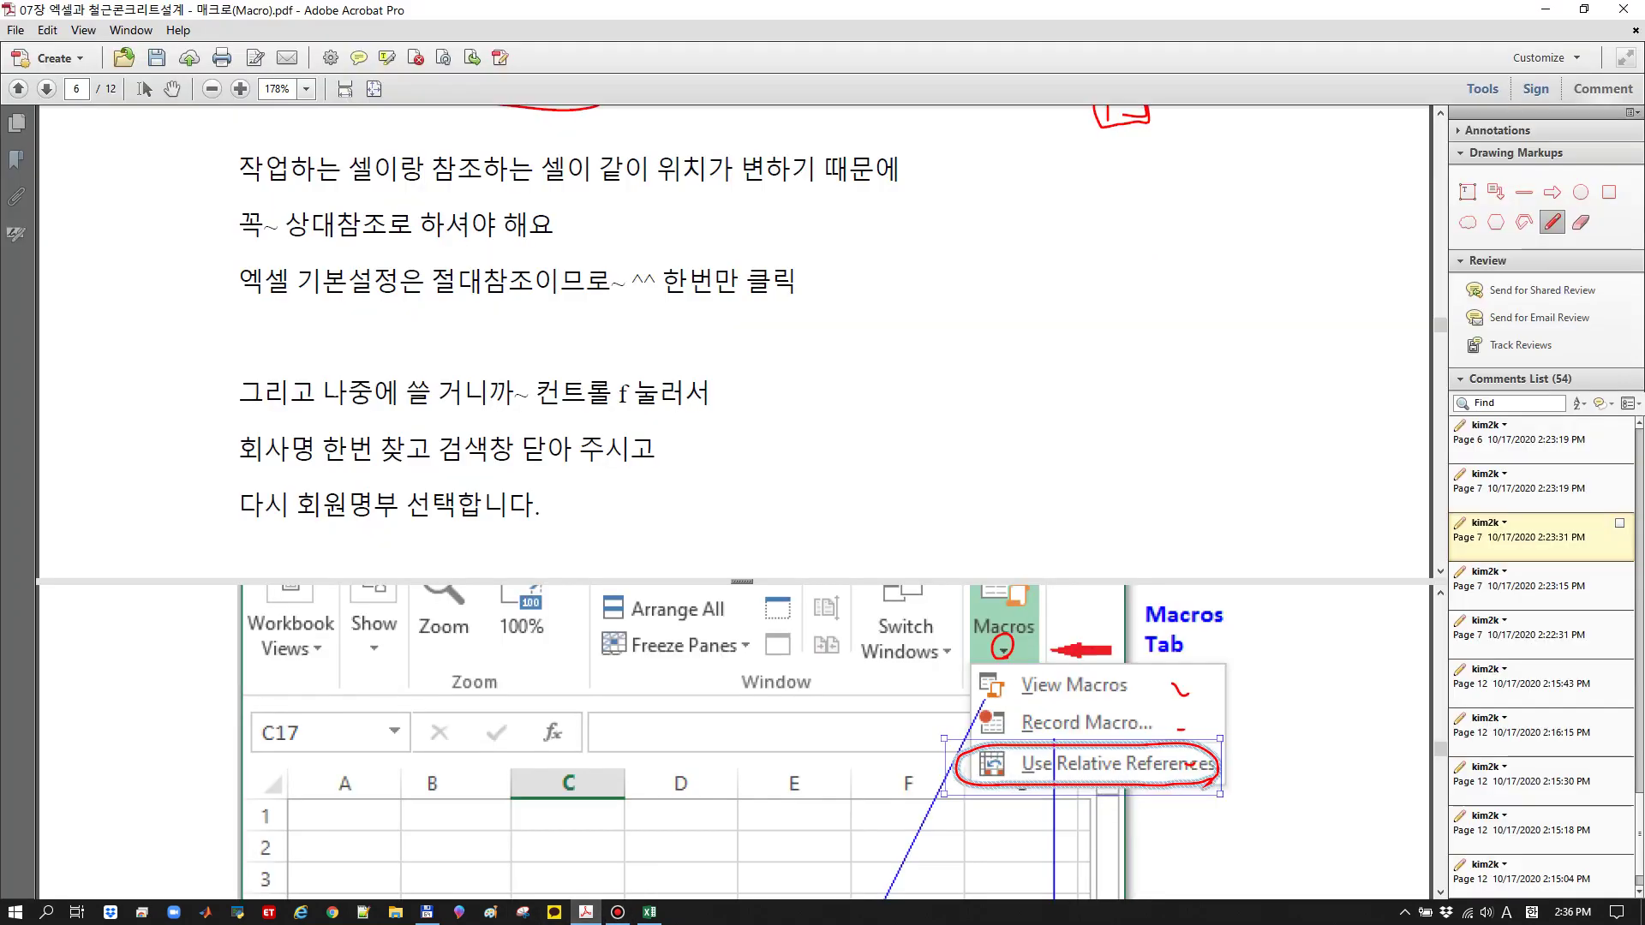
pyautogui.hotkey('alt', 'Tab')
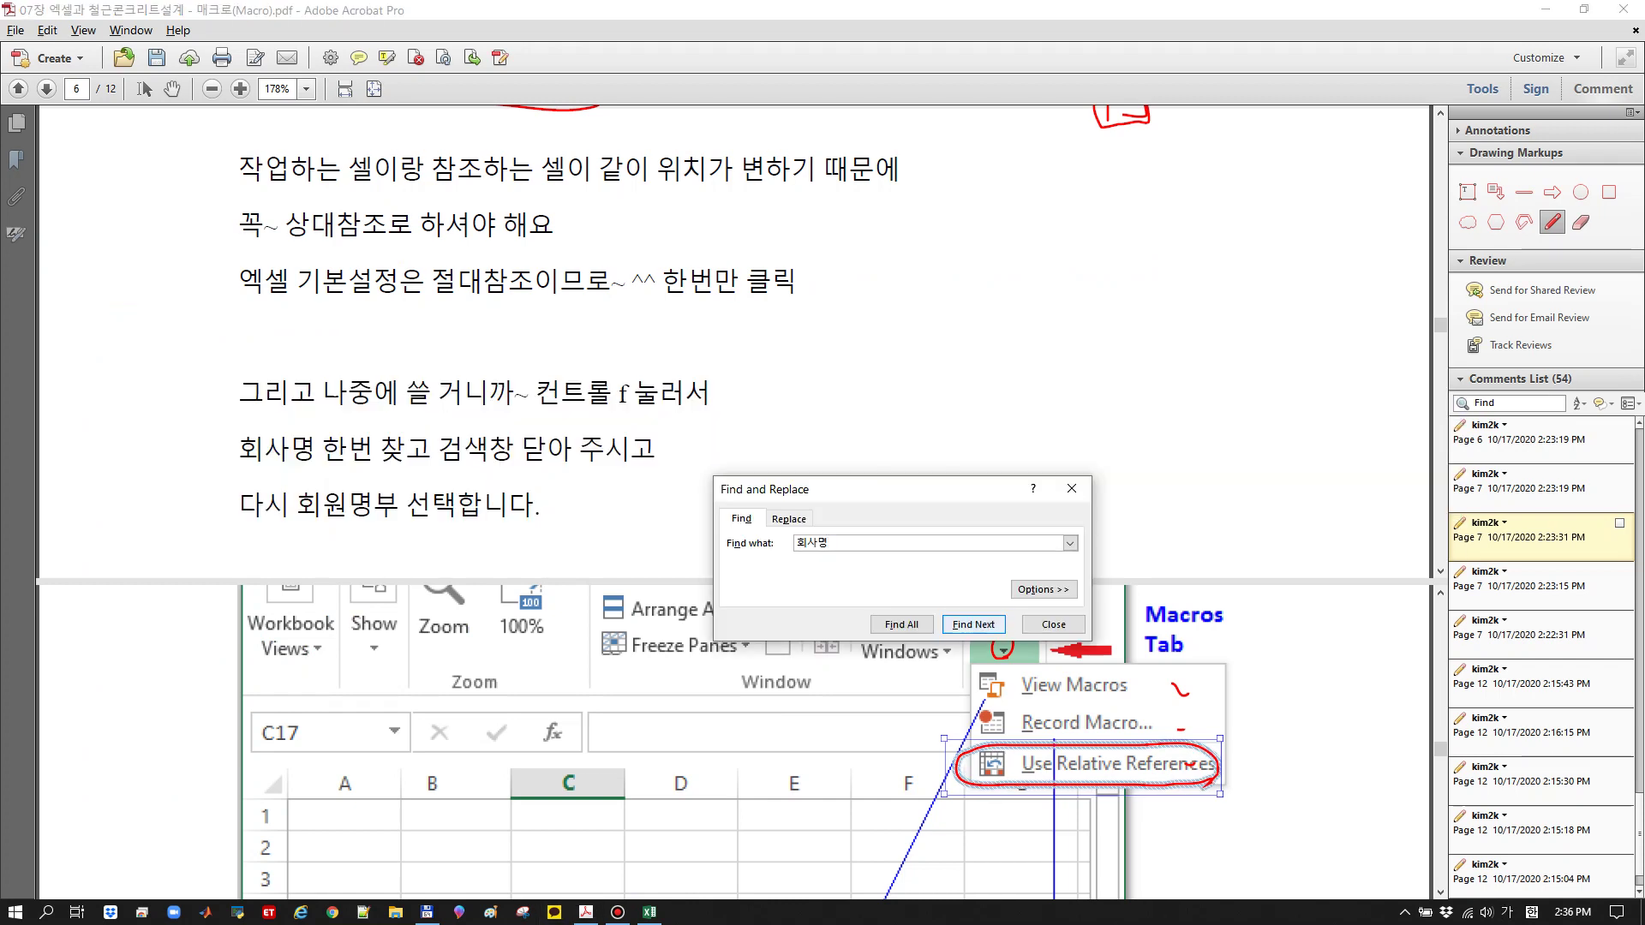
pyautogui.press('Escape')
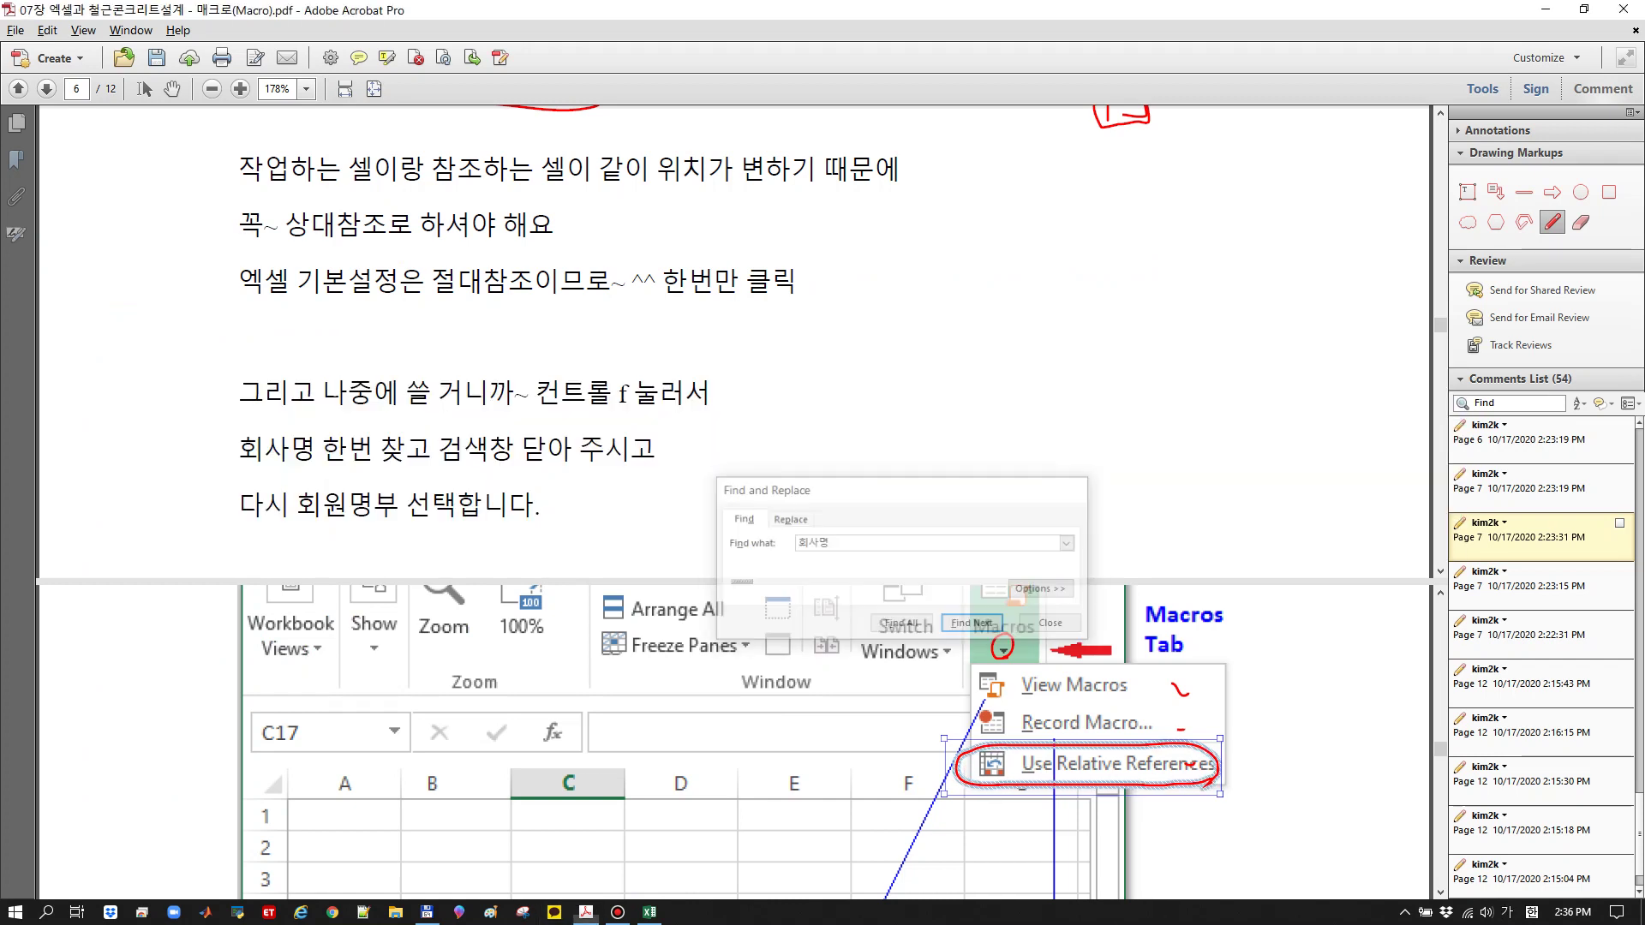
# Mark up the PDF's find instructions in red by circling 컨트롤 f and the surrounding lines, and underlining 회사명 한번
pyautogui.moveTo(526, 514)
pyautogui.mouseDown()
pyautogui.moveTo(311, 441)
pyautogui.moveTo(541, 340)
pyautogui.moveTo(555, 403)
pyautogui.moveTo(582, 373)
pyautogui.mouseUp()
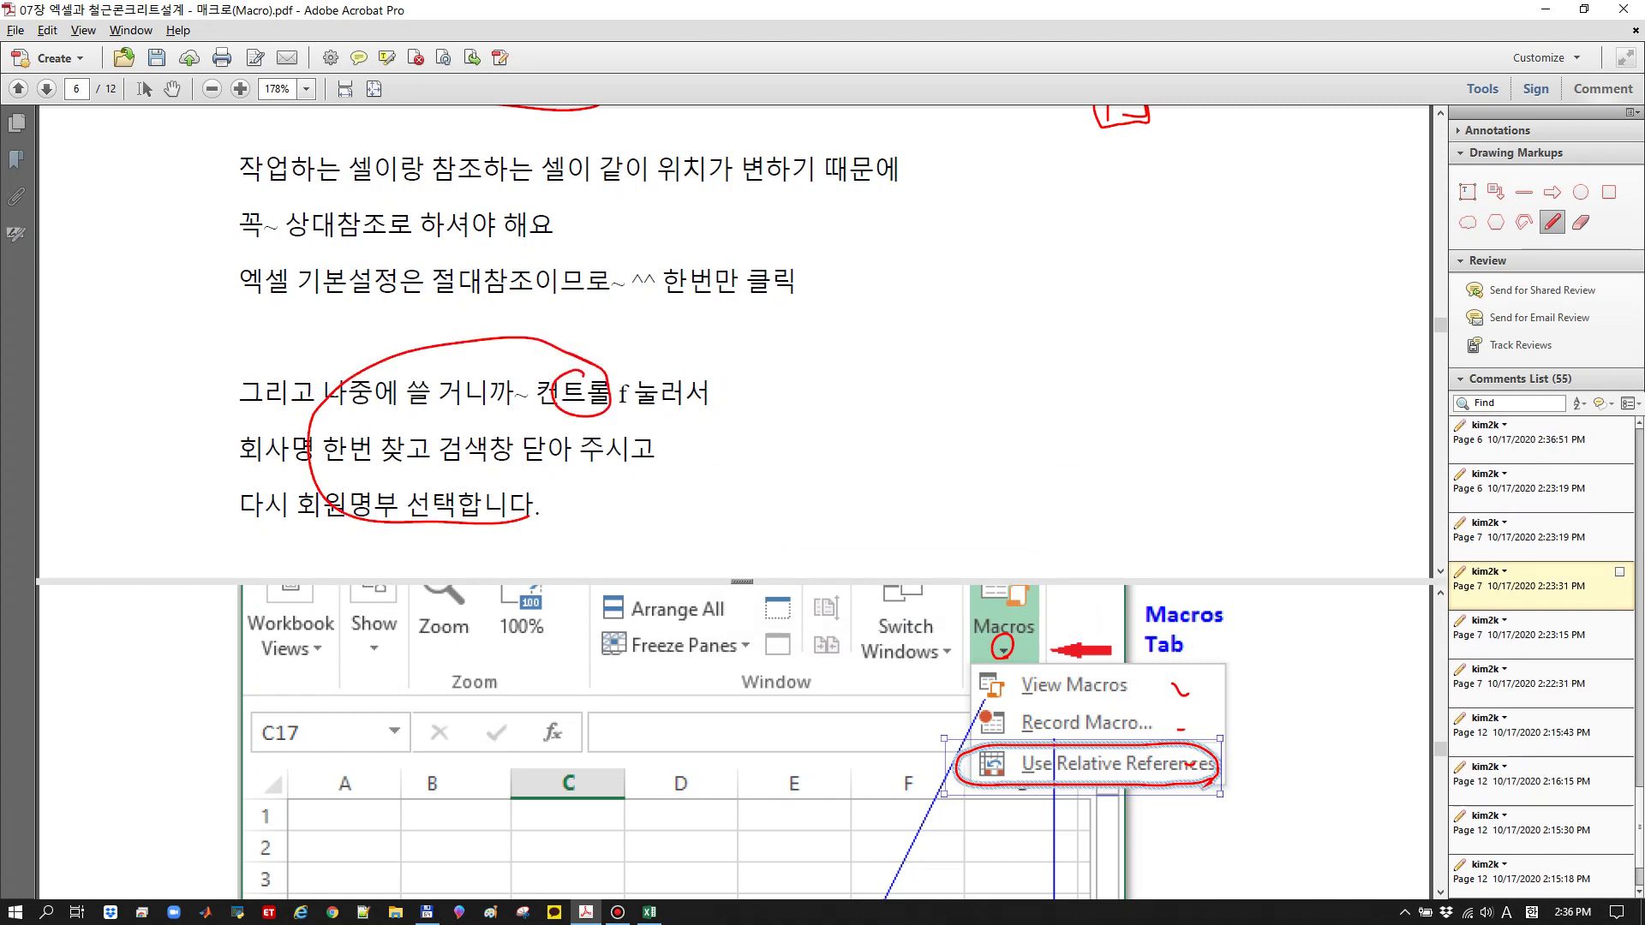
pyautogui.moveTo(215, 463); pyautogui.dragTo(368, 458)
pyautogui.moveTo(574, 484); pyautogui.dragTo(555, 534)
# Remove the split view and mark Use Relative References with an arrow and outline, plus View Macros and Record Macro, in the page 7 figure
pyautogui.scroll(-1, 737, 342)
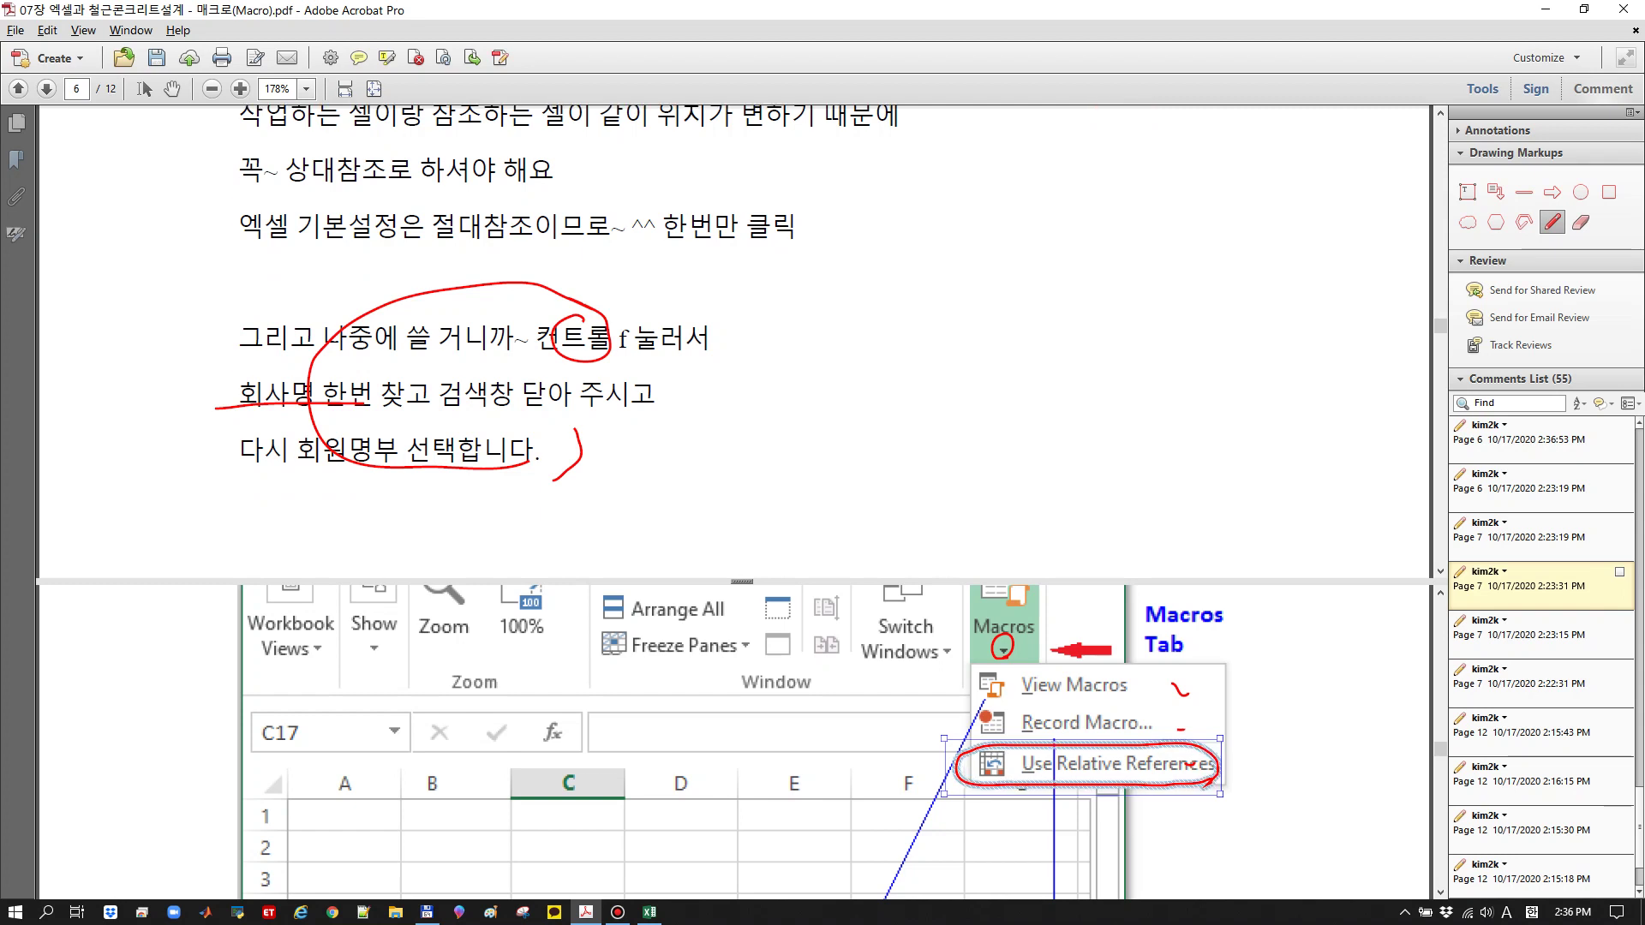
pyautogui.moveTo(742, 581); pyautogui.dragTo(741, 897)
pyautogui.scroll(-12, 737, 497)
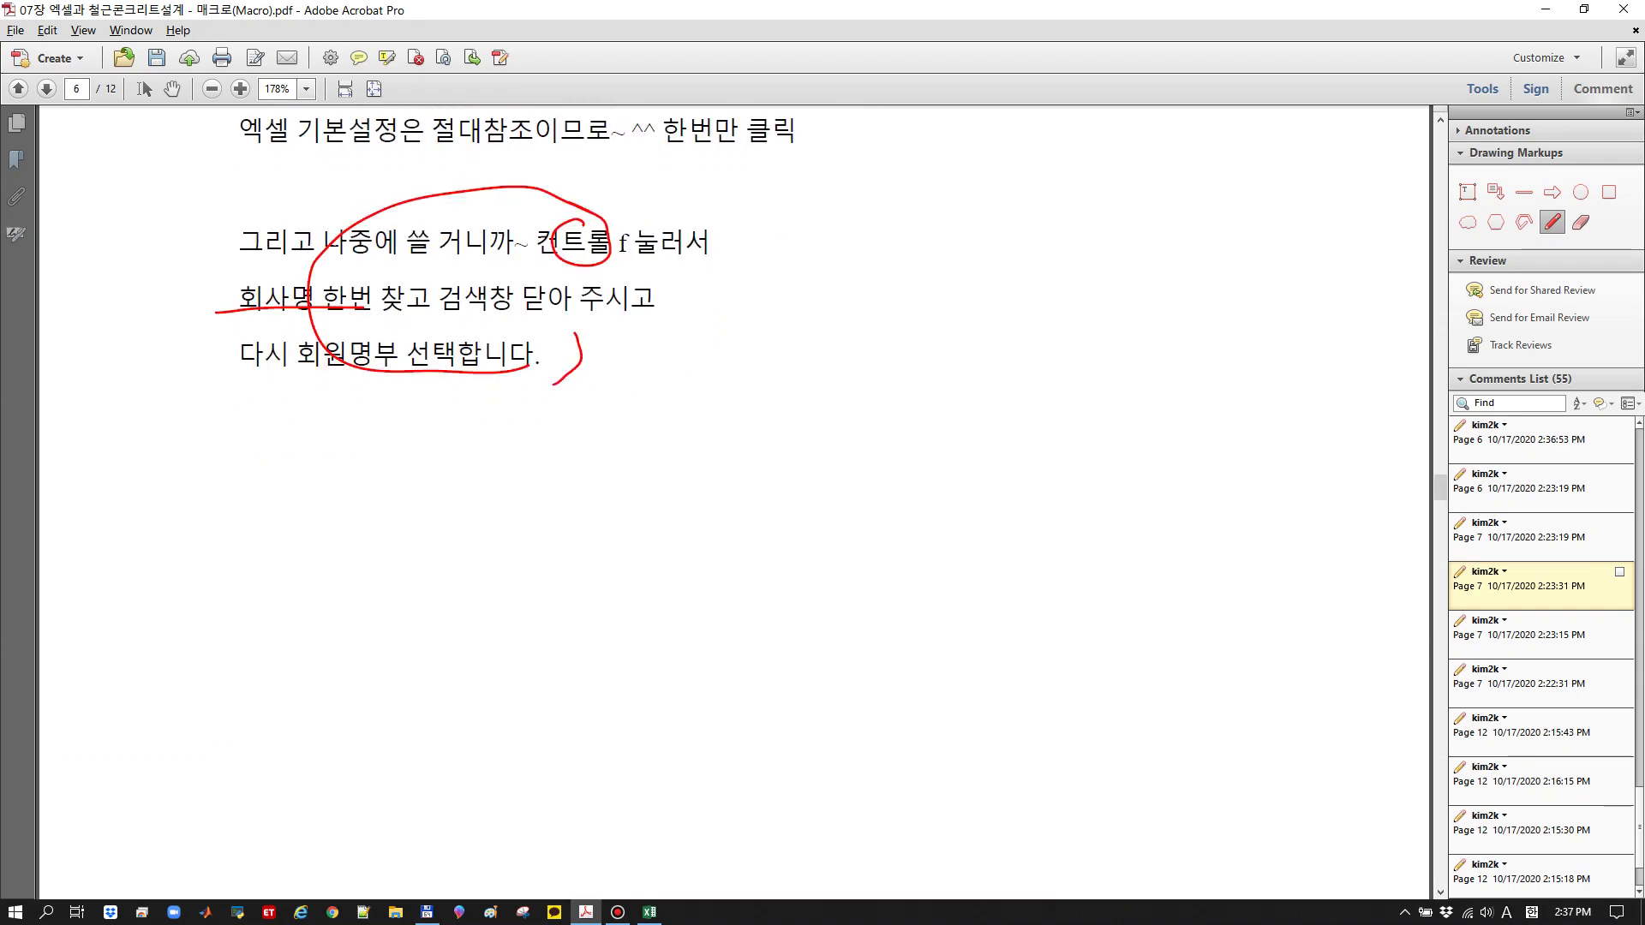
pyautogui.scroll(-3, 734, 497)
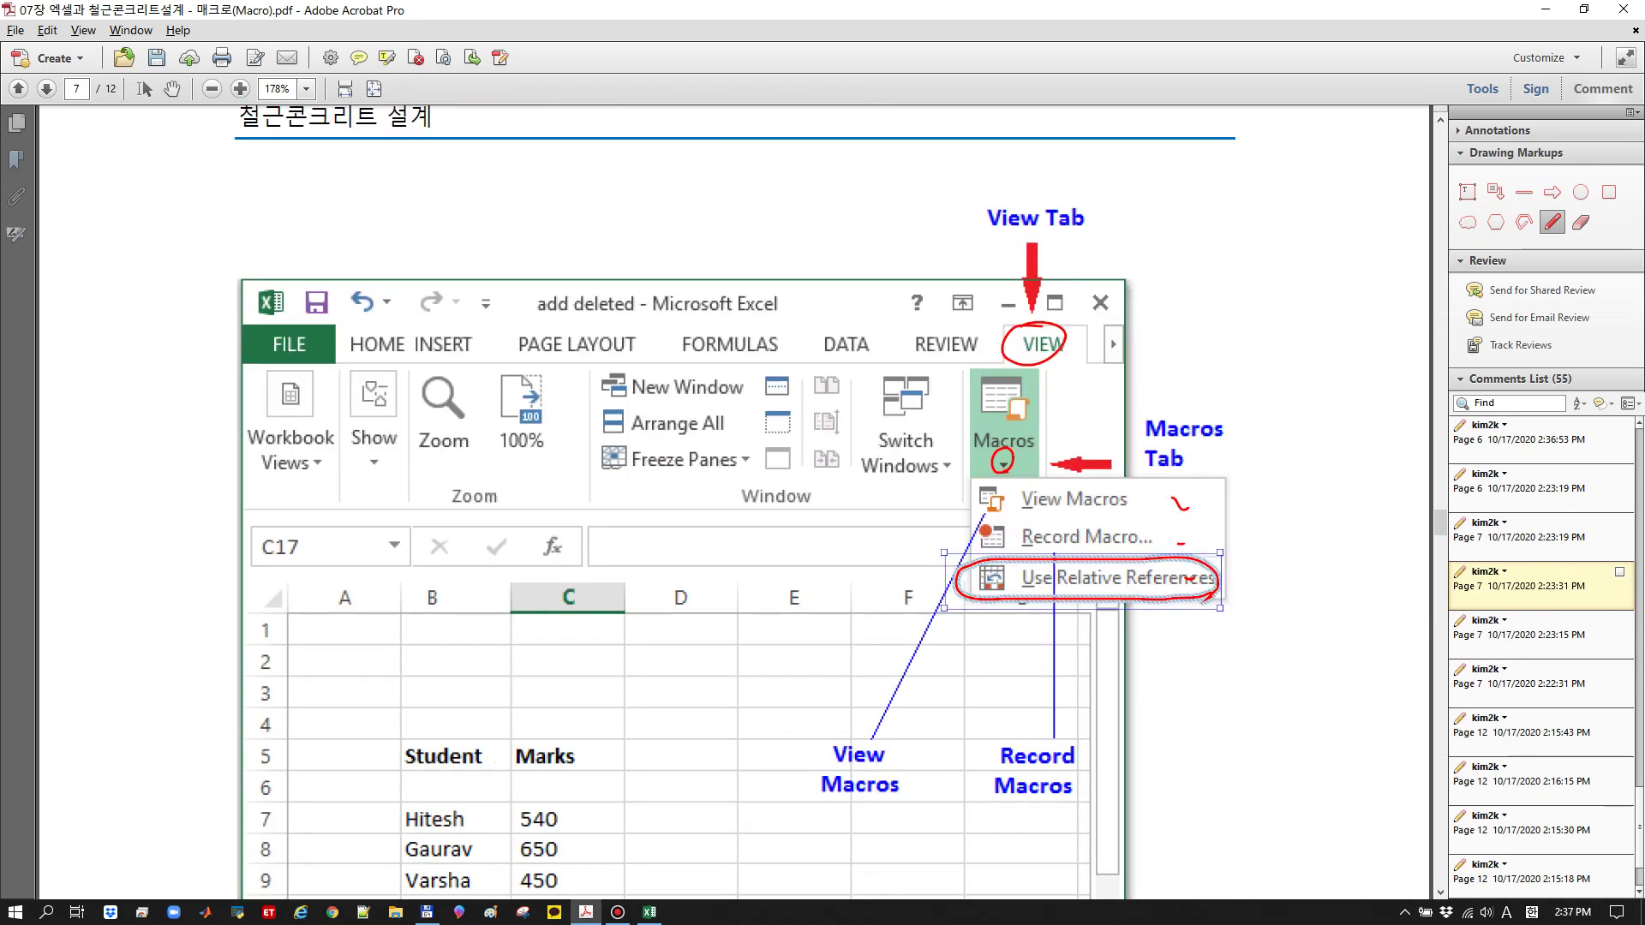
pyautogui.moveTo(1249, 583)
pyautogui.mouseDown()
pyautogui.moveTo(1326, 583)
pyautogui.moveTo(1230, 581)
pyautogui.moveTo(1253, 570)
pyautogui.moveTo(1250, 609)
pyautogui.moveTo(998, 605)
pyautogui.moveTo(1180, 557)
pyautogui.moveTo(1231, 587)
pyautogui.mouseUp()
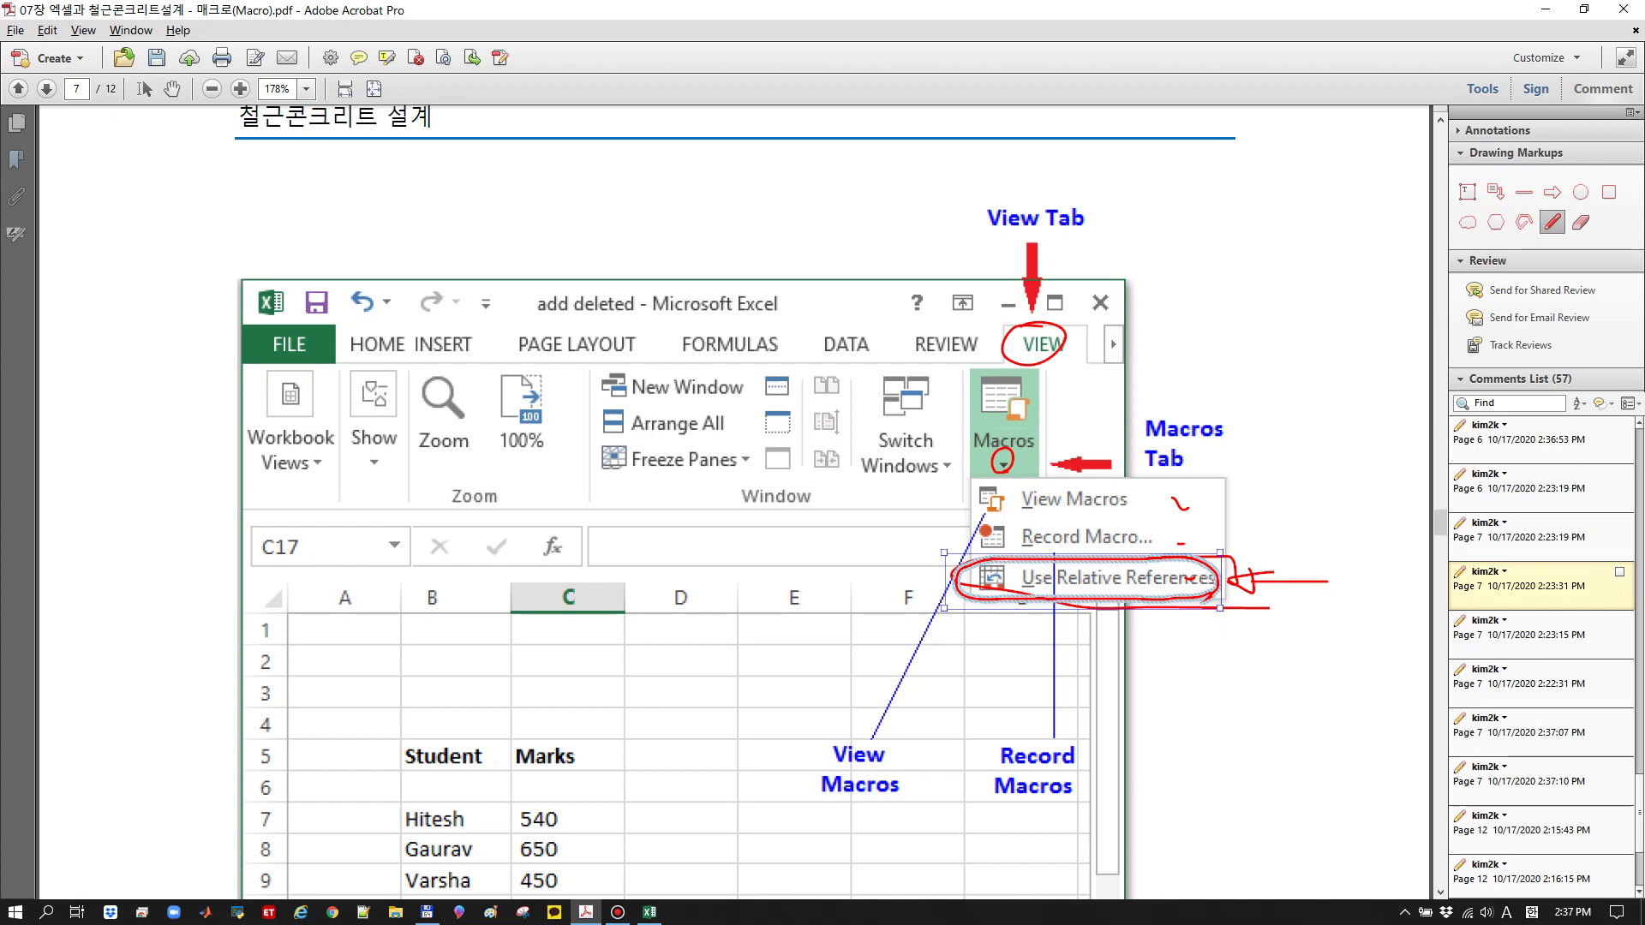
pyautogui.moveTo(1062, 514)
pyautogui.mouseDown()
pyautogui.moveTo(1014, 501)
pyautogui.moveTo(1043, 511)
pyautogui.moveTo(1022, 547)
pyautogui.moveTo(1066, 535)
pyautogui.mouseUp()
# Circle 회사명 in the Korean find dialog picture and outline the Korean and English dialog pictures in red
pyautogui.scroll(-5, 781, 502)
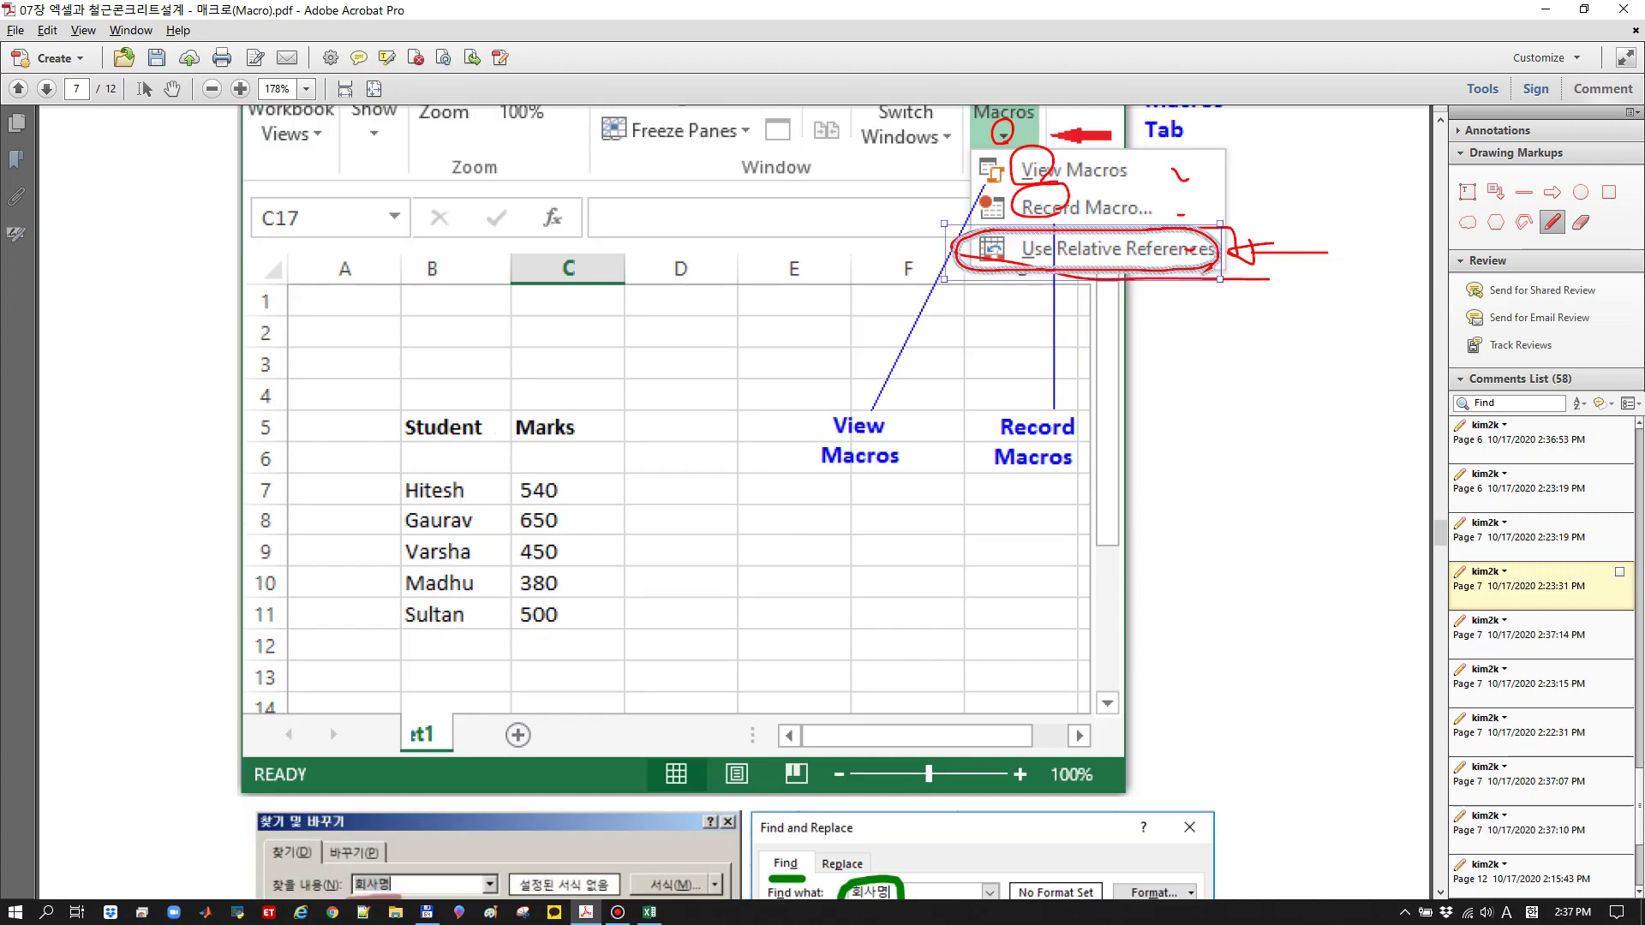
pyautogui.scroll(-2, 781, 502)
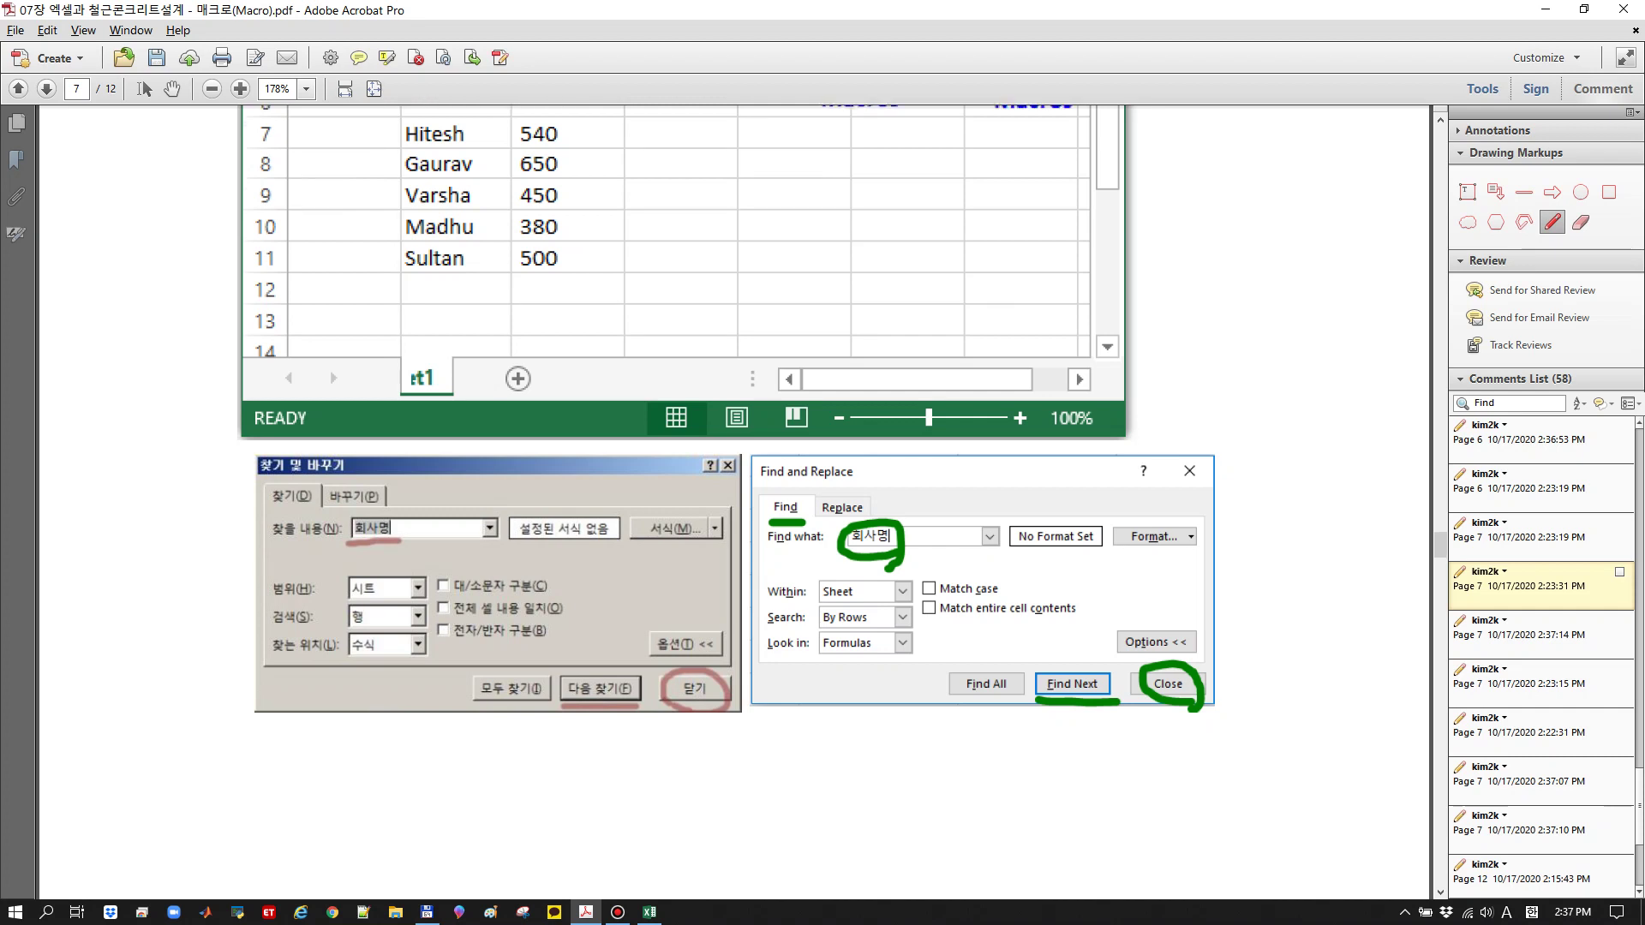
pyautogui.moveTo(390, 546)
pyautogui.mouseDown()
pyautogui.moveTo(380, 519)
pyautogui.moveTo(382, 558)
pyautogui.mouseUp()
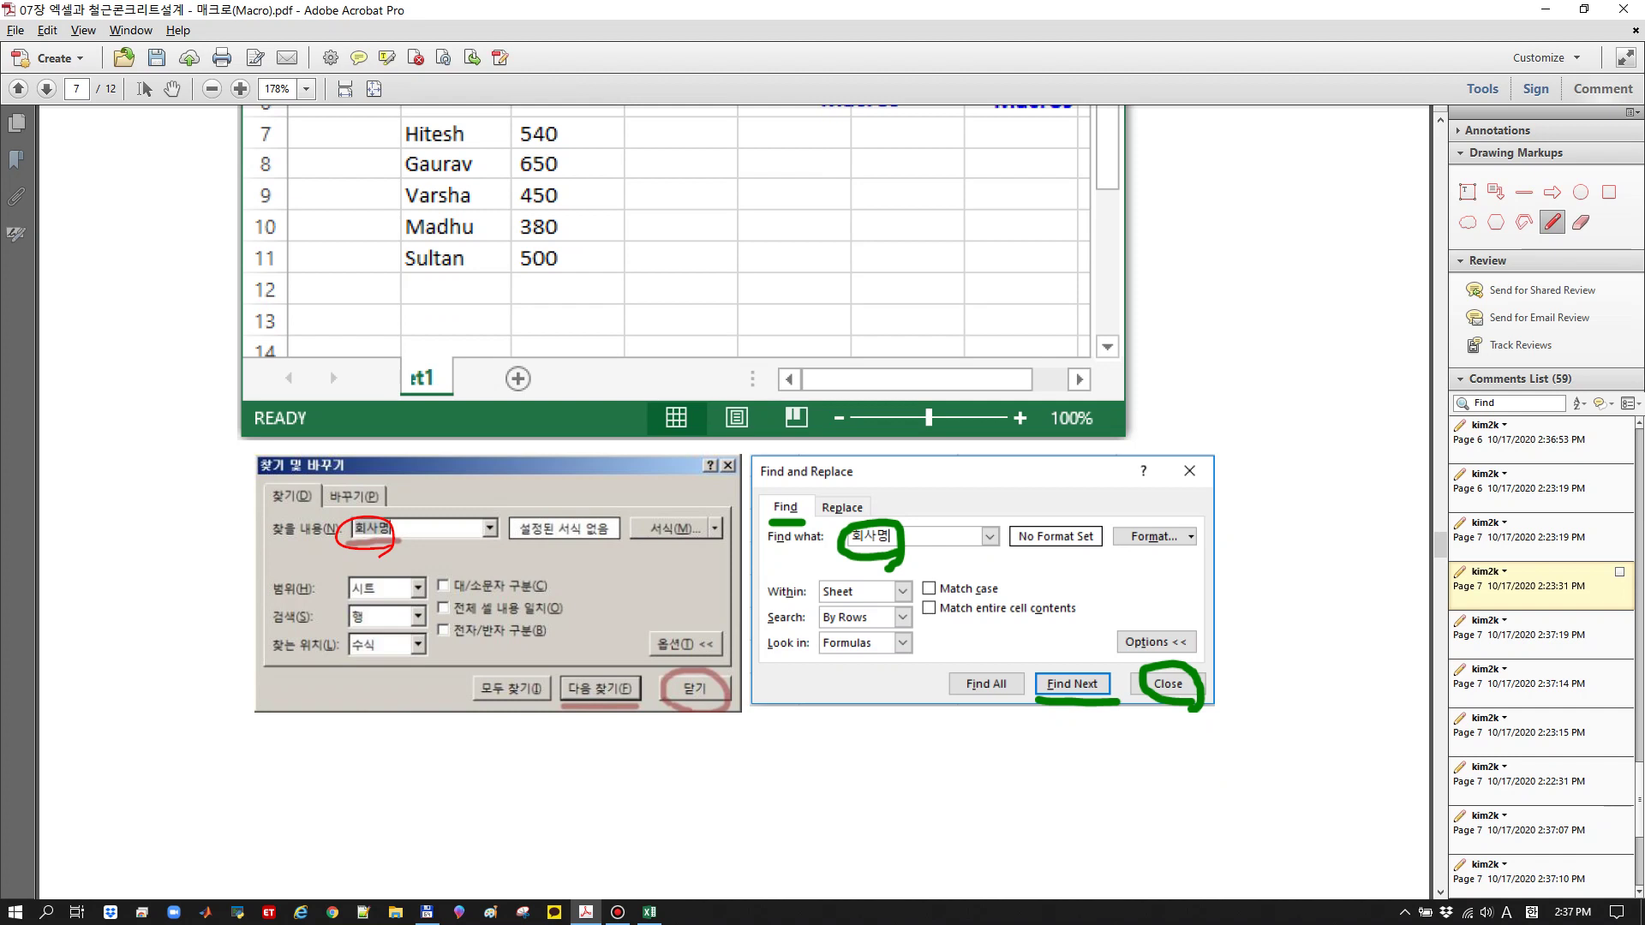
pyautogui.moveTo(251, 449)
pyautogui.mouseDown()
pyautogui.moveTo(239, 645)
pyautogui.moveTo(258, 663)
pyautogui.mouseUp()
pyautogui.moveTo(763, 464)
pyautogui.mouseDown()
pyautogui.moveTo(764, 604)
pyautogui.moveTo(928, 704)
pyautogui.moveTo(1271, 634)
pyautogui.moveTo(1125, 454)
pyautogui.moveTo(756, 454)
pyautogui.mouseUp()
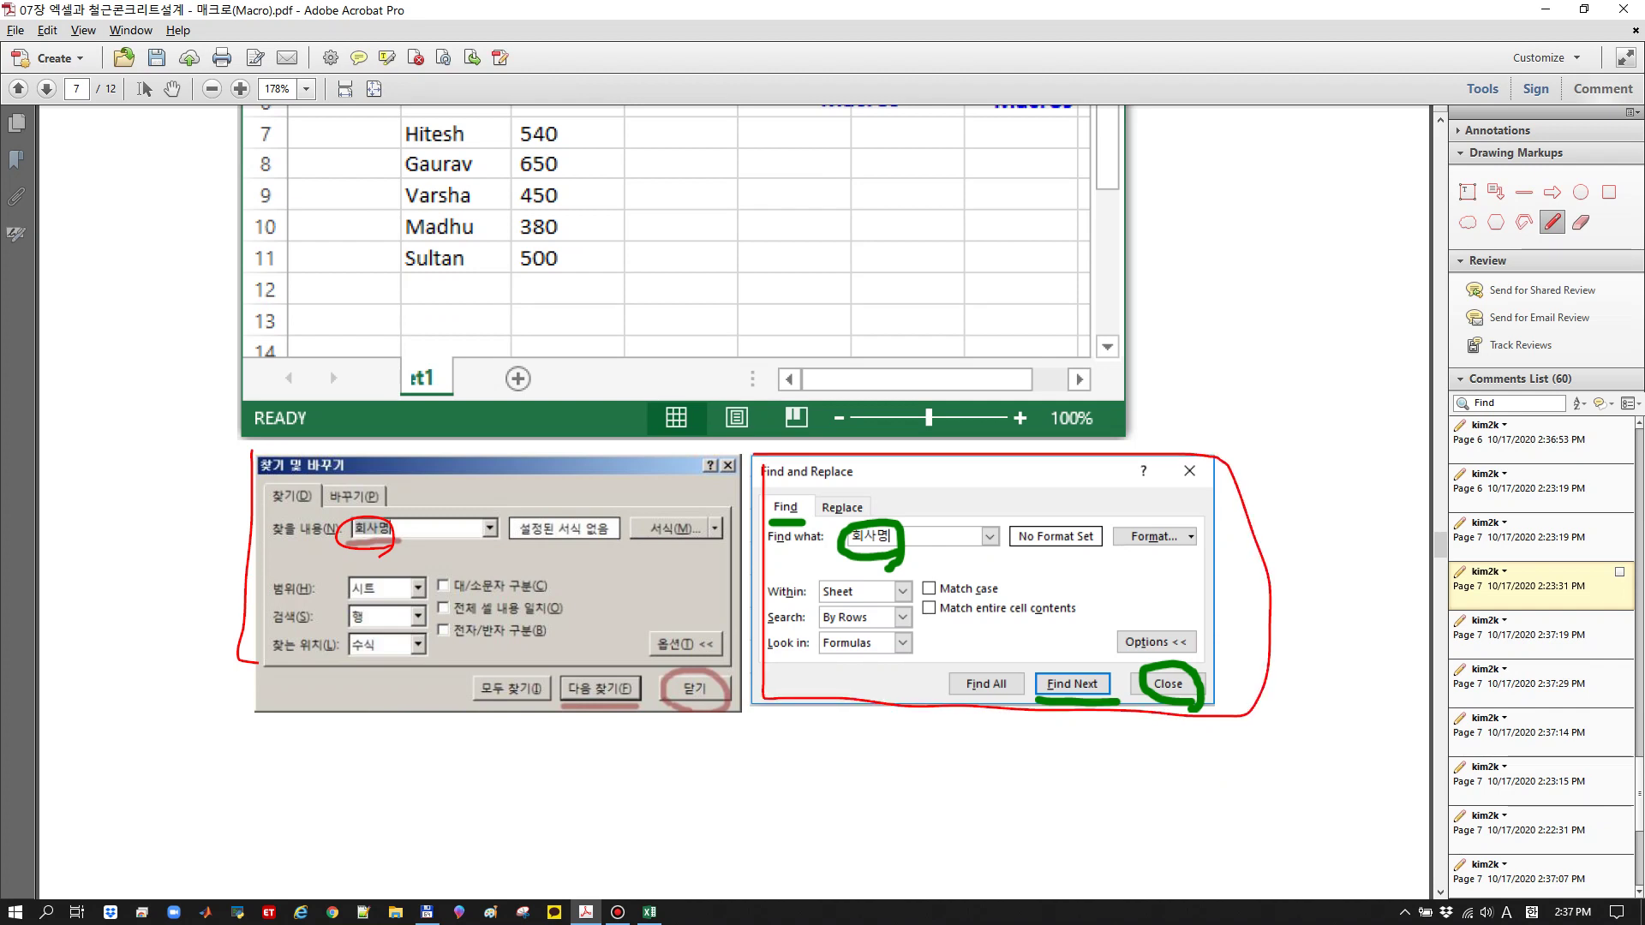
# Go to section 7.4 and handwrite a boxed "Ctrl + F" in red beside the heading
pyautogui.scroll(-5, 737, 411)
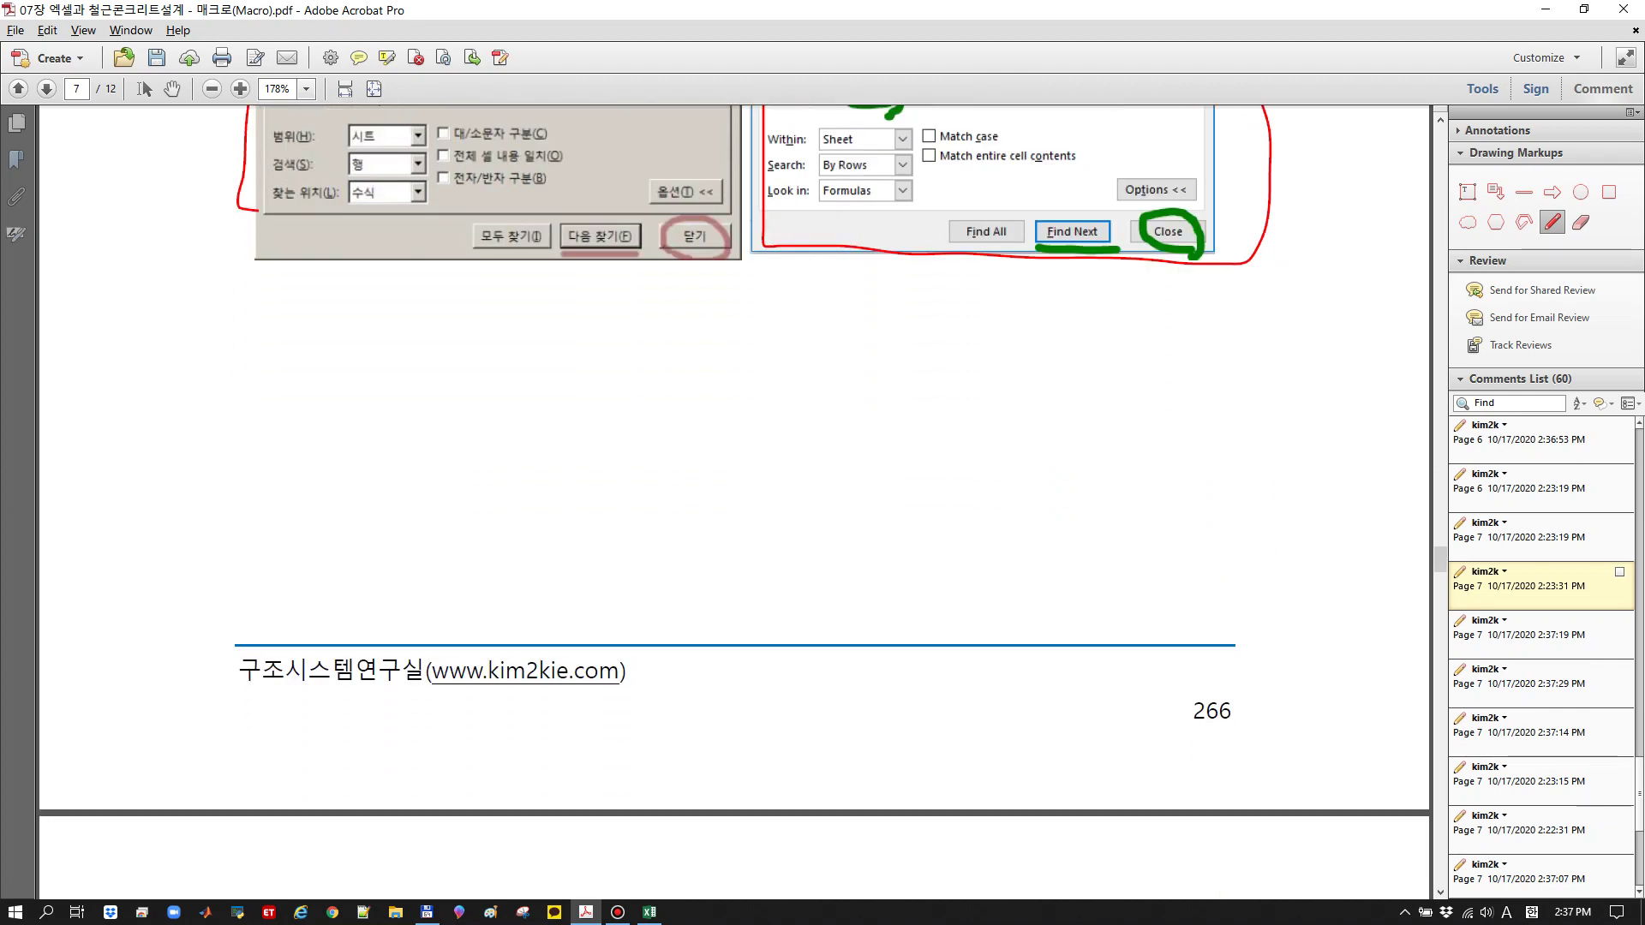
pyautogui.scroll(-5, 736, 411)
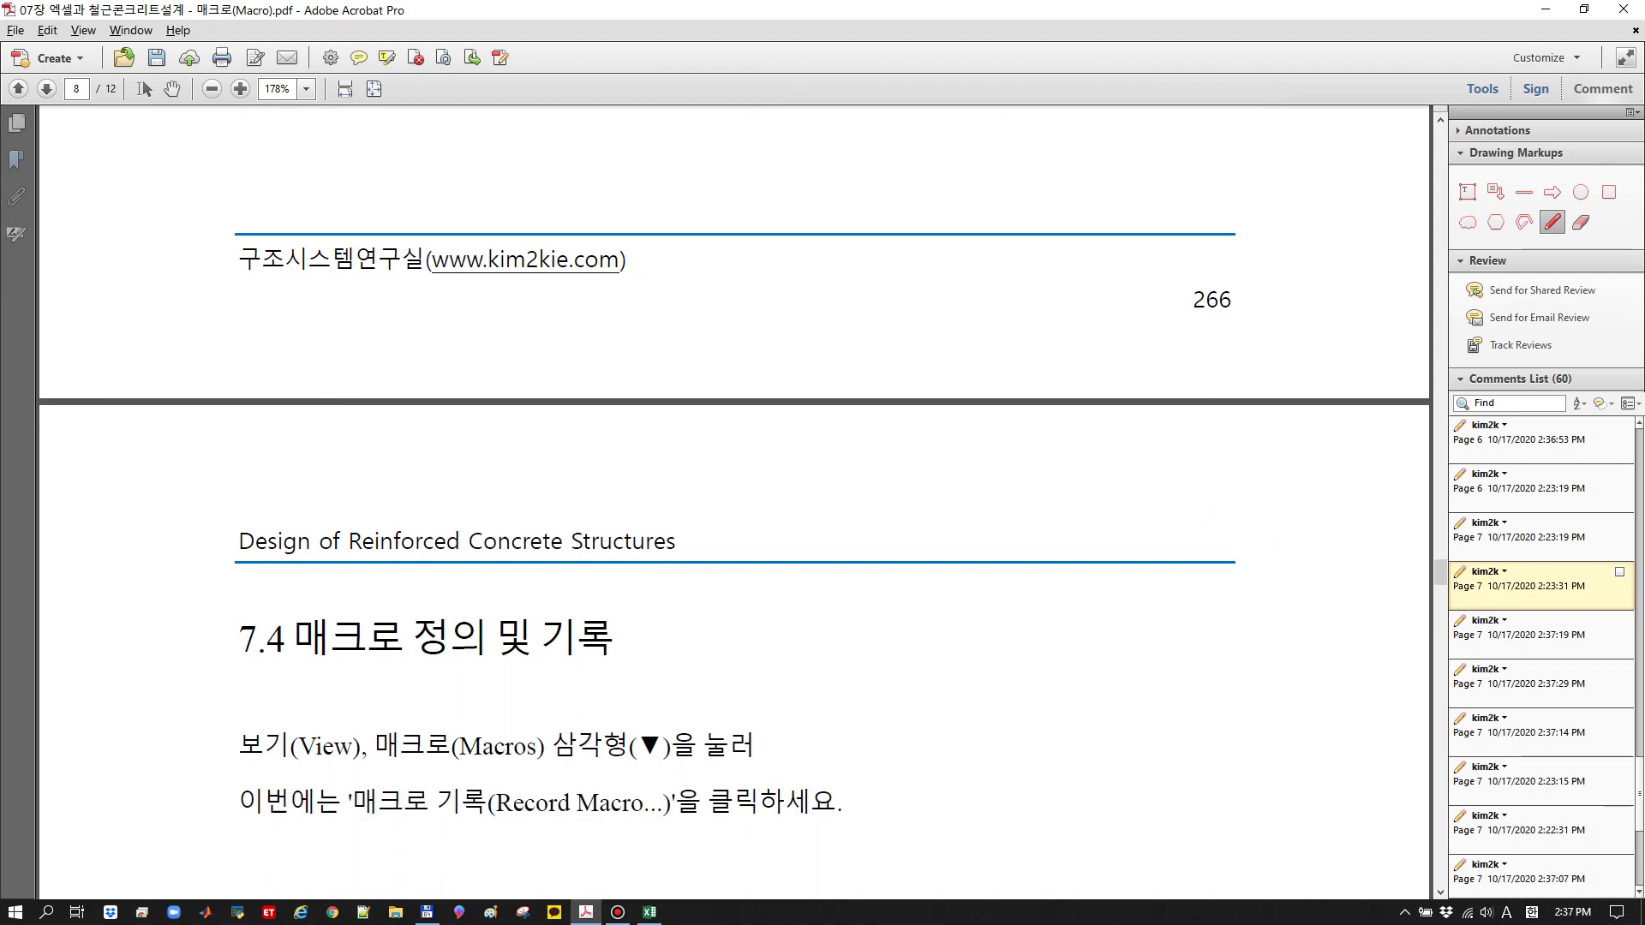
pyautogui.scroll(-4, 736, 411)
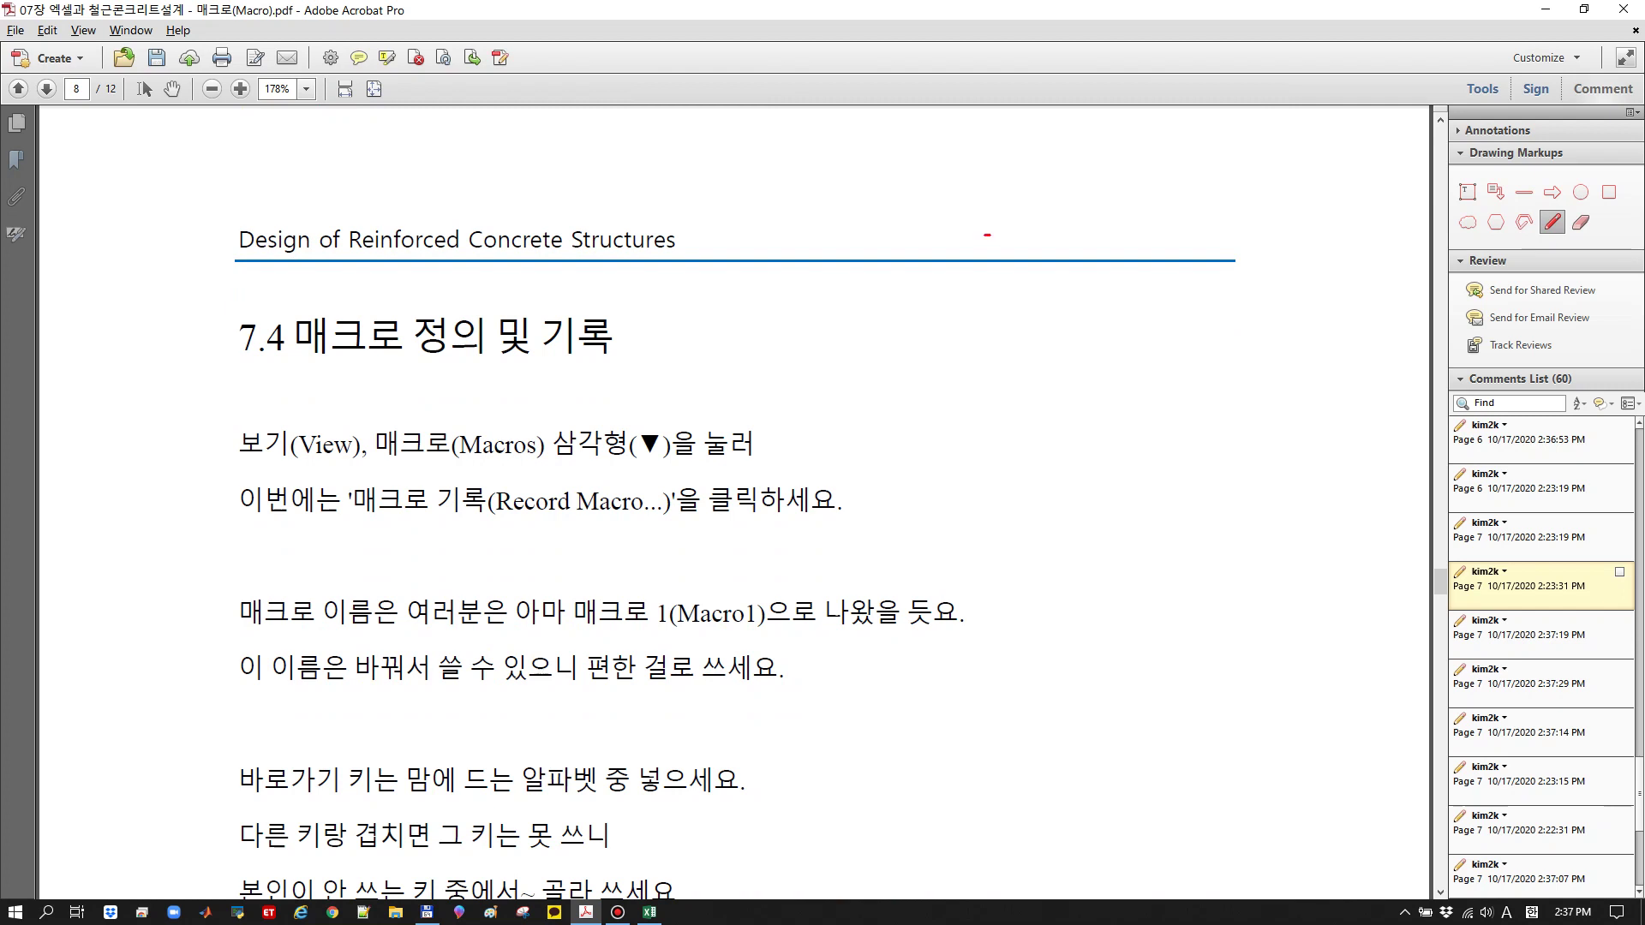
pyautogui.moveTo(989, 235)
pyautogui.mouseDown()
pyautogui.moveTo(984, 272)
pyautogui.moveTo(1018, 280)
pyautogui.mouseUp()
pyautogui.moveTo(998, 262); pyautogui.dragTo(1040, 264)
pyautogui.moveTo(1073, 228)
pyautogui.mouseDown()
pyautogui.moveTo(1054, 283)
pyautogui.moveTo(1110, 252)
pyautogui.mouseUp()
pyautogui.moveTo(1103, 246)
pyautogui.mouseDown()
pyautogui.moveTo(1102, 260)
pyautogui.moveTo(1172, 230)
pyautogui.moveTo(1158, 276)
pyautogui.mouseUp()
pyautogui.moveTo(984, 286)
pyautogui.mouseDown()
pyautogui.moveTo(1202, 291)
pyautogui.moveTo(929, 221)
pyautogui.moveTo(1105, 286)
pyautogui.moveTo(1199, 286)
pyautogui.mouseUp()
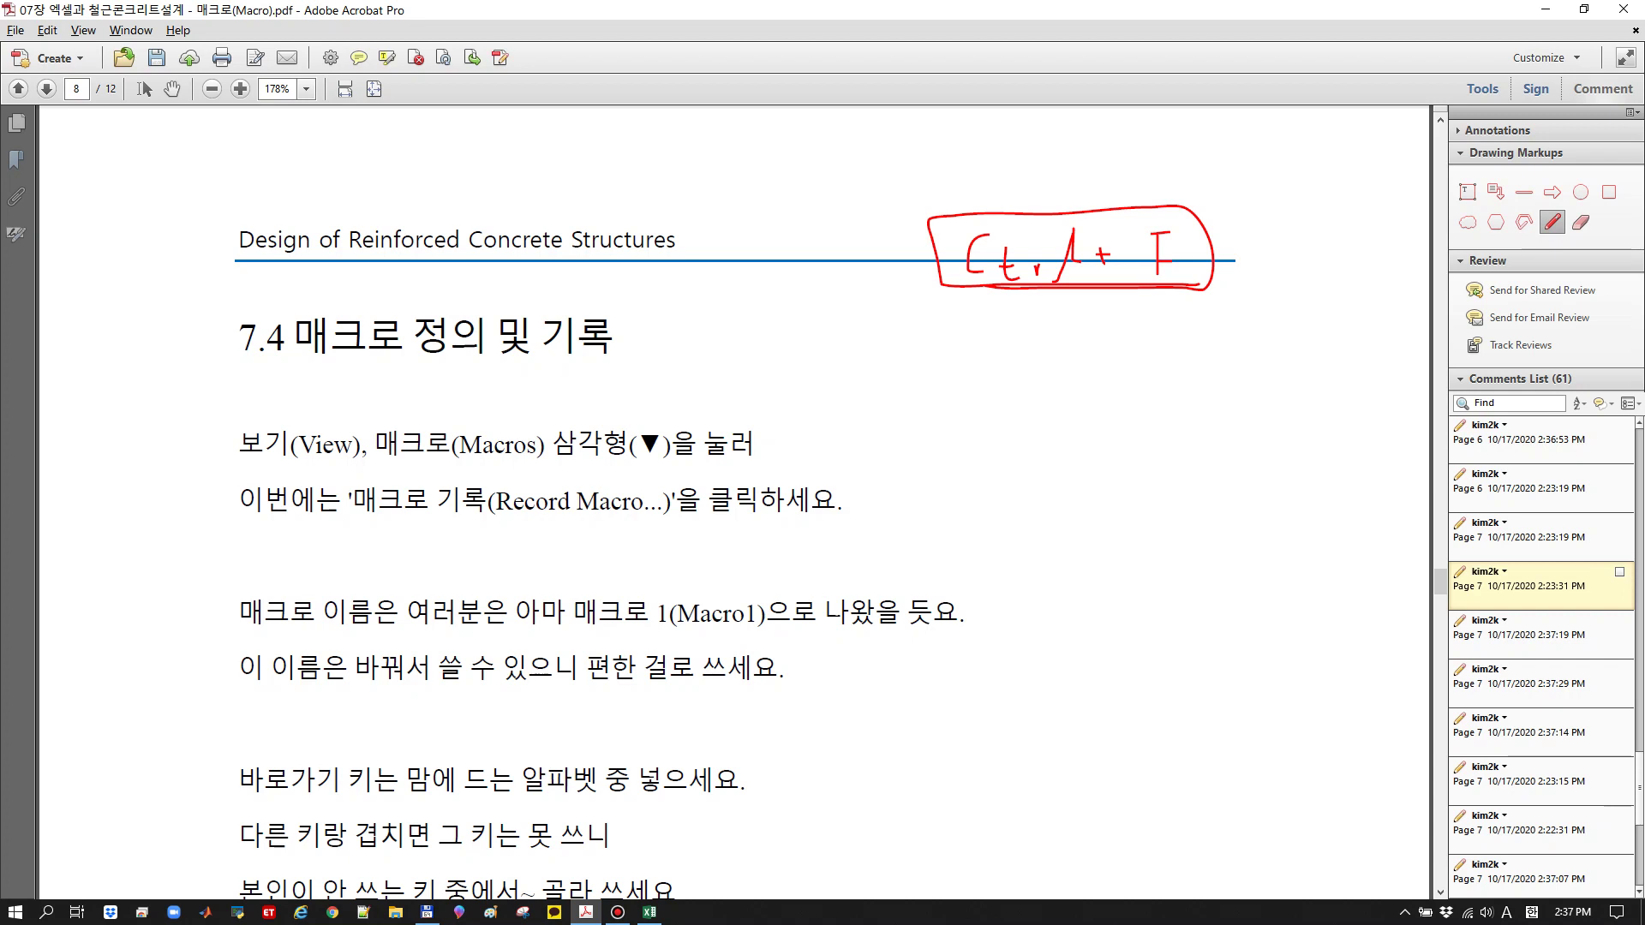
# Handwrite 단축키 in red below the boxed "Ctrl + F" note
pyautogui.moveTo(991, 327); pyautogui.dragTo(1007, 345)
pyautogui.moveTo(1007, 333); pyautogui.dragTo(1016, 374)
pyautogui.moveTo(1027, 326); pyautogui.dragTo(1048, 343)
pyautogui.moveTo(1030, 349)
pyautogui.mouseDown()
pyautogui.moveTo(1069, 355)
pyautogui.moveTo(1062, 380)
pyautogui.mouseUp()
pyautogui.moveTo(1103, 346)
pyautogui.mouseDown()
pyautogui.moveTo(1110, 361)
pyautogui.moveTo(1124, 351)
pyautogui.mouseUp()
pyautogui.moveTo(1129, 336); pyautogui.dragTo(1131, 361)
# Underline and circle 단축키, and draw an arrow from it to a double-framed row of small circles
pyautogui.moveTo(1004, 377)
pyautogui.mouseDown()
pyautogui.moveTo(1124, 377)
pyautogui.moveTo(1038, 540)
pyautogui.moveTo(1100, 538)
pyautogui.mouseUp()
pyautogui.moveTo(1165, 537); pyautogui.dragTo(1176, 531)
pyautogui.moveTo(1244, 533)
pyautogui.mouseDown()
pyautogui.moveTo(1360, 531)
pyautogui.moveTo(1239, 499)
pyautogui.moveTo(999, 506)
pyautogui.moveTo(1269, 593)
pyautogui.moveTo(1390, 496)
pyautogui.mouseUp()
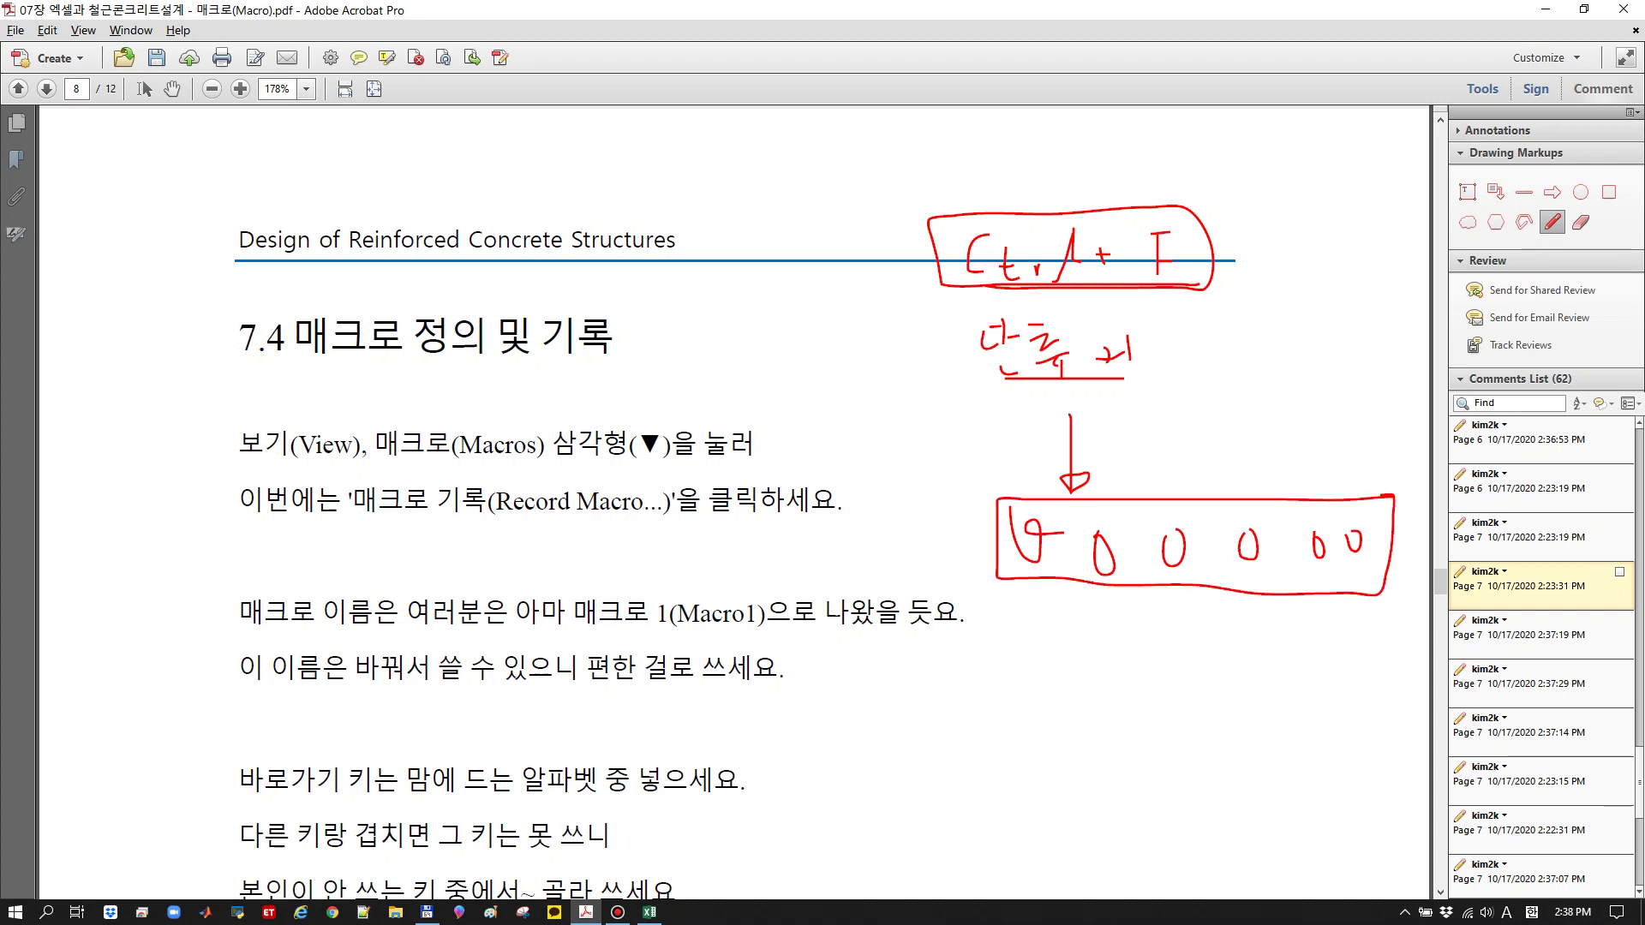
pyautogui.moveTo(1075, 412)
pyautogui.mouseDown()
pyautogui.moveTo(1131, 402)
pyautogui.moveTo(1148, 309)
pyautogui.moveTo(1110, 438)
pyautogui.mouseUp()
pyautogui.moveTo(976, 551)
pyautogui.mouseDown()
pyautogui.moveTo(1087, 480)
pyautogui.moveTo(1429, 485)
pyautogui.moveTo(1136, 591)
pyautogui.moveTo(997, 583)
pyautogui.mouseUp()
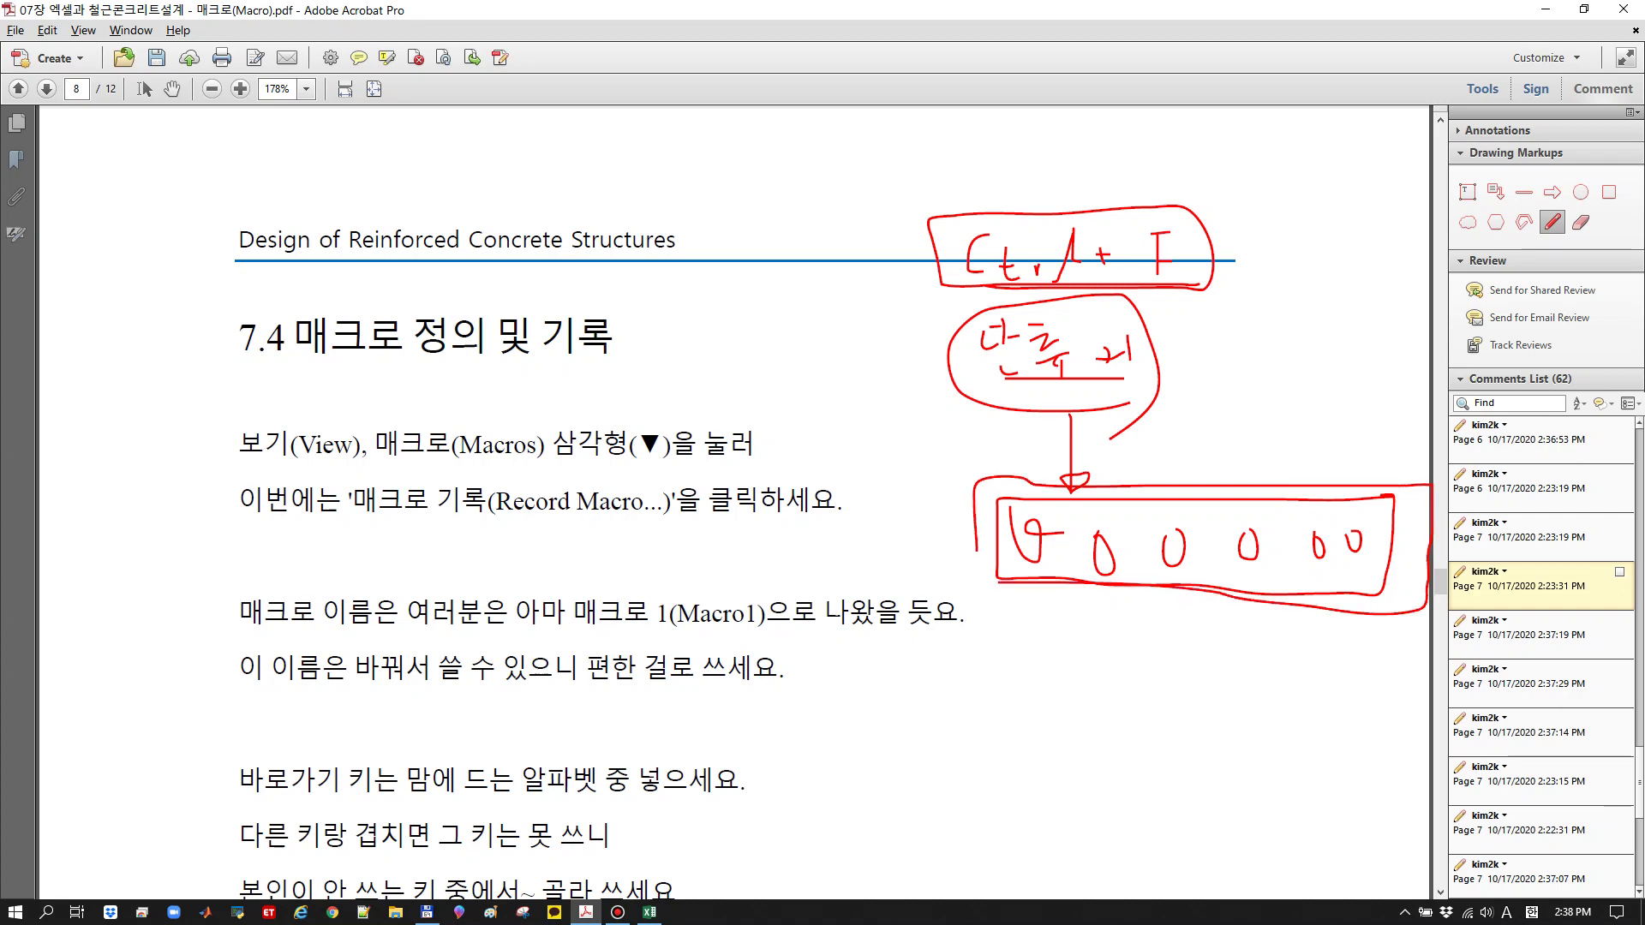
# Circle 정의 and 기록 in the 7.4 heading and draw red lines and an arrow linking 기록 with the handwritten notes
pyautogui.moveTo(469, 366)
pyautogui.mouseDown()
pyautogui.moveTo(419, 334)
pyautogui.moveTo(456, 385)
pyautogui.mouseUp()
pyautogui.moveTo(600, 394)
pyautogui.mouseDown()
pyautogui.moveTo(632, 361)
pyautogui.moveTo(613, 394)
pyautogui.mouseUp()
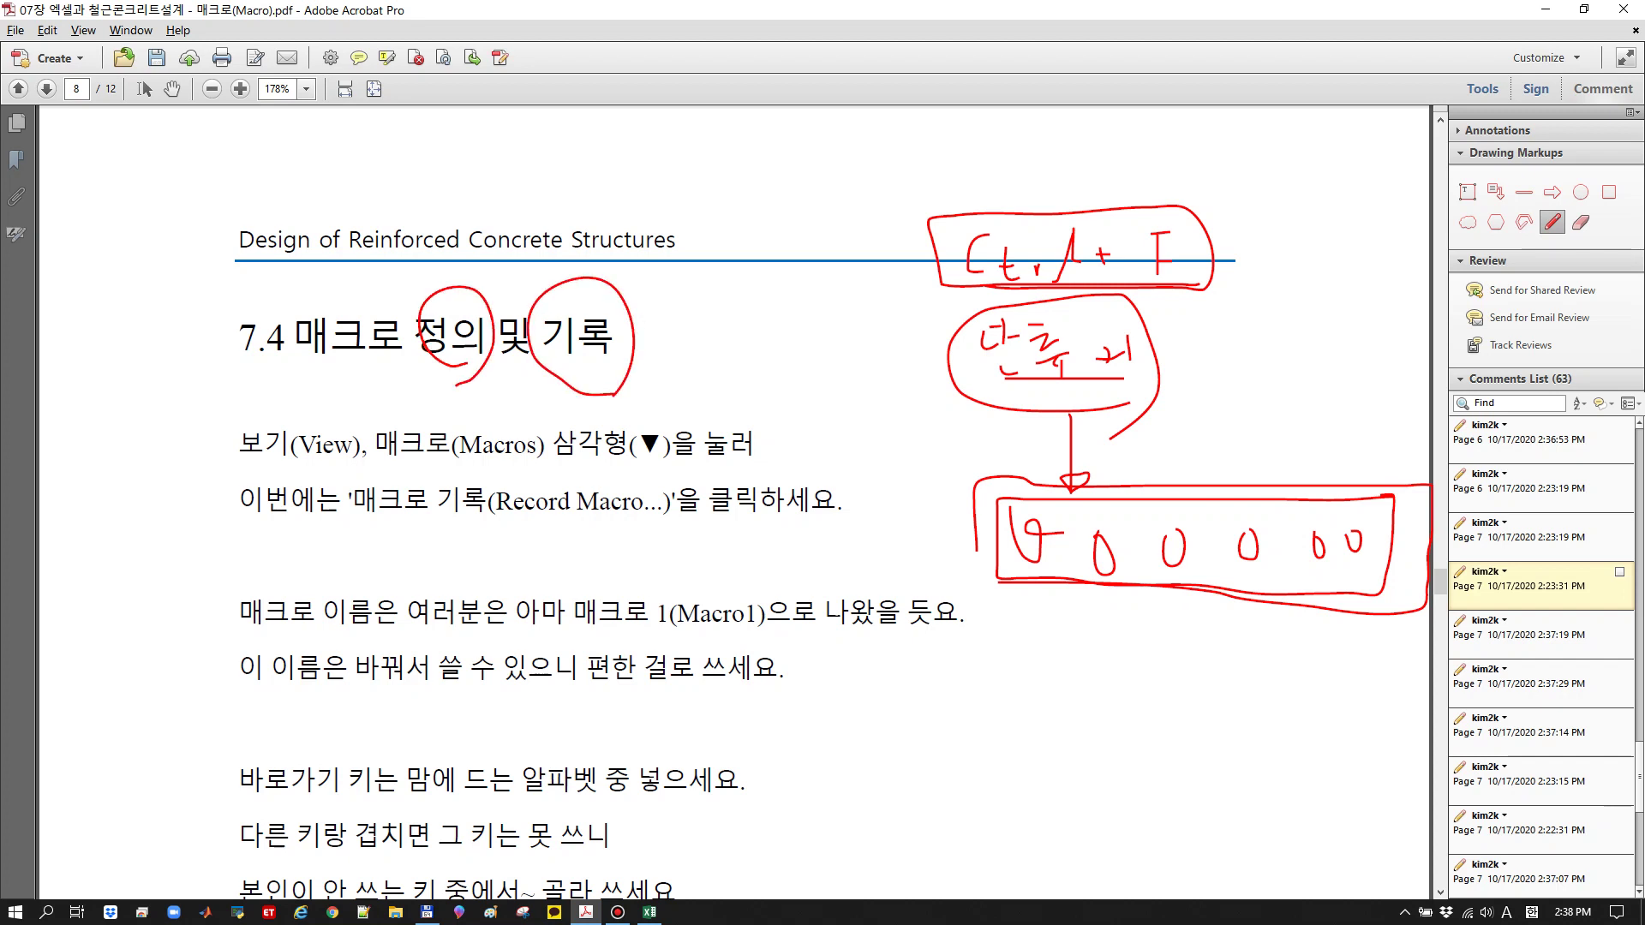
pyautogui.moveTo(952, 484)
pyautogui.mouseDown()
pyautogui.moveTo(626, 338)
pyautogui.moveTo(956, 429)
pyautogui.mouseUp()
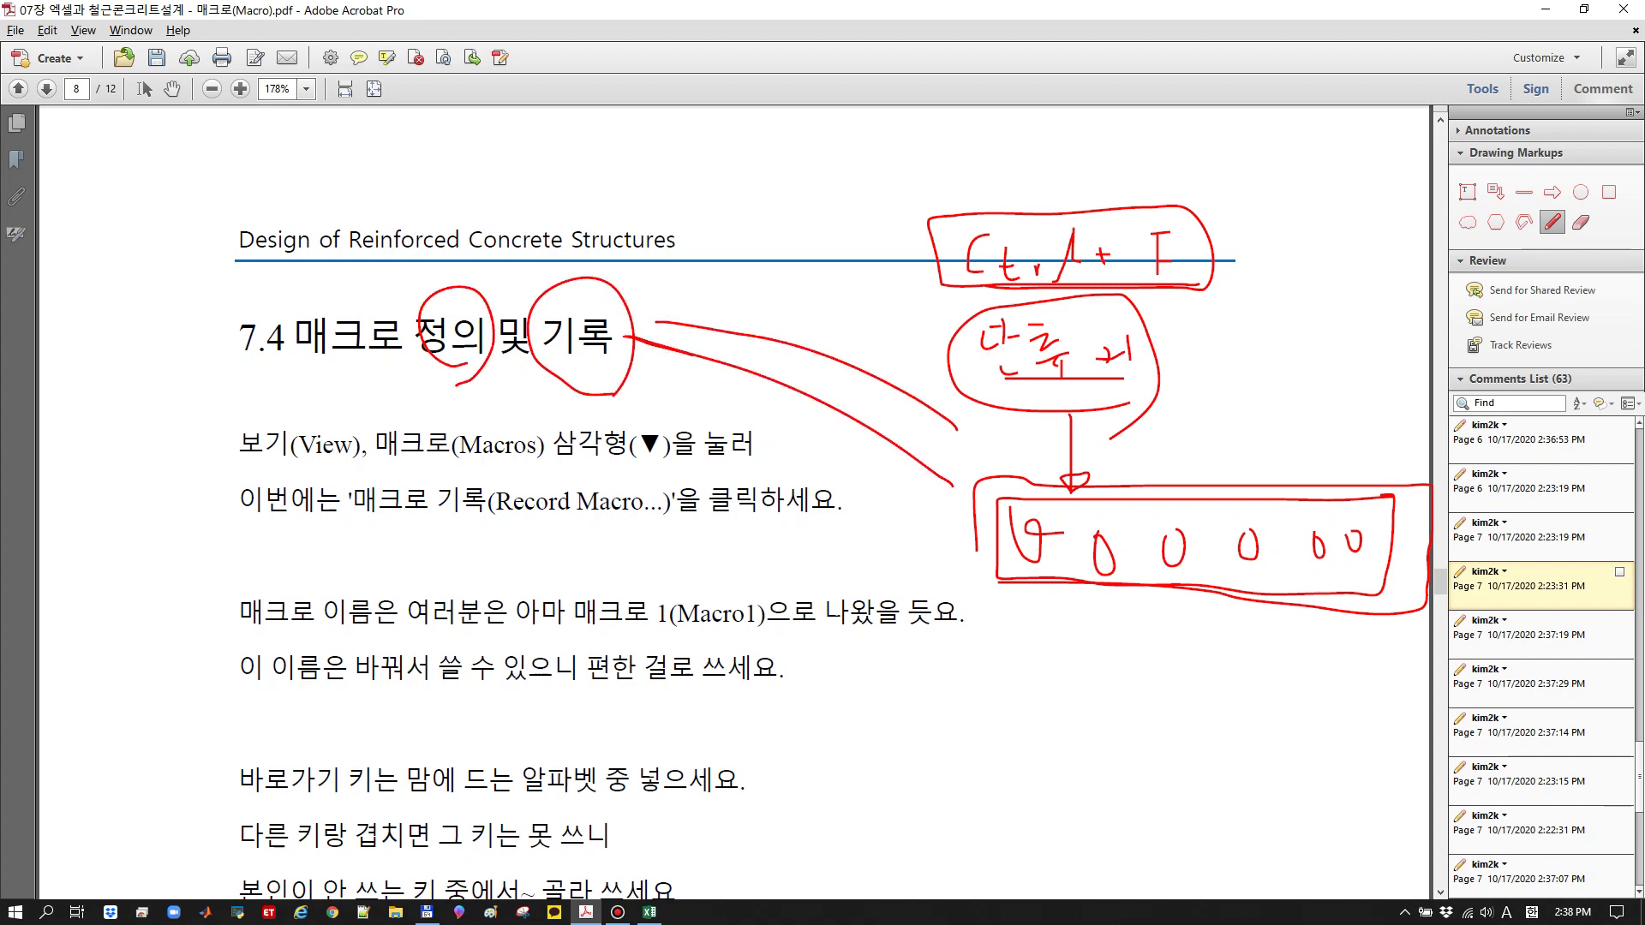
pyautogui.moveTo(743, 299); pyautogui.dragTo(874, 307)
pyautogui.moveTo(836, 223); pyautogui.dragTo(647, 276)
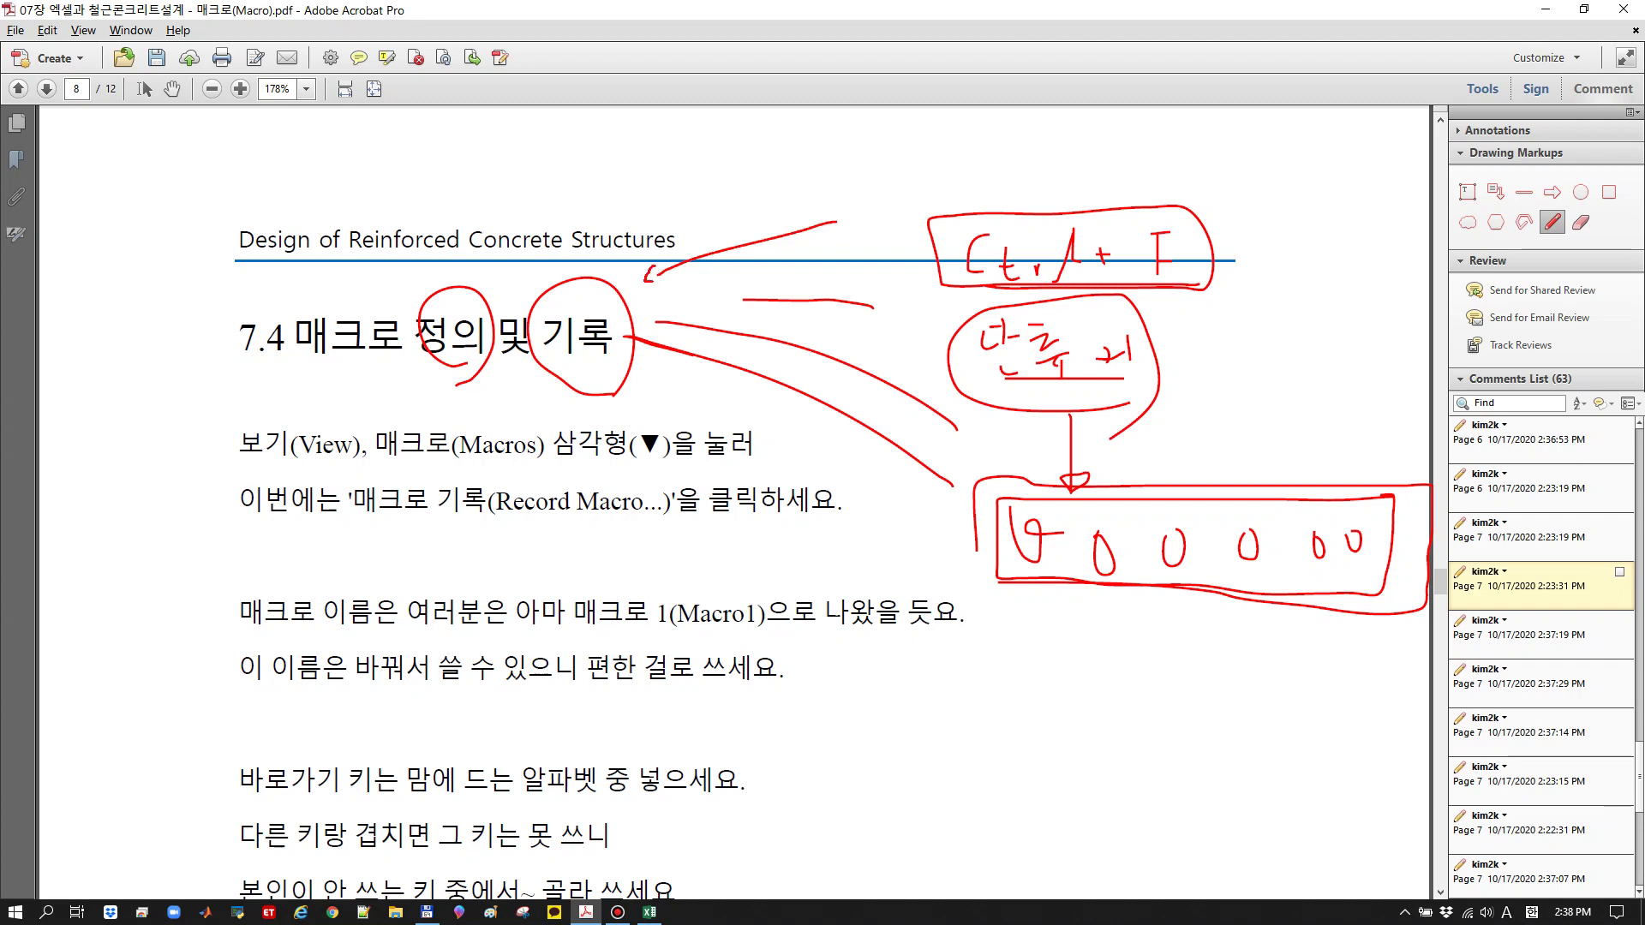
# Add a short red stroke above the 7.4 heading, underline 보기(View) and 매크로(Macros), circle 삼각형, and draw a line through 매크로 기록(Record Macro...)
pyautogui.moveTo(682, 186); pyautogui.dragTo(639, 237)
pyautogui.moveTo(394, 465); pyautogui.dragTo(531, 465)
pyautogui.moveTo(263, 469); pyautogui.dragTo(332, 470)
pyautogui.moveTo(631, 470)
pyautogui.mouseDown()
pyautogui.moveTo(615, 412)
pyautogui.moveTo(627, 472)
pyautogui.mouseUp()
pyautogui.moveTo(405, 507); pyautogui.dragTo(640, 503)
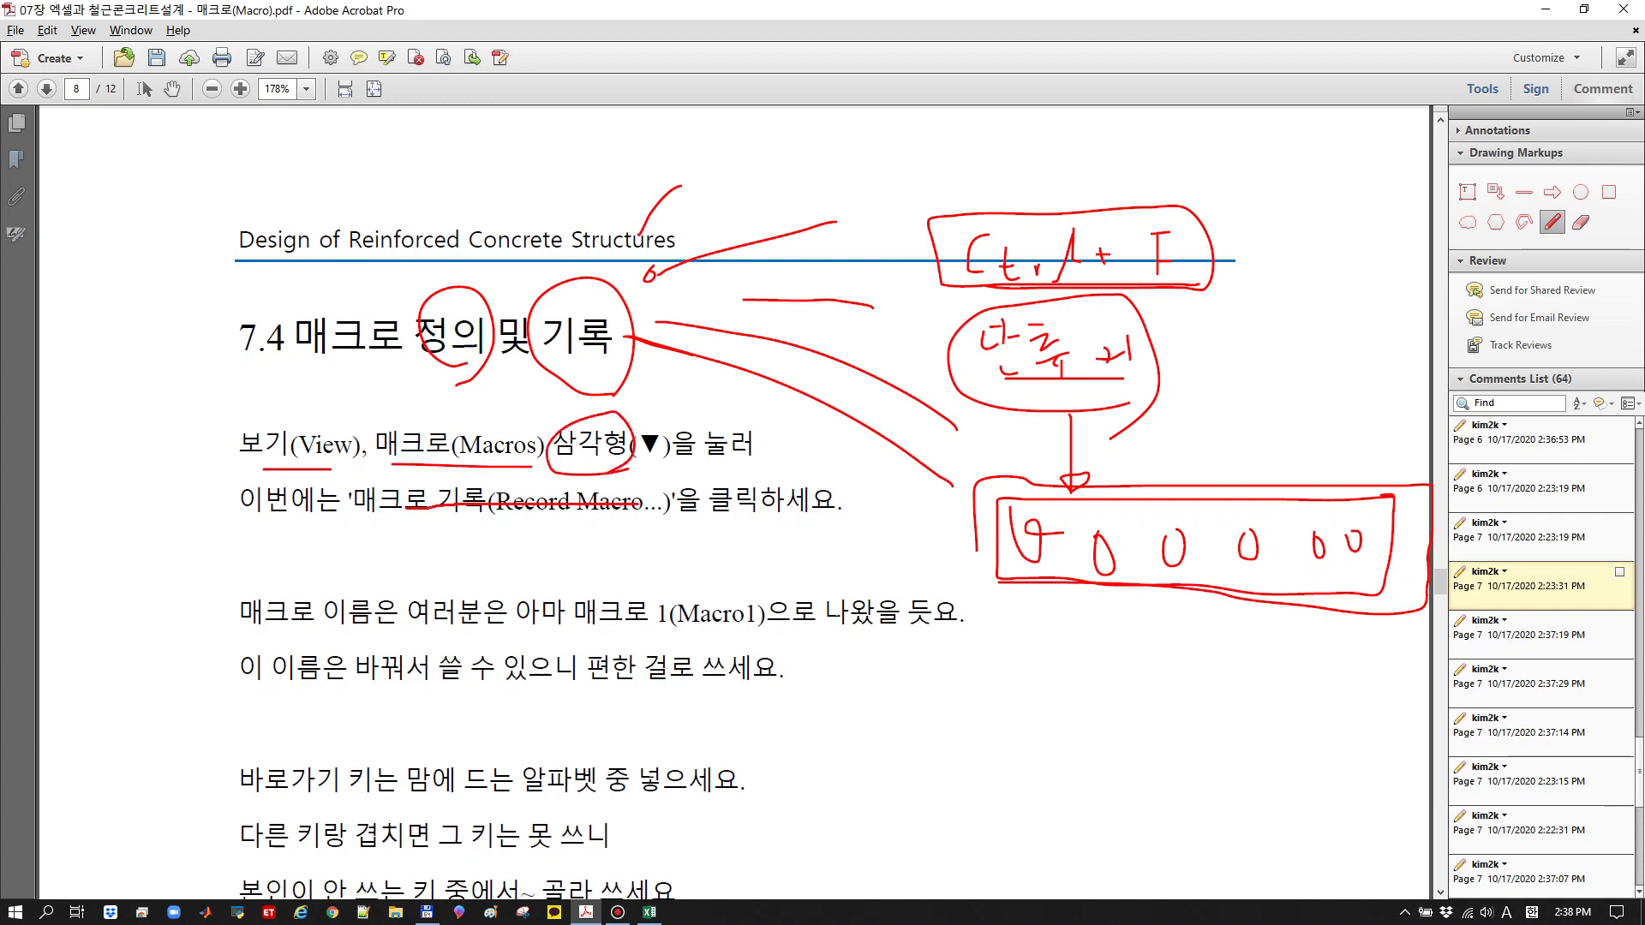
# Switch to the Sample before workbook in Excel and start the Record Macro command
pyautogui.scroll(-5, 737, 505)
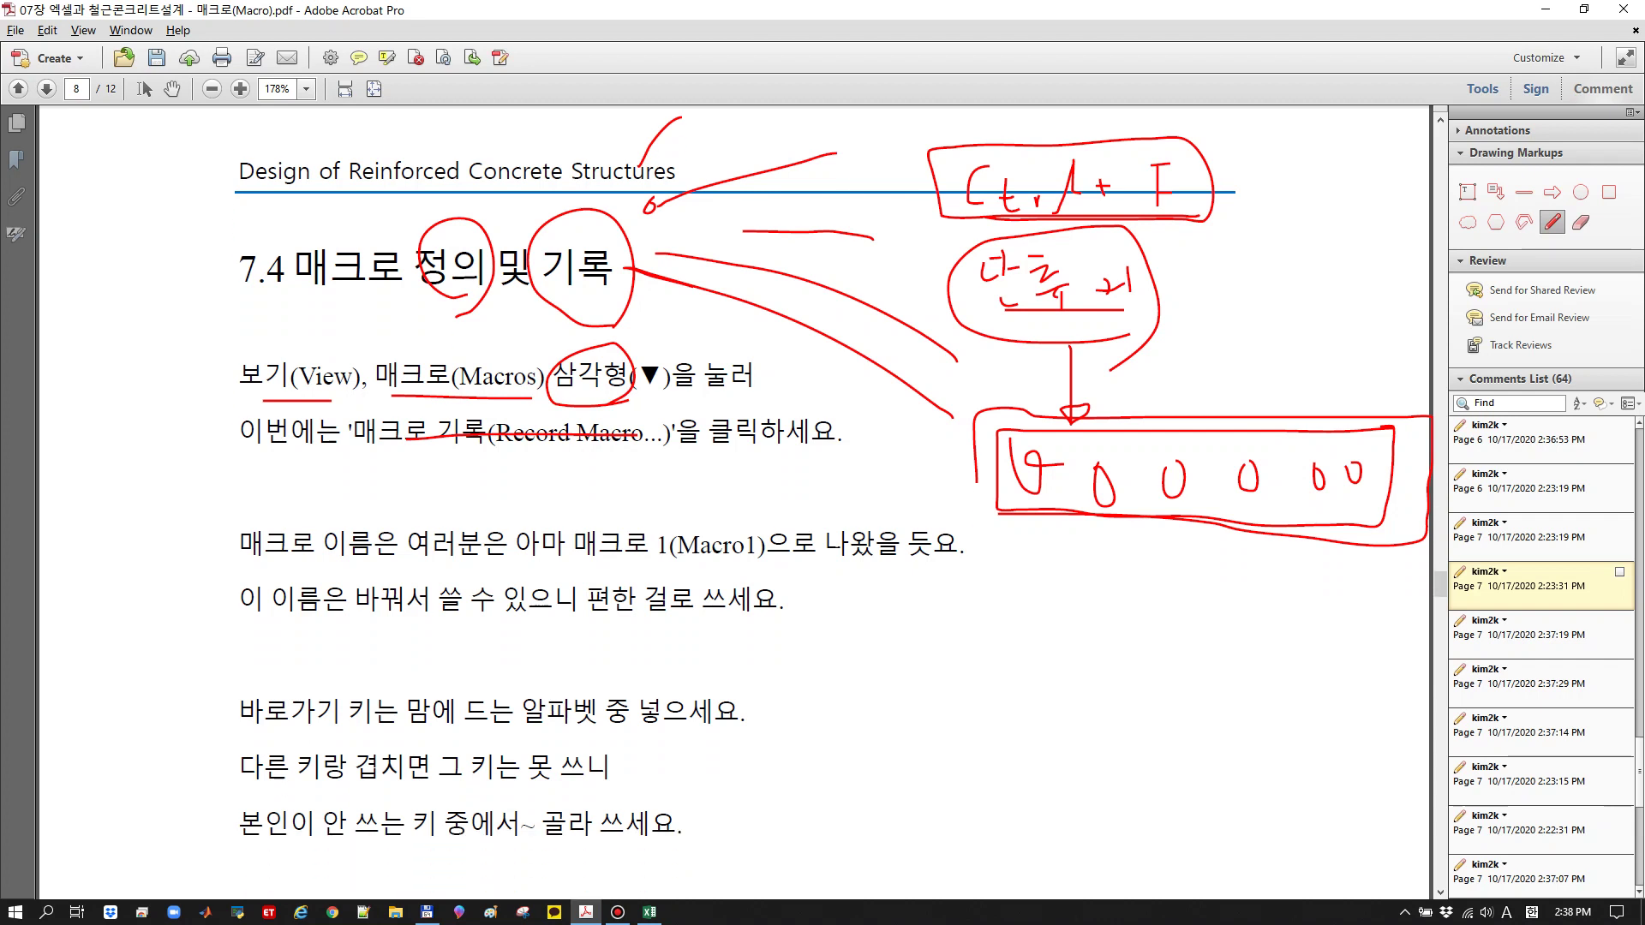
pyautogui.scroll(-1, 736, 505)
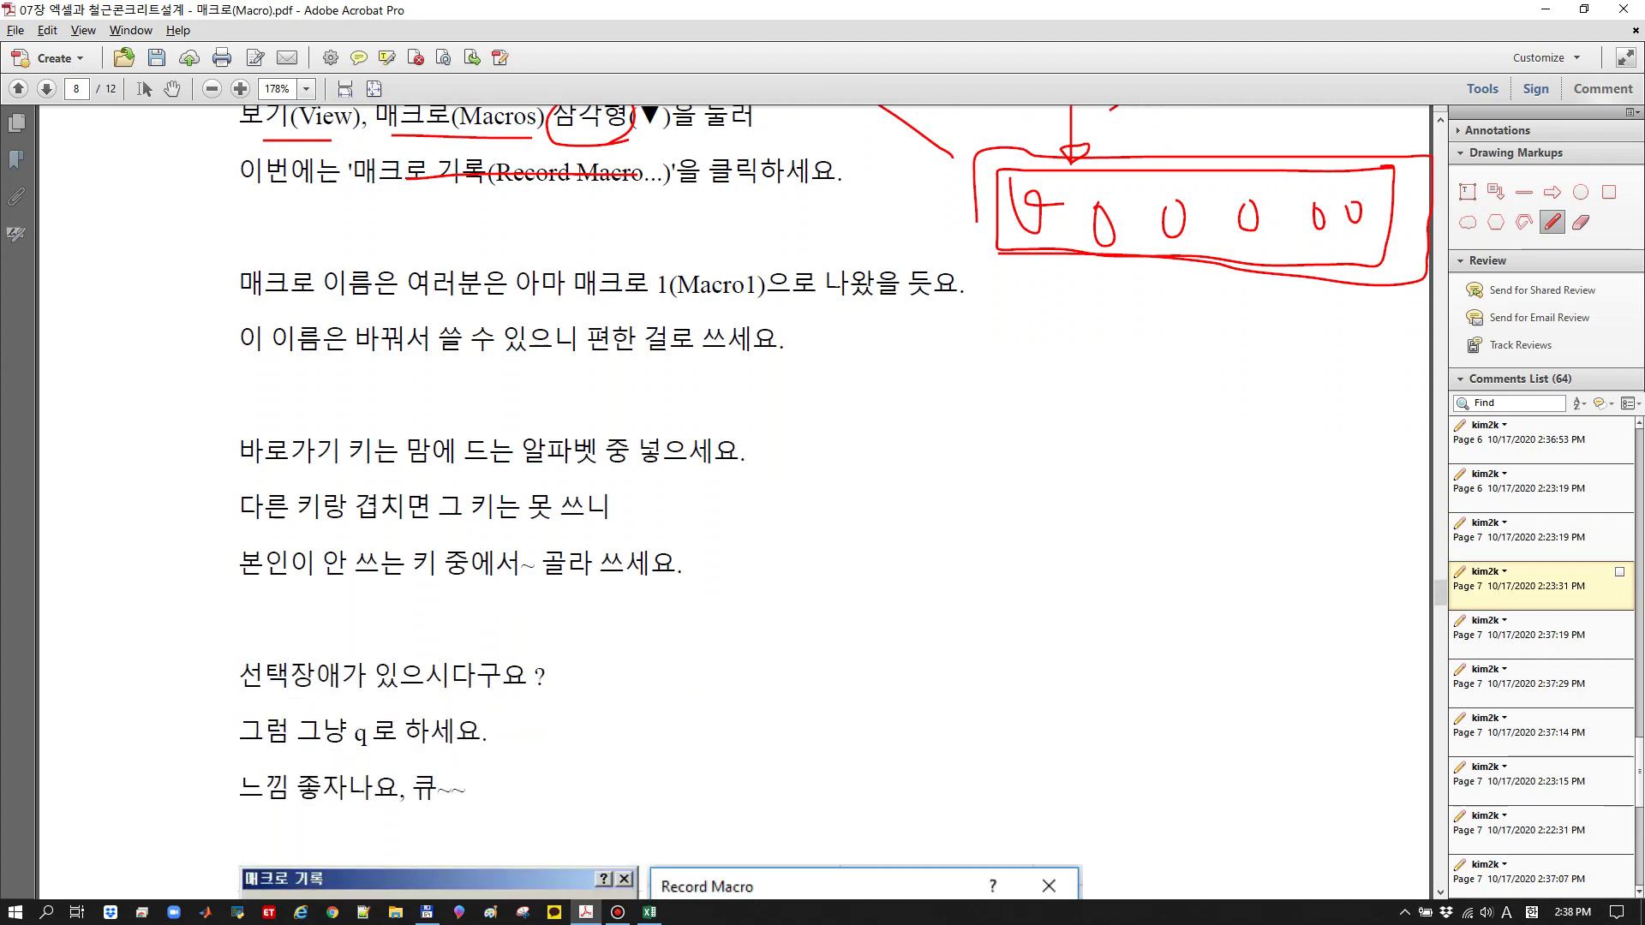
pyautogui.click(650, 911)
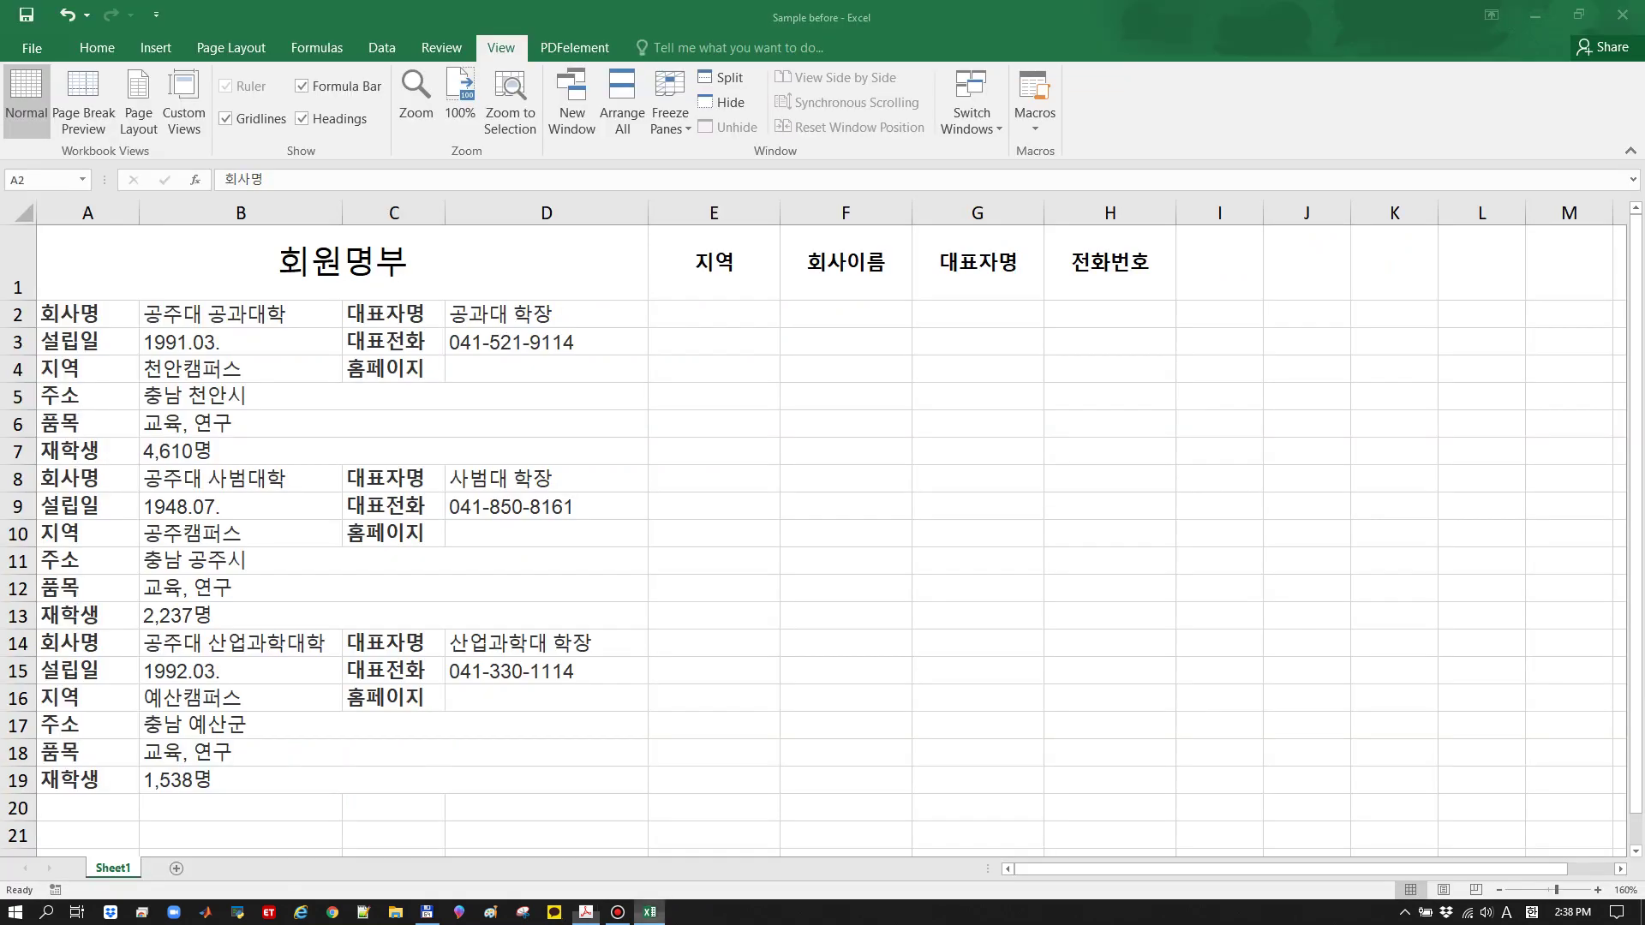
pyautogui.click(1035, 116)
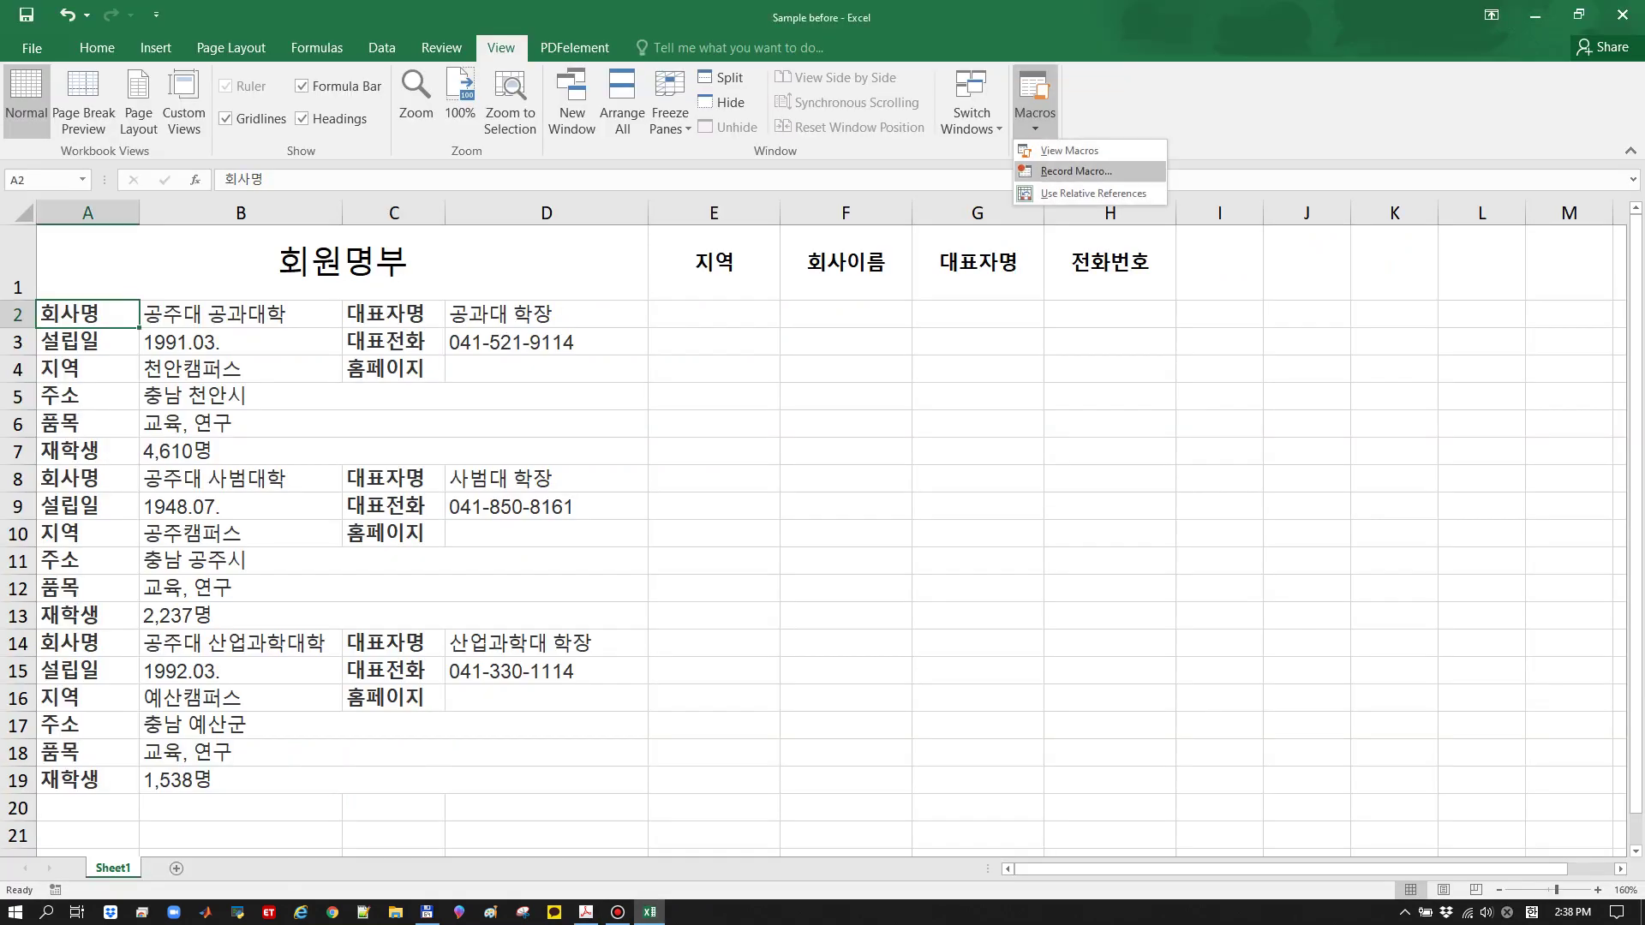
pyautogui.click(1076, 171)
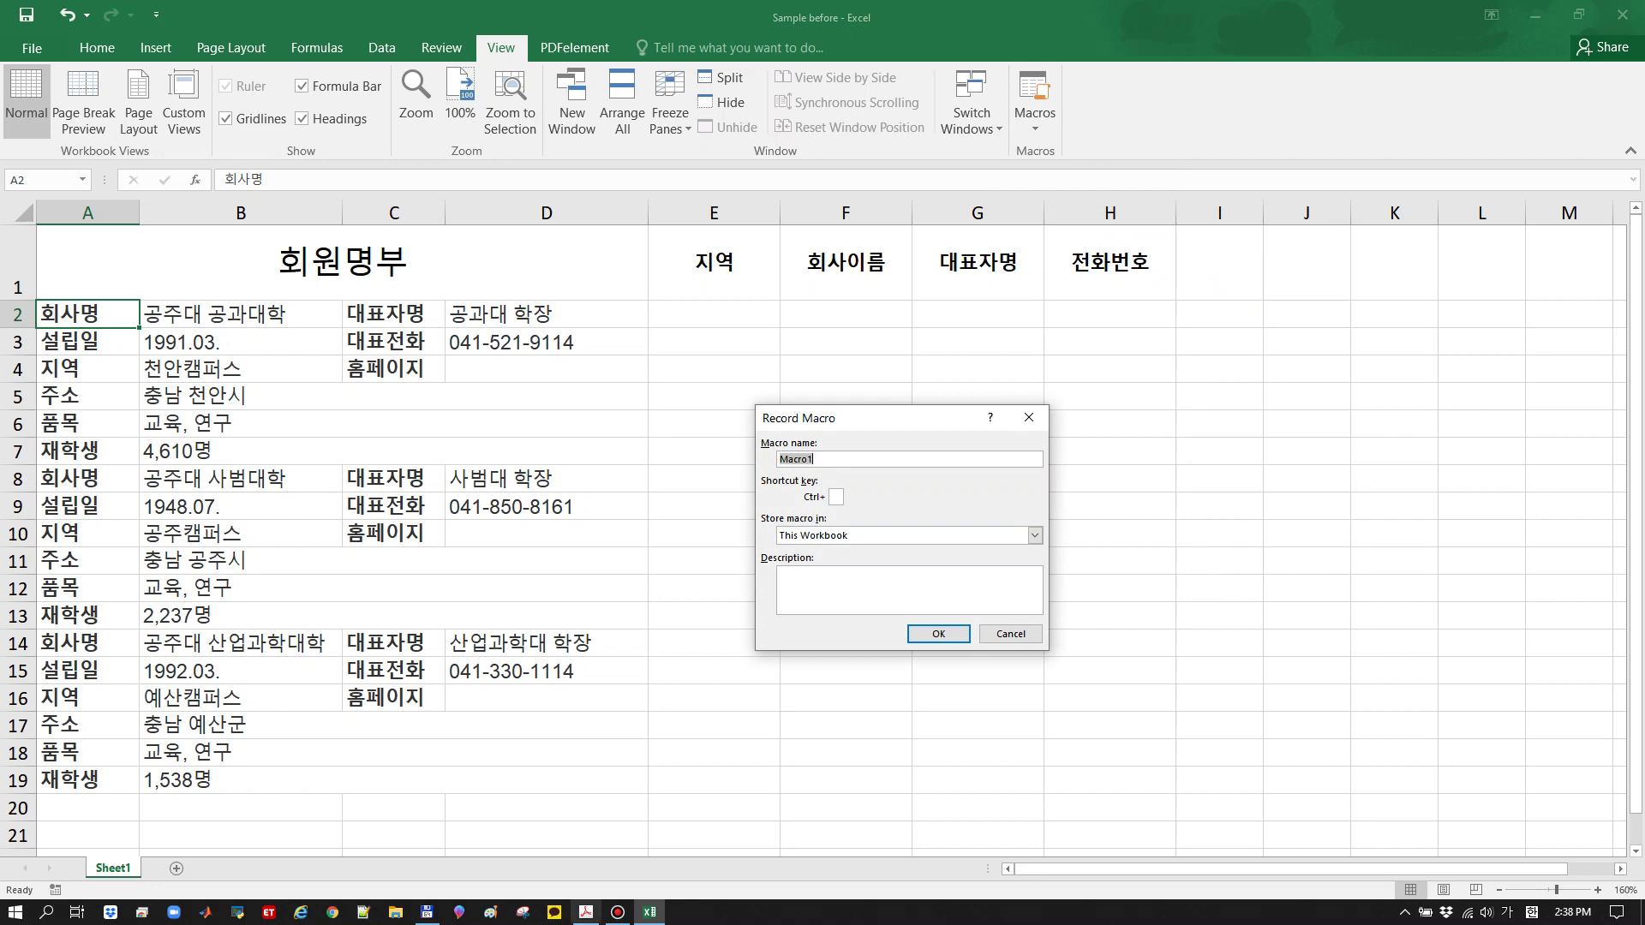
# Back in the PDF, box 매크로 1(Macro1) in red, underline the sentence about renaming it, and draw curved strokes beside the box
pyautogui.click(586, 912)
pyautogui.scroll(4, 736, 502)
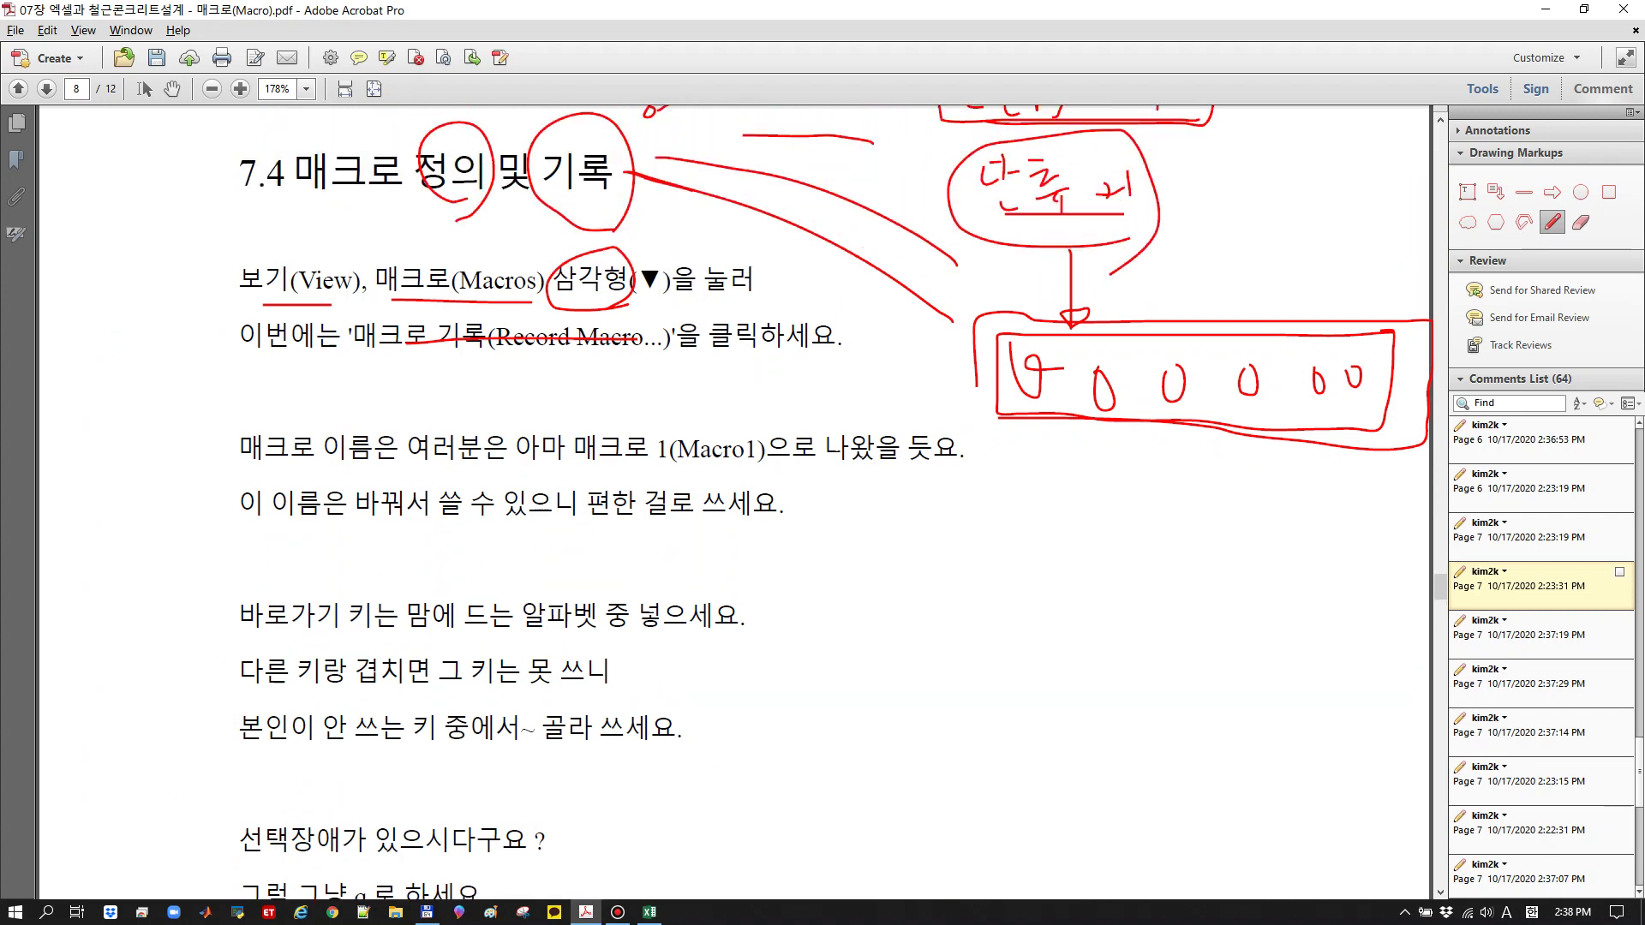
pyautogui.moveTo(567, 466)
pyautogui.mouseDown()
pyautogui.moveTo(766, 462)
pyautogui.moveTo(581, 419)
pyautogui.moveTo(578, 467)
pyautogui.mouseUp()
pyautogui.moveTo(282, 536); pyautogui.dragTo(811, 531)
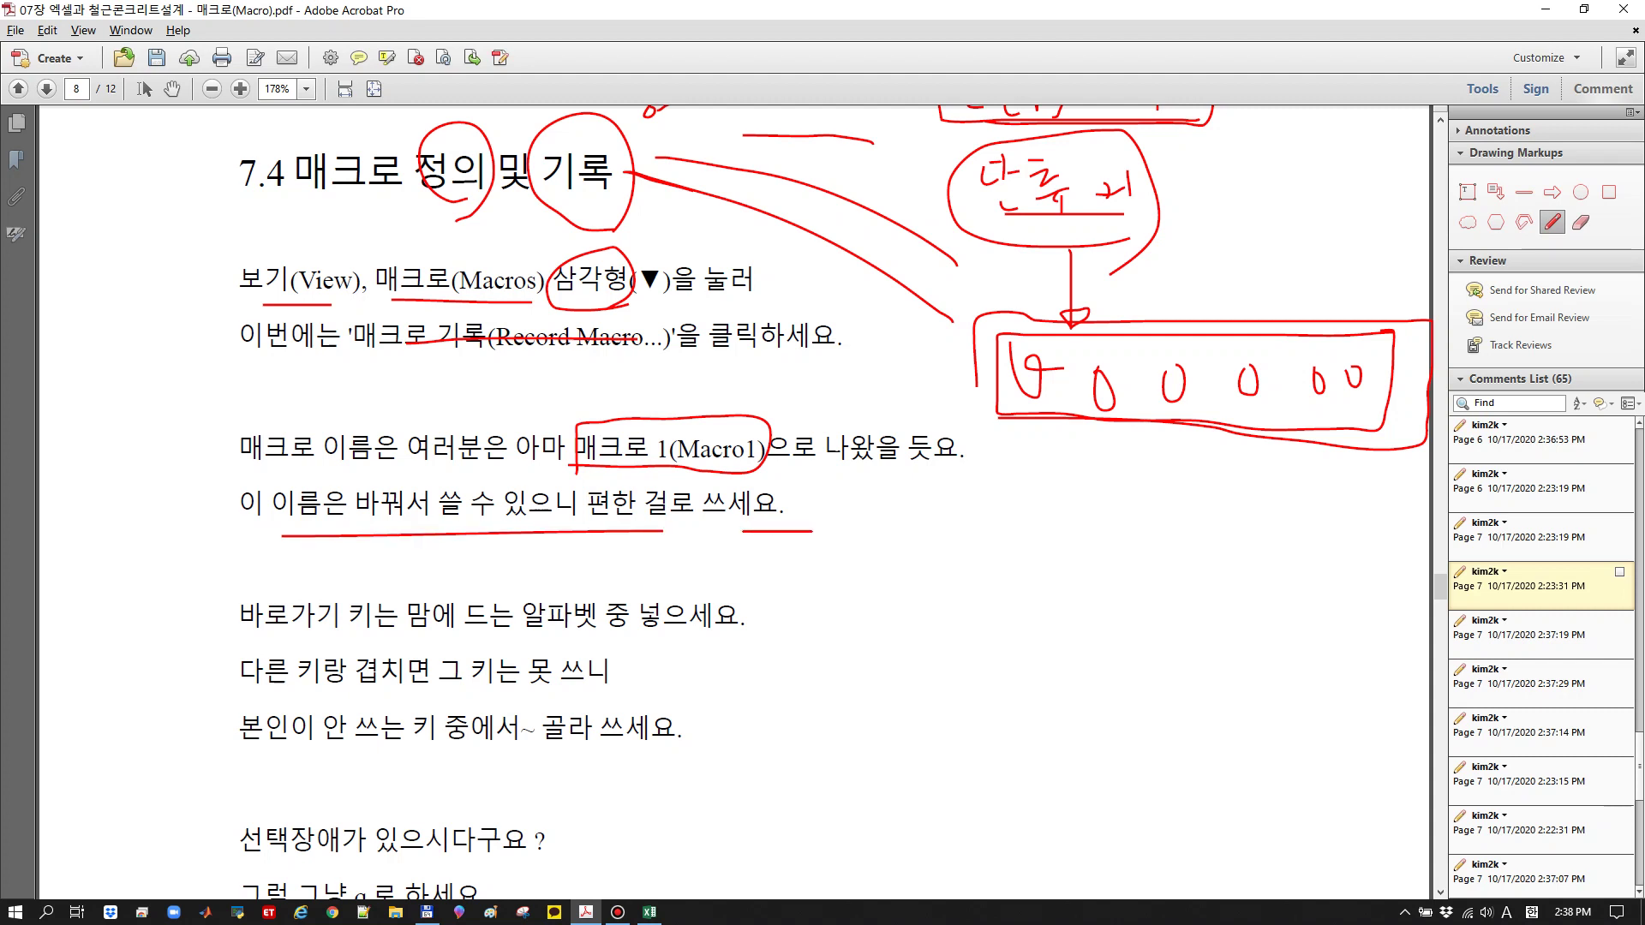
pyautogui.scroll(-3, 736, 502)
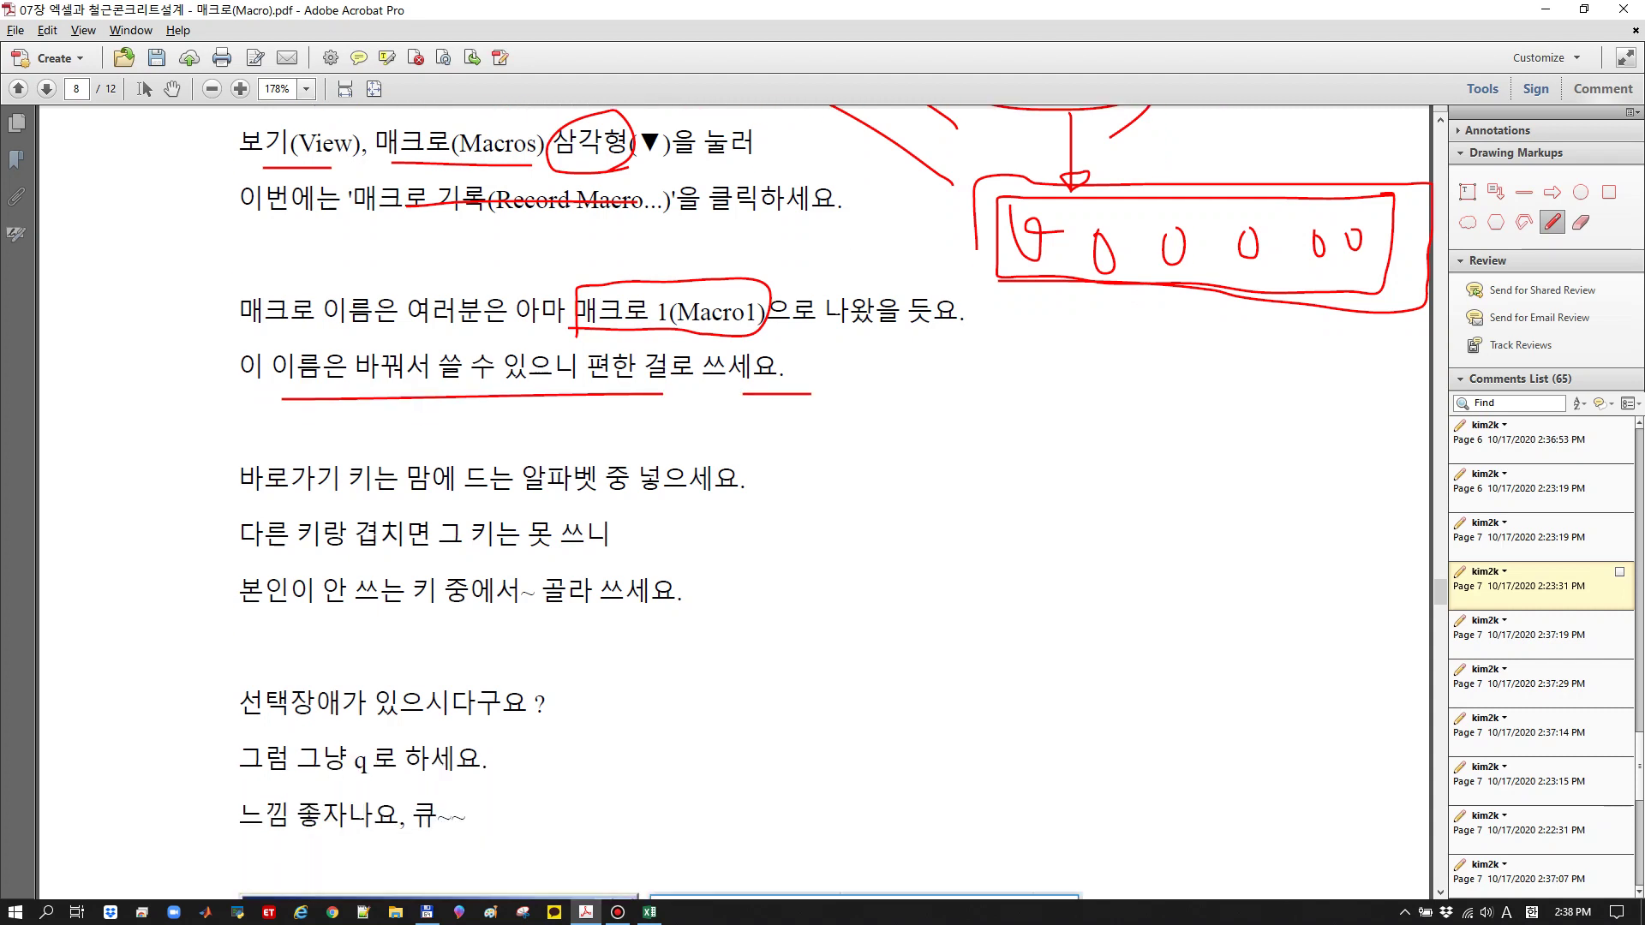
pyautogui.moveTo(789, 322); pyautogui.dragTo(859, 481)
pyautogui.moveTo(801, 341); pyautogui.dragTo(792, 324)
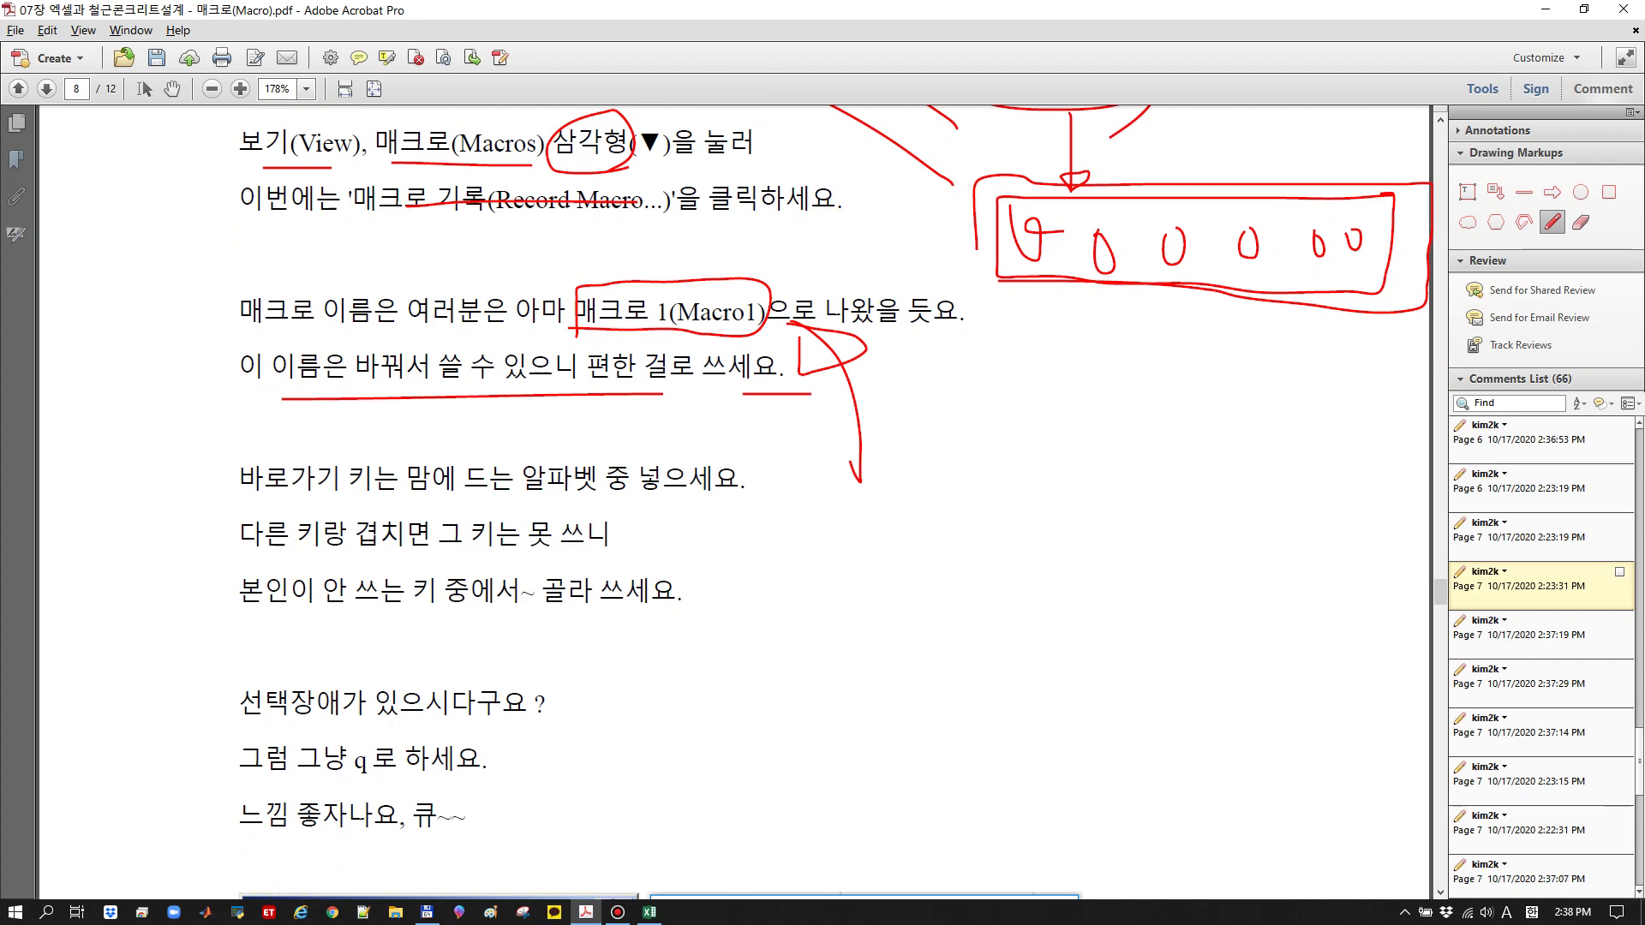
# Underline 키는 맘에 드는 알파벳, 그 키는 못 쓰, and 키 중에서~ 골라 in red in the shortcut-key paragraph
pyautogui.moveTo(350, 516); pyautogui.dragTo(609, 506)
pyautogui.moveTo(445, 550); pyautogui.dragTo(565, 548)
pyautogui.moveTo(424, 617); pyautogui.dragTo(581, 602)
# Circle Macro1 and Ctrl+ q in the Record Macro picture, draw an angled red arrow beside them, and box 느낌 좋자나요, 큐~~
pyautogui.scroll(-6, 737, 502)
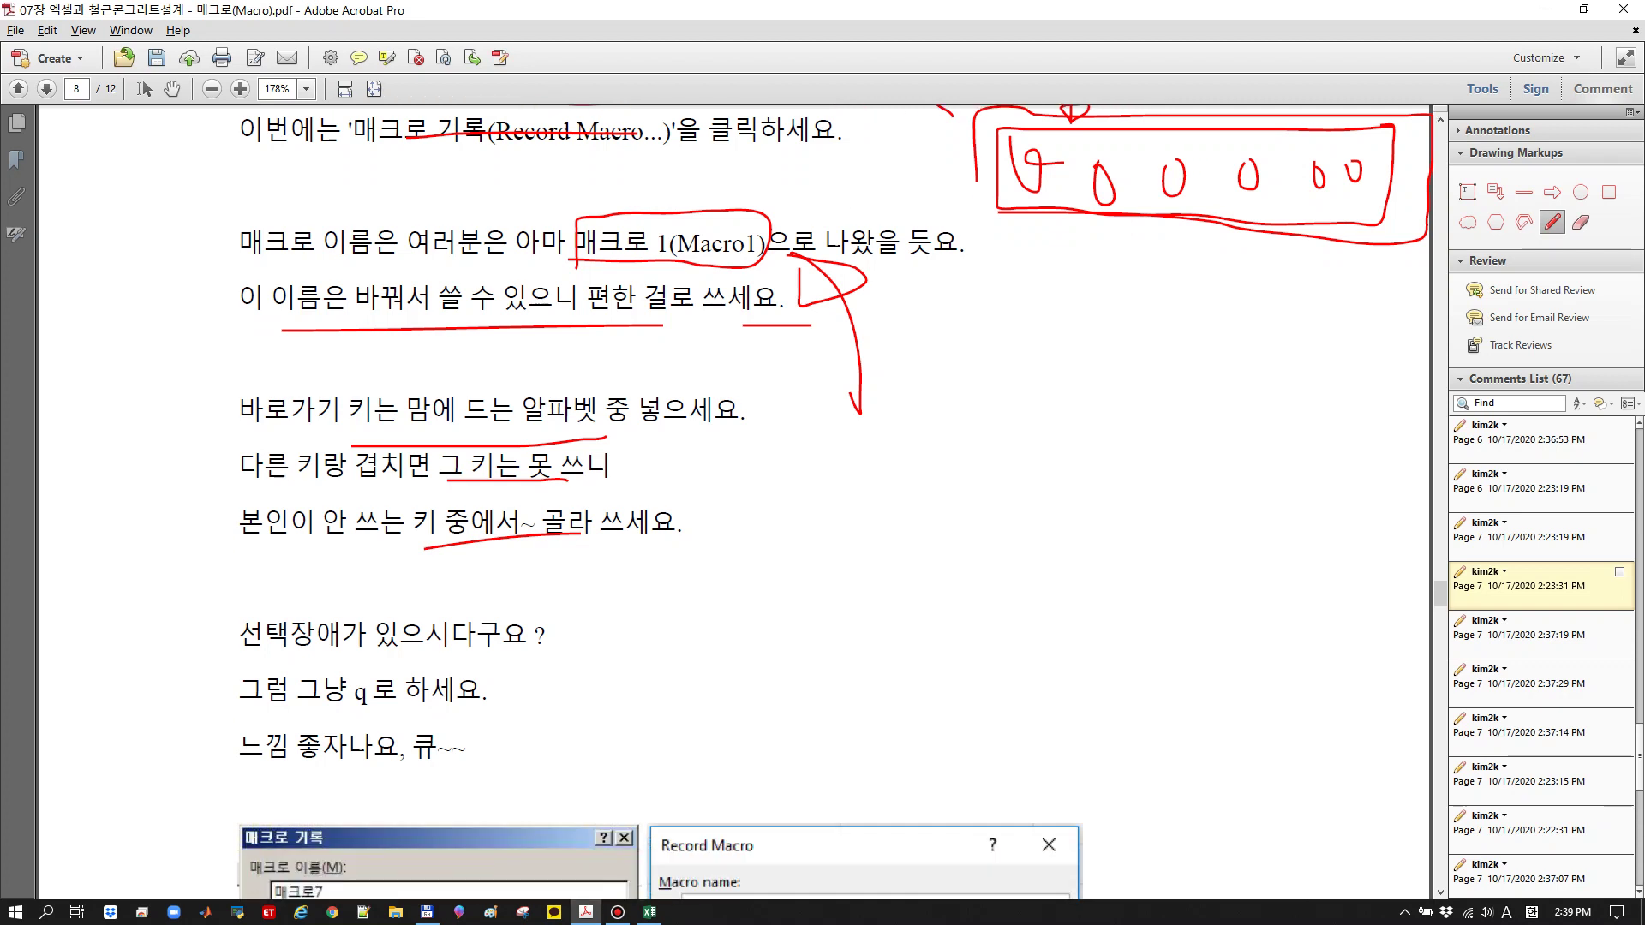
pyautogui.scroll(-4, 737, 502)
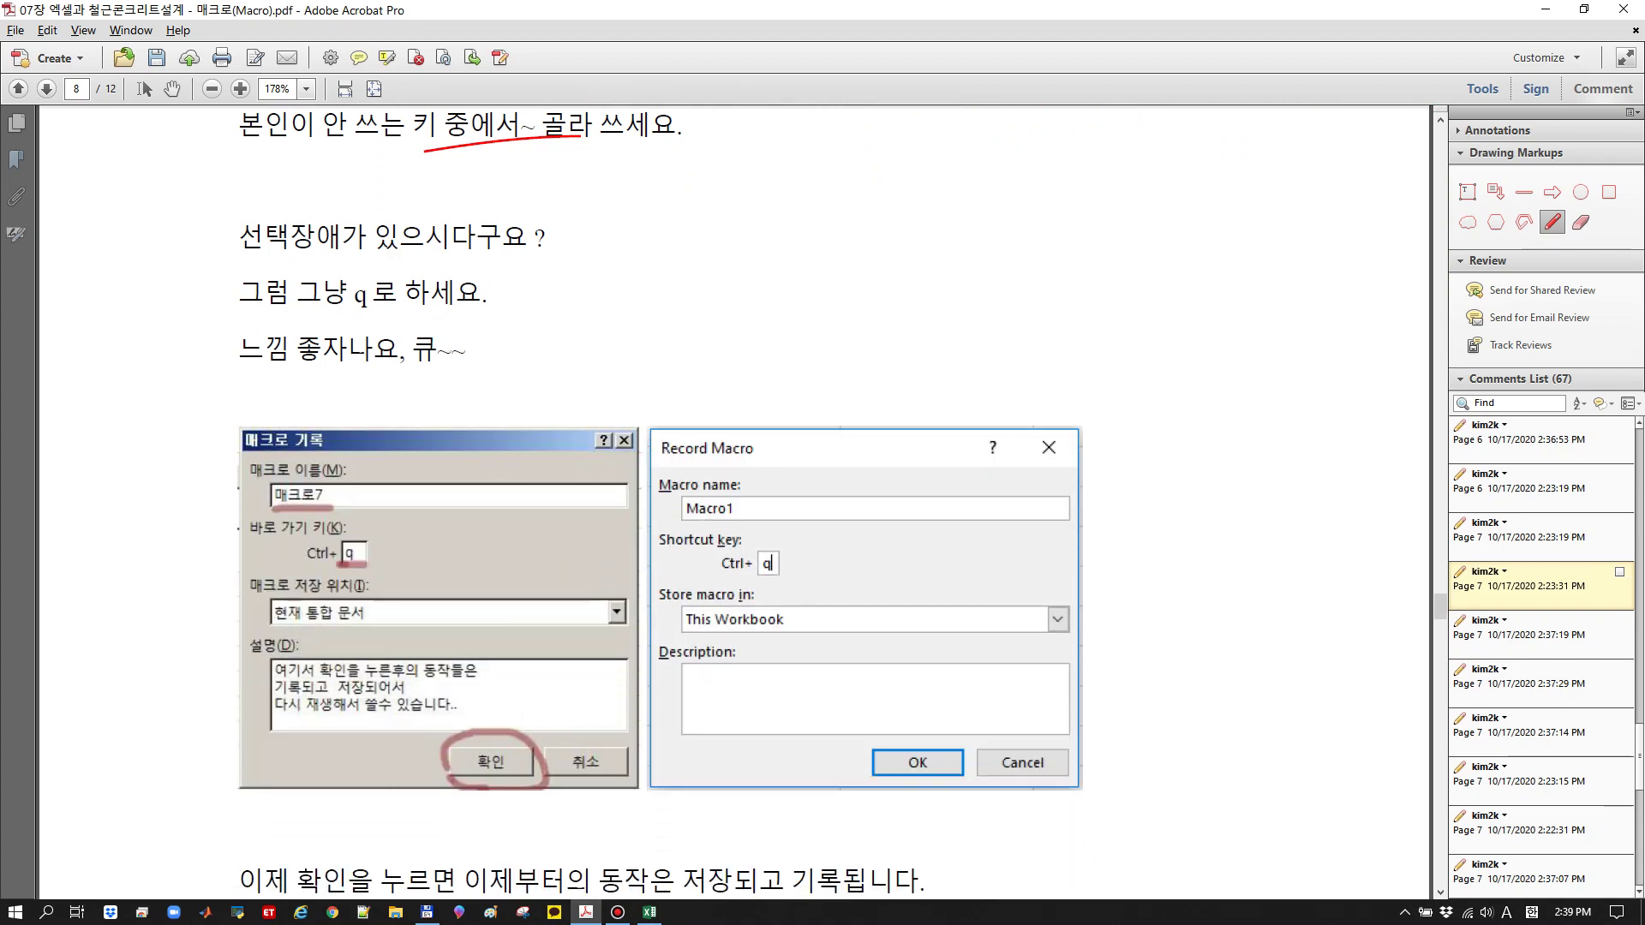
pyautogui.moveTo(735, 530)
pyautogui.mouseDown()
pyautogui.moveTo(728, 476)
pyautogui.moveTo(739, 524)
pyautogui.moveTo(708, 588)
pyautogui.moveTo(967, 384)
pyautogui.mouseUp()
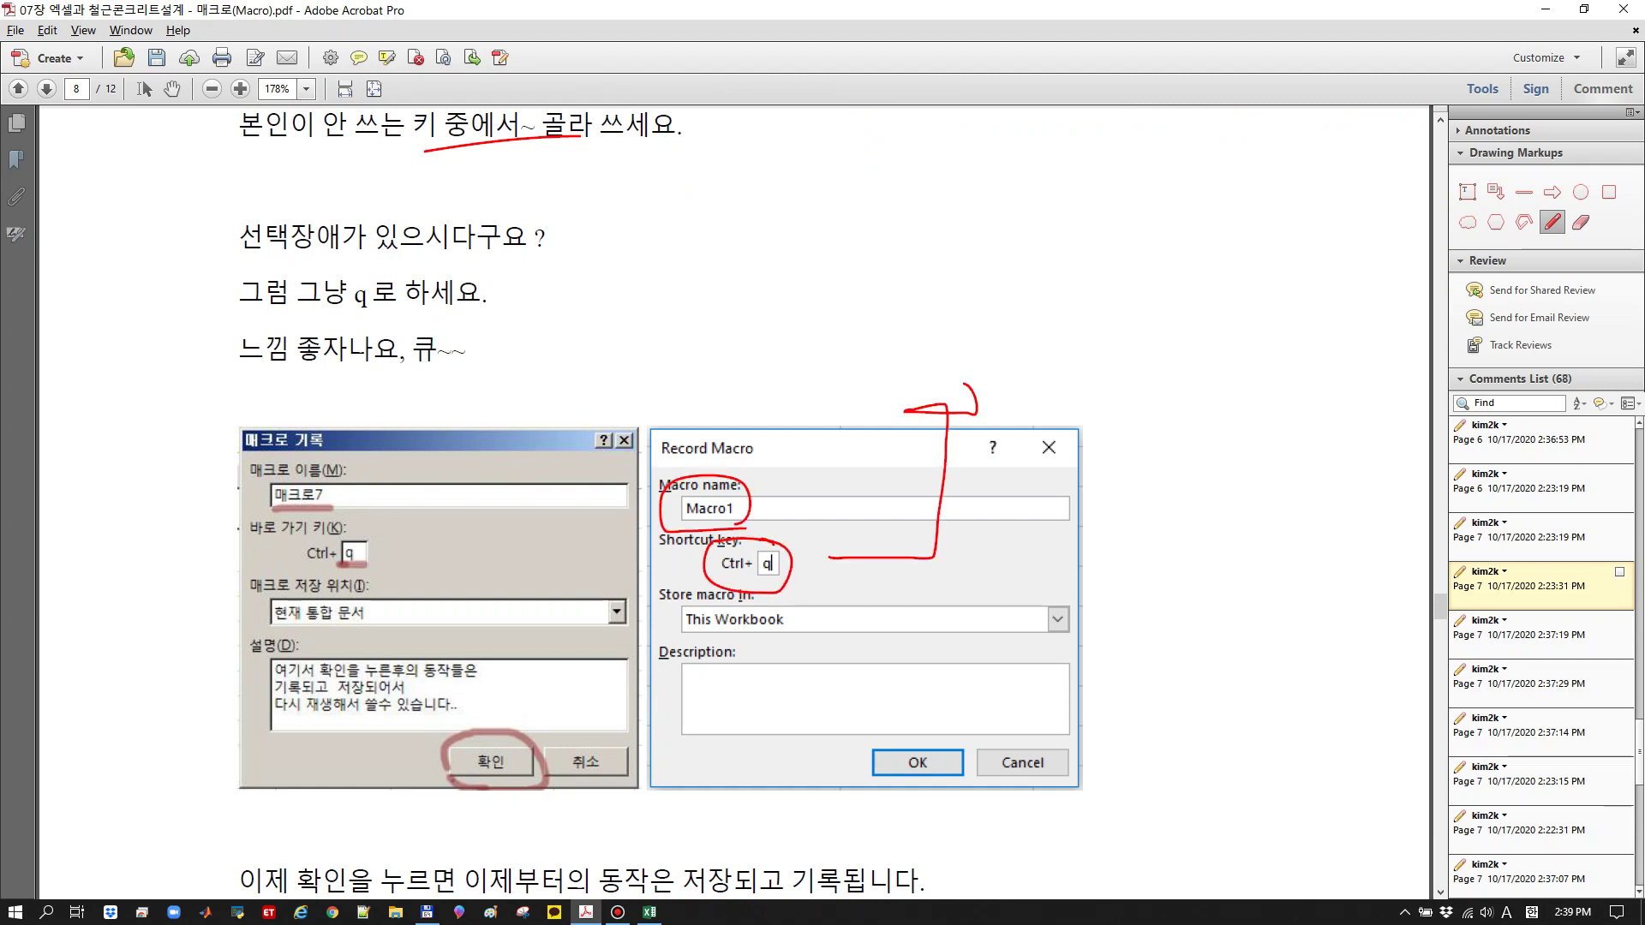
pyautogui.moveTo(239, 374)
pyautogui.mouseDown()
pyautogui.moveTo(494, 375)
pyautogui.moveTo(334, 320)
pyautogui.moveTo(250, 332)
pyautogui.moveTo(261, 386)
pyautogui.mouseUp()
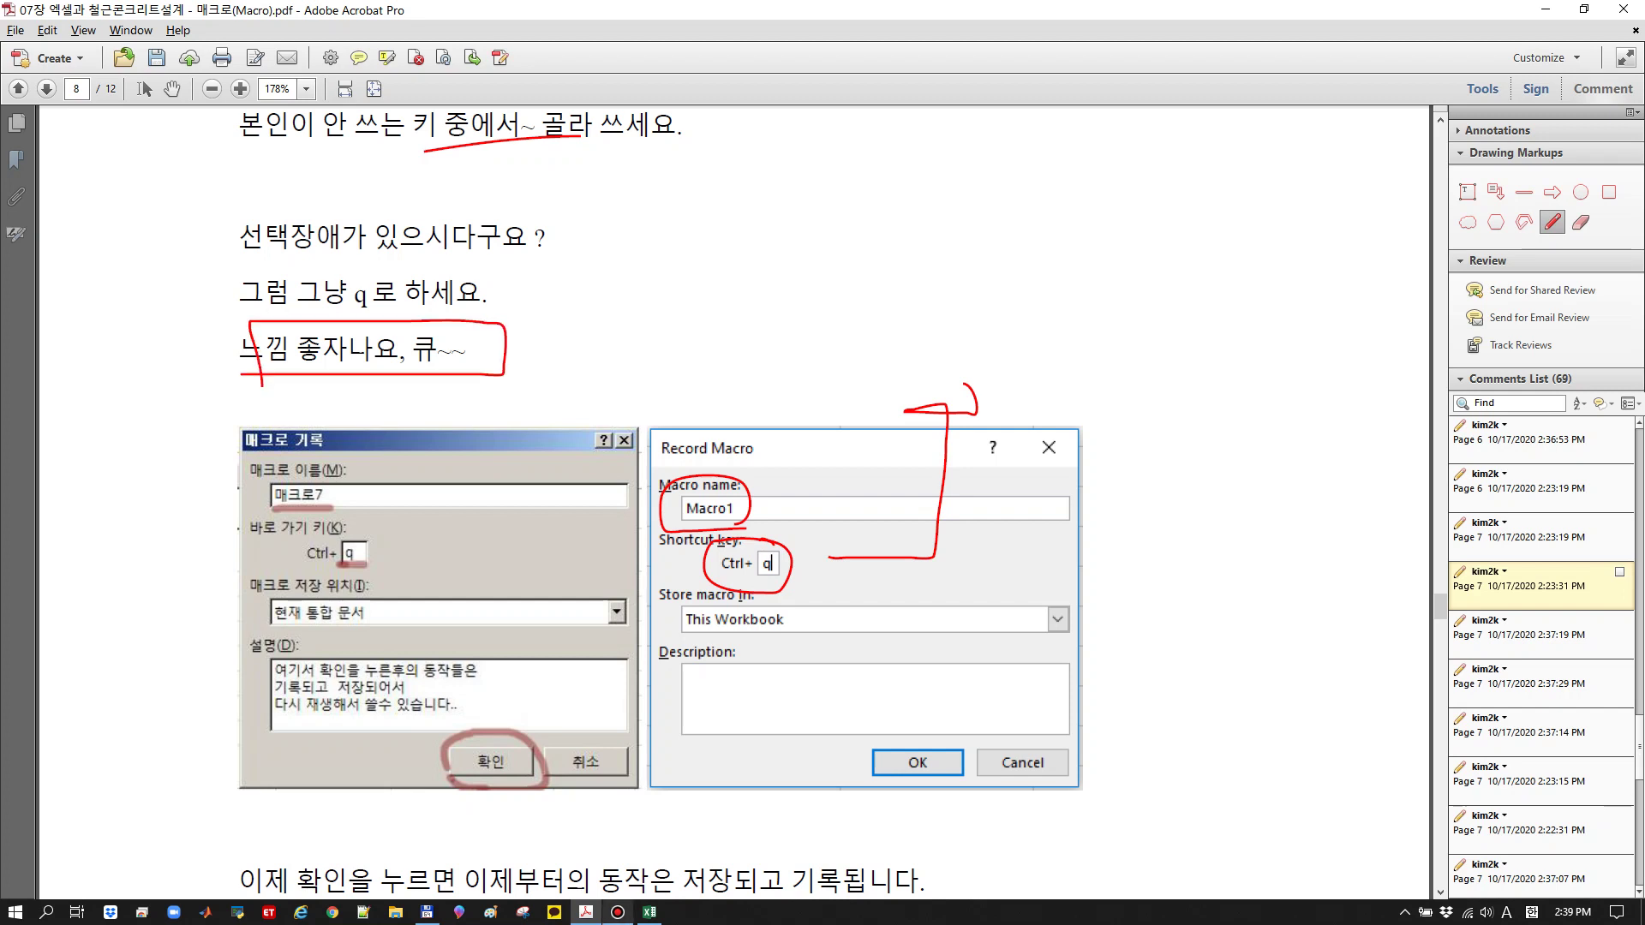
# In Excel's Record Macro dialog, assign the shortcut key Ctrl+q and keep the macro stored in This Workbook
pyautogui.scroll(-3, 661, 500)
pyautogui.scroll(-1, 660, 500)
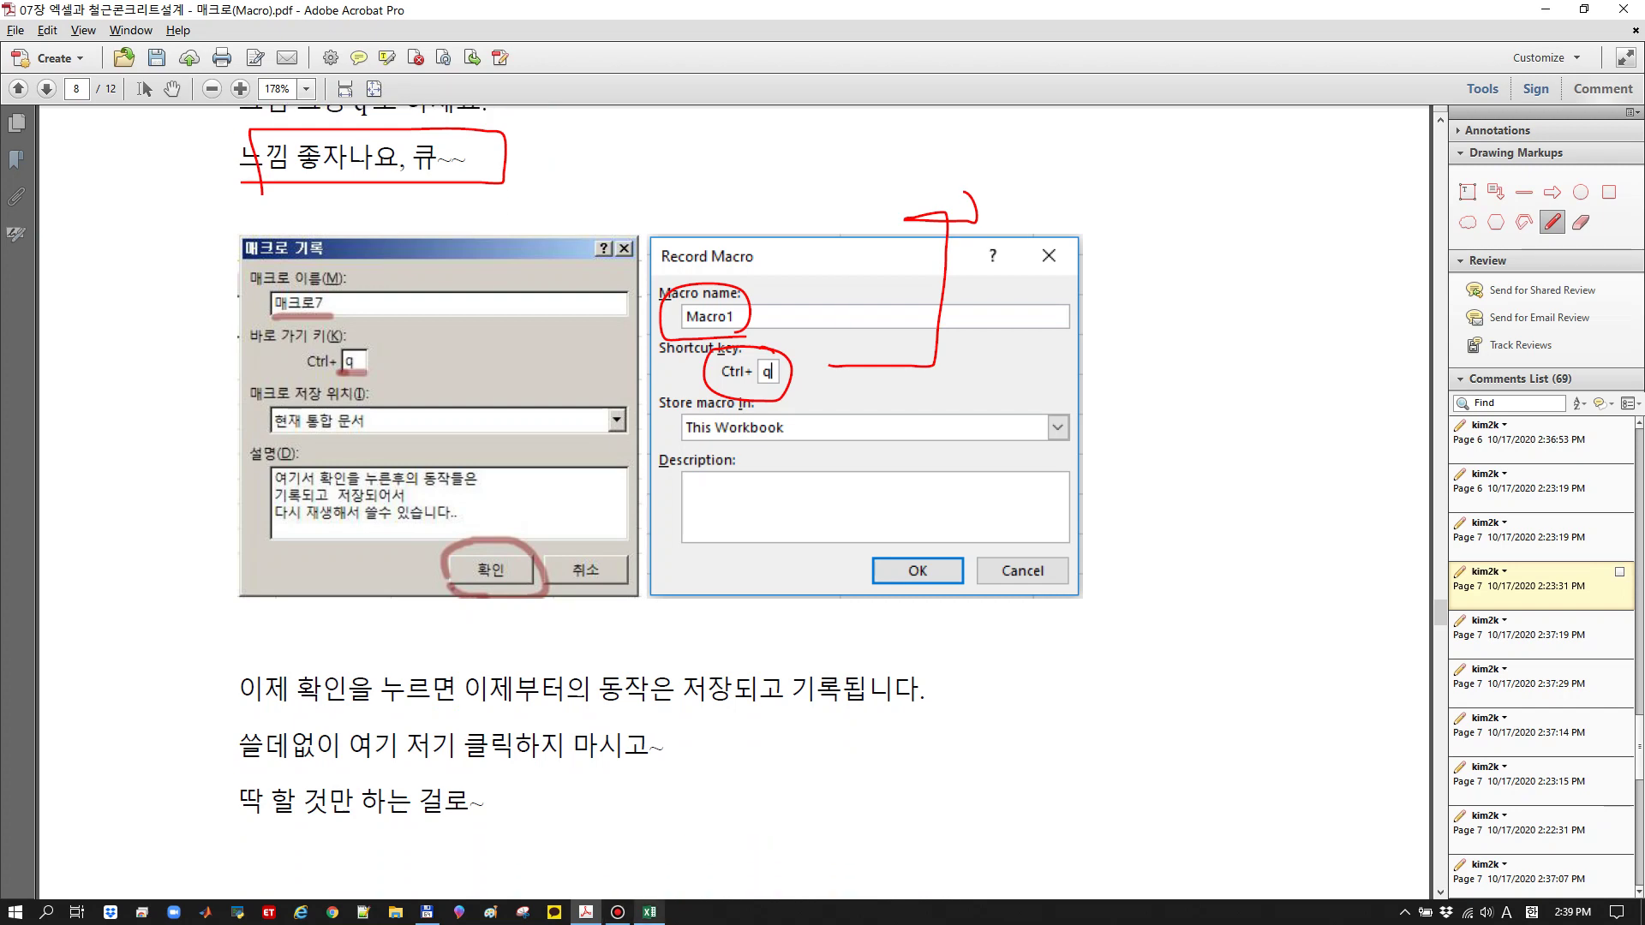
pyautogui.click(650, 911)
pyautogui.click(836, 497)
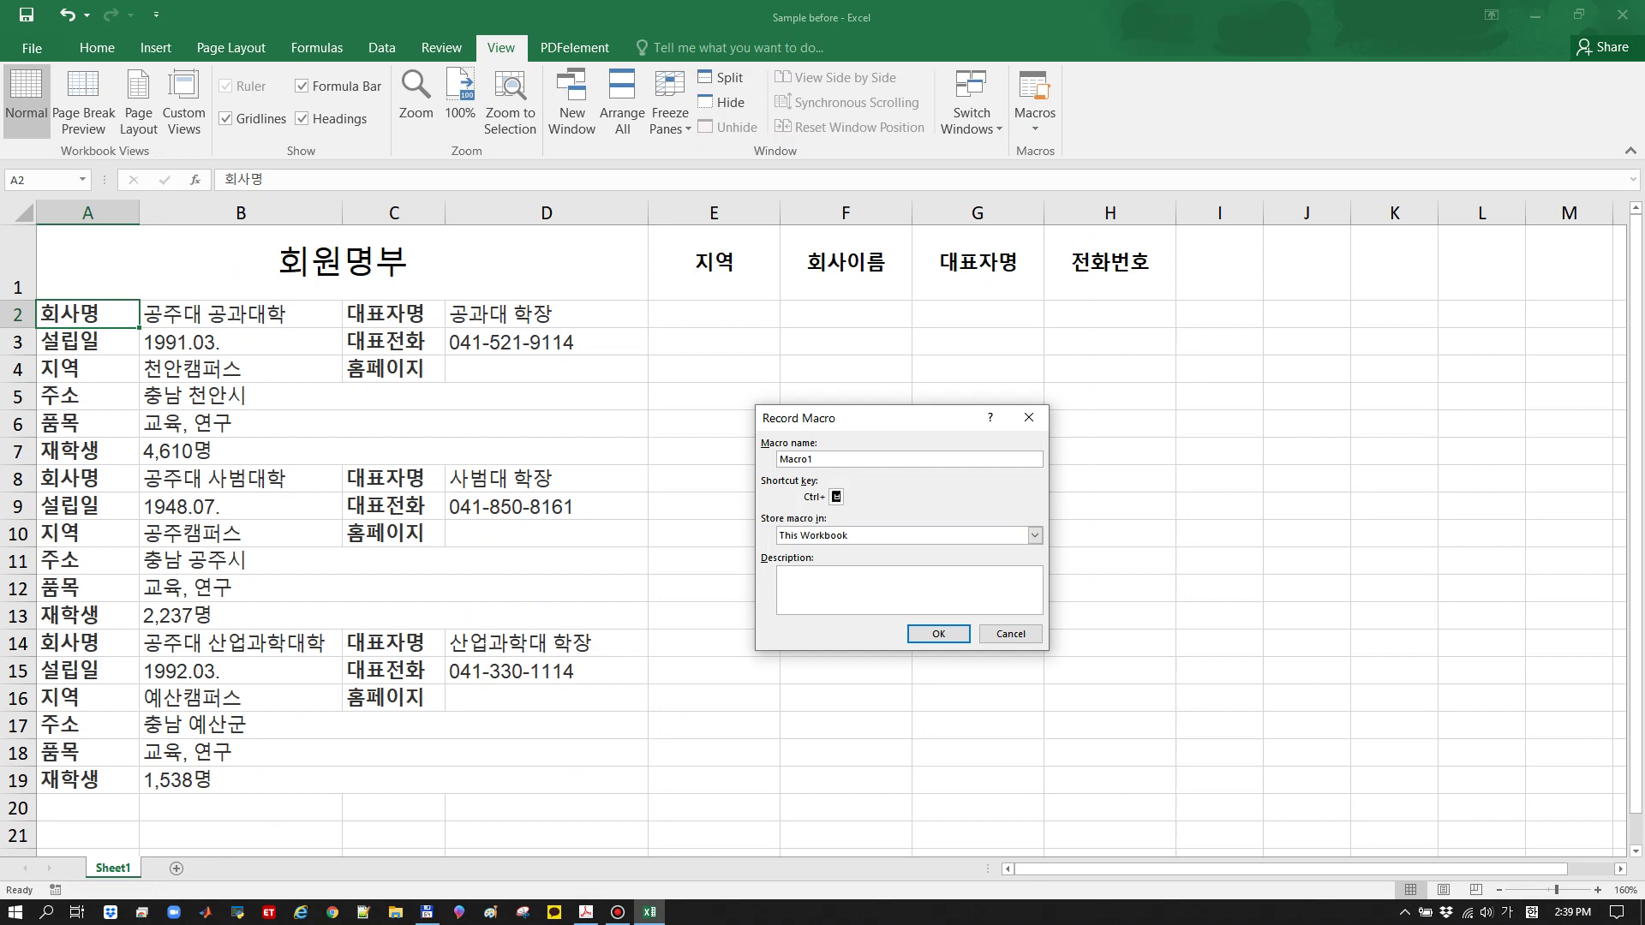
pyautogui.press('Hangul')
pyautogui.click(1035, 536)
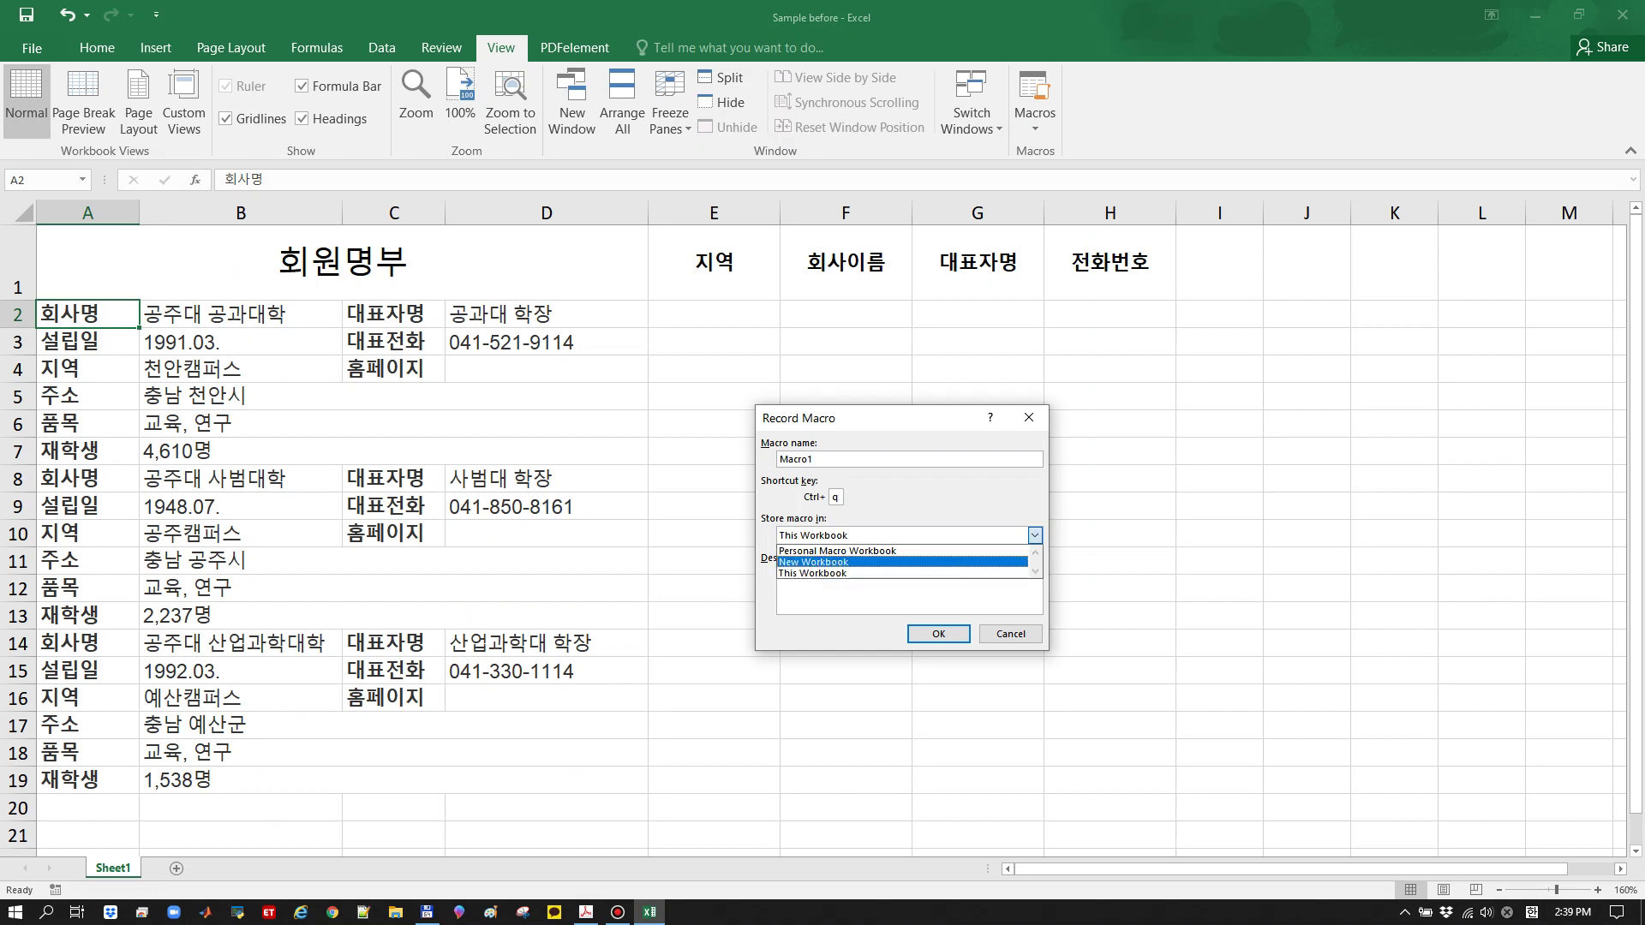
pyautogui.click(1035, 535)
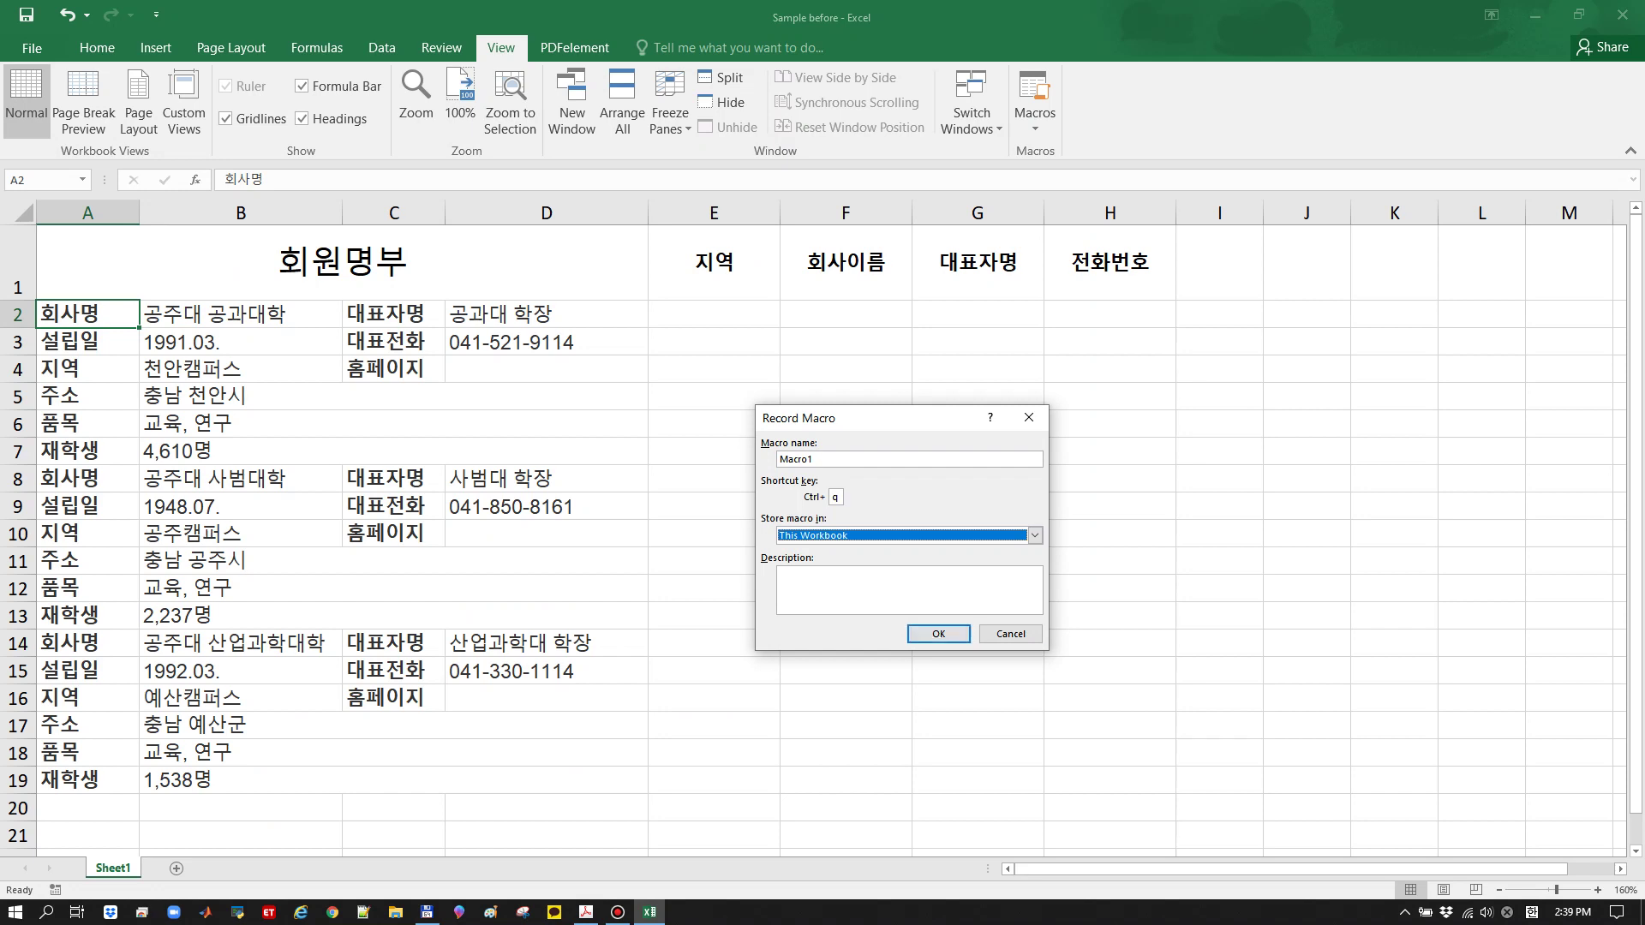
pyautogui.click(779, 576)
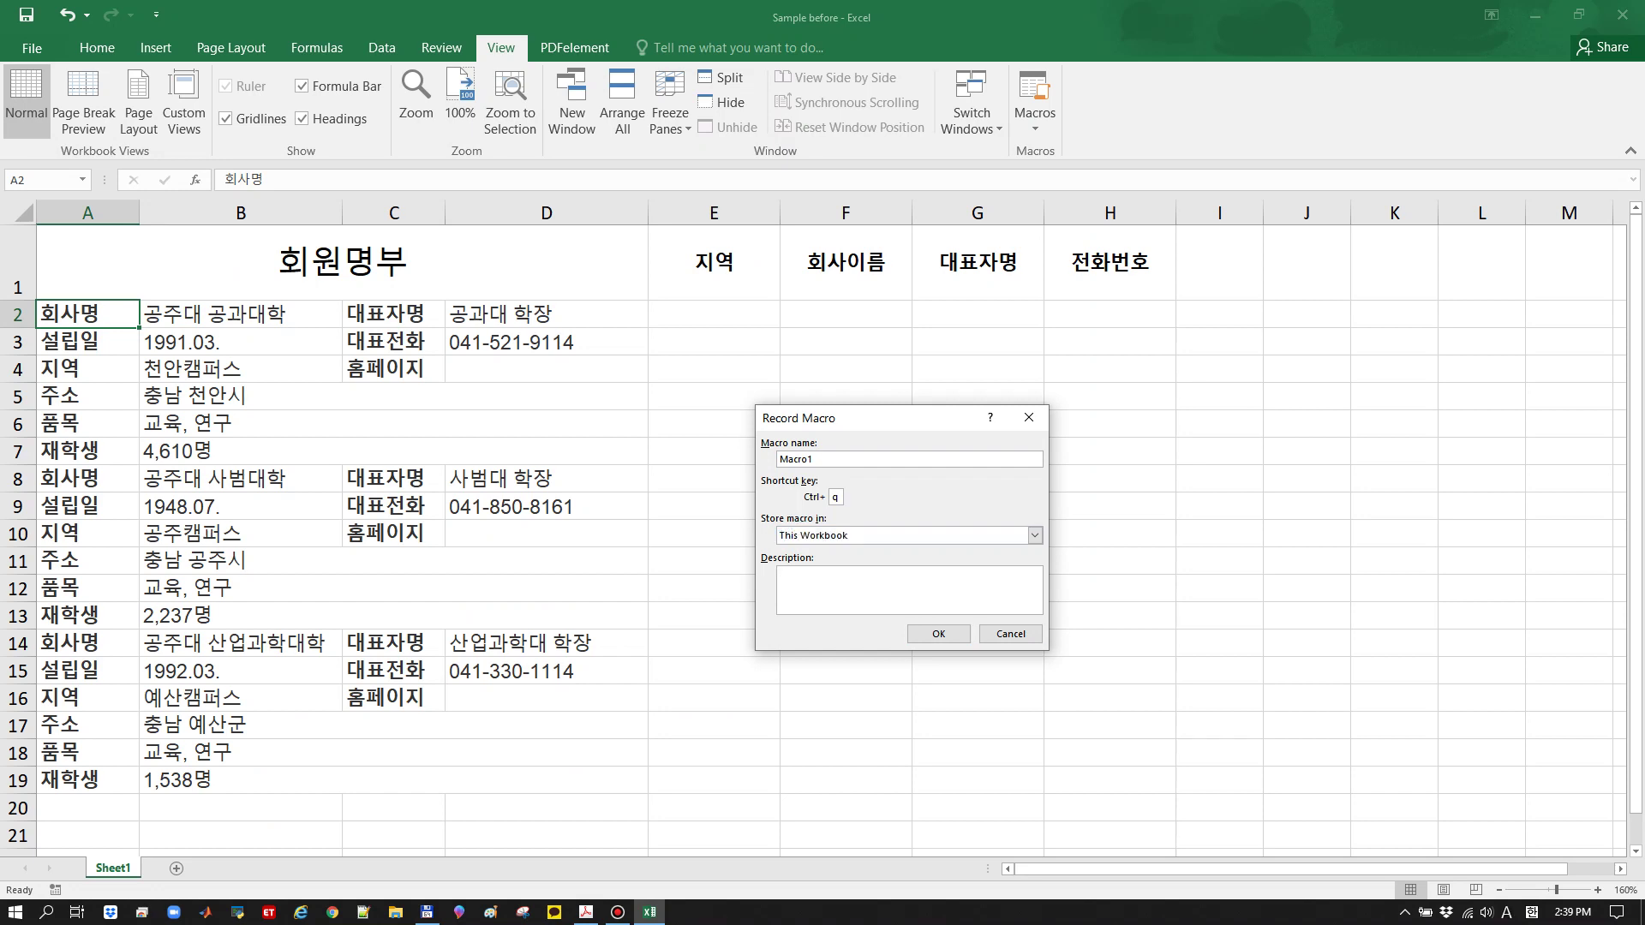
# Enter the macro description "수업 매크로 예제를 위한 단축키" and start recording Macro1
pyautogui.press('Hangul')
pyautogui.write('수어')
pyautogui.write(' 매크로')
pyautogui.write(' 예제')
pyautogui.write('를 위한')
pyautogui.press('Hangul')
pyautogui.write('s')
pyautogui.press('BackSpace')
pyautogui.press('Hangul')
pyautogui.write('단축키')
pyautogui.press('Return')
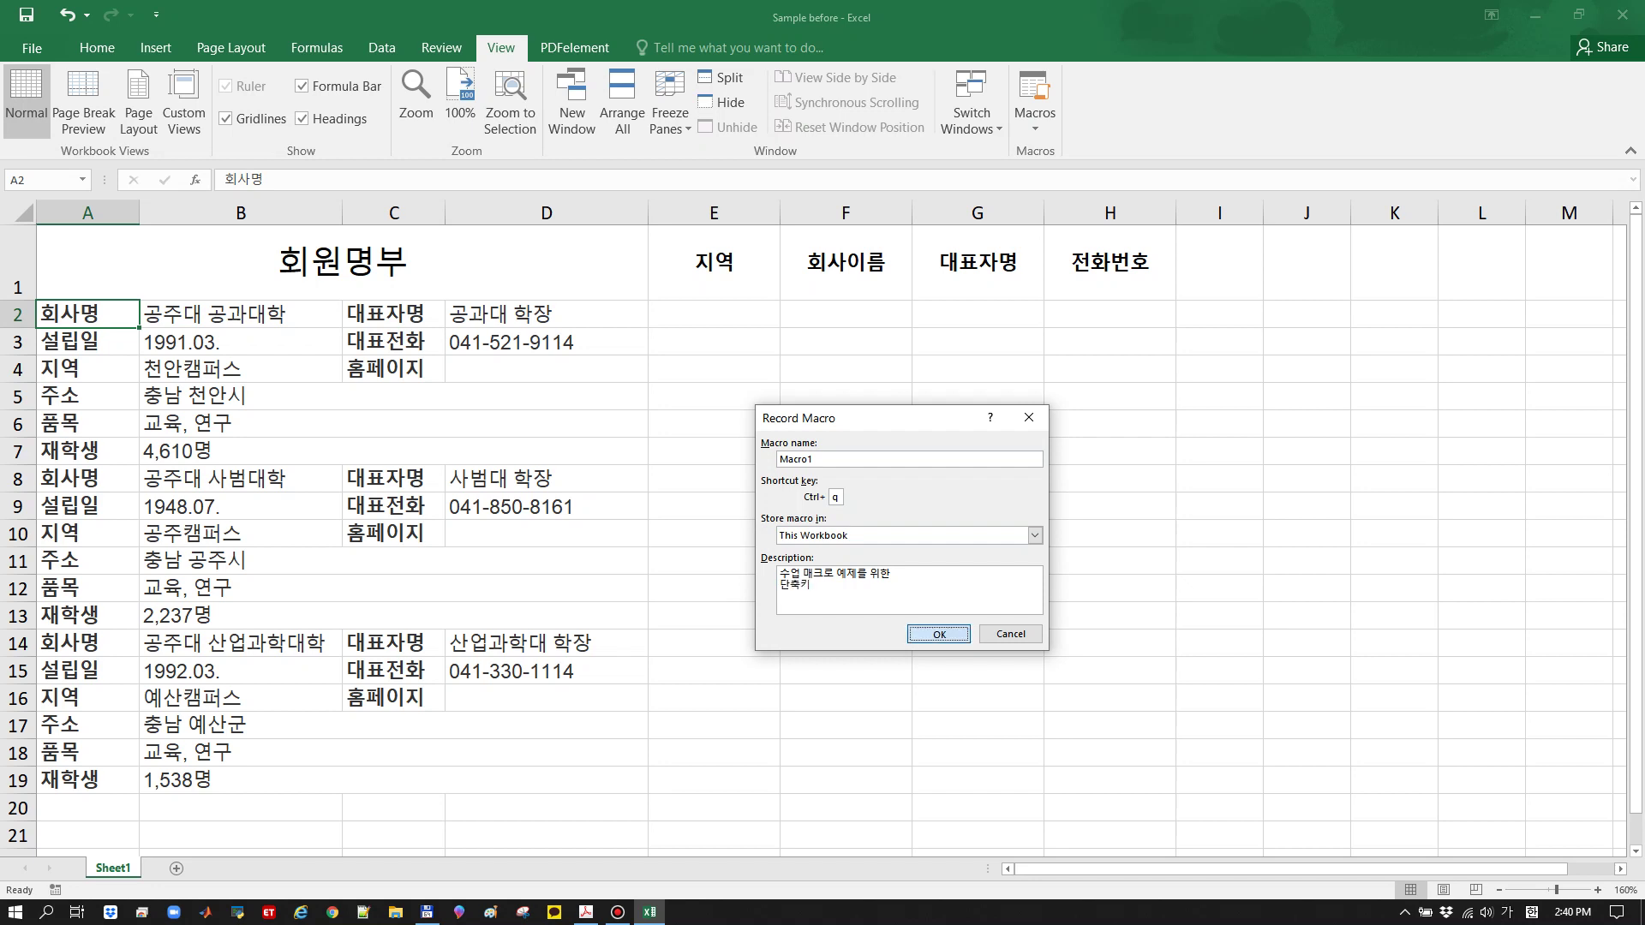
# In the PDF, circle 이제부터의 동작은 저장되고 in red and underline 쓸데없이 여기 저기 클릭하지 마시고~
pyautogui.hotkey('alt', 'Tab')
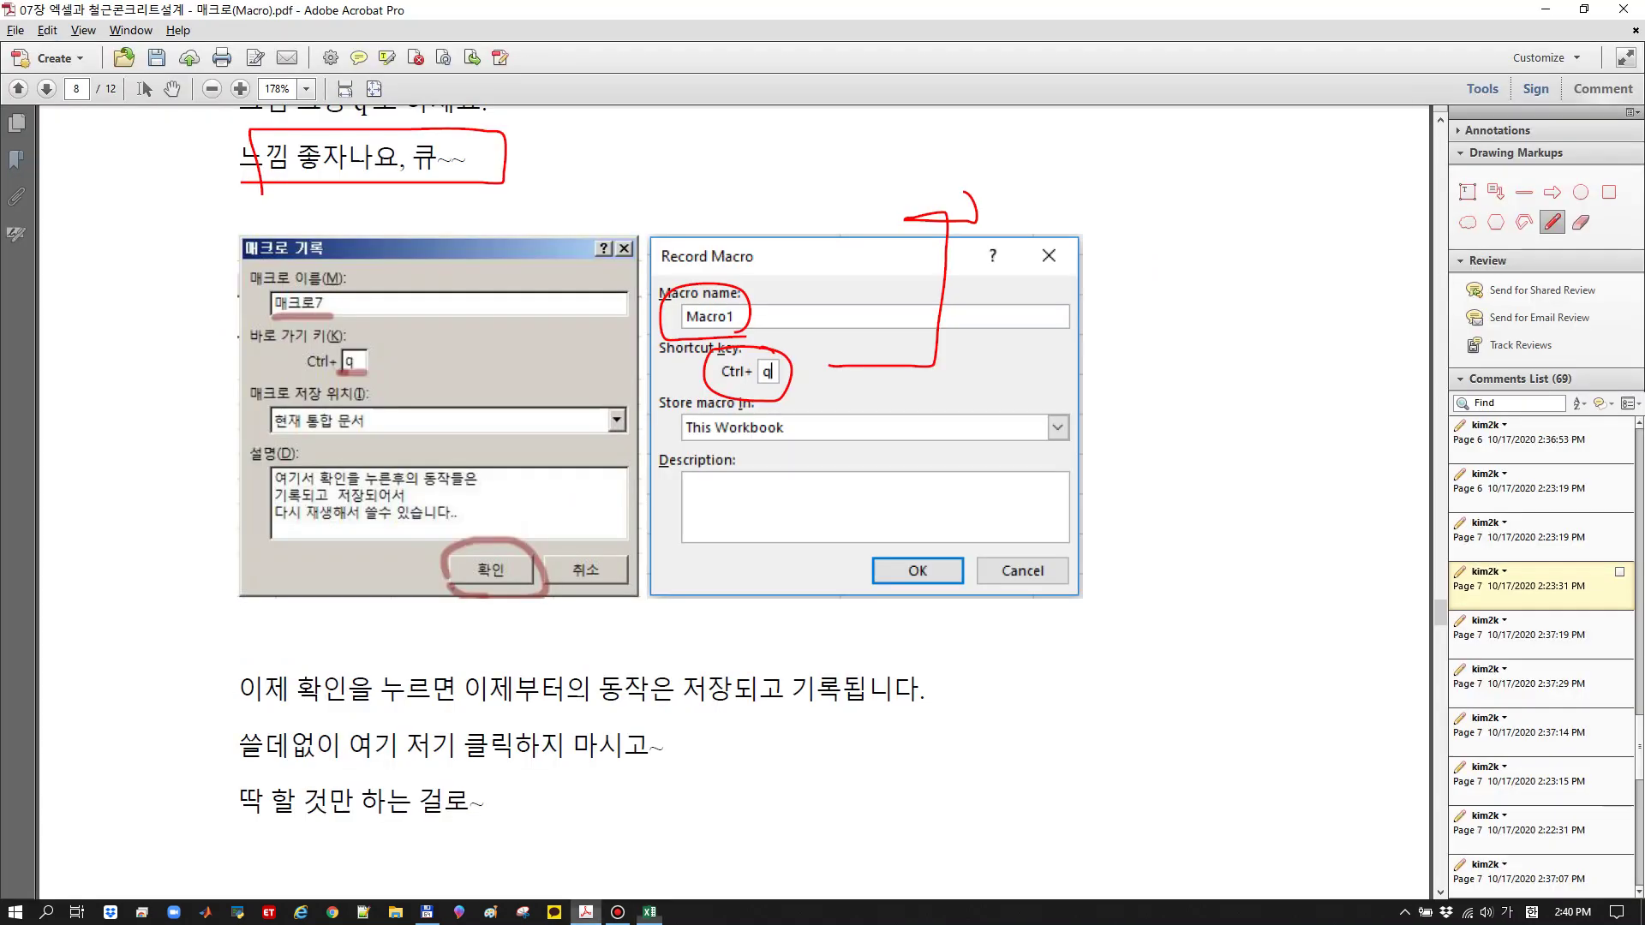
pyautogui.scroll(-4, 659, 462)
pyautogui.moveTo(552, 636)
pyautogui.mouseDown()
pyautogui.moveTo(700, 620)
pyautogui.moveTo(715, 658)
pyautogui.mouseUp()
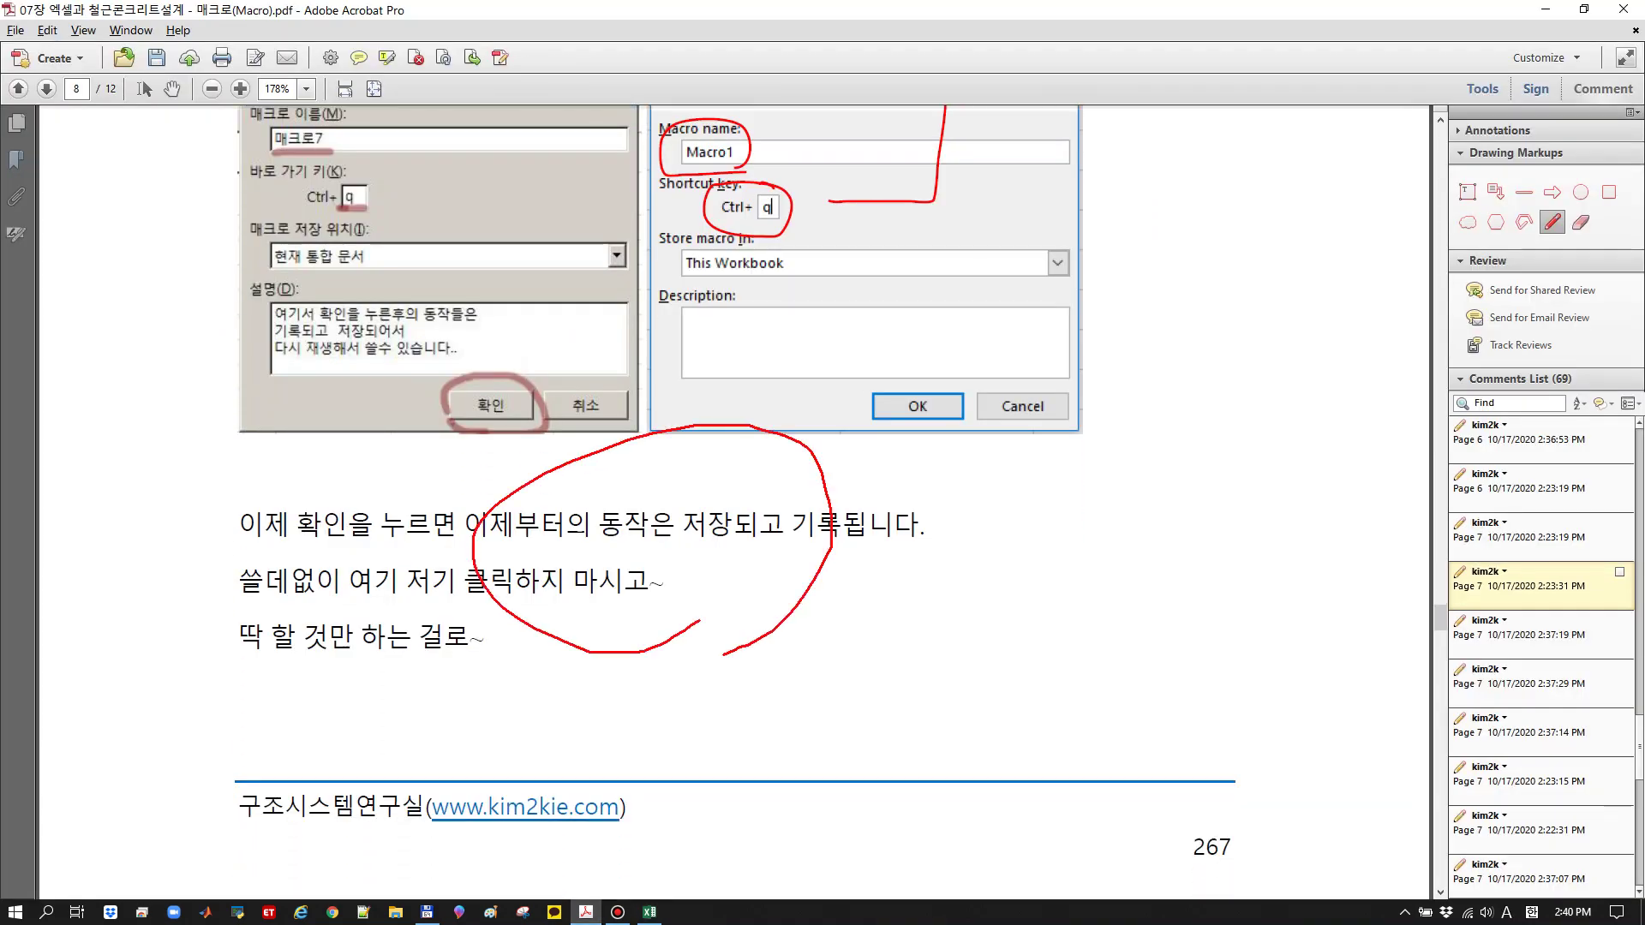
pyautogui.scroll(-3, 715, 658)
pyautogui.scroll(-3, 734, 502)
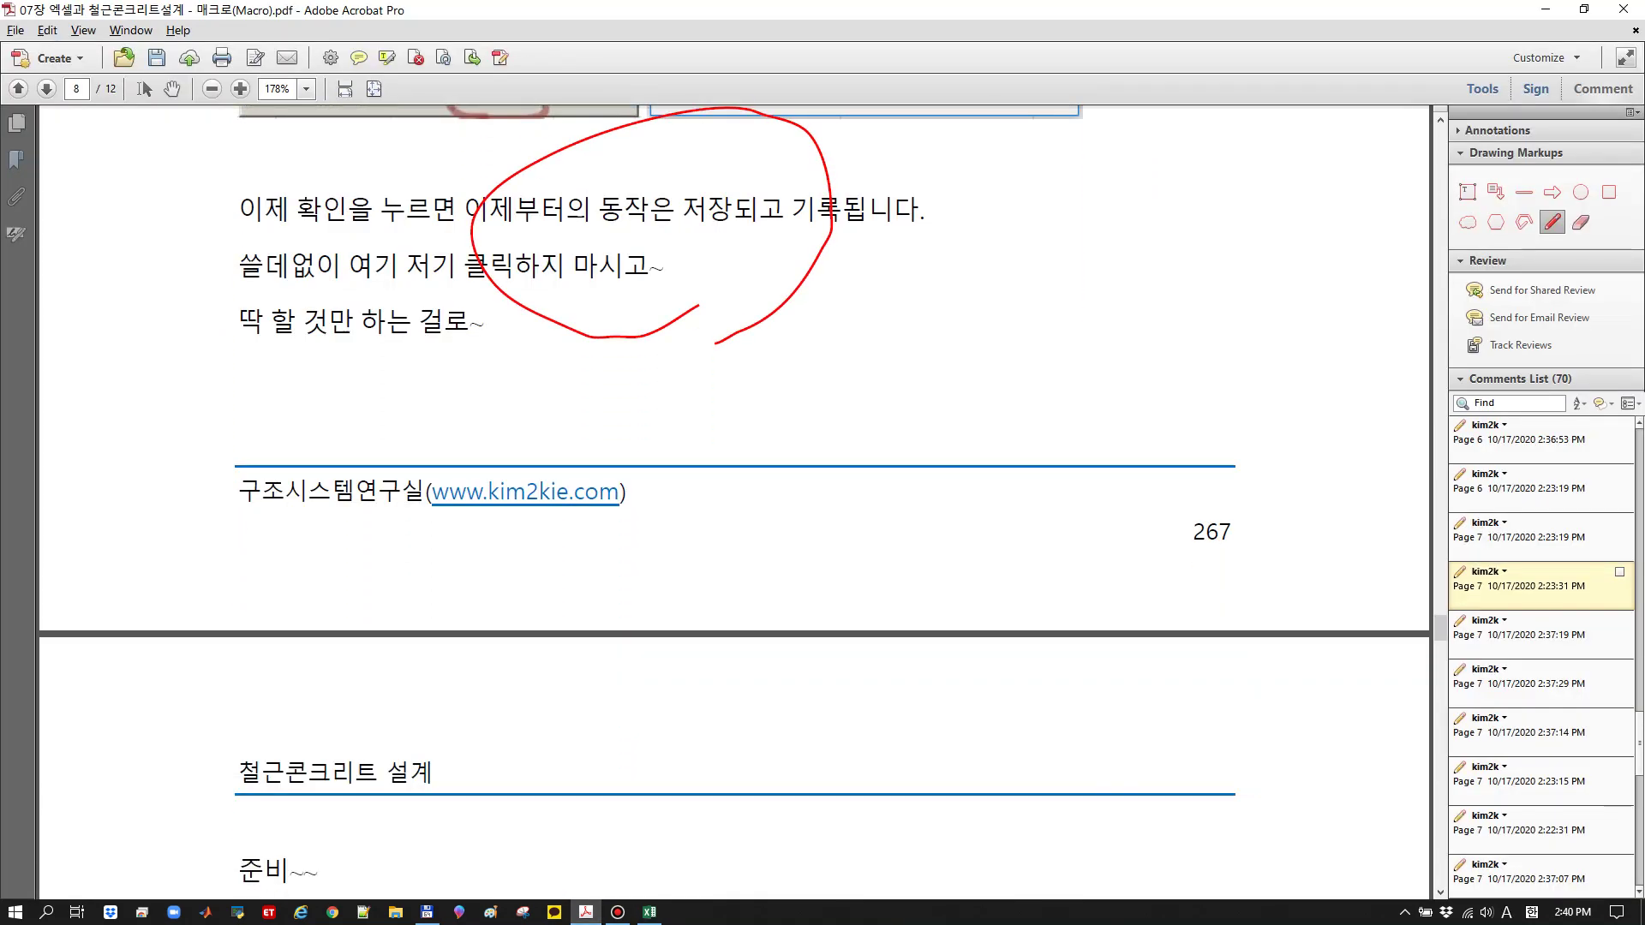
pyautogui.scroll(3, 733, 502)
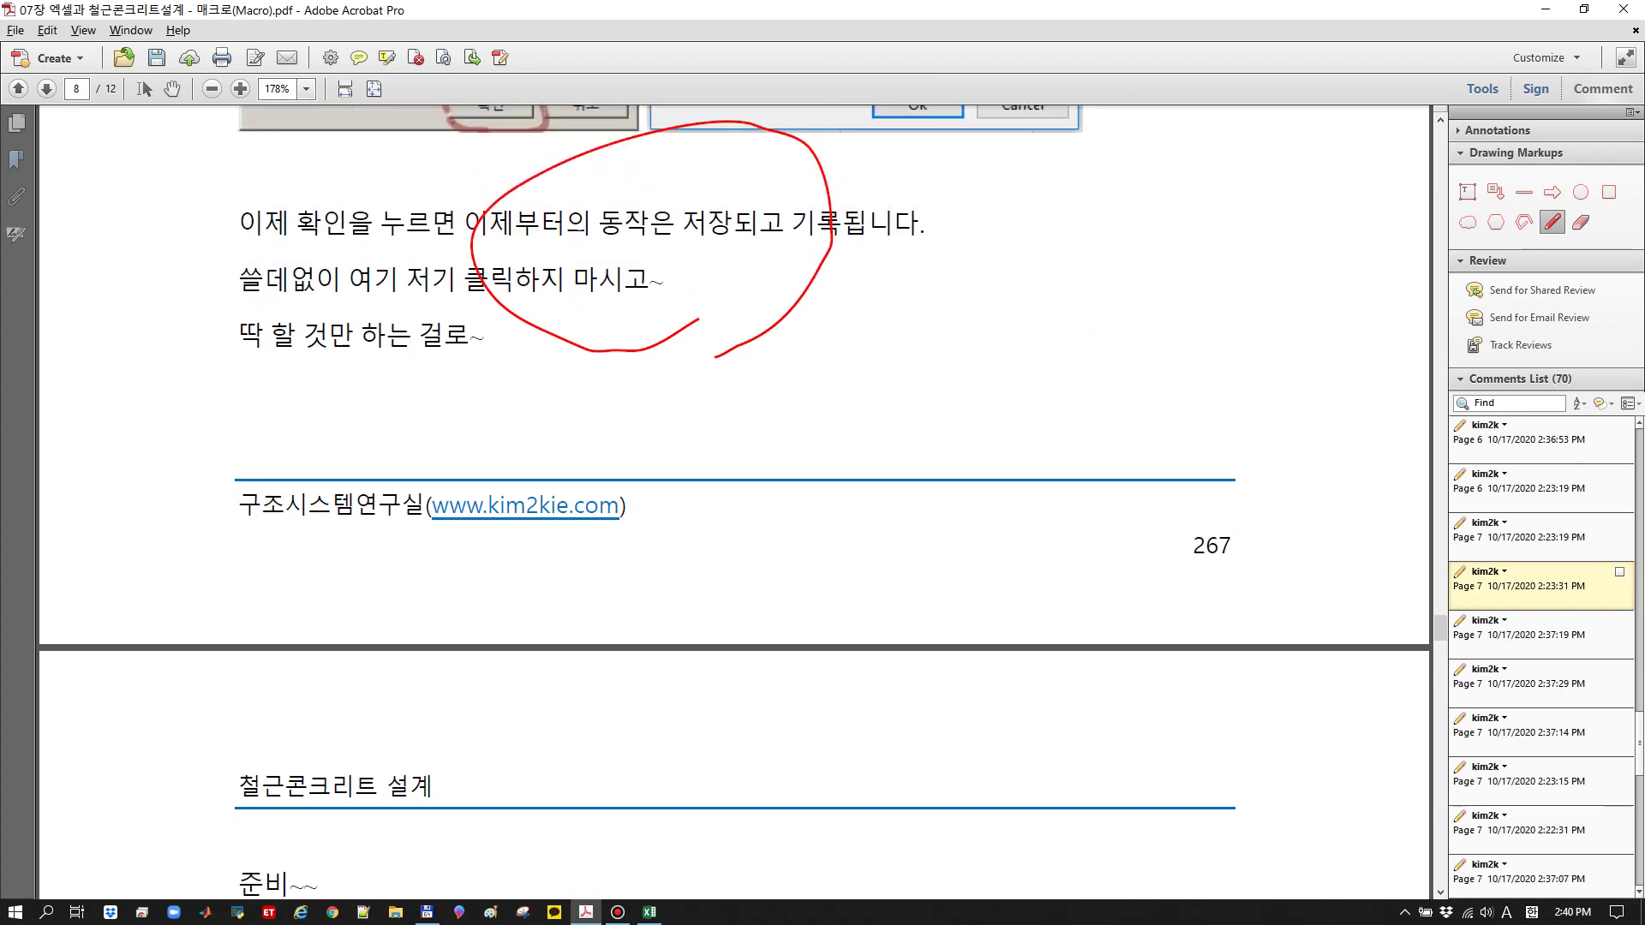
pyautogui.moveTo(205, 309); pyautogui.dragTo(683, 308)
pyautogui.scroll(-3, 683, 308)
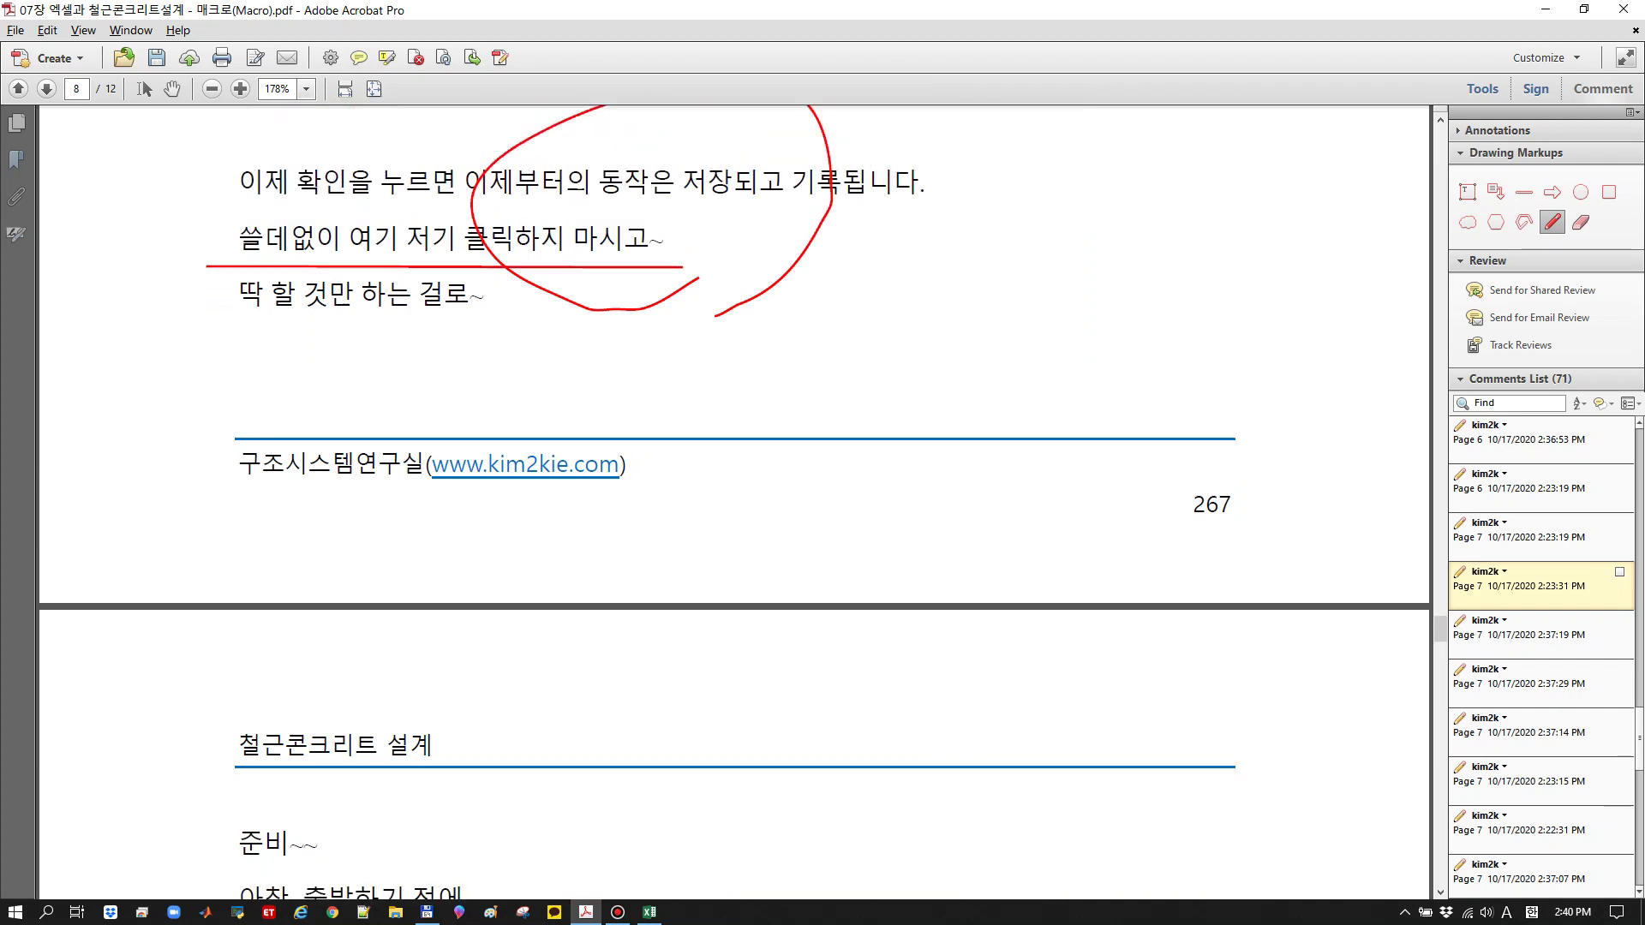
# On page 9, circle '회원명부' 셀 in red and underline 옆에 칸 선택하셔두
pyautogui.scroll(-4, 733, 502)
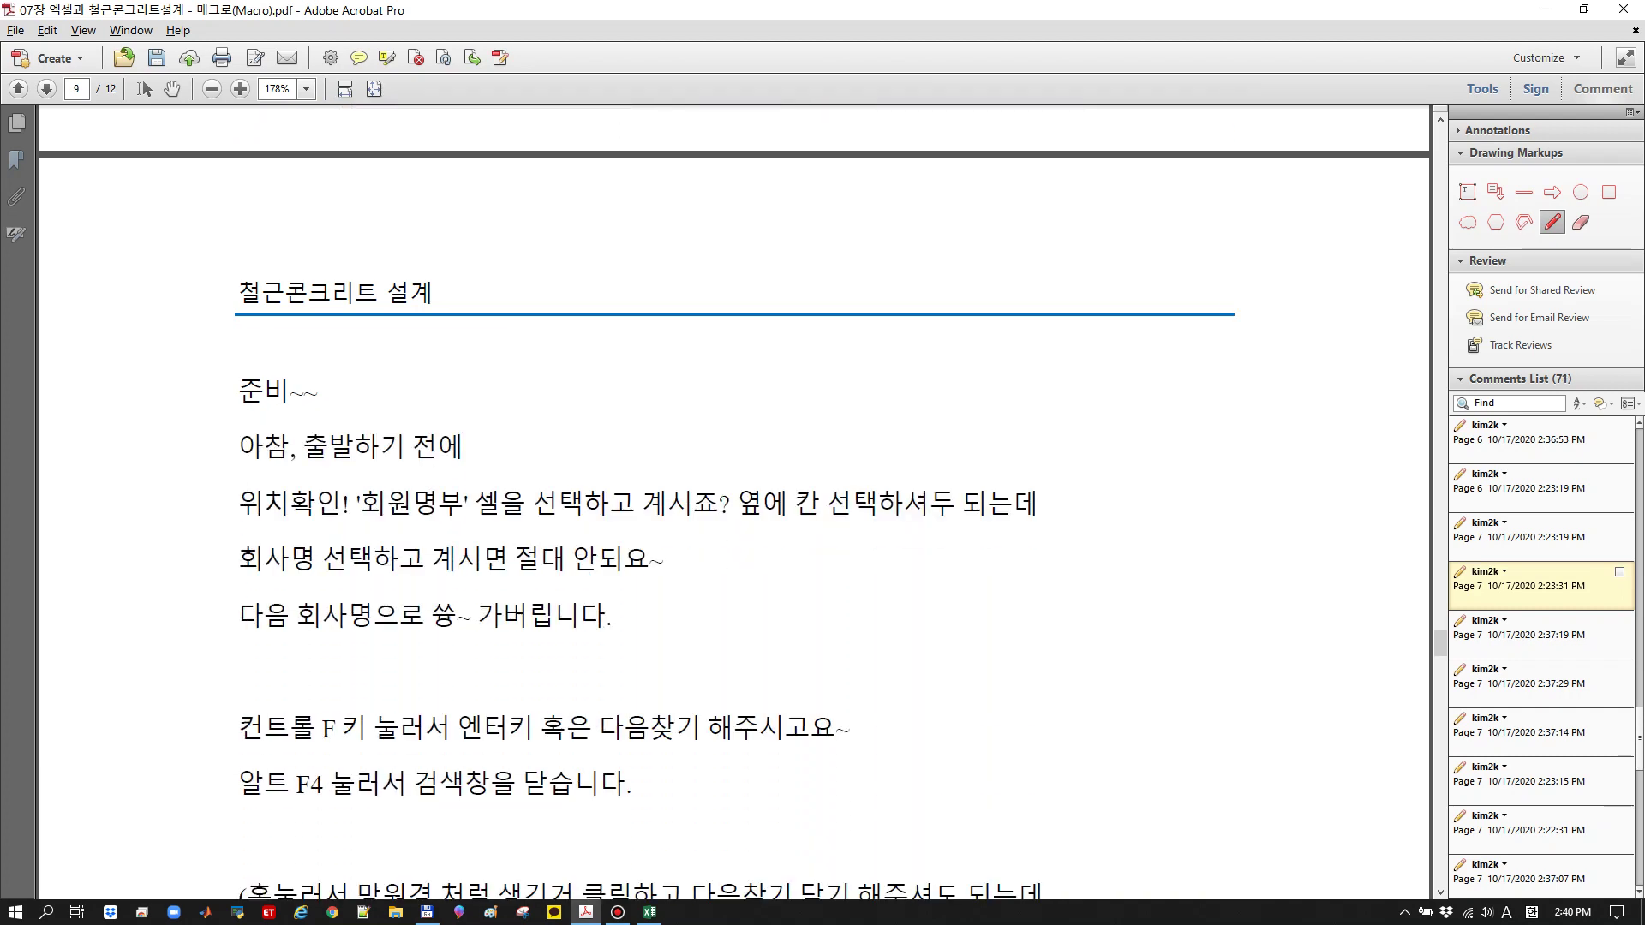
pyautogui.scroll(-2, 734, 502)
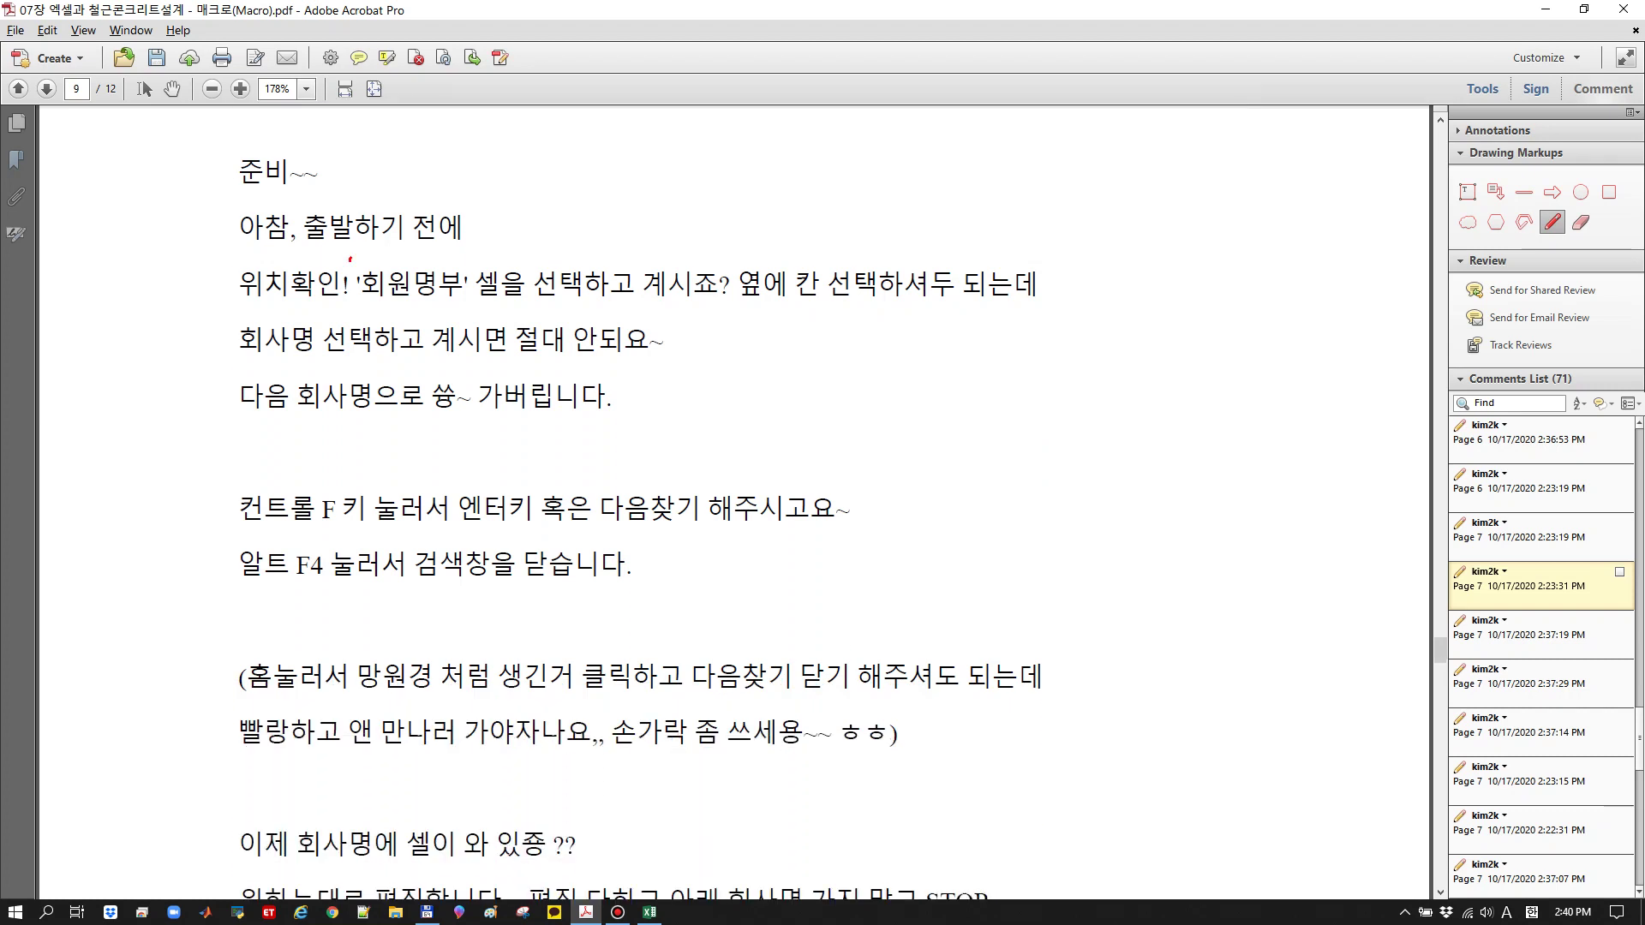
pyautogui.moveTo(350, 259)
pyautogui.mouseDown()
pyautogui.moveTo(495, 264)
pyautogui.moveTo(385, 257)
pyautogui.mouseUp()
pyautogui.moveTo(739, 314); pyautogui.dragTo(911, 312)
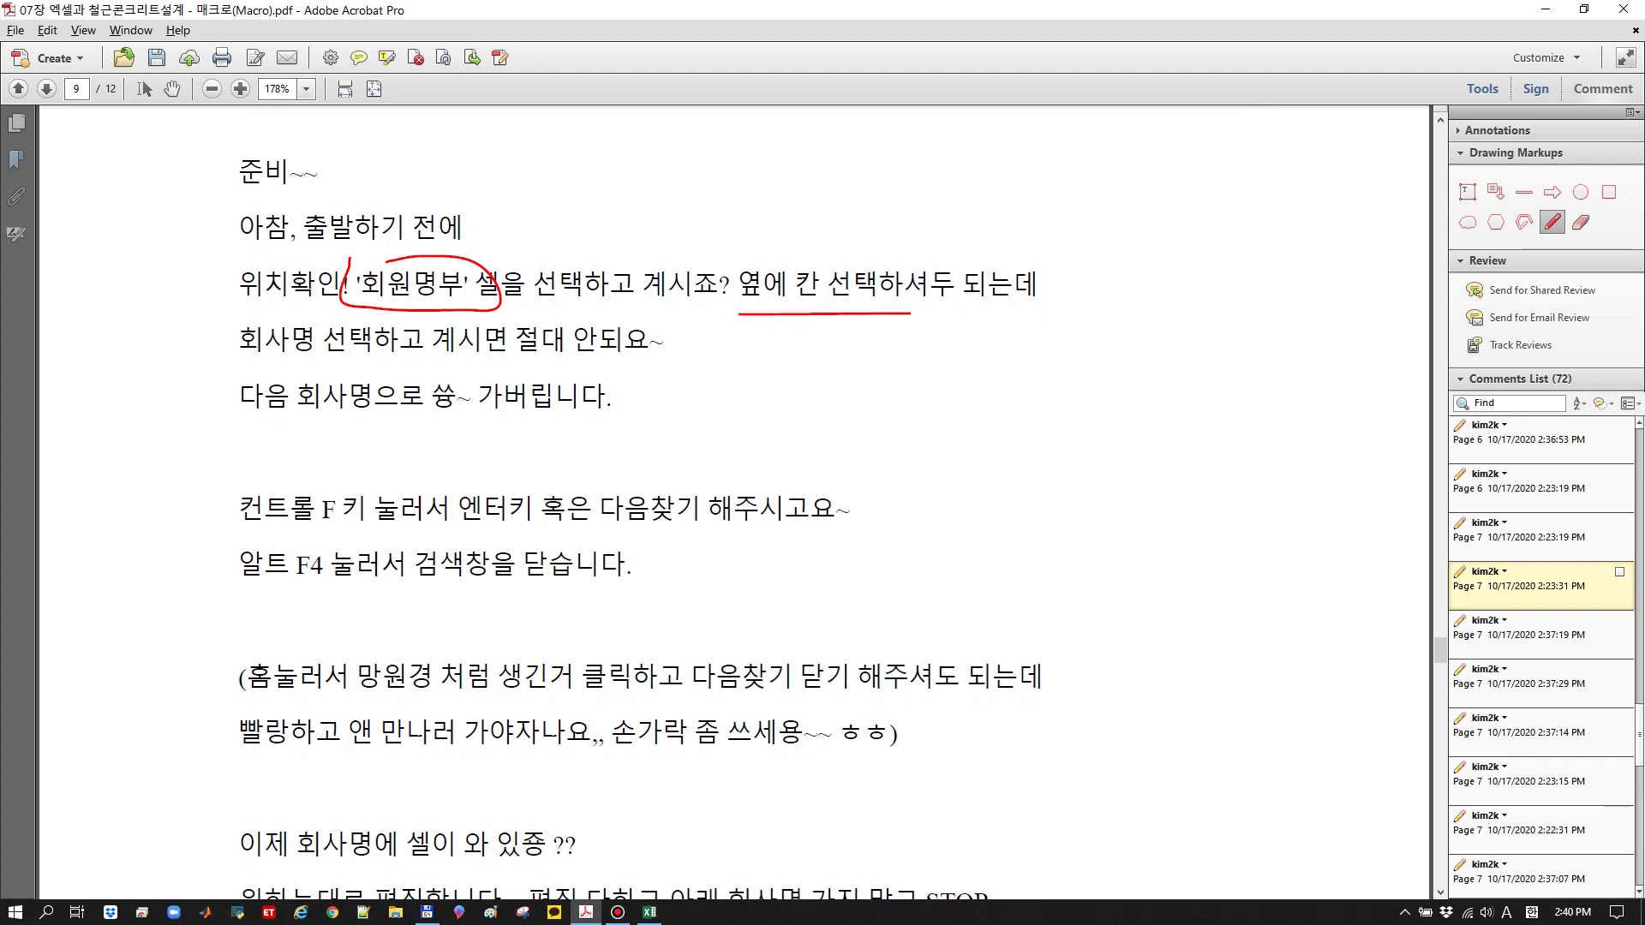
# Return to the Excel workbook and select the merged 회원명부 title cell, A1, as the starting position
pyautogui.click(648, 911)
pyautogui.click(257, 450)
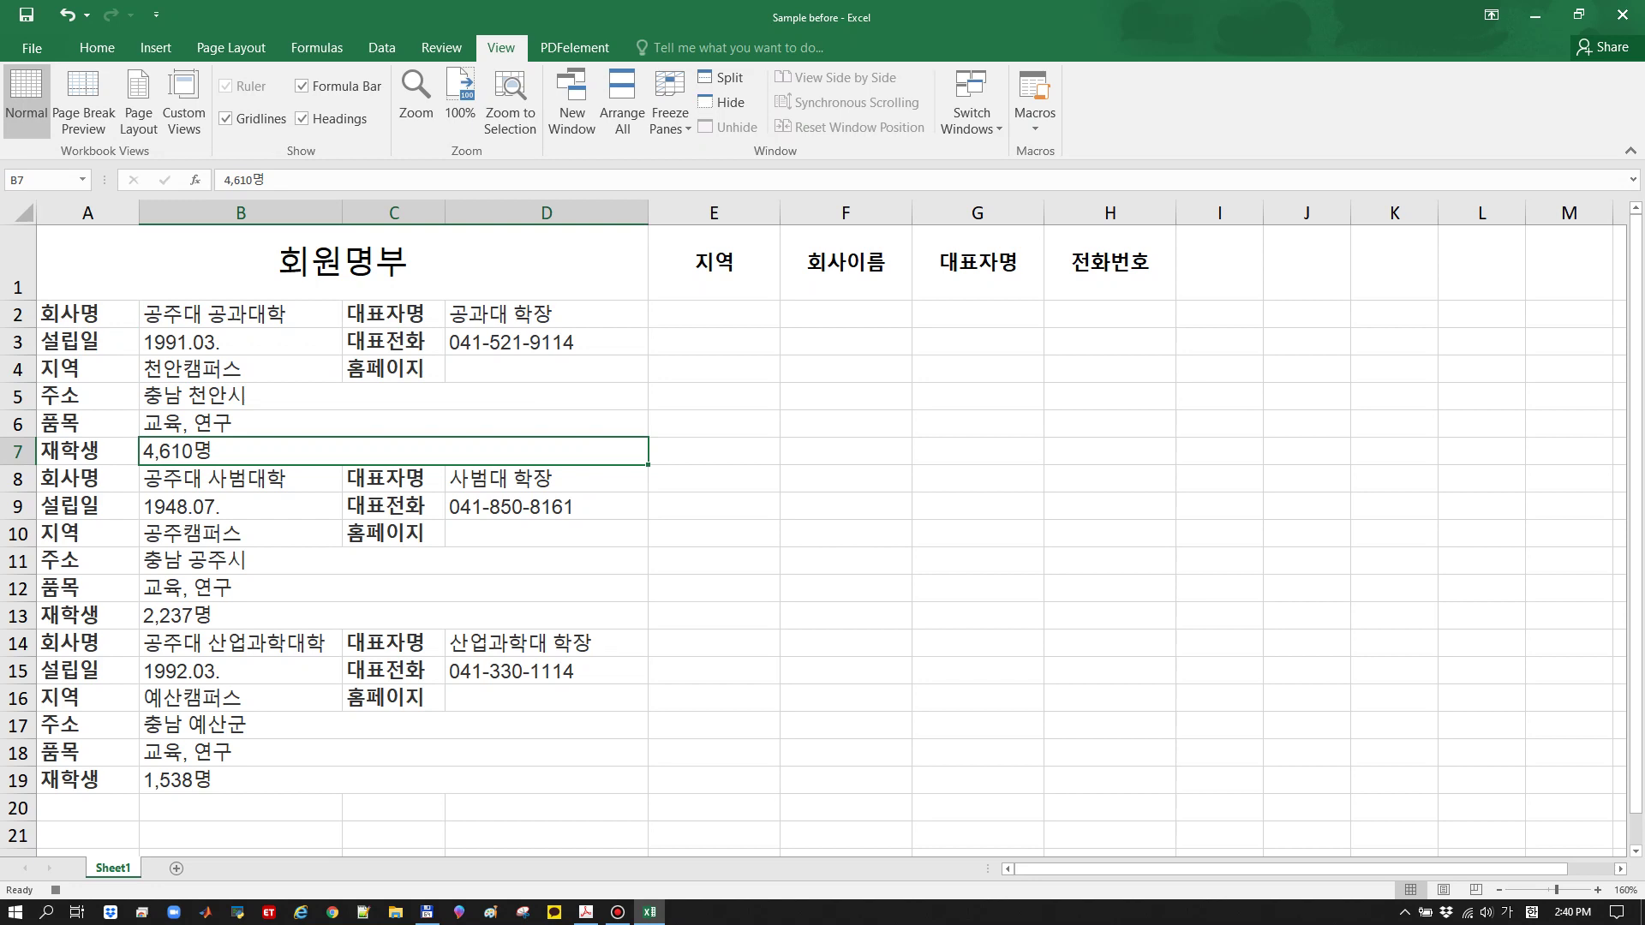
pyautogui.press('Up')
pyautogui.press('Up')
pyautogui.press('Up')
pyautogui.press('Up')
pyautogui.press('Up')
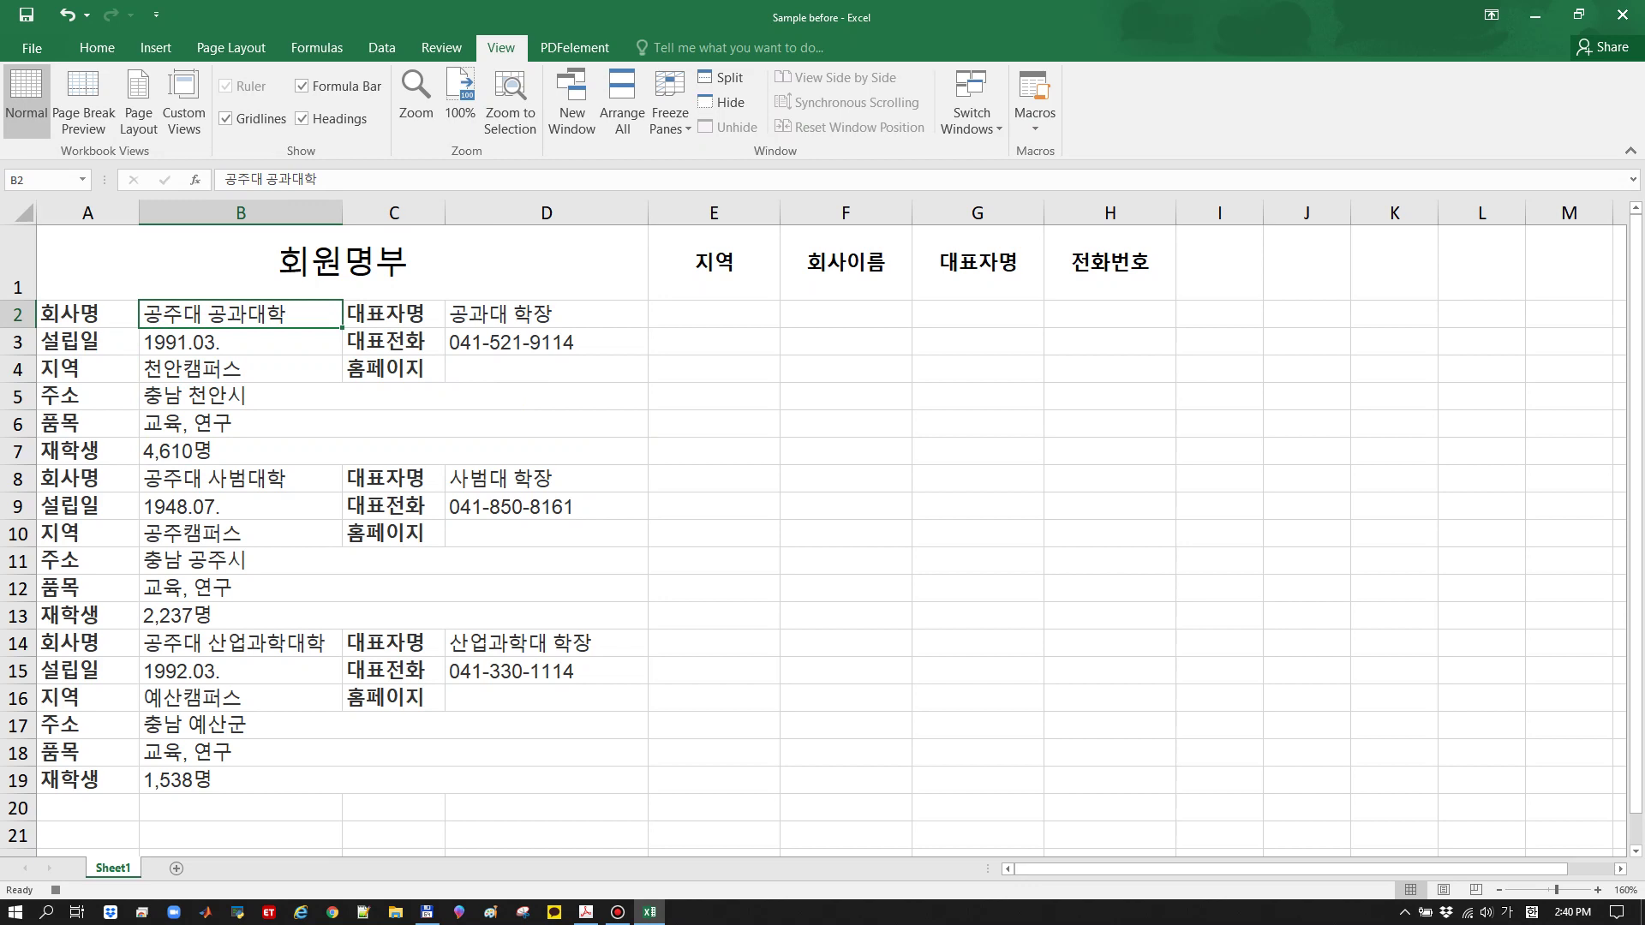
pyautogui.press('Up')
# Check the next instructions on page 9 of the PDF and the macro recording command in the Excel workbook
pyautogui.hotkey('alt', 'Tab')
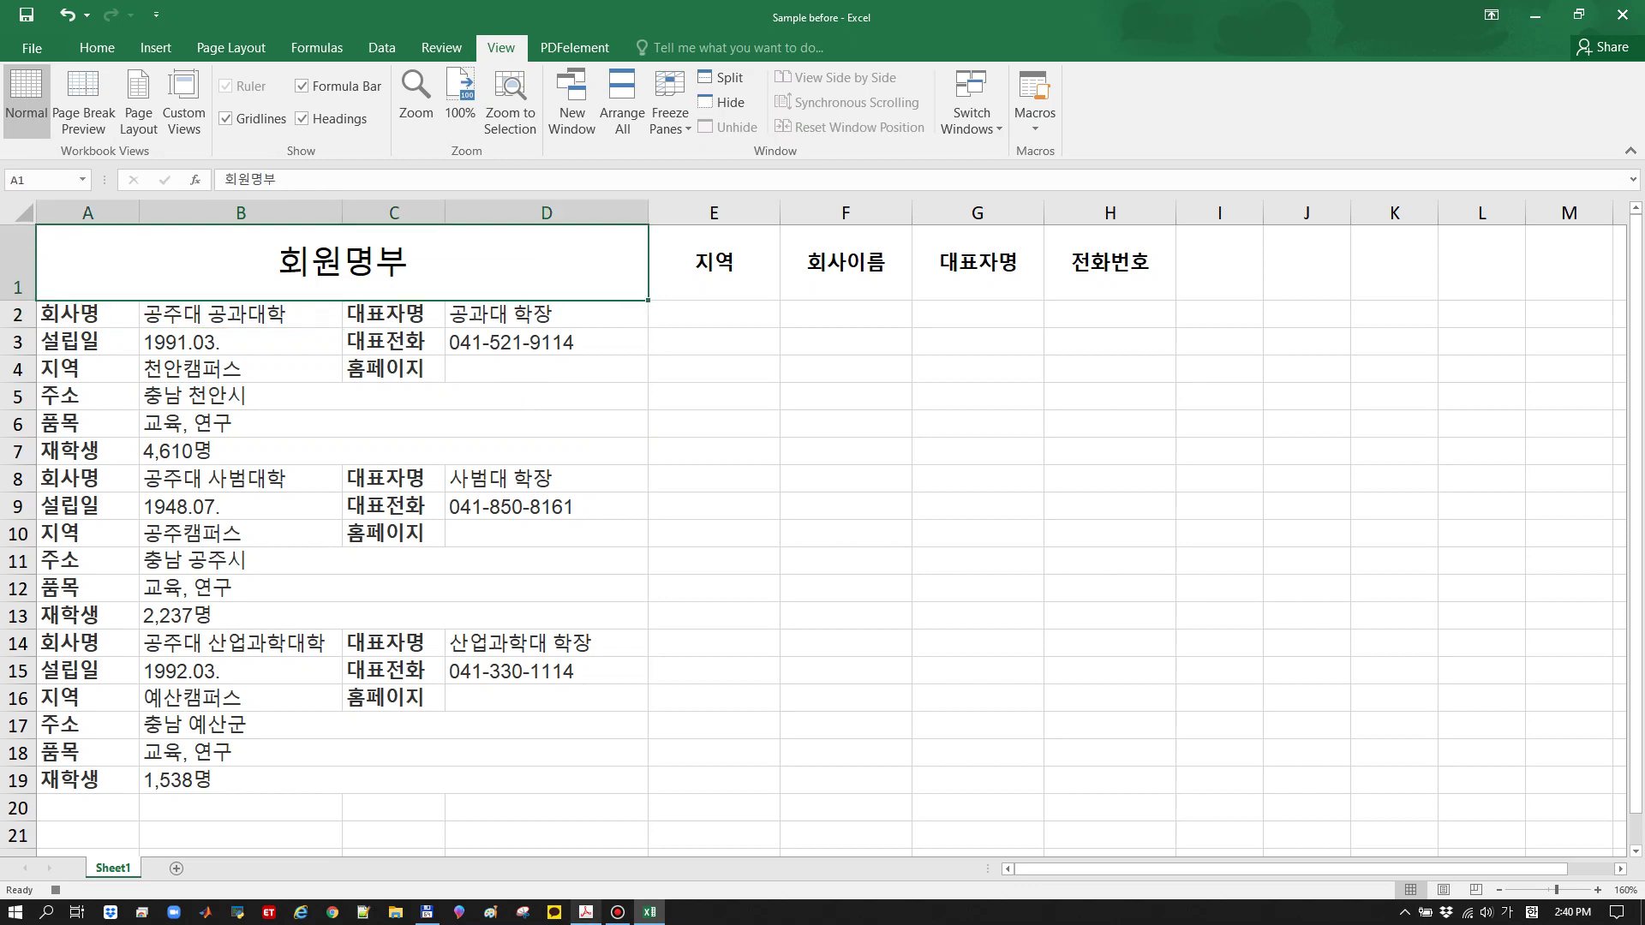
pyautogui.scroll(-3, 640, 506)
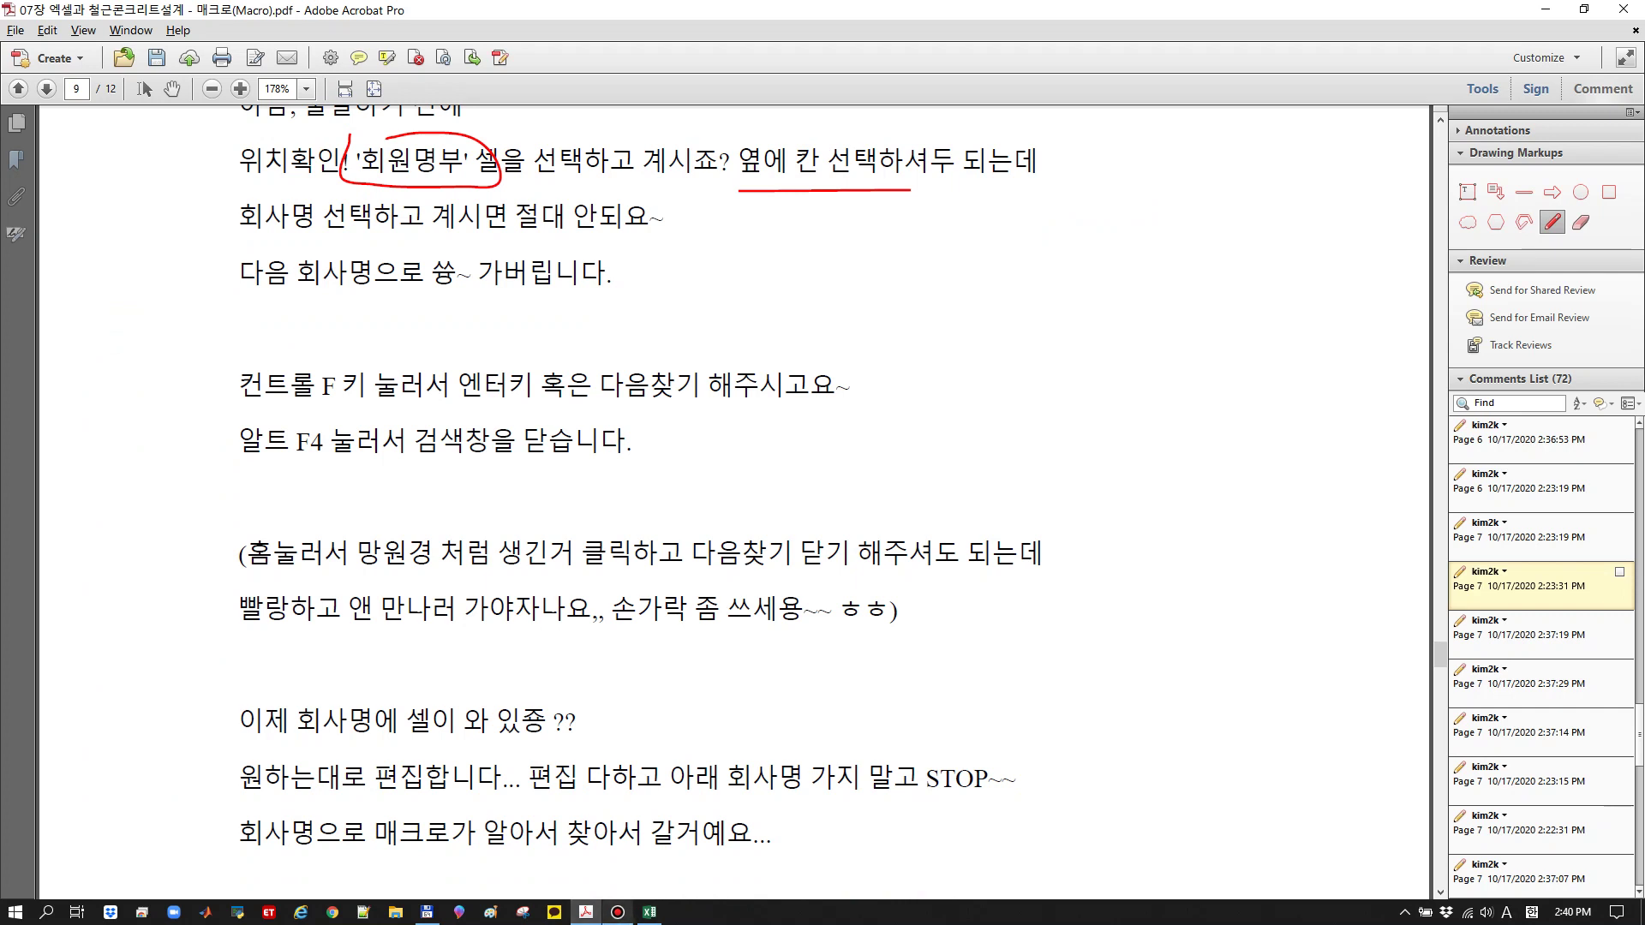
pyautogui.moveTo(617, 912)
pyautogui.click(649, 911)
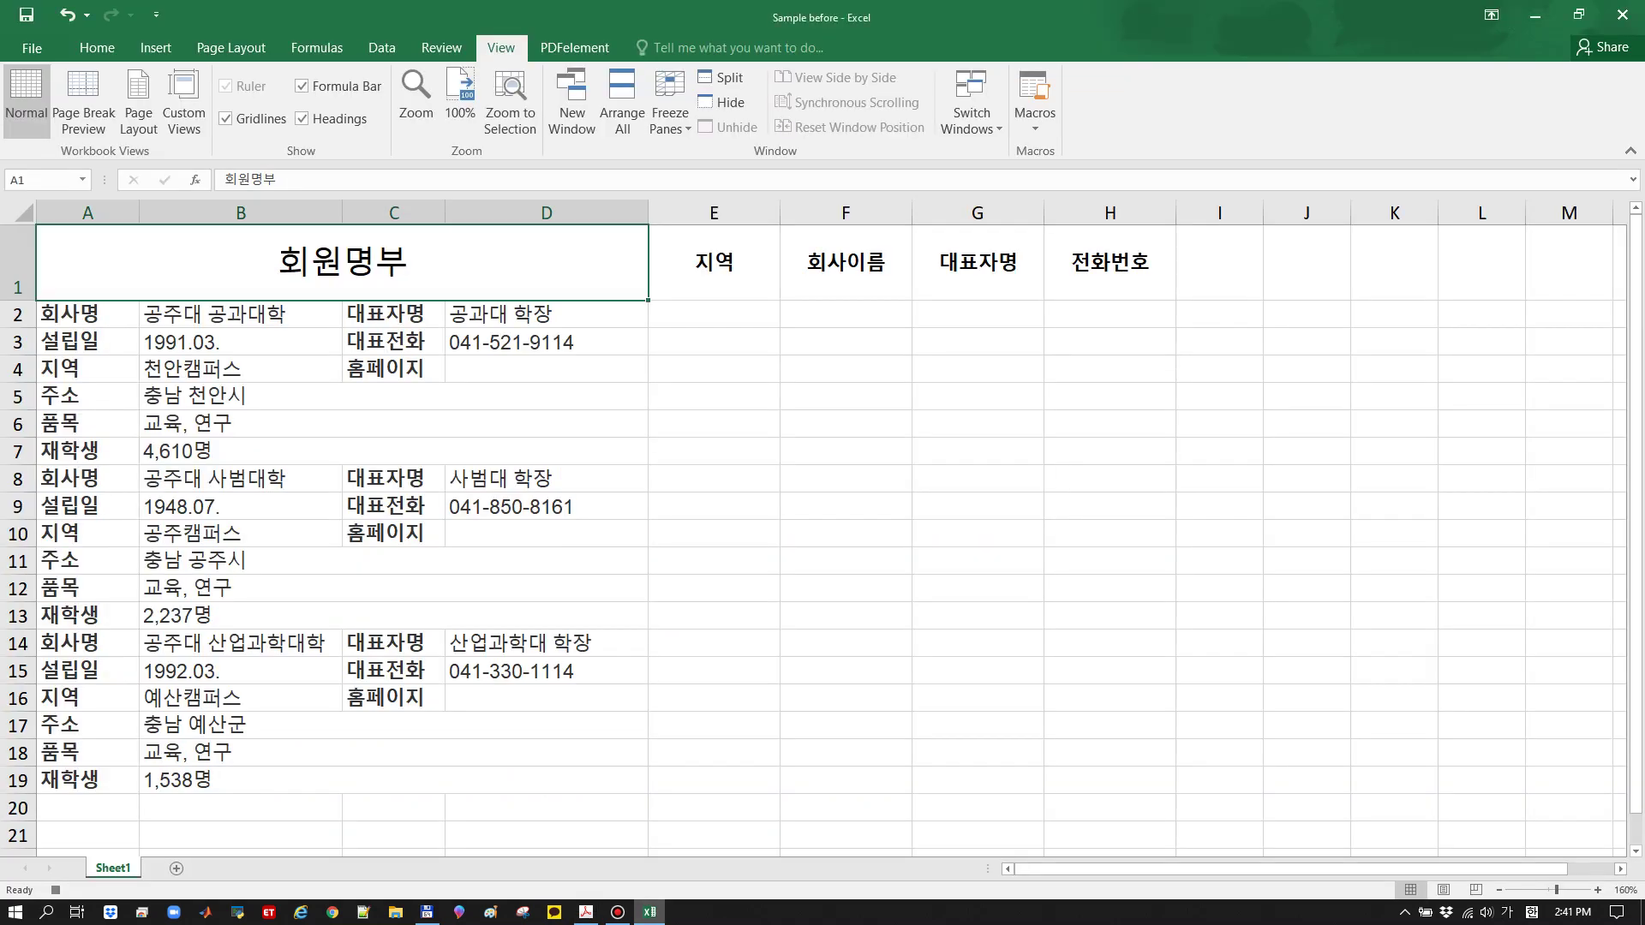
pyautogui.click(1035, 120)
pyautogui.click(1084, 168)
# Back in the PDF, circle 컨트롤 F 키 in red and underline 눌러서 엔터키 혹은 다음찾기 해주
pyautogui.hotkey('alt', 'Tab')
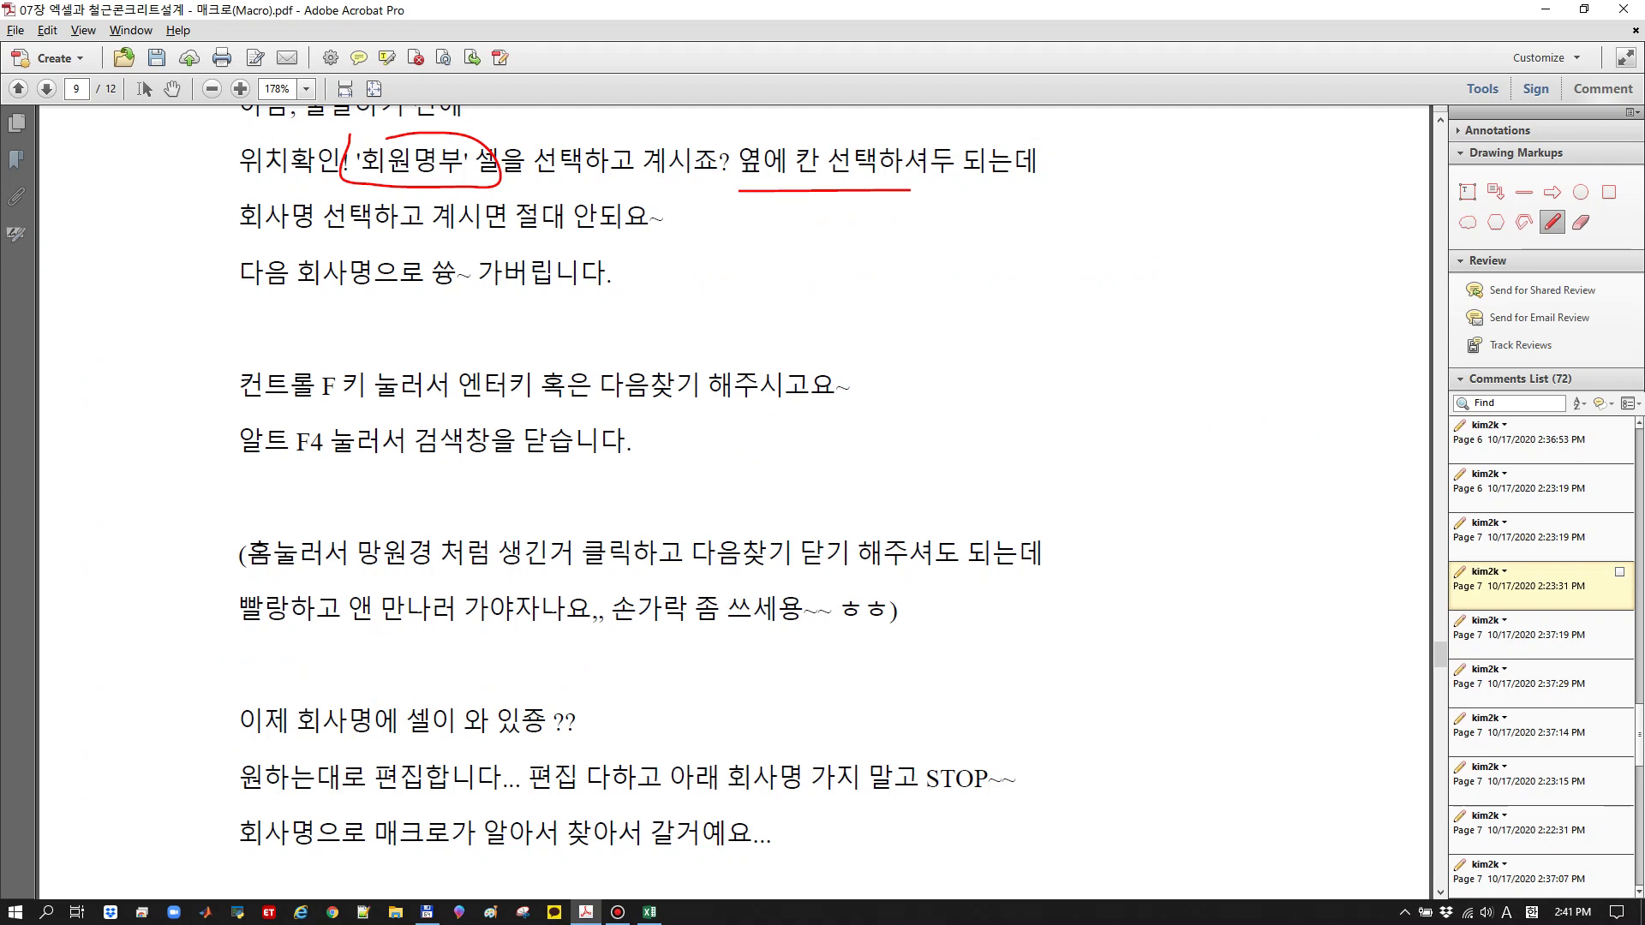
pyautogui.moveTo(370, 415)
pyautogui.mouseDown()
pyautogui.moveTo(319, 419)
pyautogui.moveTo(336, 350)
pyautogui.moveTo(367, 406)
pyautogui.moveTo(746, 397)
pyautogui.mouseUp()
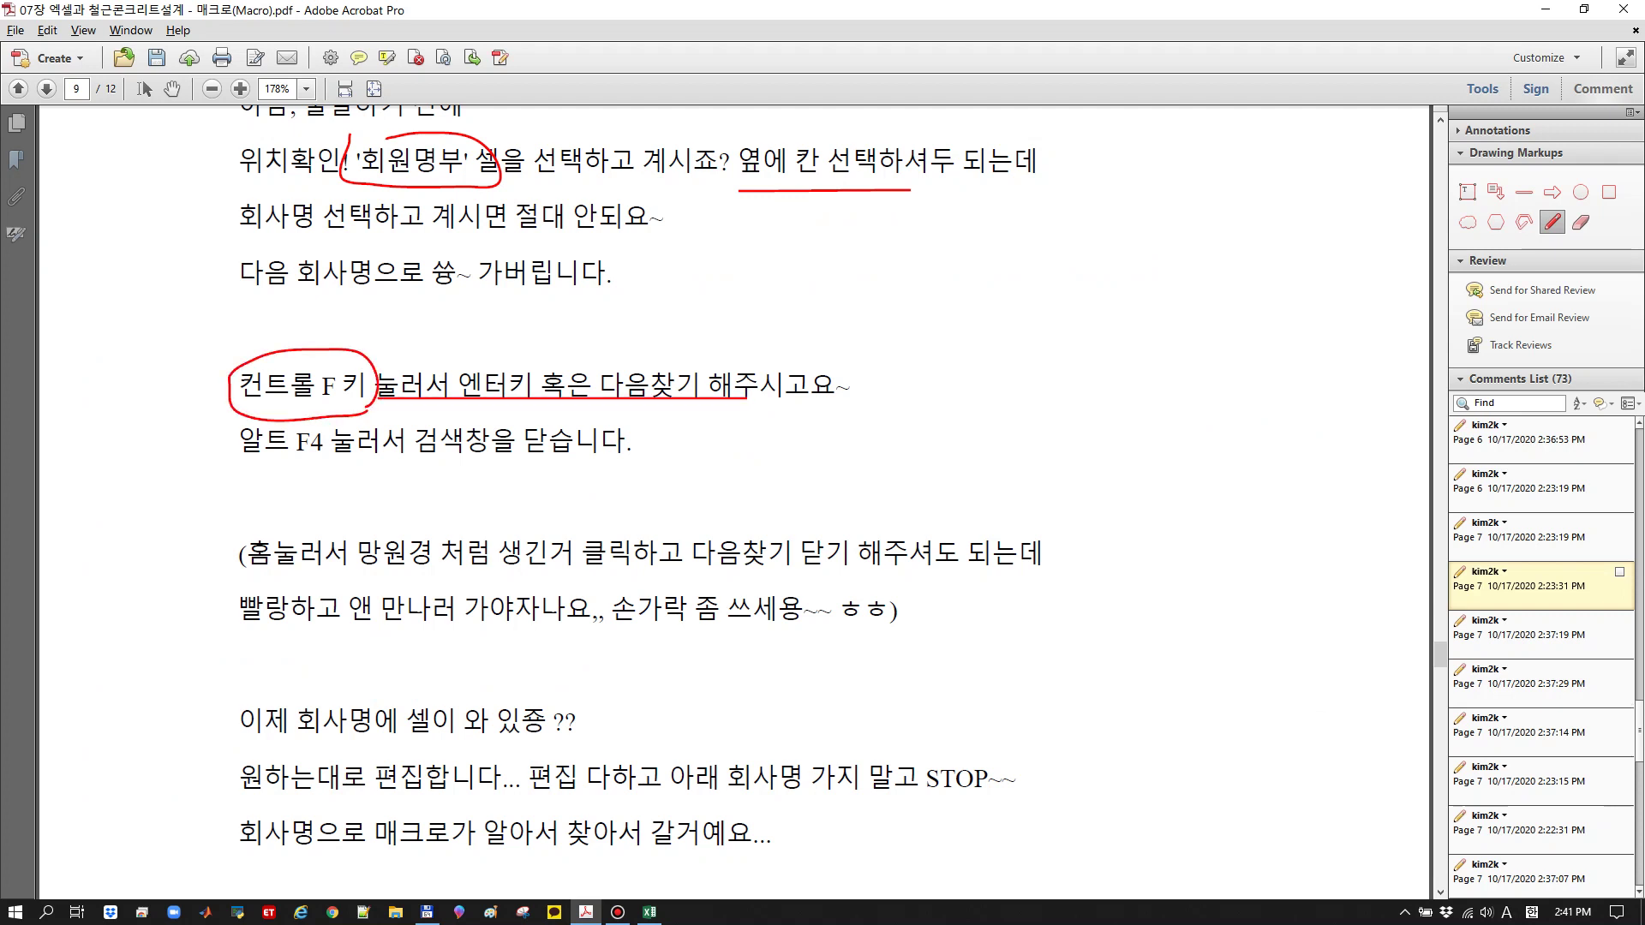
# On page 9, underline 알트 F4 눌러서 검색 in red and circle 기록 중지(Stop Recording)
pyautogui.moveTo(245, 458); pyautogui.dragTo(469, 457)
pyautogui.scroll(-5, 634, 502)
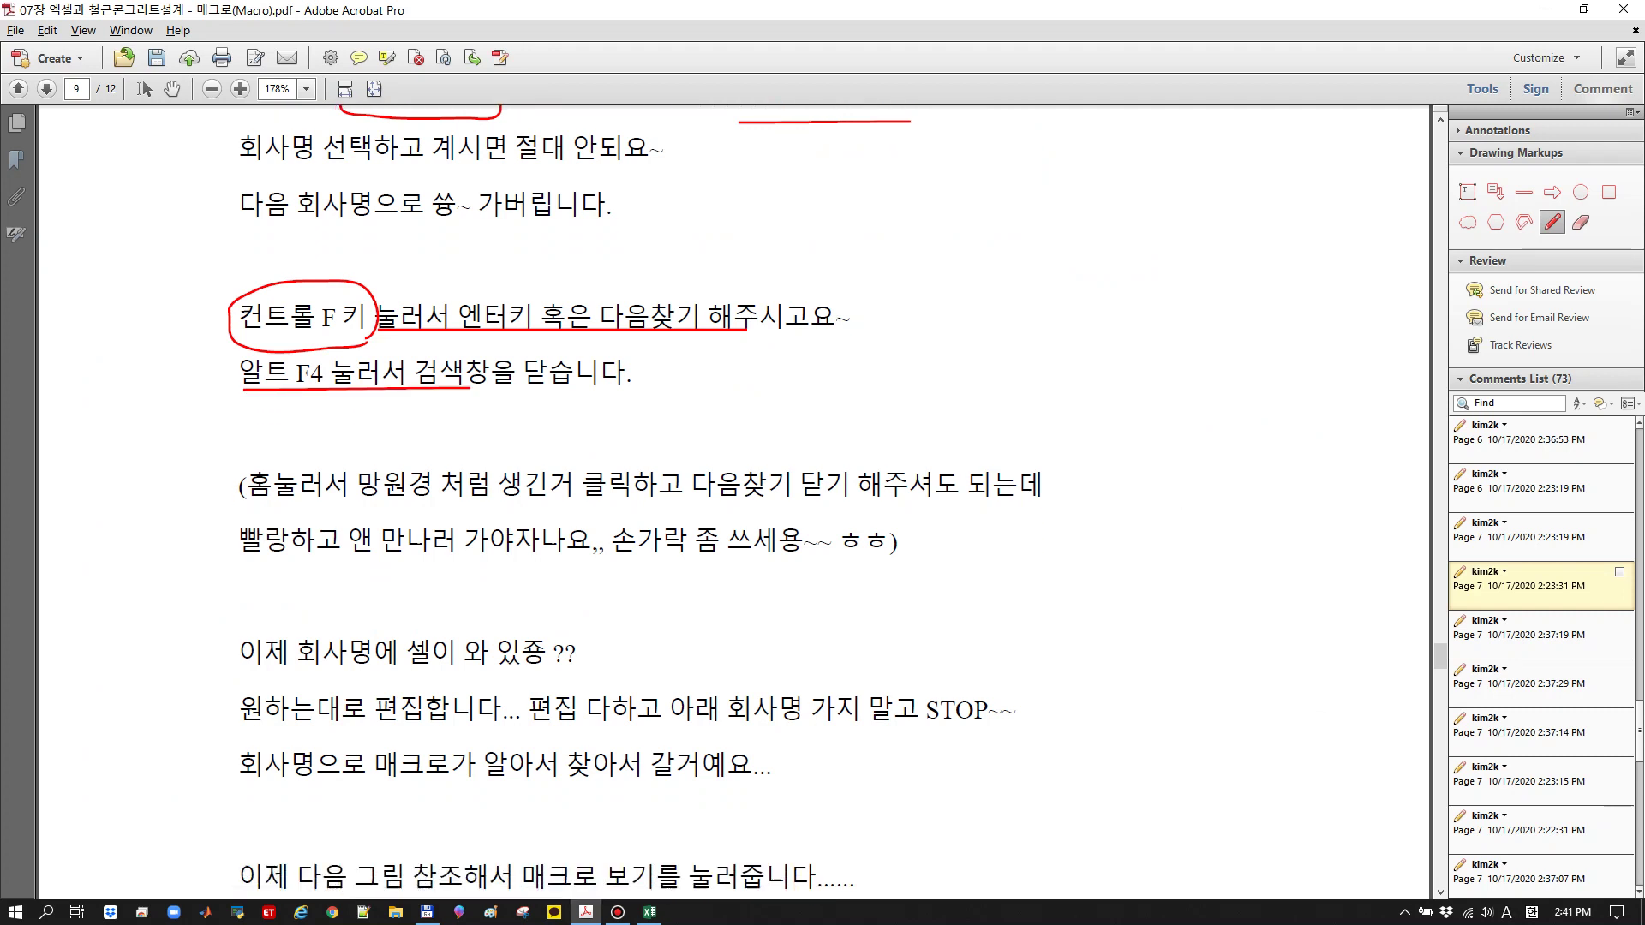
pyautogui.scroll(-1, 634, 502)
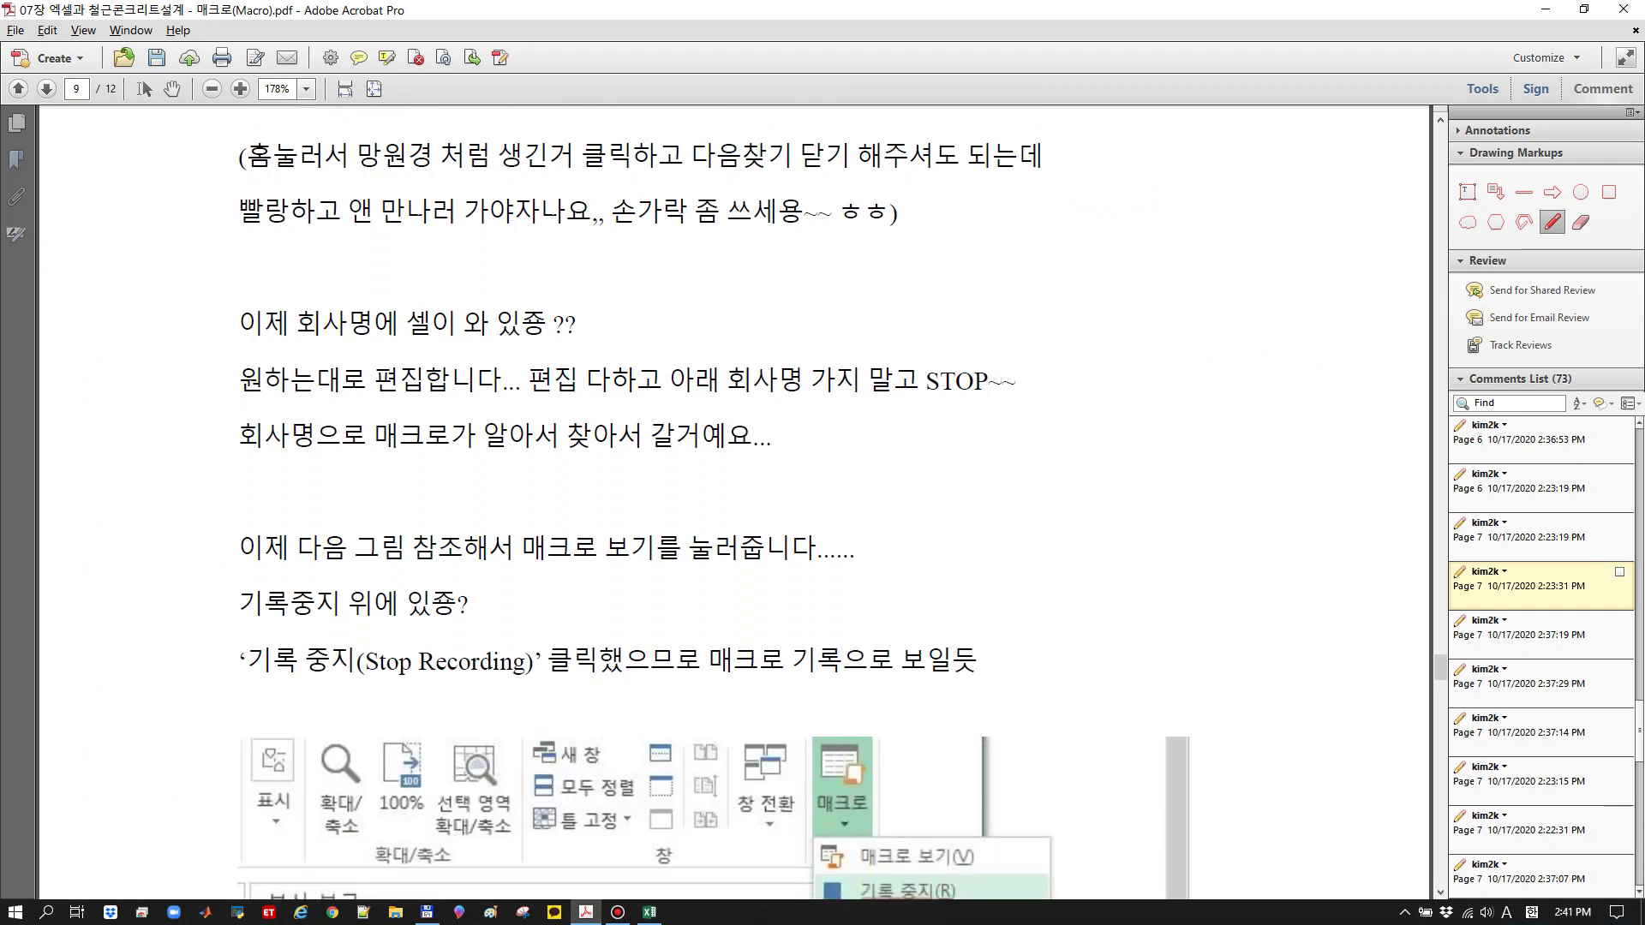
pyautogui.moveTo(239, 627)
pyautogui.mouseDown()
pyautogui.moveTo(273, 690)
pyautogui.moveTo(526, 670)
pyautogui.moveTo(244, 643)
pyautogui.moveTo(235, 658)
pyautogui.mouseUp()
pyautogui.scroll(-7, 727, 514)
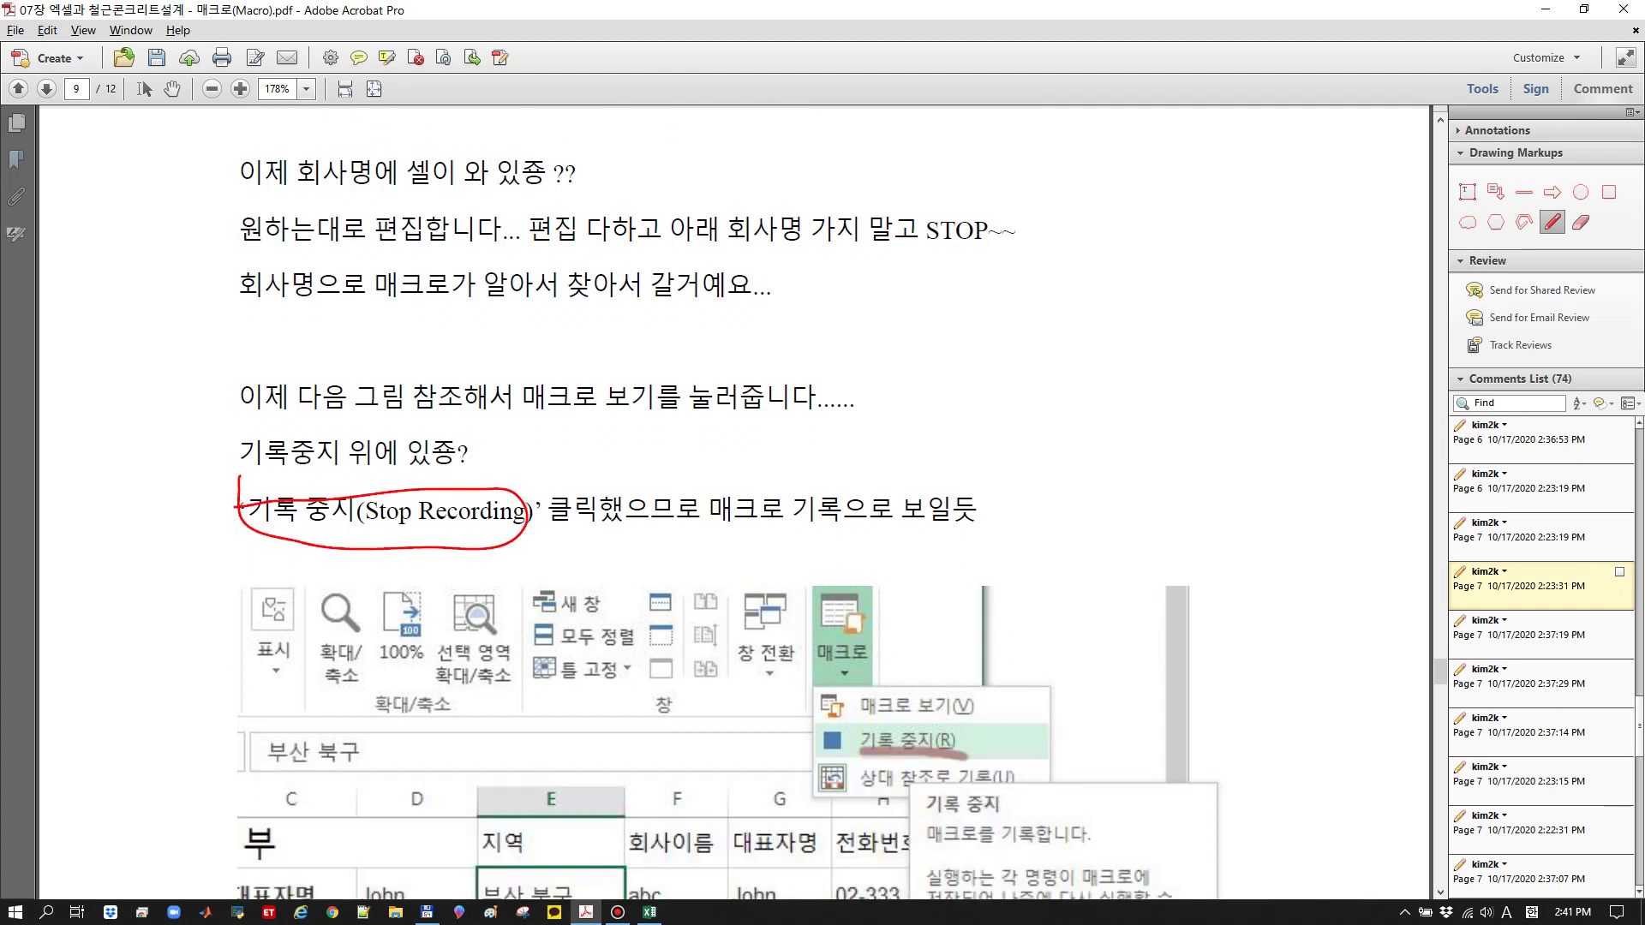
# Draw three red curves beneath the data row of page 9's Excel illustration, running from column C past the phone number cell
pyautogui.scroll(-1, 727, 514)
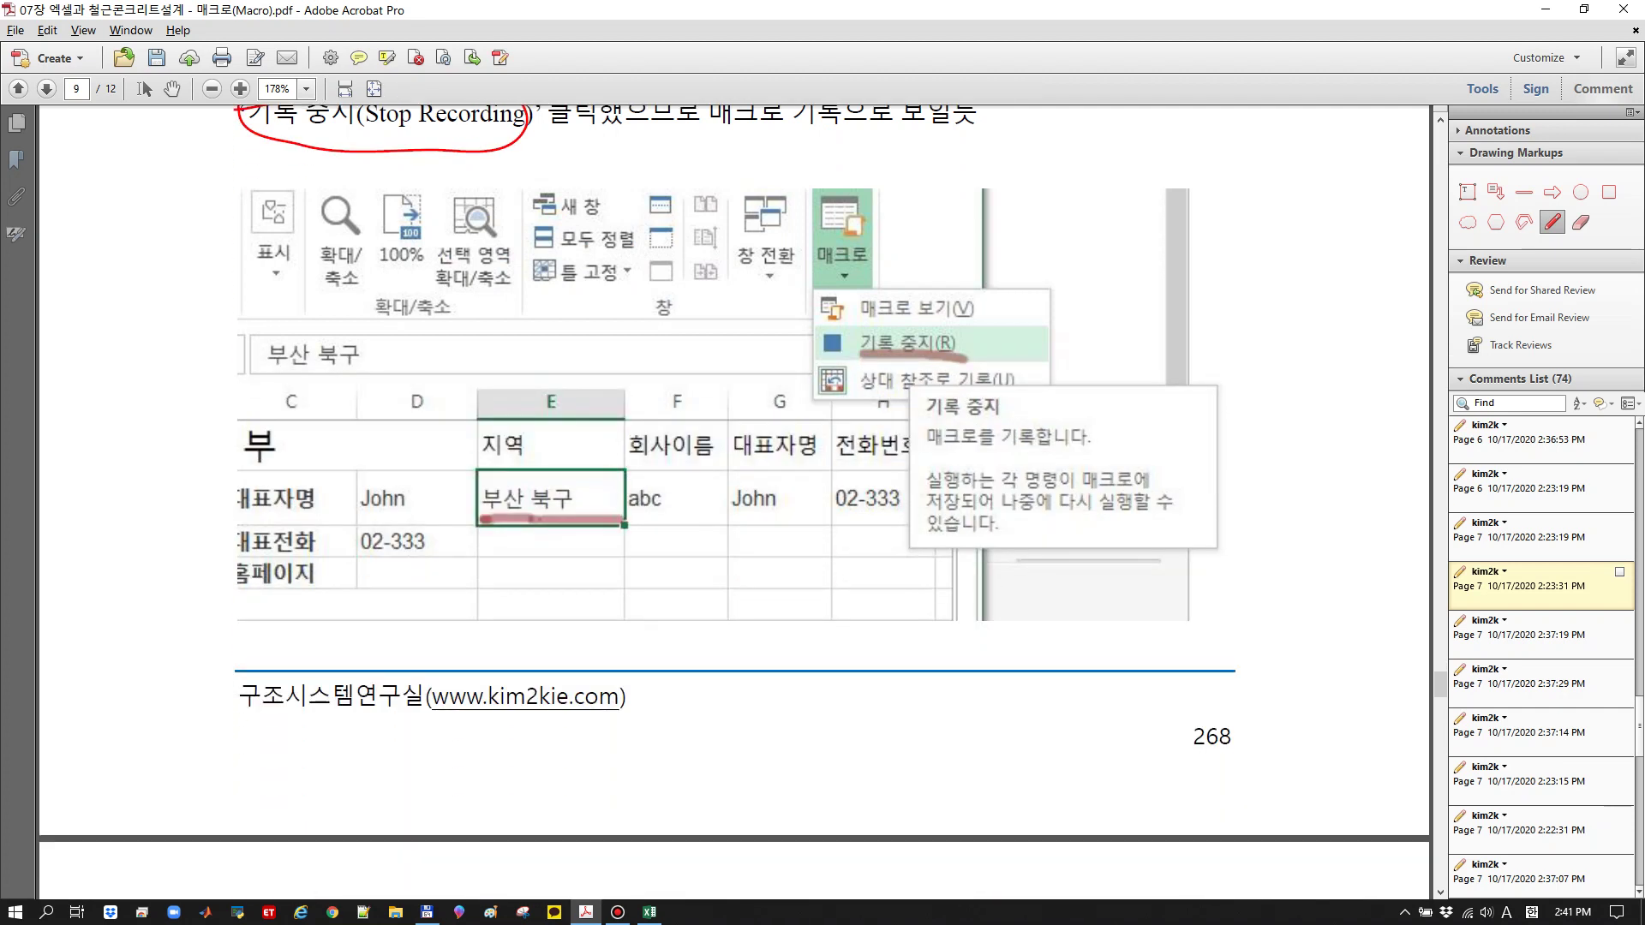
pyautogui.moveTo(334, 522)
pyautogui.mouseDown()
pyautogui.moveTo(396, 541)
pyautogui.moveTo(557, 525)
pyautogui.mouseUp()
pyautogui.moveTo(580, 530); pyautogui.dragTo(751, 487)
pyautogui.scroll(-2, 751, 488)
pyautogui.scroll(-3, 733, 501)
pyautogui.scroll(4, 734, 501)
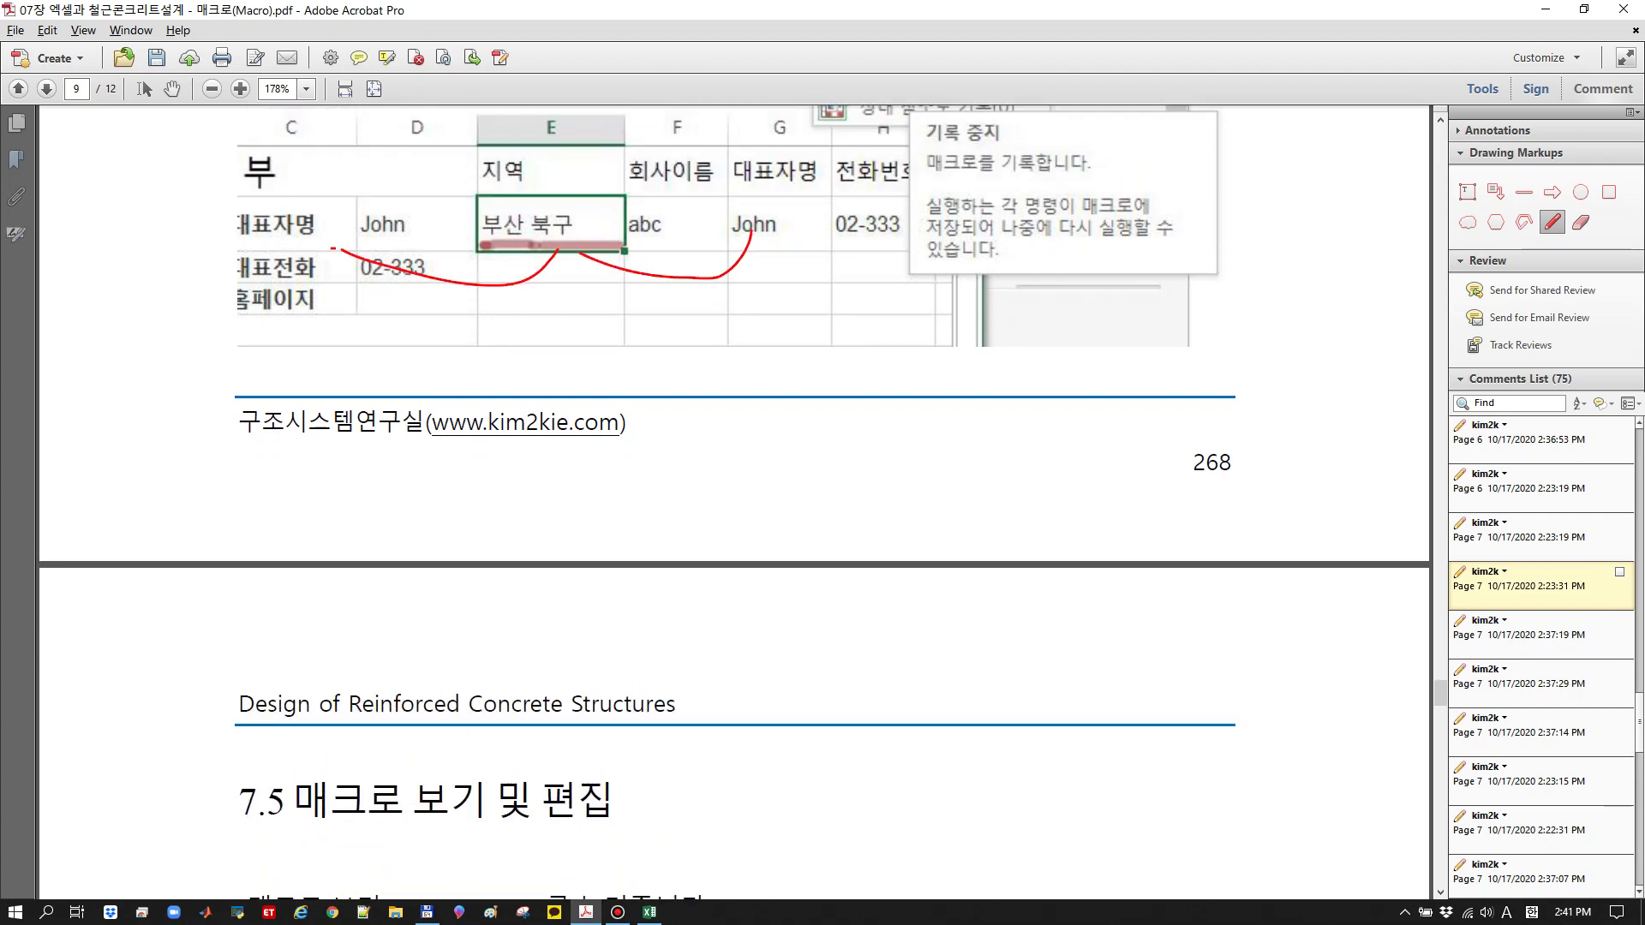
pyautogui.moveTo(774, 401)
pyautogui.mouseDown()
pyautogui.moveTo(932, 414)
pyautogui.moveTo(936, 387)
pyautogui.mouseUp()
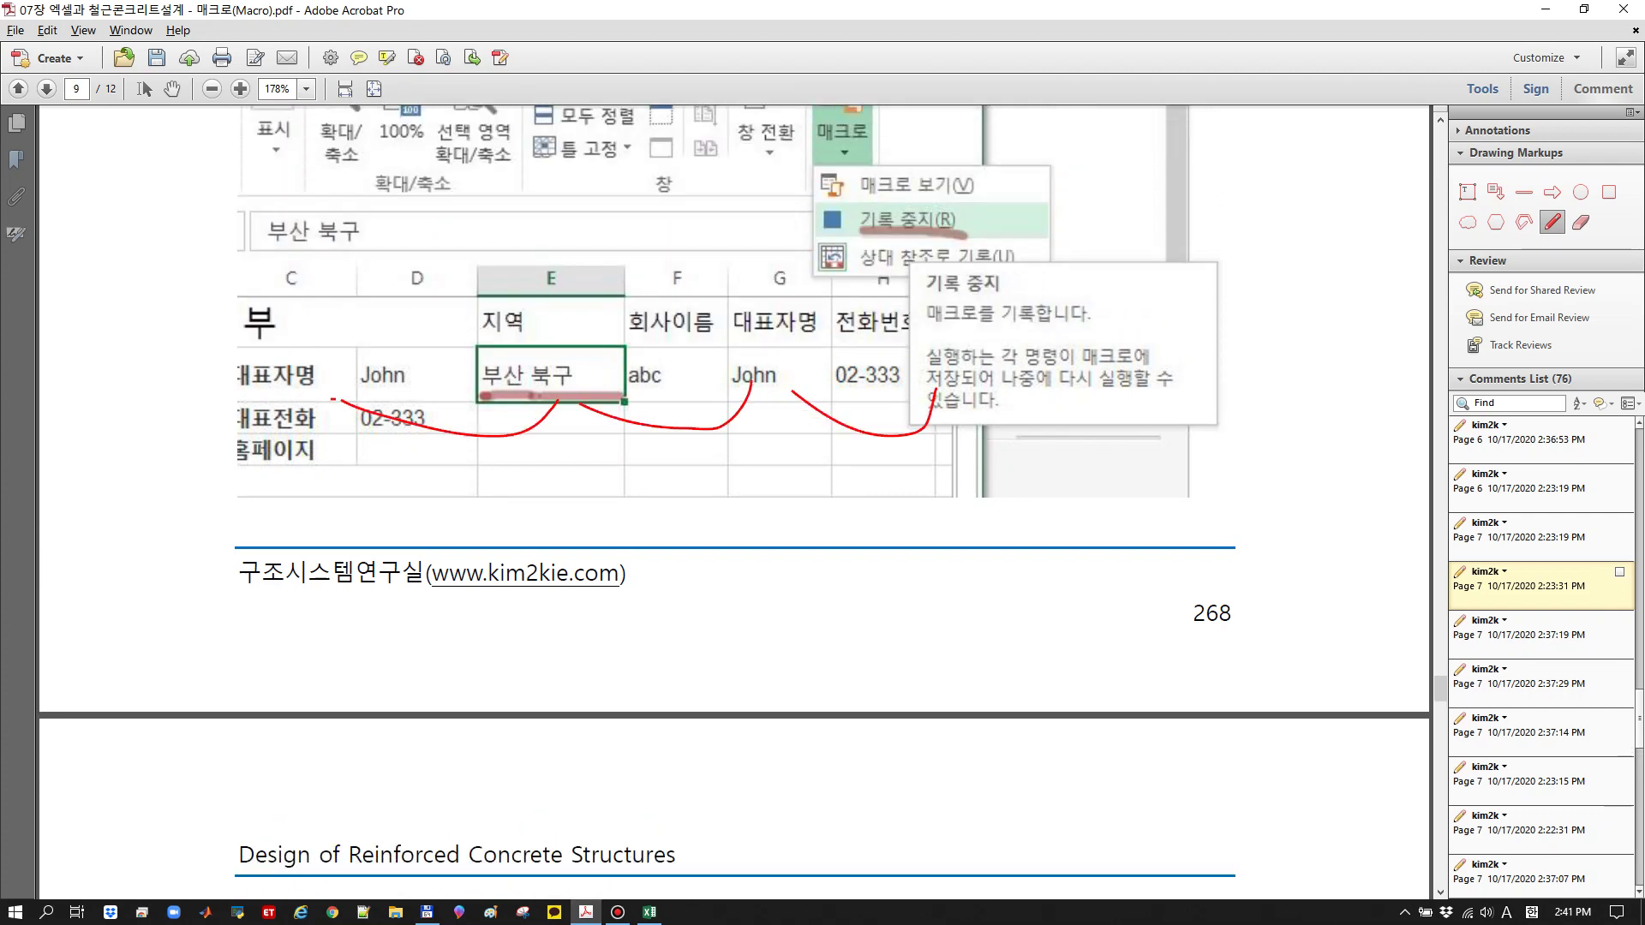
# Switch to the Excel workbook and delete the existing Macro1
pyautogui.hotkey('alt', 'Tab')
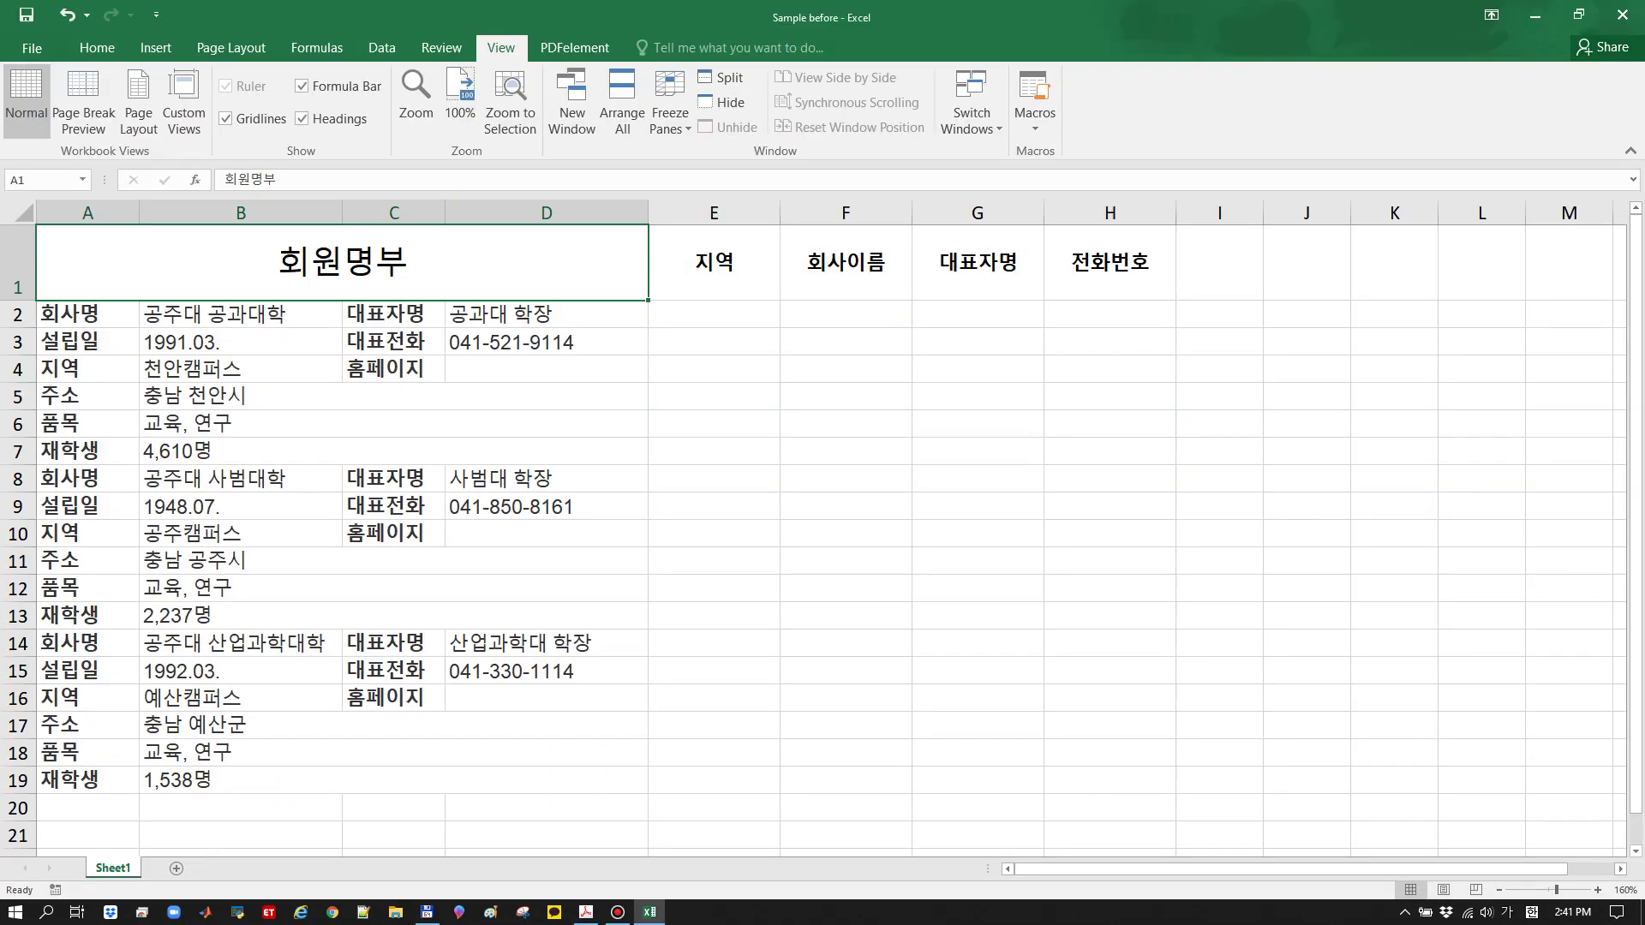
pyautogui.click(1035, 120)
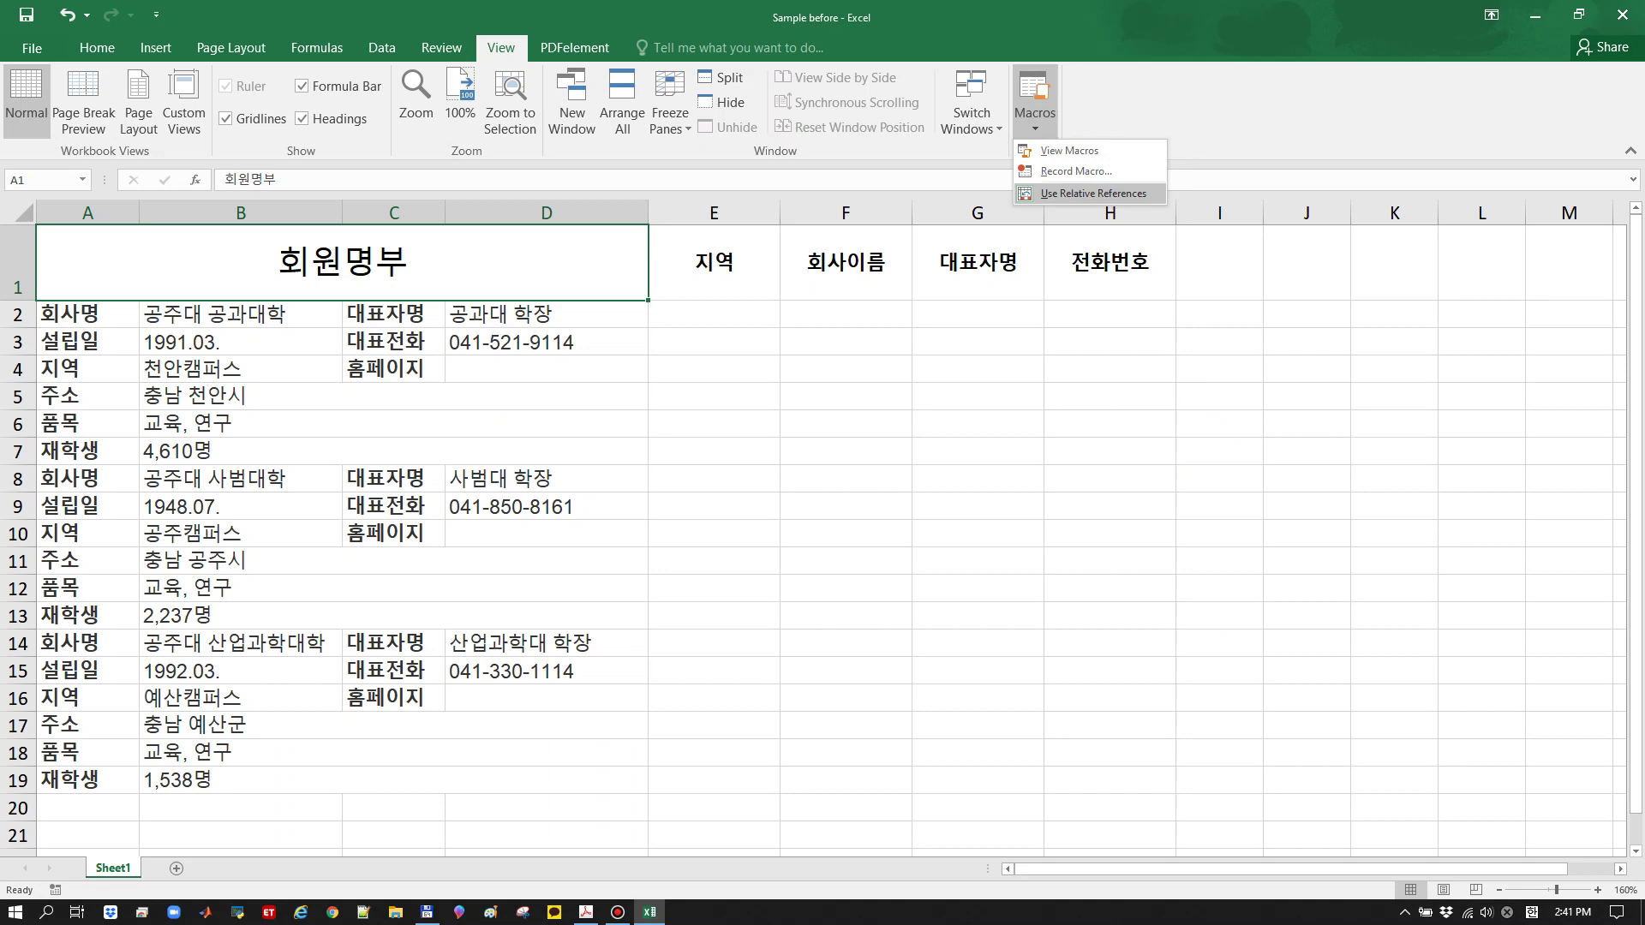
pyautogui.click(1069, 150)
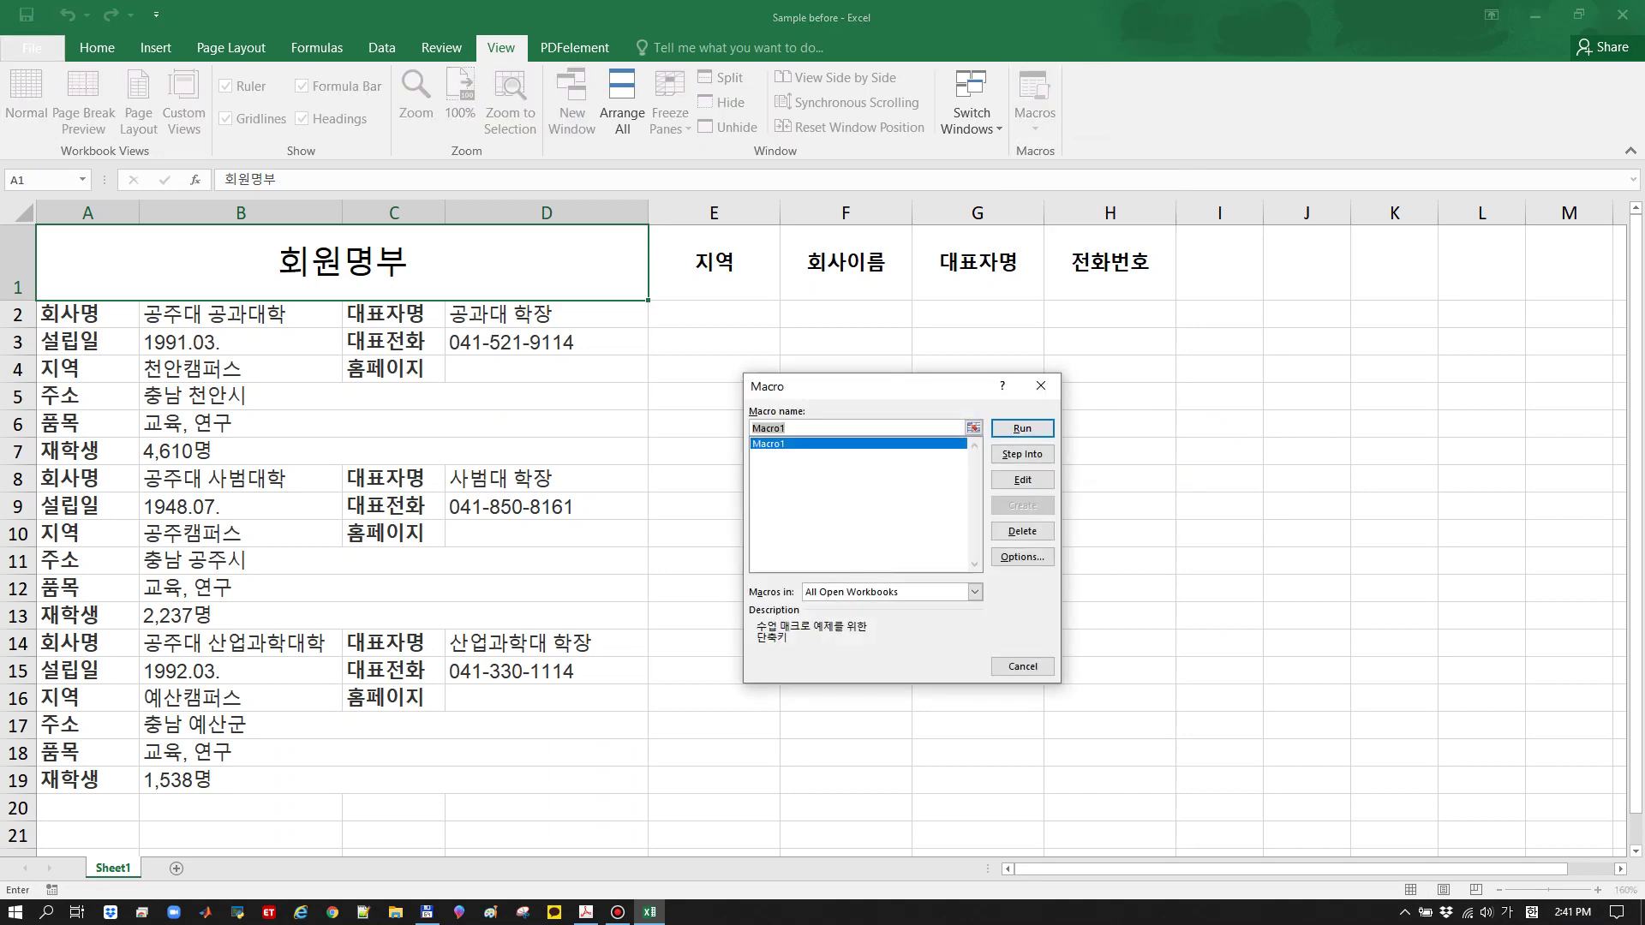
pyautogui.hotkey('alt', 'd')
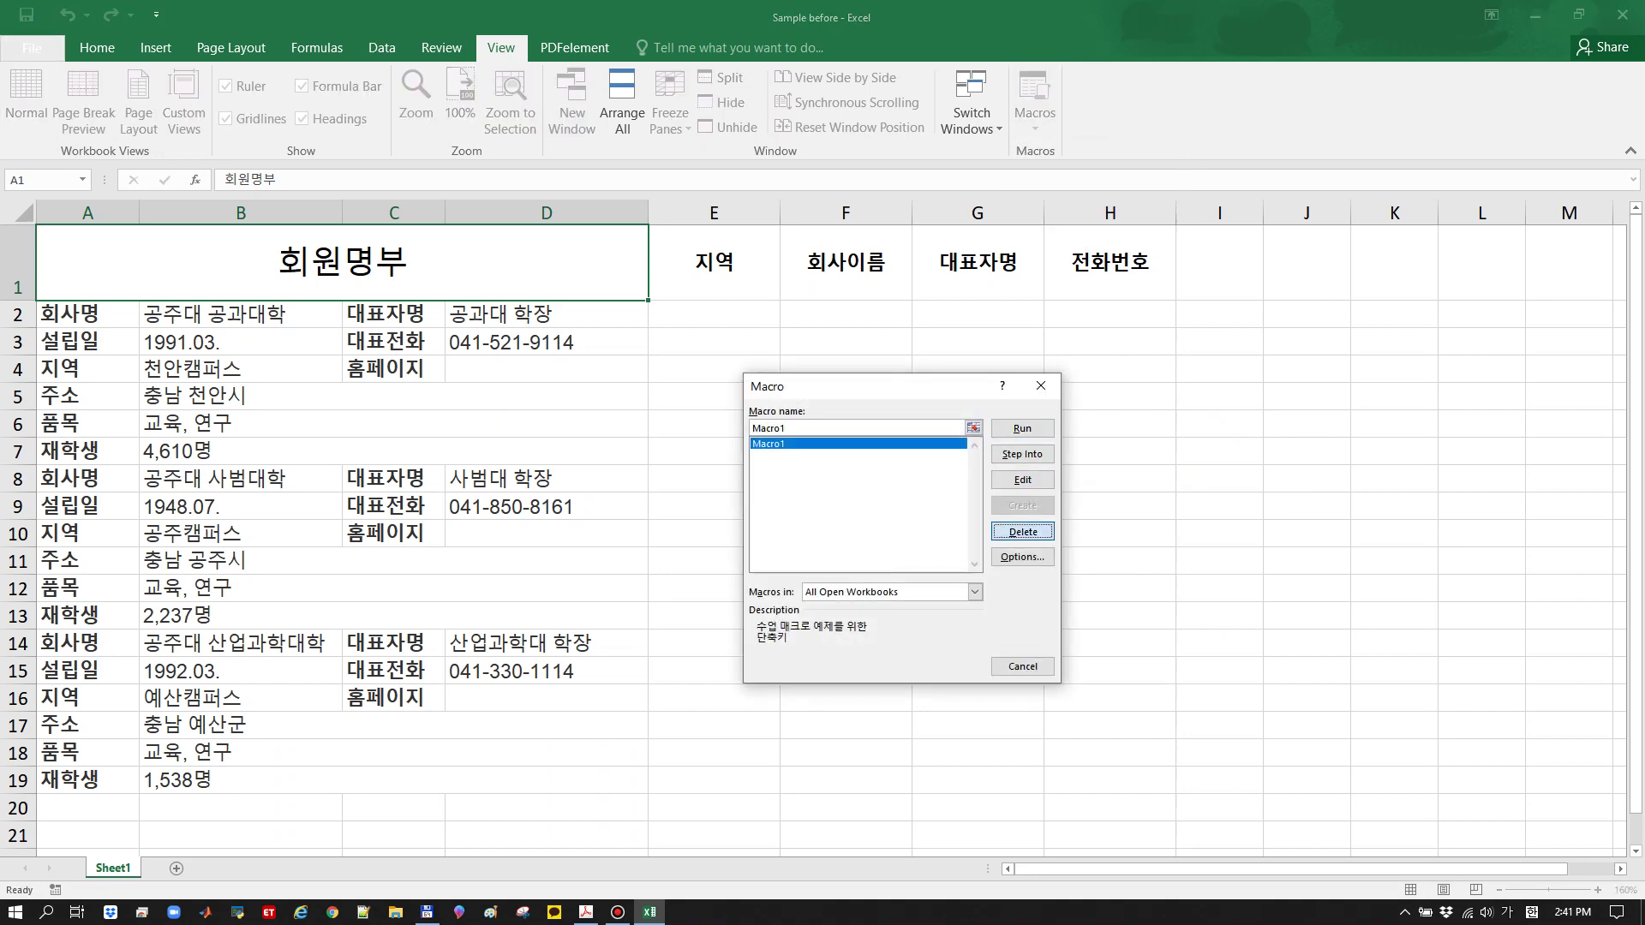
pyautogui.press('Return')
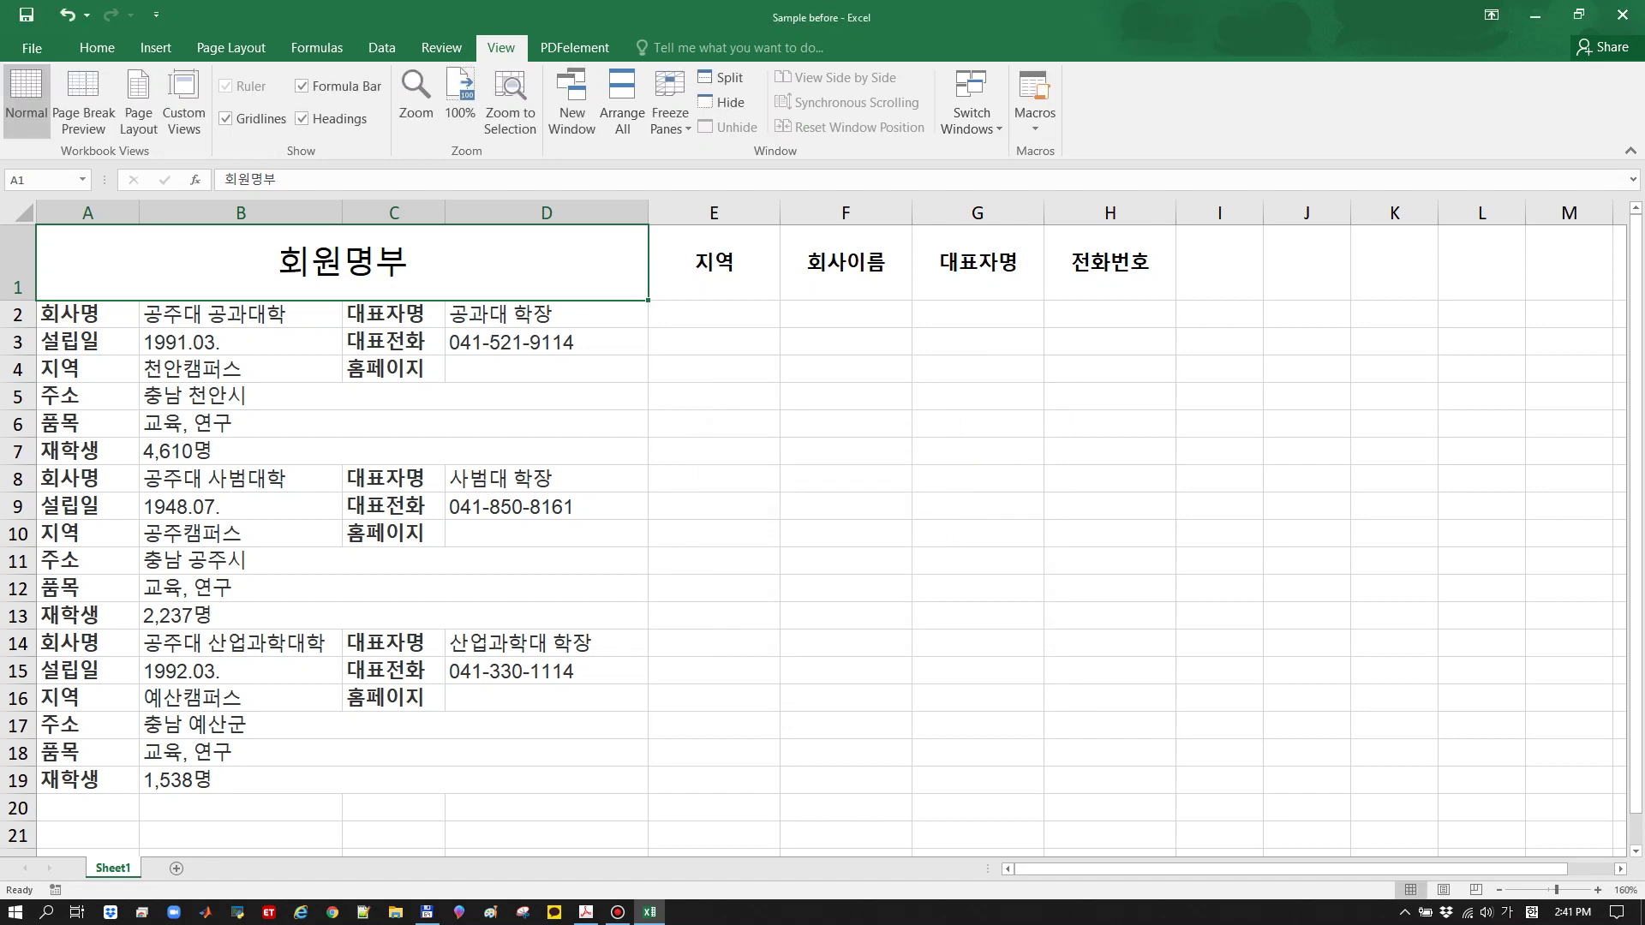
# Start recording a new macro named Macro1 with the shortcut Ctrl+q, stored in this workbook
pyautogui.click(1034, 121)
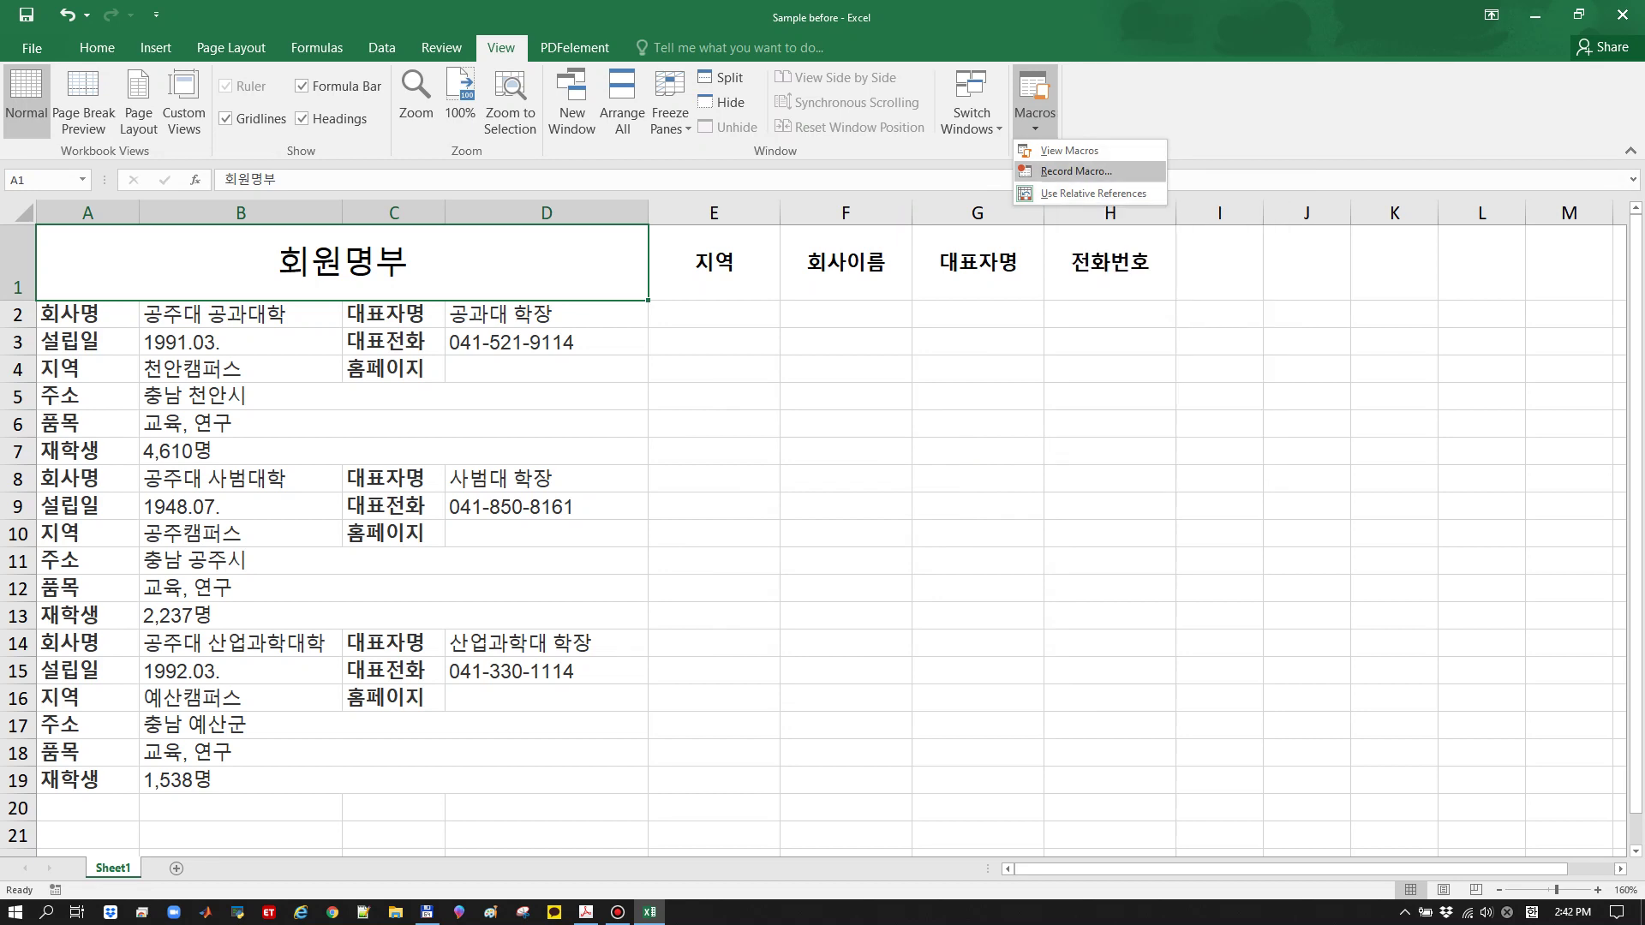
pyautogui.click(1076, 170)
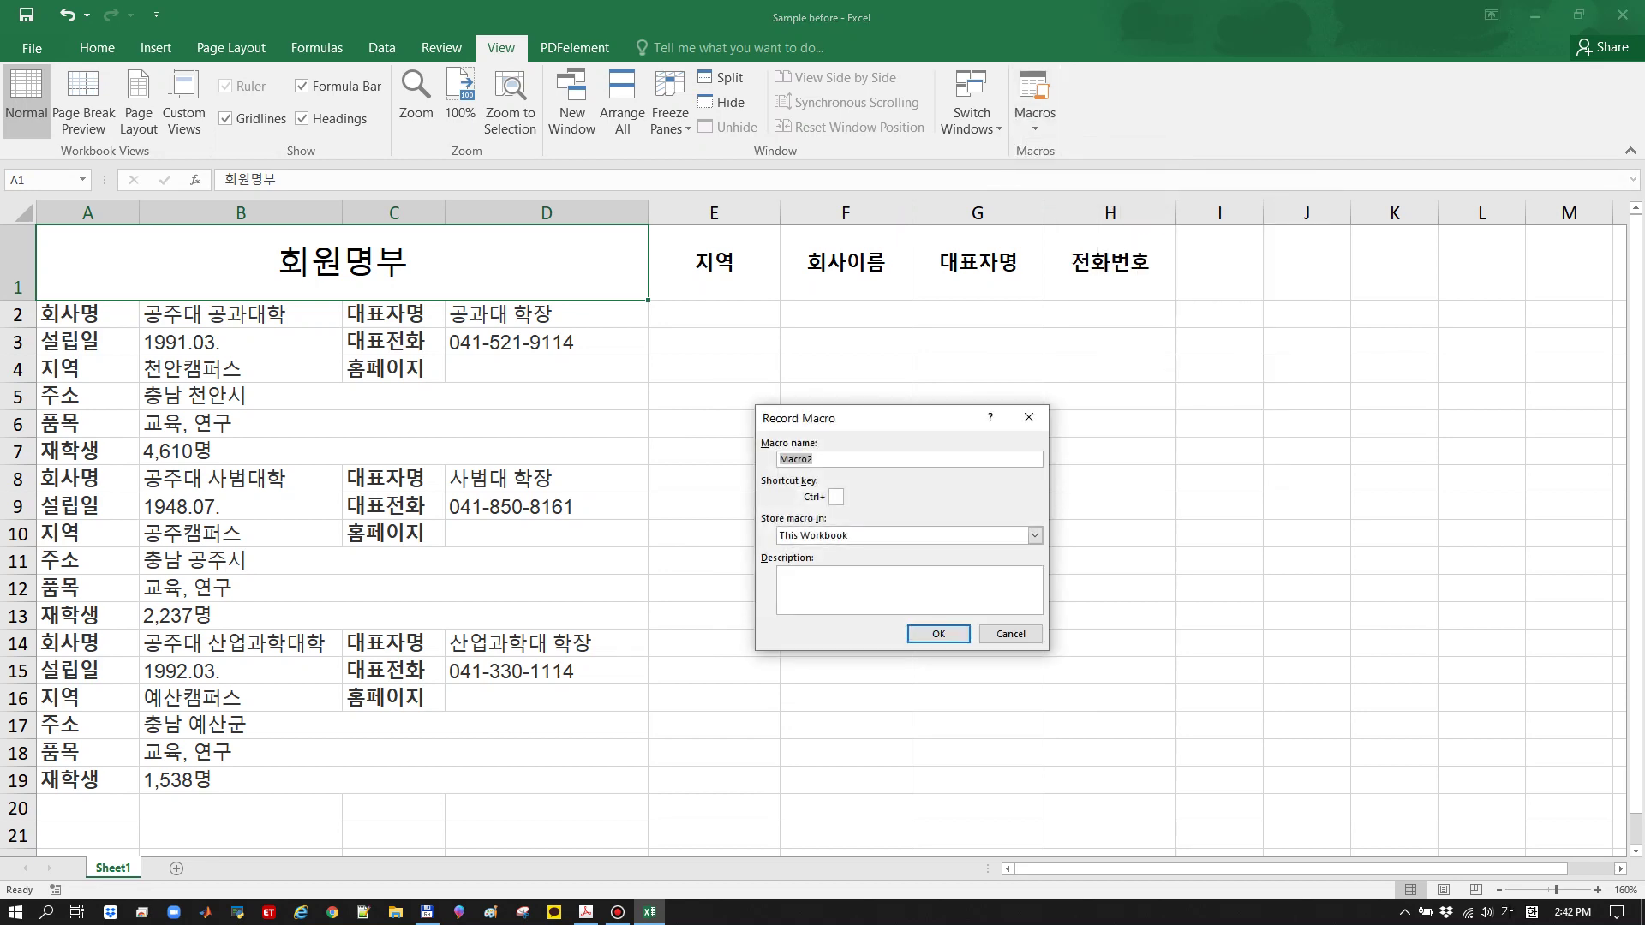
pyautogui.press('Right')
pyautogui.press('BackSpace')
pyautogui.write('1')
pyautogui.click(836, 497)
pyautogui.press('Hangul')
pyautogui.write('q')
pyautogui.press('Return')
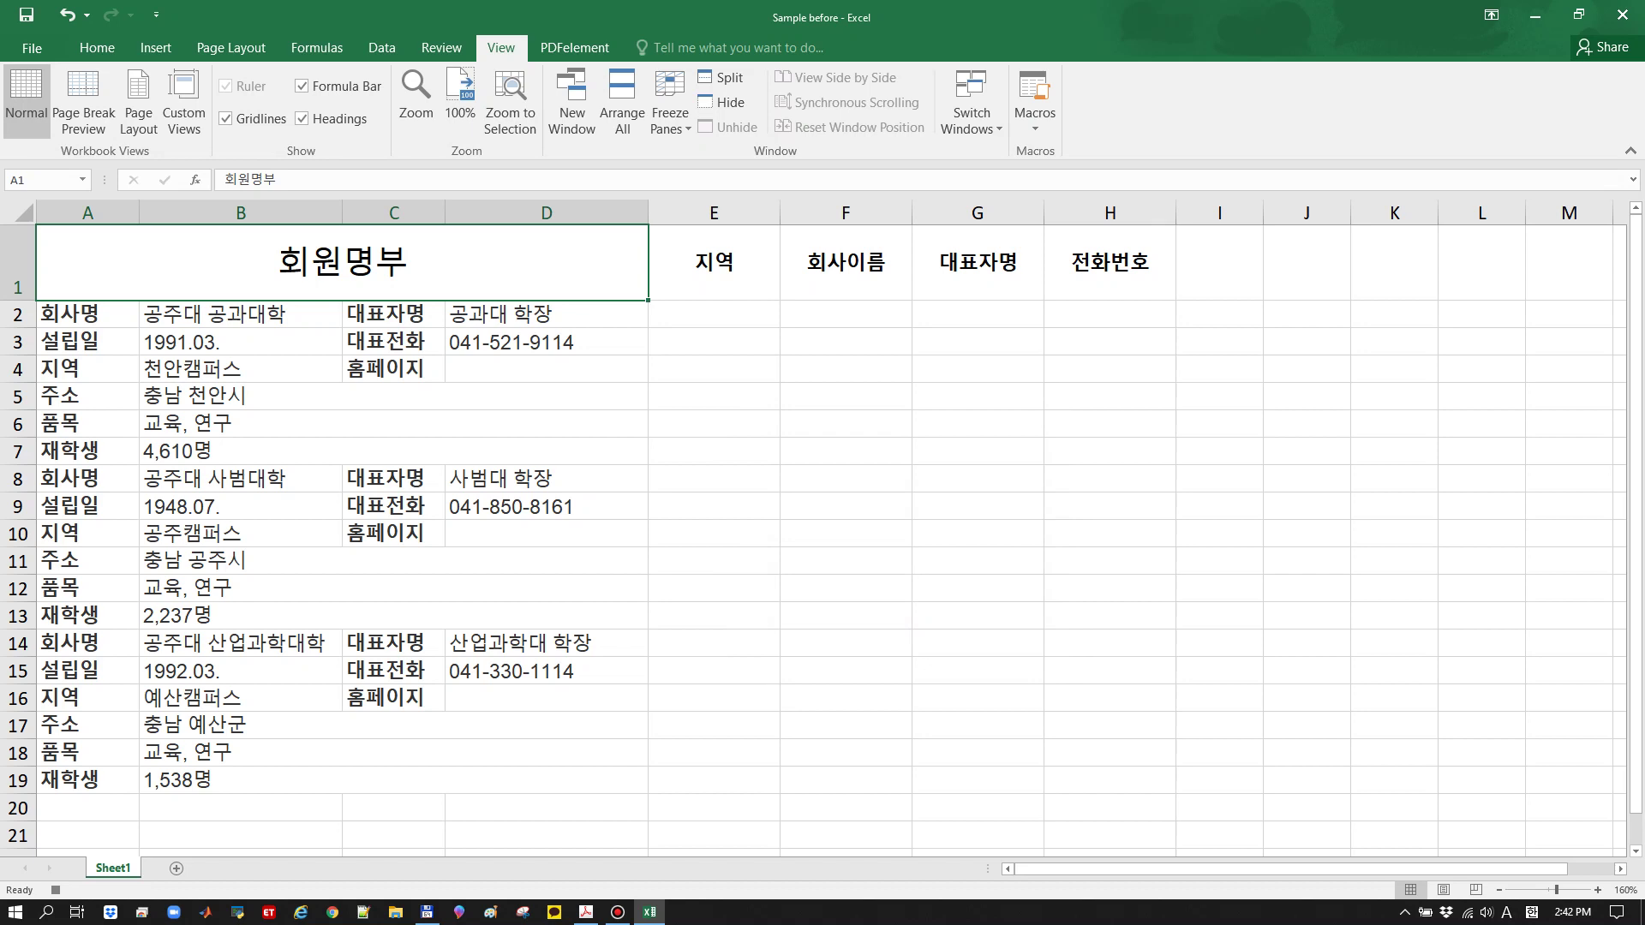
# Find the next 회사명 cell from the title cell and close the search dialog
pyautogui.hotkey('ctrl', 'f')
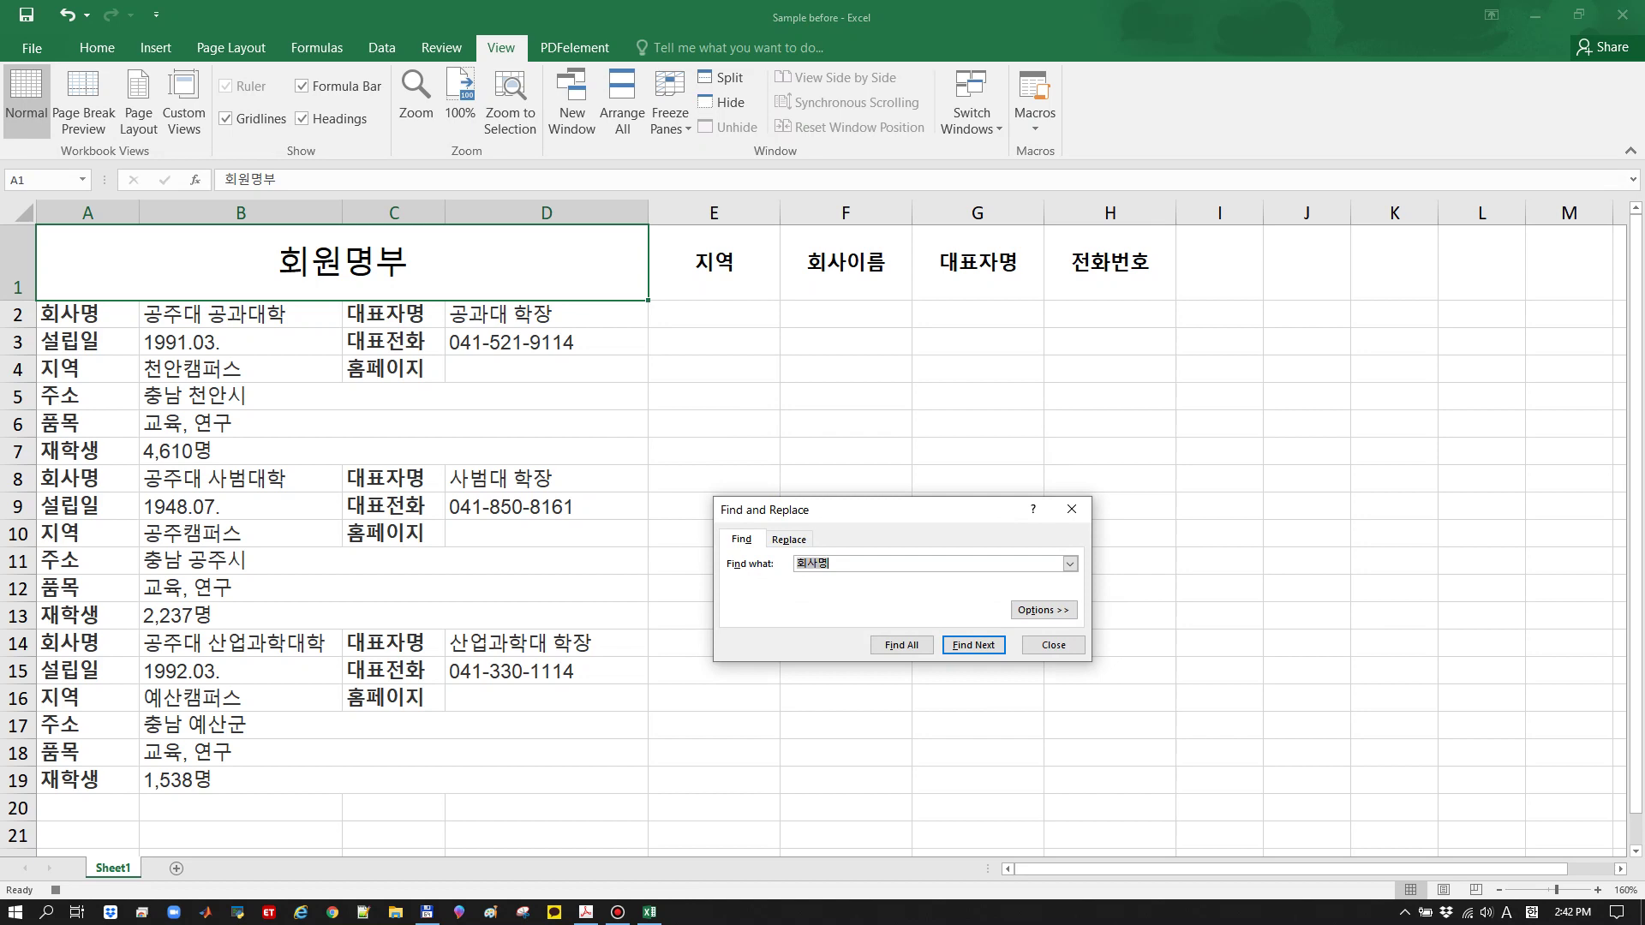
pyautogui.press('Return')
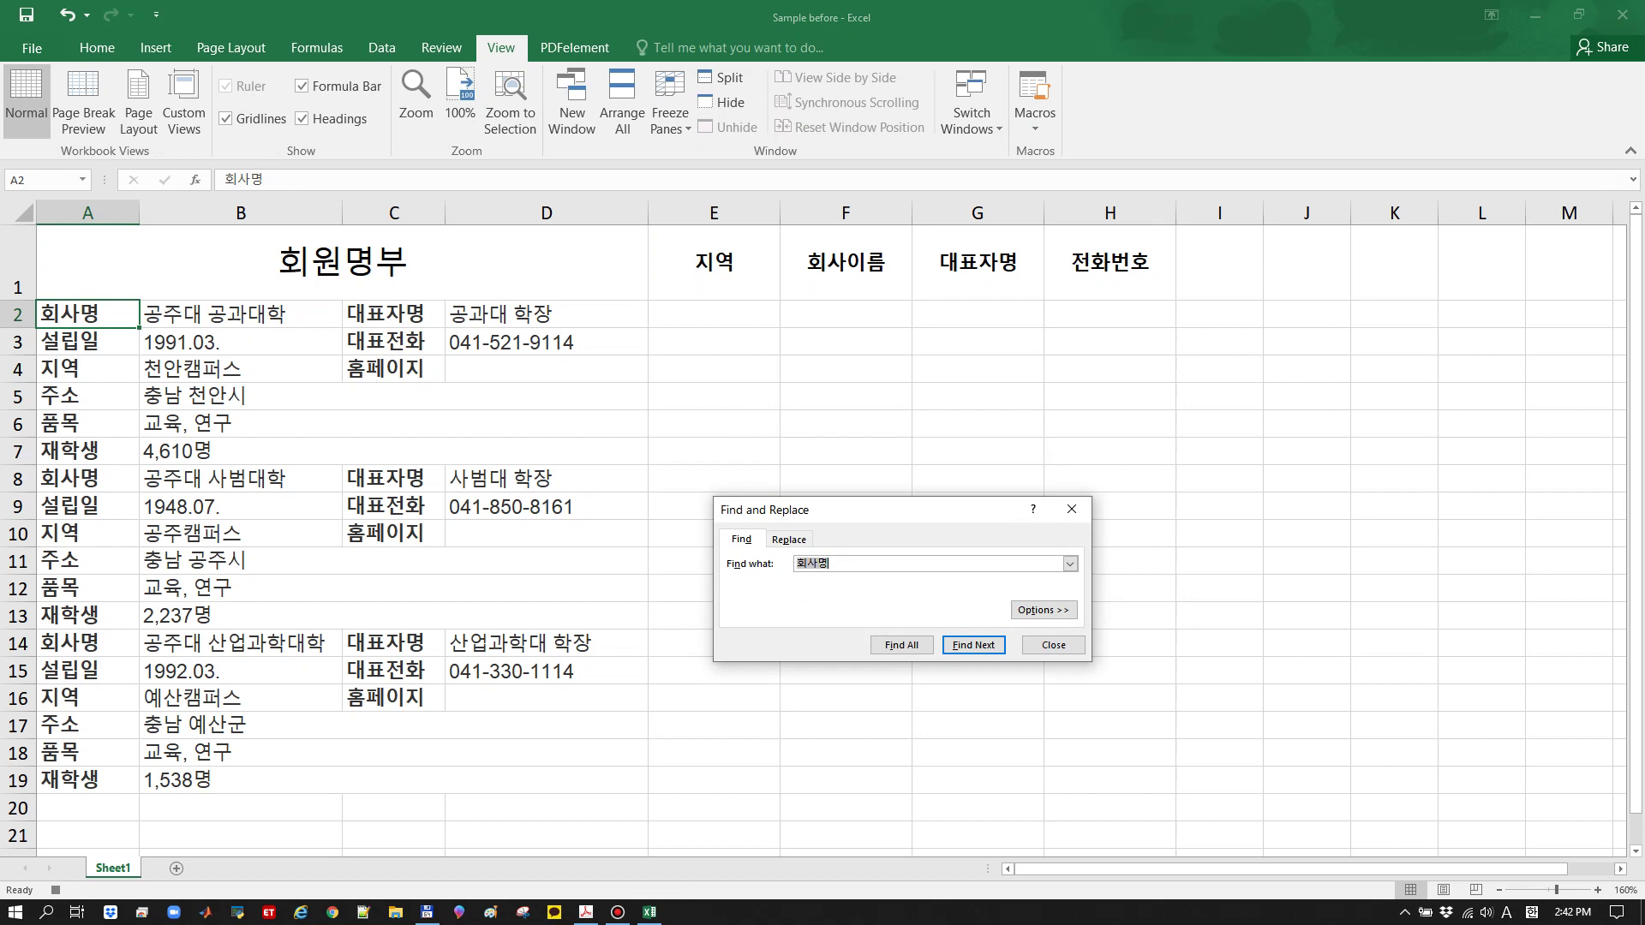
pyautogui.click(1071, 508)
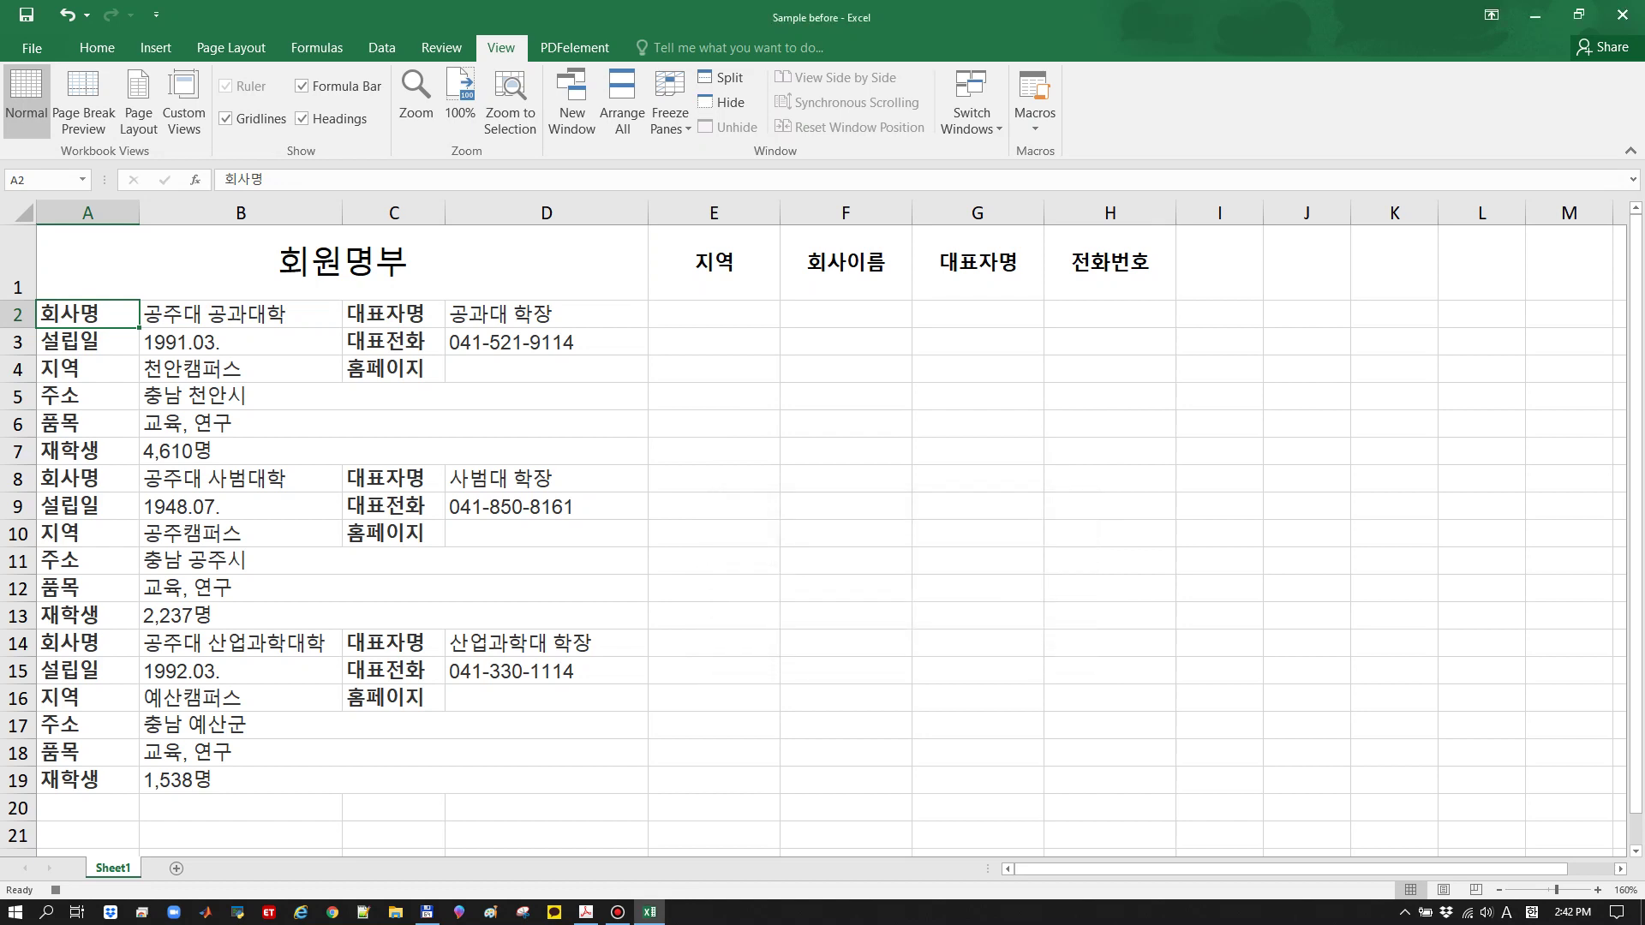
# Copy the company name from B2 into F2 under 회사이름
pyautogui.click(240, 314)
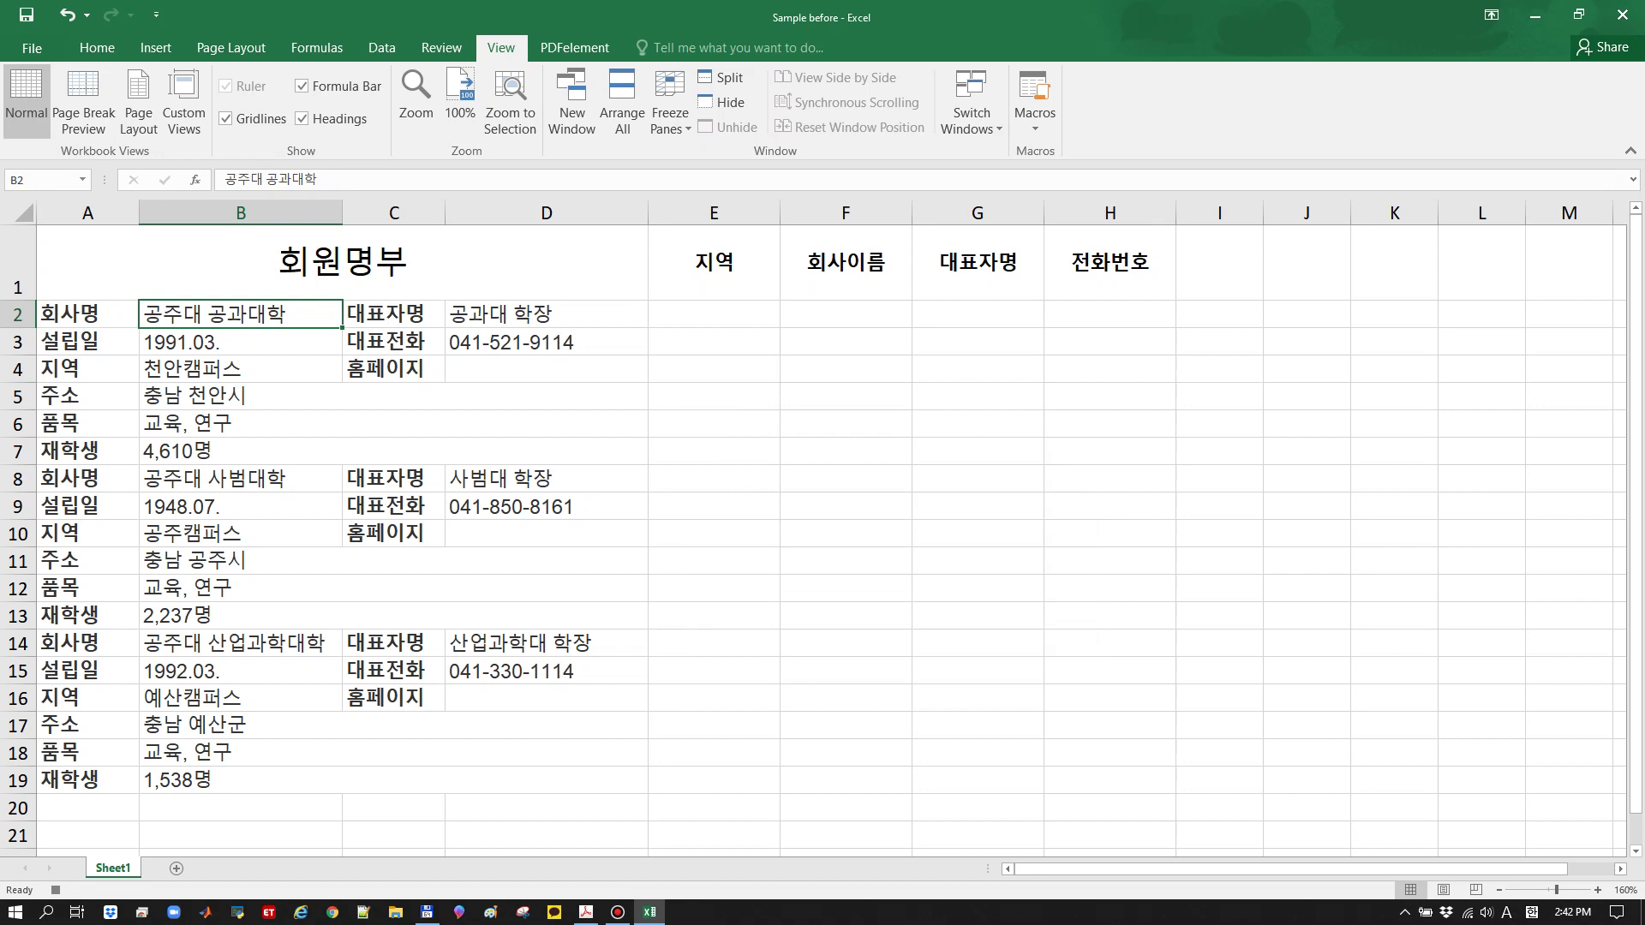
pyautogui.hotkey('ctrl', 'c')
pyautogui.press('Right')
pyautogui.press('Right')
pyautogui.press('Right')
pyautogui.press('Right')
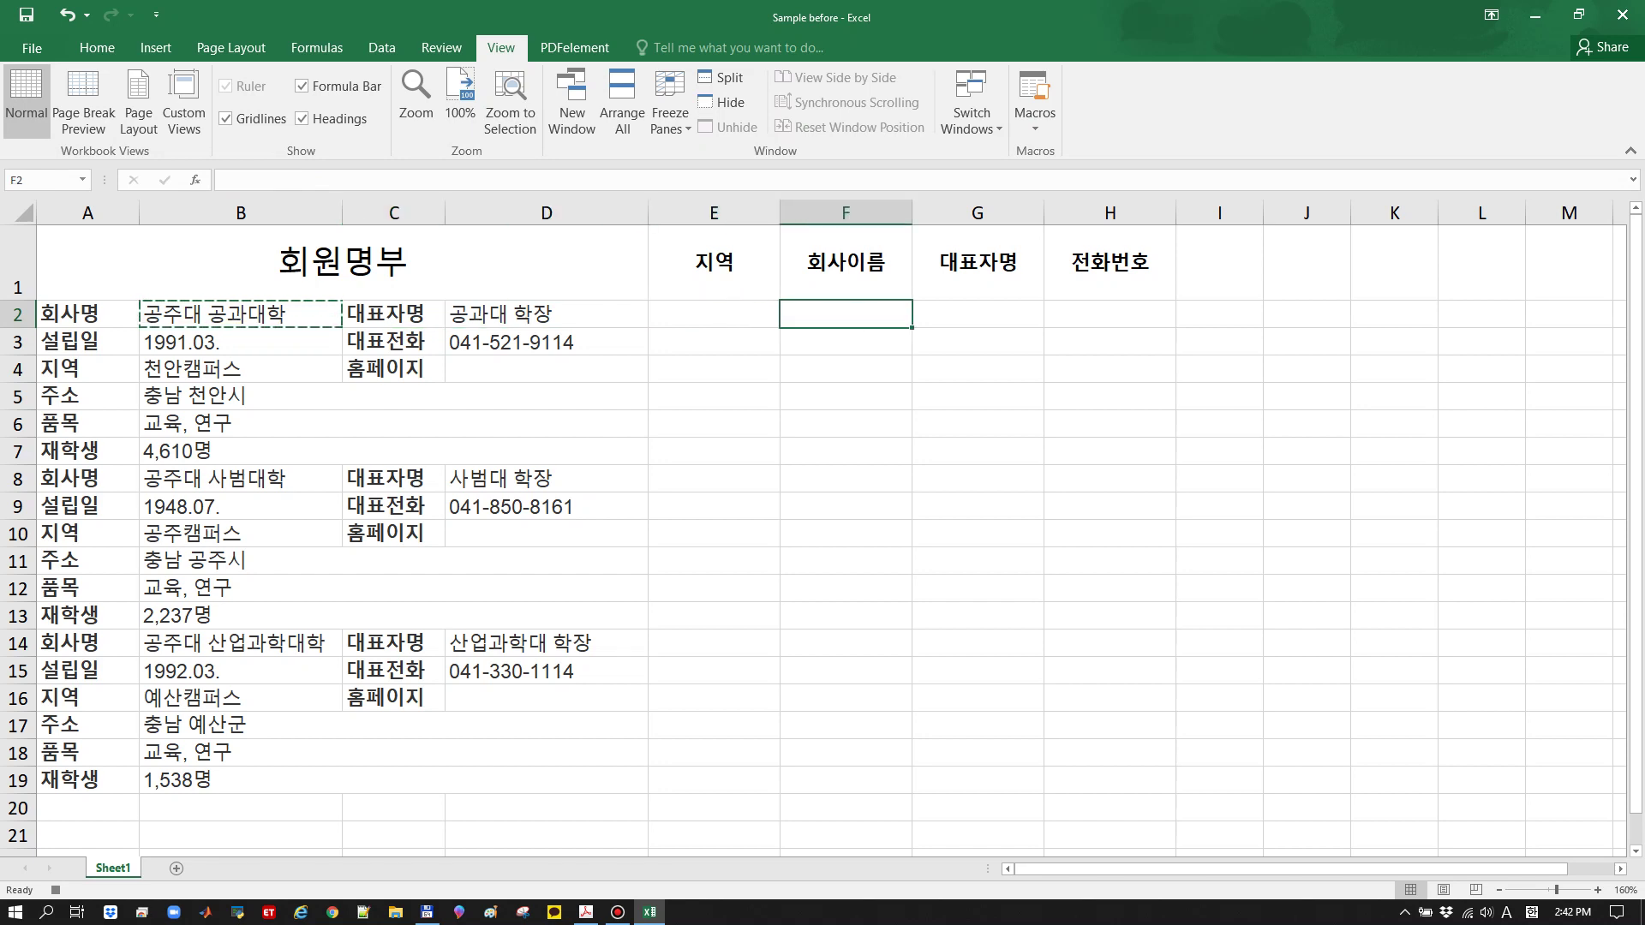
pyautogui.hotkey('ctrl', 'v')
# Copy the representative entry from D2 into G2 under 대표자명
pyautogui.press('Left')
pyautogui.press('Left')
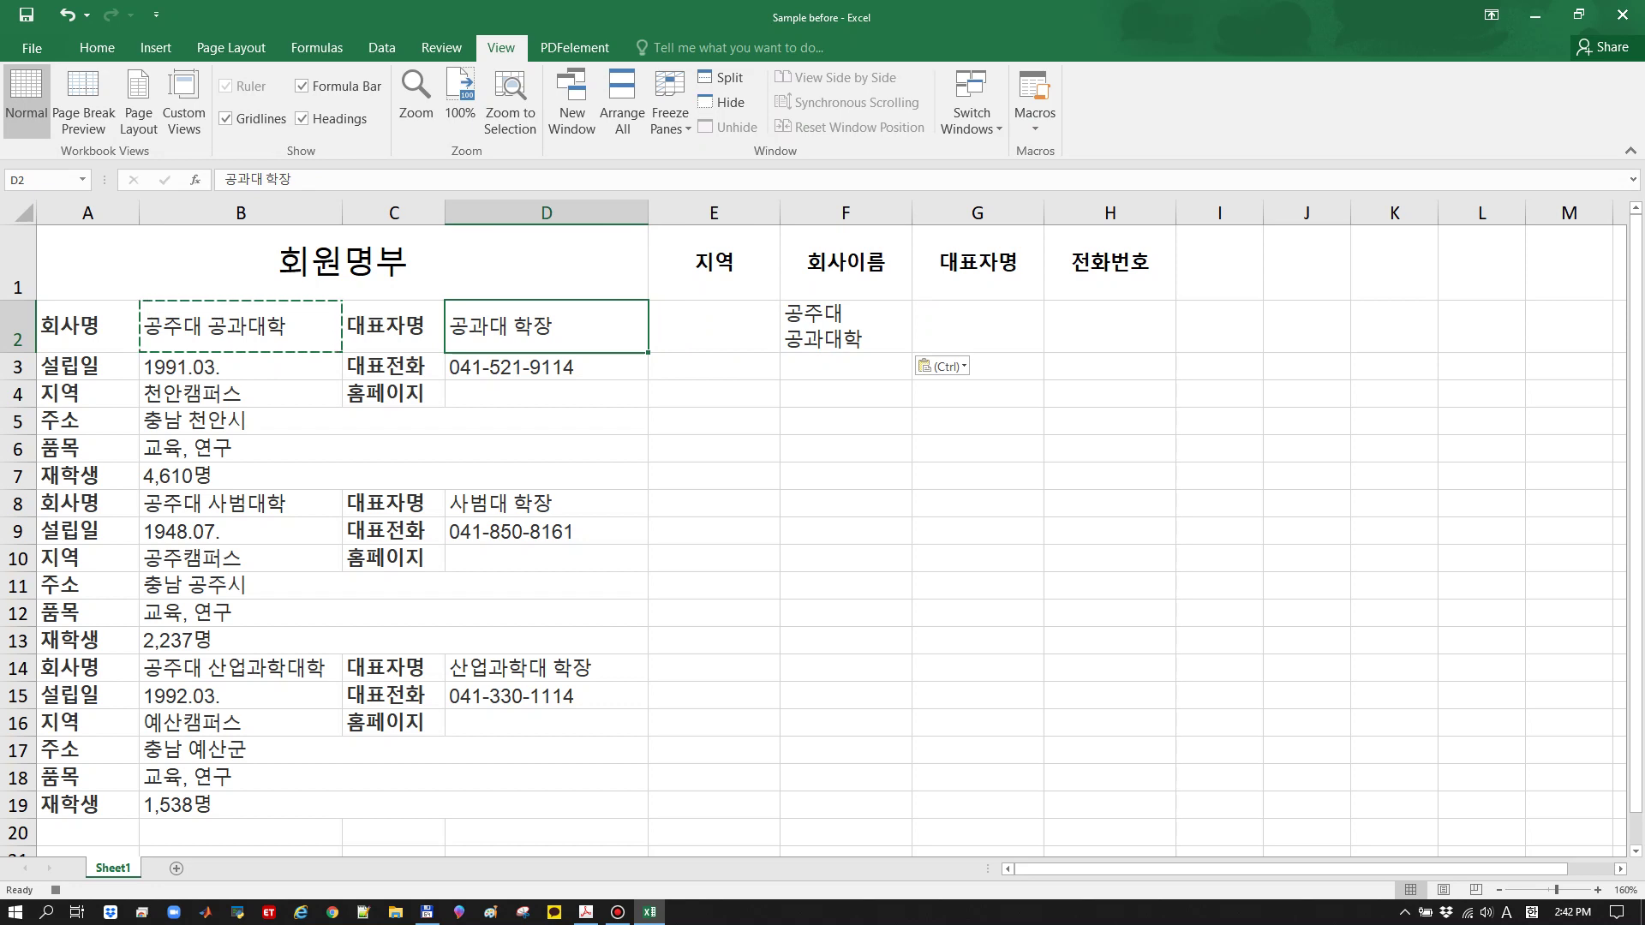
pyautogui.hotkey('ctrl', 'c')
pyautogui.press('Right')
pyautogui.press('Right')
pyautogui.press('Right')
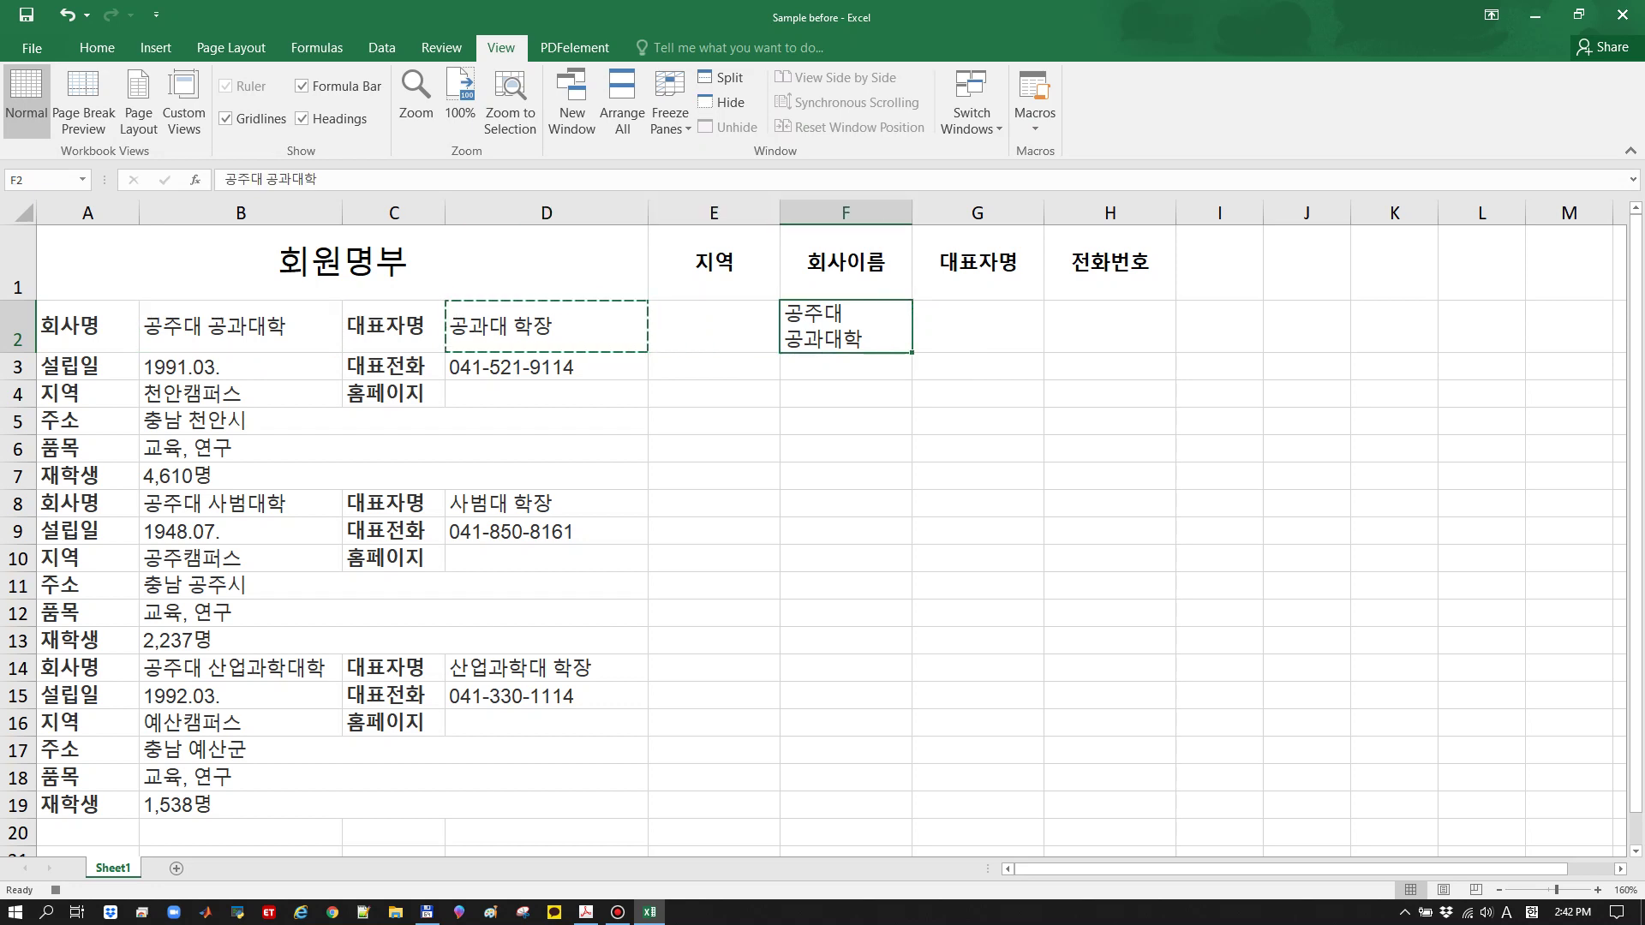
pyautogui.hotkey('ctrl', 'v')
# Copy the 대표전화 phone number from D3 into H2 under 전화번호
pyautogui.press('Left')
pyautogui.press('Left')
pyautogui.press('Left')
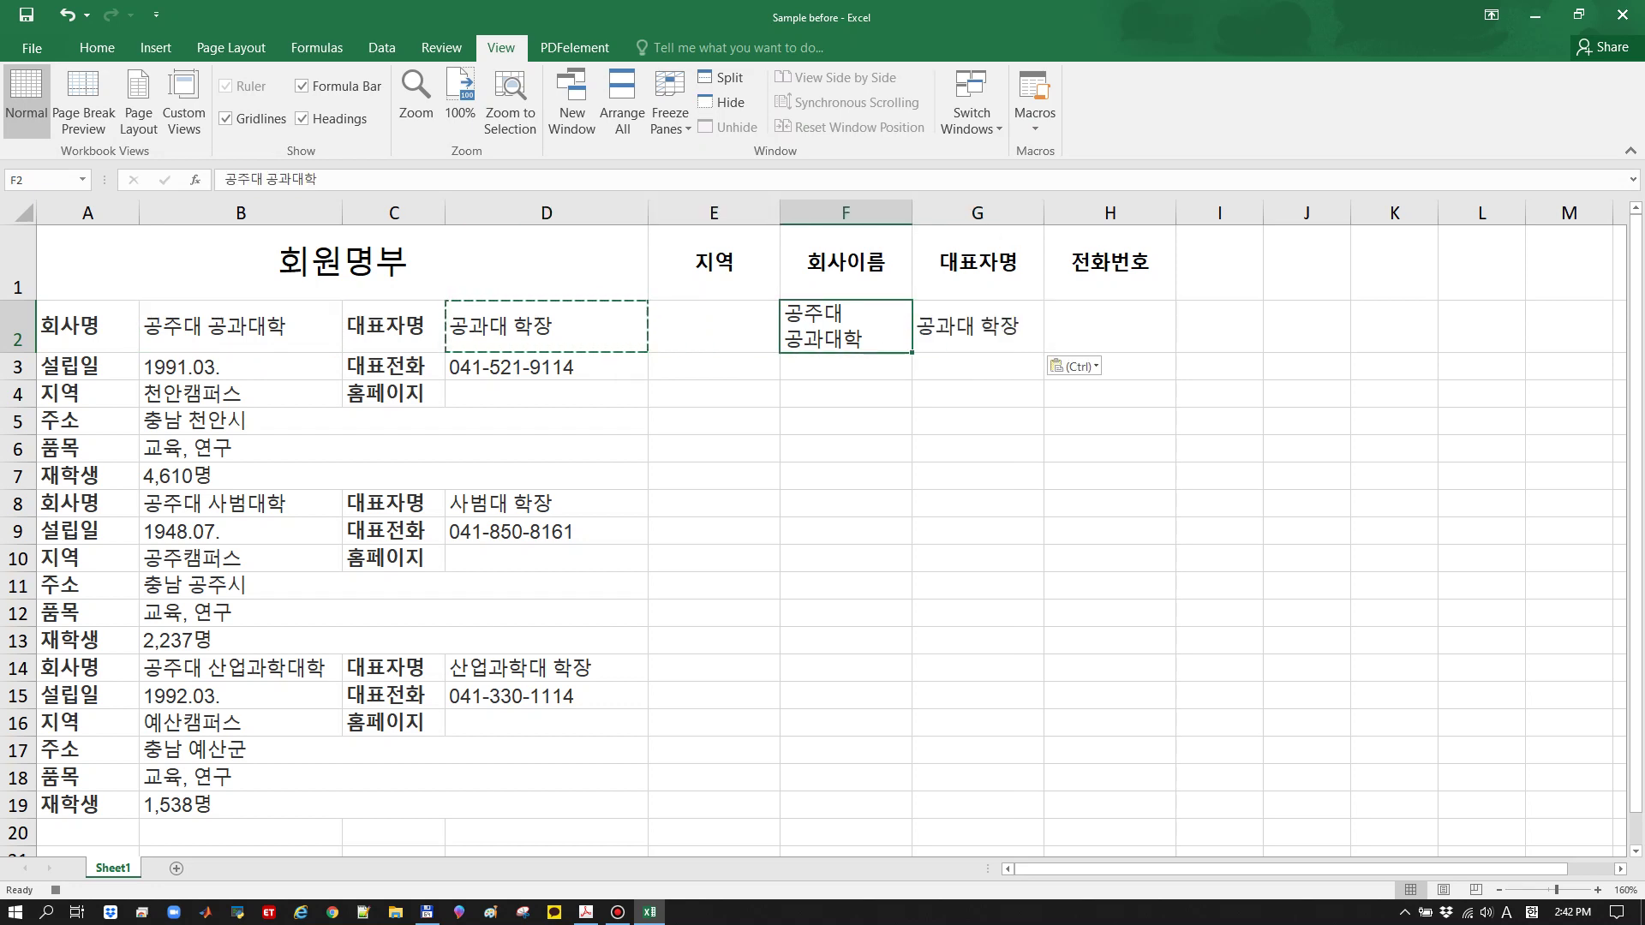
pyautogui.press('Down')
pyautogui.hotkey('ctrl', 'c')
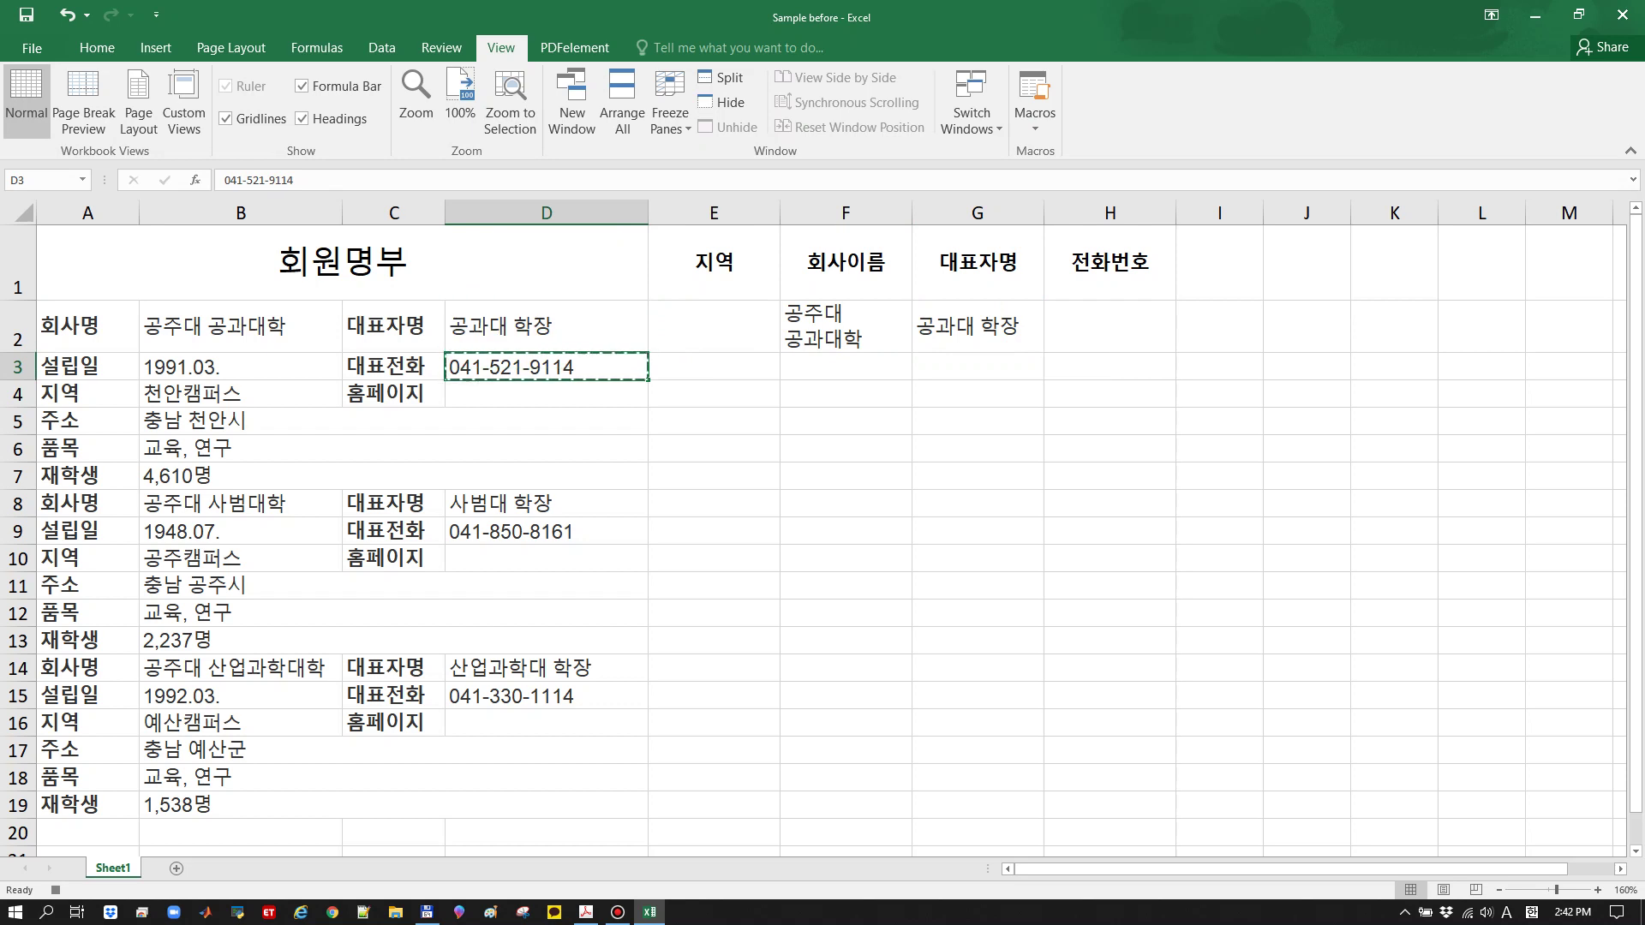
pyautogui.press('Right')
pyautogui.press('Right')
pyautogui.press('Right')
pyautogui.press('Right')
pyautogui.press('Up')
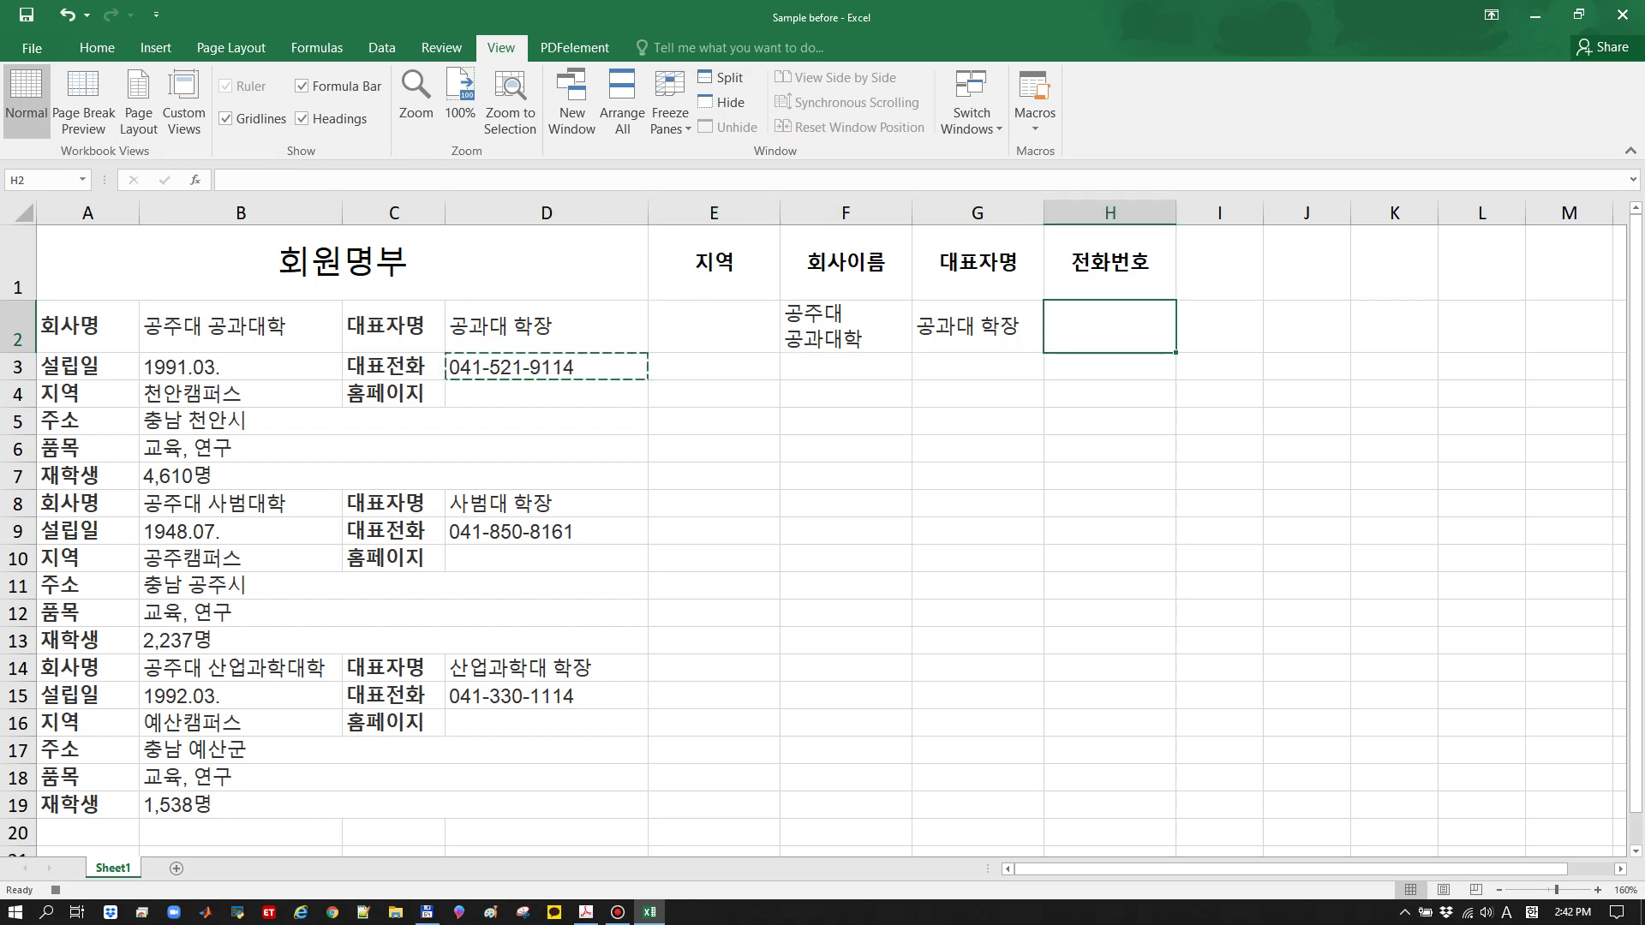
pyautogui.hotkey('ctrl', 'v')
# Copy the region 천안캠퍼스 from B4 into E2 under 지역 and stop the macro recording
pyautogui.press('Left')
pyautogui.press('Left')
pyautogui.press('Left')
pyautogui.press('Left')
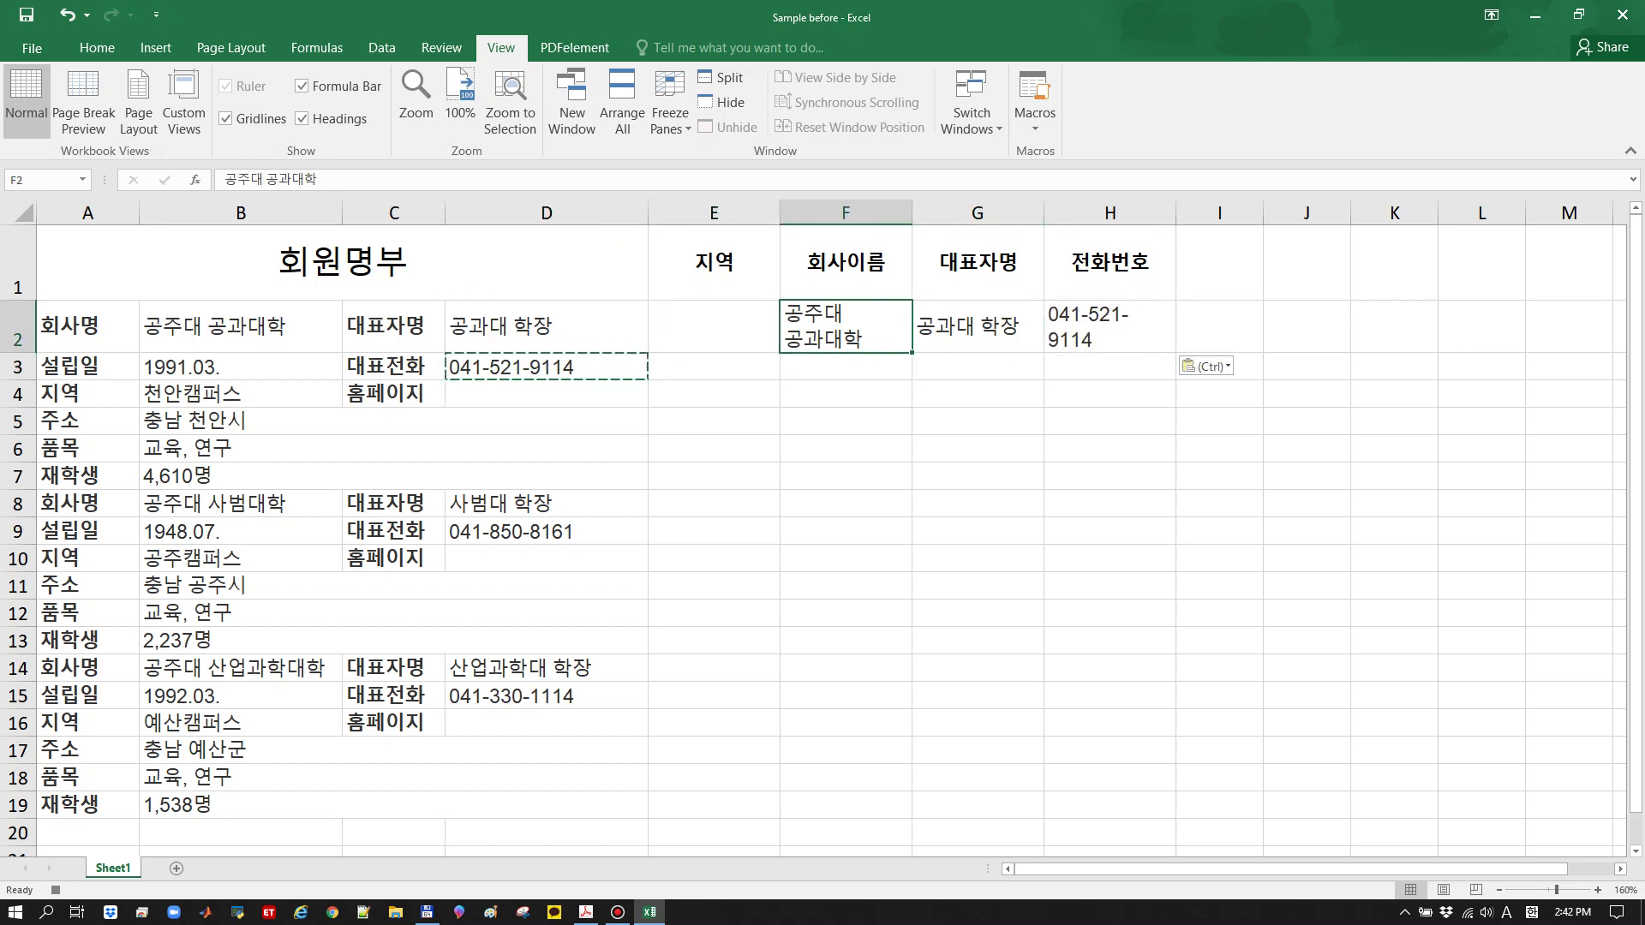
pyautogui.press('Left')
pyautogui.press('Left')
pyautogui.press('Down')
pyautogui.press('Down')
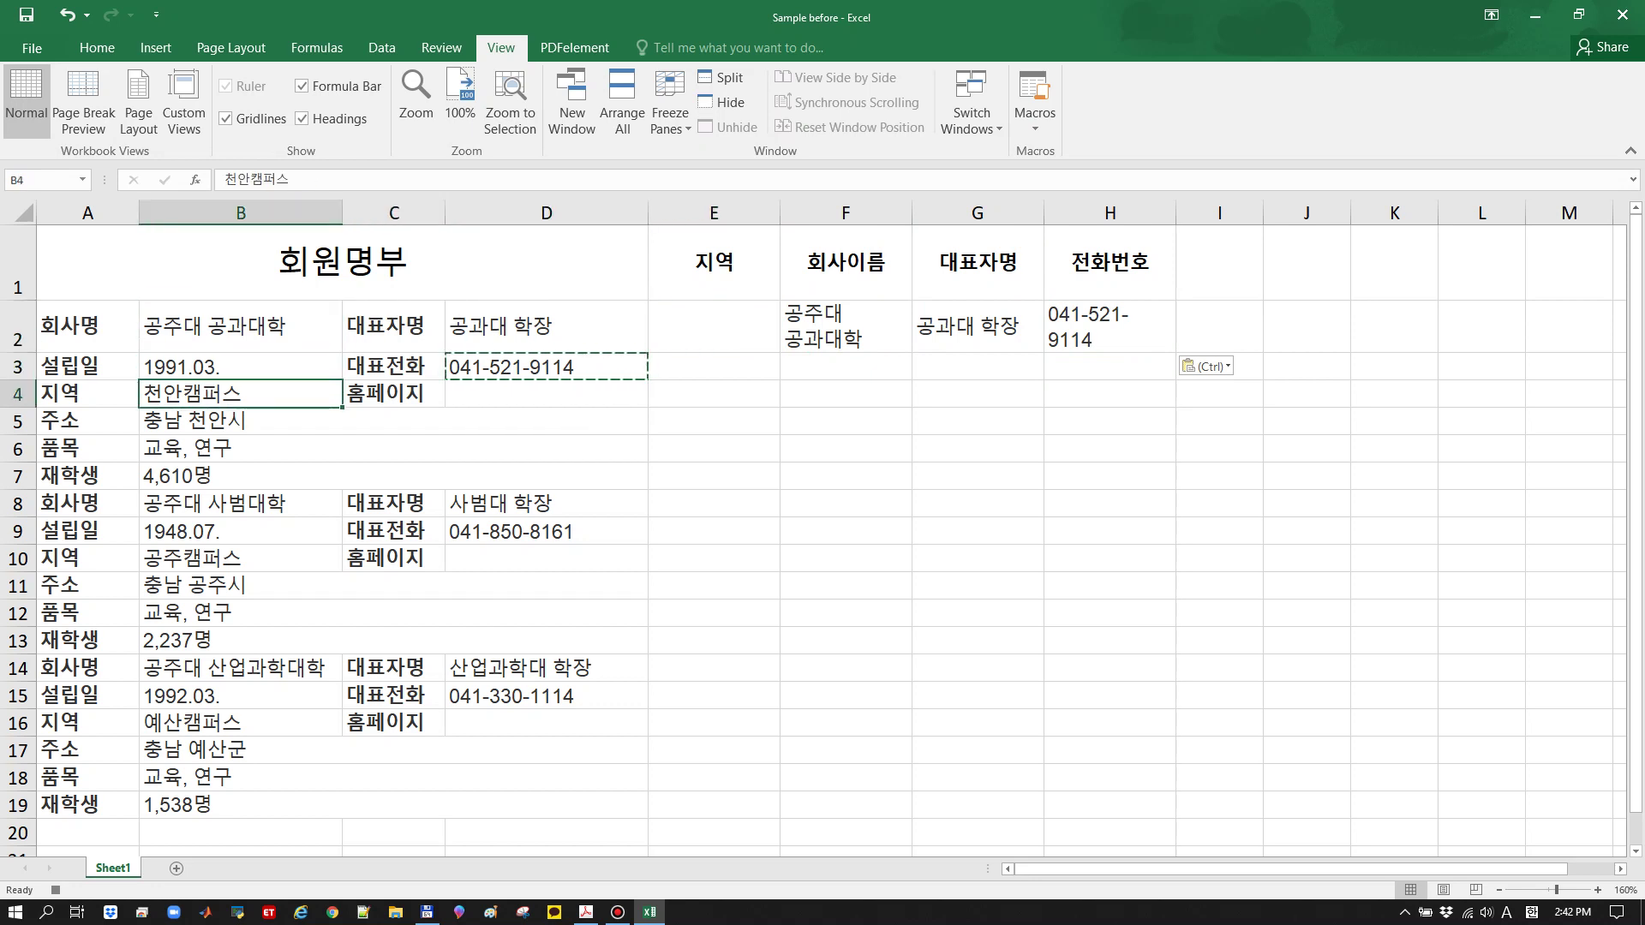
pyautogui.hotkey('ctrl', 'c')
pyautogui.press('Right')
pyautogui.press('Right')
pyautogui.press('Right')
pyautogui.press('Up')
pyautogui.press('Up')
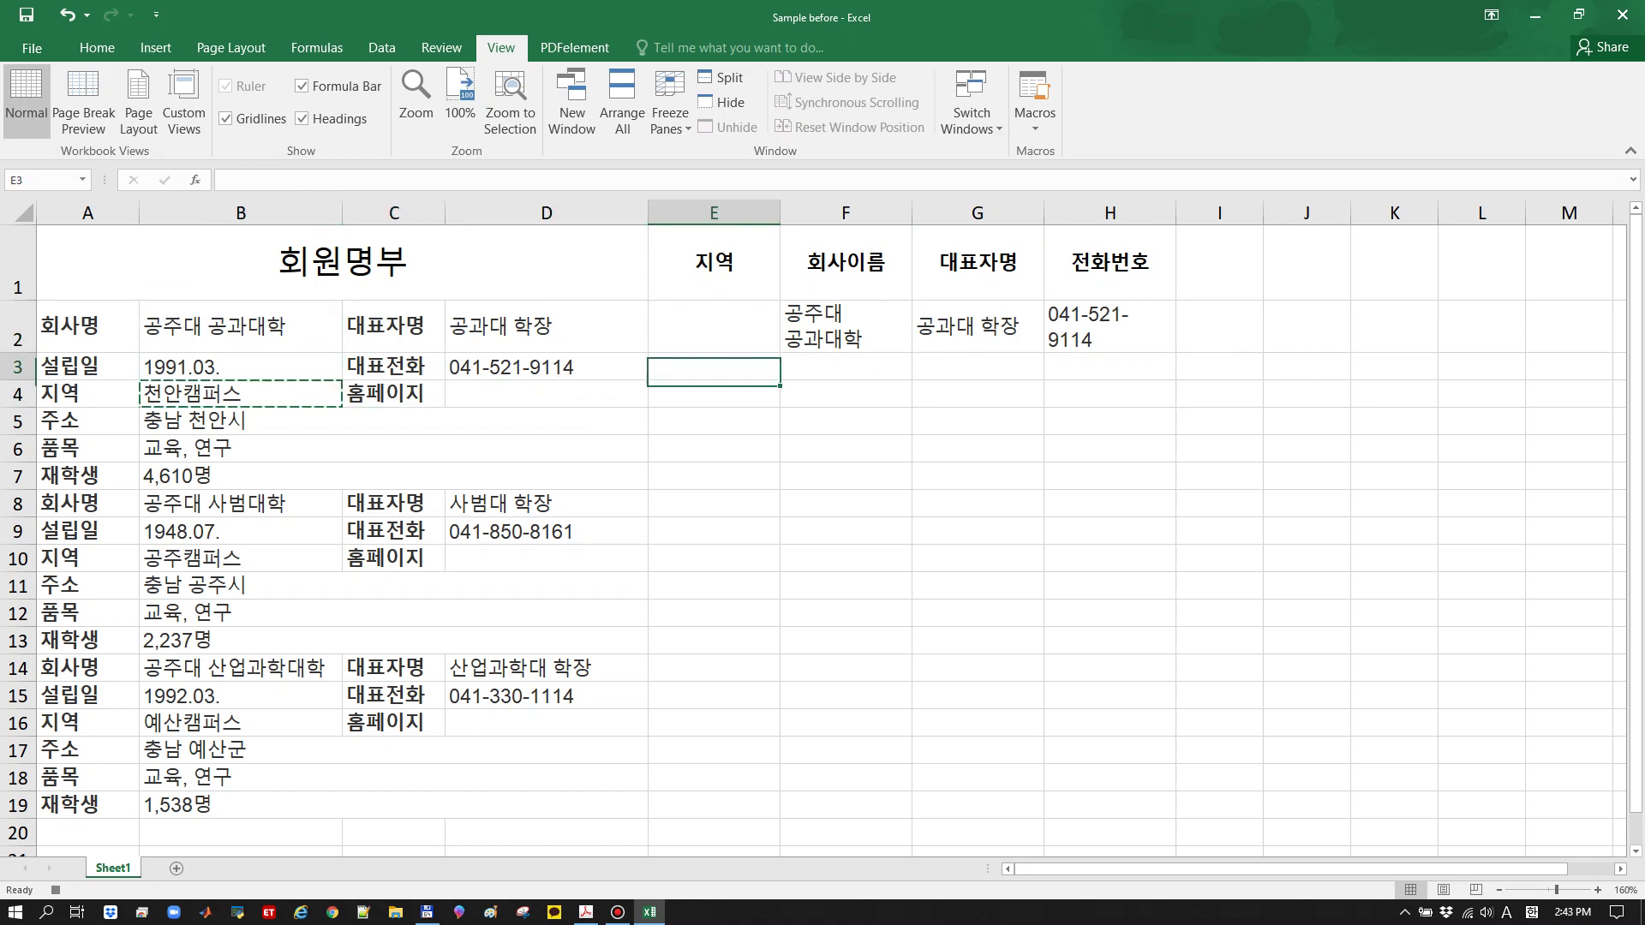
pyautogui.hotkey('ctrl', 'v')
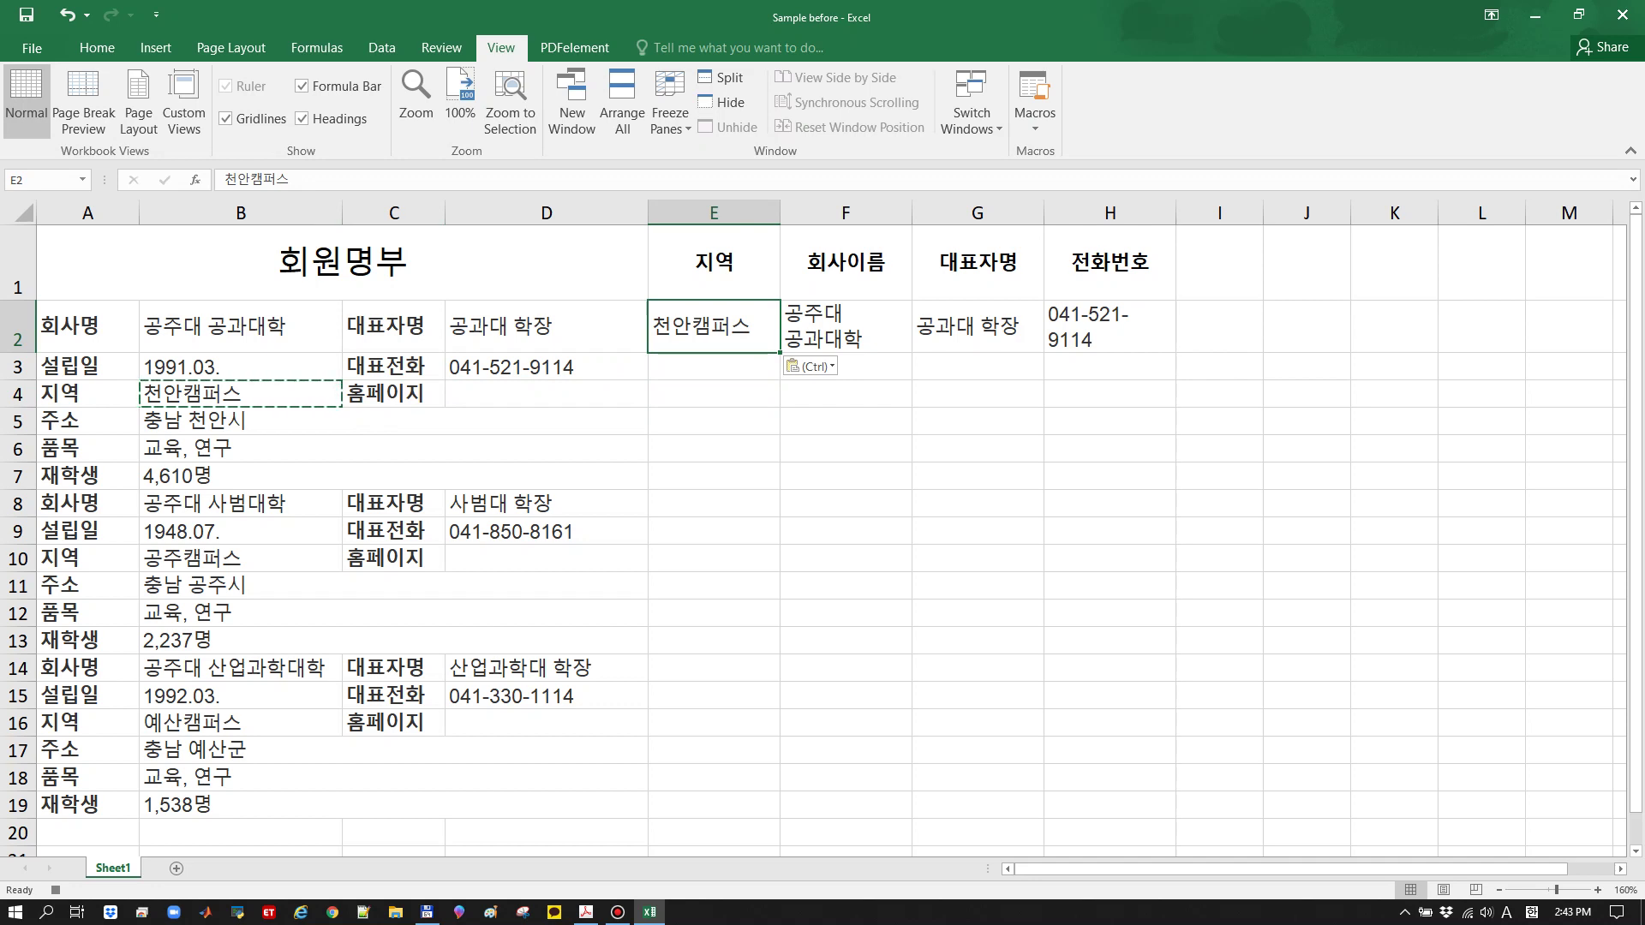
pyautogui.click(1034, 120)
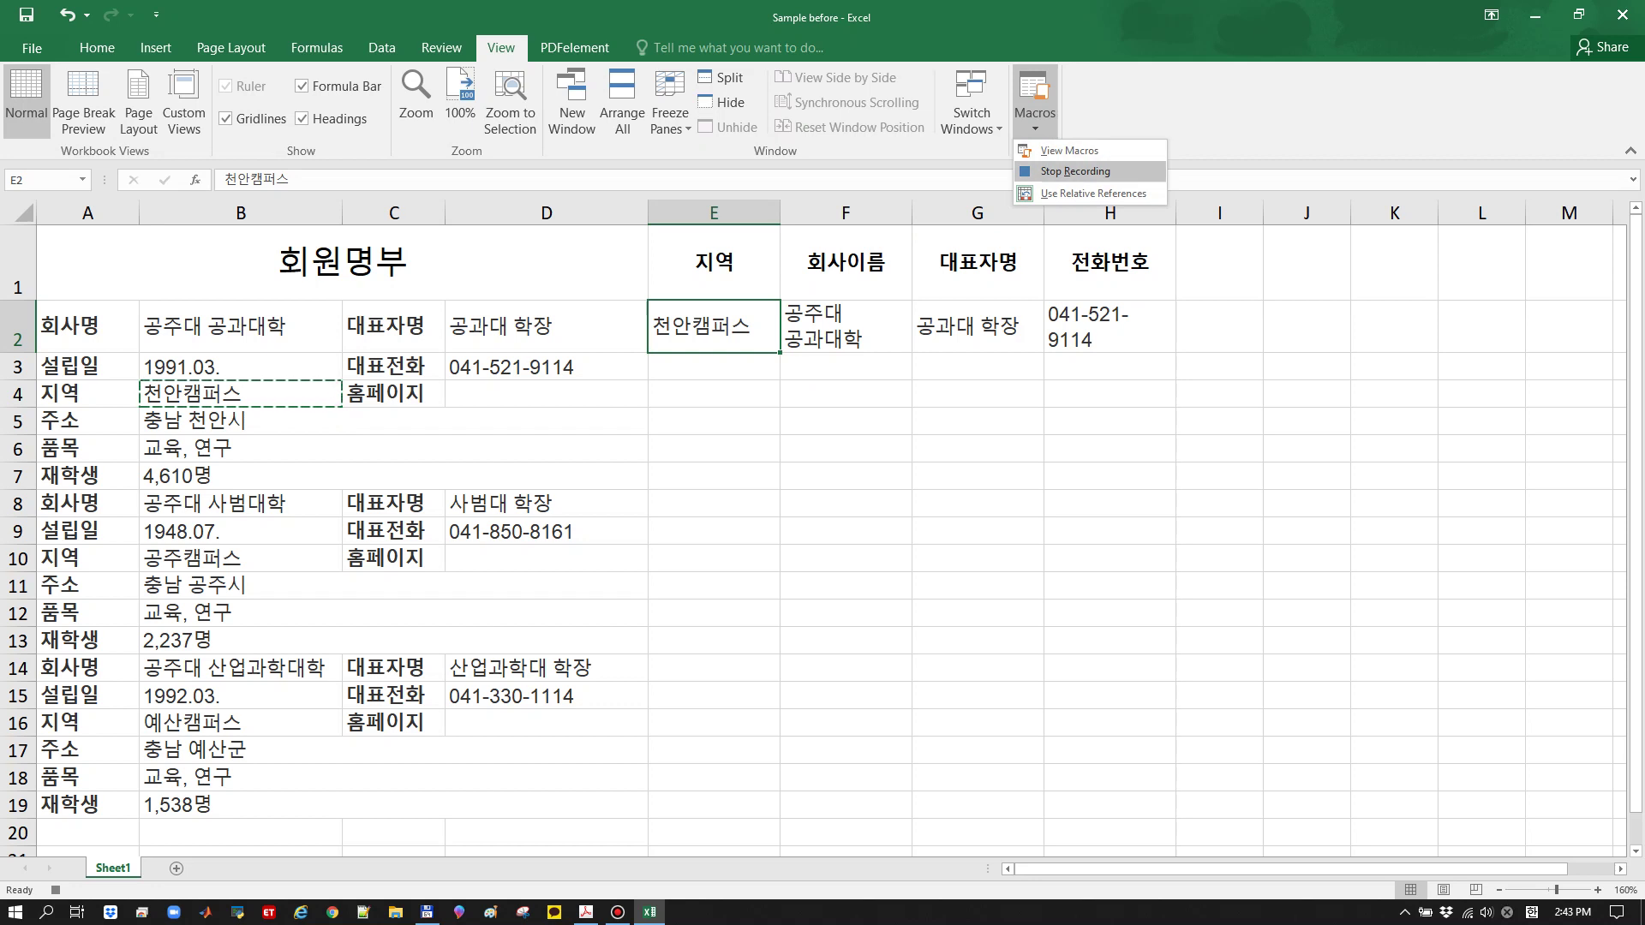
pyautogui.click(1075, 172)
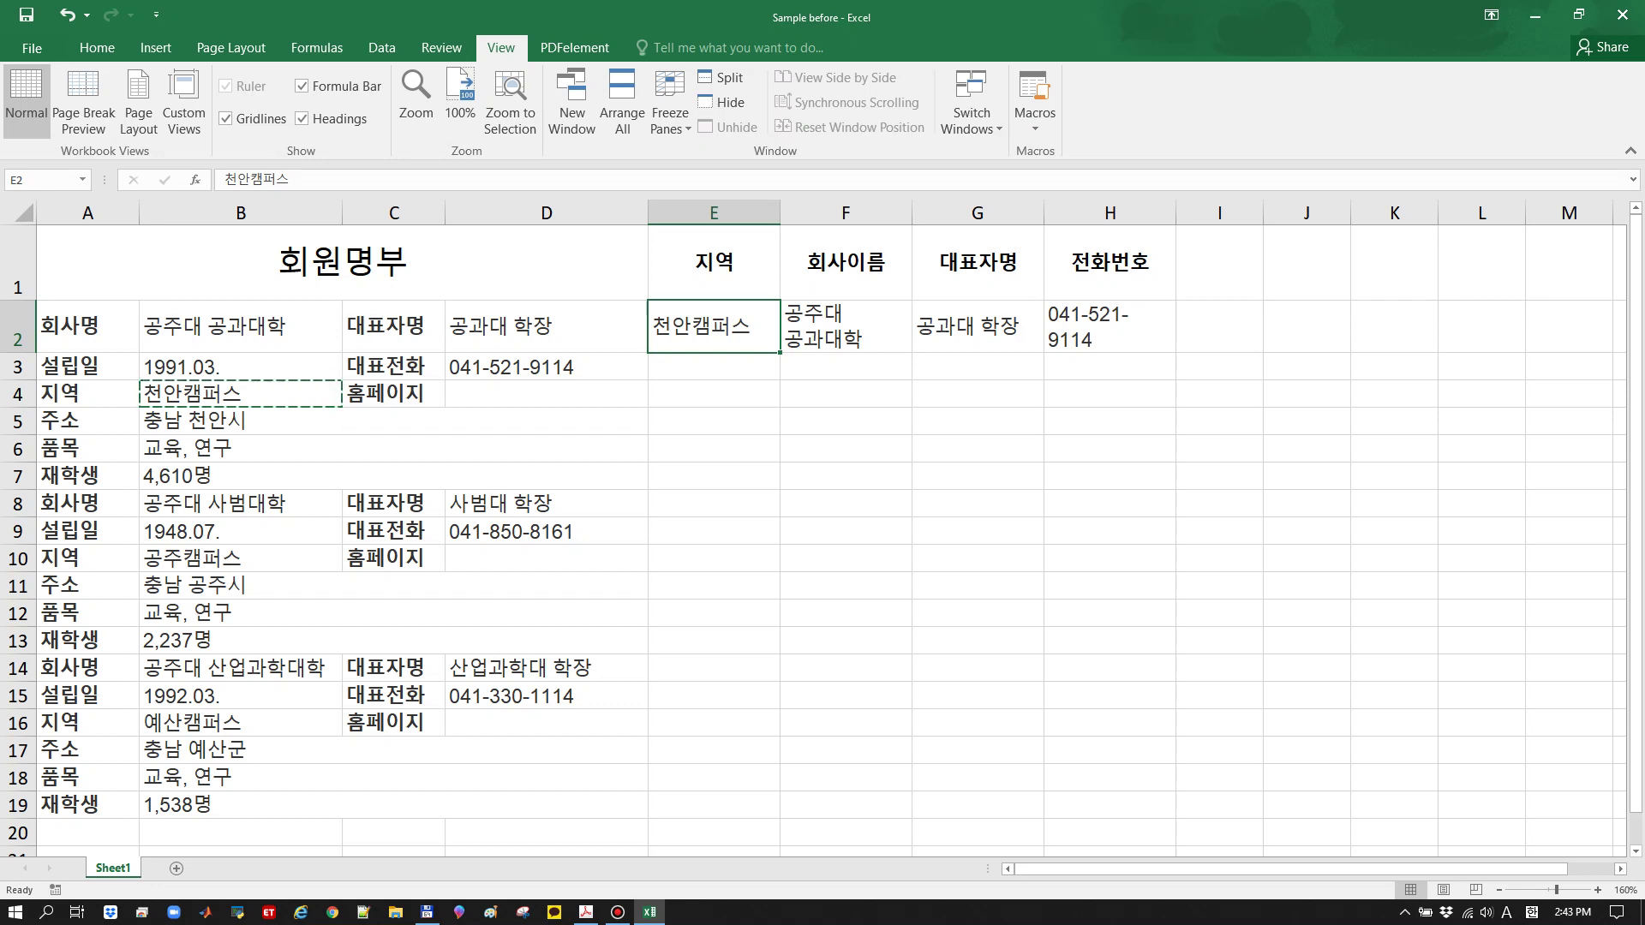
# Return to the PDF and, in section 7.6 on page 11, circle 기록 중지(Record Macros) in red and underline 위에 있죵
pyautogui.click(586, 912)
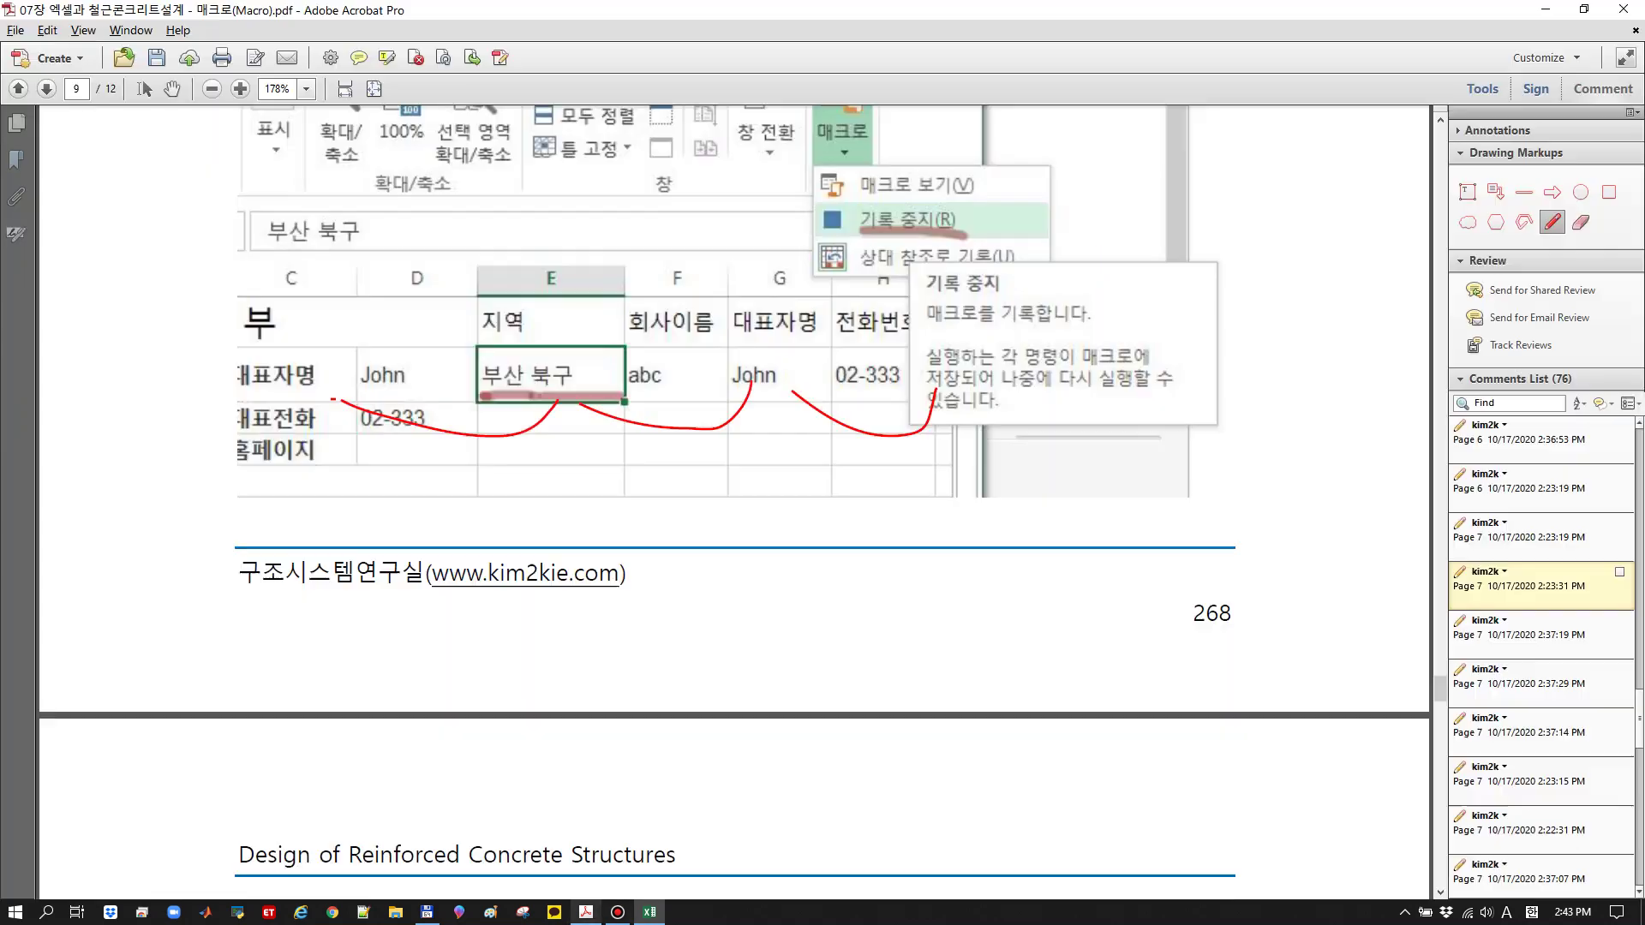
pyautogui.scroll(-2, 733, 492)
pyautogui.scroll(-12, 733, 493)
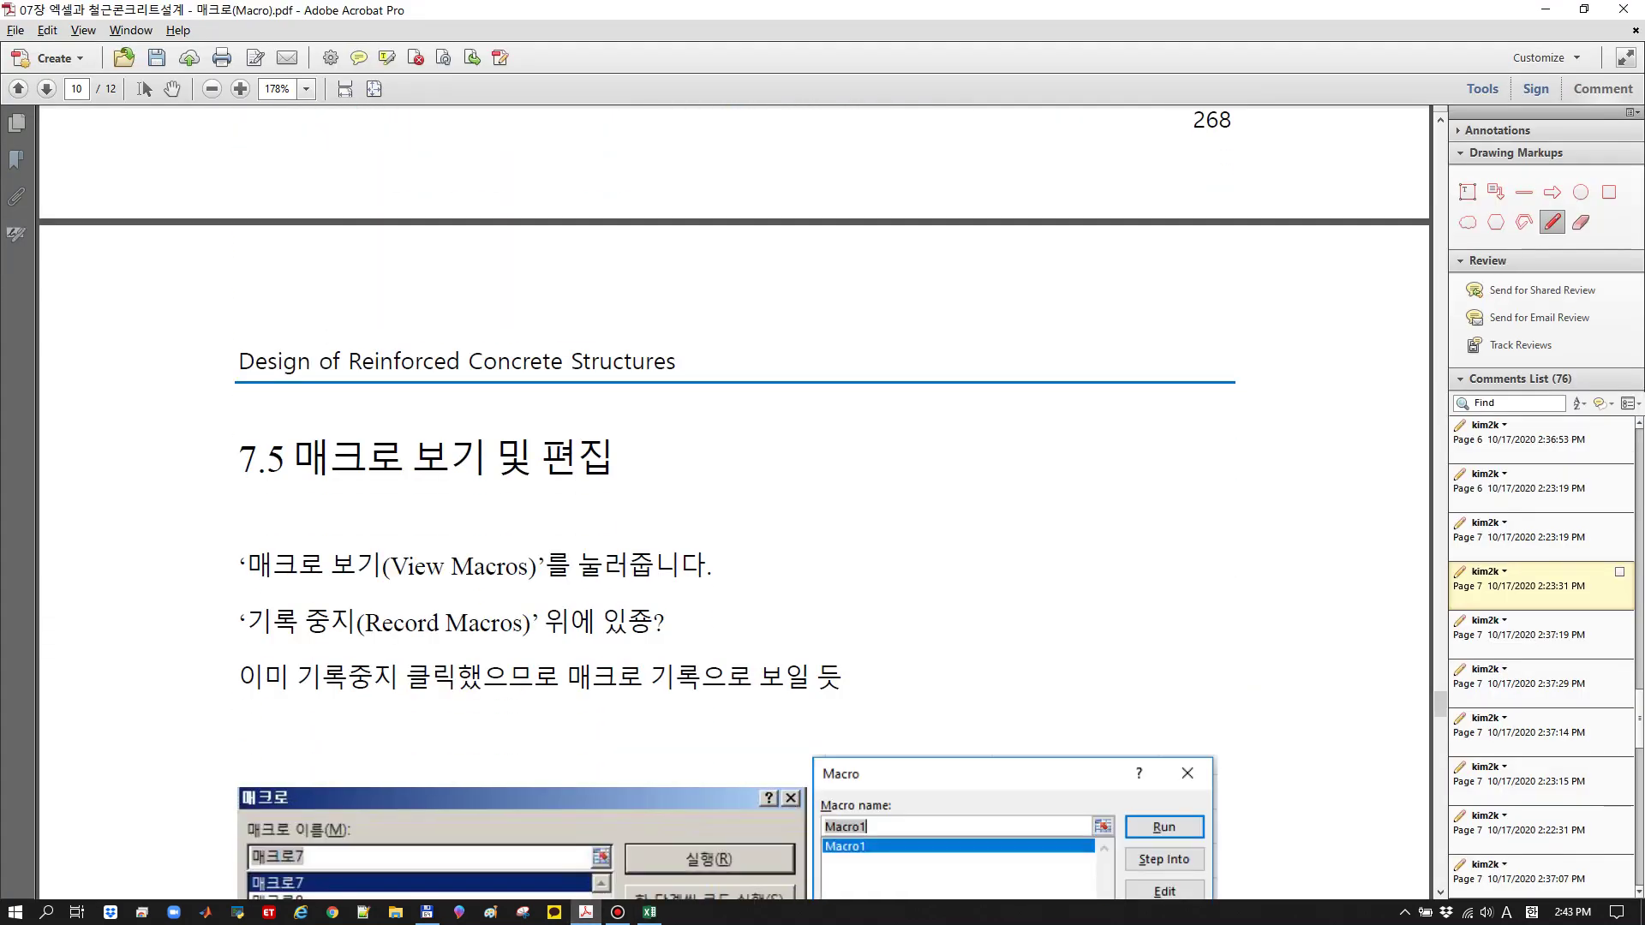
pyautogui.scroll(-10, 733, 492)
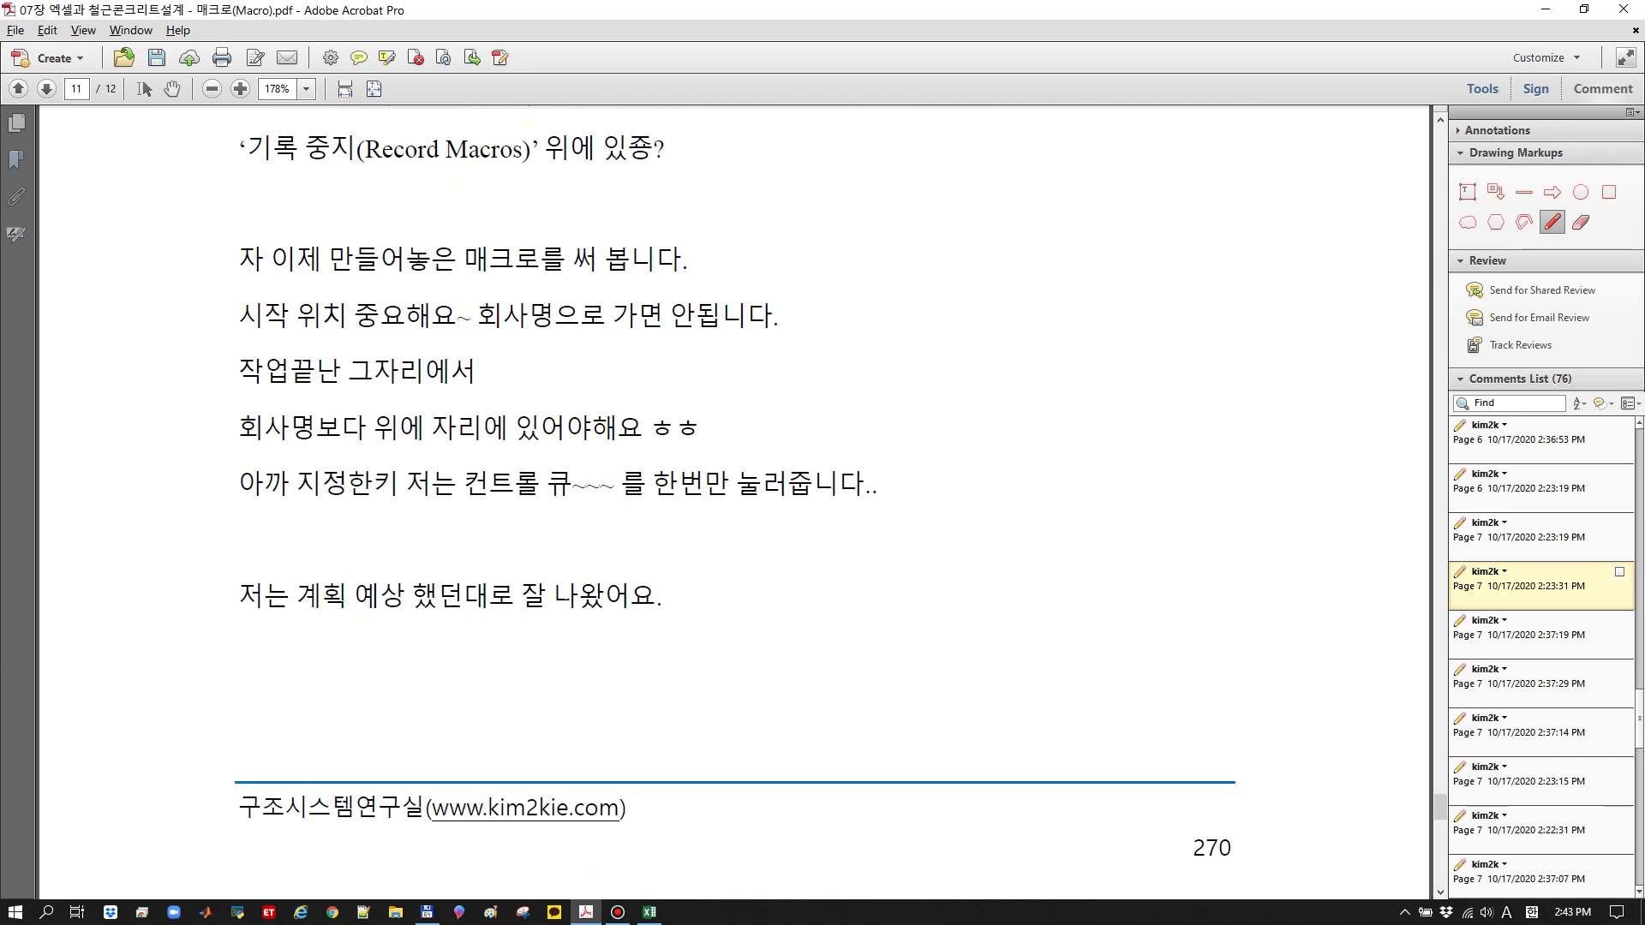
pyautogui.scroll(-3, 733, 492)
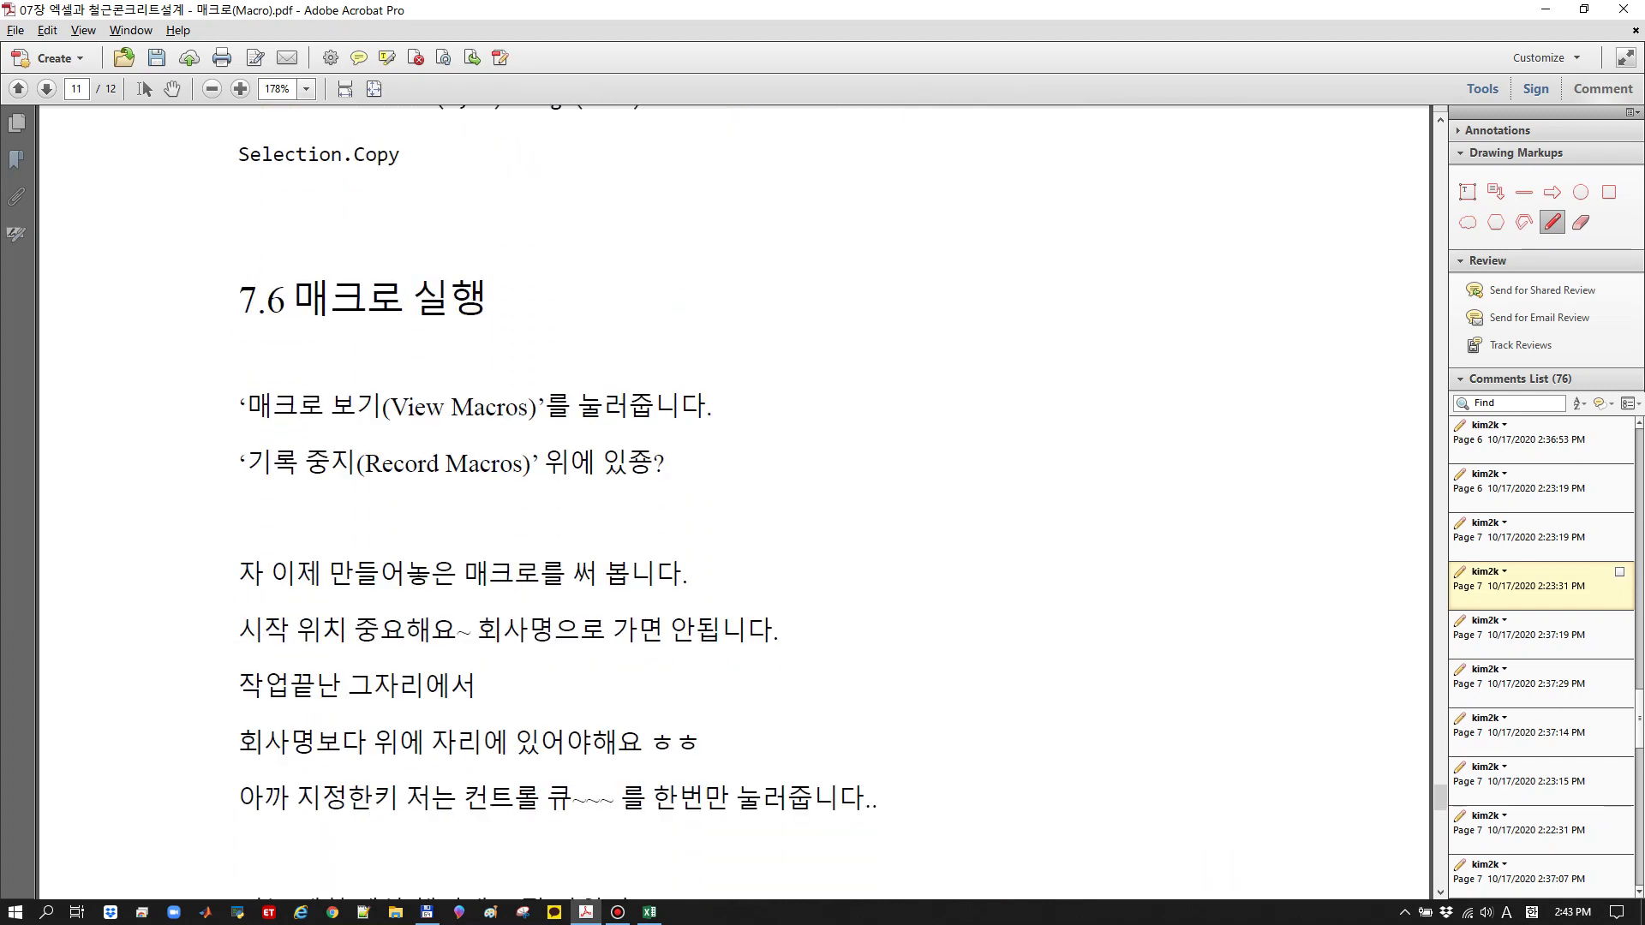
pyautogui.moveTo(657, 481)
pyautogui.mouseDown()
pyautogui.moveTo(233, 484)
pyautogui.moveTo(488, 538)
pyautogui.mouseUp()
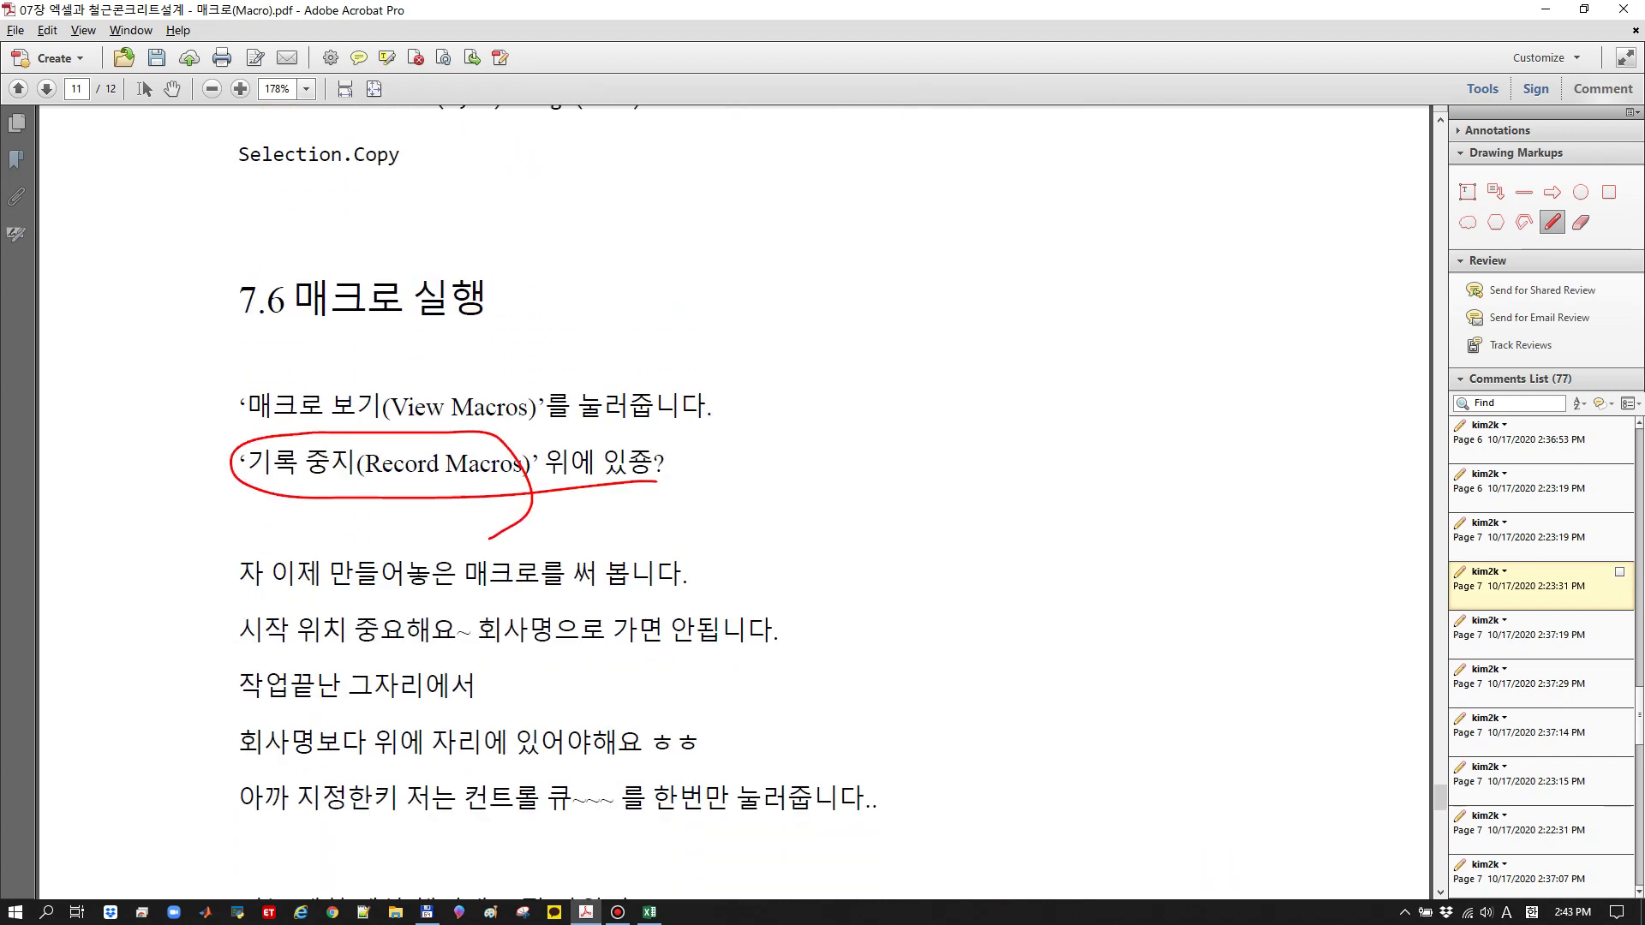
# In the PDF's section 7.6, circle 컨트롤 큐 in red and underline 를 한번만 on the same line
pyautogui.scroll(-1, 489, 538)
pyautogui.scroll(-2, 733, 492)
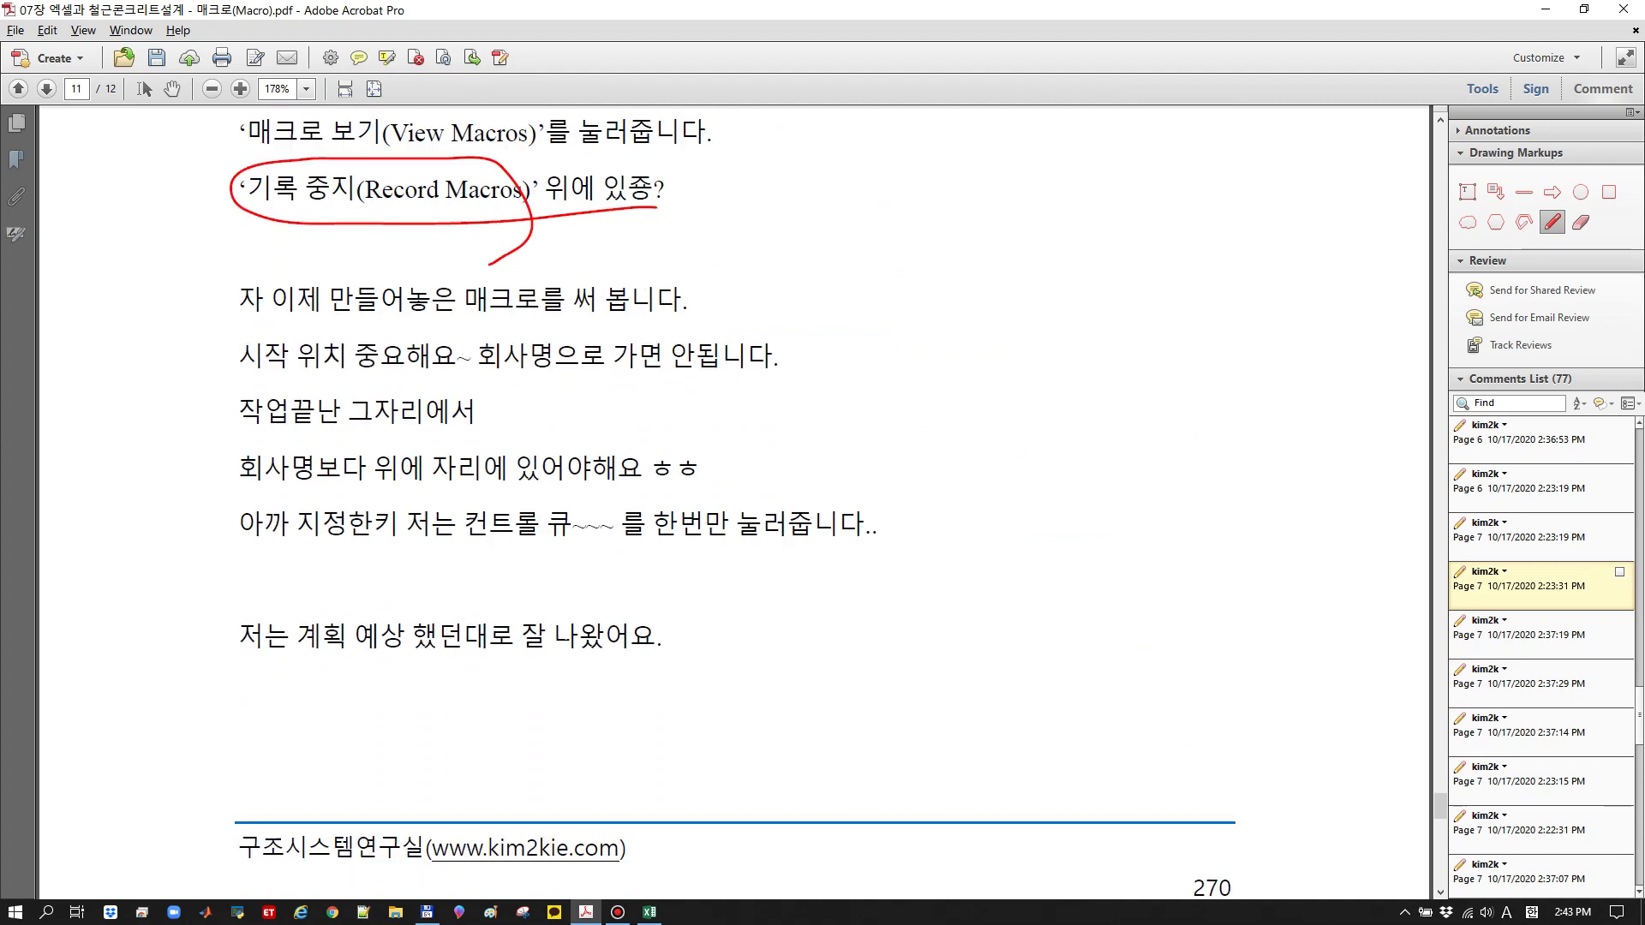
pyautogui.moveTo(589, 538)
pyautogui.mouseDown()
pyautogui.moveTo(615, 486)
pyautogui.moveTo(570, 516)
pyautogui.moveTo(700, 563)
pyautogui.mouseUp()
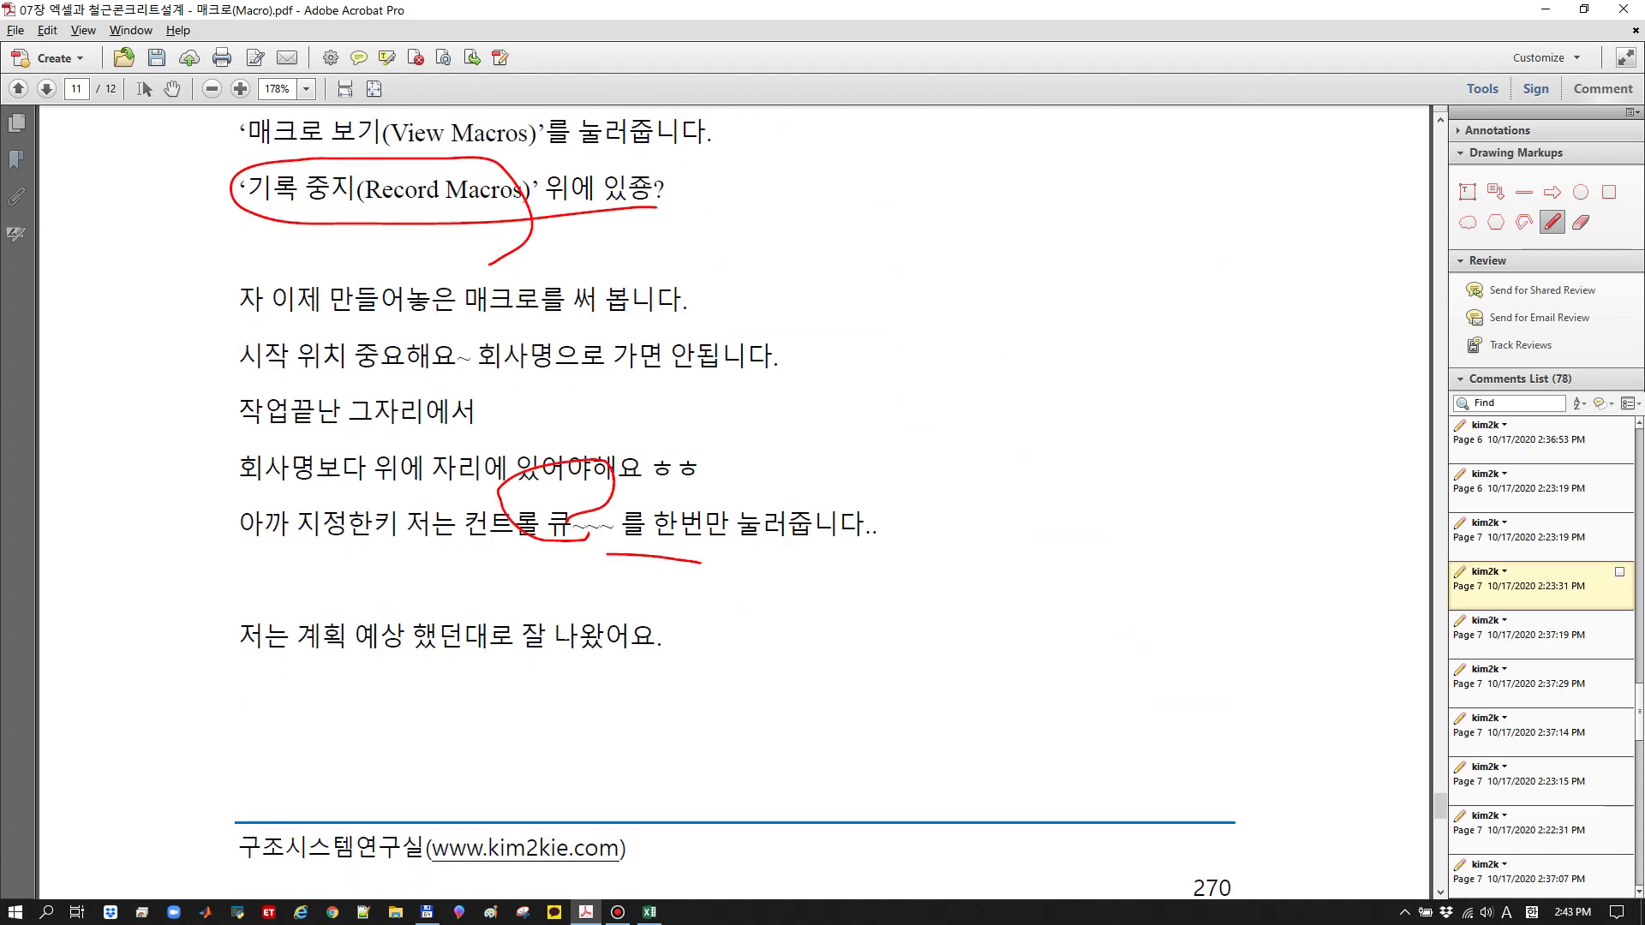
# Switch to the Excel workbook and run the recorded macro for the 공주대 사범대학 and 공주대 산업과학대학 records
pyautogui.scroll(-1, 700, 563)
pyautogui.scroll(-5, 733, 501)
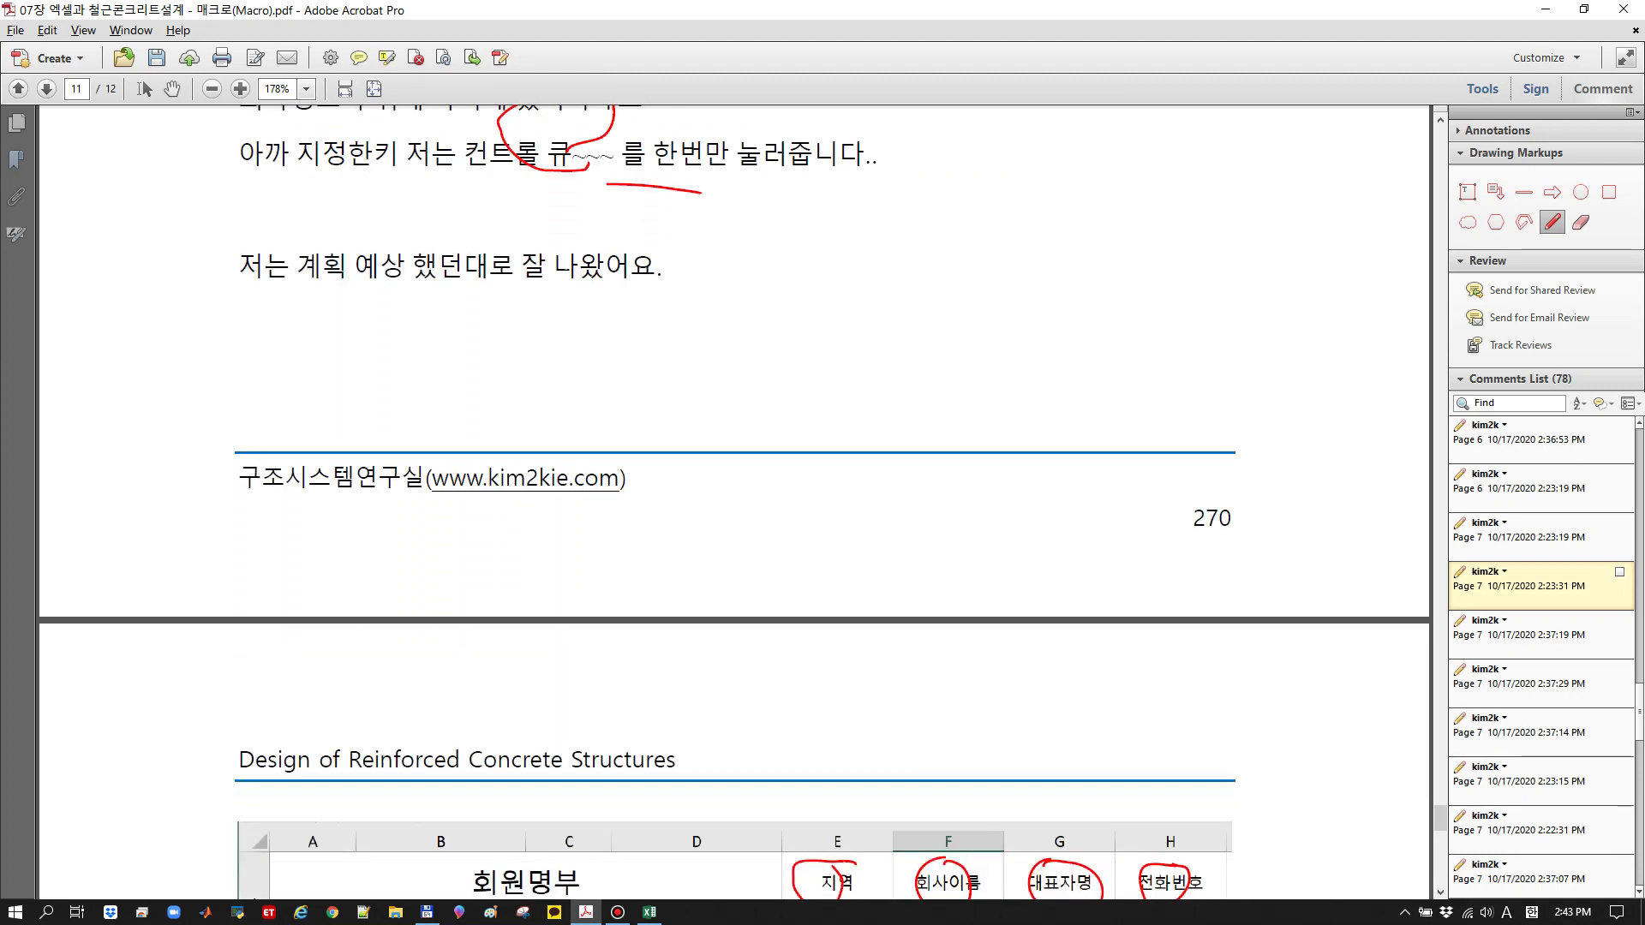
pyautogui.scroll(-5, 734, 502)
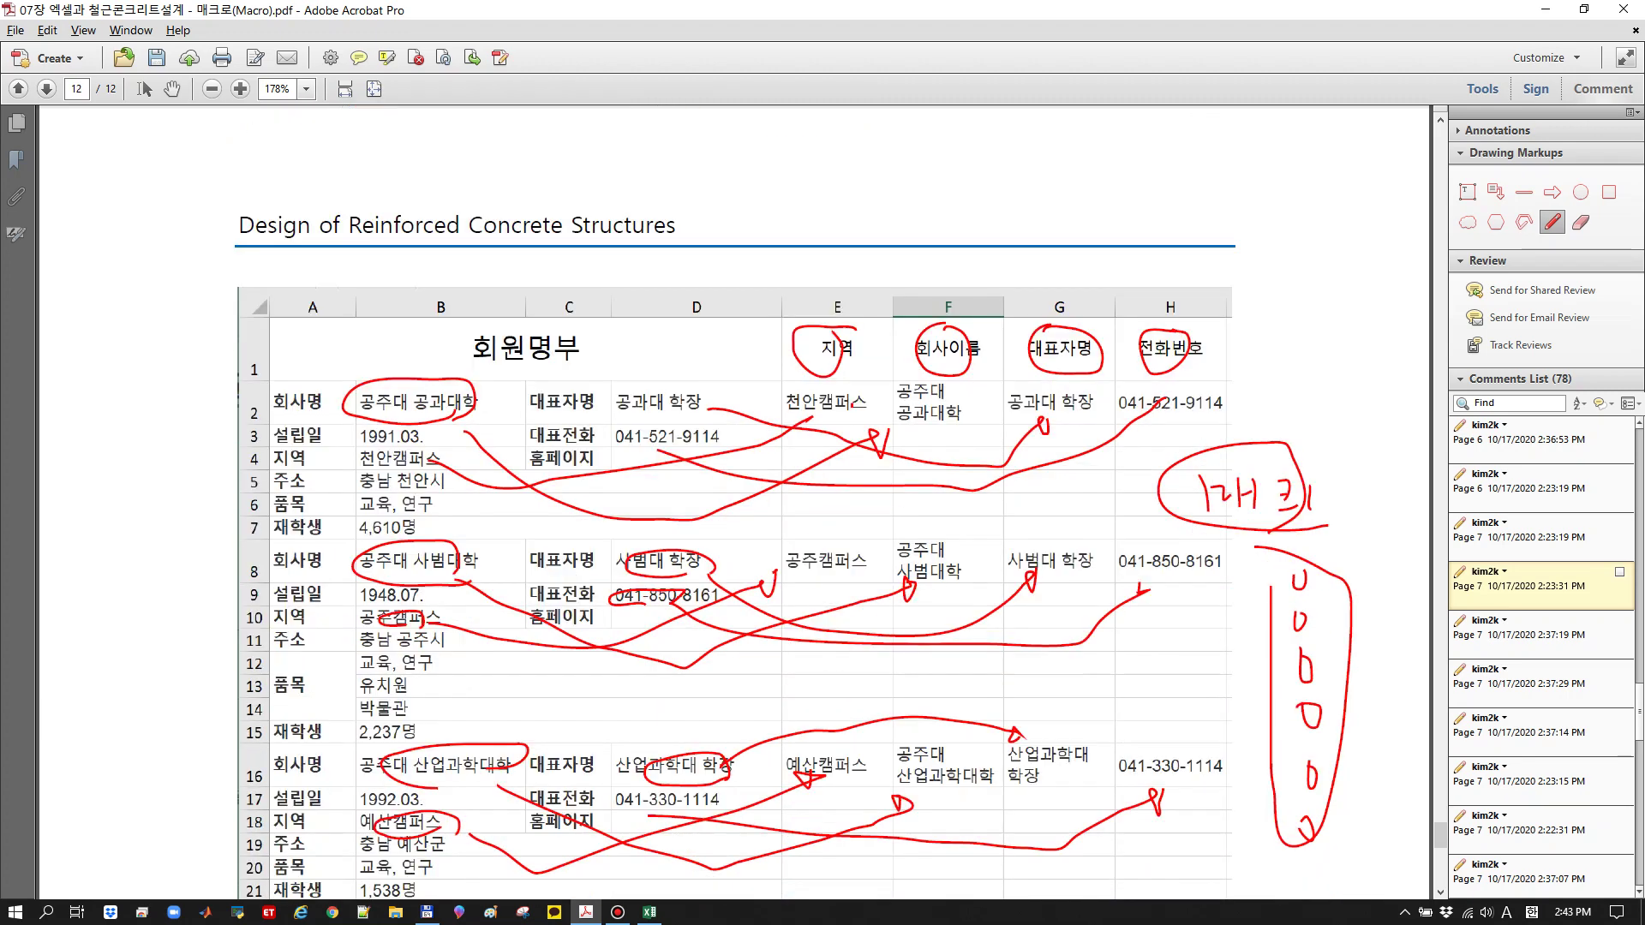
pyautogui.click(649, 911)
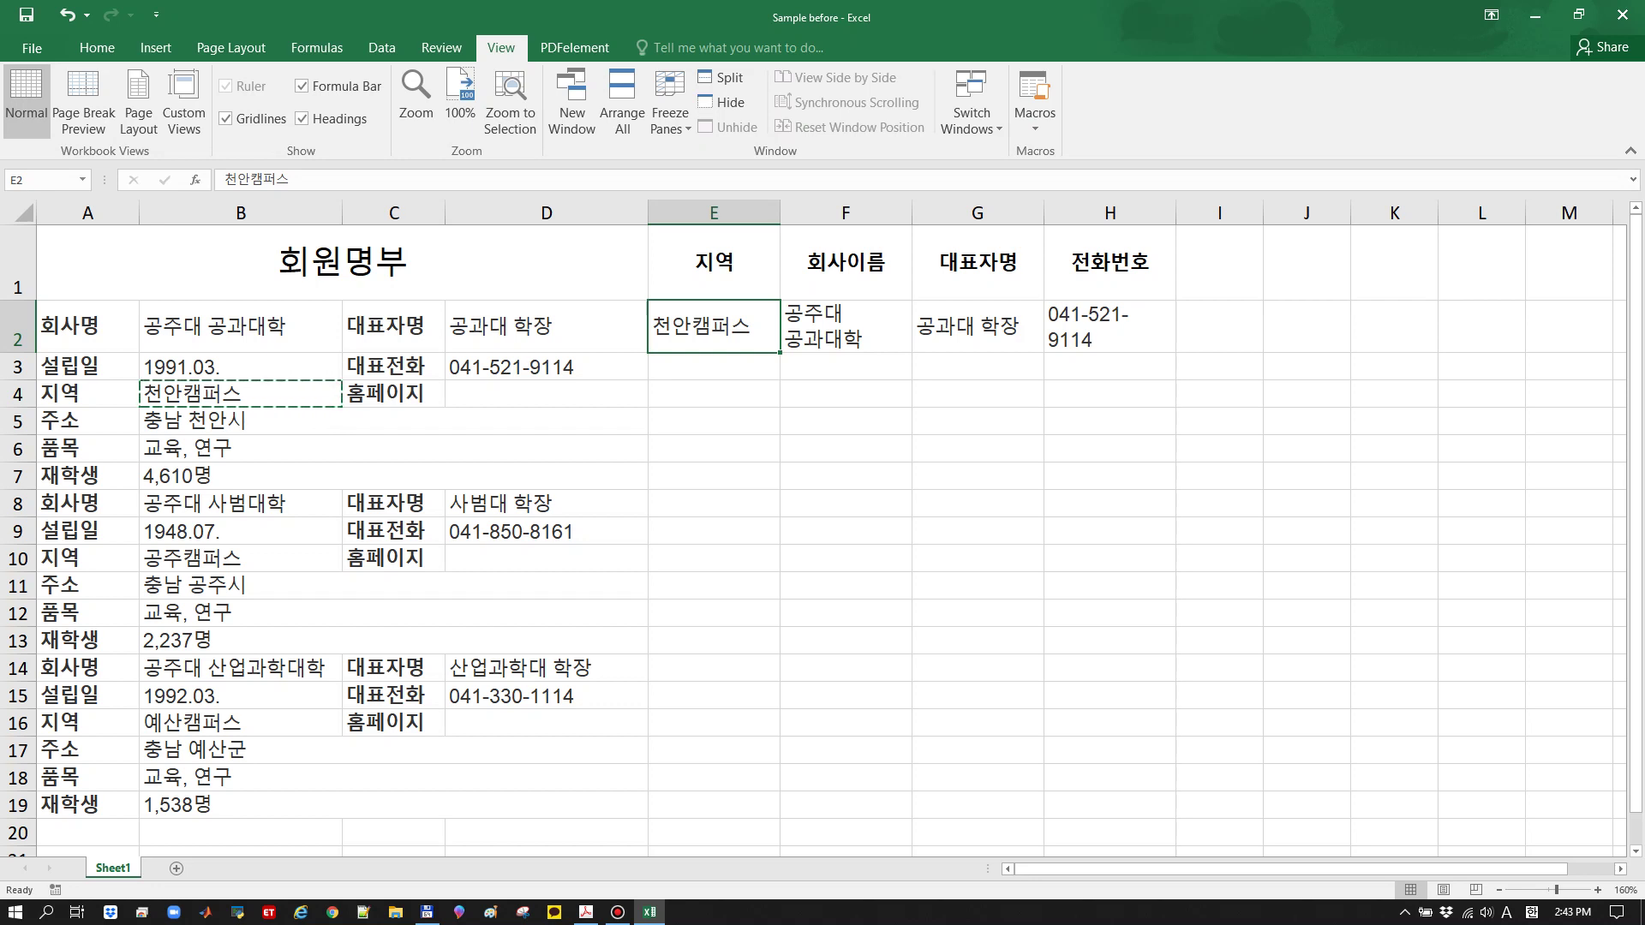
pyautogui.click(241, 504)
pyautogui.hotkey('ctrl', 'q')
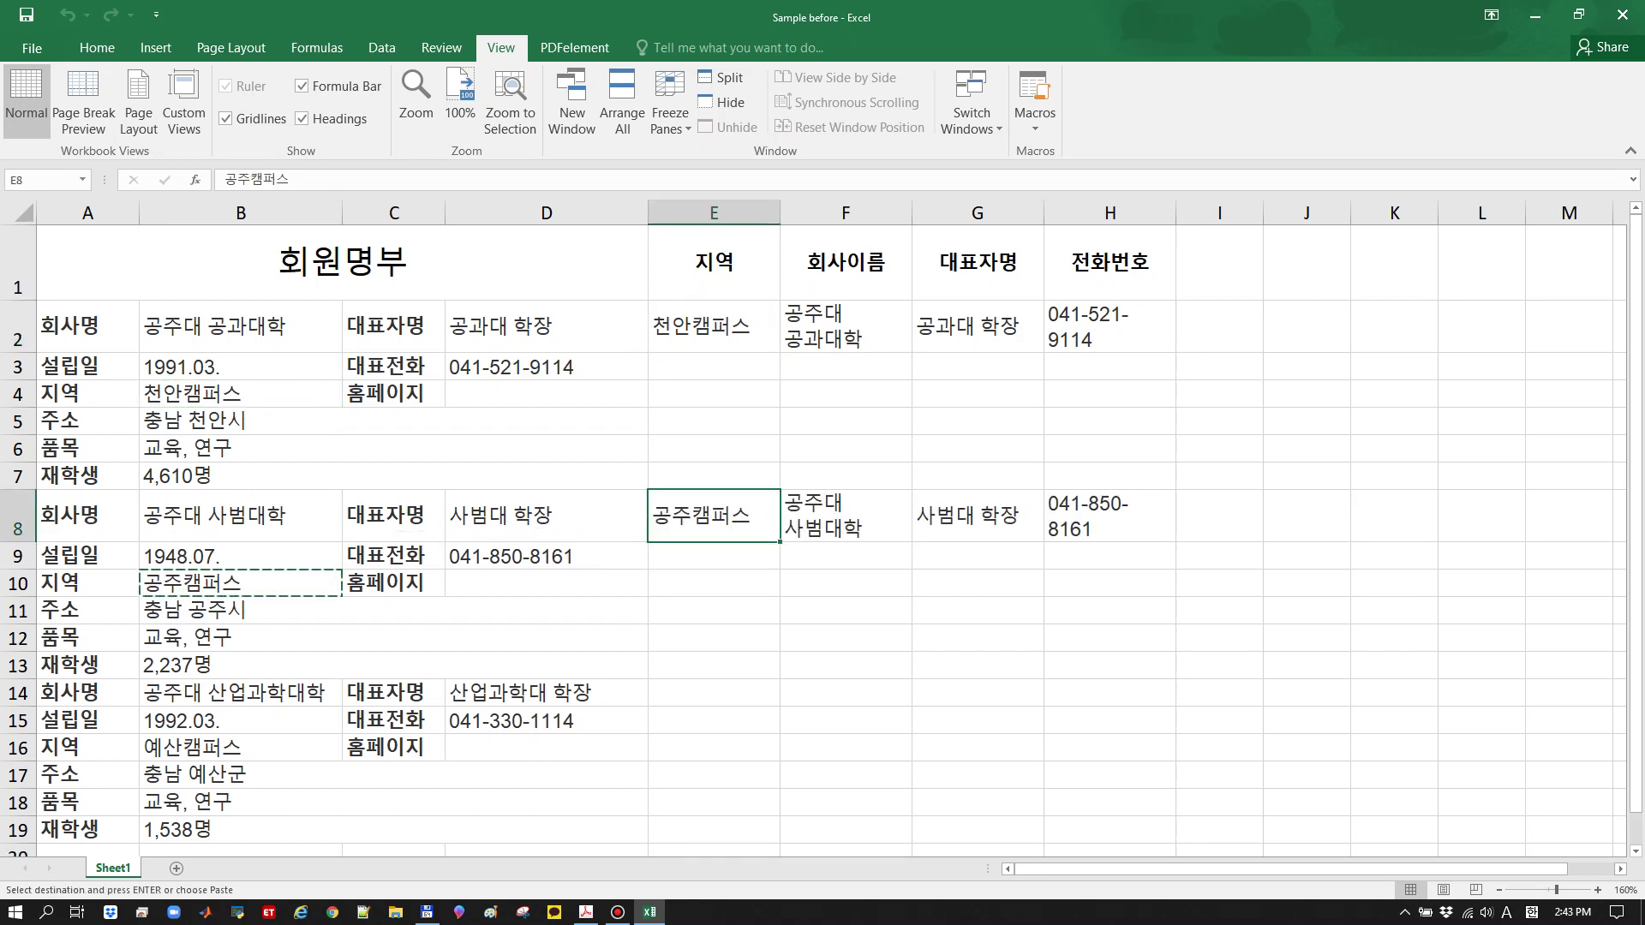
pyautogui.hotkey('ctrl', 'q')
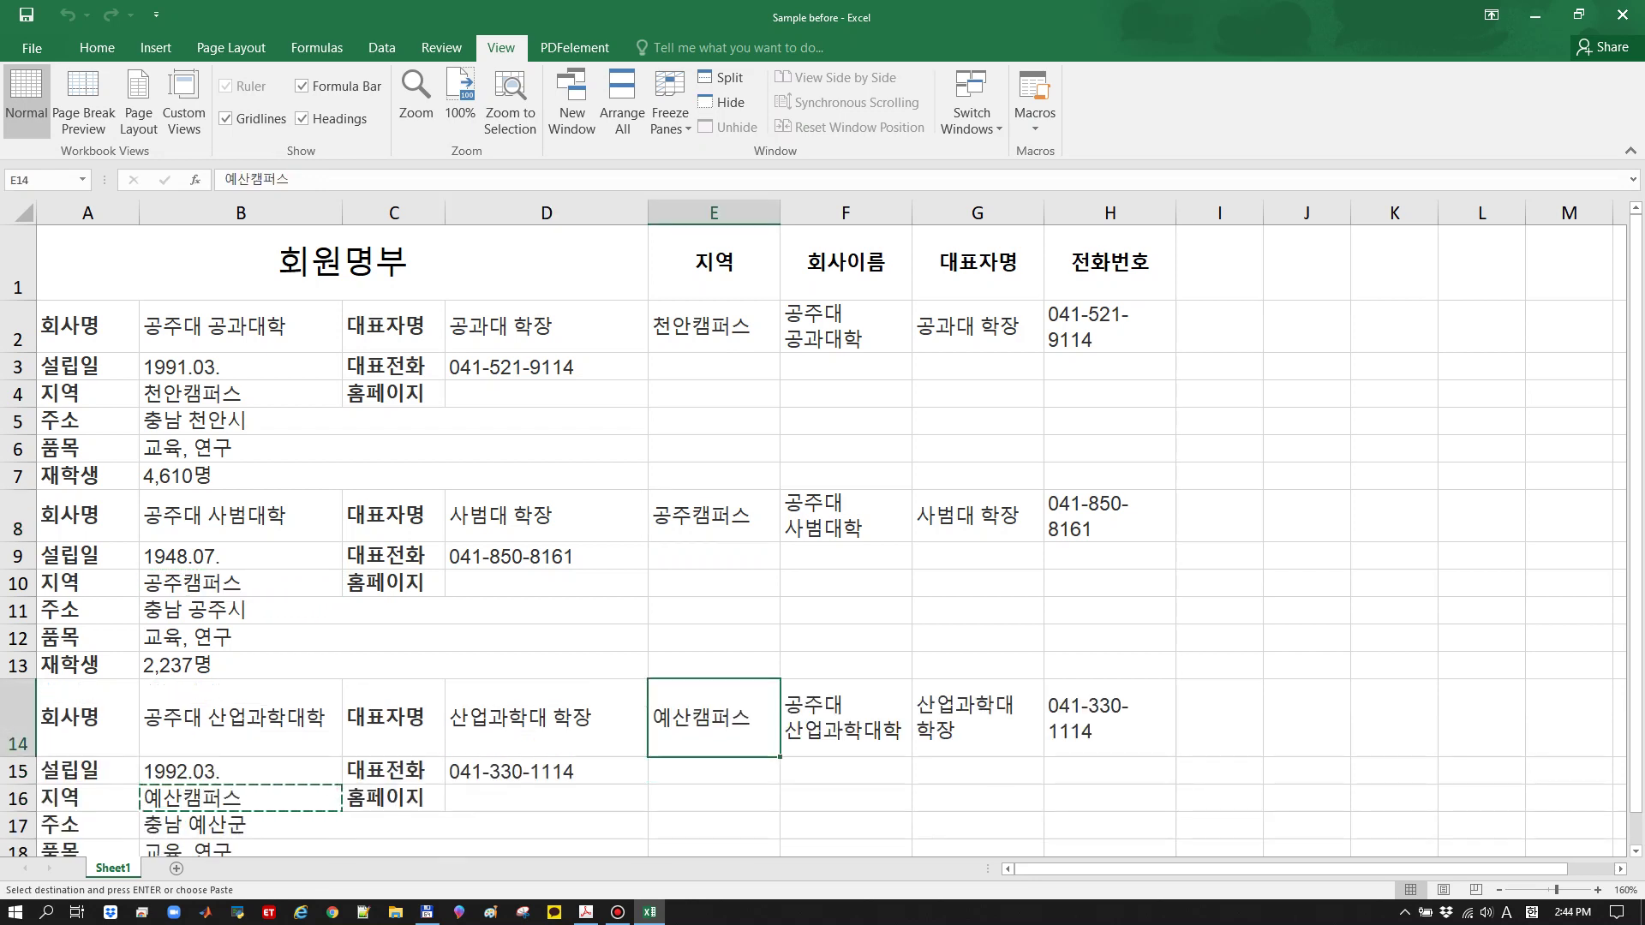
# Return to the PDF's section 7.5 on page 10, circle and underline View Macros in red, and handwrite Vie above the Macro dialog picture
pyautogui.hotkey('alt', 'Tab')
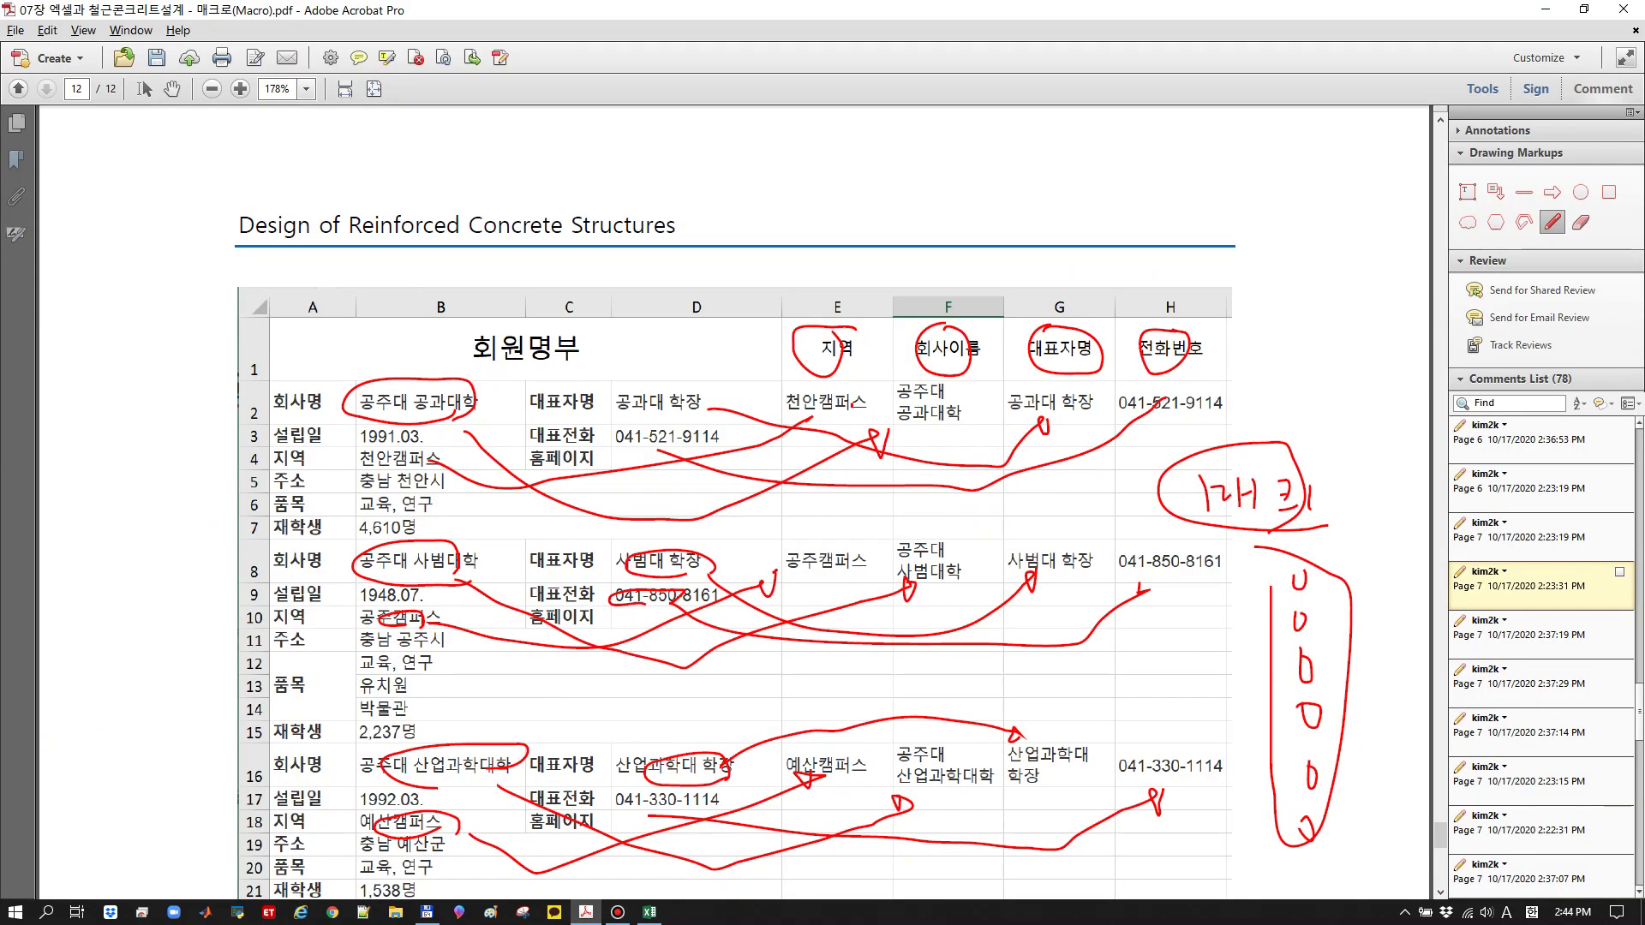
pyautogui.scroll(5, 733, 514)
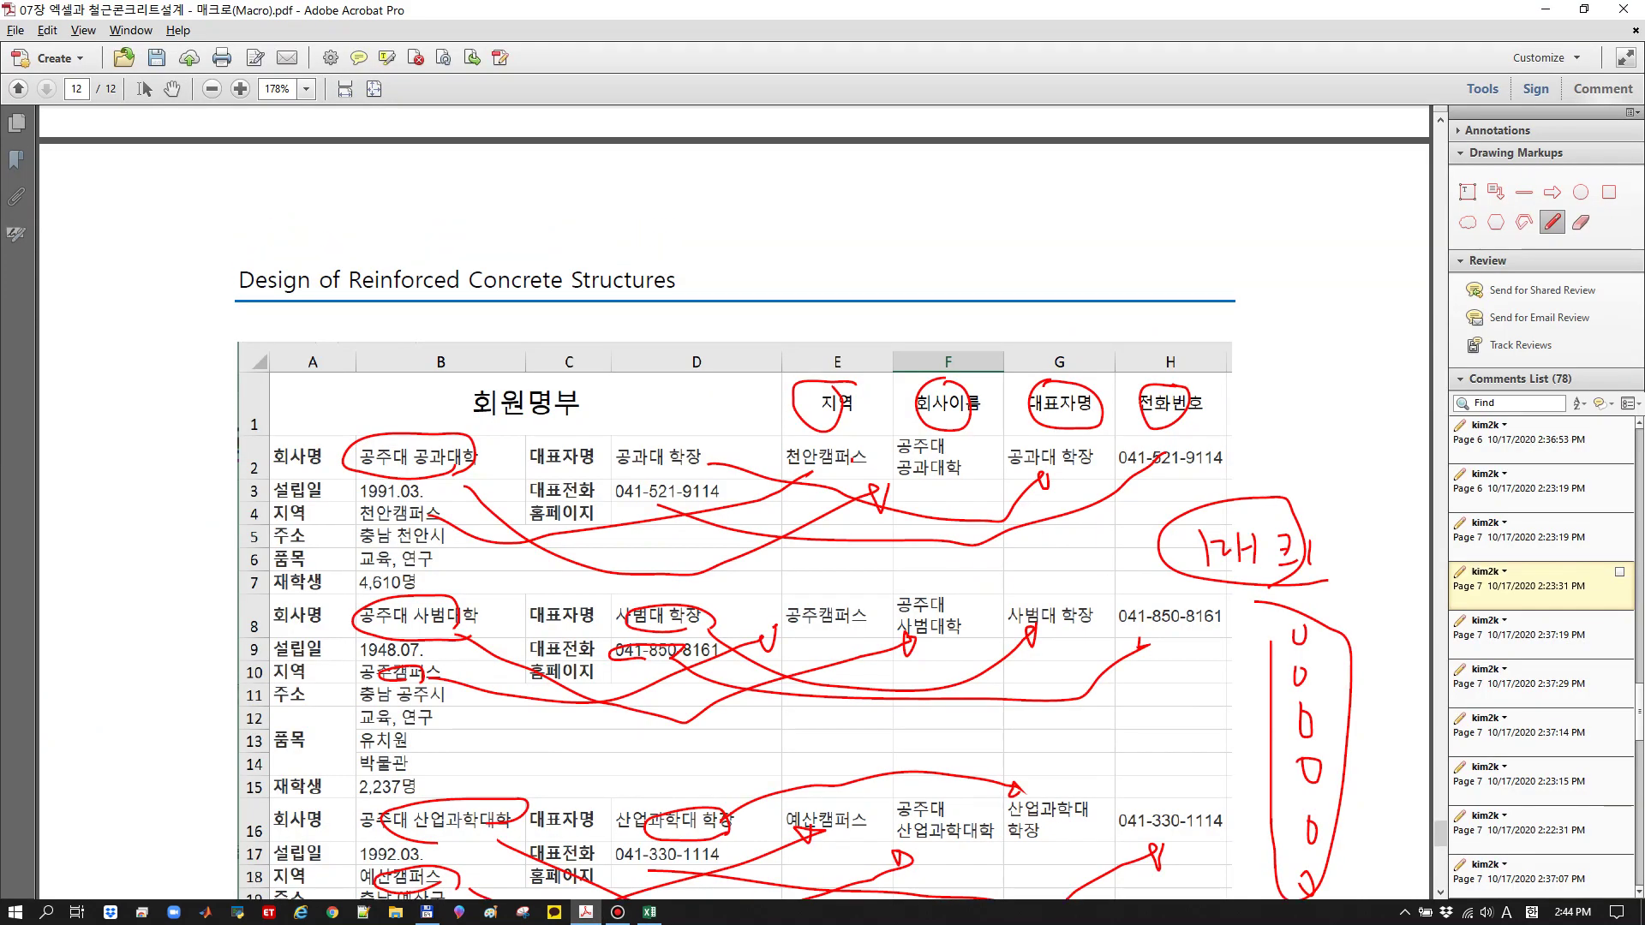
pyautogui.scroll(8, 733, 501)
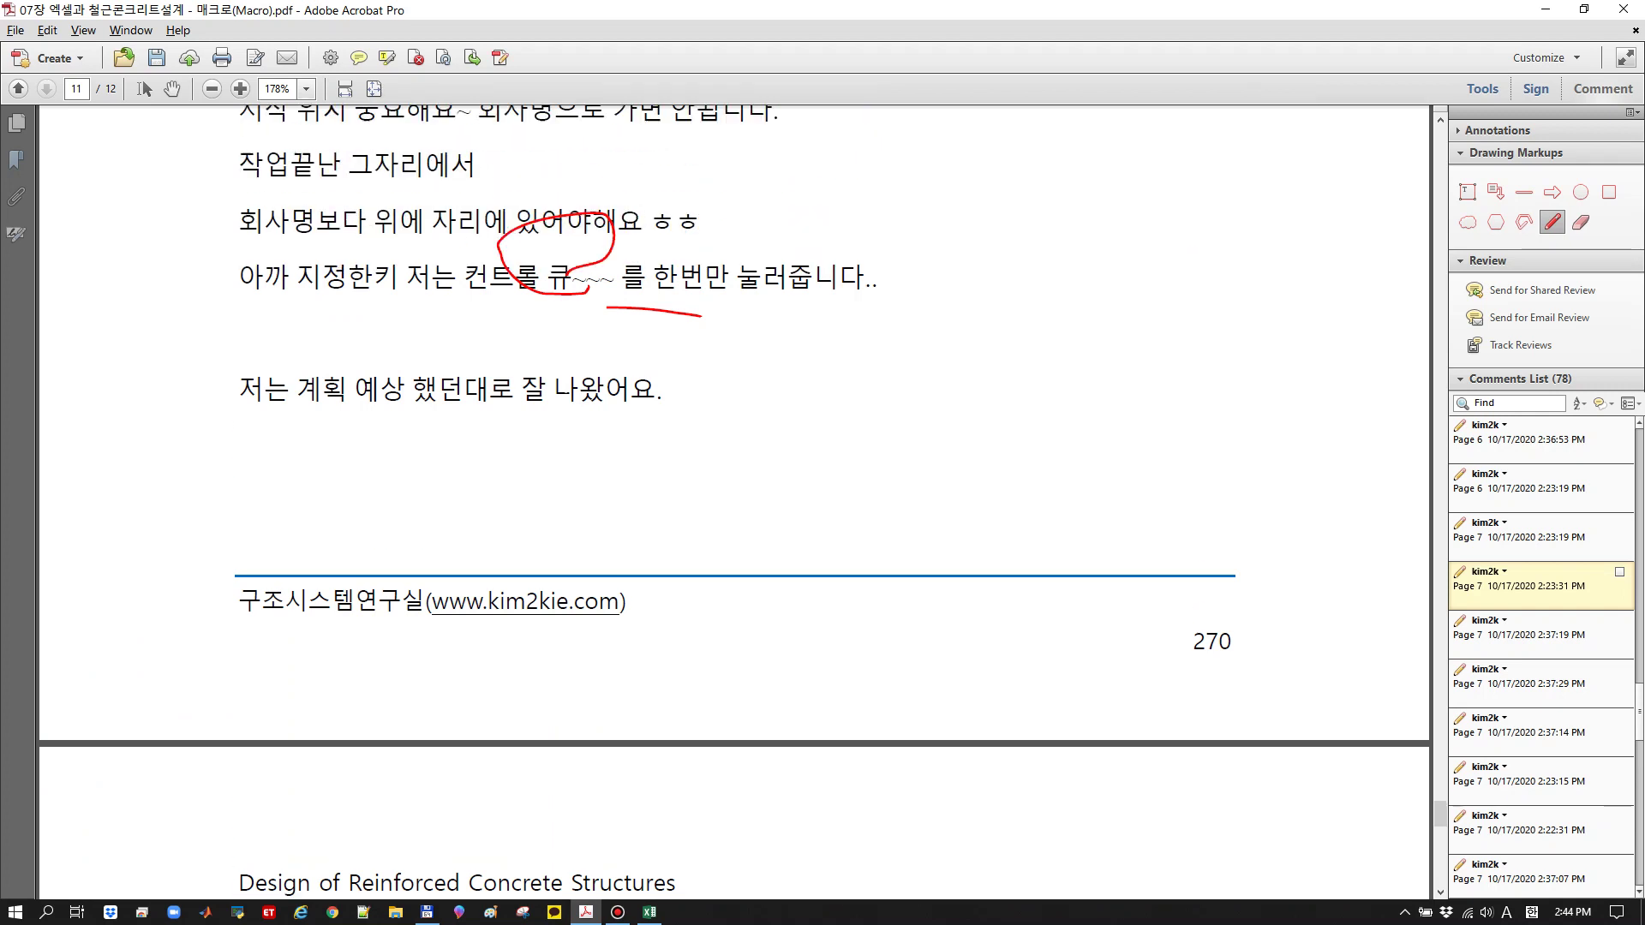
pyautogui.scroll(8, 734, 505)
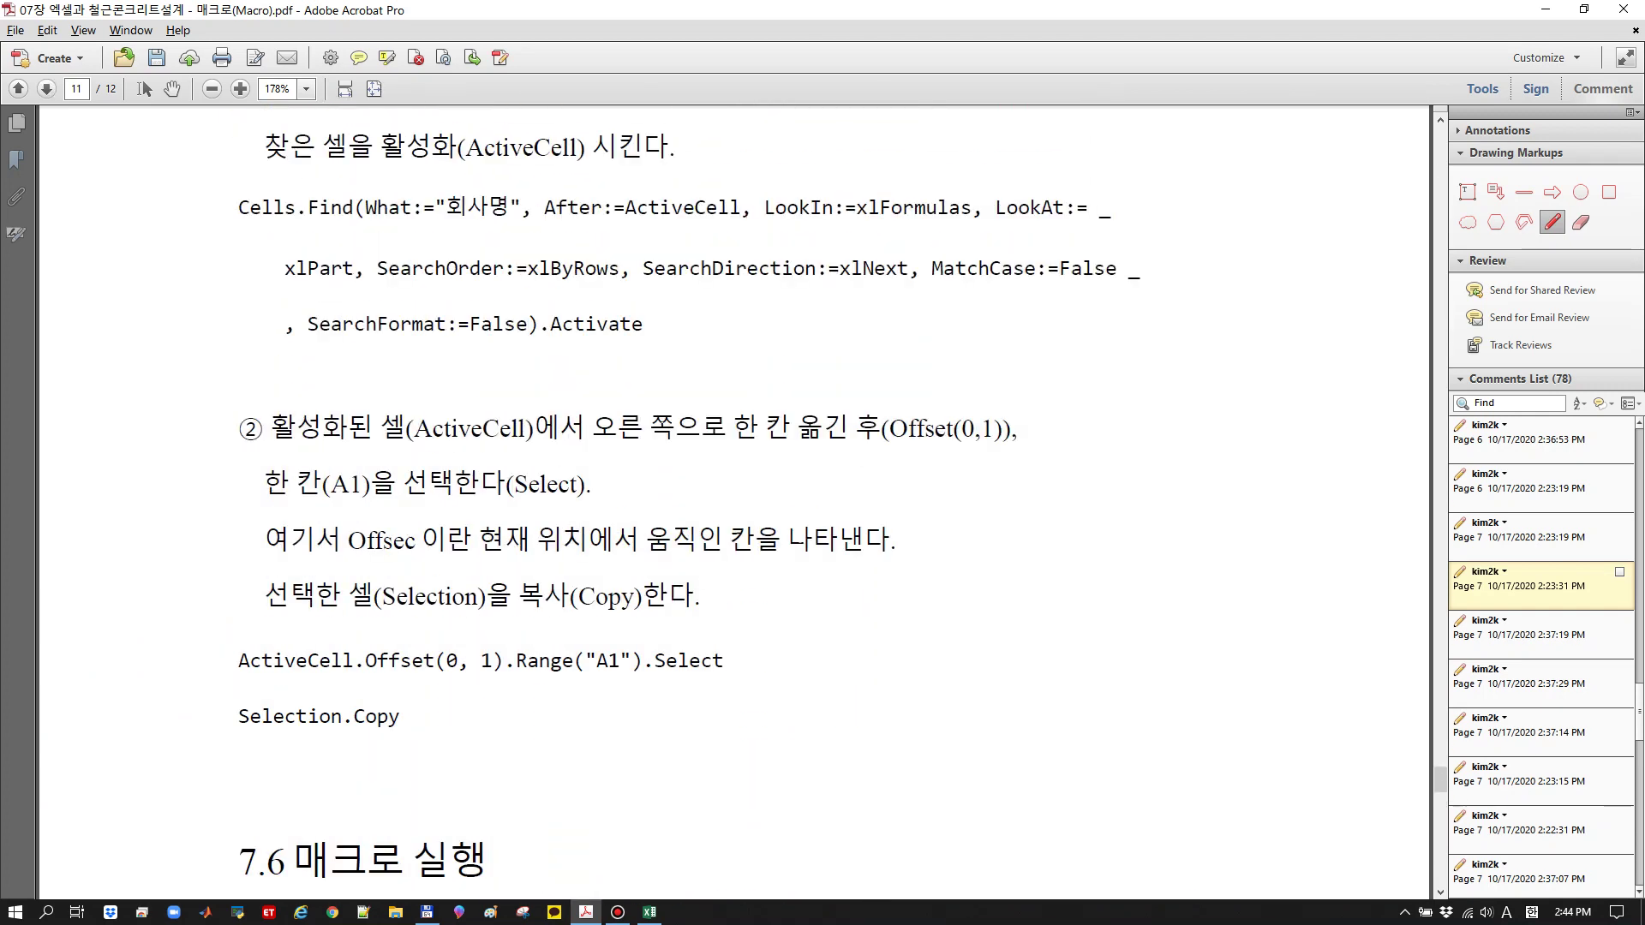
pyautogui.scroll(15, 733, 505)
pyautogui.scroll(-3, 734, 502)
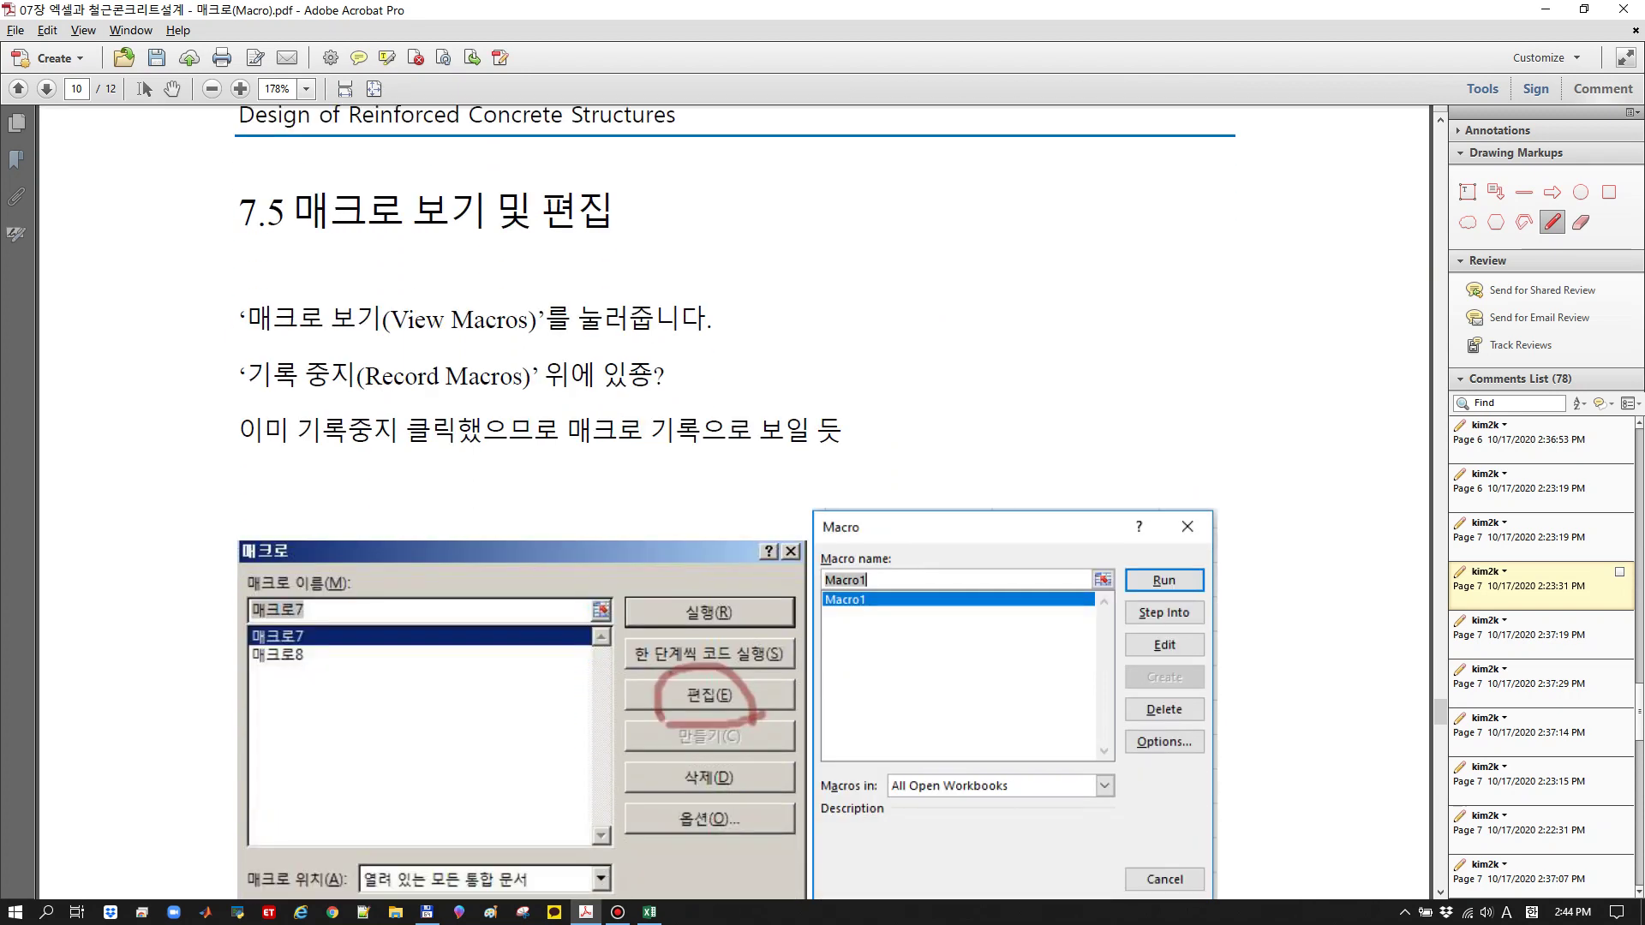
pyautogui.moveTo(360, 332)
pyautogui.mouseDown()
pyautogui.moveTo(365, 377)
pyautogui.moveTo(540, 351)
pyautogui.moveTo(414, 335)
pyautogui.mouseUp()
pyautogui.scroll(-1, 414, 335)
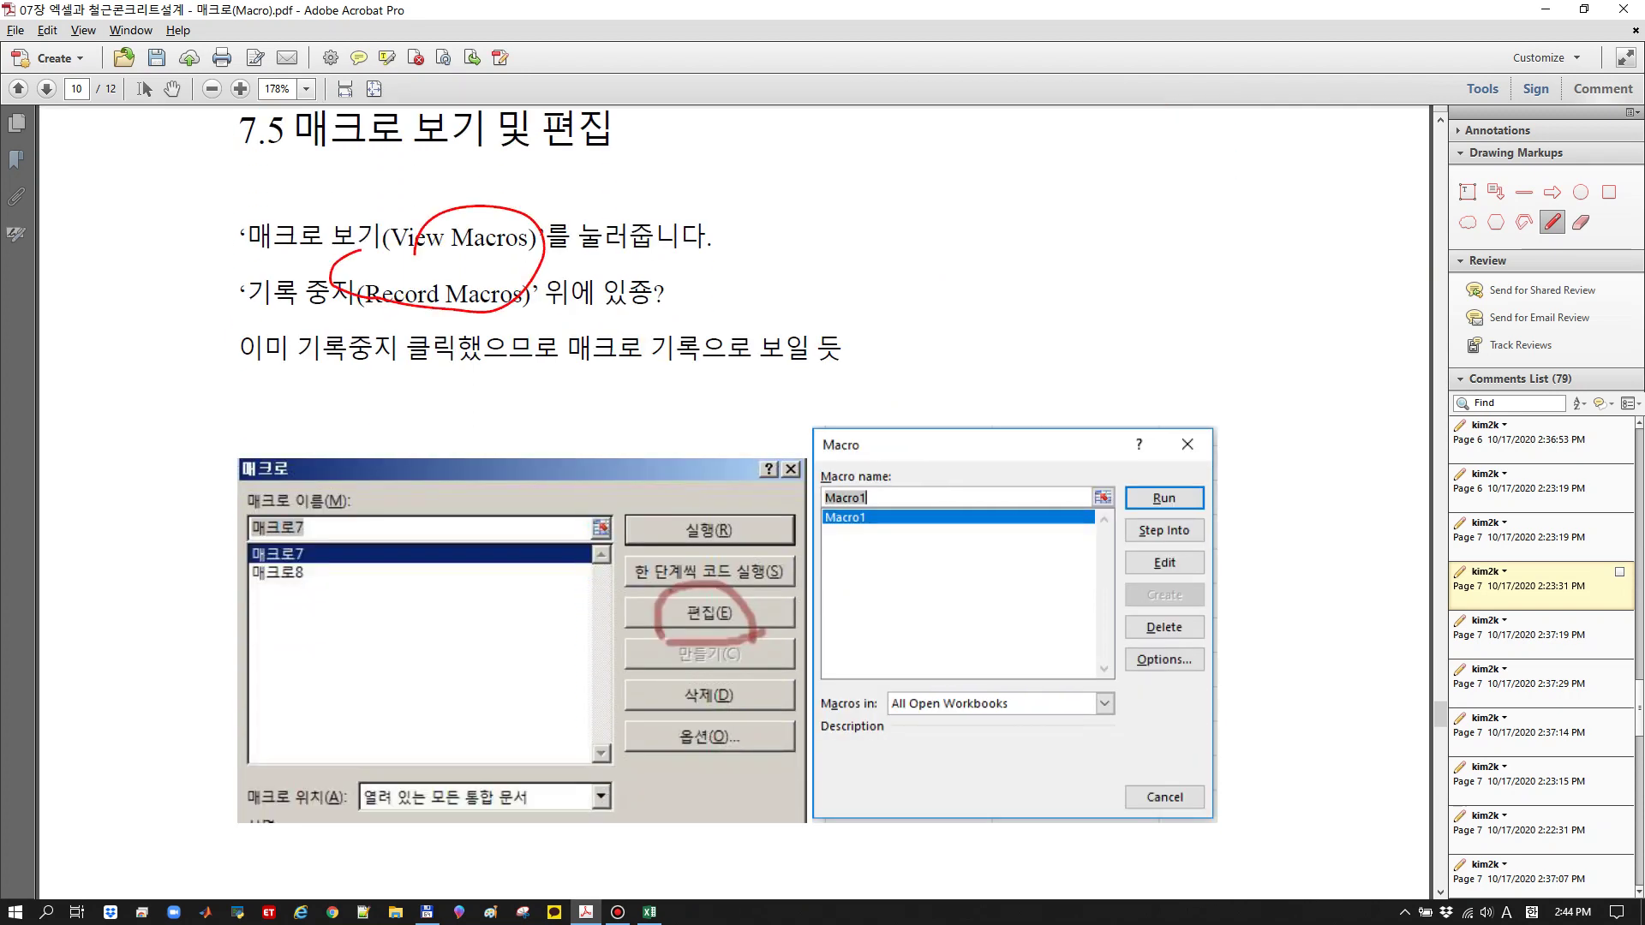
pyautogui.scroll(-1, 735, 502)
pyautogui.moveTo(927, 291); pyautogui.dragTo(1024, 298)
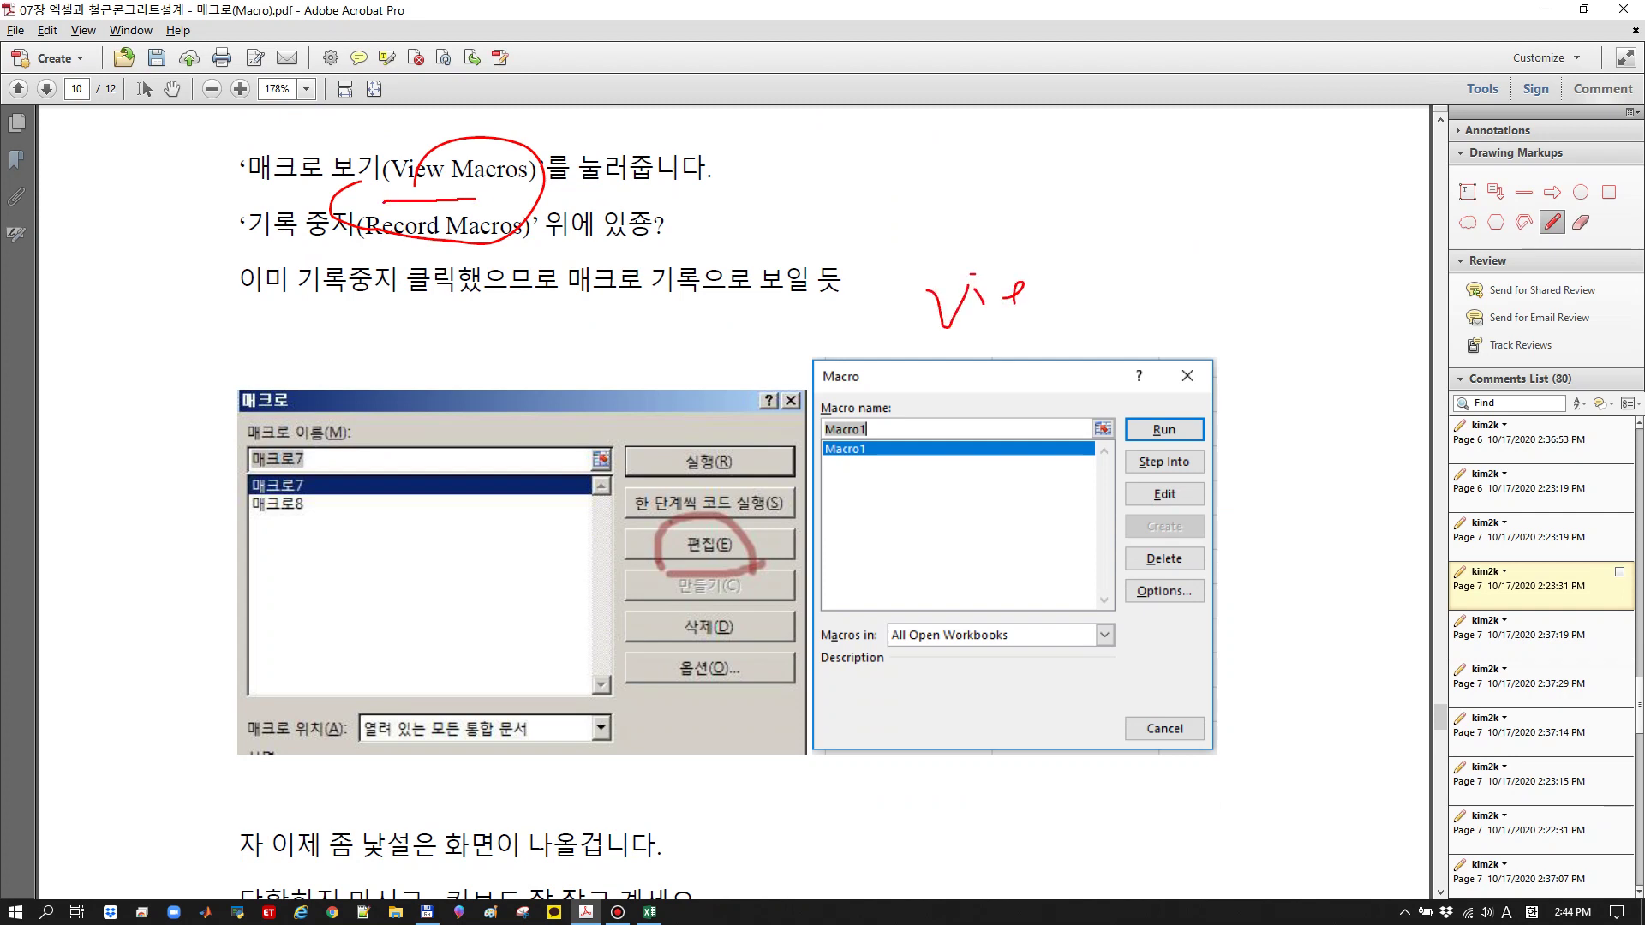
# Review the PDF's VBA code figure, switch to Excel and open Macro1 for editing from the macro list
pyautogui.scroll(-3, 727, 501)
pyautogui.scroll(-9, 728, 502)
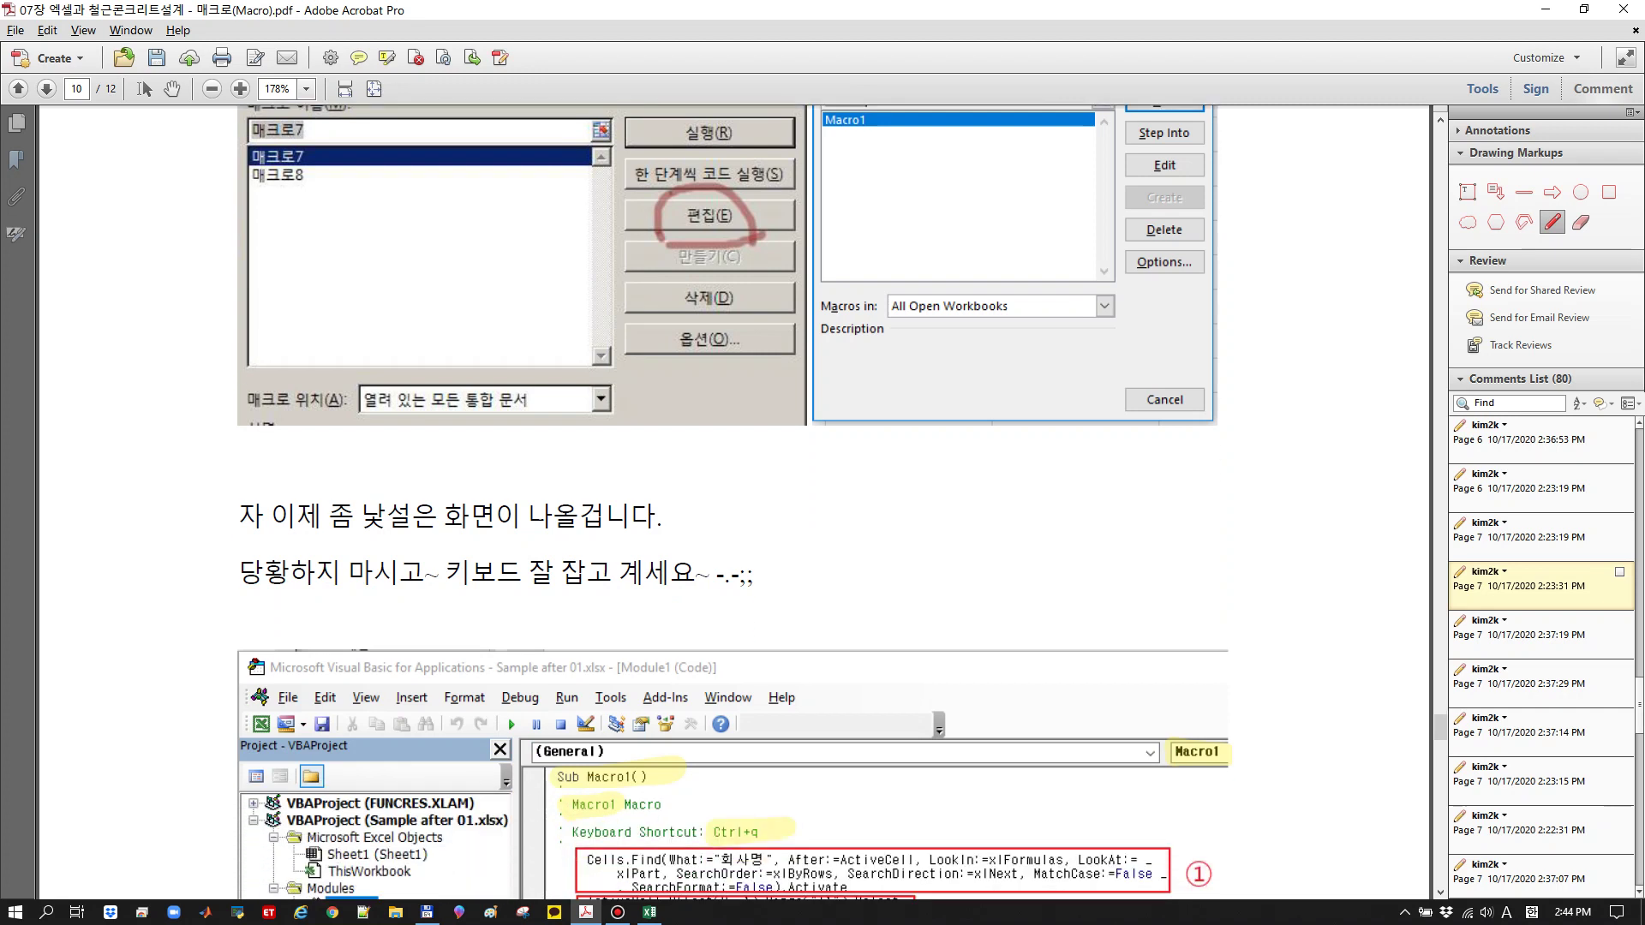
pyautogui.scroll(-1, 728, 502)
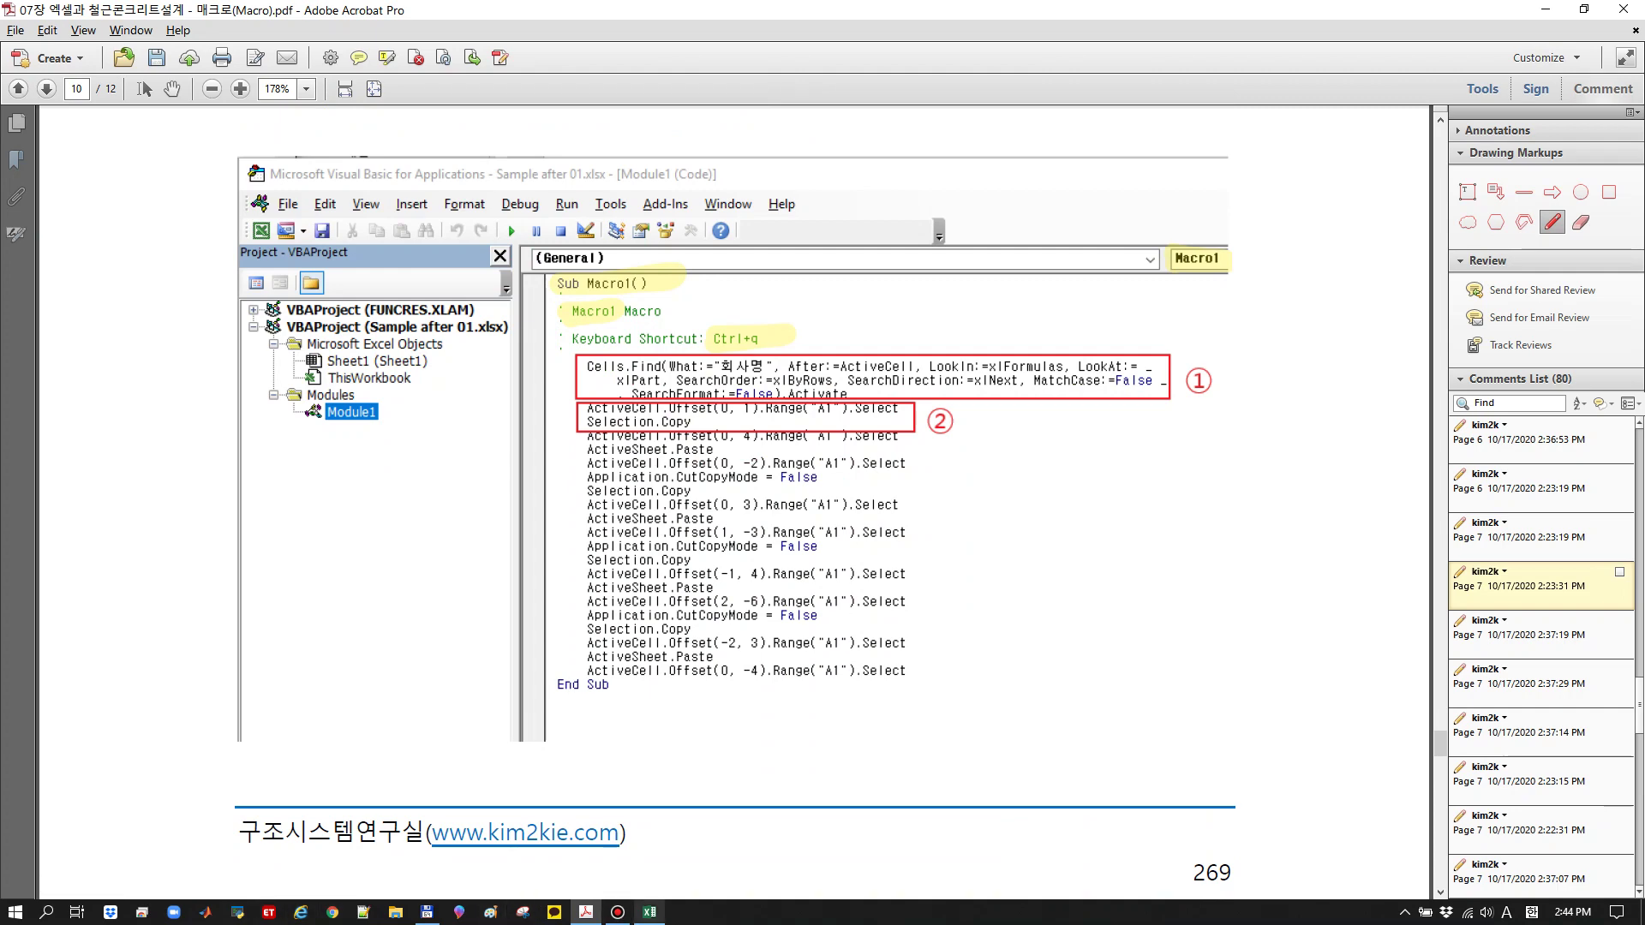
pyautogui.click(649, 911)
pyautogui.click(1034, 120)
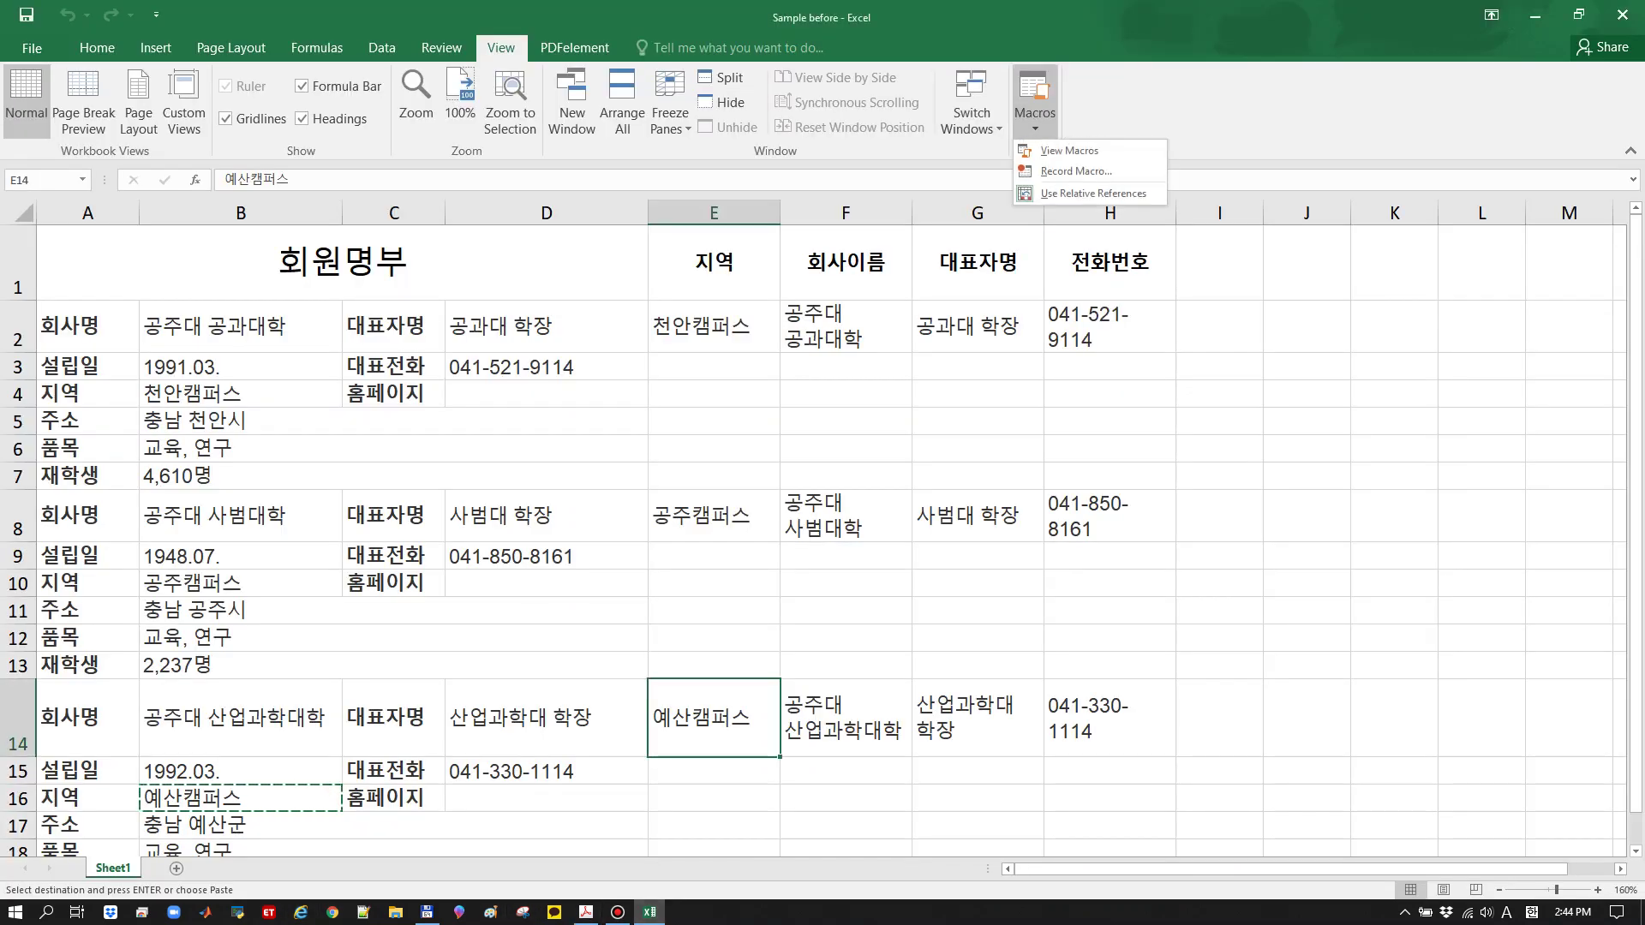
pyautogui.click(1067, 150)
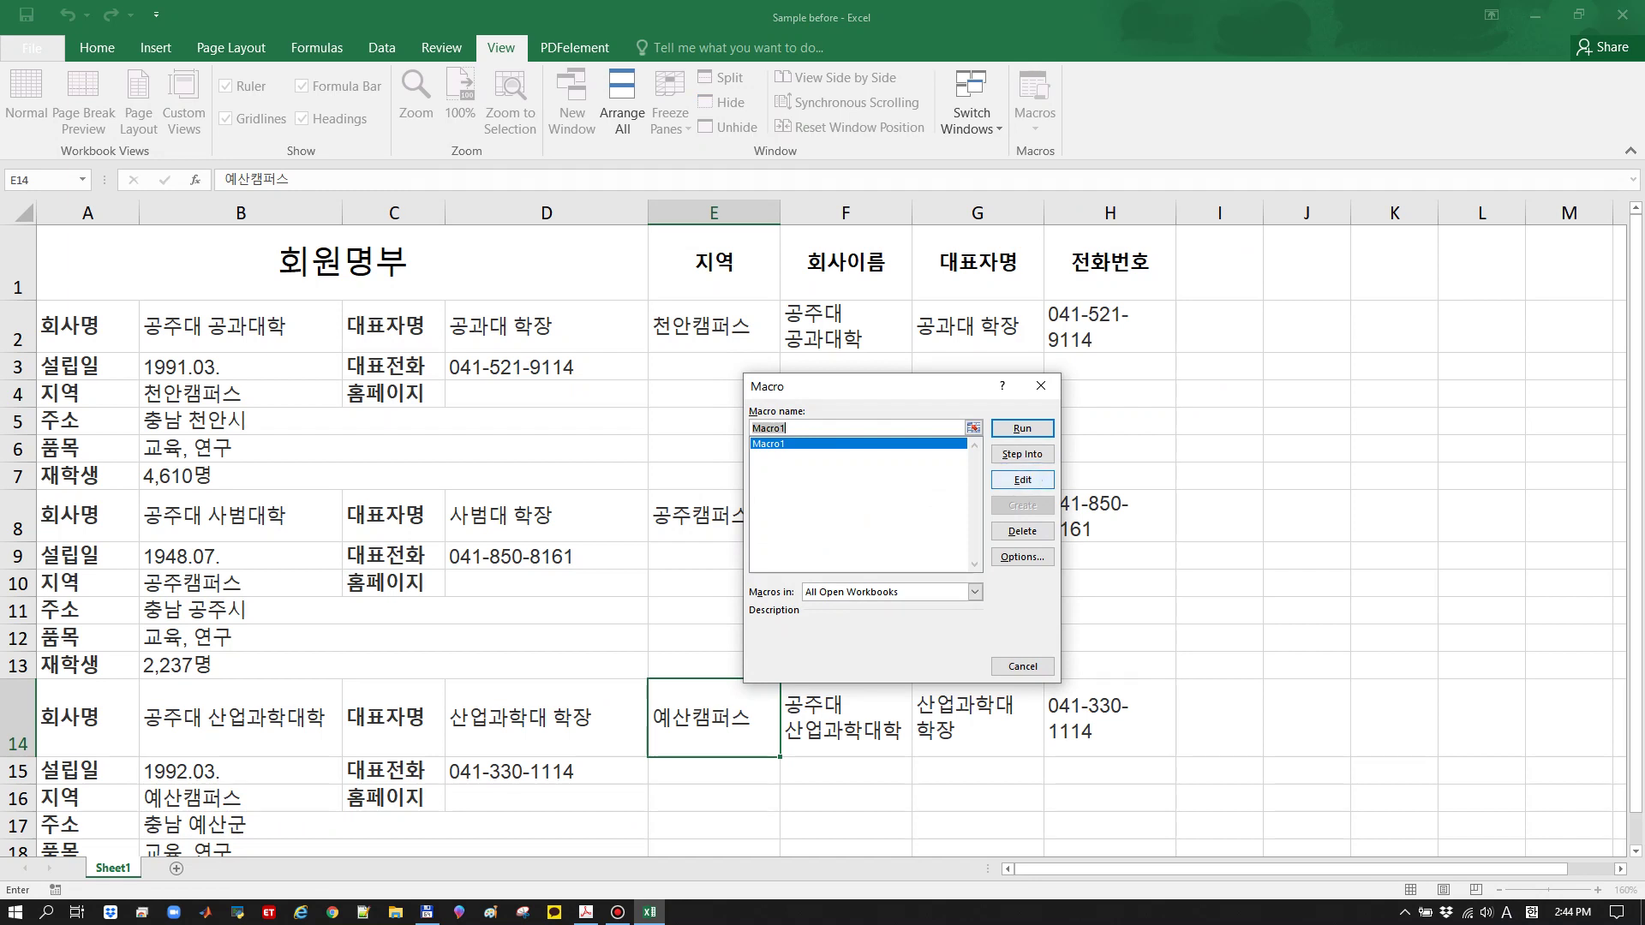
pyautogui.click(1022, 478)
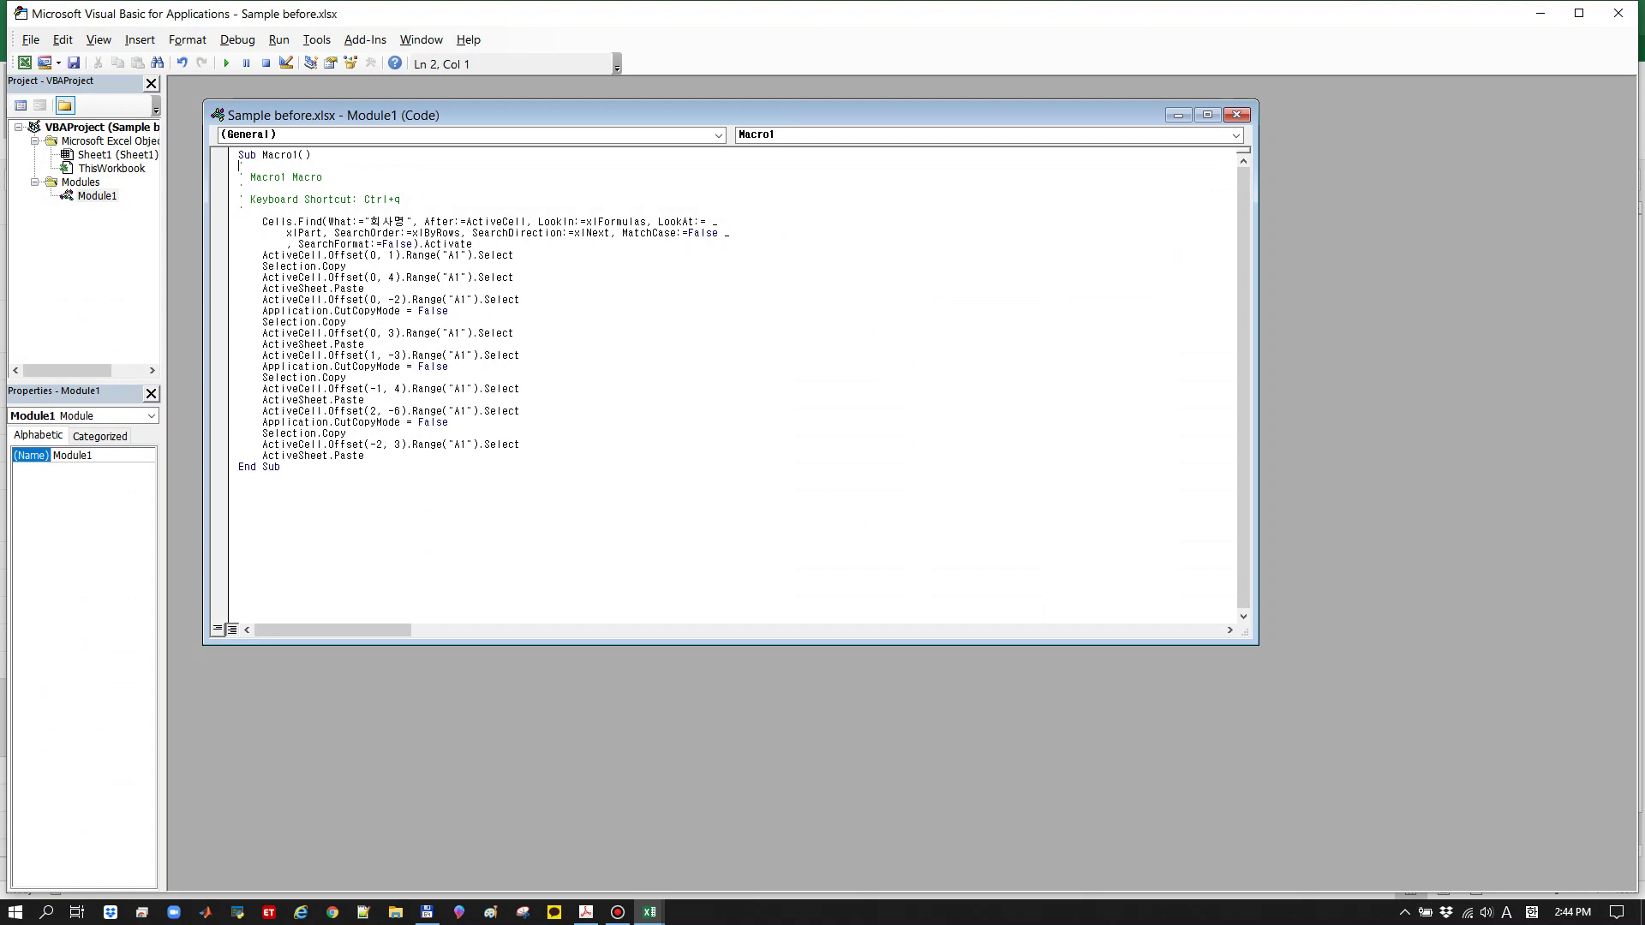
# Copy the entire Macro1 code from Module1 and paste it into a blank Notepad++ document
pyautogui.click(97, 196)
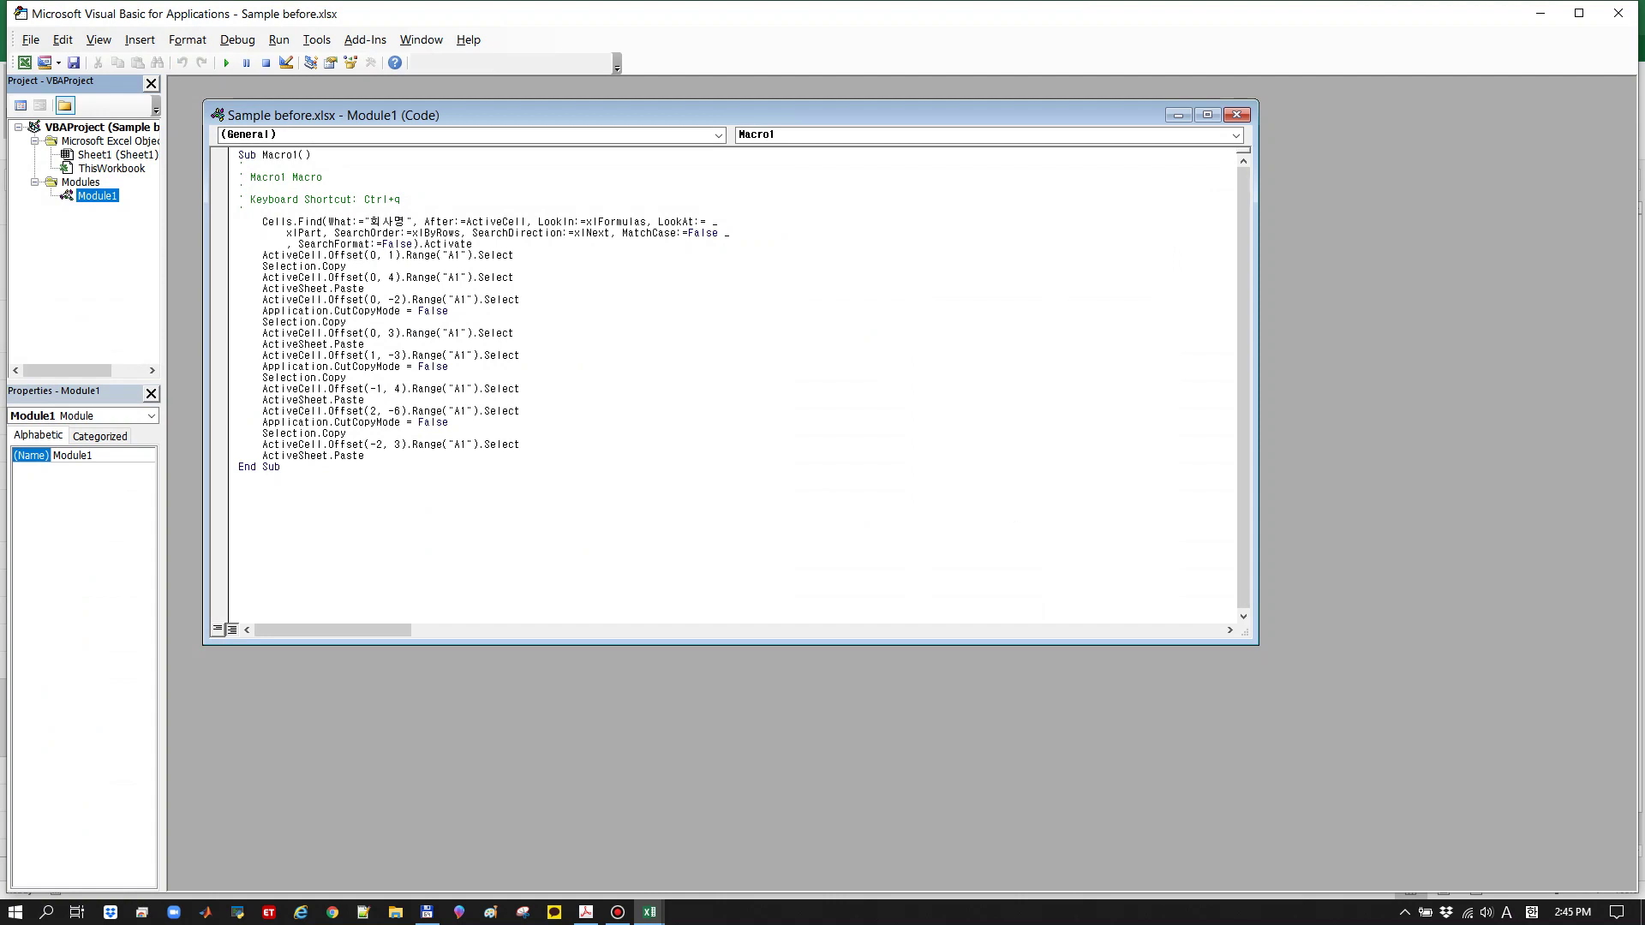
pyautogui.moveTo(242, 481); pyautogui.dragTo(238, 155)
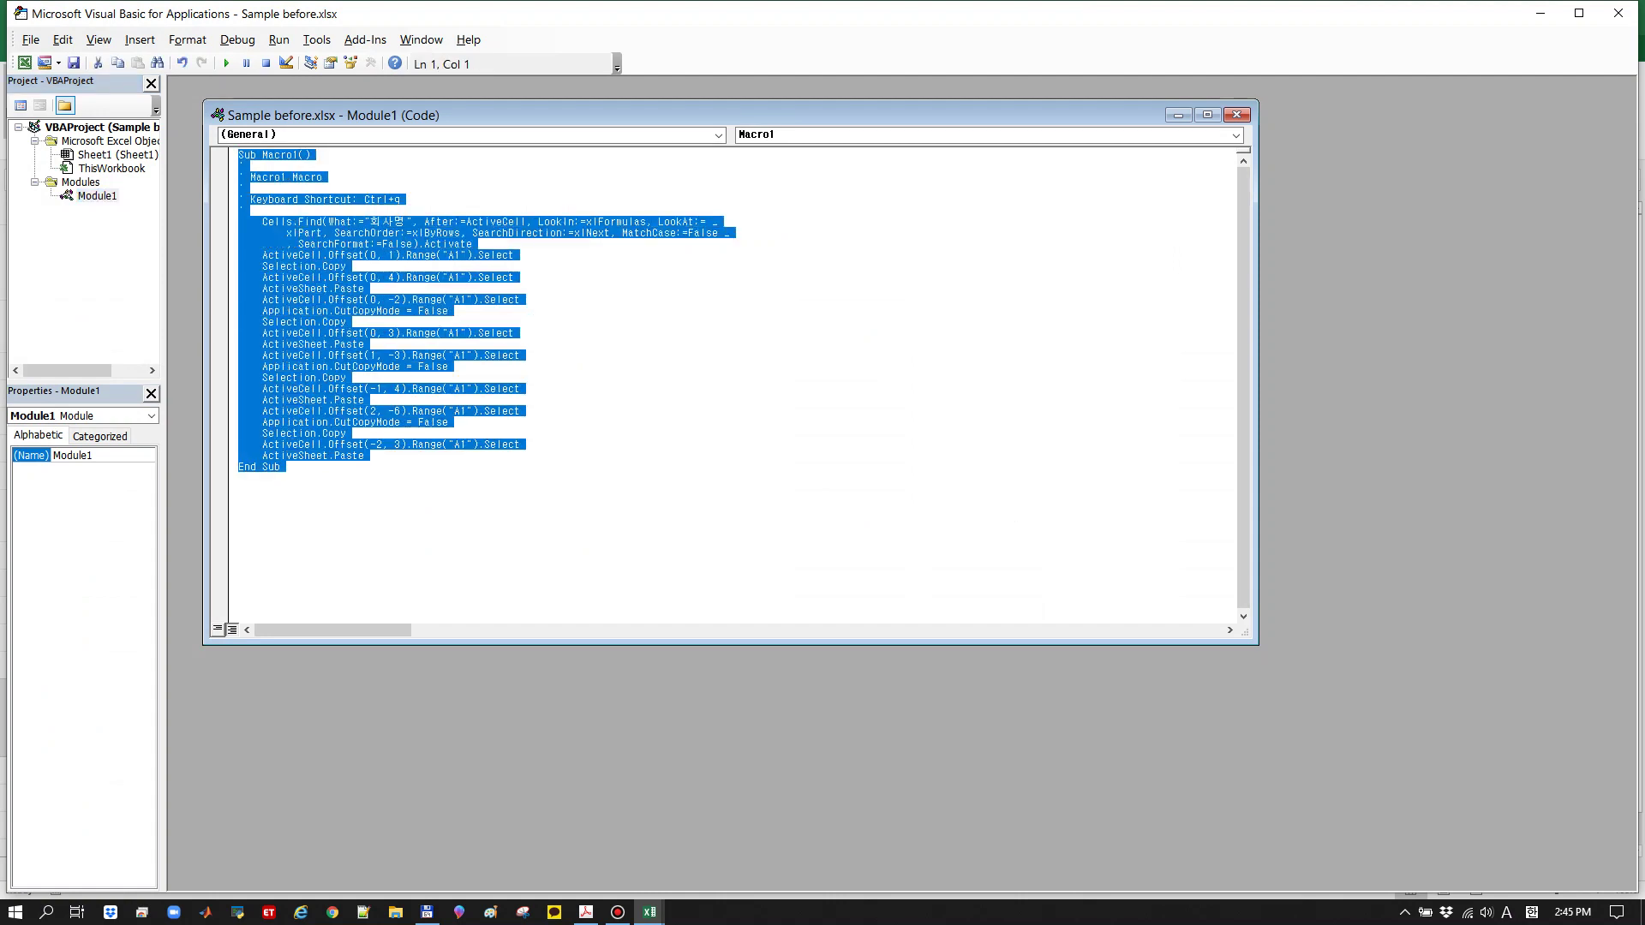
pyautogui.hotkey('ctrl', 'c')
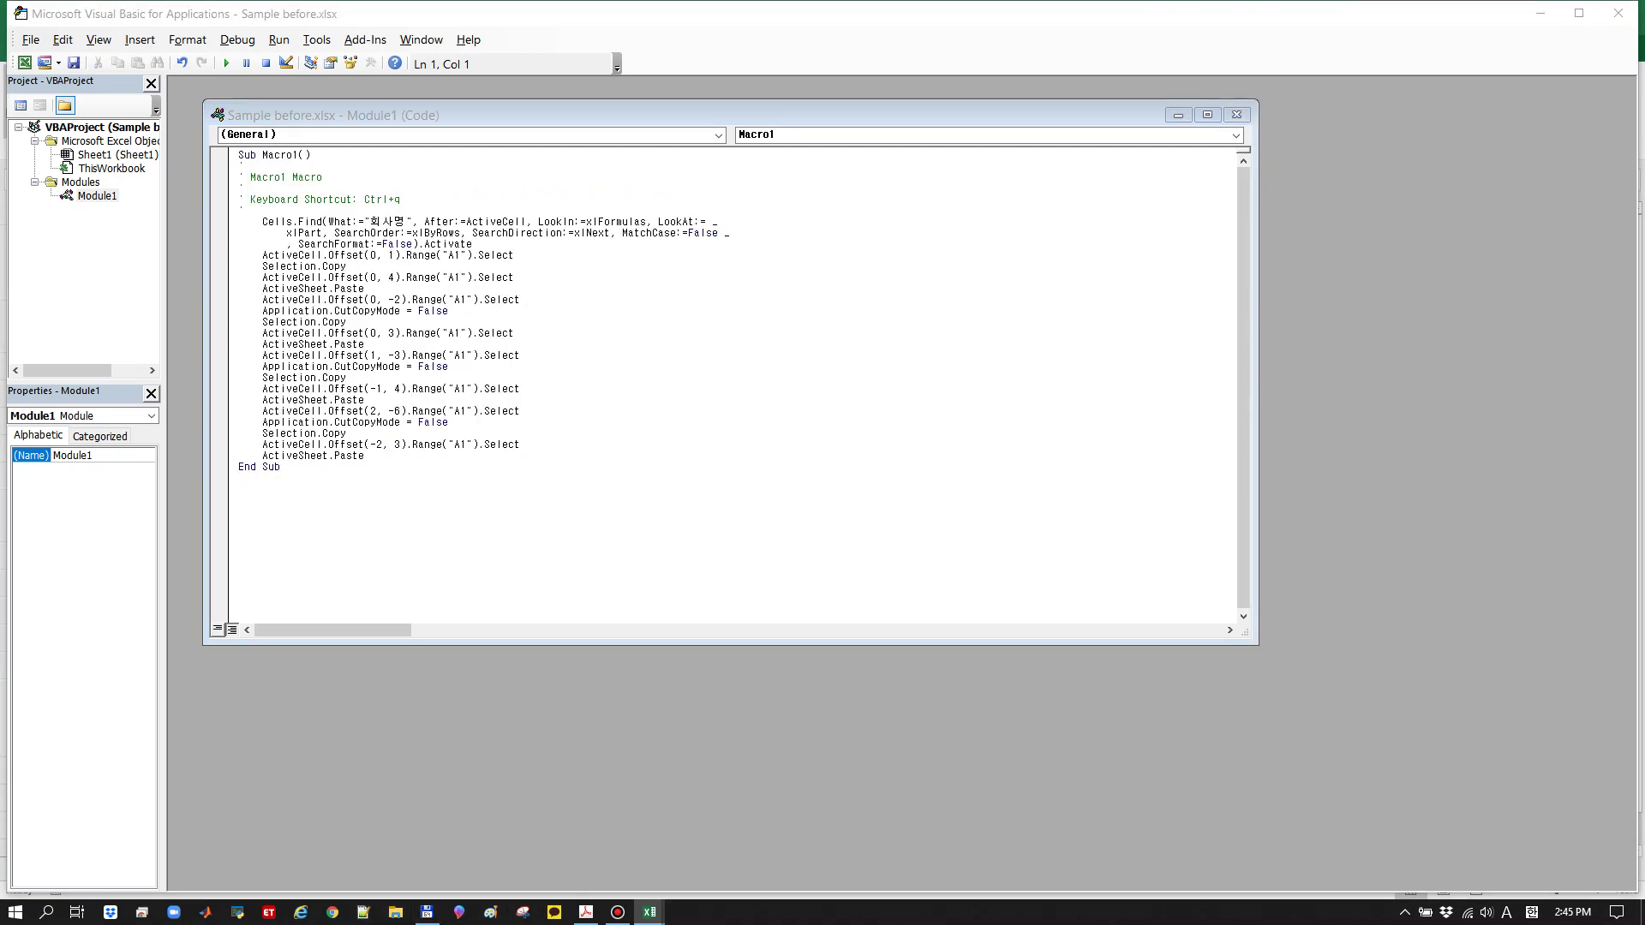
pyautogui.click(363, 912)
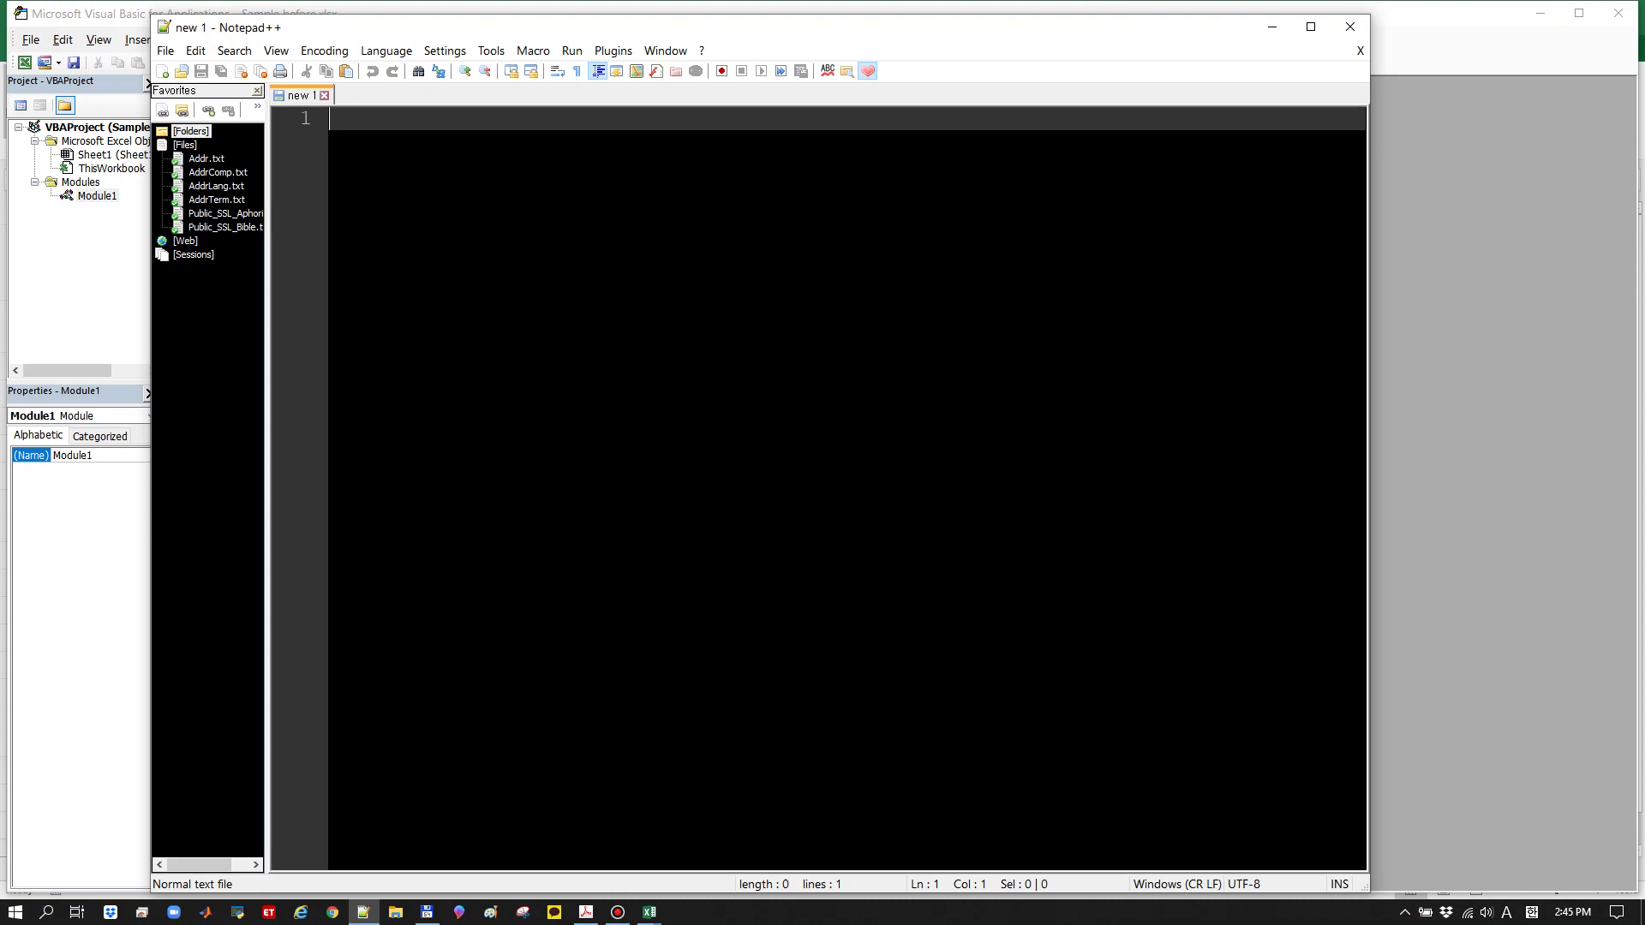
pyautogui.moveTo(999, 37); pyautogui.dragTo(1246, 37)
pyautogui.hotkey('ctrl', 'v')
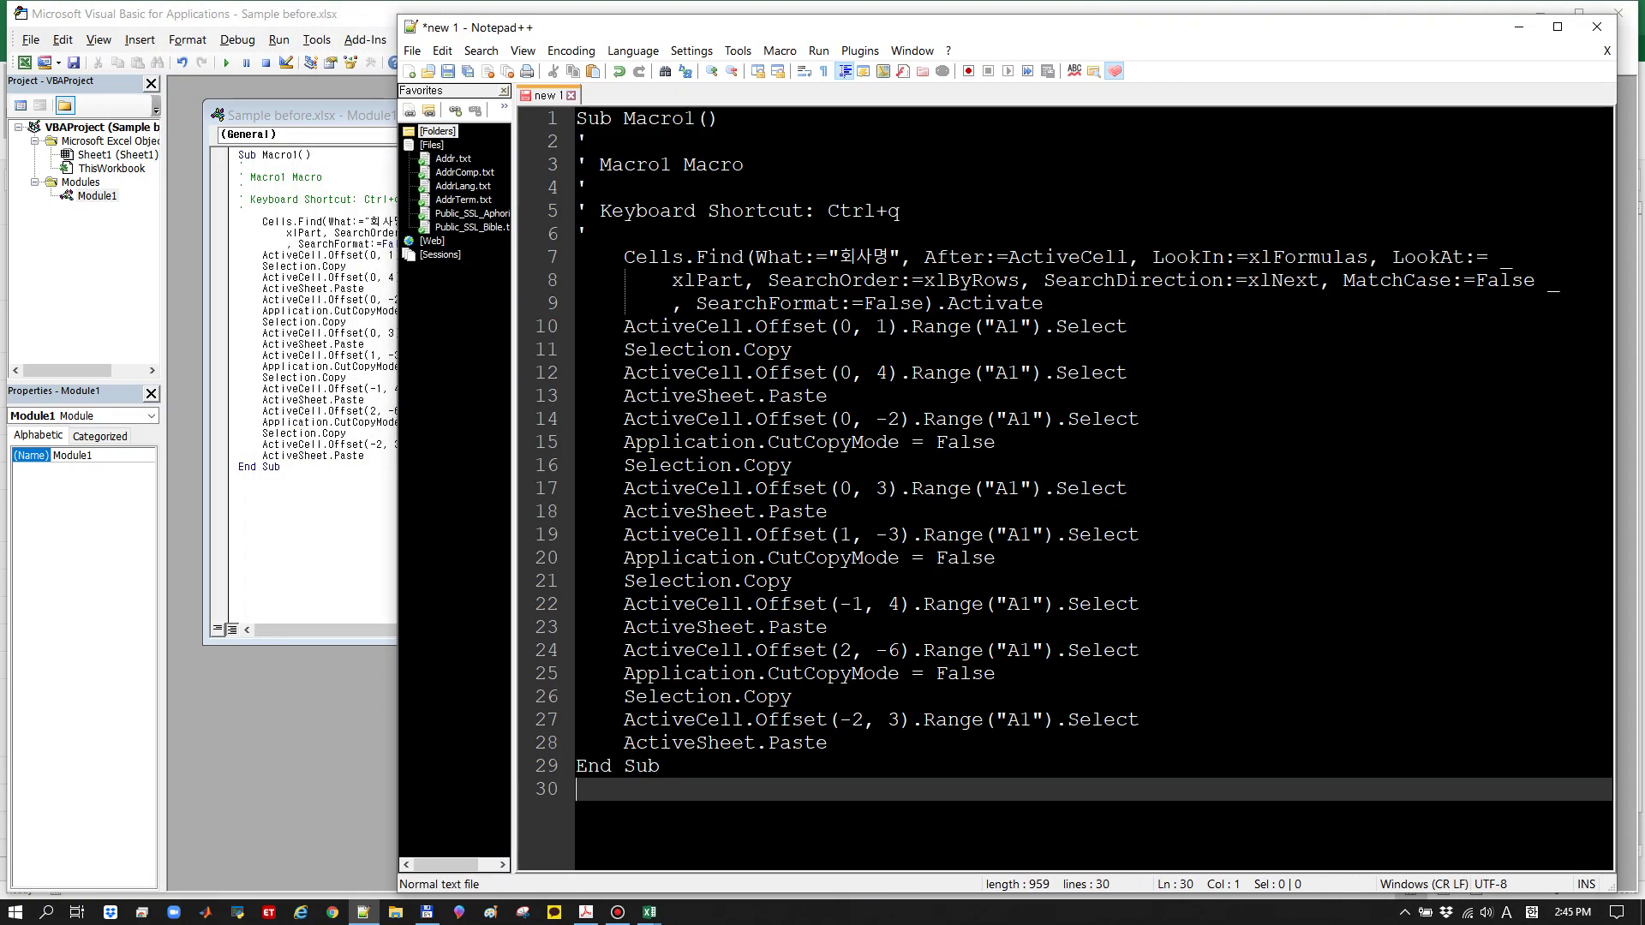
# Save the pasted macro code to the Desktop as new 1.vba
pyautogui.click(412, 50)
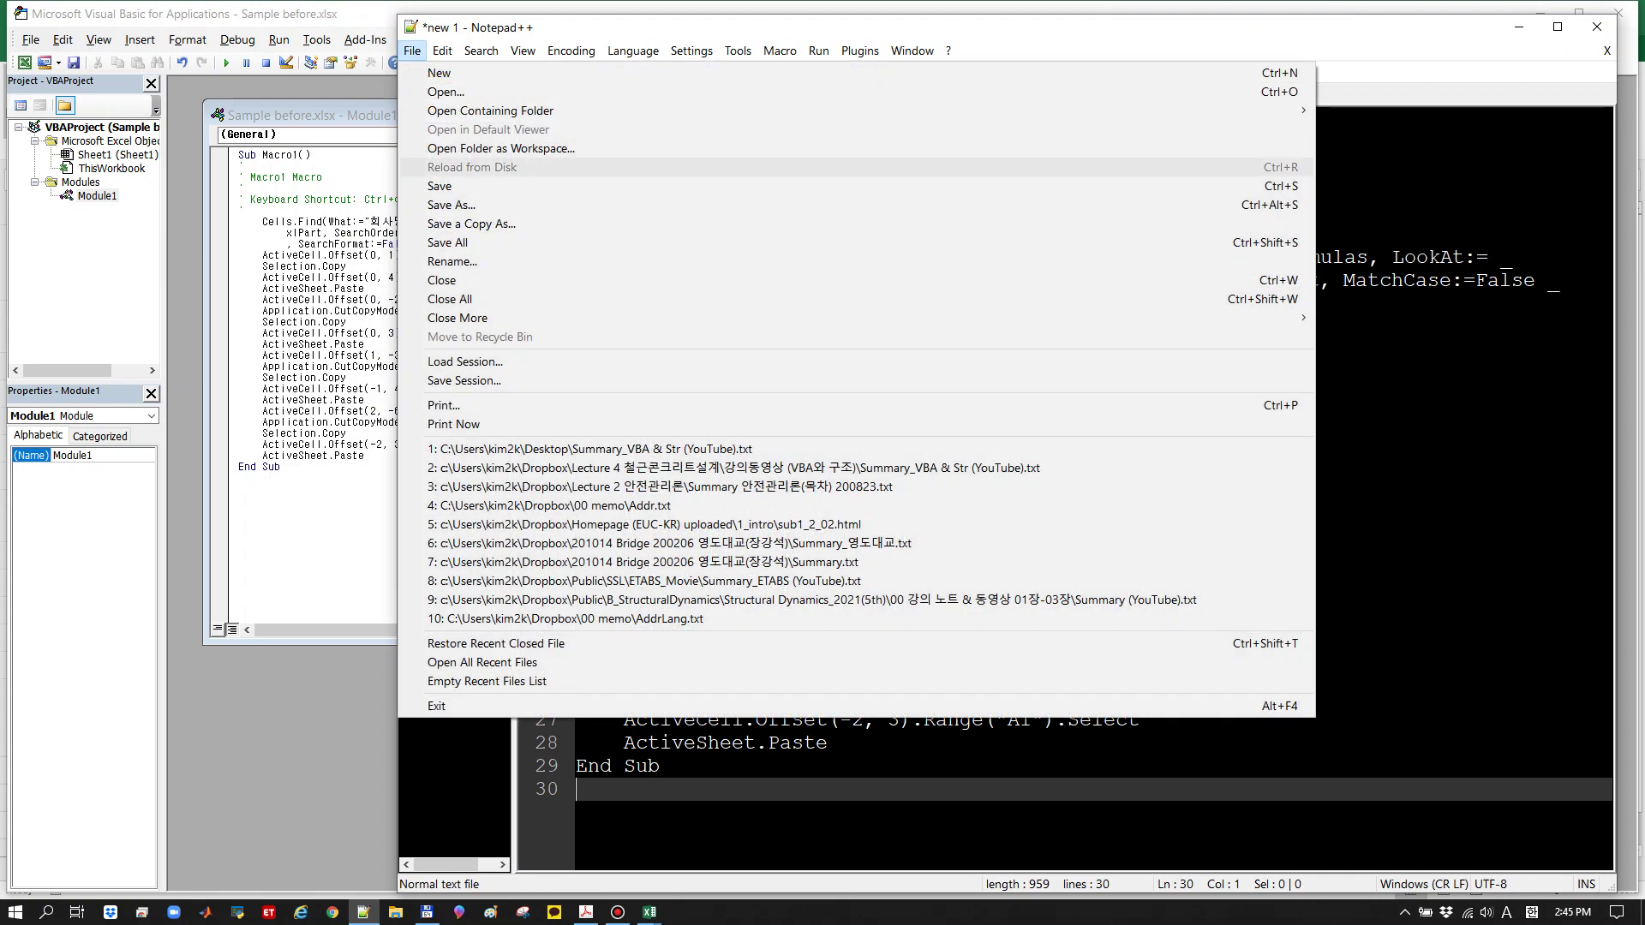
pyautogui.click(454, 205)
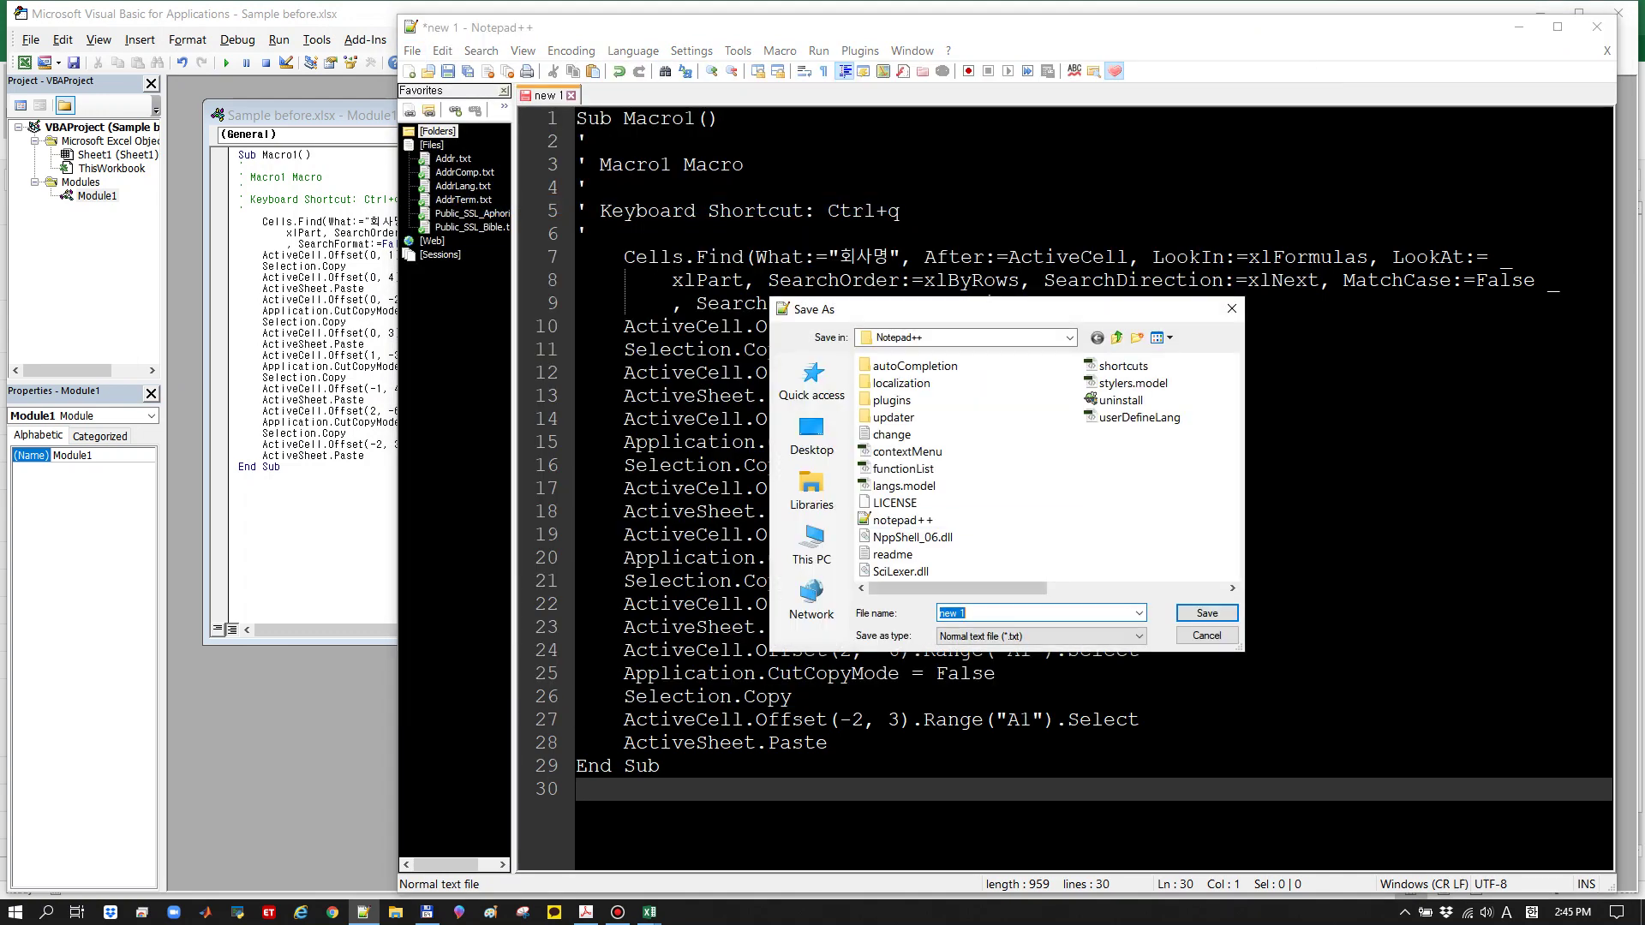
pyautogui.click(811, 435)
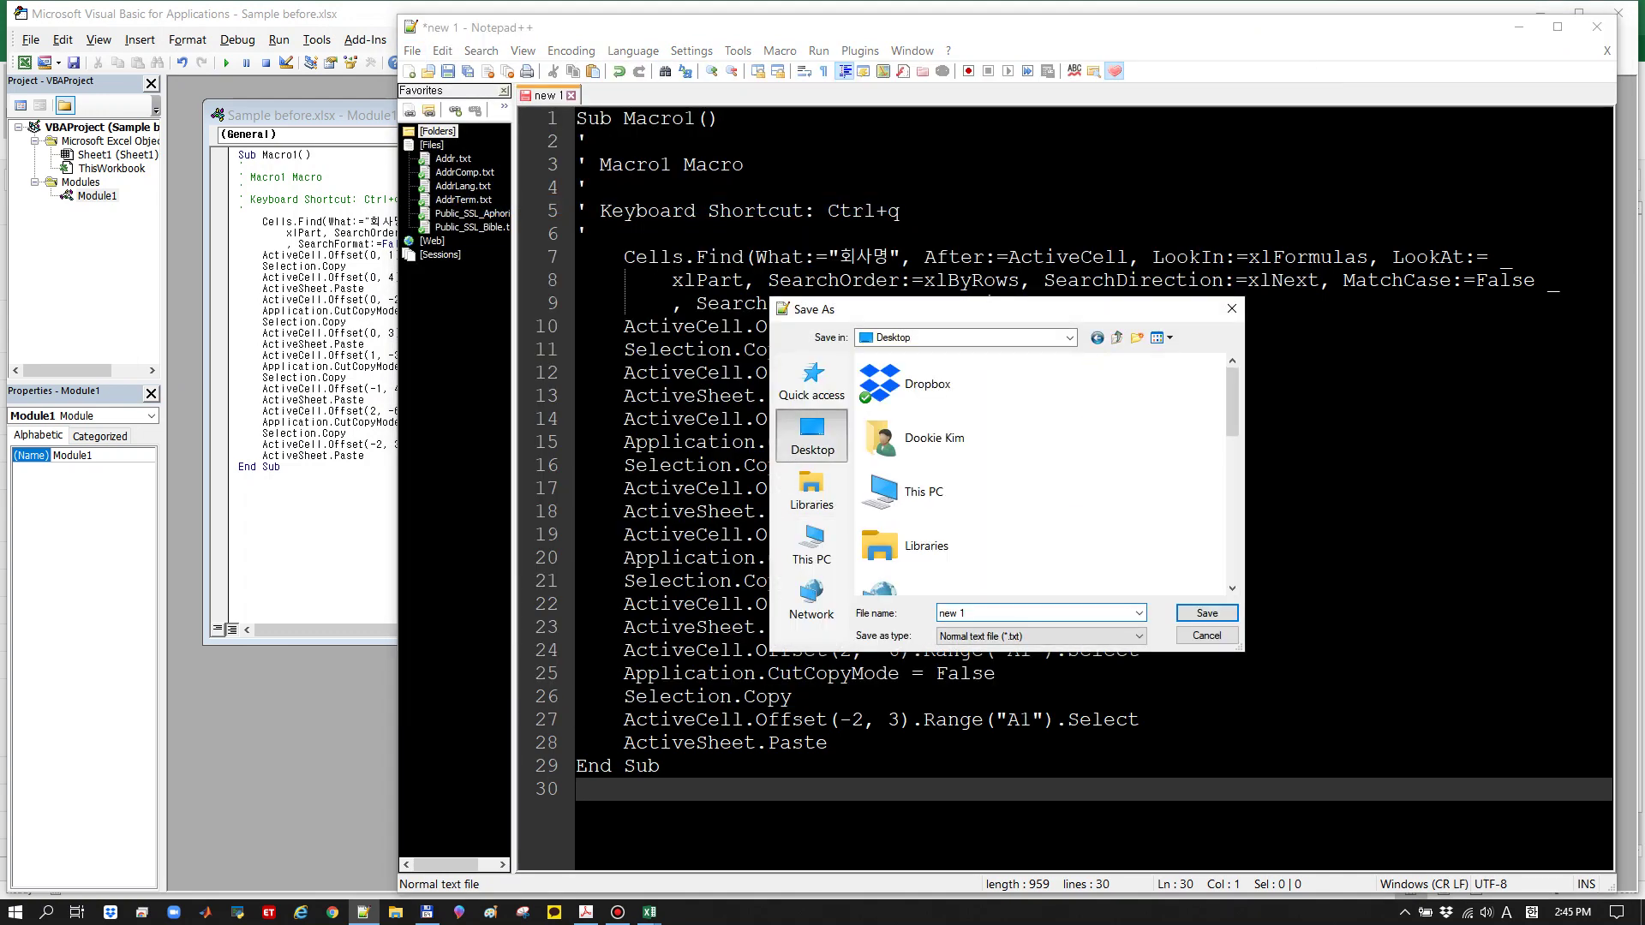
pyautogui.press('Hangul')
pyautogui.write('ㅁ')
pyautogui.press('BackSpace')
pyautogui.press('Hangul')
pyautogui.write('.vba')
pyautogui.press('Return')
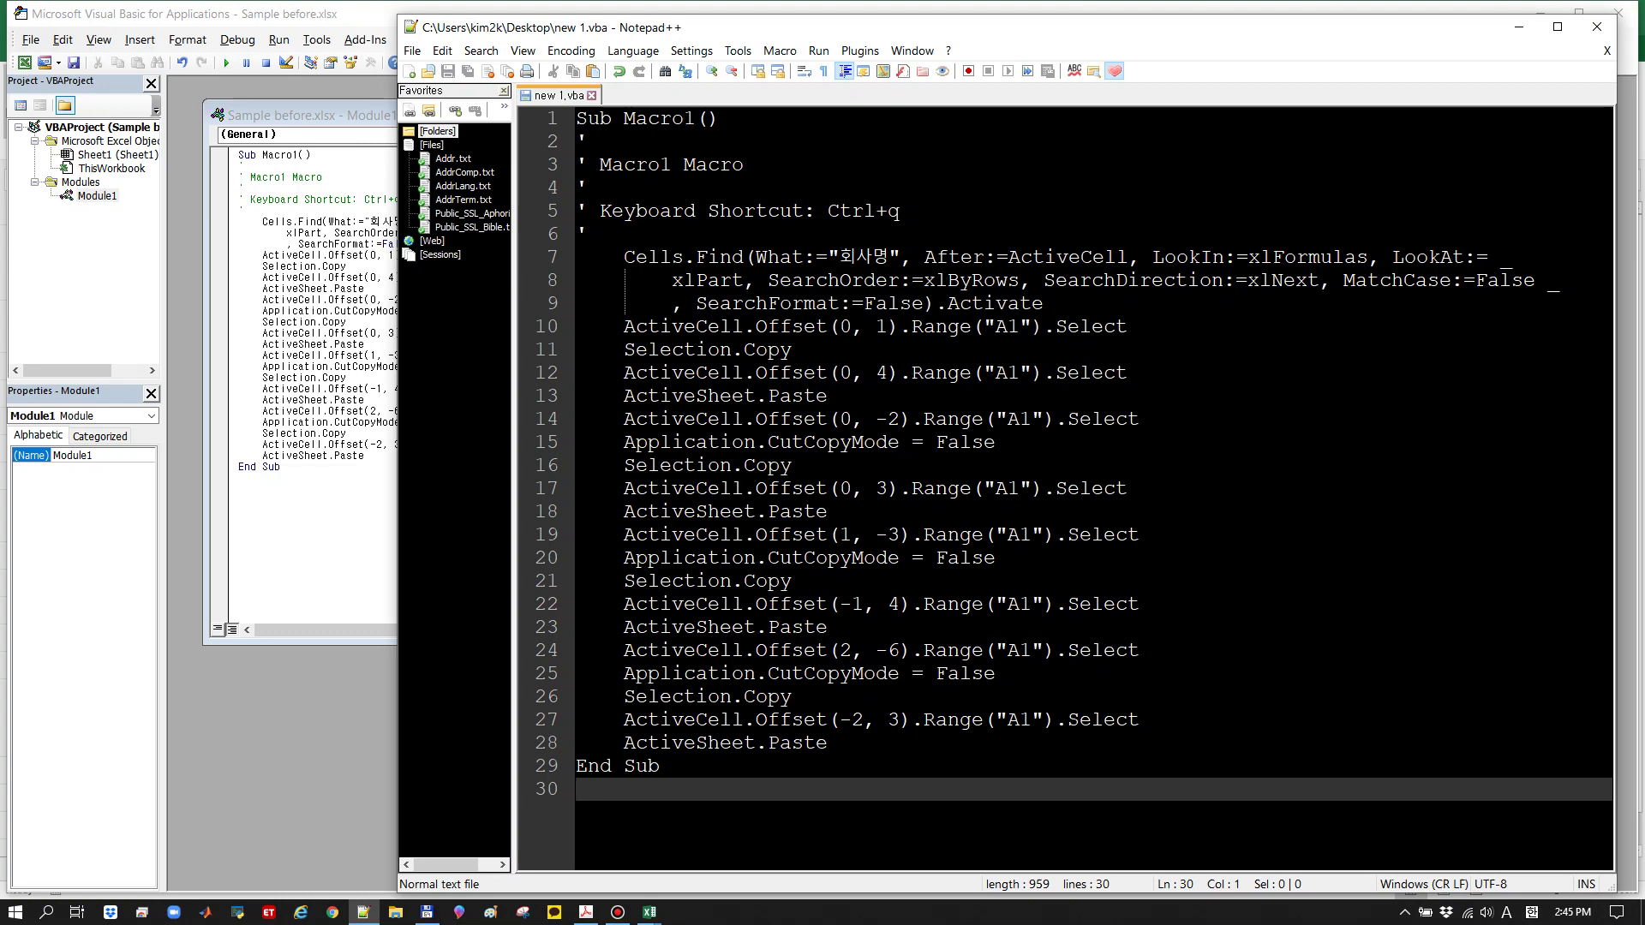
# Enlarge the code text, widen the Notepad++ window and place it beside the VBA editor's macro code
pyautogui.click(982, 418)
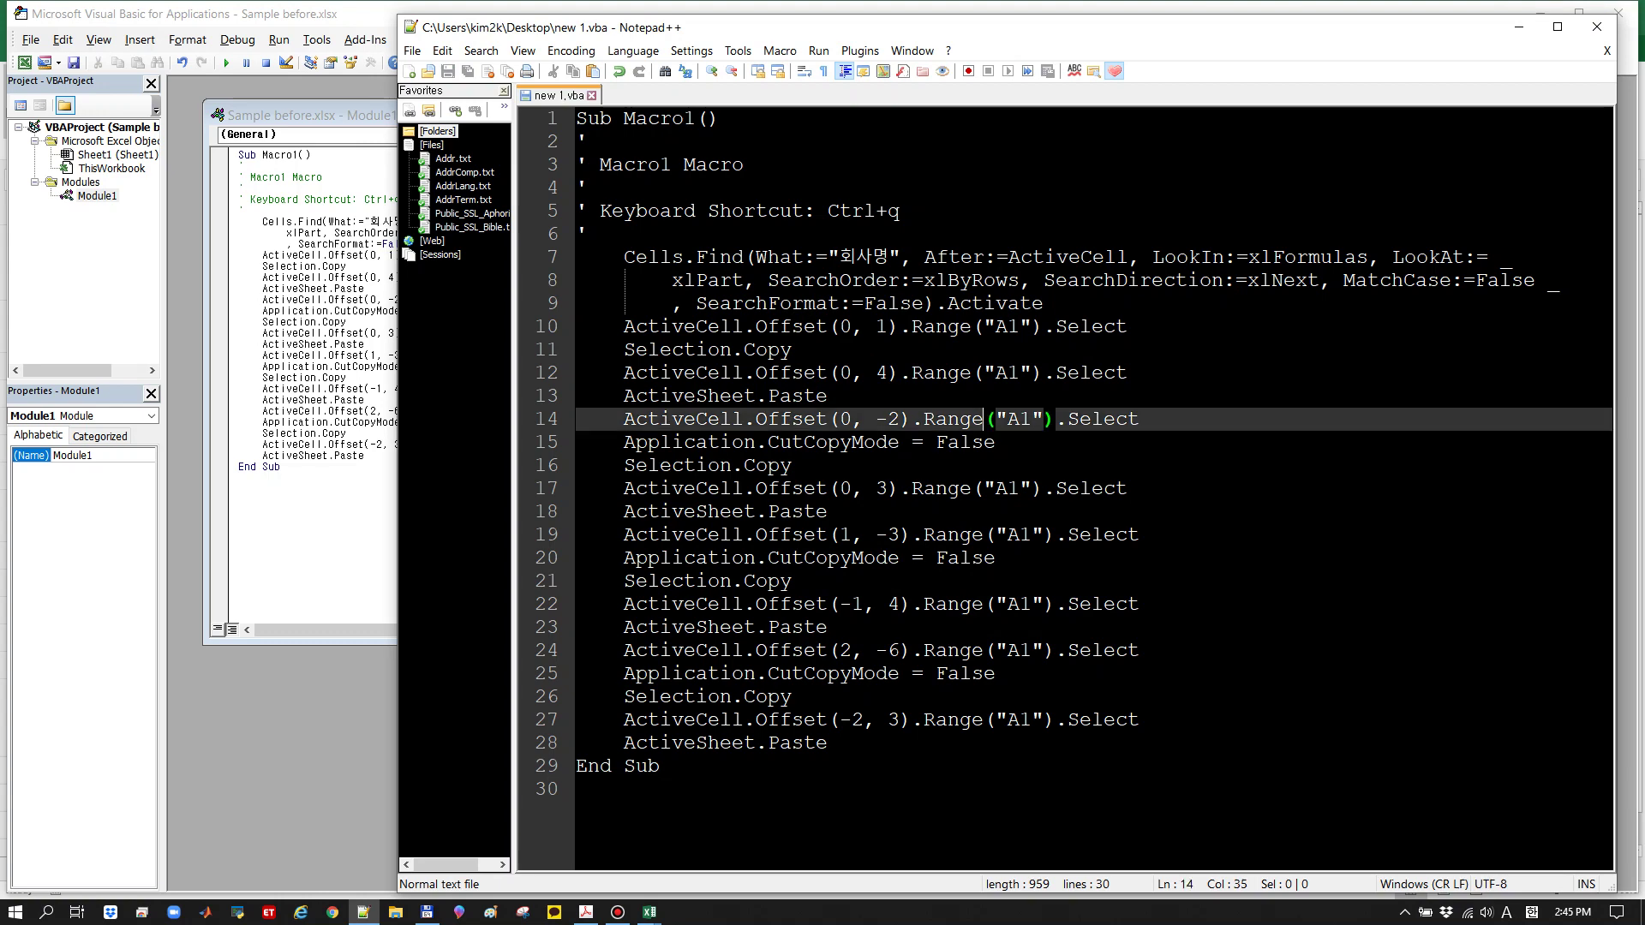
pyautogui.scroll(3, 982, 418)
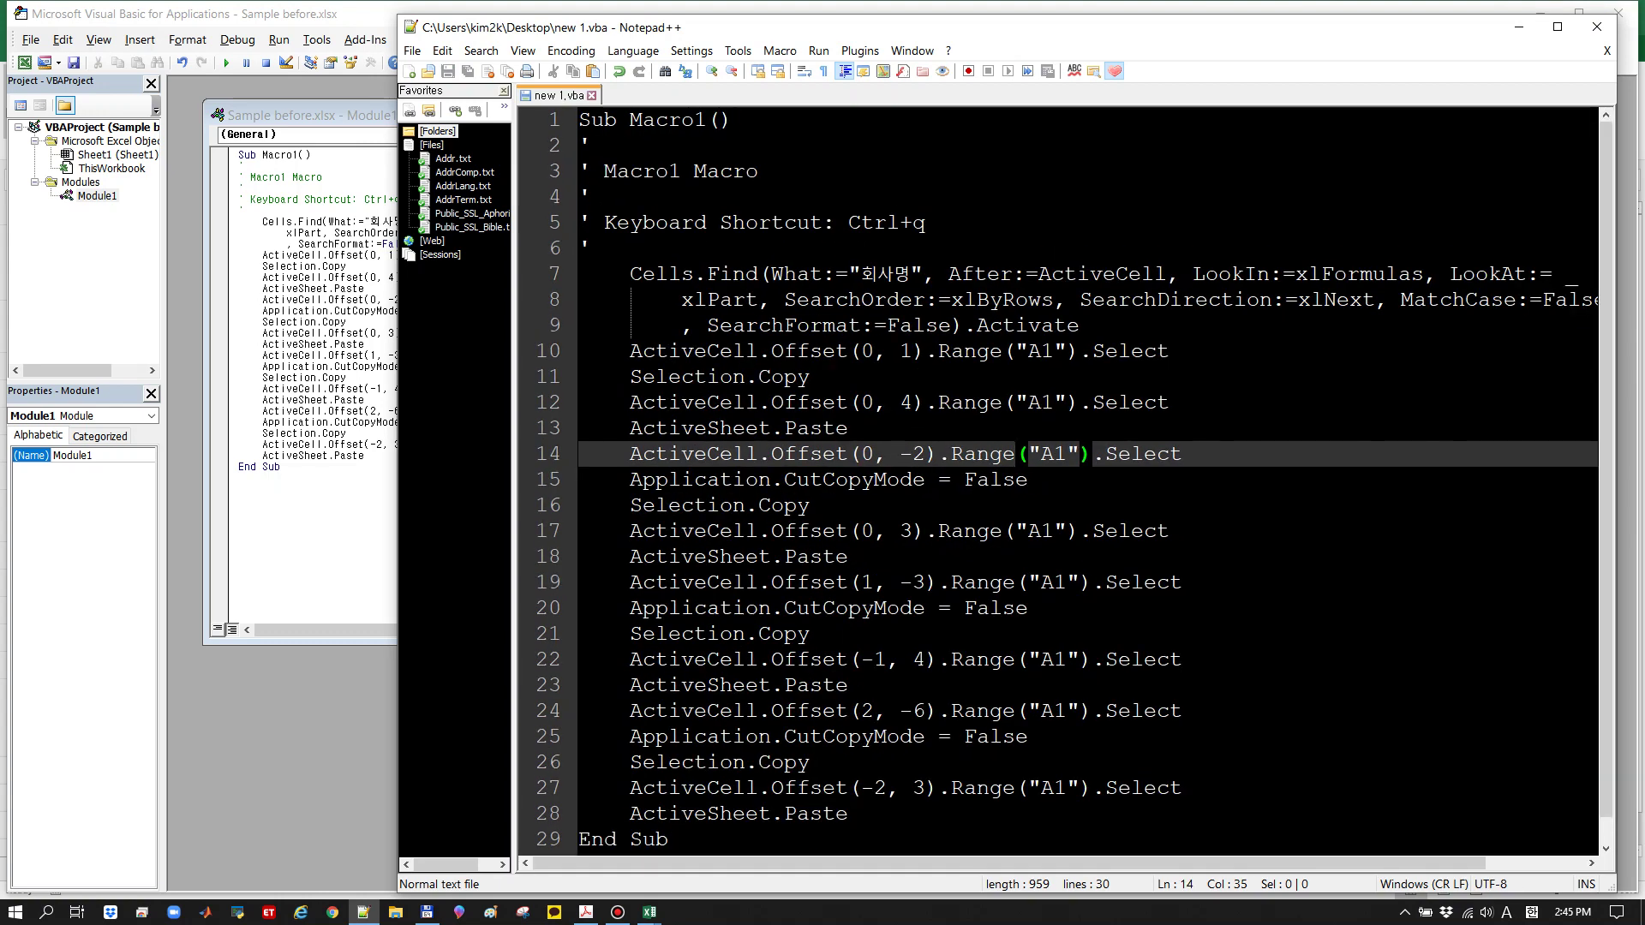
pyautogui.moveTo(396, 319); pyautogui.dragTo(169, 318)
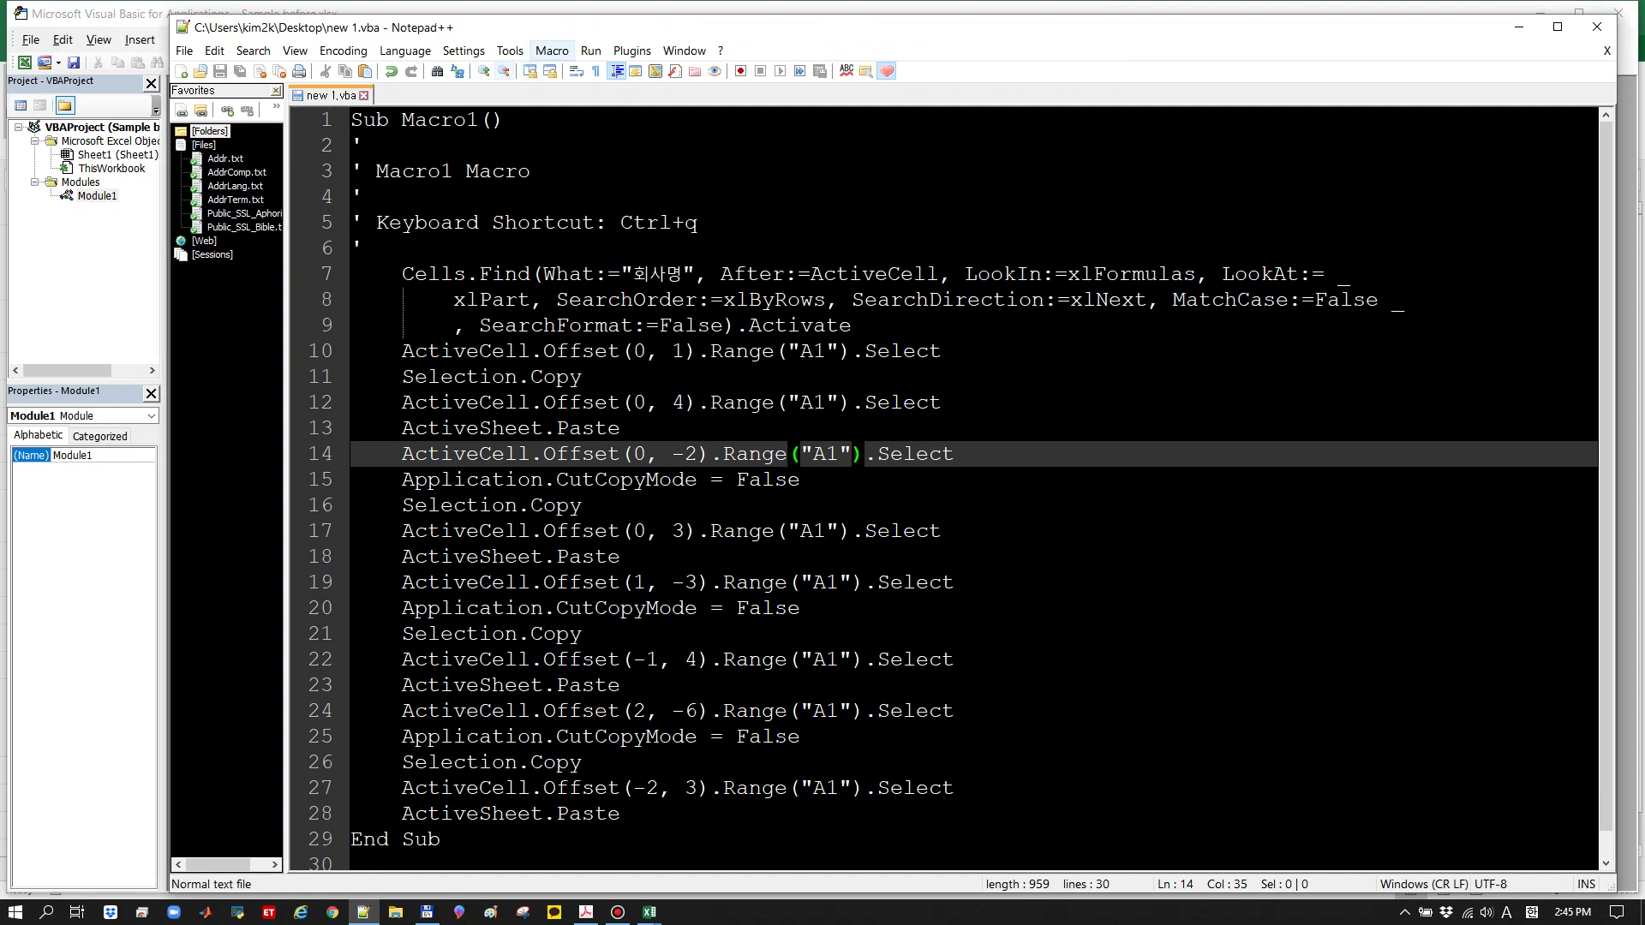
pyautogui.moveTo(586, 31); pyautogui.dragTo(880, 25)
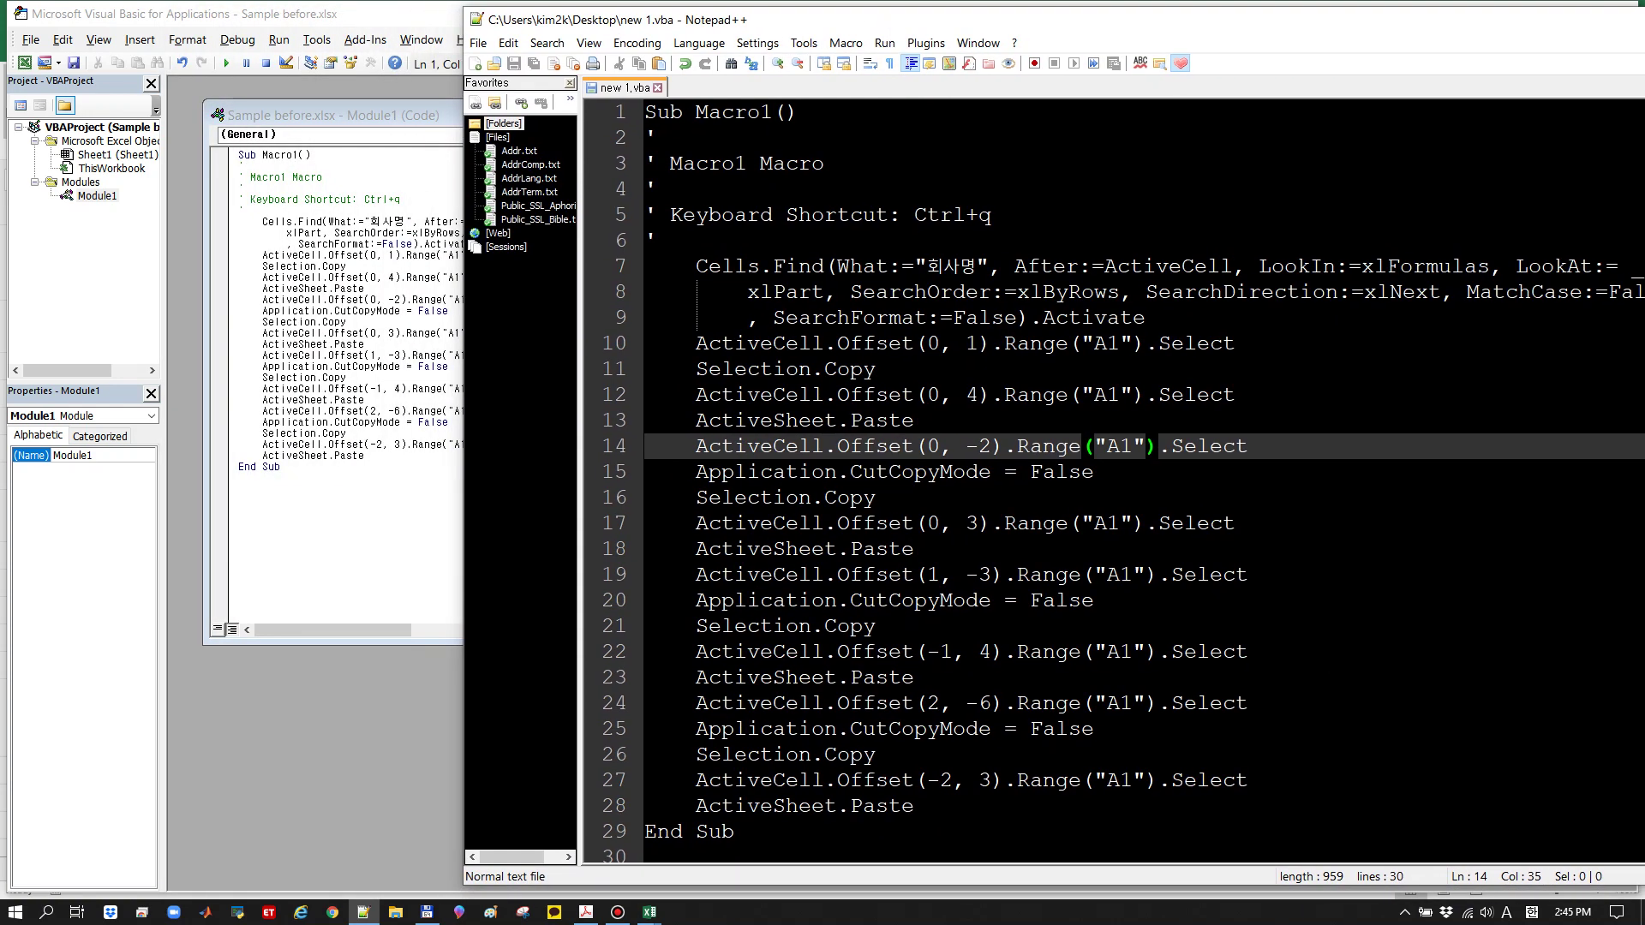
# Examine the comment lines 2 to 6 of the code, highlighting Macro1 and Macro in line 3
pyautogui.click(657, 138)
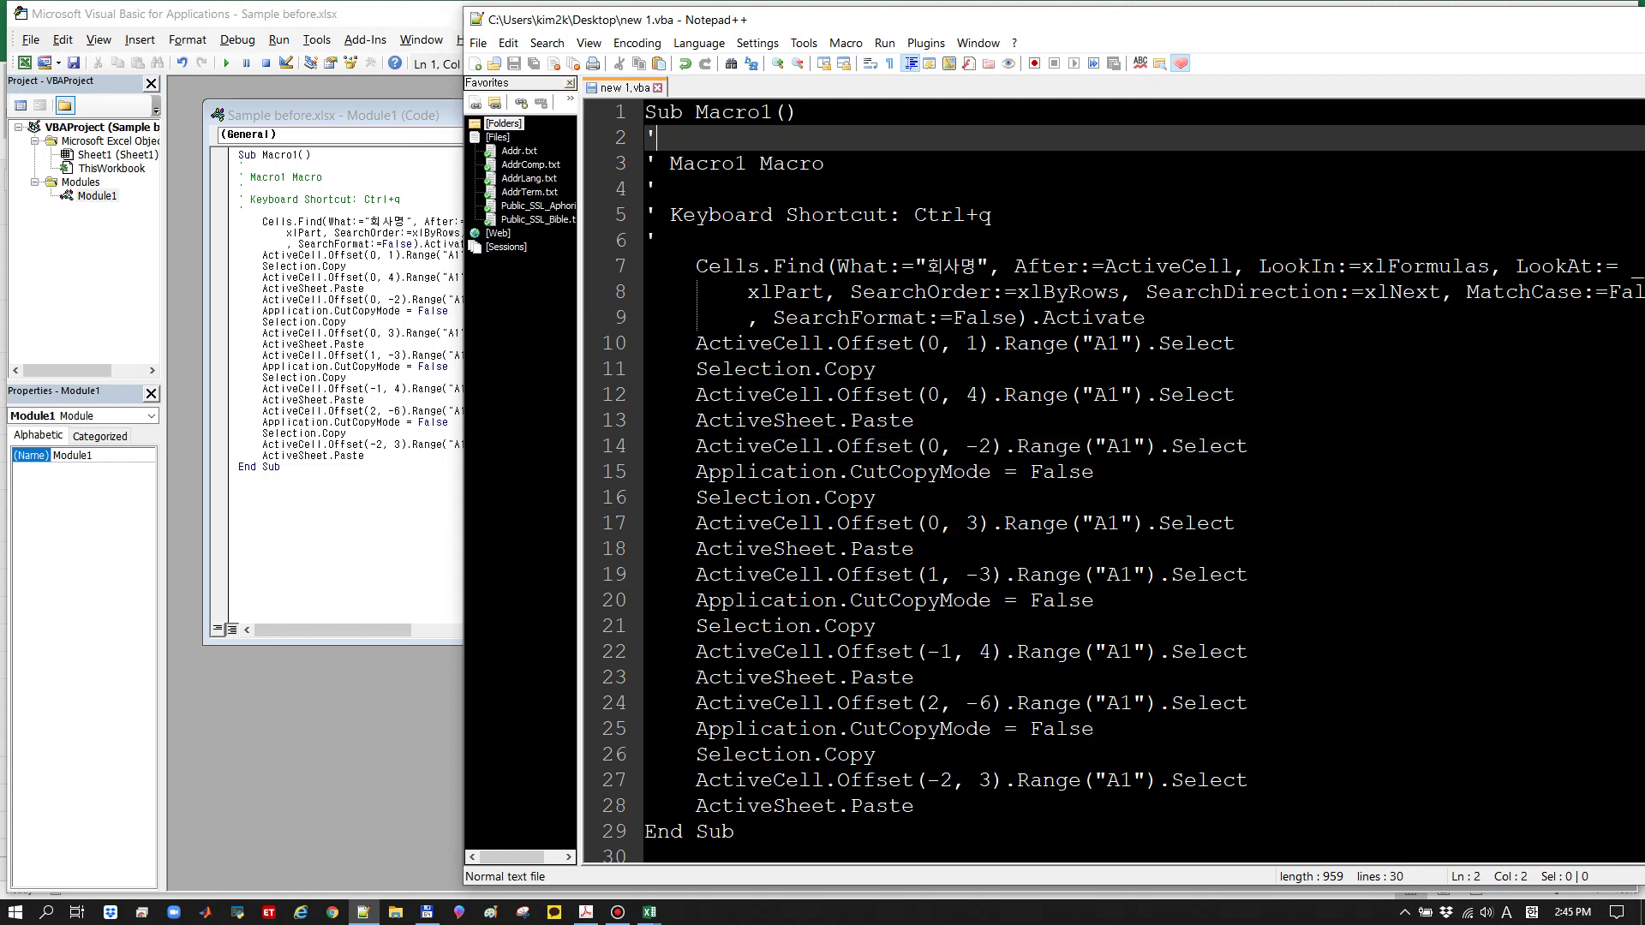
pyautogui.press('Down')
pyautogui.press('Down')
pyautogui.press('Down')
pyautogui.press('Down')
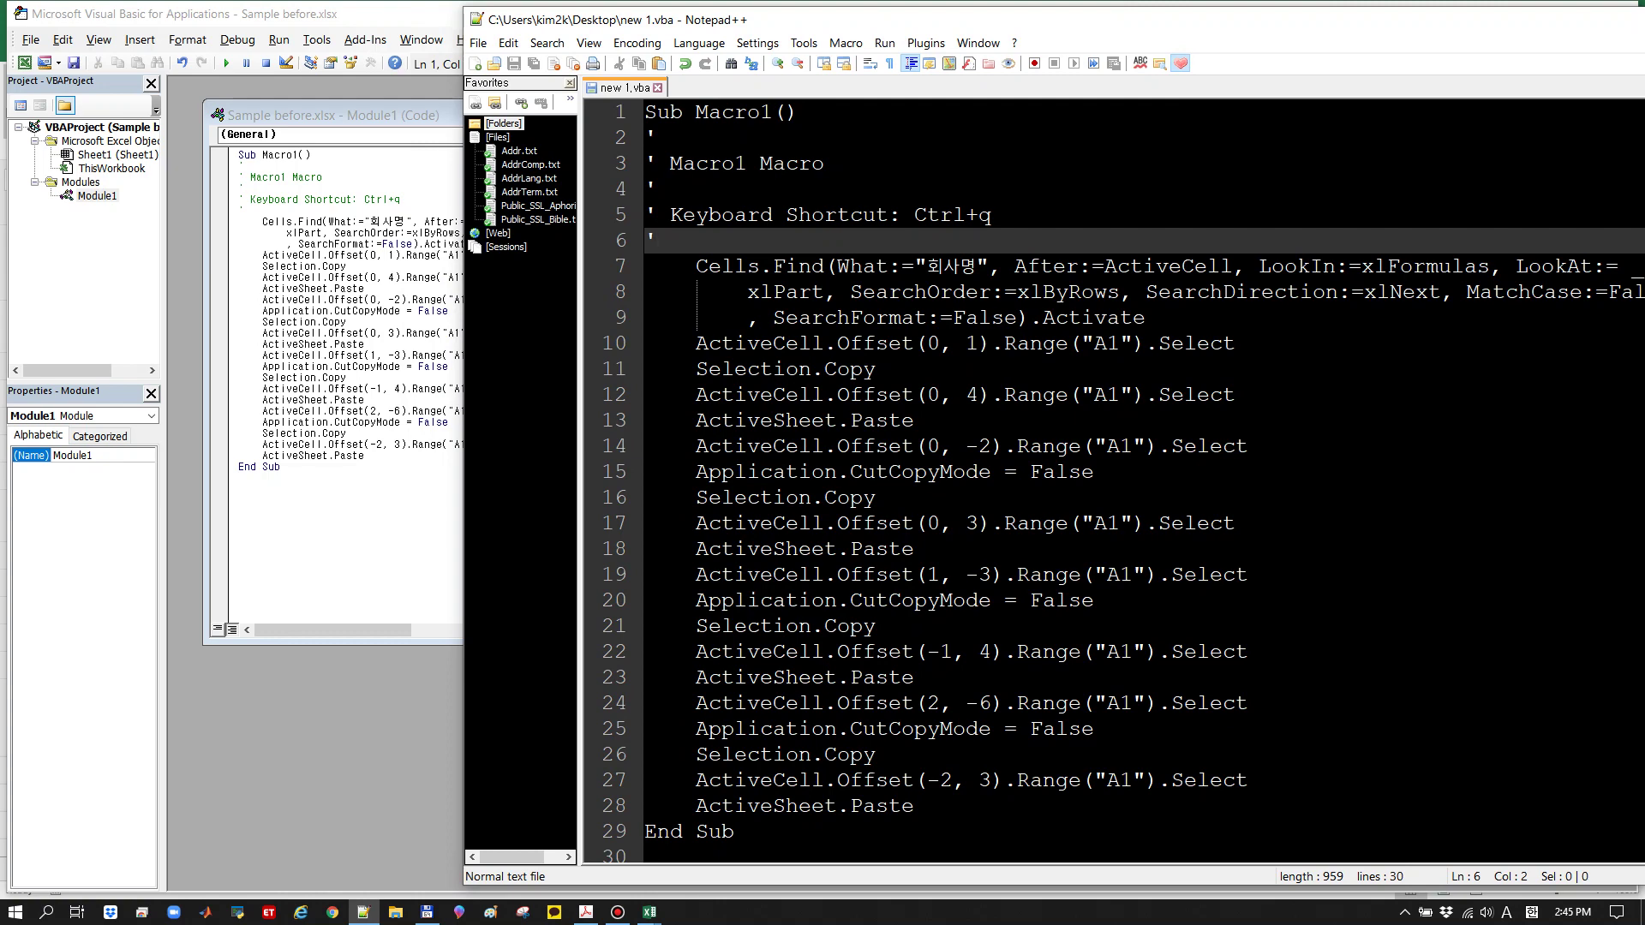
pyautogui.moveTo(670, 163); pyautogui.dragTo(747, 164)
pyautogui.doubleClick(791, 163)
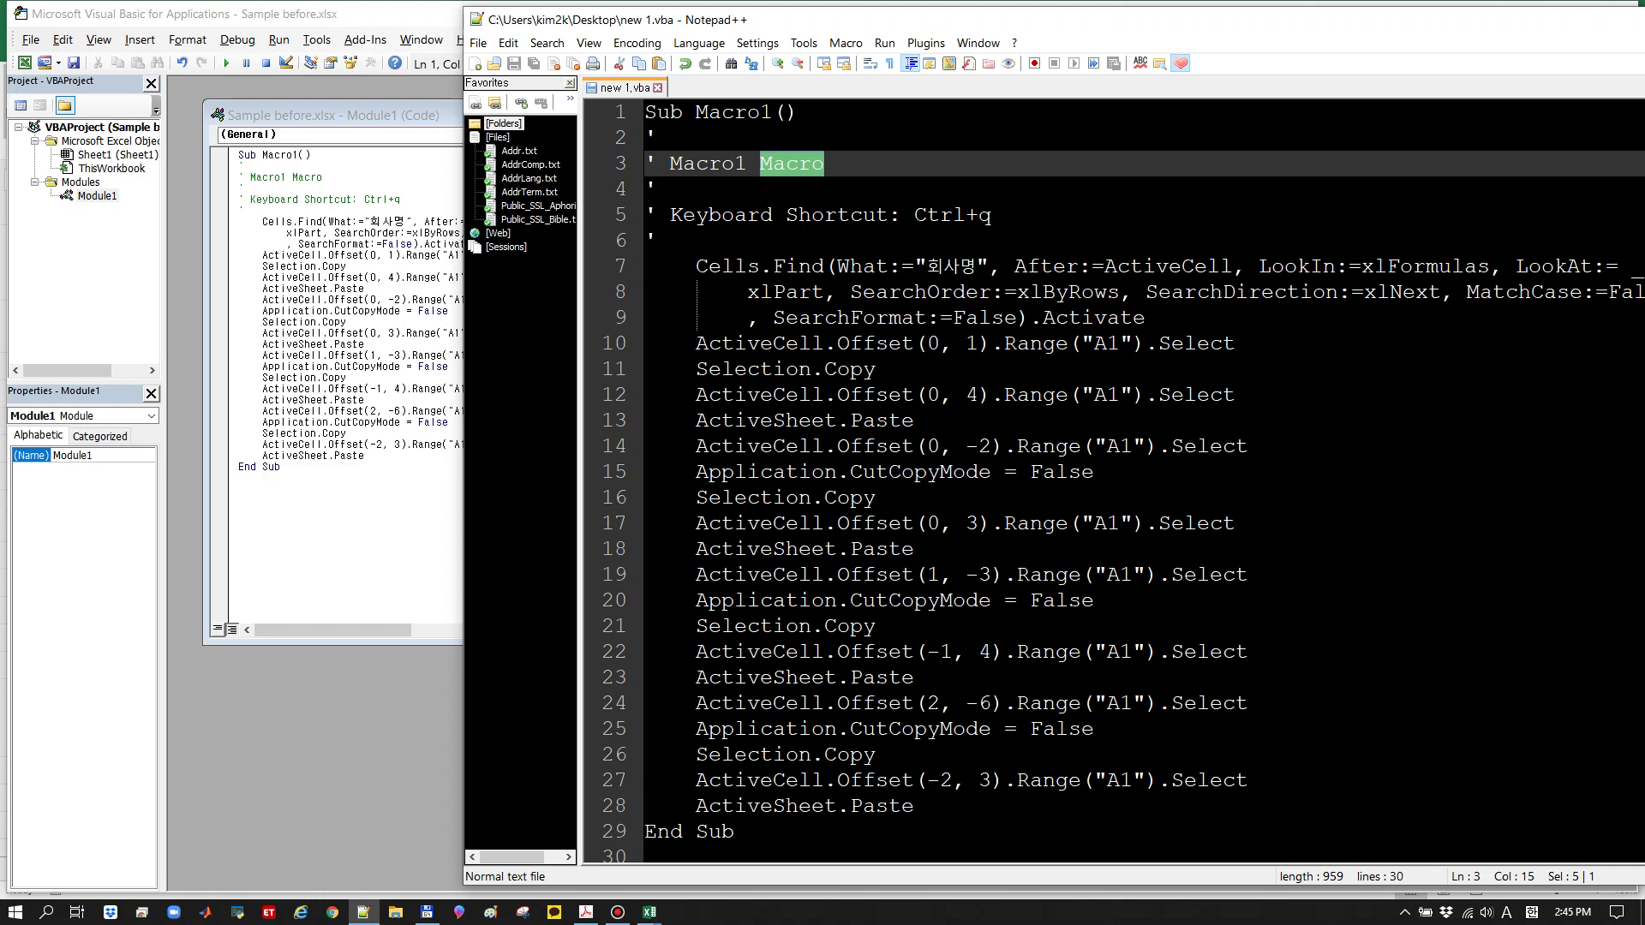
# Examine the Sub Macro1() declaration in line 1, highlighting its name, parentheses and Sub keyword, plus Ctrl+q in line 5
pyautogui.moveTo(683, 112); pyautogui.dragTo(773, 112)
pyautogui.click(785, 112)
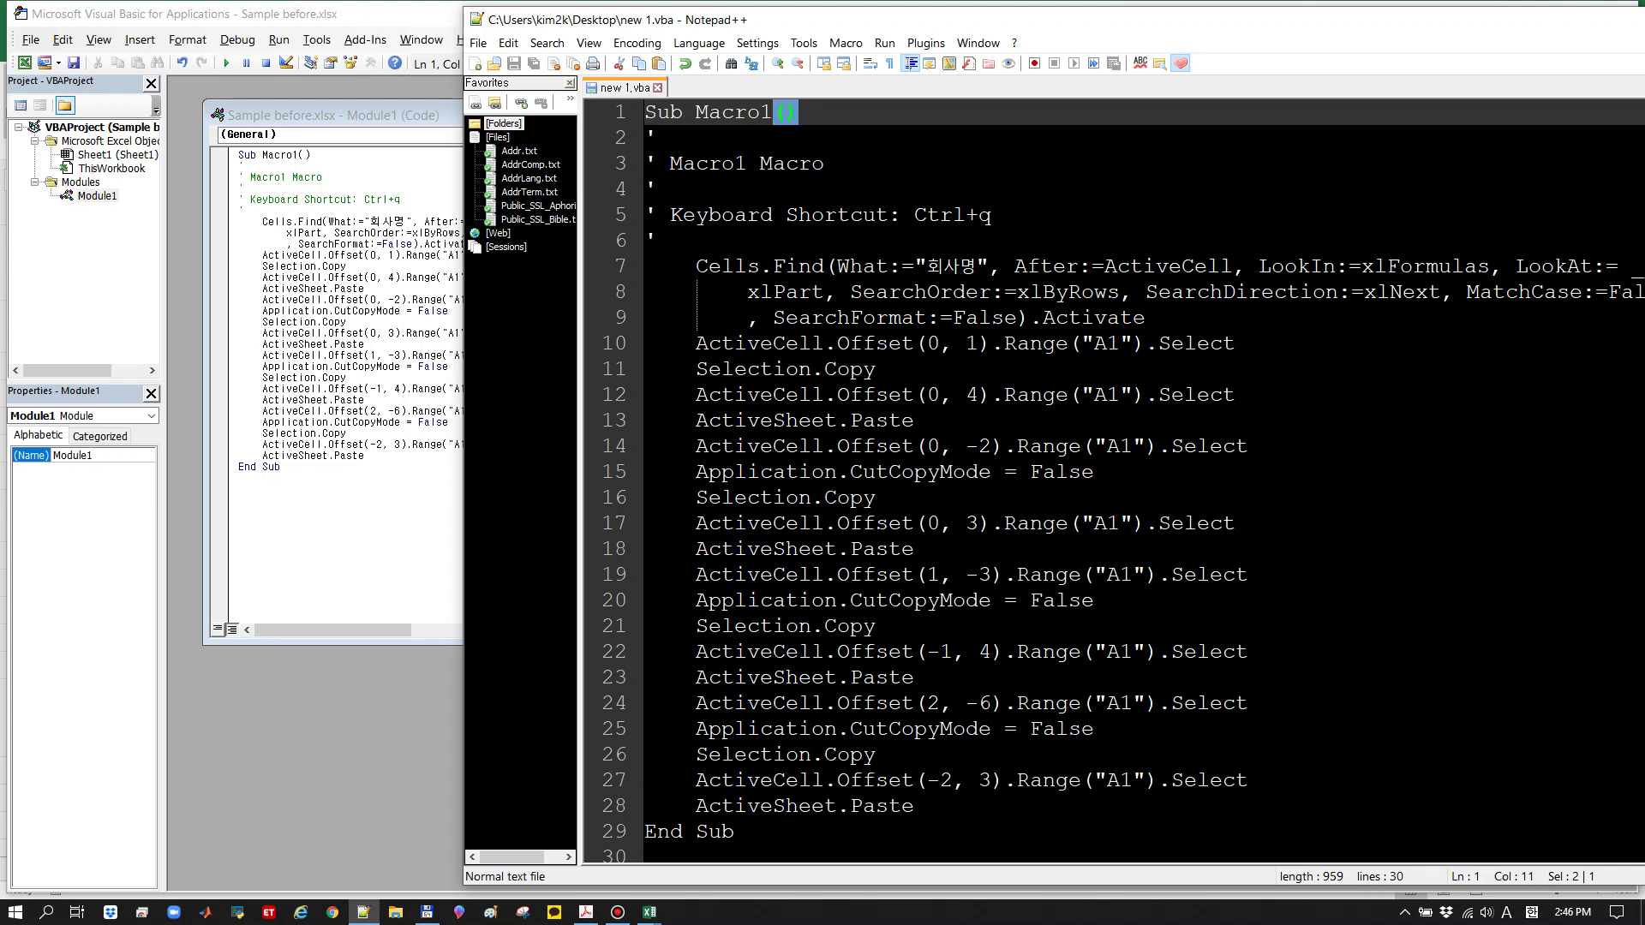
pyautogui.click(797, 113)
pyautogui.moveTo(797, 112); pyautogui.dragTo(774, 112)
pyautogui.moveTo(696, 112); pyautogui.dragTo(645, 112)
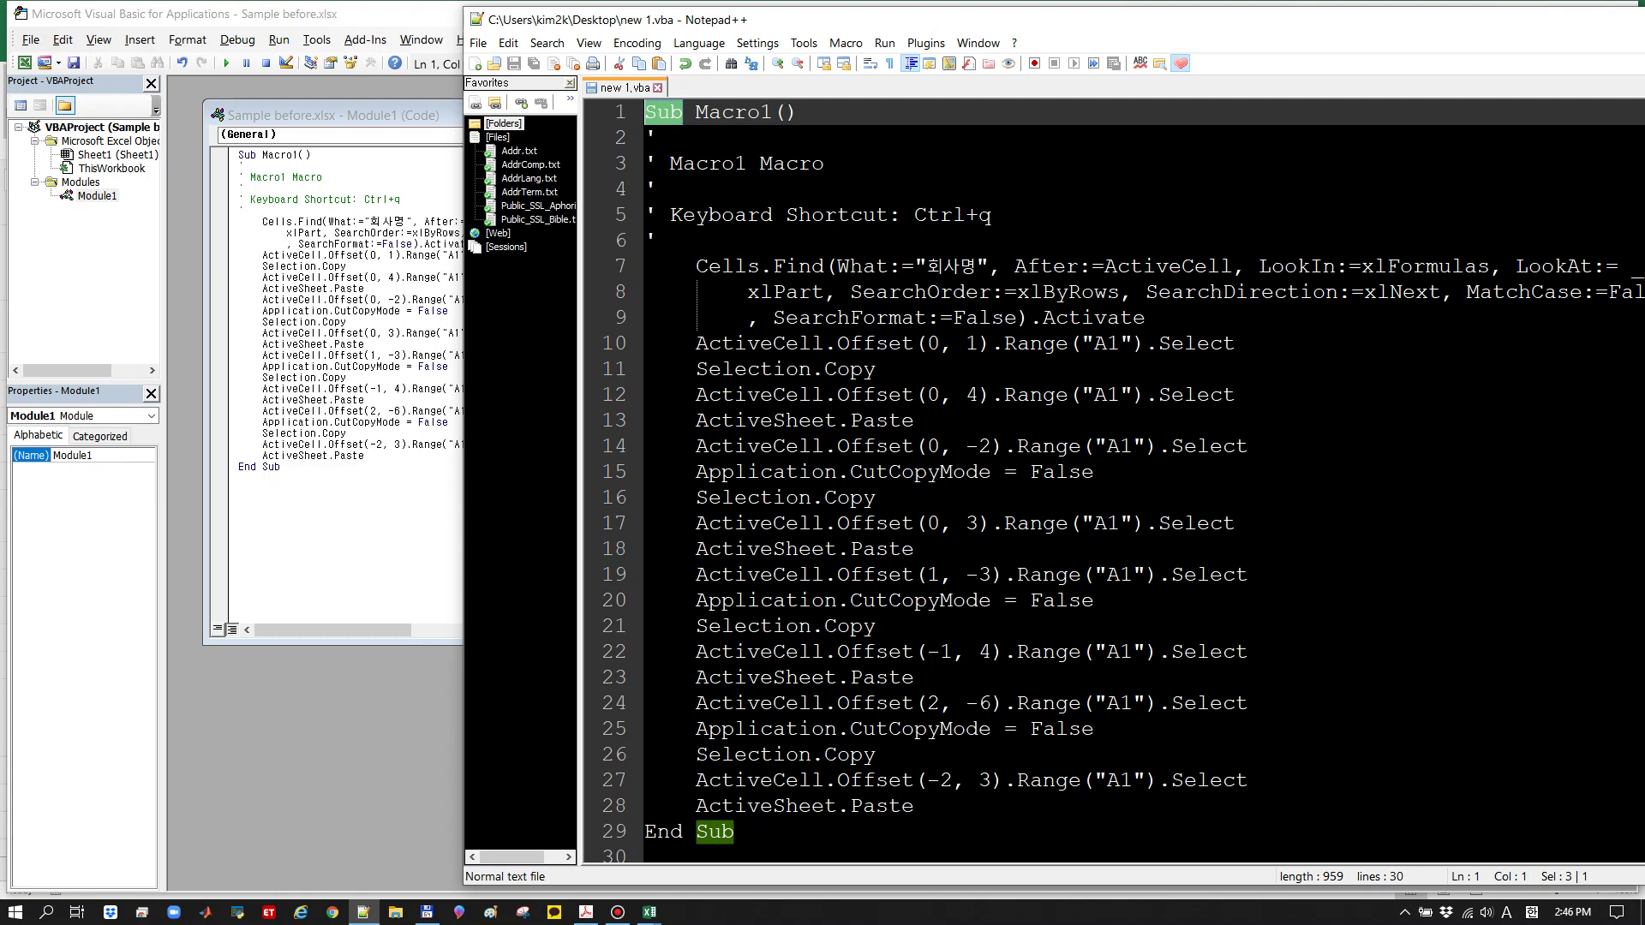
pyautogui.moveTo(902, 214); pyautogui.dragTo(992, 215)
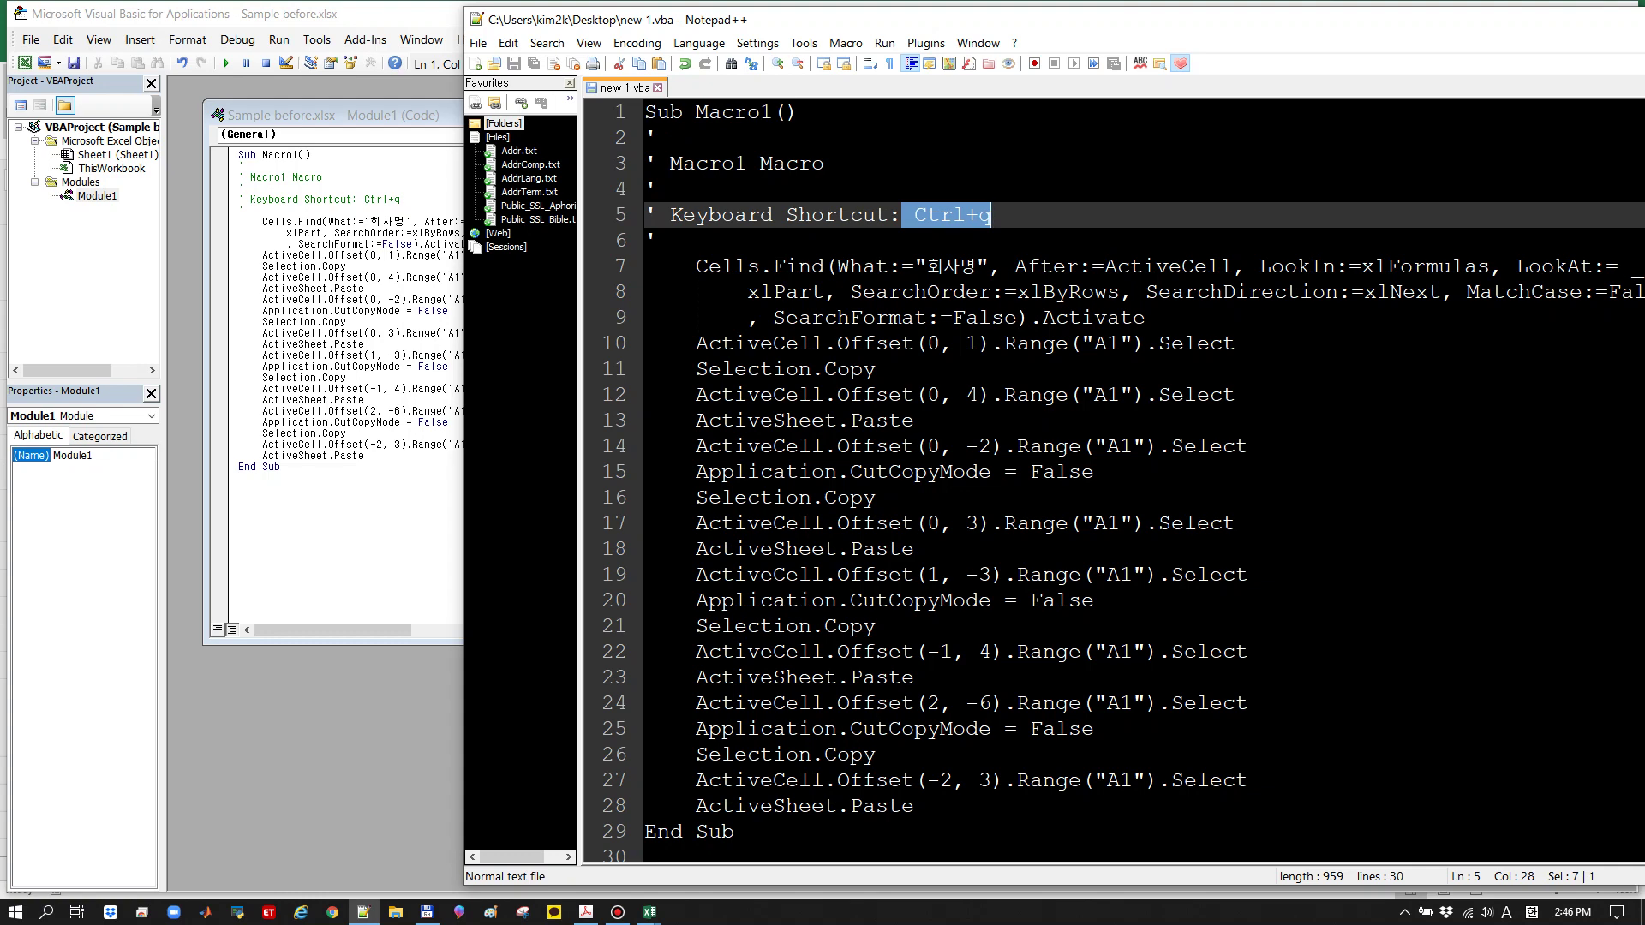
# Widen the Notepad++ window and examine the Cells.Find statement, highlighting .Activate, Cells.Find, "회사명" and ActiveCell
pyautogui.moveTo(463, 503); pyautogui.dragTo(262, 503)
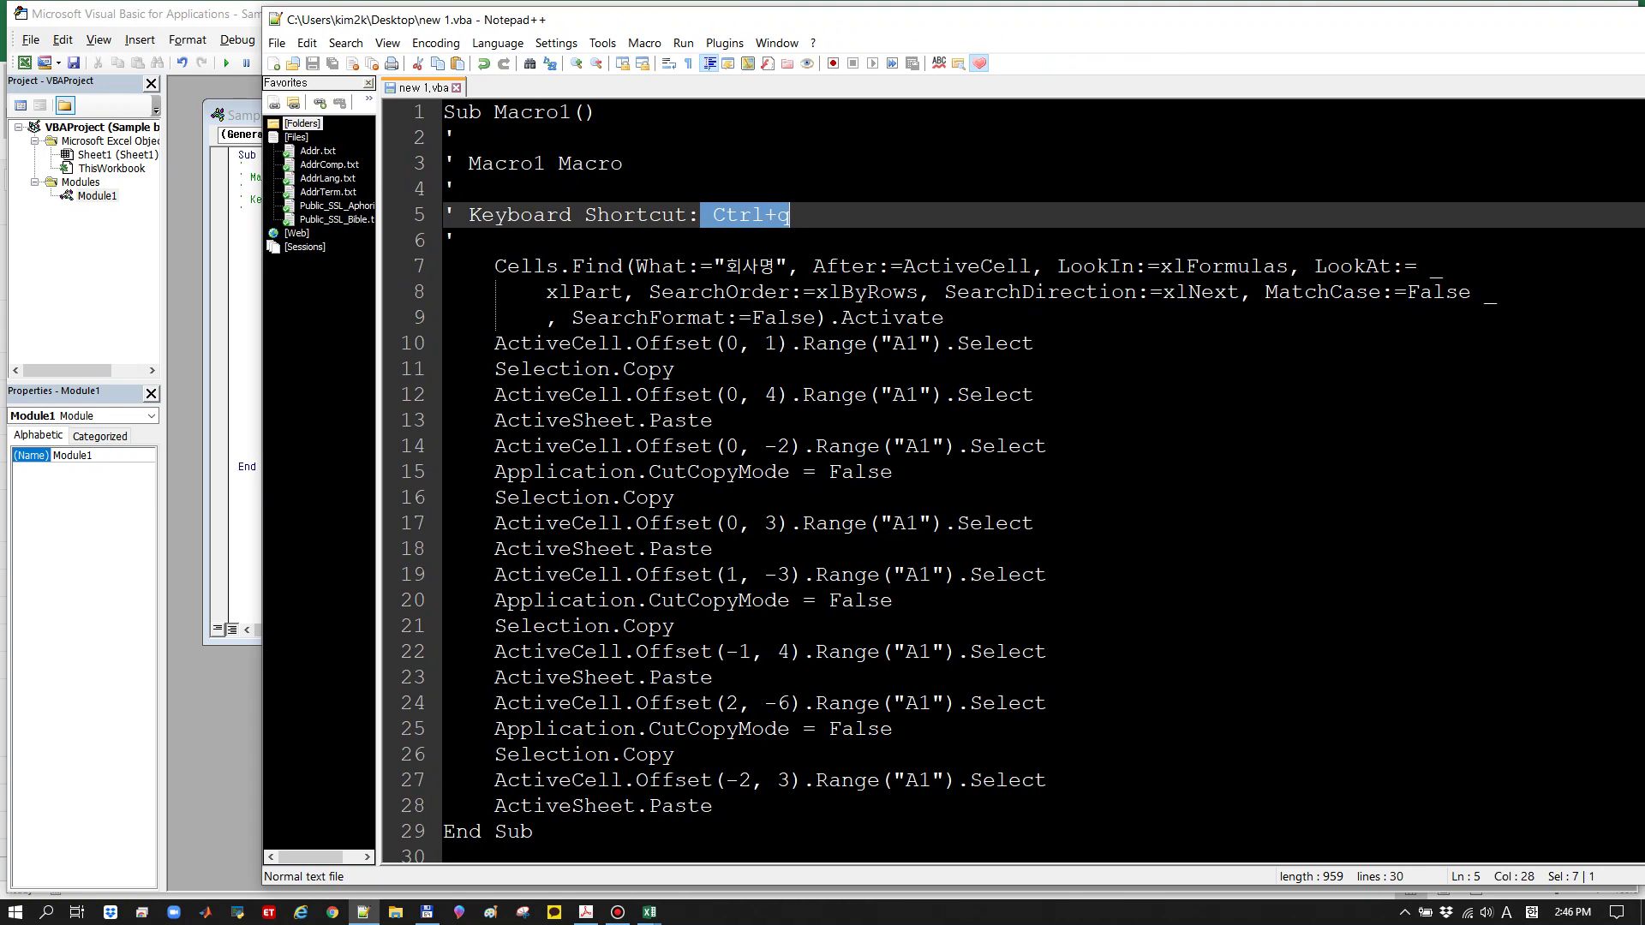
pyautogui.moveTo(829, 317); pyautogui.dragTo(944, 317)
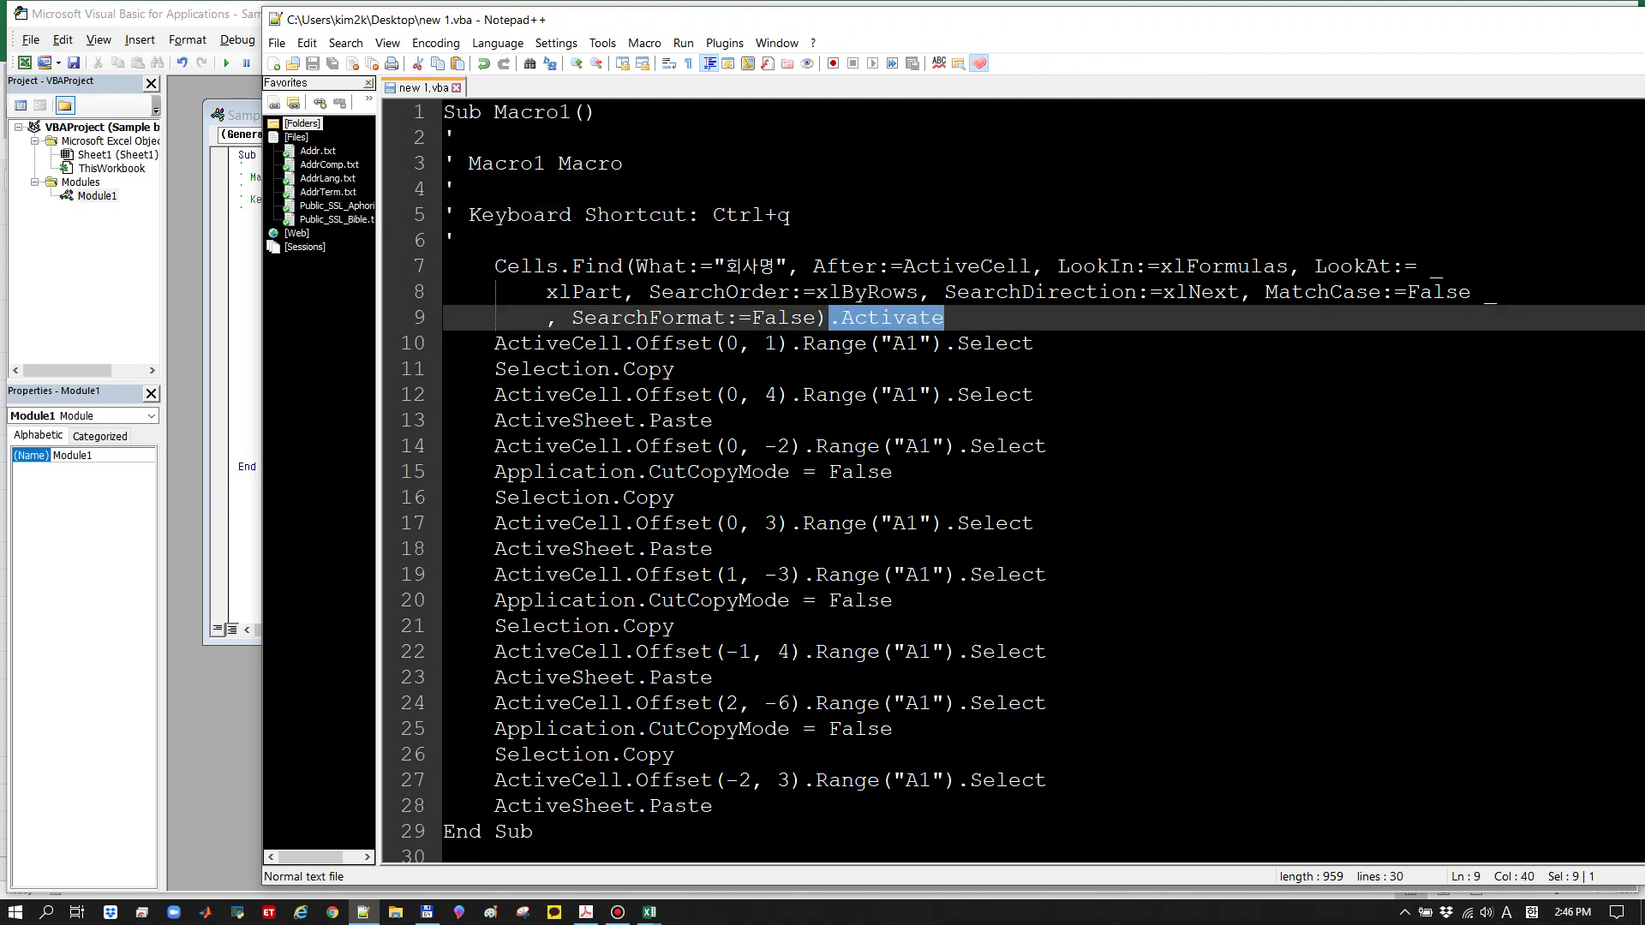
pyautogui.moveTo(506, 266); pyautogui.dragTo(623, 266)
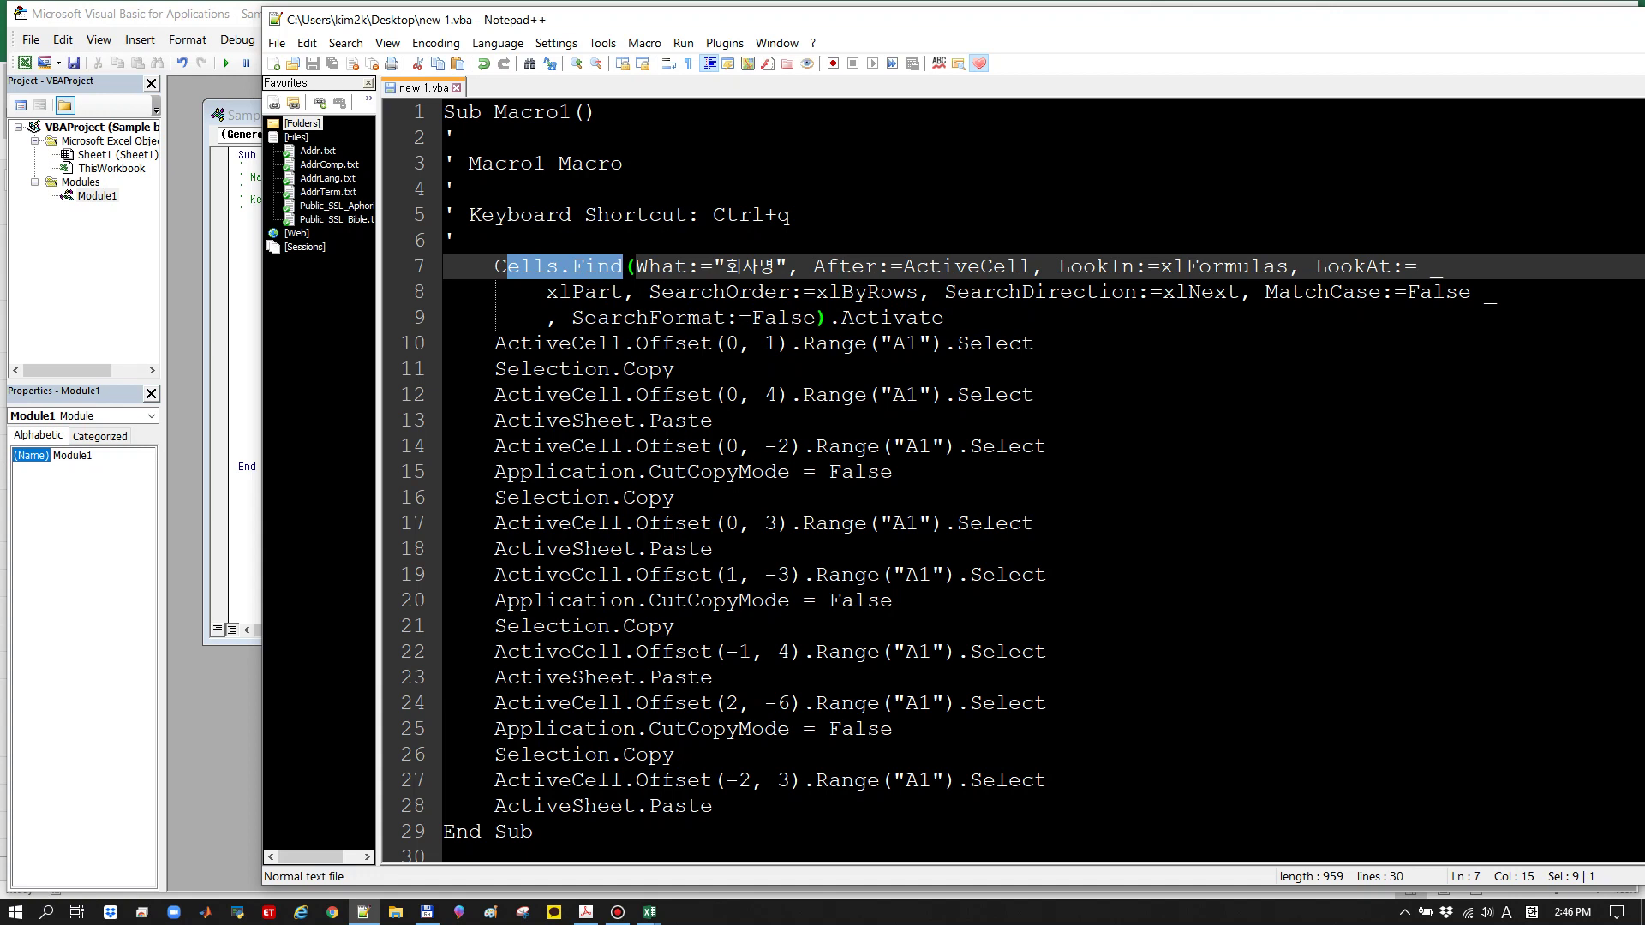
pyautogui.moveTo(714, 267); pyautogui.dragTo(787, 266)
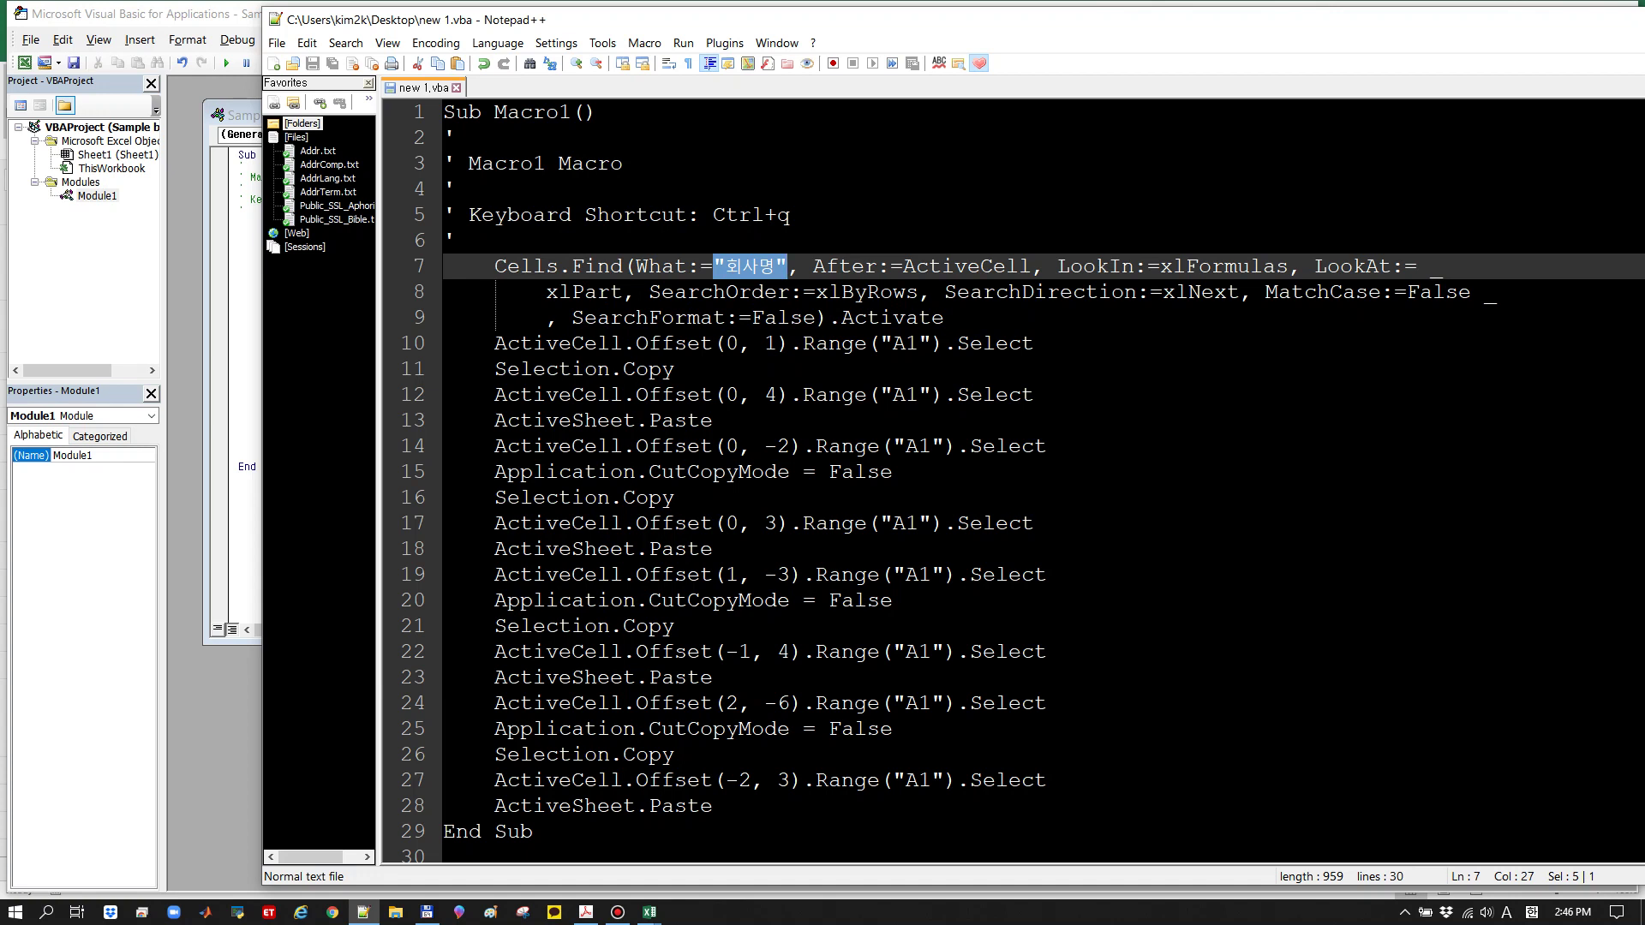
pyautogui.doubleClick(966, 267)
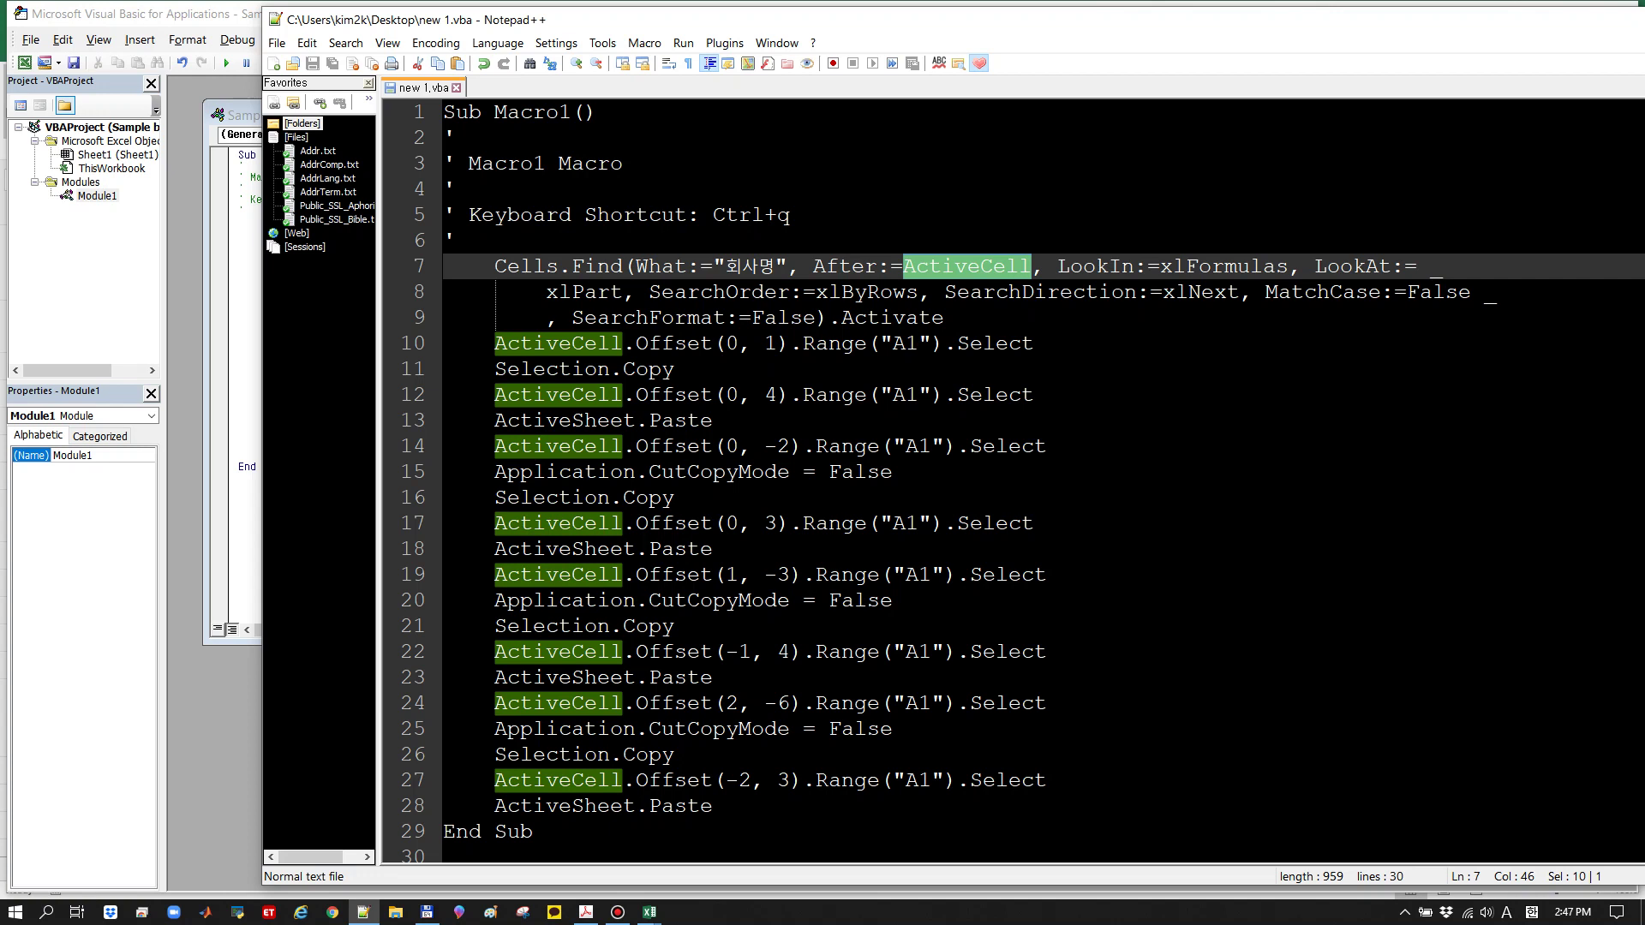
# Examine line 10, highlighting Offset, its arguments 0 and 1, and .Select, and relate it to 회사명 in line 7
pyautogui.doubleClick(673, 343)
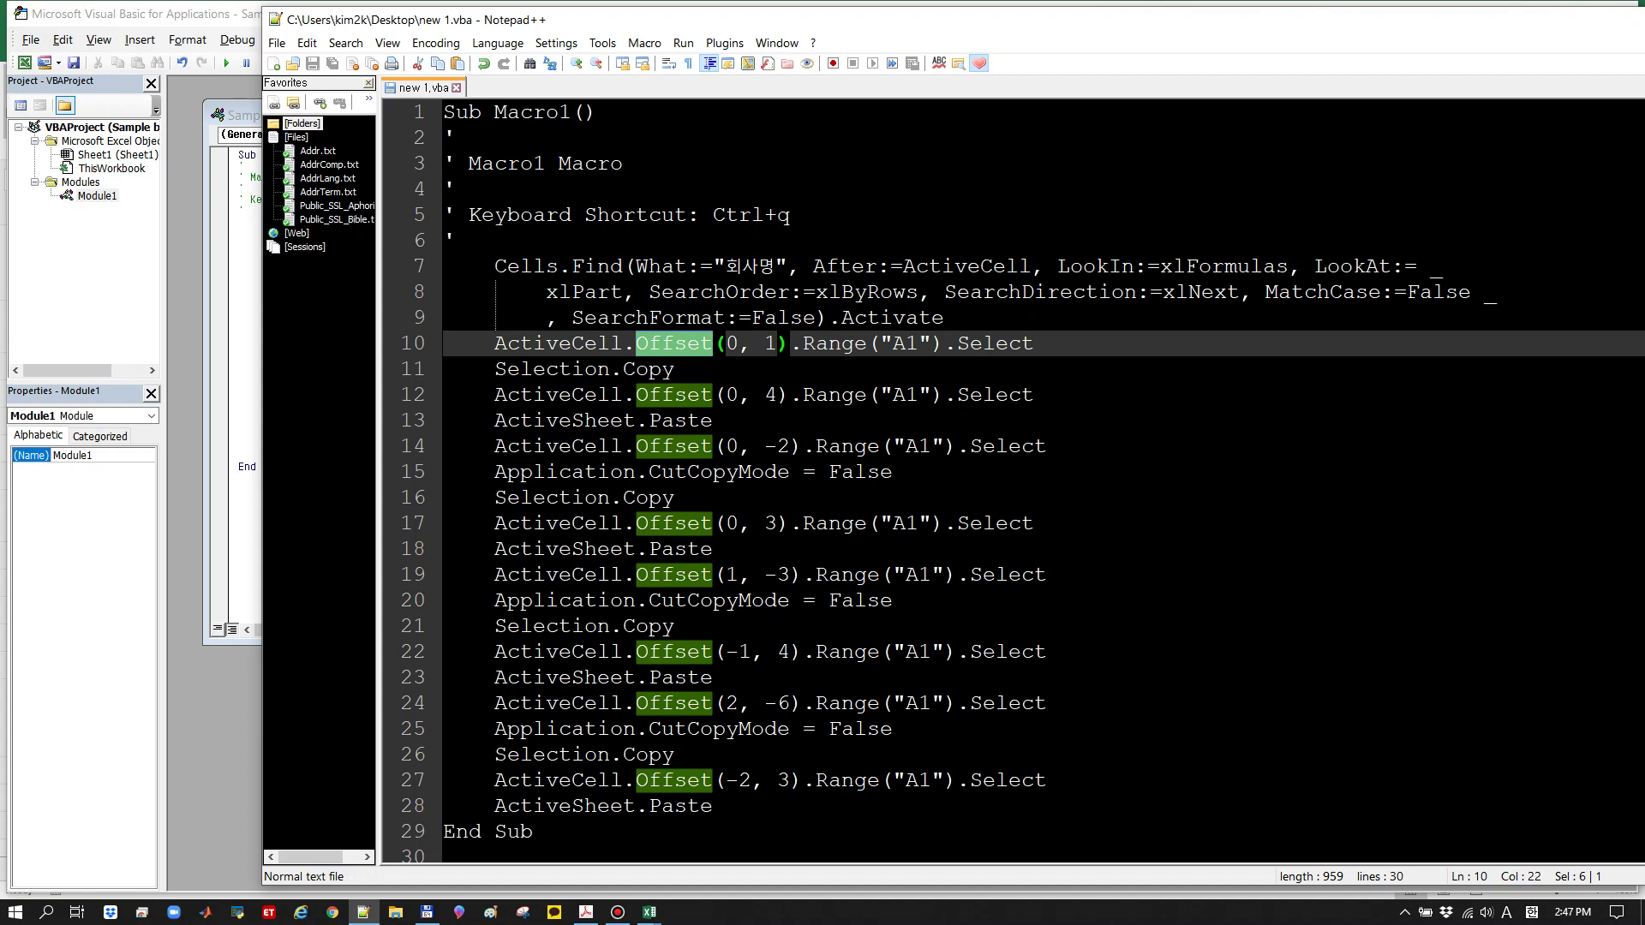
pyautogui.doubleClick(733, 342)
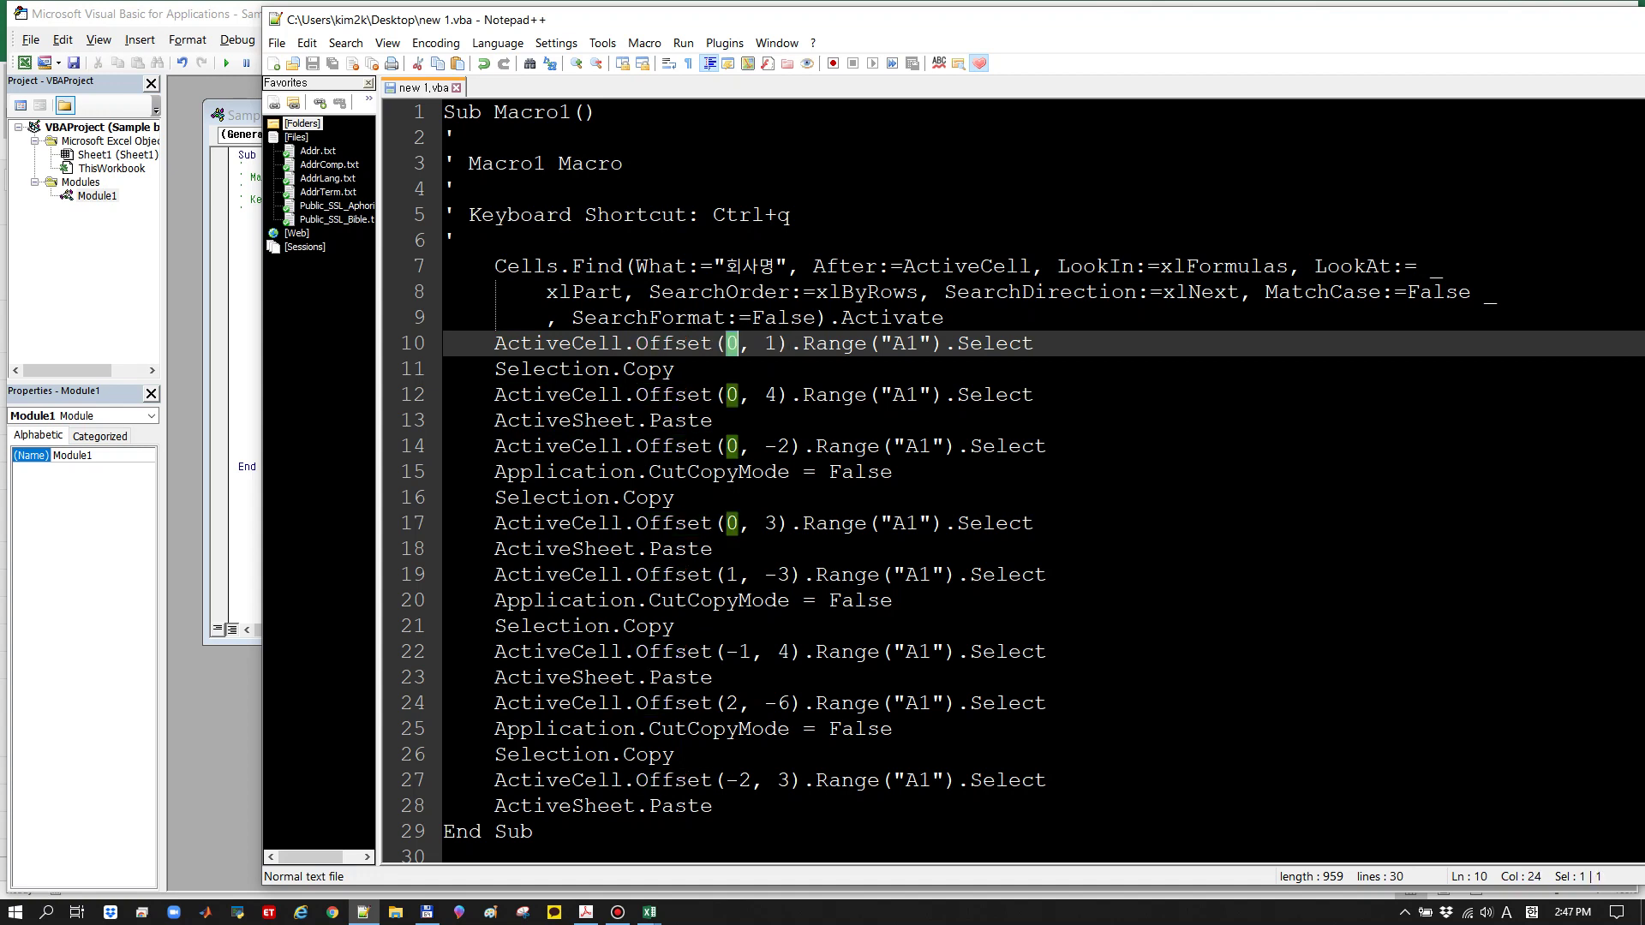
pyautogui.doubleClick(770, 343)
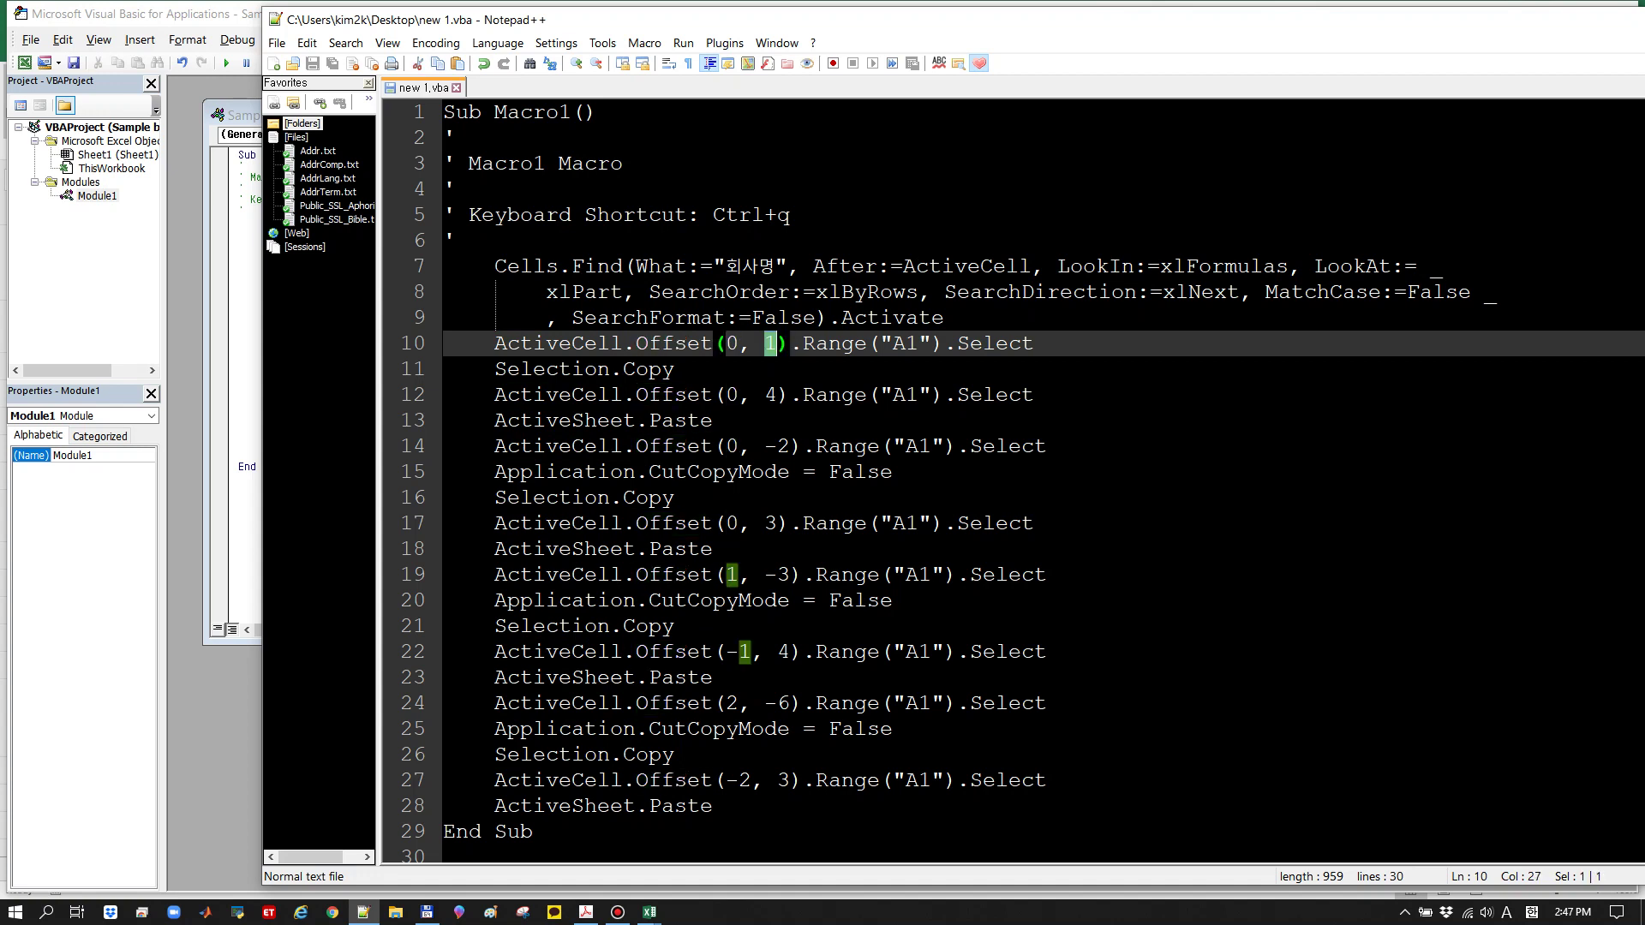
pyautogui.doubleClick(749, 267)
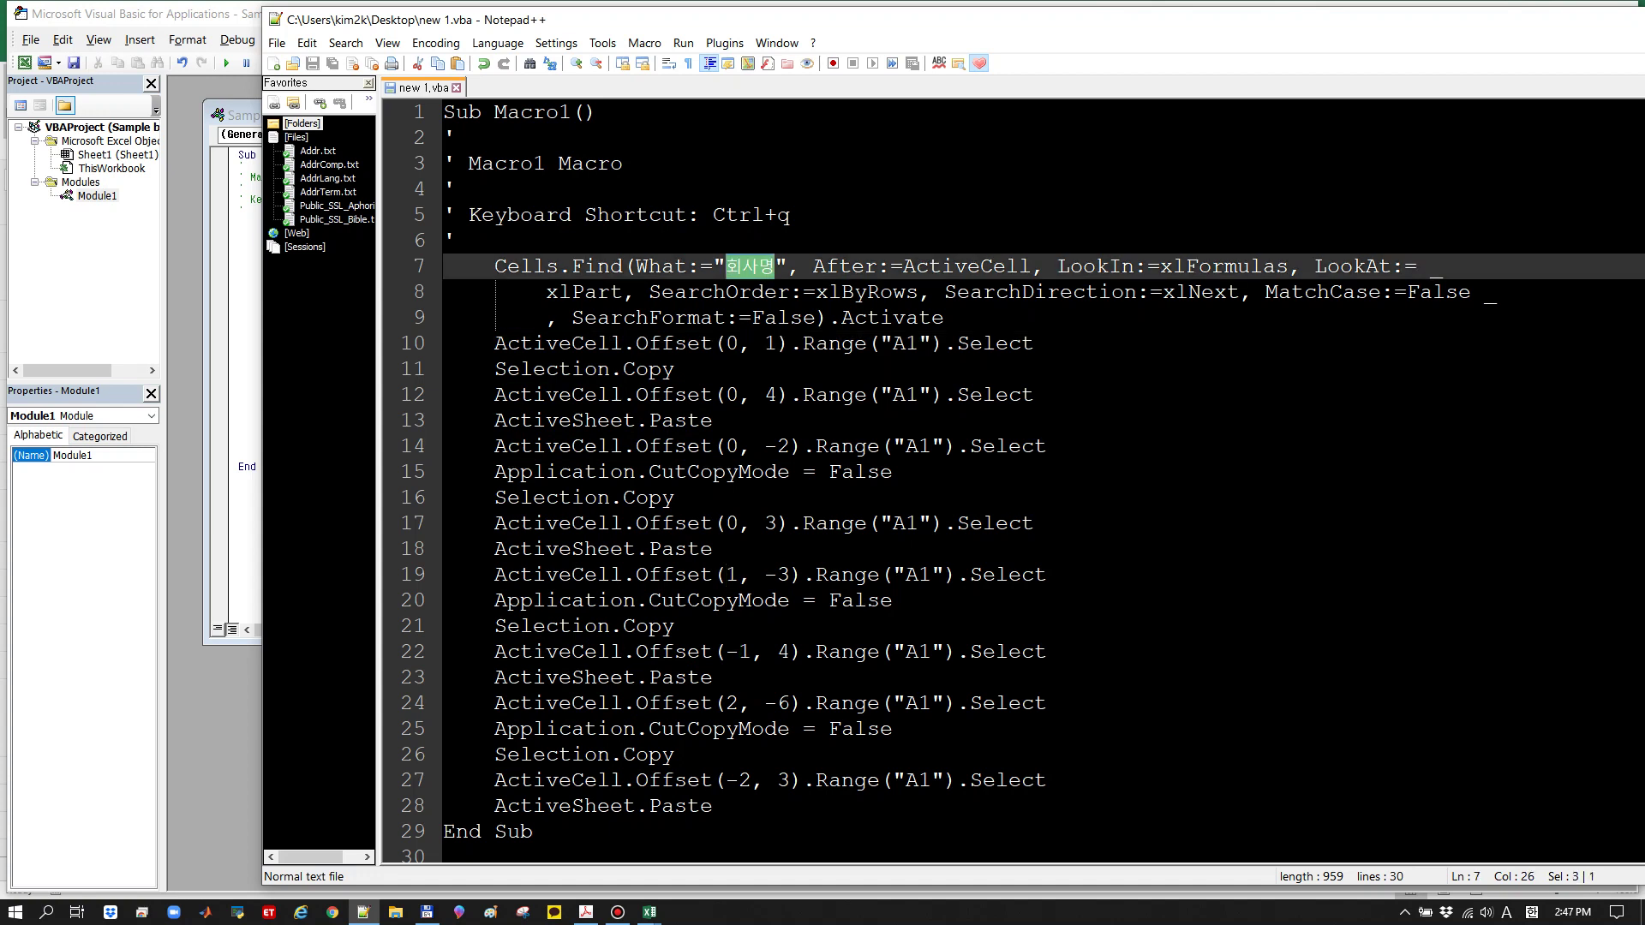
pyautogui.moveTo(752, 342); pyautogui.dragTo(776, 343)
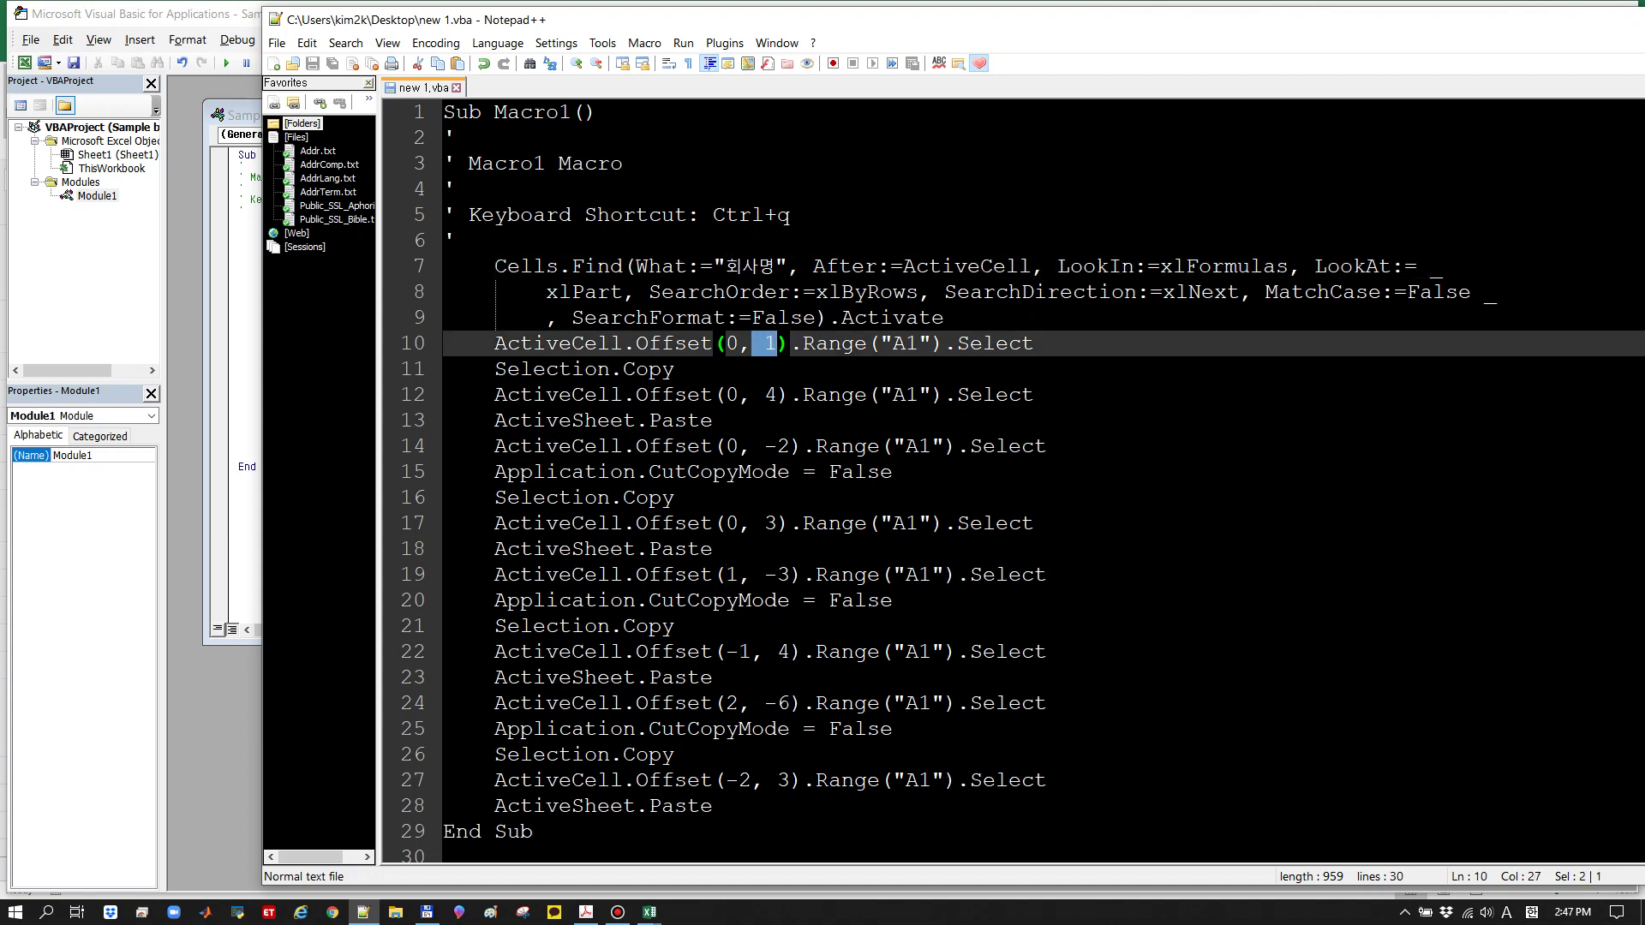
pyautogui.moveTo(945, 343); pyautogui.dragTo(1035, 343)
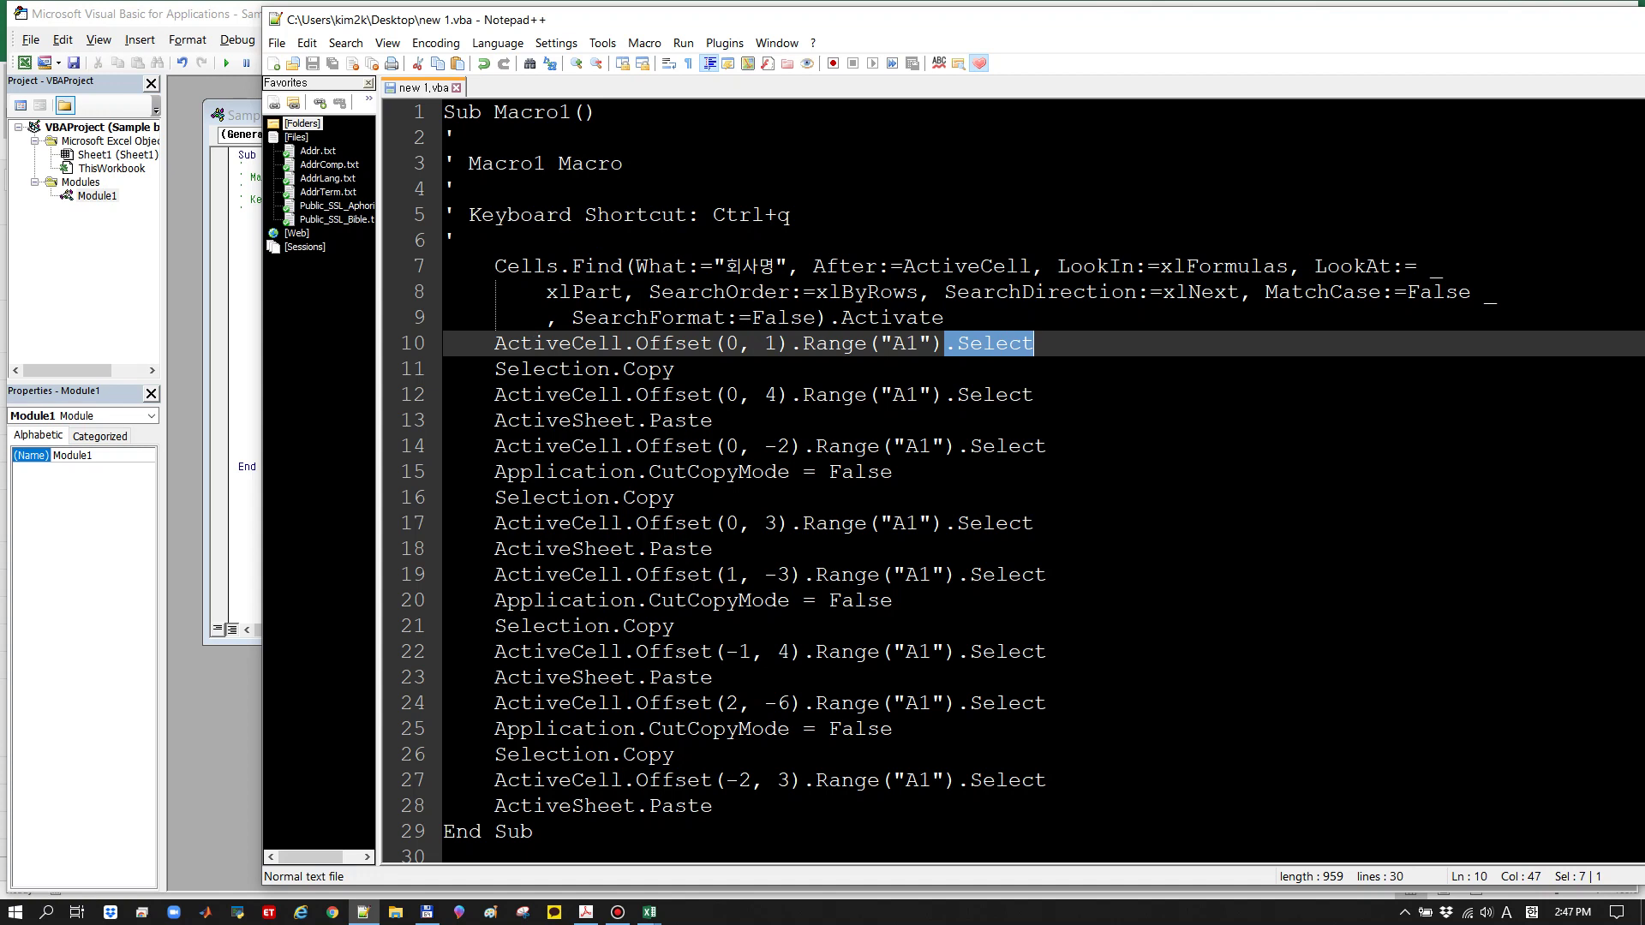
# Examine lines 11 and 12, highlighting Selection.Copy, the offset argument 4 and the "A1" range reference
pyautogui.moveTo(507, 369); pyautogui.dragTo(661, 369)
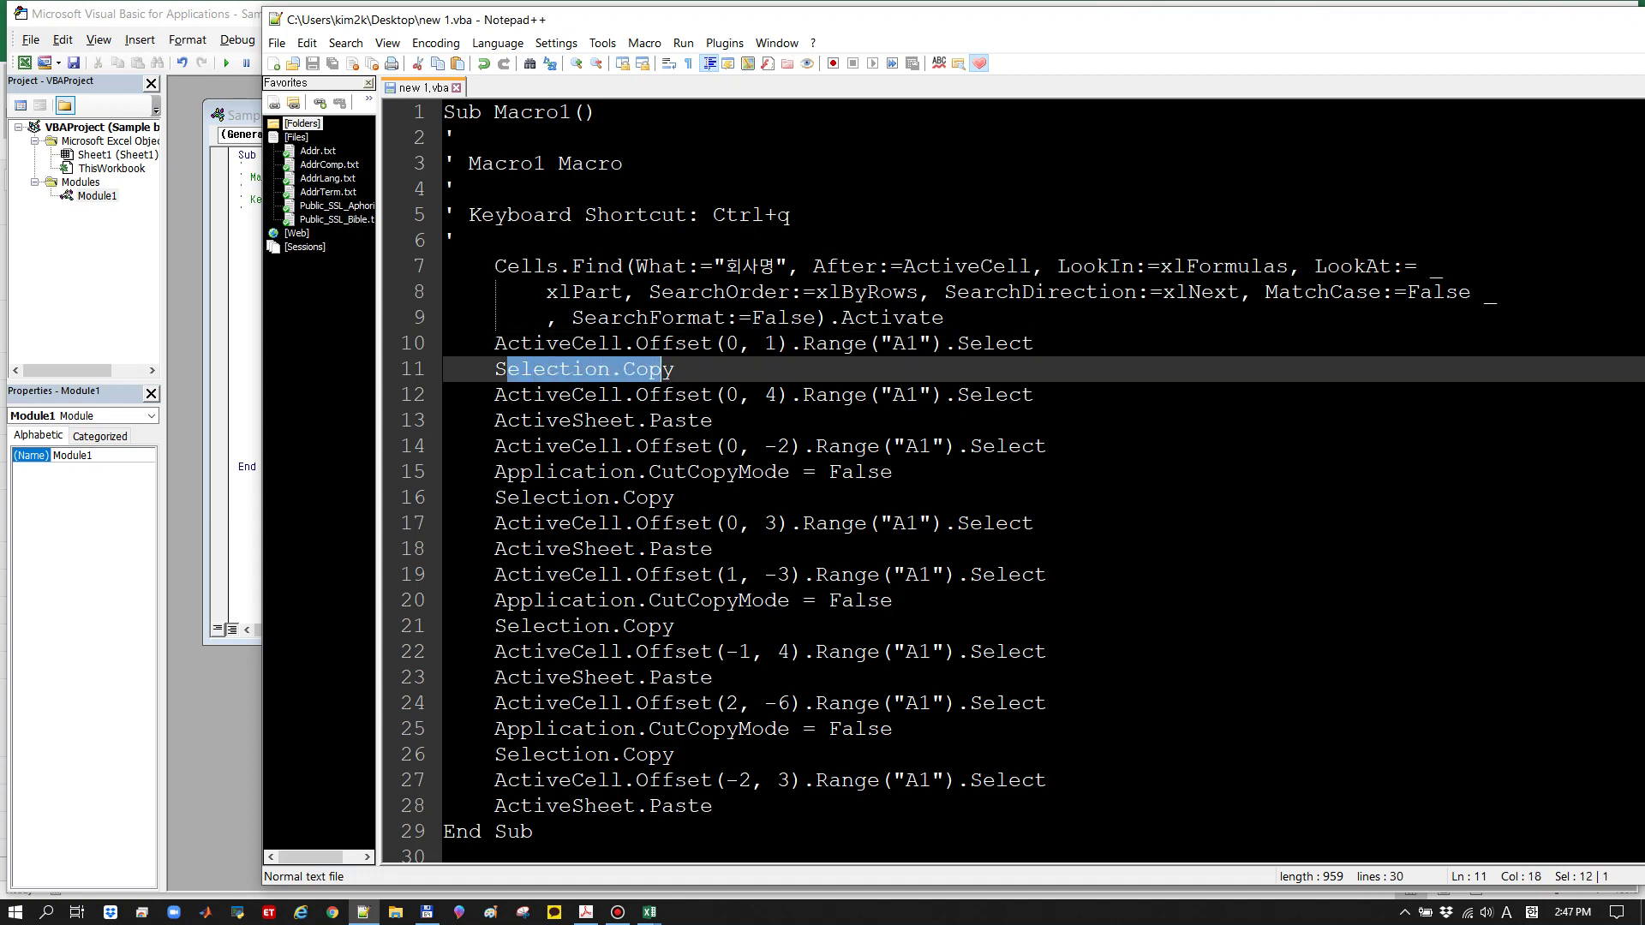
pyautogui.click(675, 369)
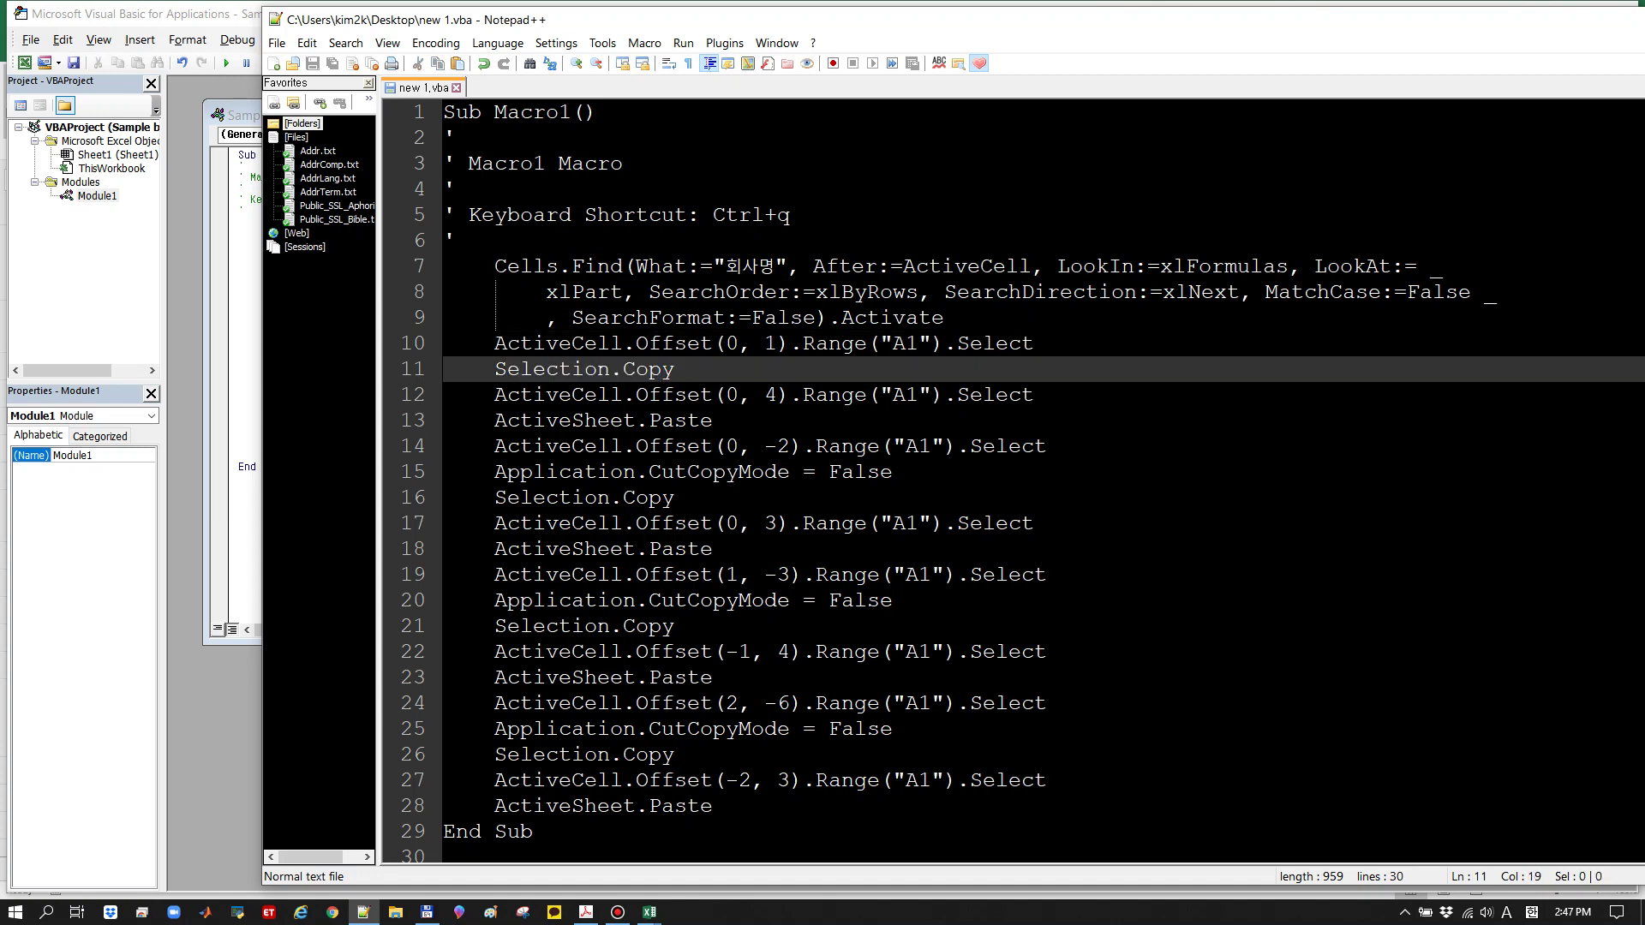
pyautogui.moveTo(752, 395); pyautogui.dragTo(777, 395)
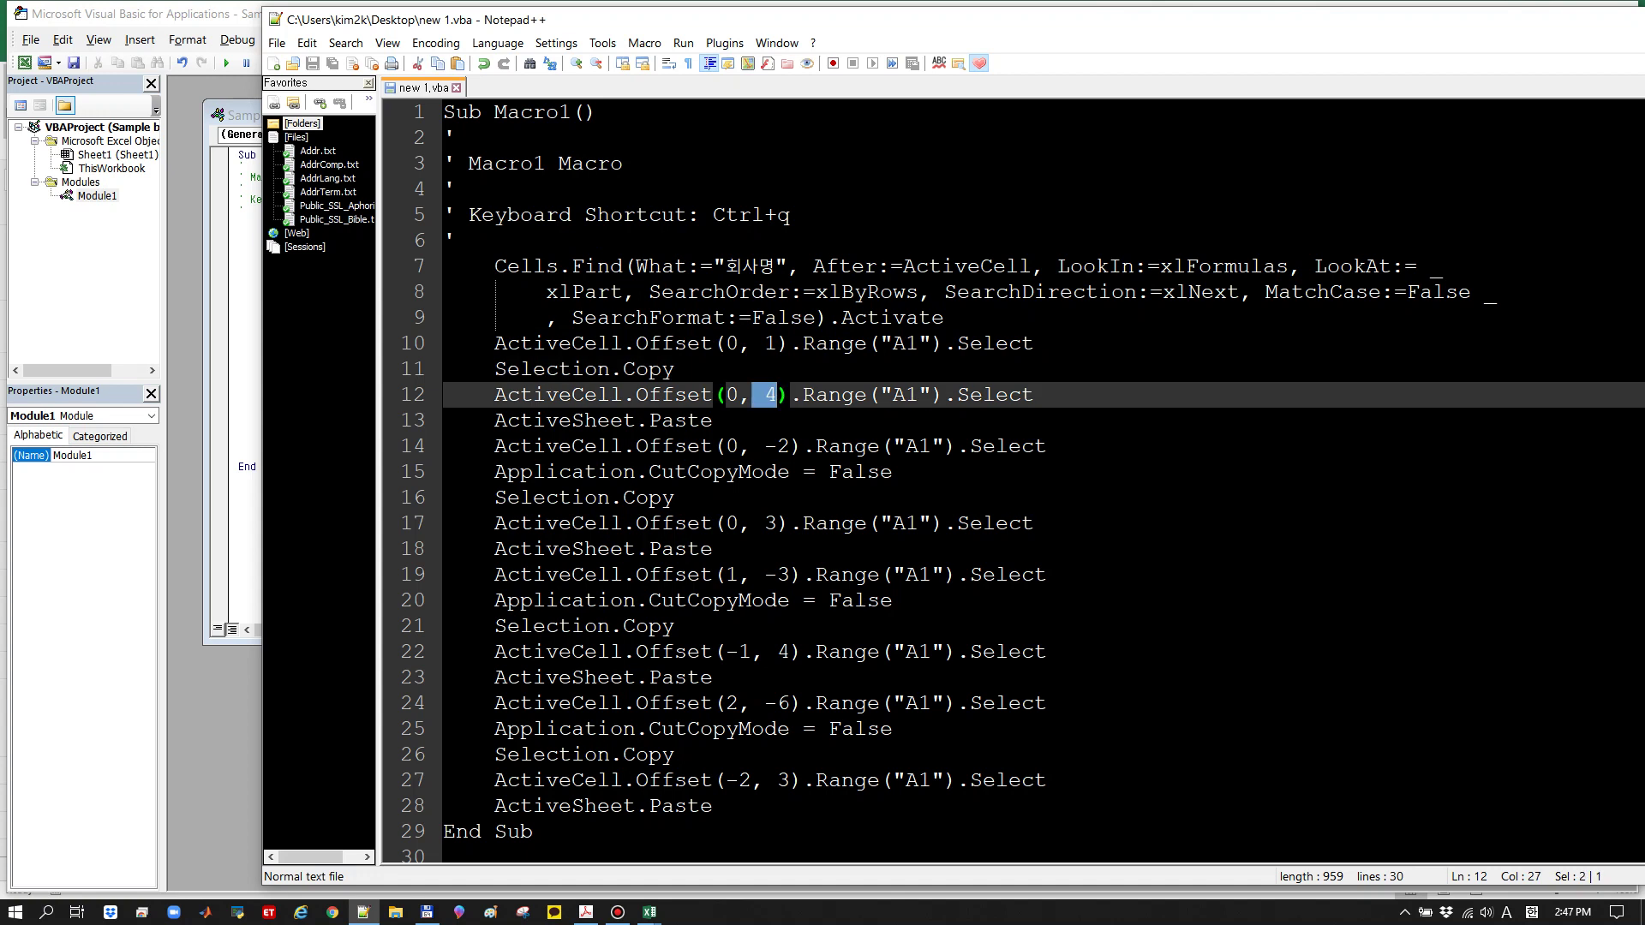
pyautogui.moveTo(804, 394); pyautogui.dragTo(931, 395)
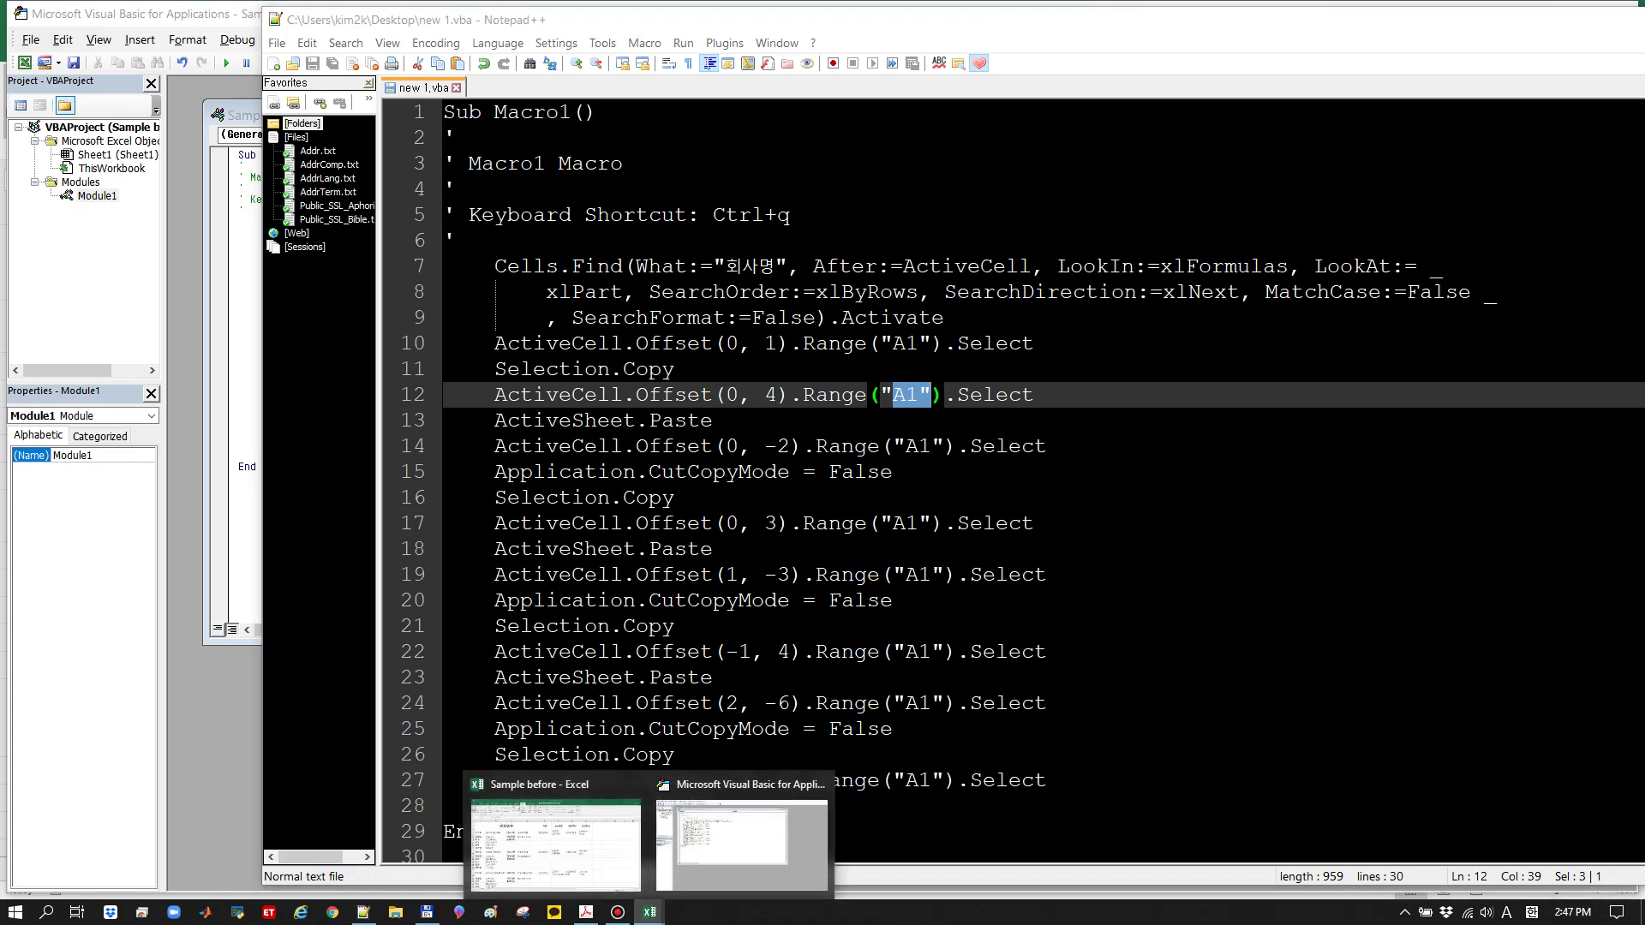
pyautogui.click(841, 395)
pyautogui.doubleClick(905, 395)
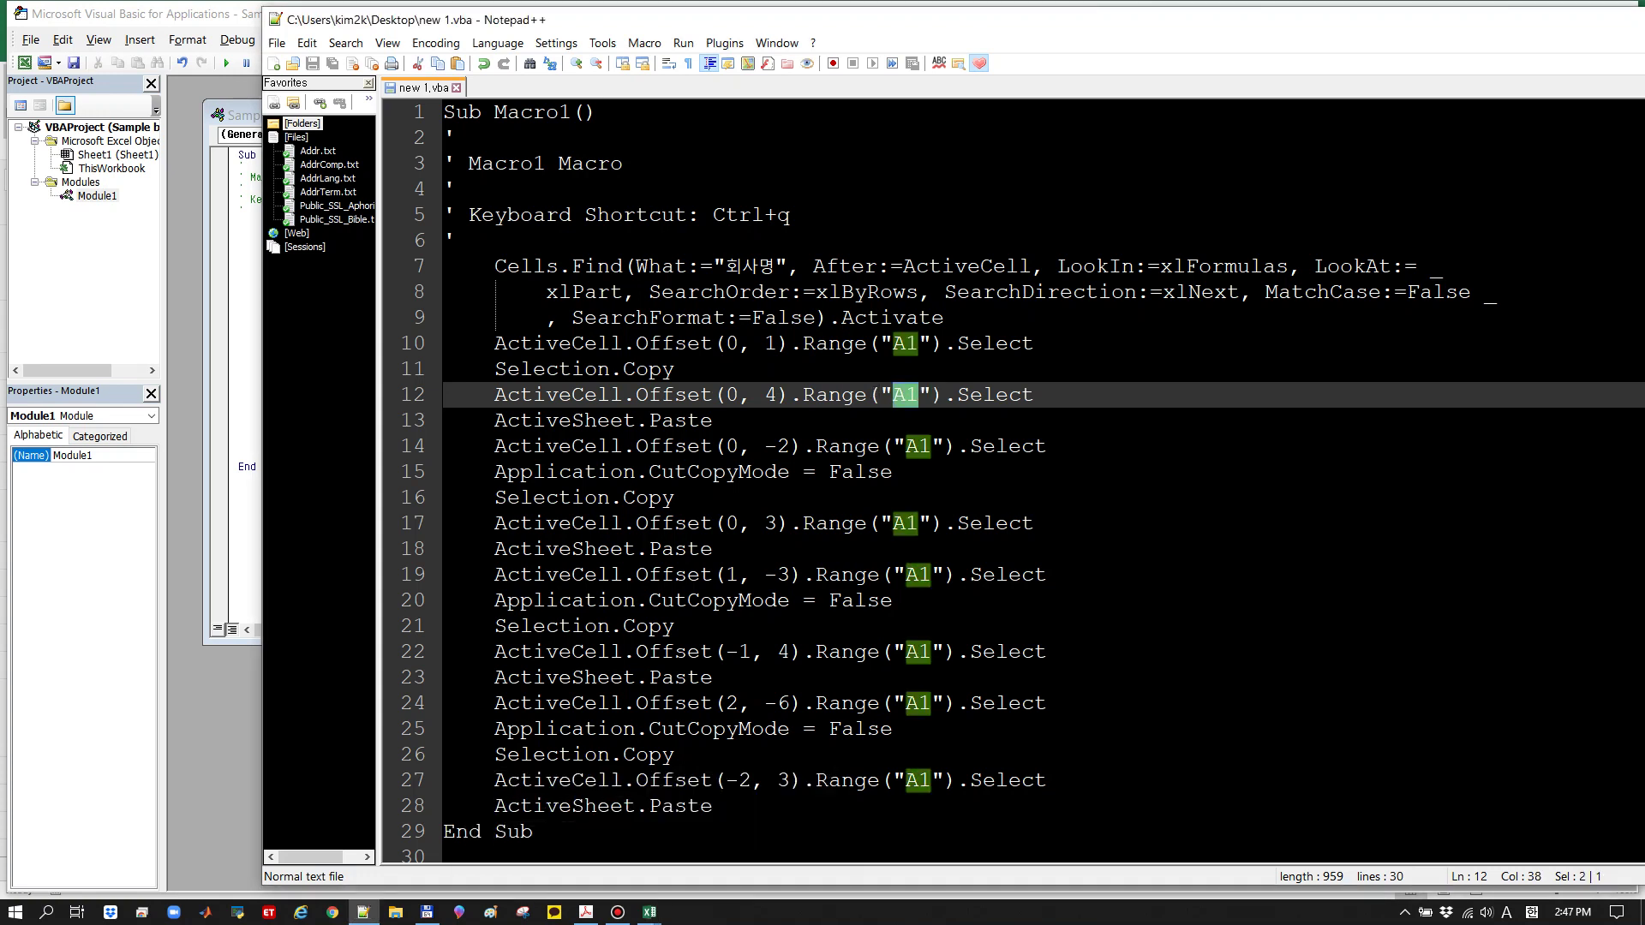
pyautogui.click(841, 395)
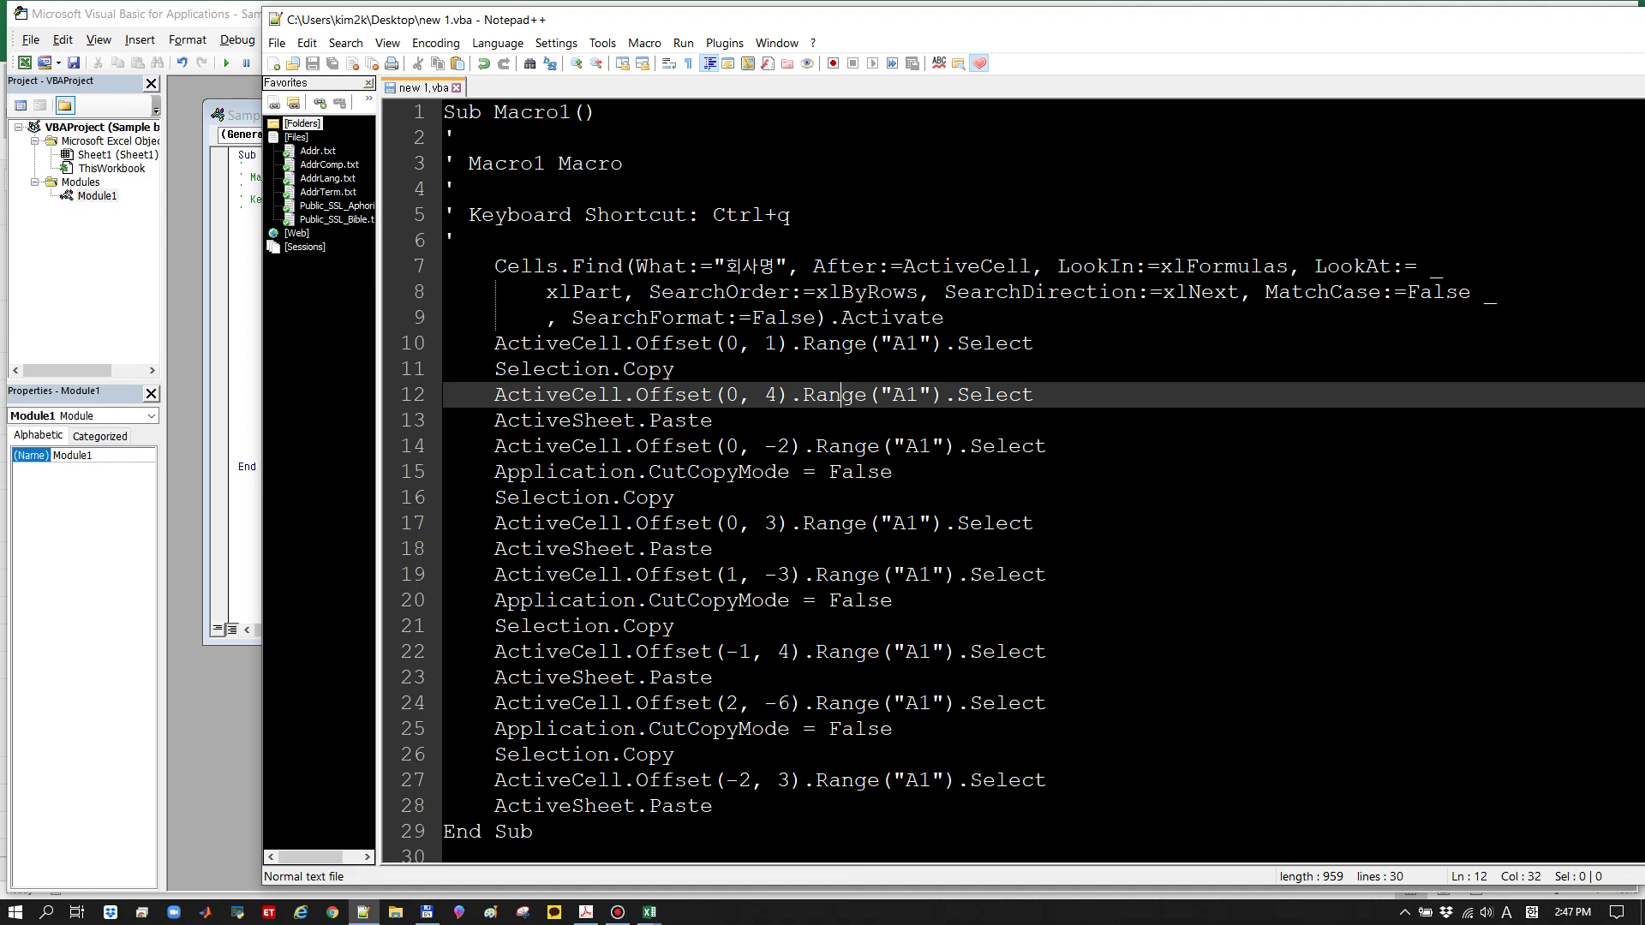
# Switch to the VBA editor and open the online help for Range in the first ActiveCell.Offset line of Macro1
pyautogui.hotkey('alt', 'Tab')
pyautogui.hotkey('ctrl', 'a')
pyautogui.click(408, 255)
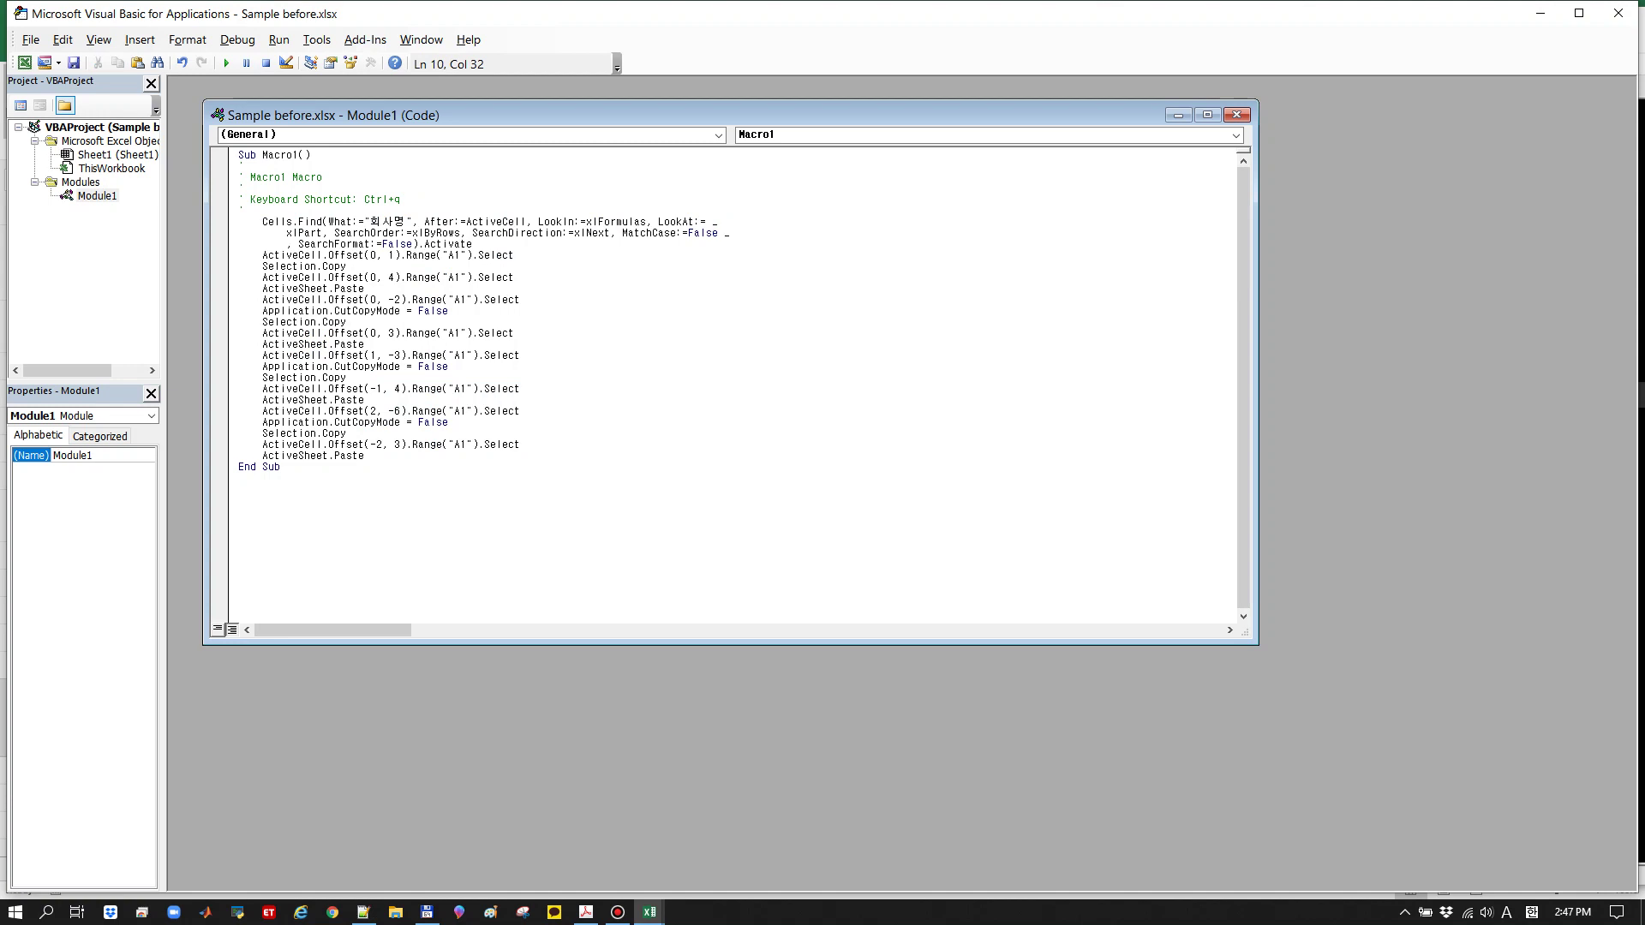
pyautogui.press('F1')
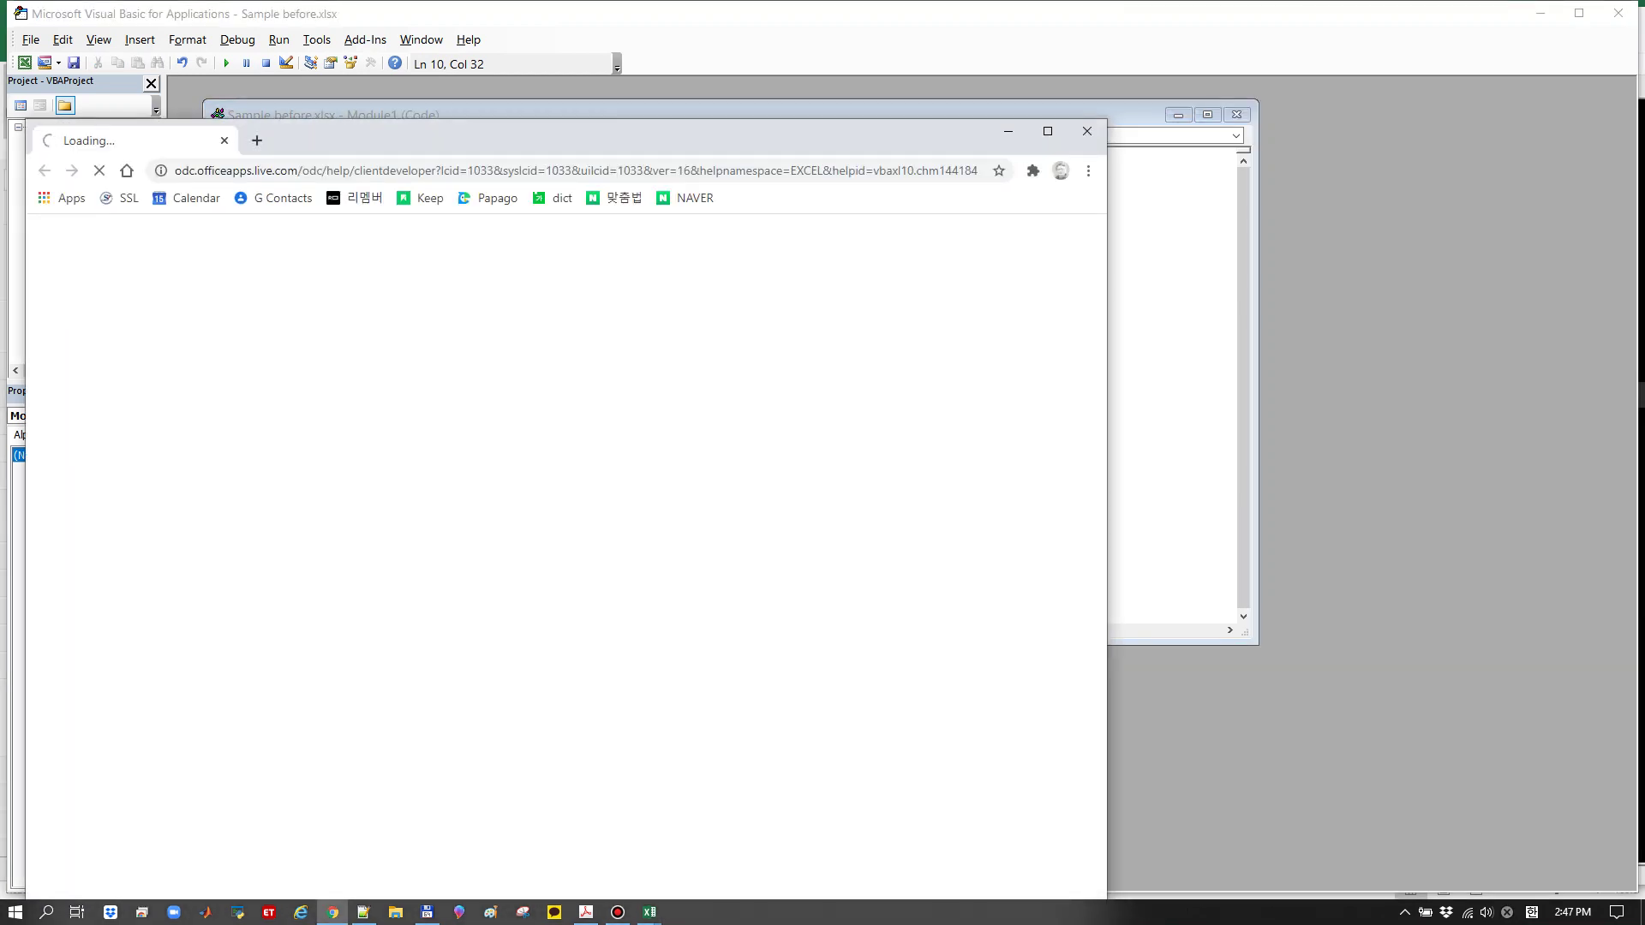
pyautogui.moveTo(652, 137); pyautogui.dragTo(768, 60)
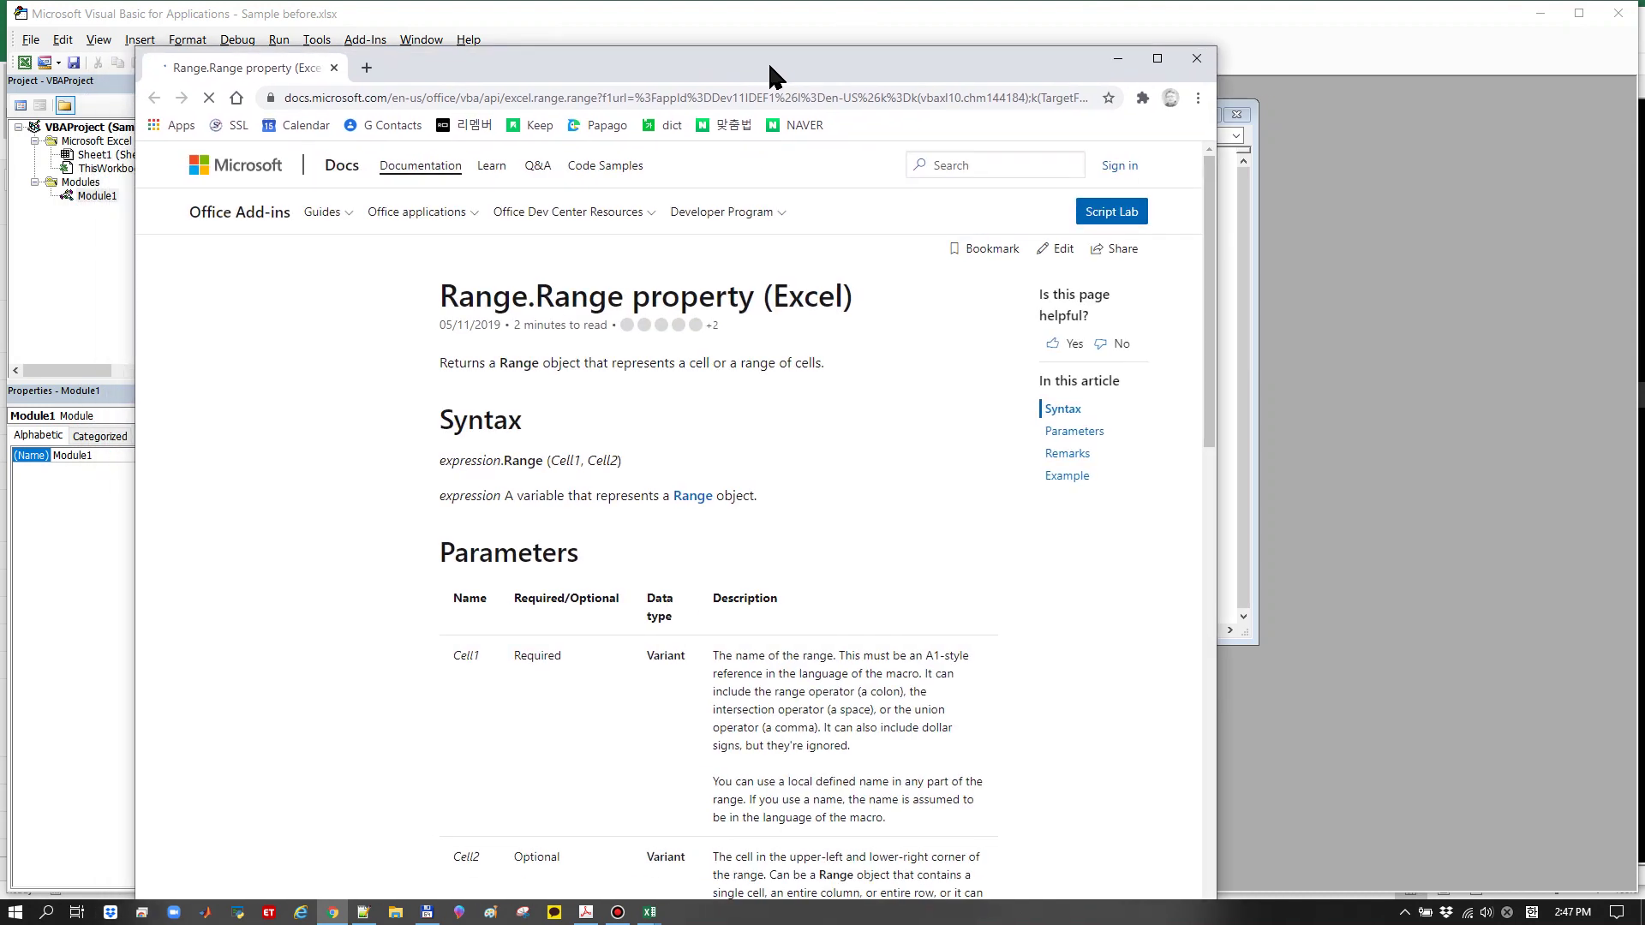
pyautogui.scroll(-1, 681, 516)
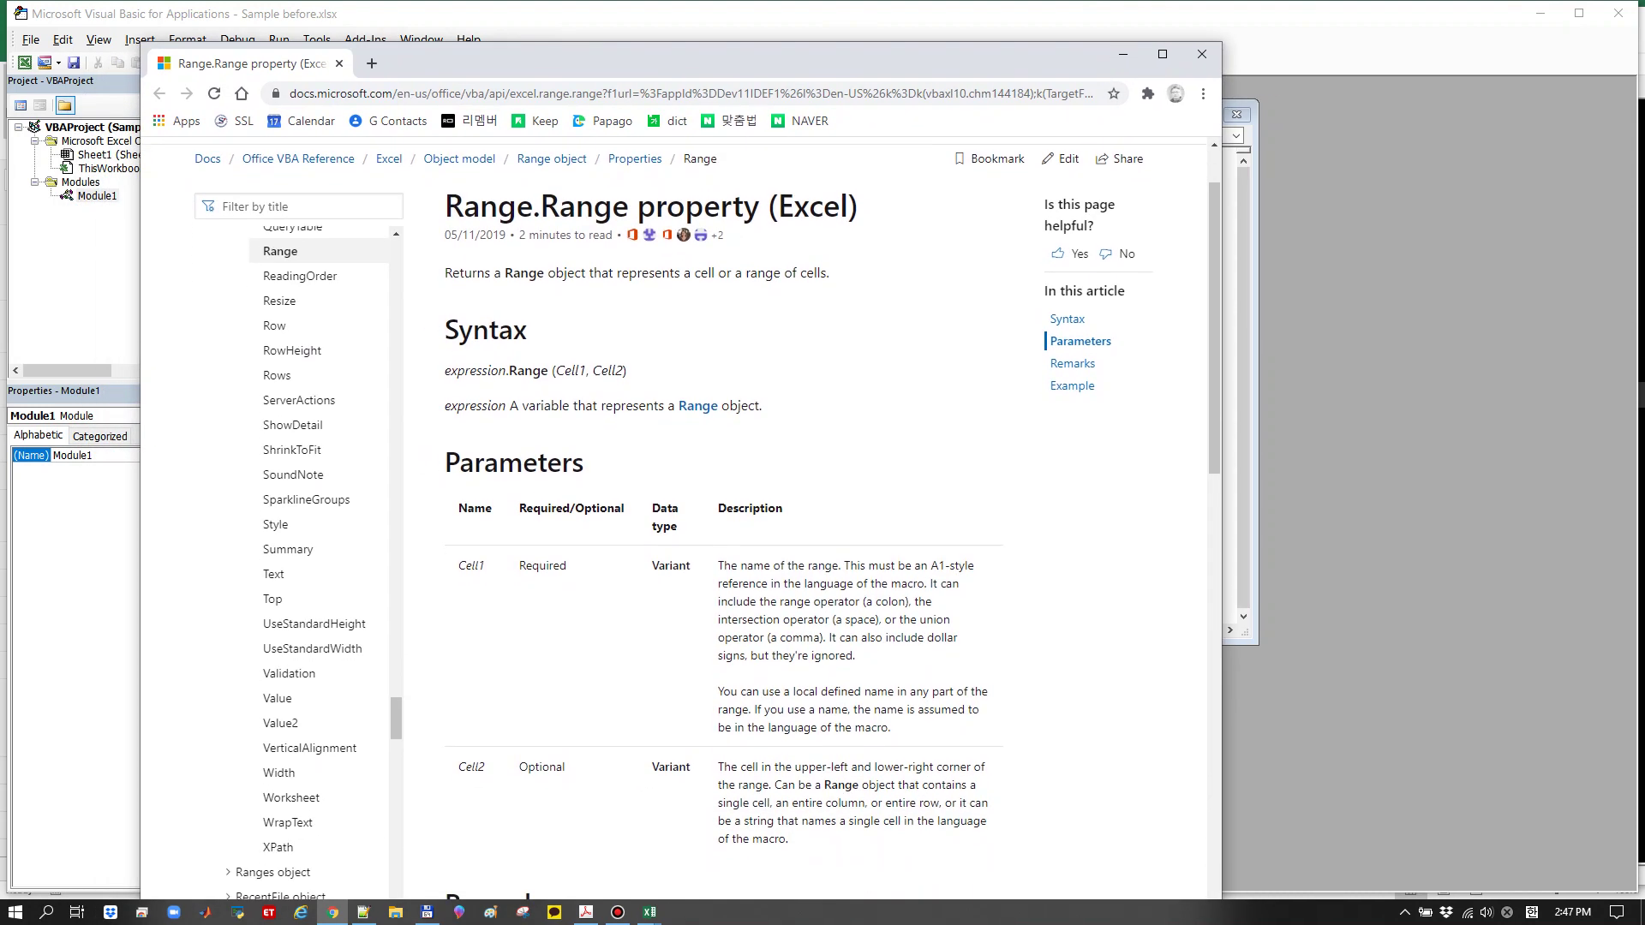
# Check the Cell1, Cell2 arguments in the Range property syntax and search the help page for A1
pyautogui.moveTo(556, 370); pyautogui.dragTo(623, 370)
pyautogui.click(623, 370)
pyautogui.hotkey('ctrl', 'f')
pyautogui.write('ㅁ')
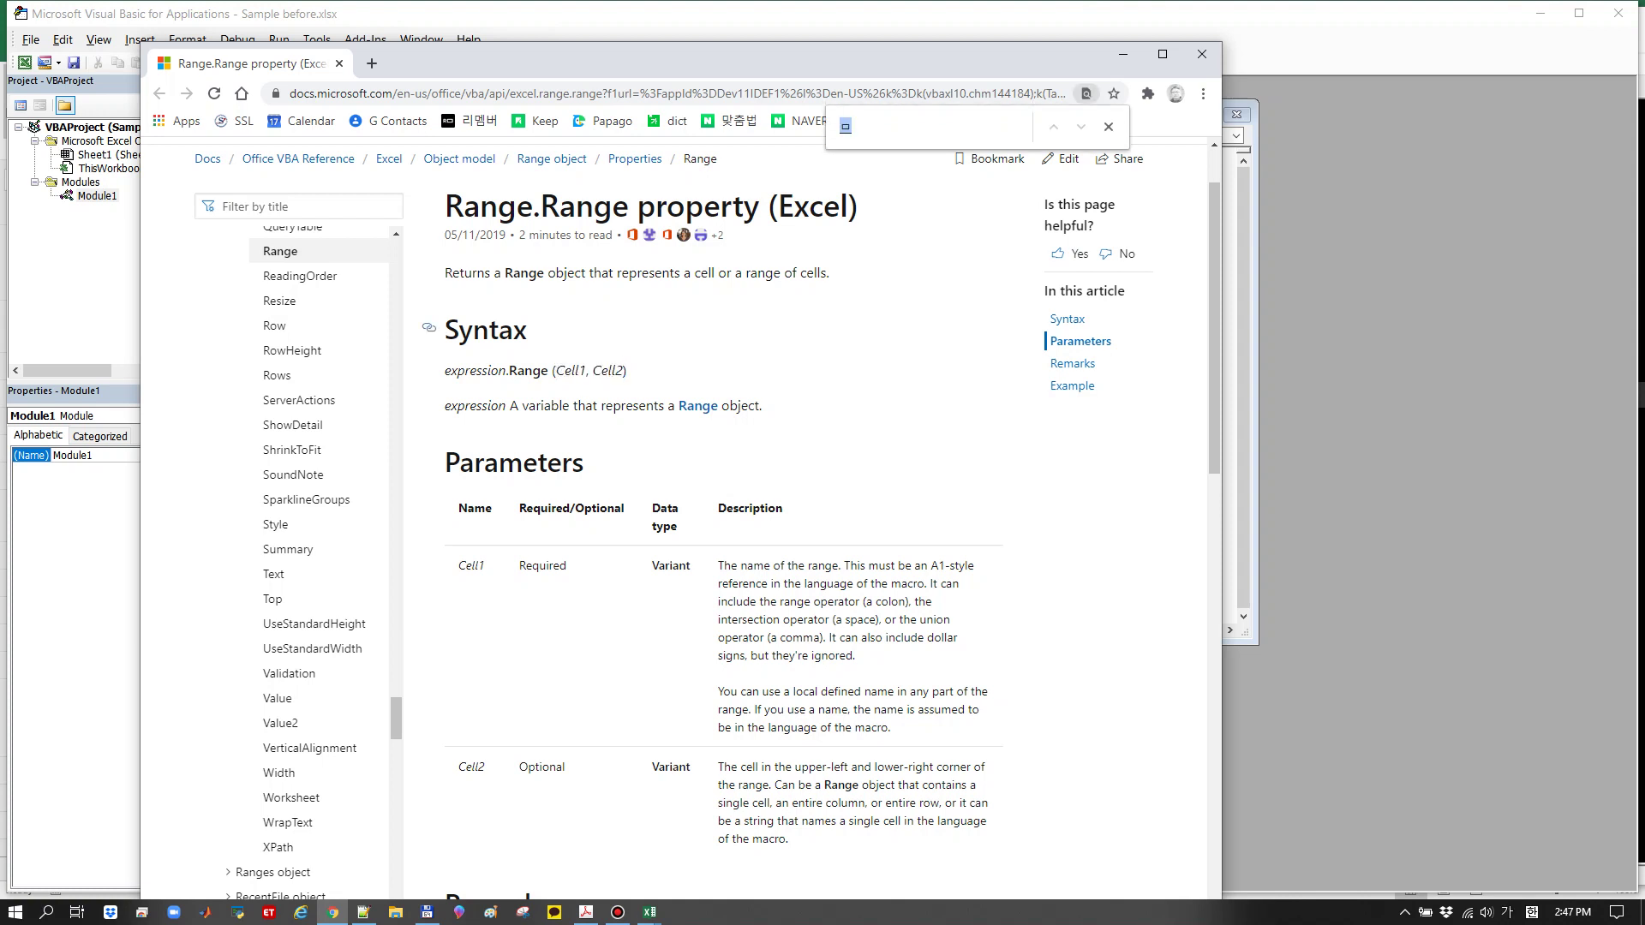
pyautogui.press('BackSpace')
pyautogui.press('Hangul')
pyautogui.write('A1')
pyautogui.press('Return')
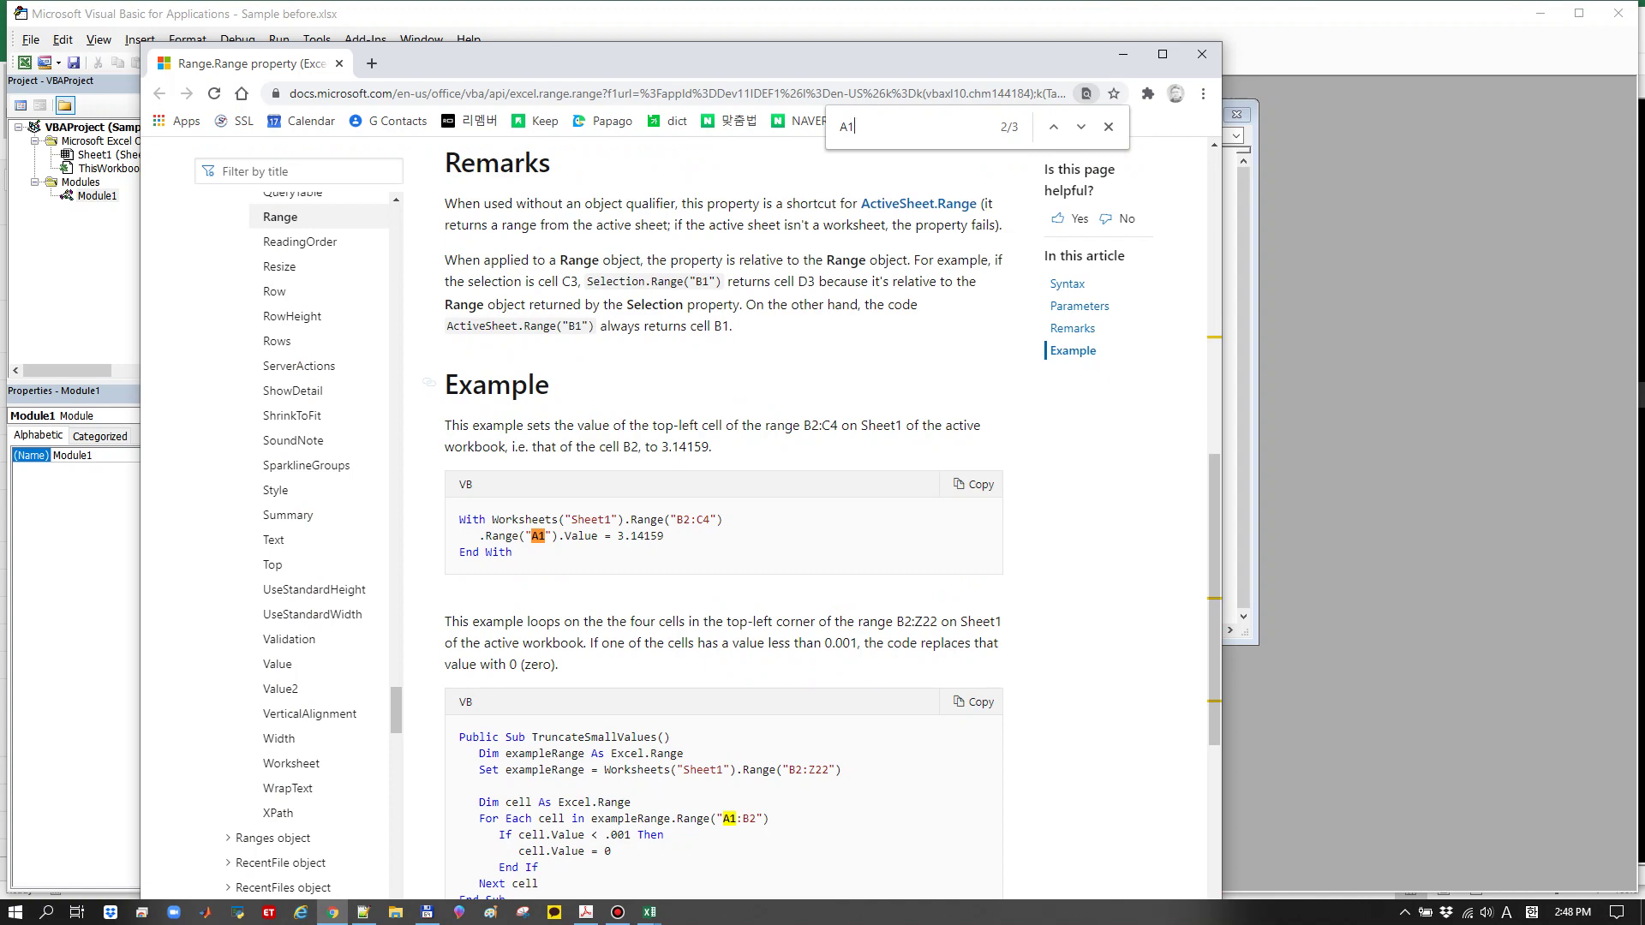
# Enlarge the help page, widen its window and examine the first example, highlighting B2:C4, Sheet1 and 3.14159
pyautogui.hotkey('ctrl', '+')
pyautogui.hotkey('ctrl', '+')
pyautogui.hotkey('ctrl', '+')
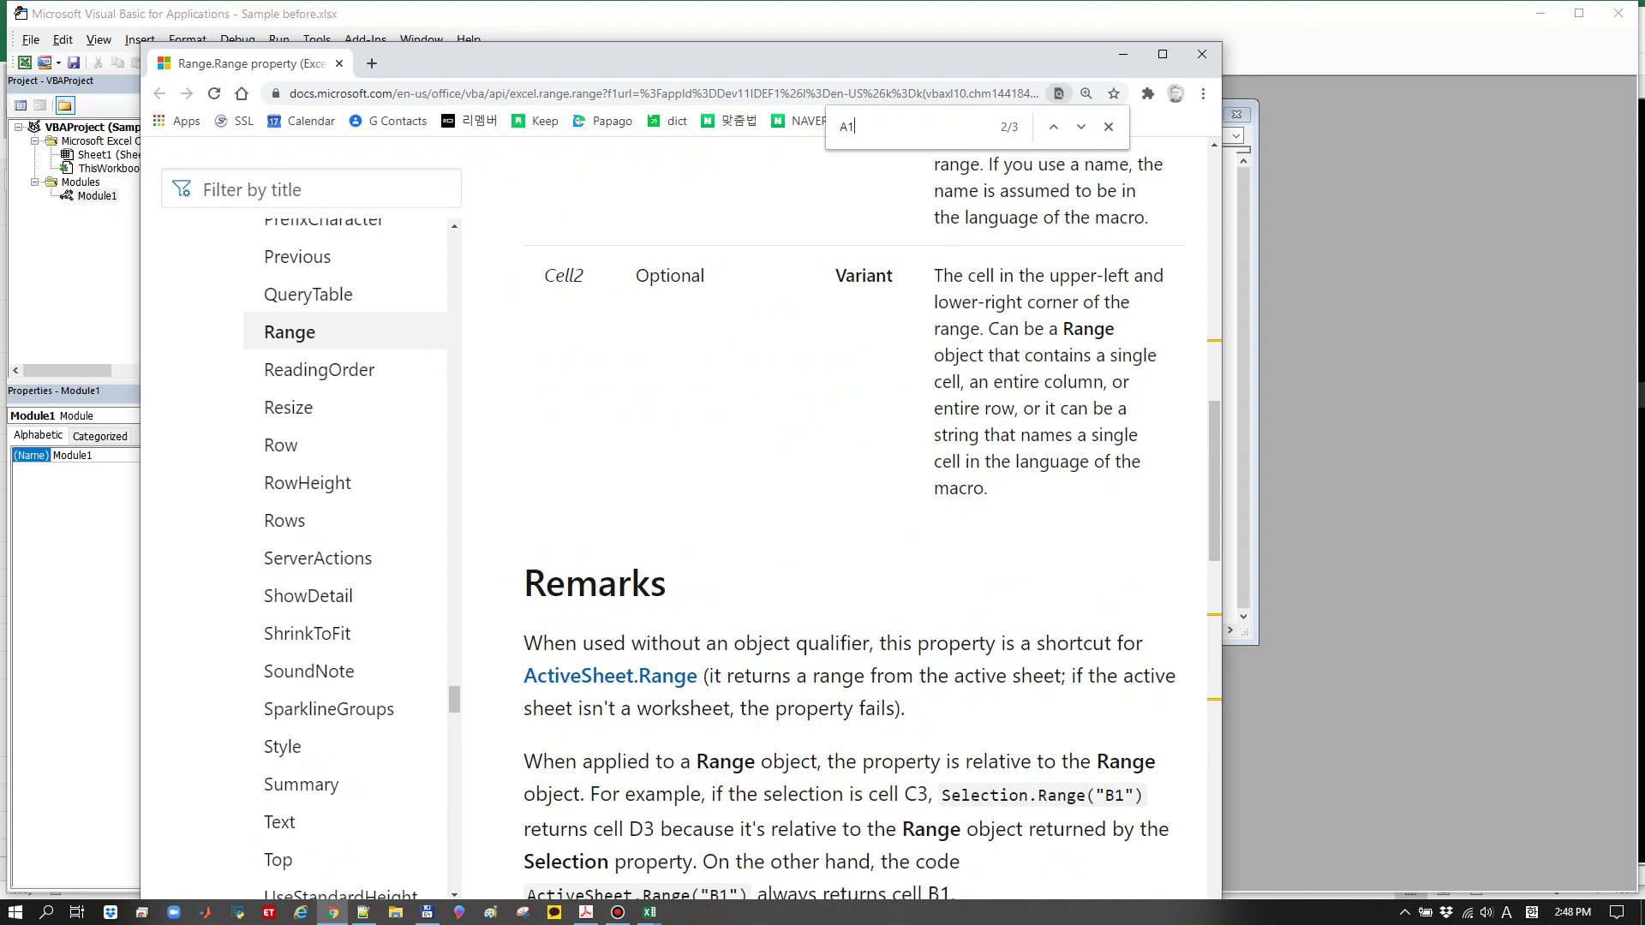
pyautogui.moveTo(1222, 722); pyautogui.dragTo(1512, 699)
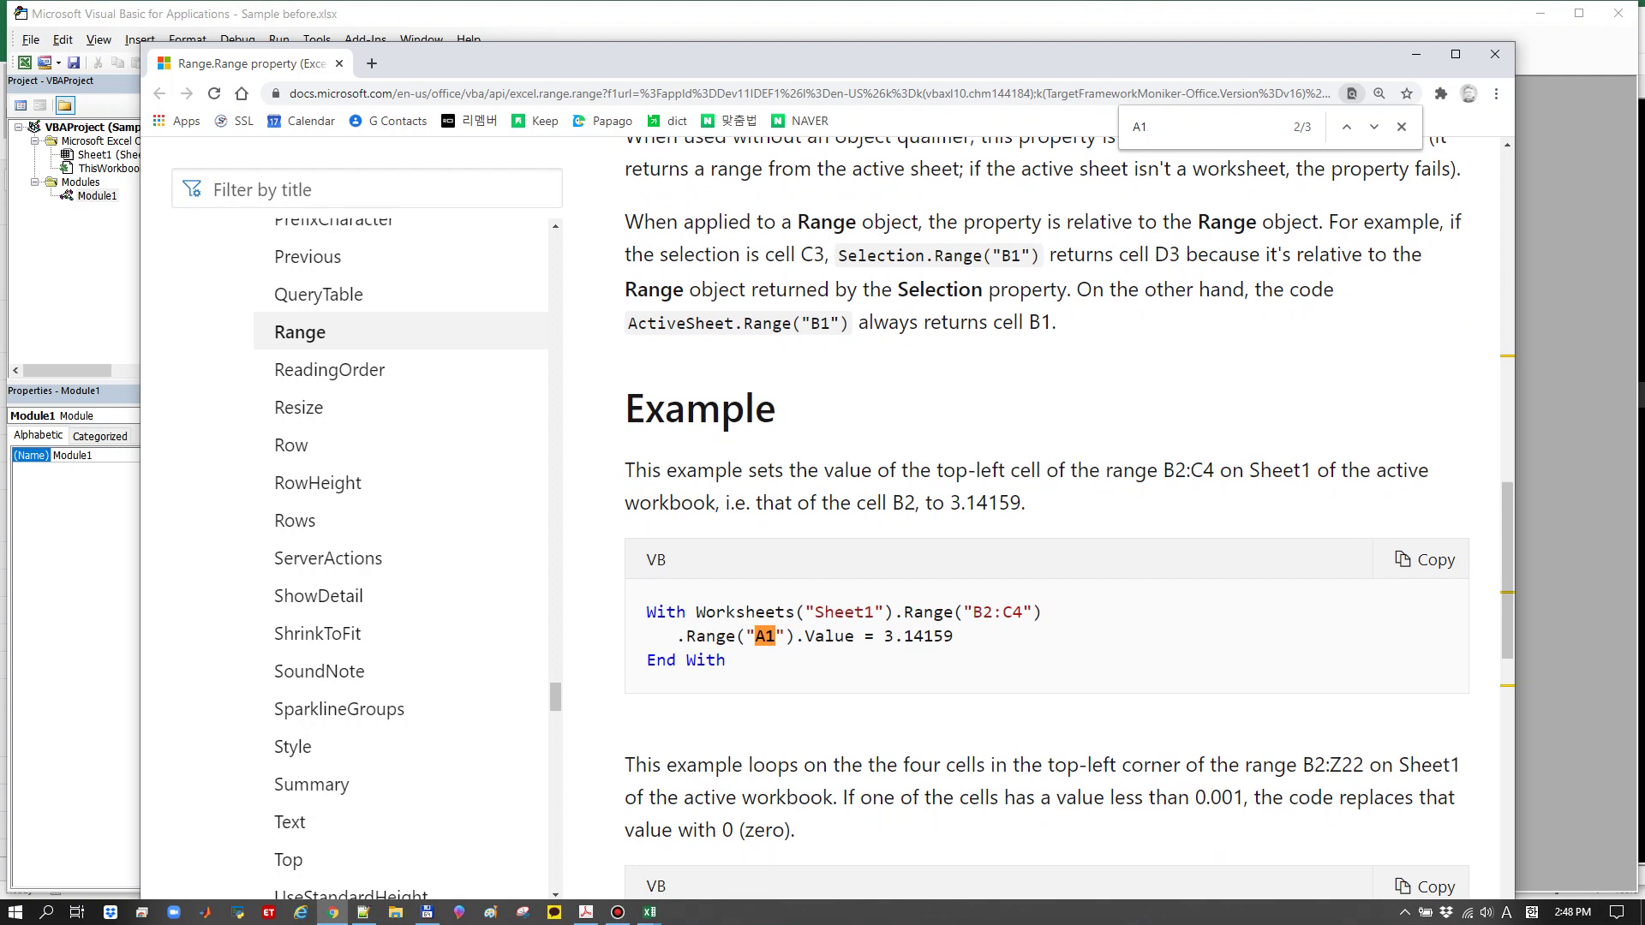
pyautogui.moveTo(1163, 470); pyautogui.dragTo(1214, 470)
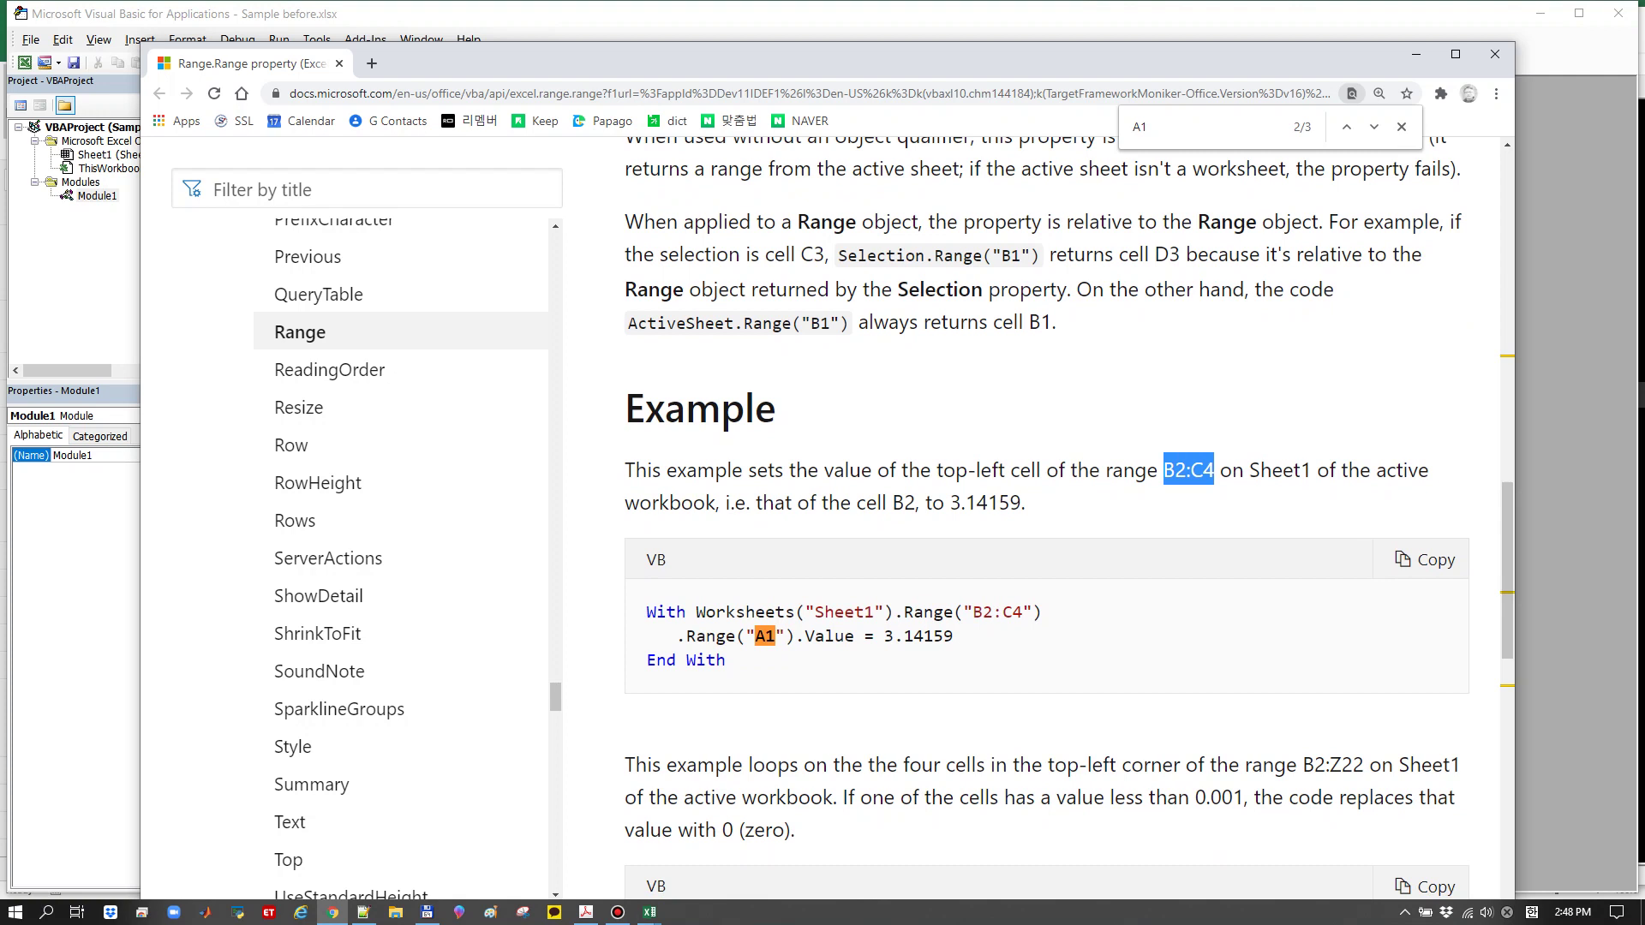
pyautogui.moveTo(974, 613); pyautogui.dragTo(1022, 613)
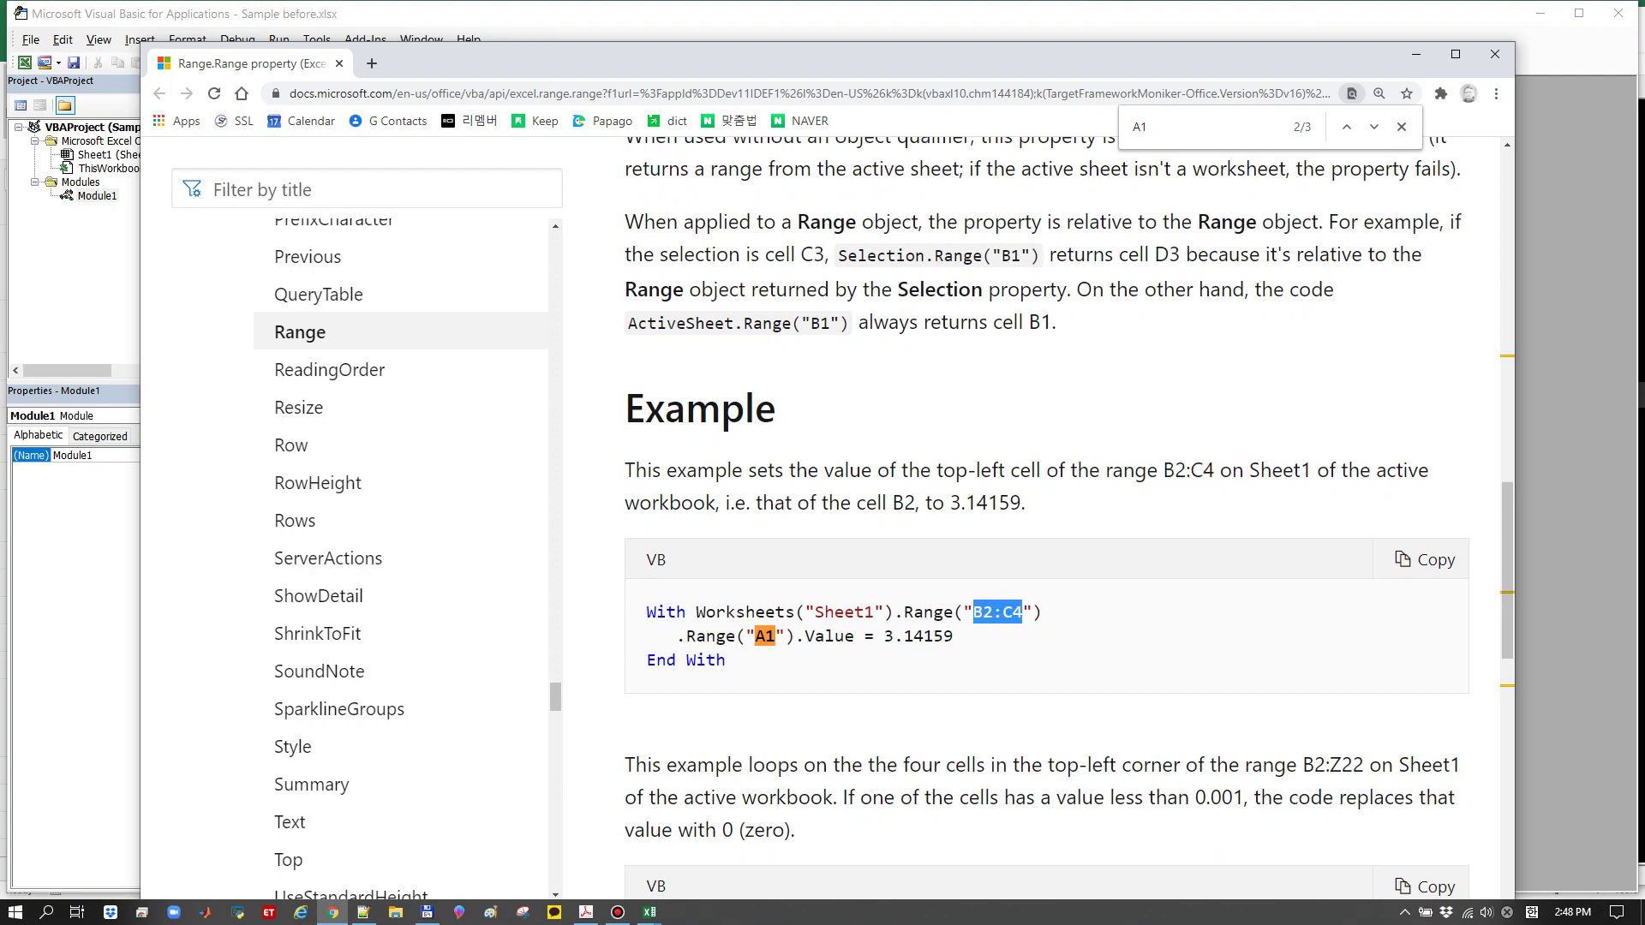
pyautogui.moveTo(815, 612); pyautogui.dragTo(874, 612)
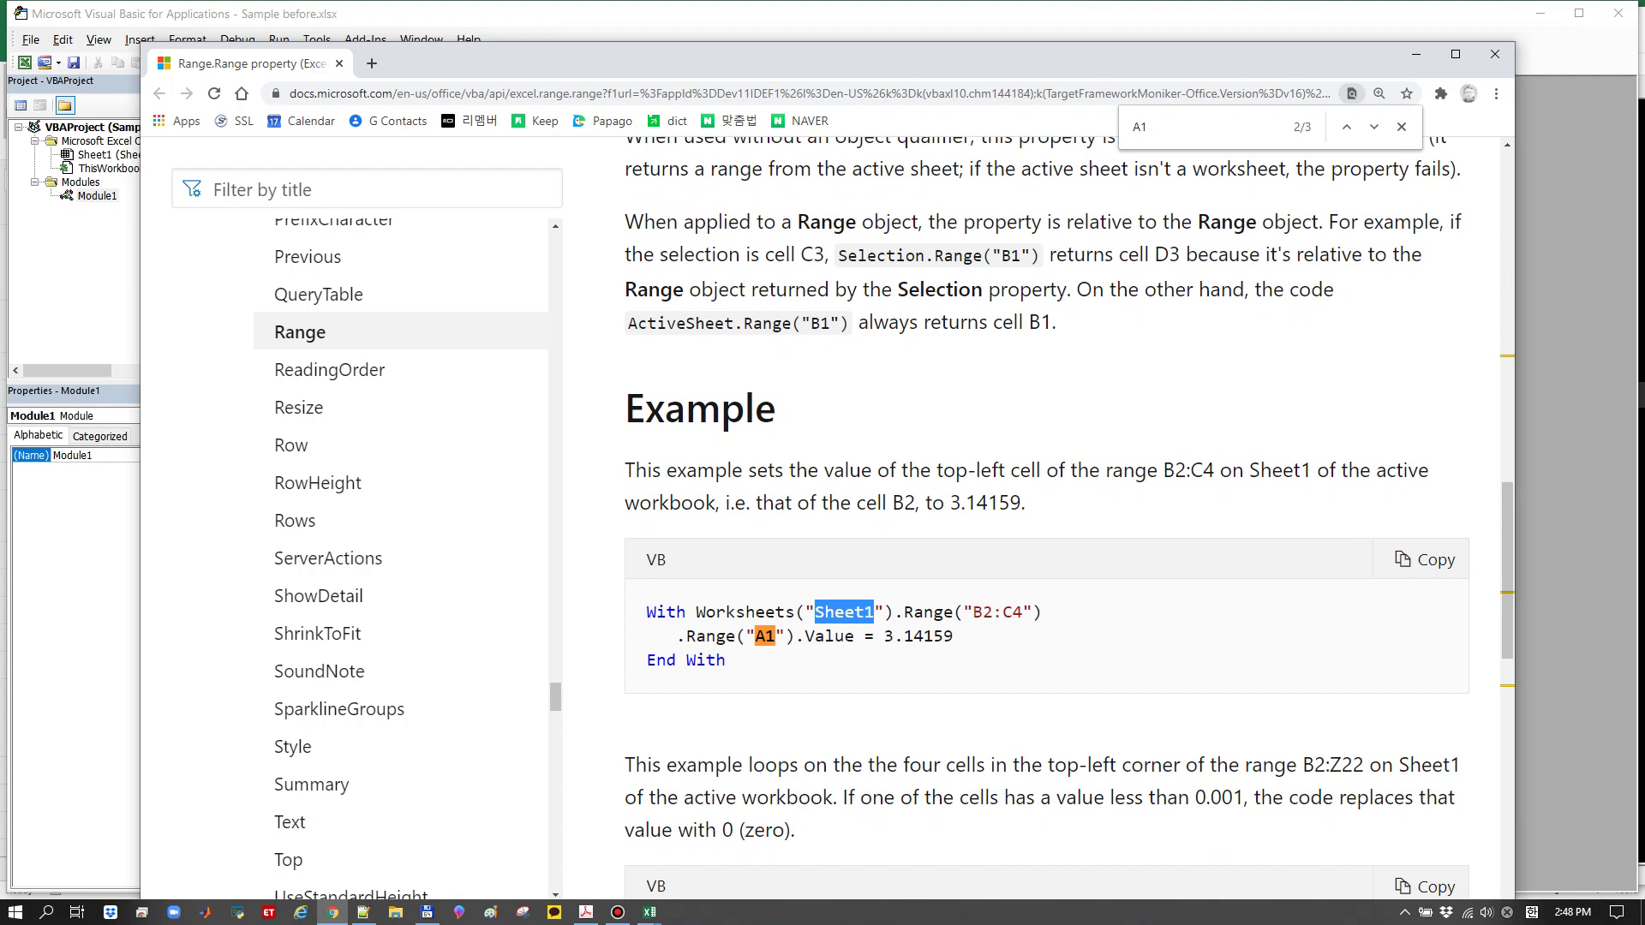
pyautogui.moveTo(884, 637); pyautogui.dragTo(952, 637)
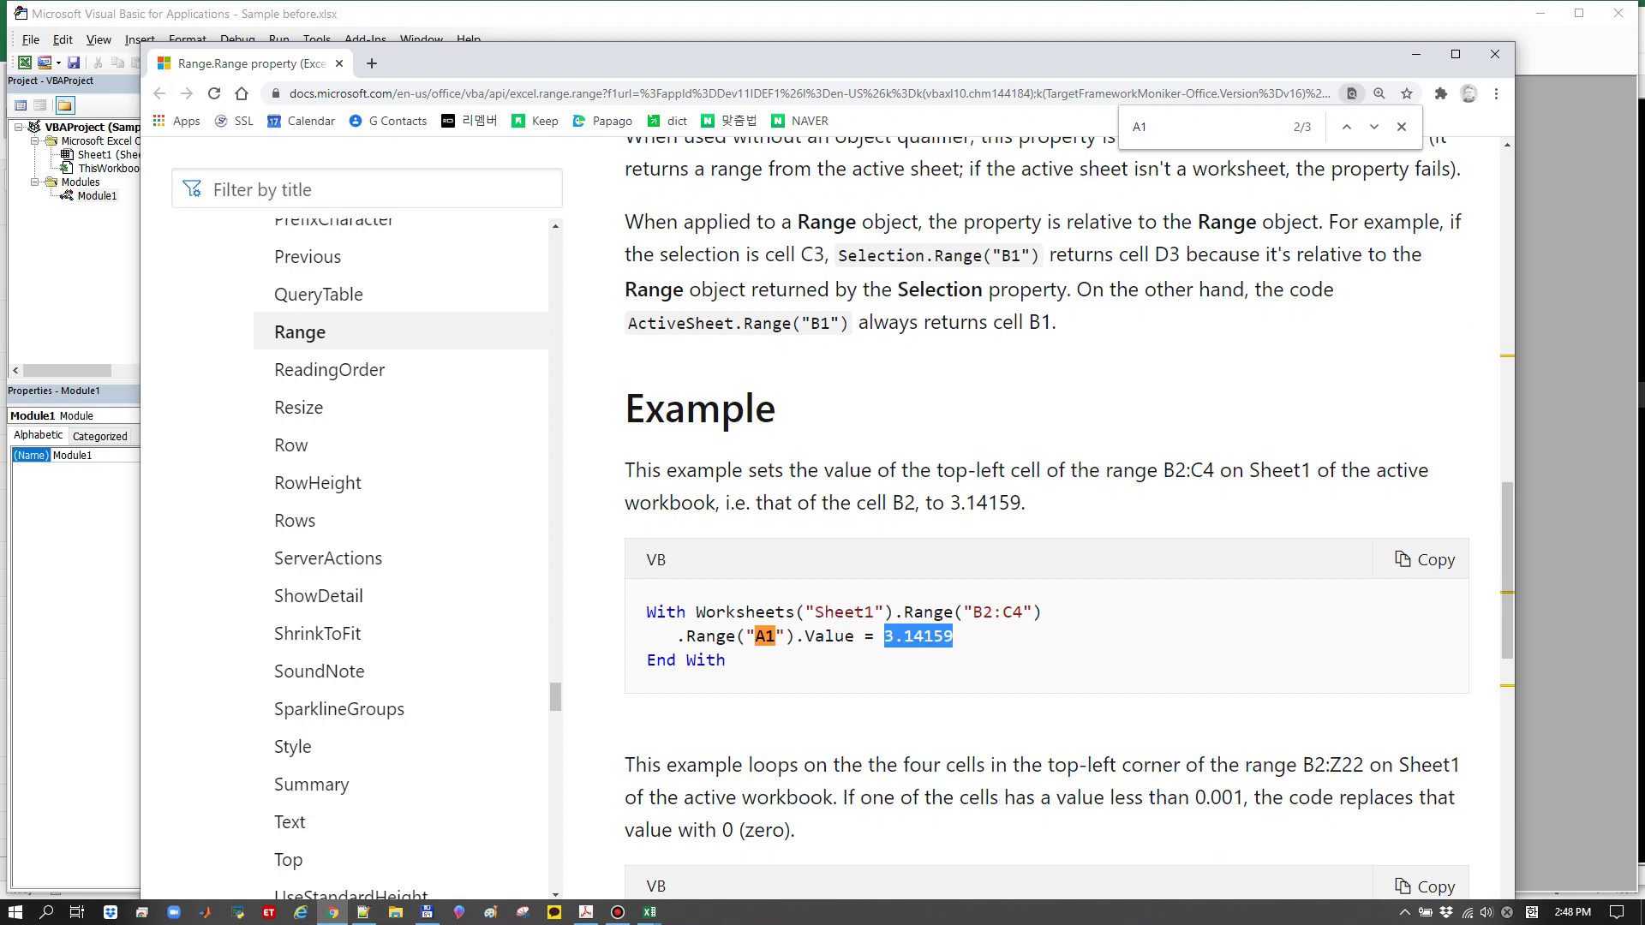
# Skim the remaining Range property examples and return to the Module1 code in the VBA editor
pyautogui.scroll(-8, 1070, 517)
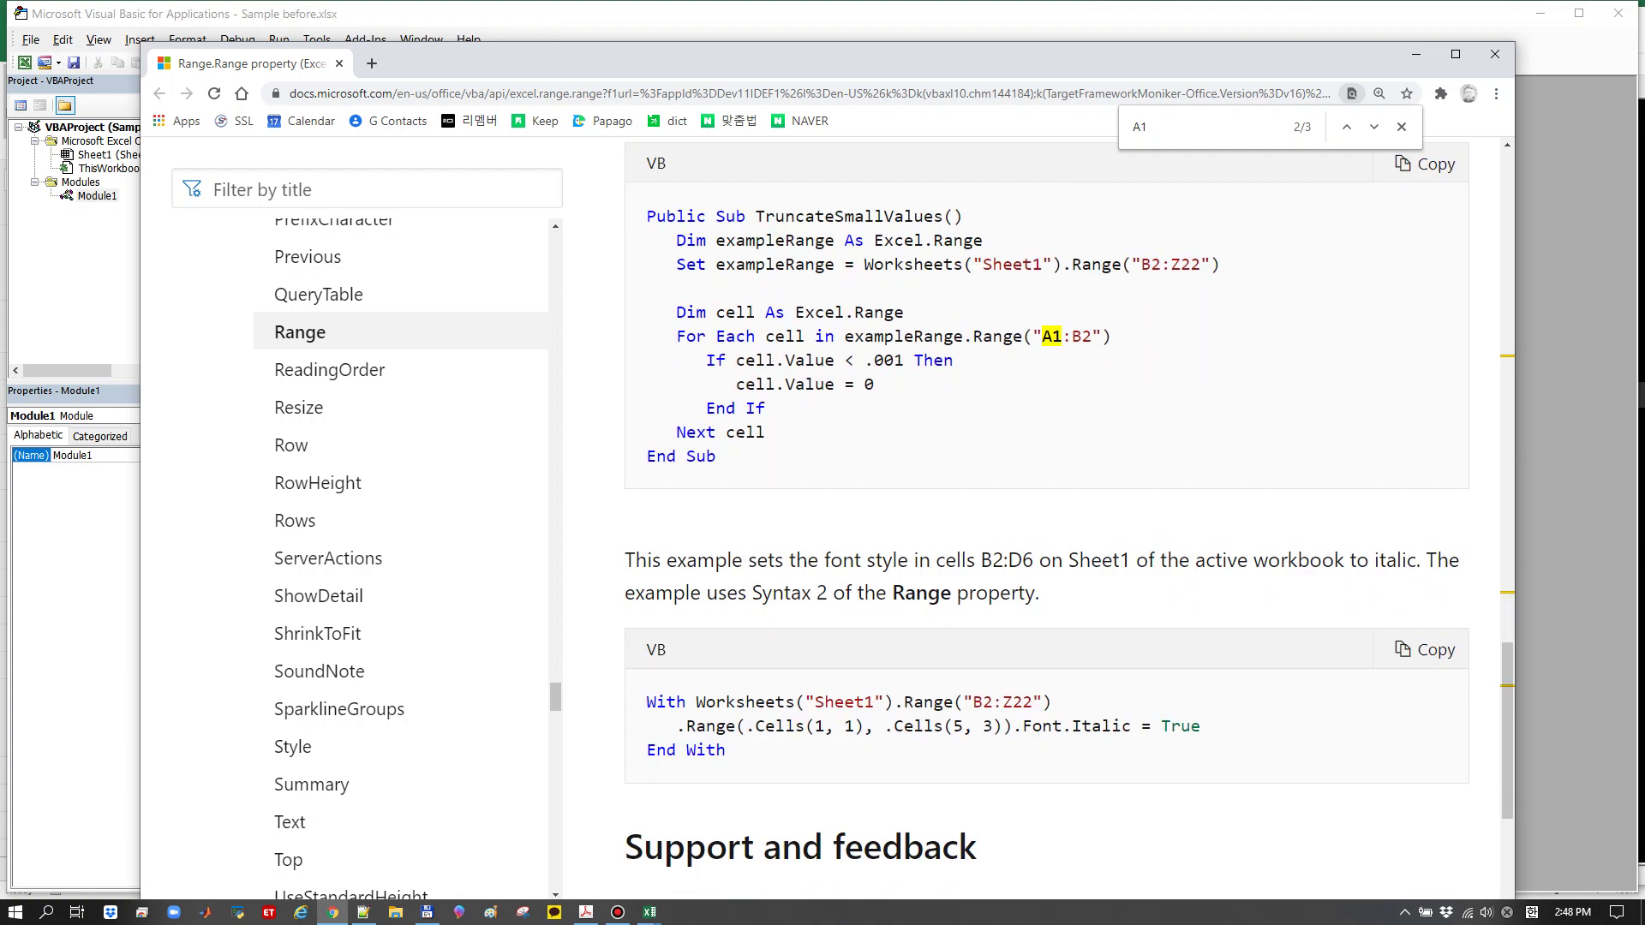
pyautogui.scroll(-8, 1069, 517)
pyautogui.scroll(6, 1069, 518)
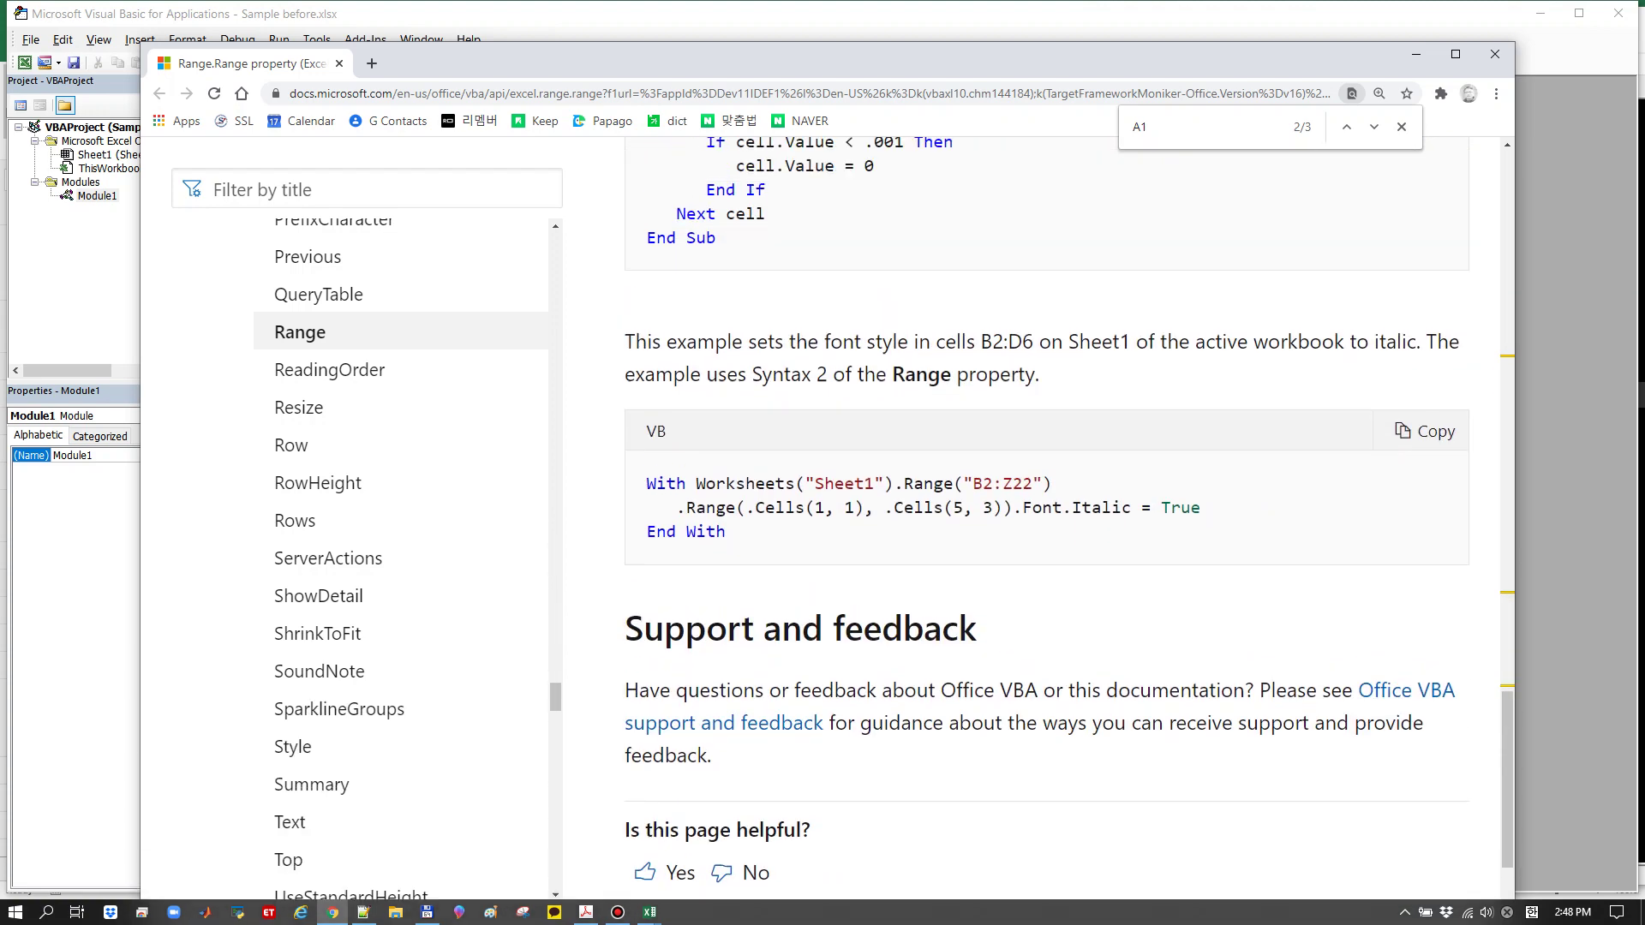
pyautogui.scroll(1, 1069, 517)
pyautogui.hotkey('alt', 'Tab')
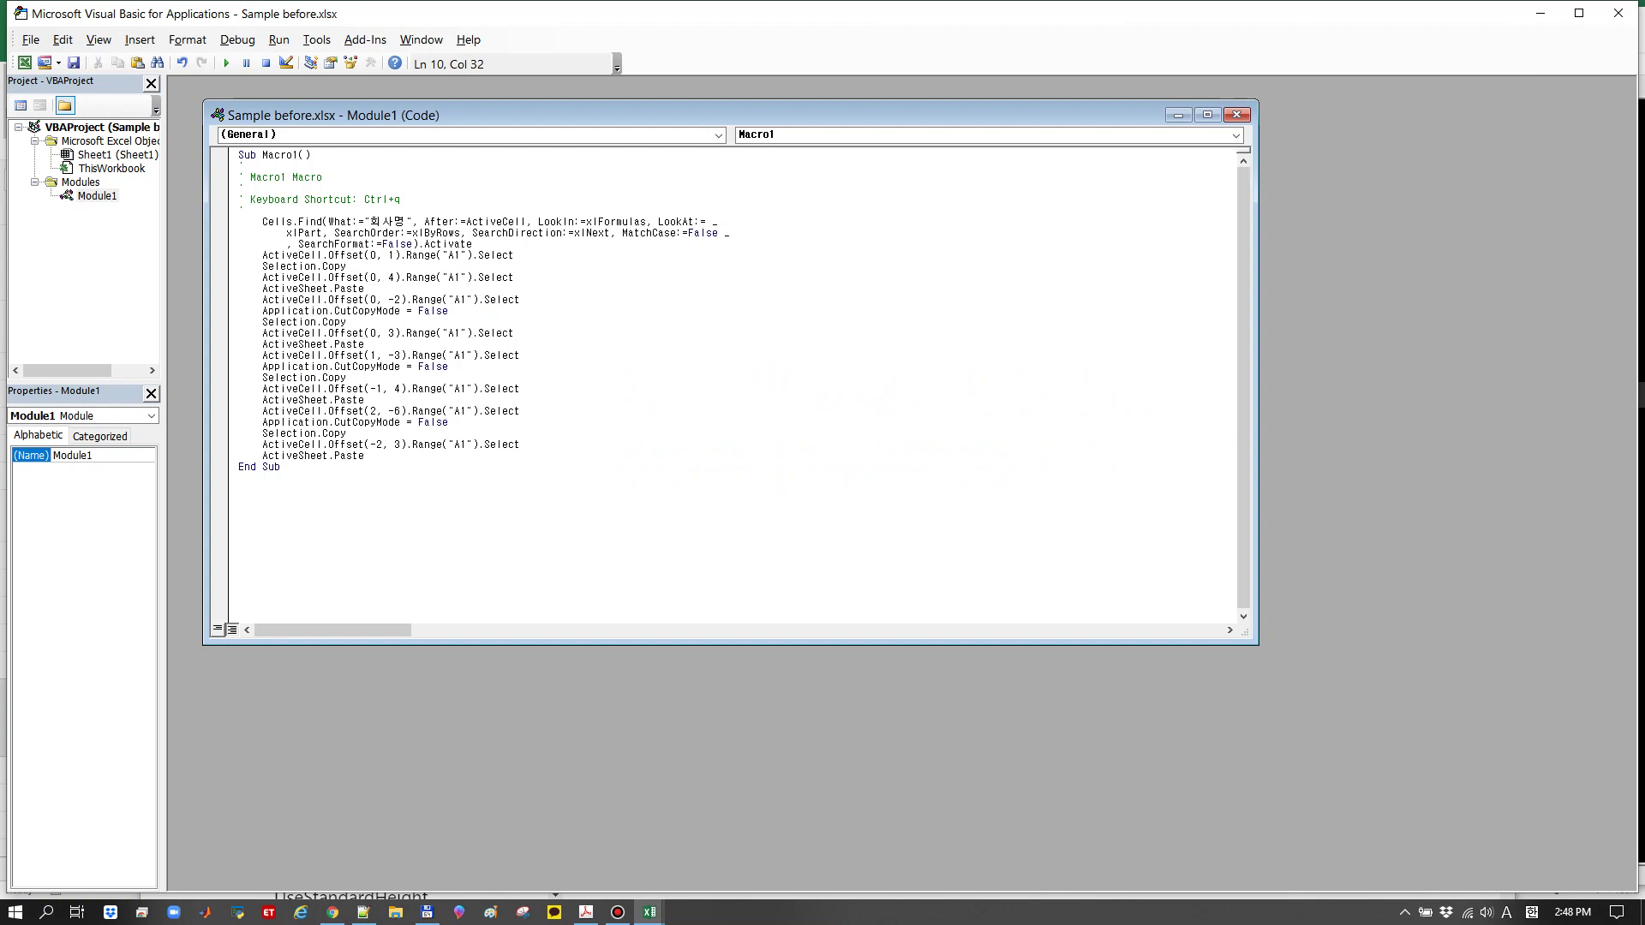
# Switch to the Macro1 code in Notepad++ and trace its copy and paste statements from line 11 through the Offset(1, -3) line
pyautogui.hotkey('alt', 'Tab')
pyautogui.hotkey('alt', 'Tab')
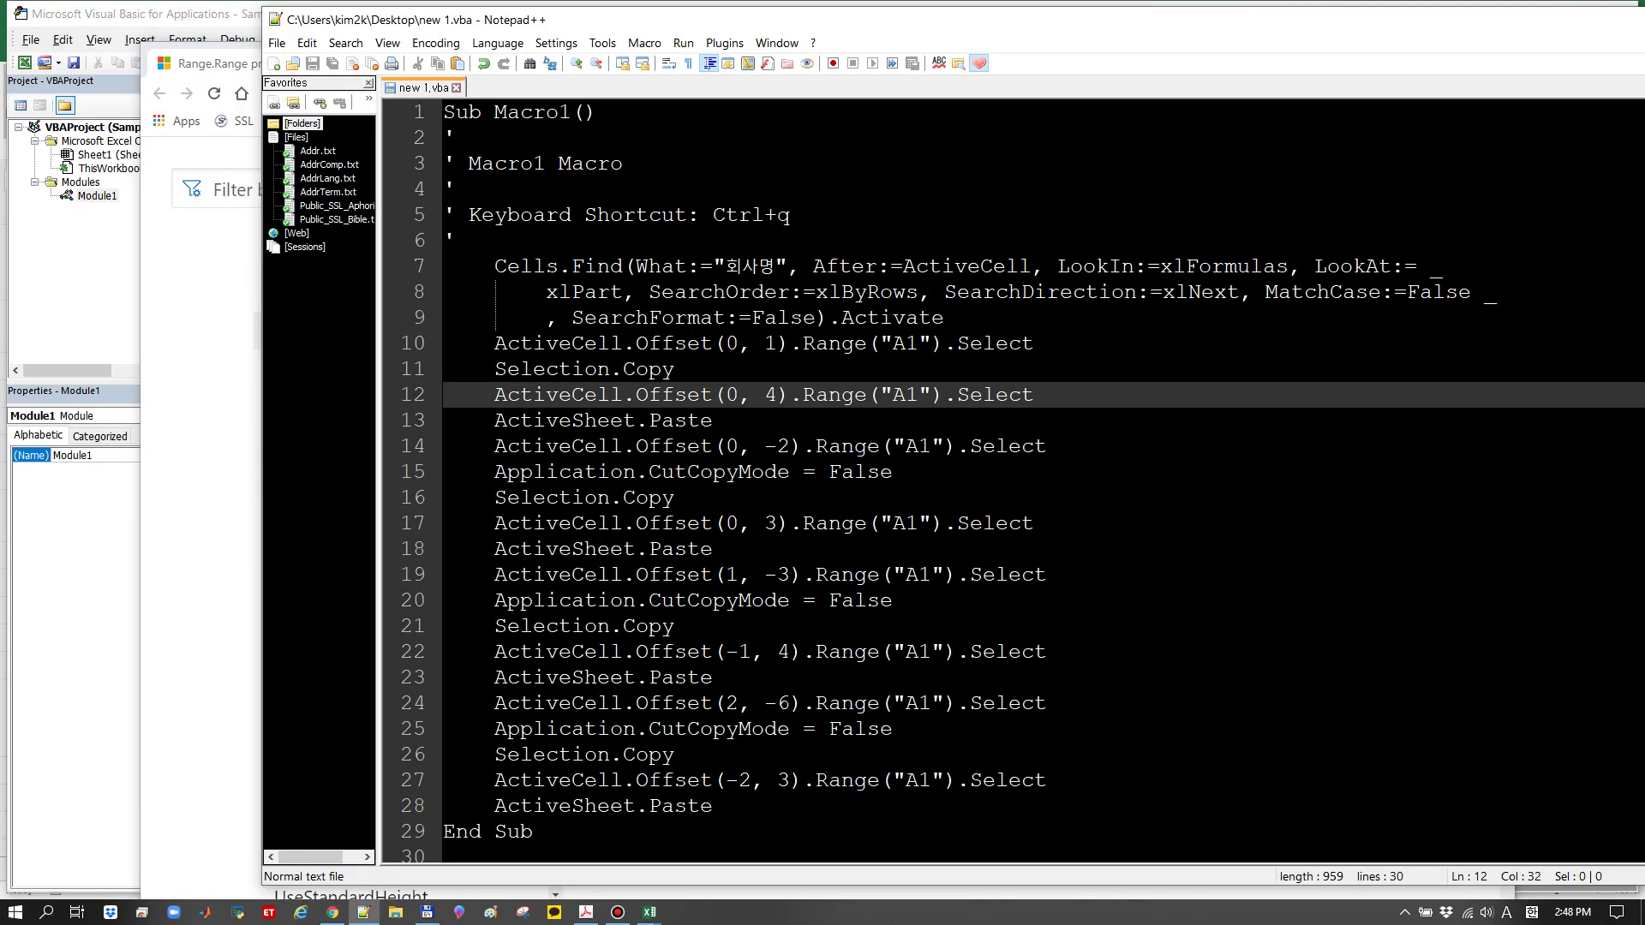
pyautogui.moveTo(622, 369); pyautogui.dragTo(713, 420)
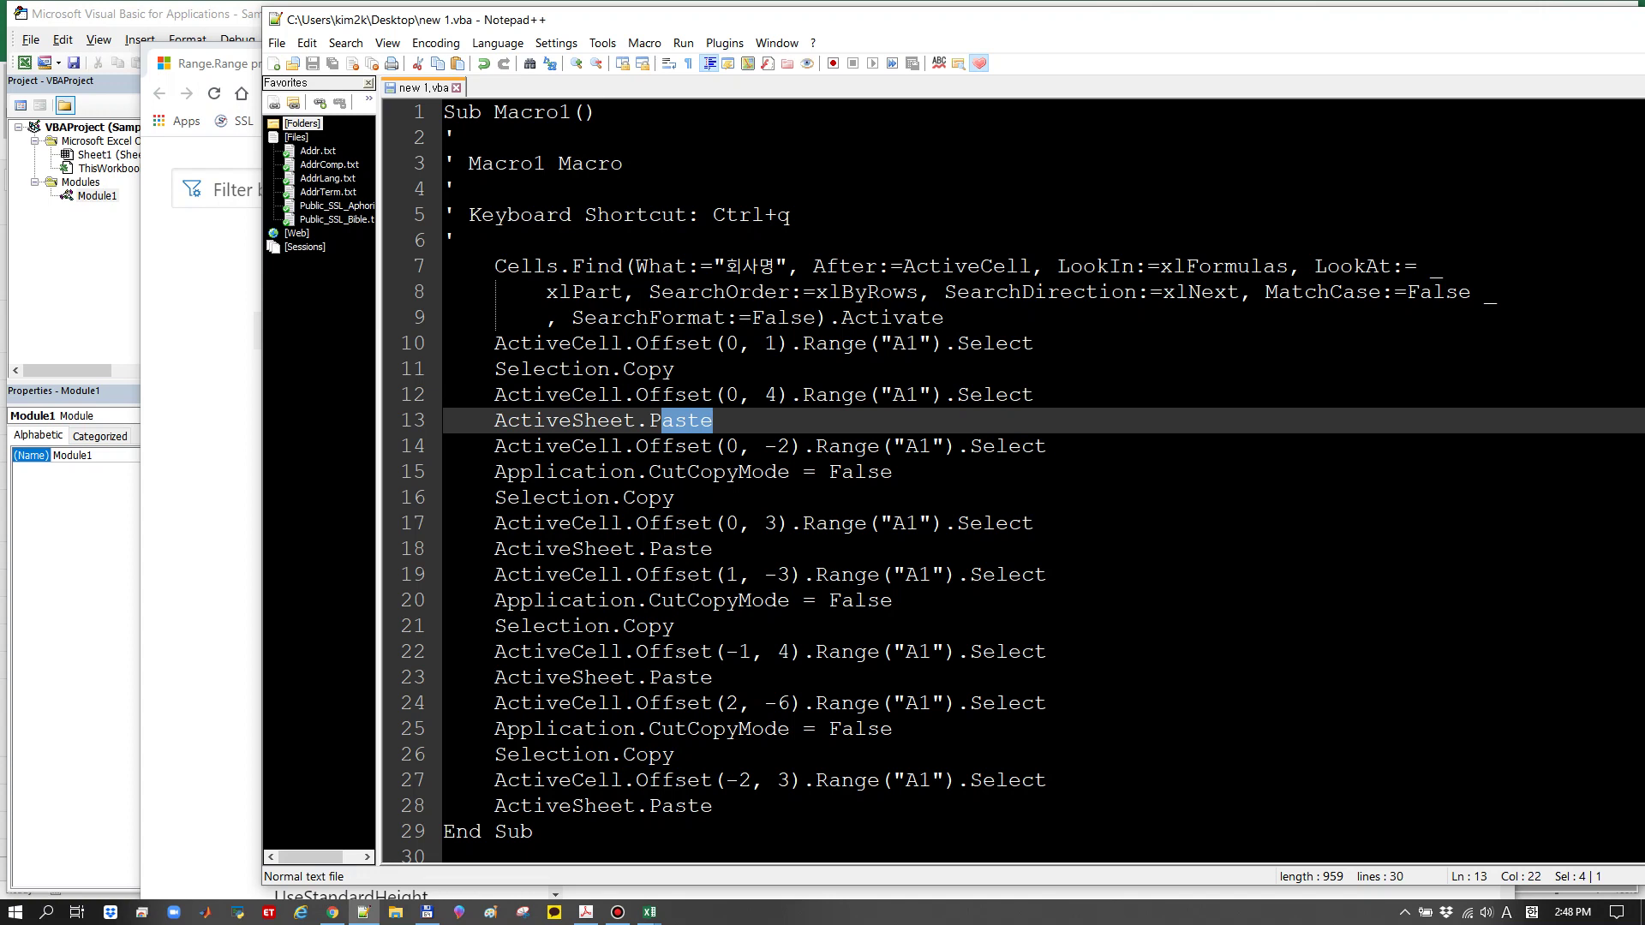
pyautogui.moveTo(648, 472); pyautogui.dragTo(712, 472)
pyautogui.doubleClick(650, 498)
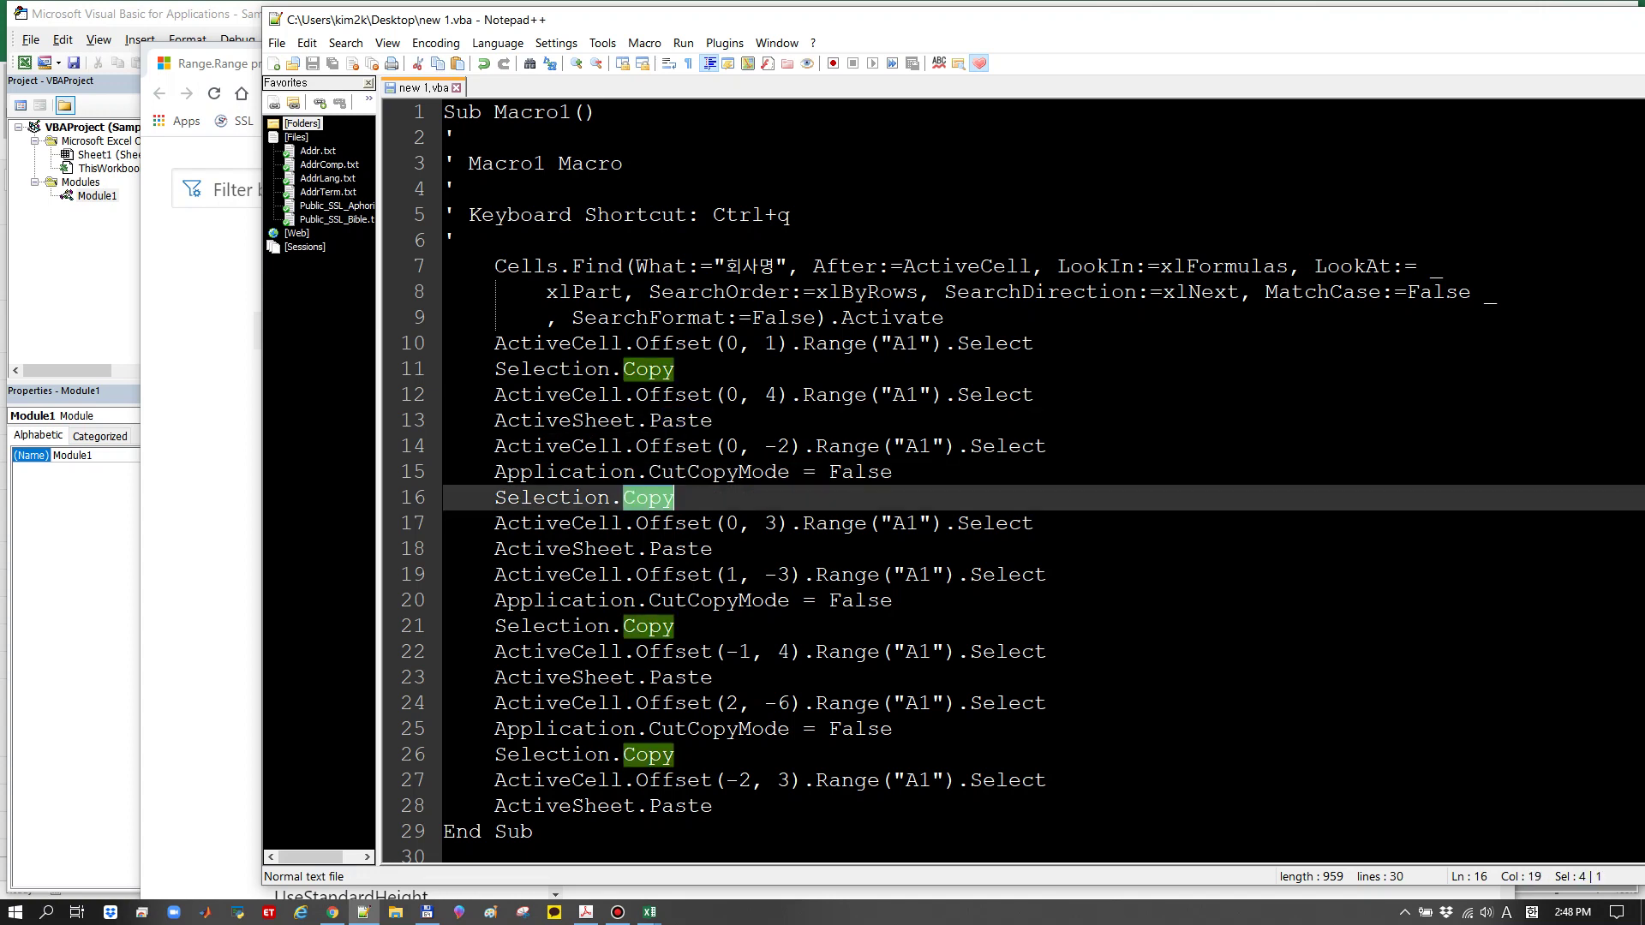
pyautogui.moveTo(753, 523); pyautogui.dragTo(803, 575)
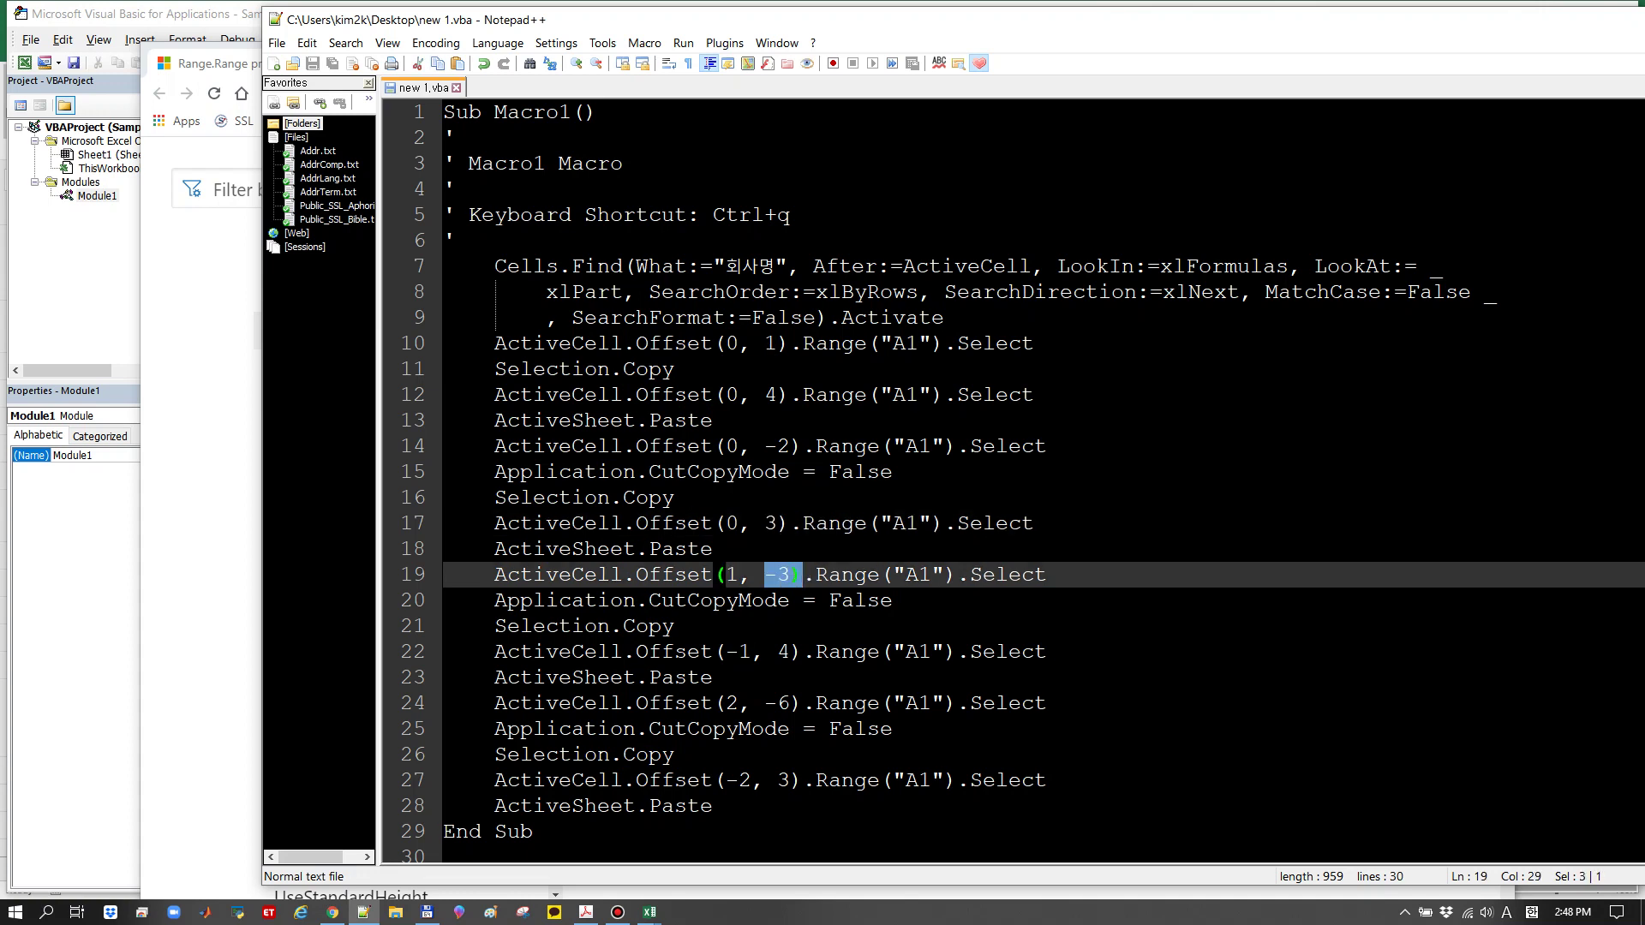
pyautogui.hotkey('shift', 'Left')
# Highlight the remaining Selection.Copy and ActiveSheet.Paste statements in lines 21 to 28 of the macro
pyautogui.doubleClick(648, 626)
pyautogui.doubleClick(680, 677)
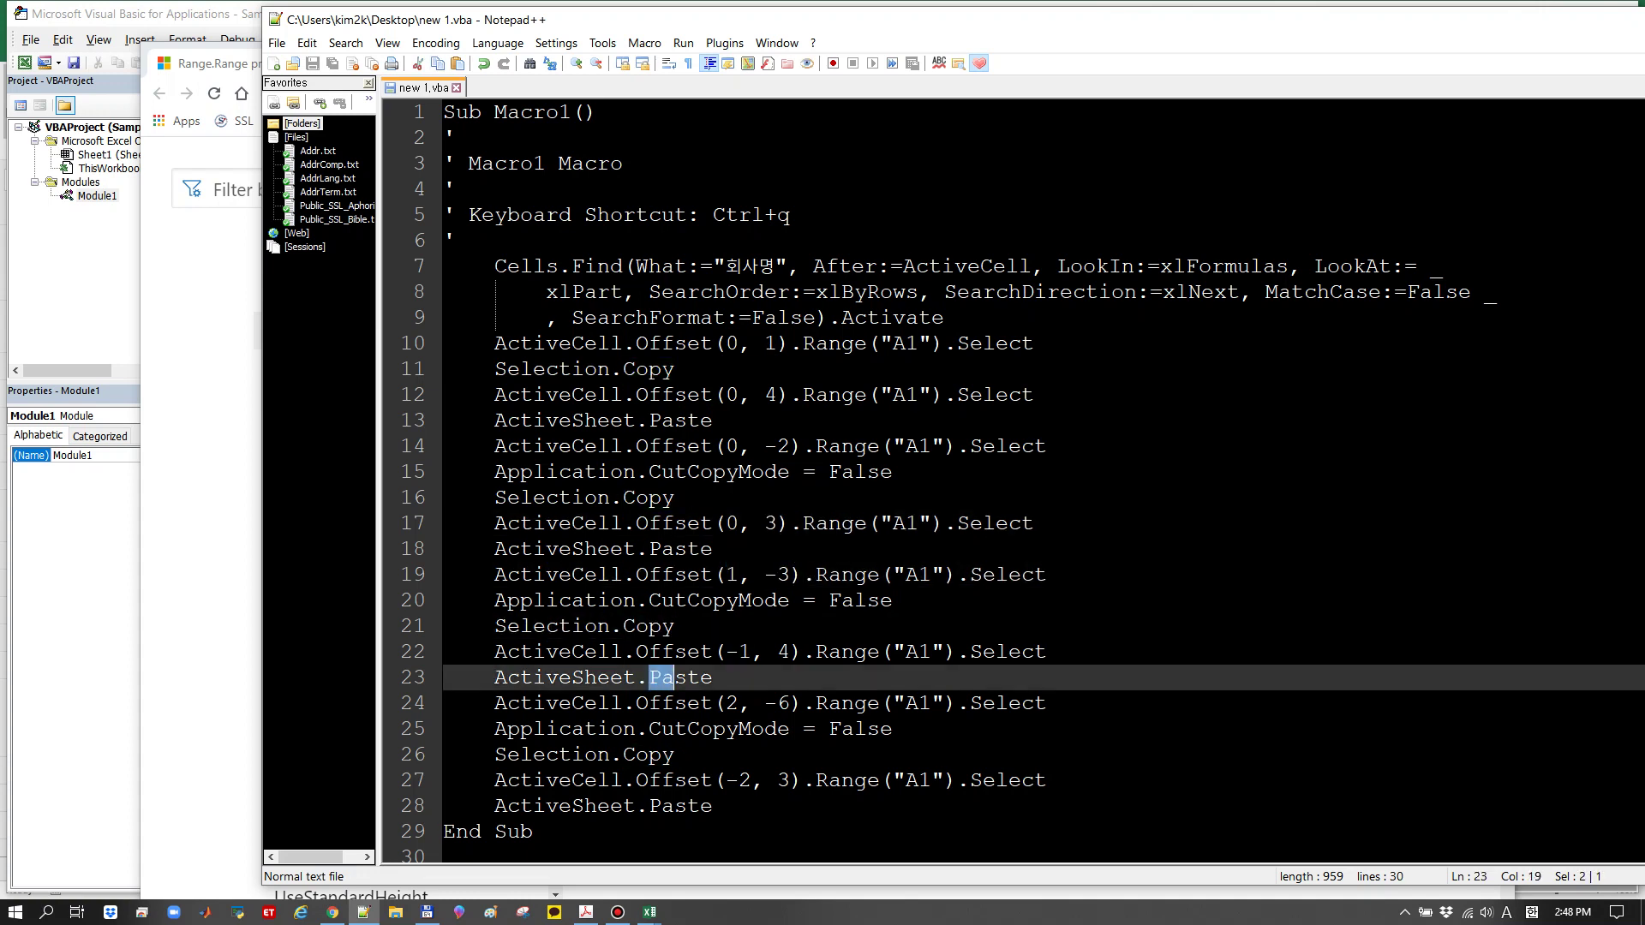
pyautogui.click(623, 755)
pyautogui.doubleClick(649, 754)
pyautogui.moveTo(674, 806); pyautogui.dragTo(712, 806)
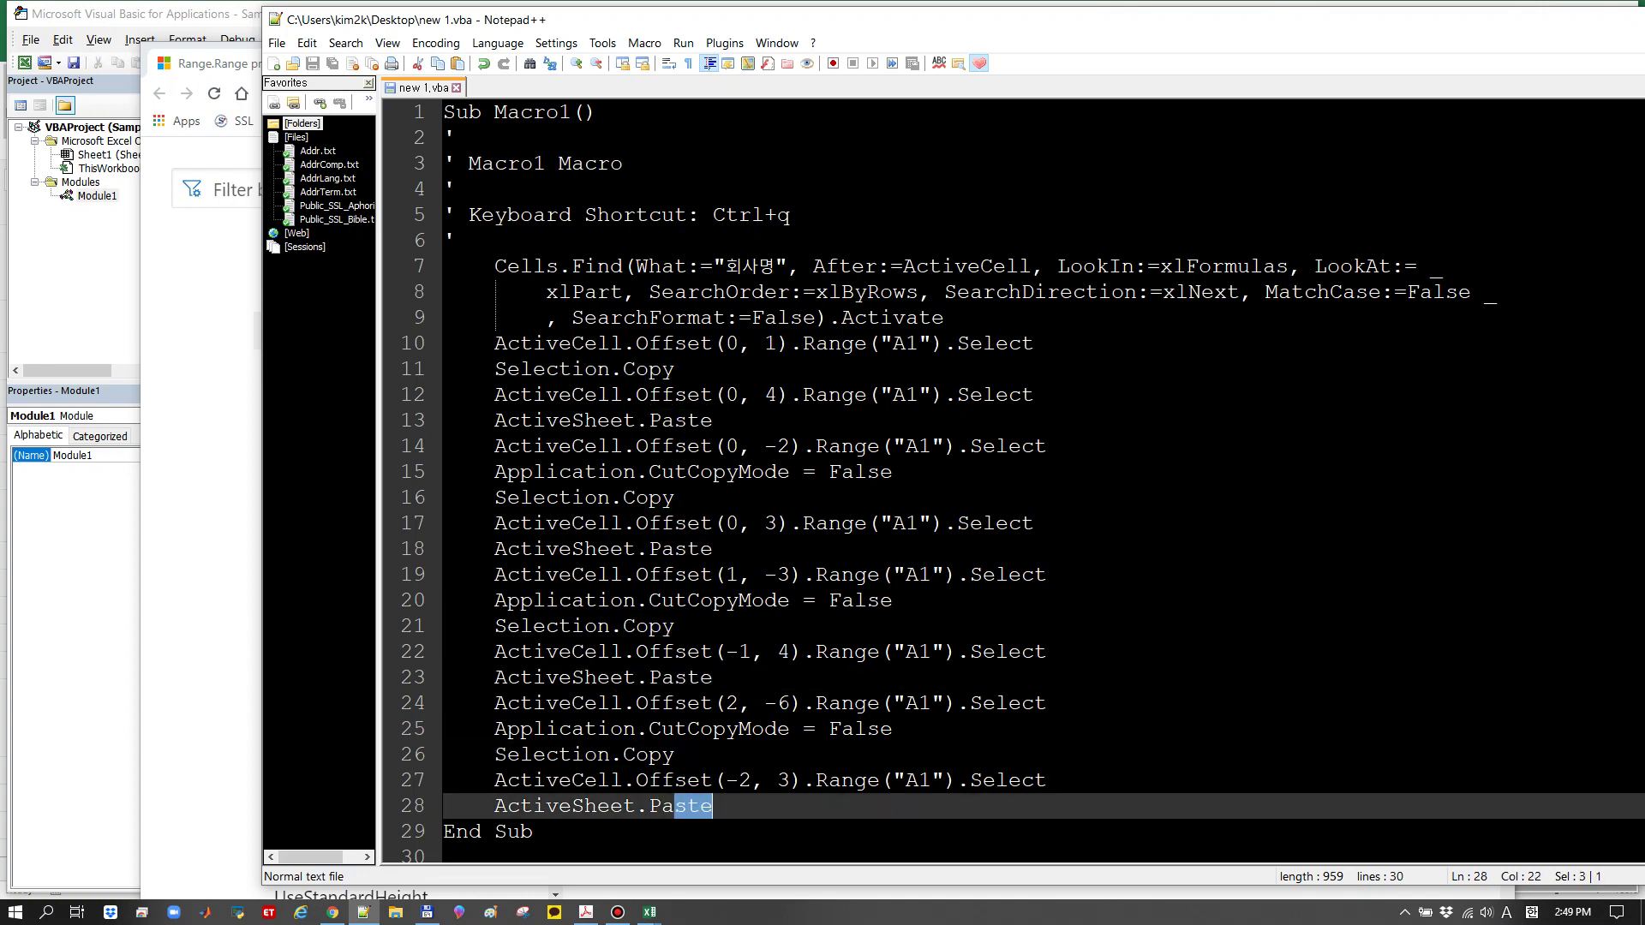
# Point out the Sub and End Sub lines enclosing the code, and the macro name Macro1
pyautogui.doubleClick(462, 112)
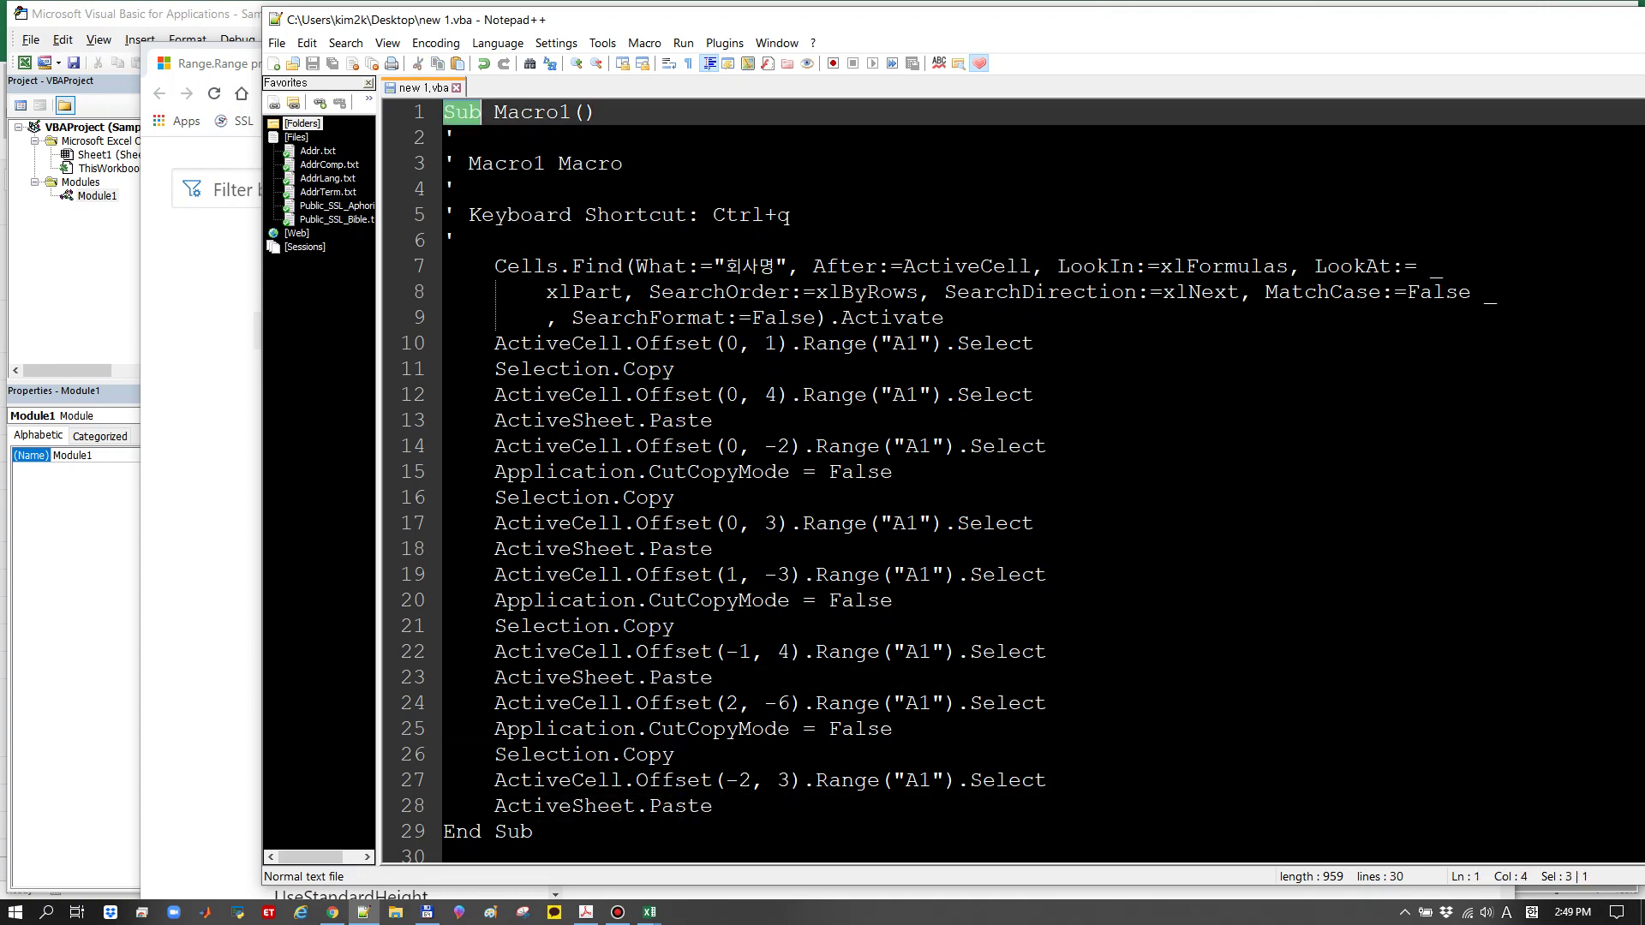
pyautogui.click(508, 831)
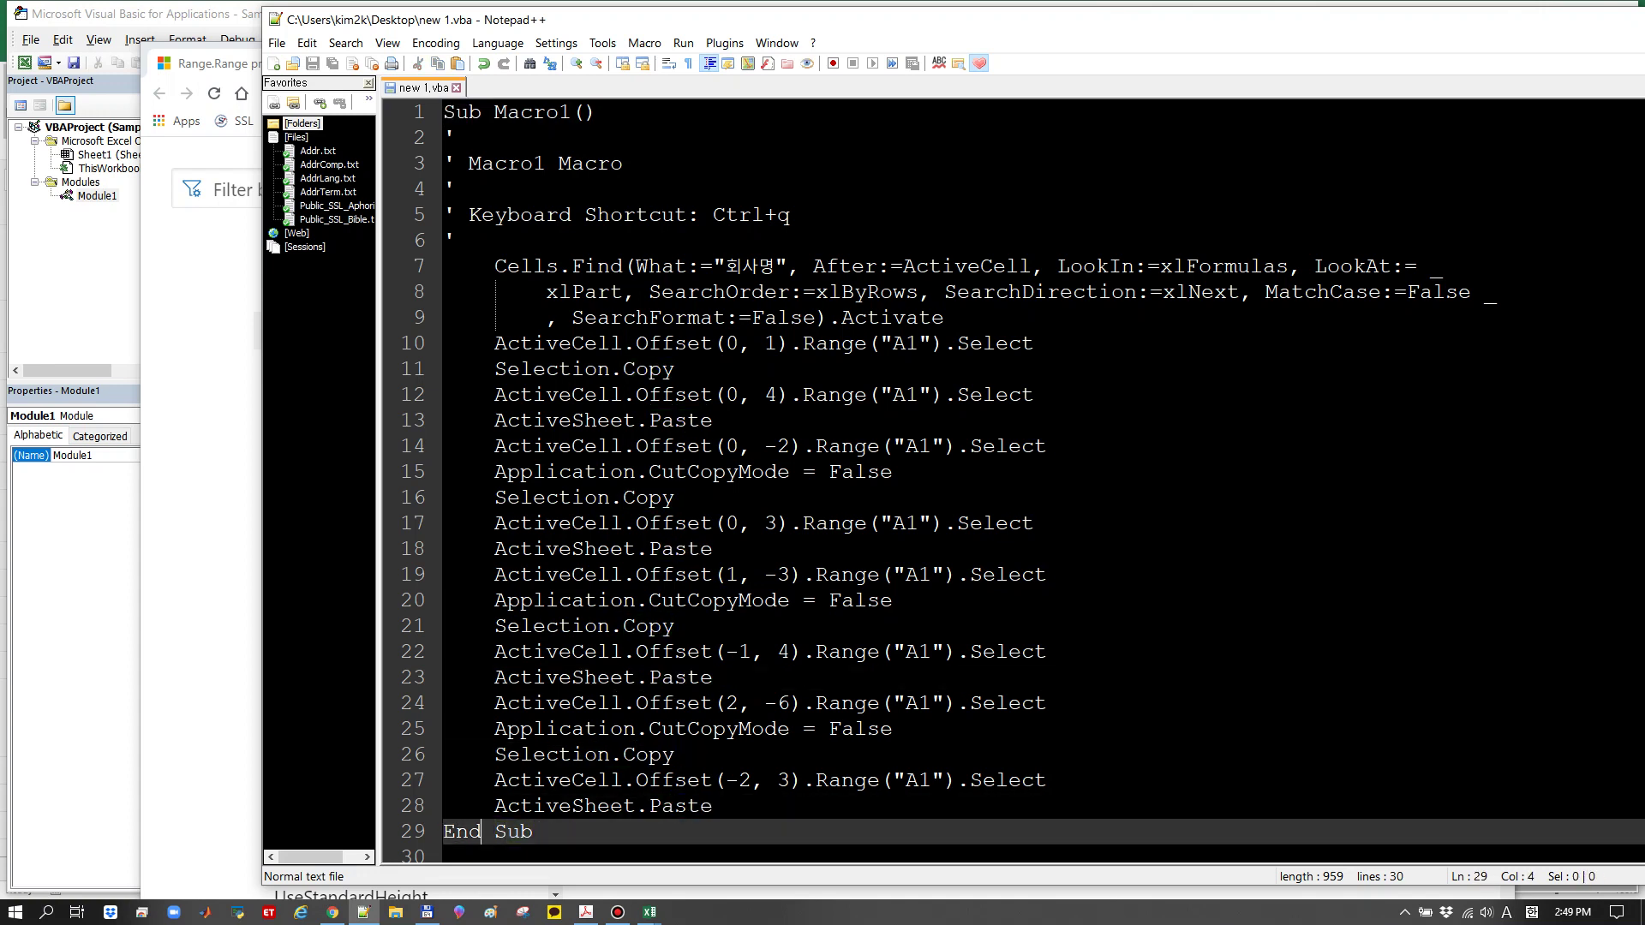
pyautogui.doubleClick(463, 112)
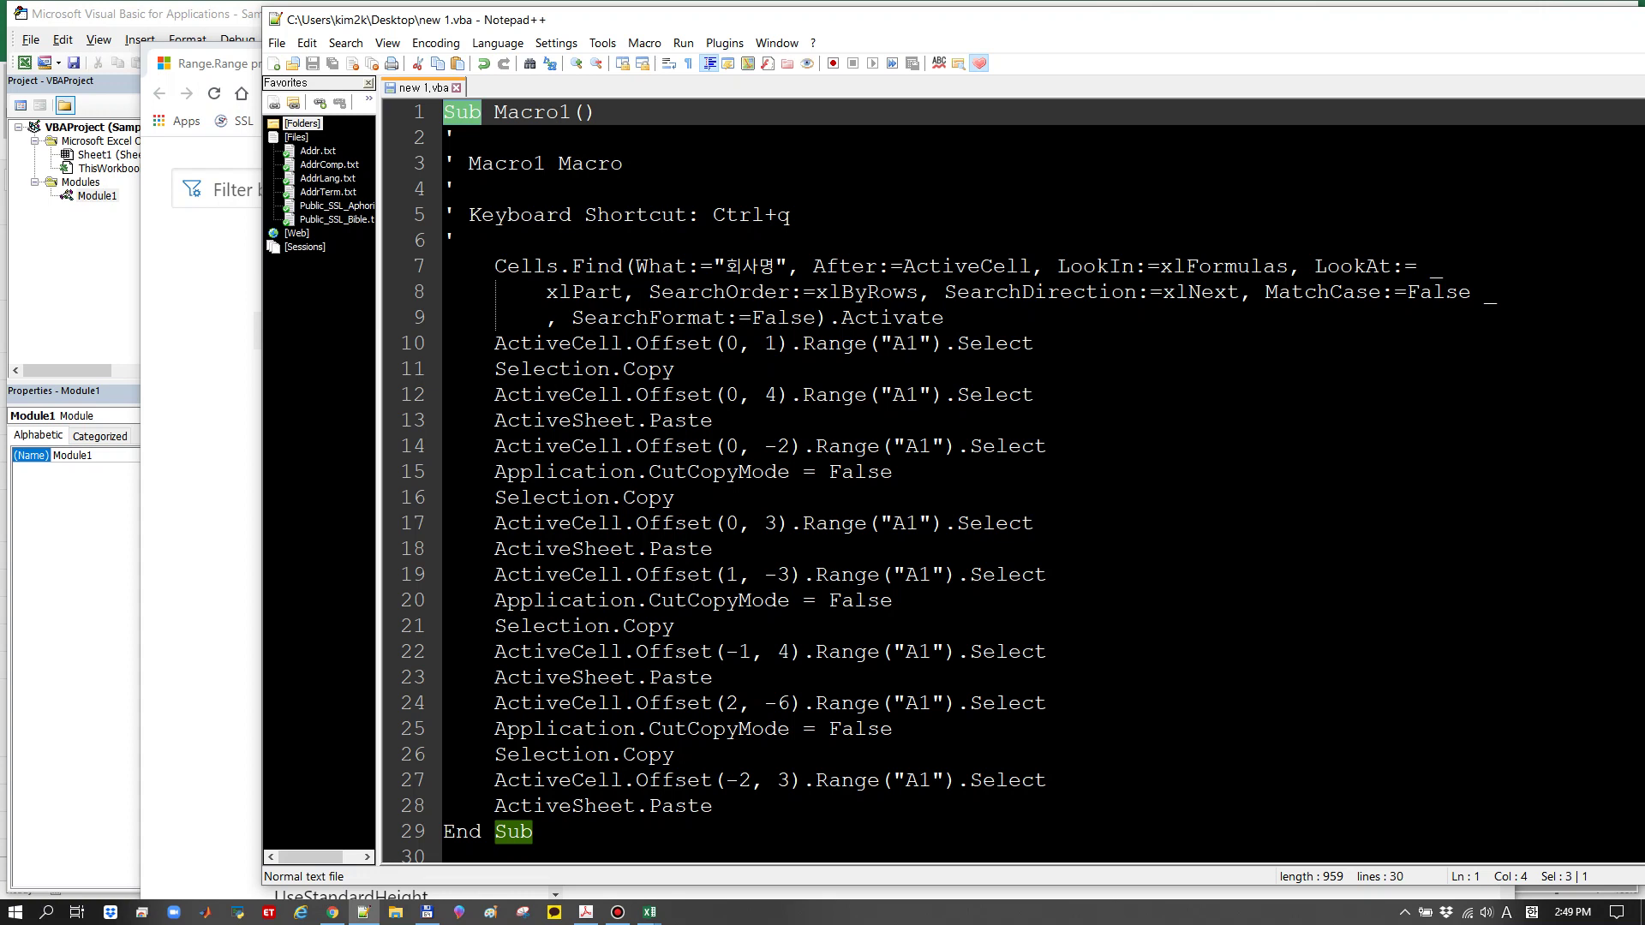
pyautogui.moveTo(559, 112); pyautogui.dragTo(494, 113)
pyautogui.click(508, 112)
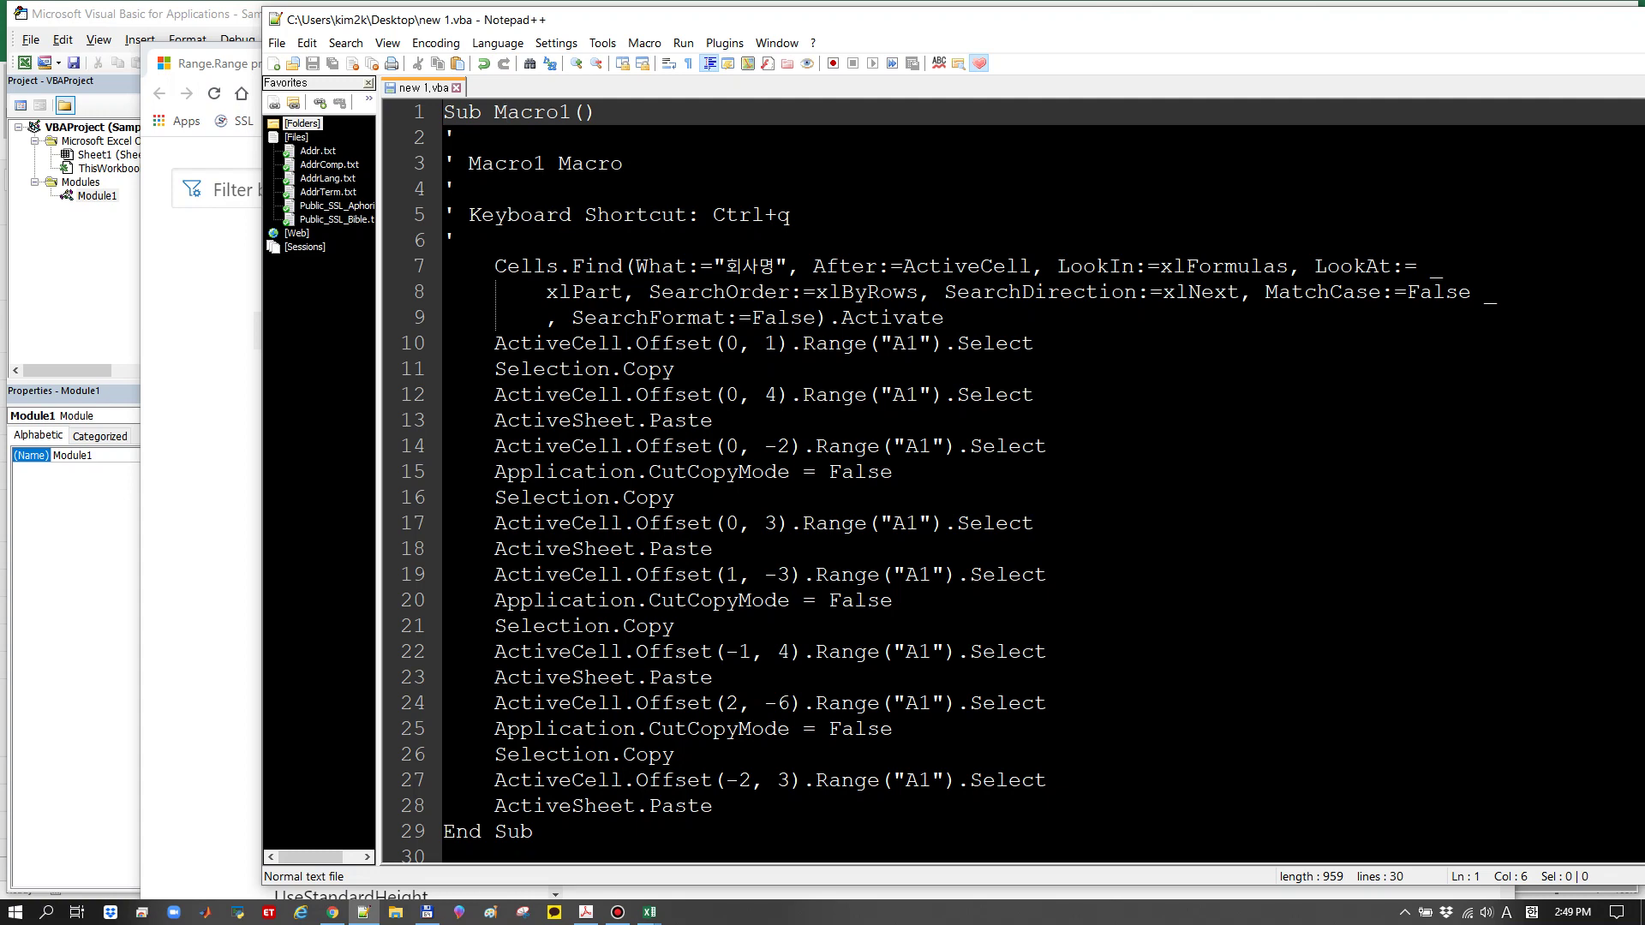
# Switch to the macro chapter PDF in Acrobat and, in explanation ② on page 11, circle (A1) and underline the Select wording with the pencil
pyautogui.hotkey('alt', 'Tab')
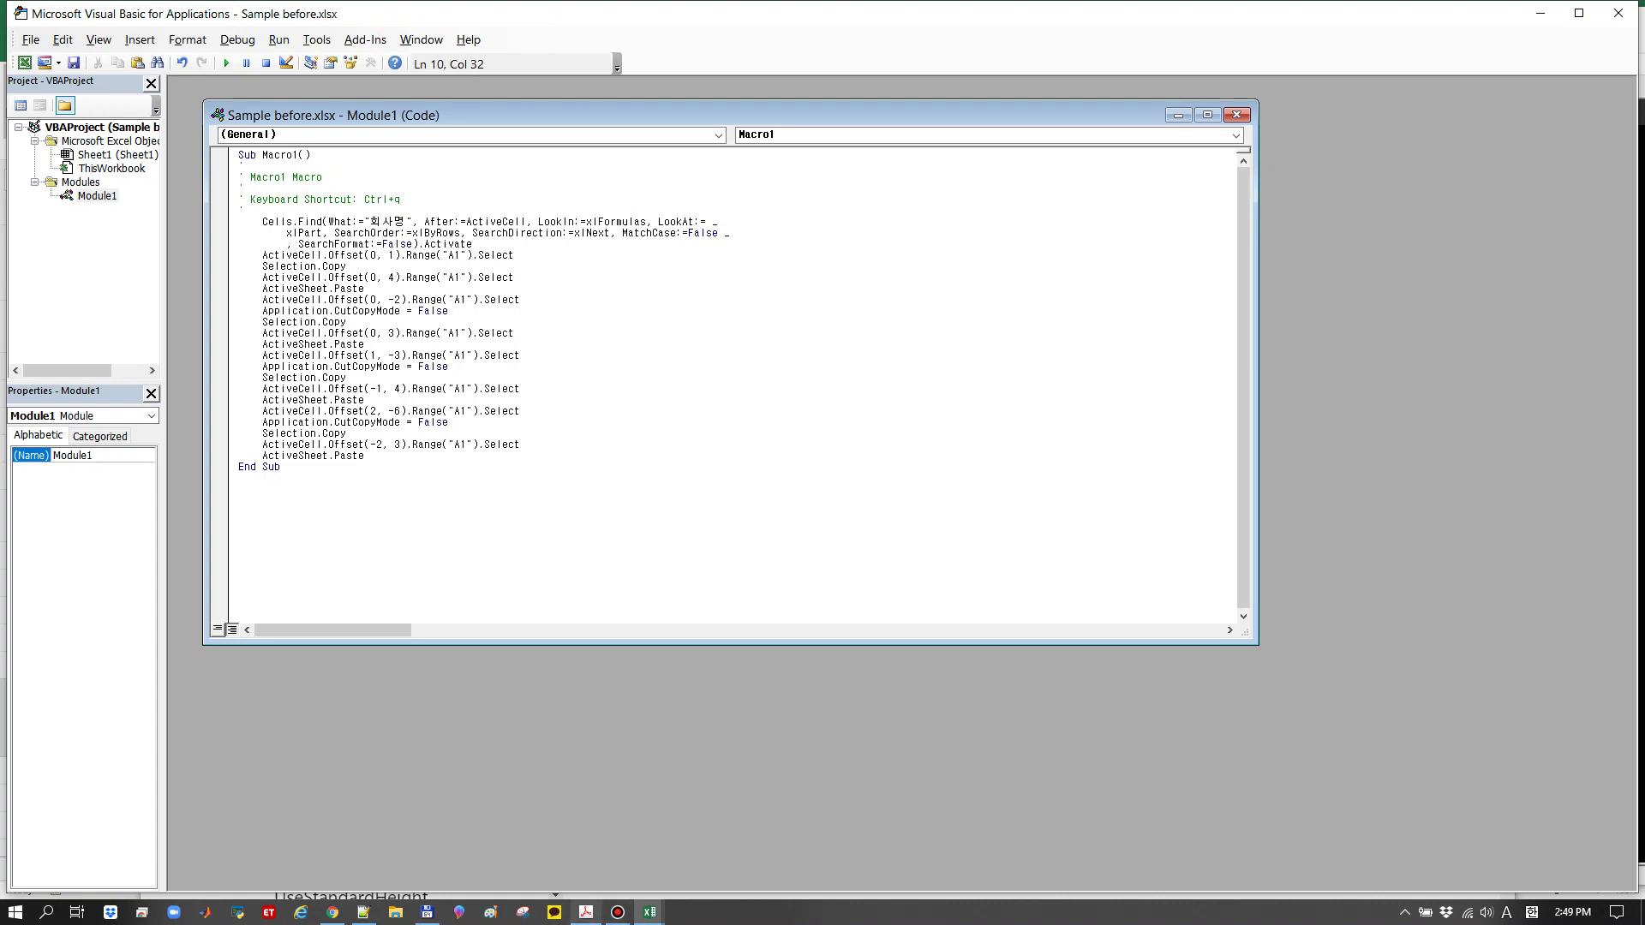
pyautogui.hotkey('alt', 'Tab')
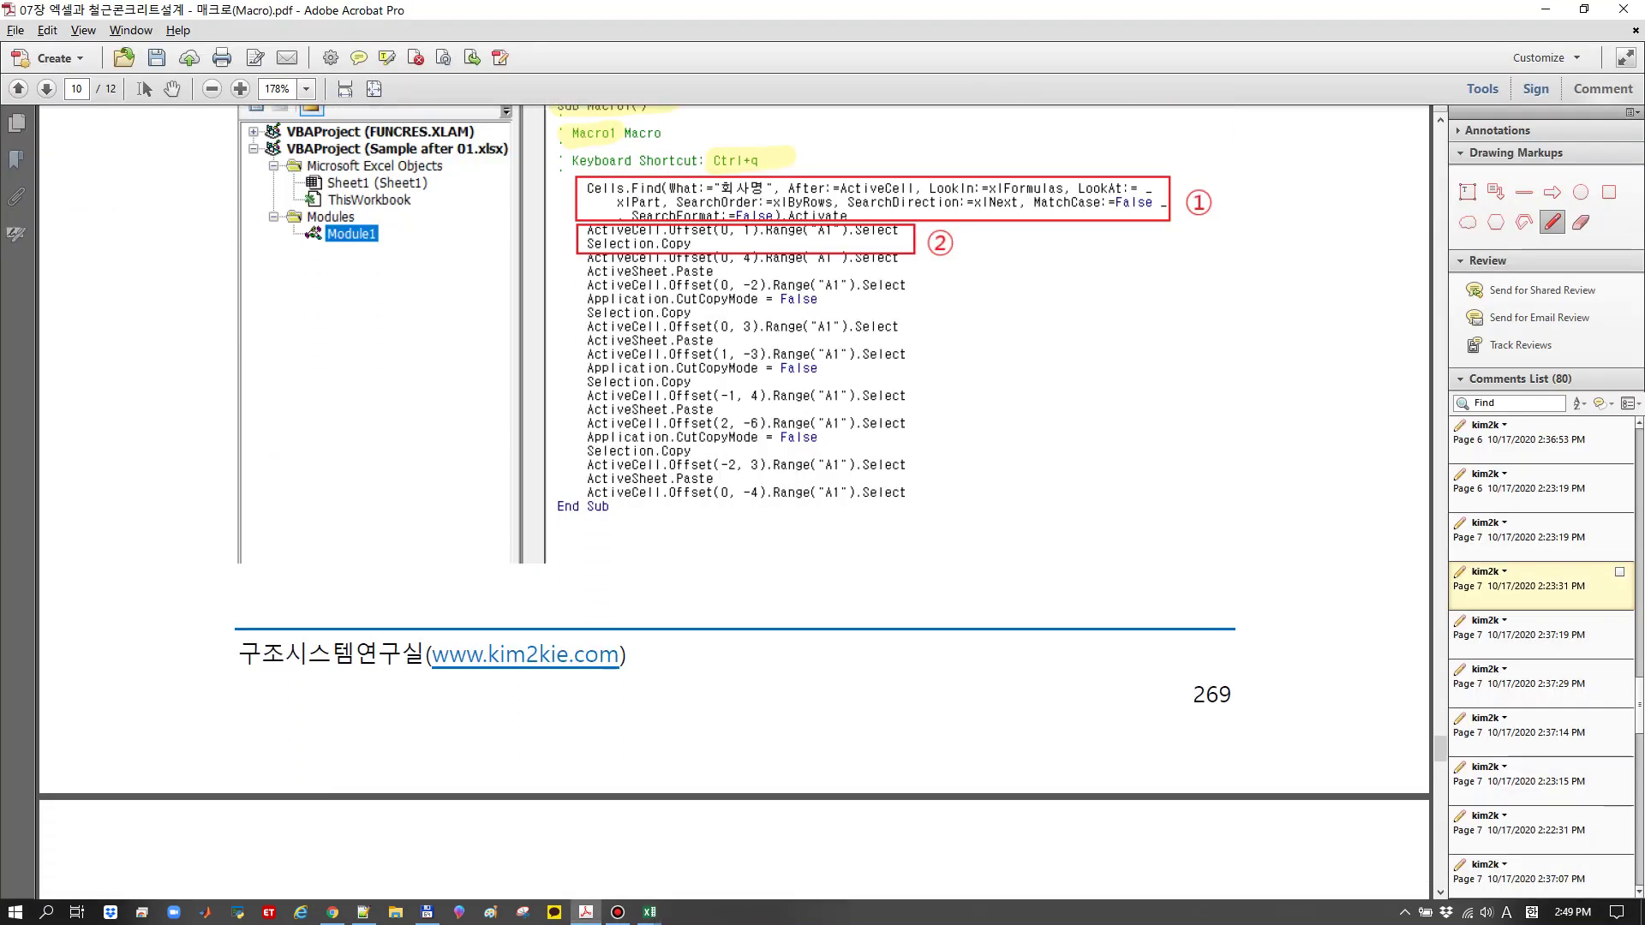
pyautogui.scroll(-6, 734, 502)
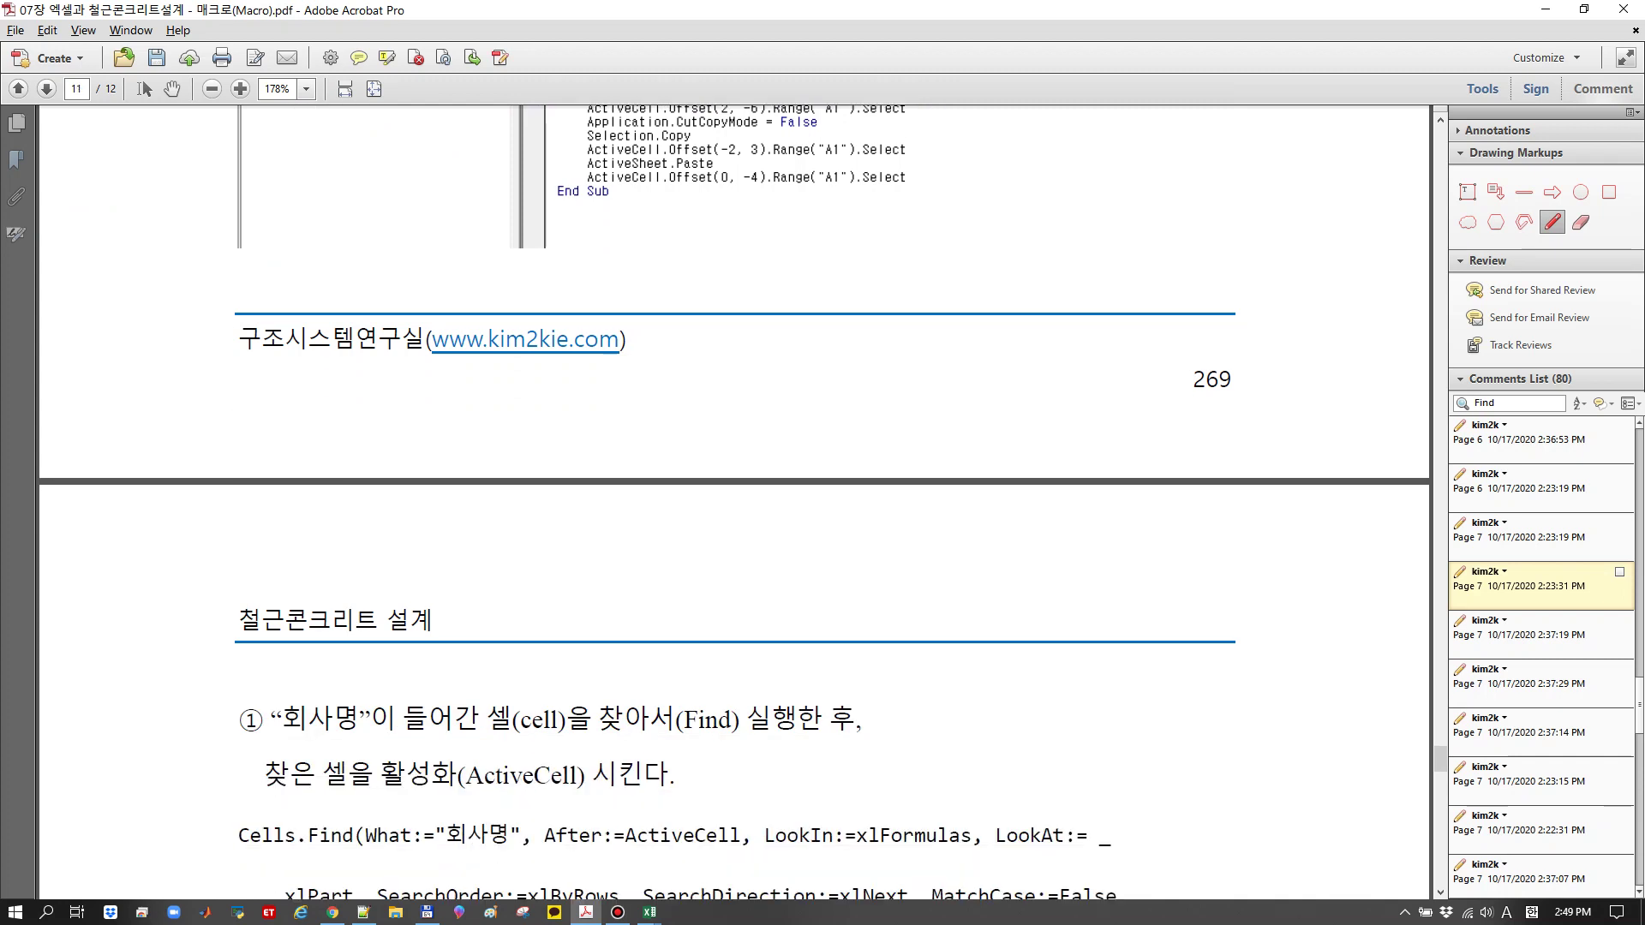
pyautogui.scroll(-2, 734, 502)
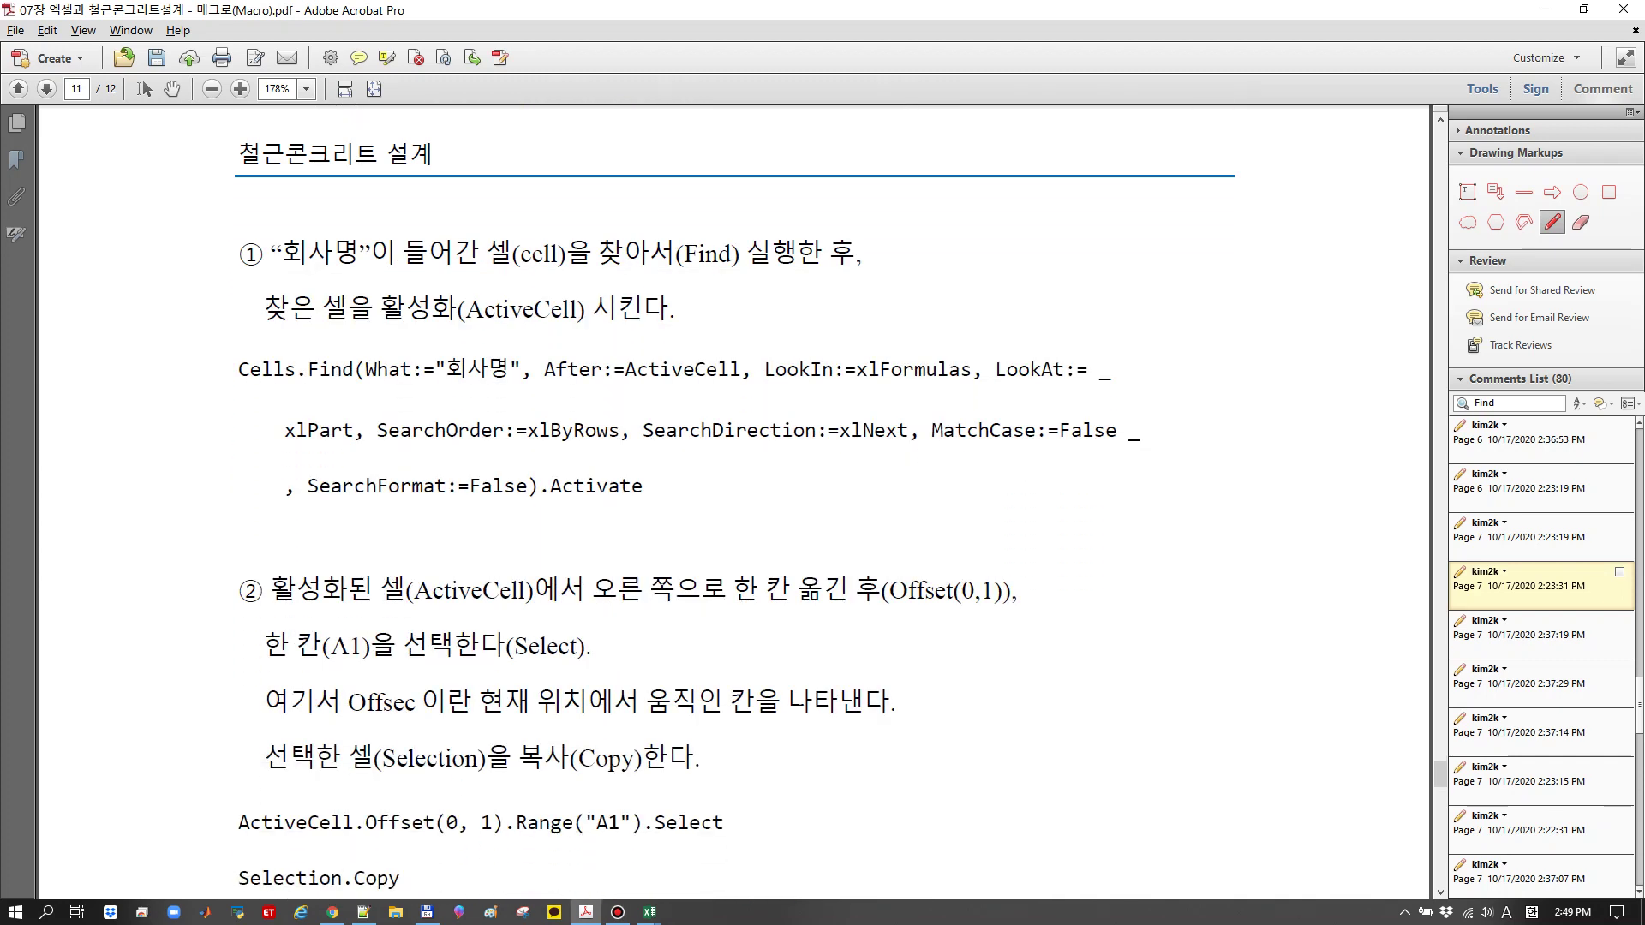
pyautogui.scroll(-1, 733, 502)
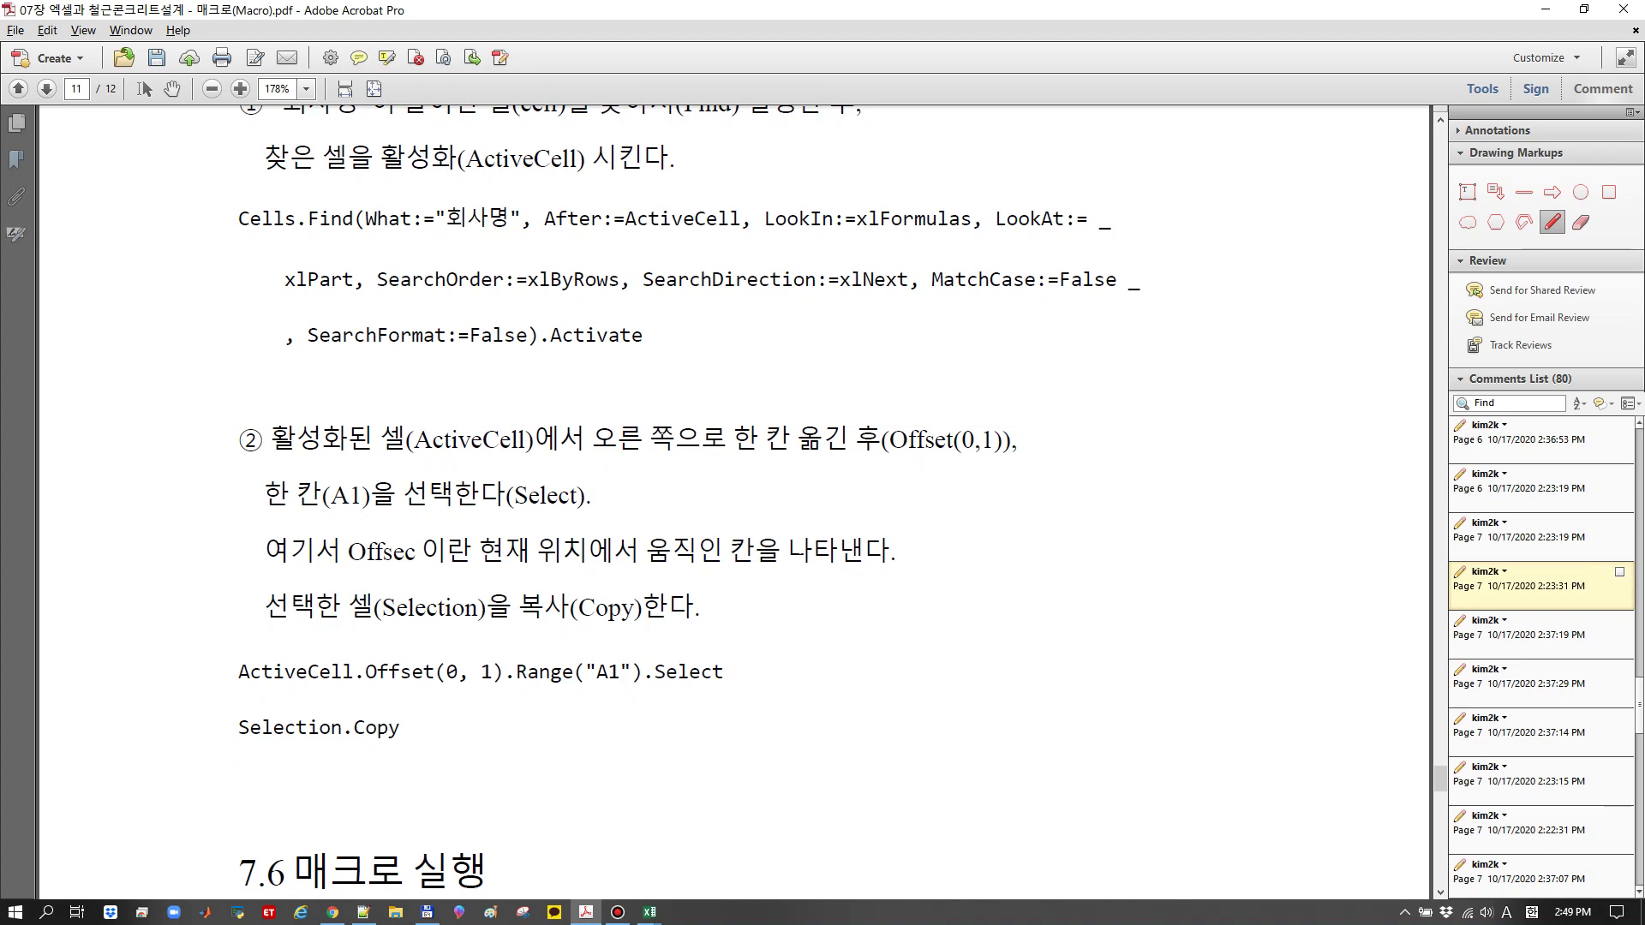
pyautogui.moveTo(336, 489); pyautogui.dragTo(378, 487)
pyautogui.moveTo(352, 463)
pyautogui.mouseDown()
pyautogui.moveTo(296, 524)
pyautogui.moveTo(381, 476)
pyautogui.moveTo(295, 514)
pyautogui.moveTo(406, 527)
pyautogui.mouseUp()
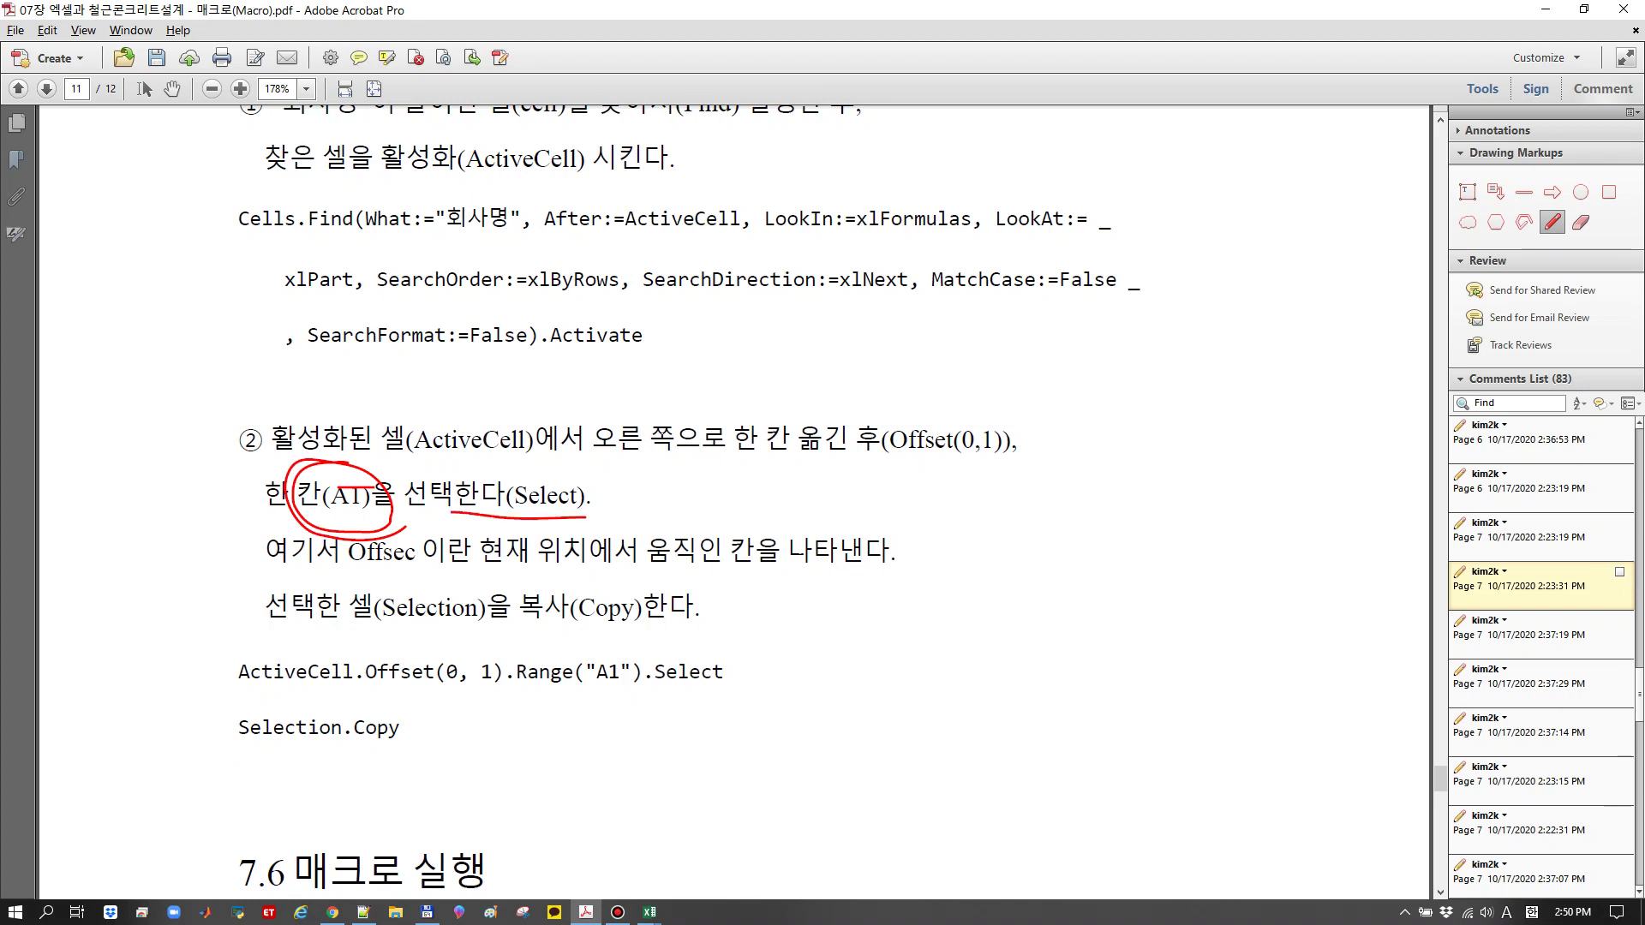
# Review section 7.6 on running the macro, through to Figure 7.6.1 on the last page
pyautogui.scroll(-4, 737, 497)
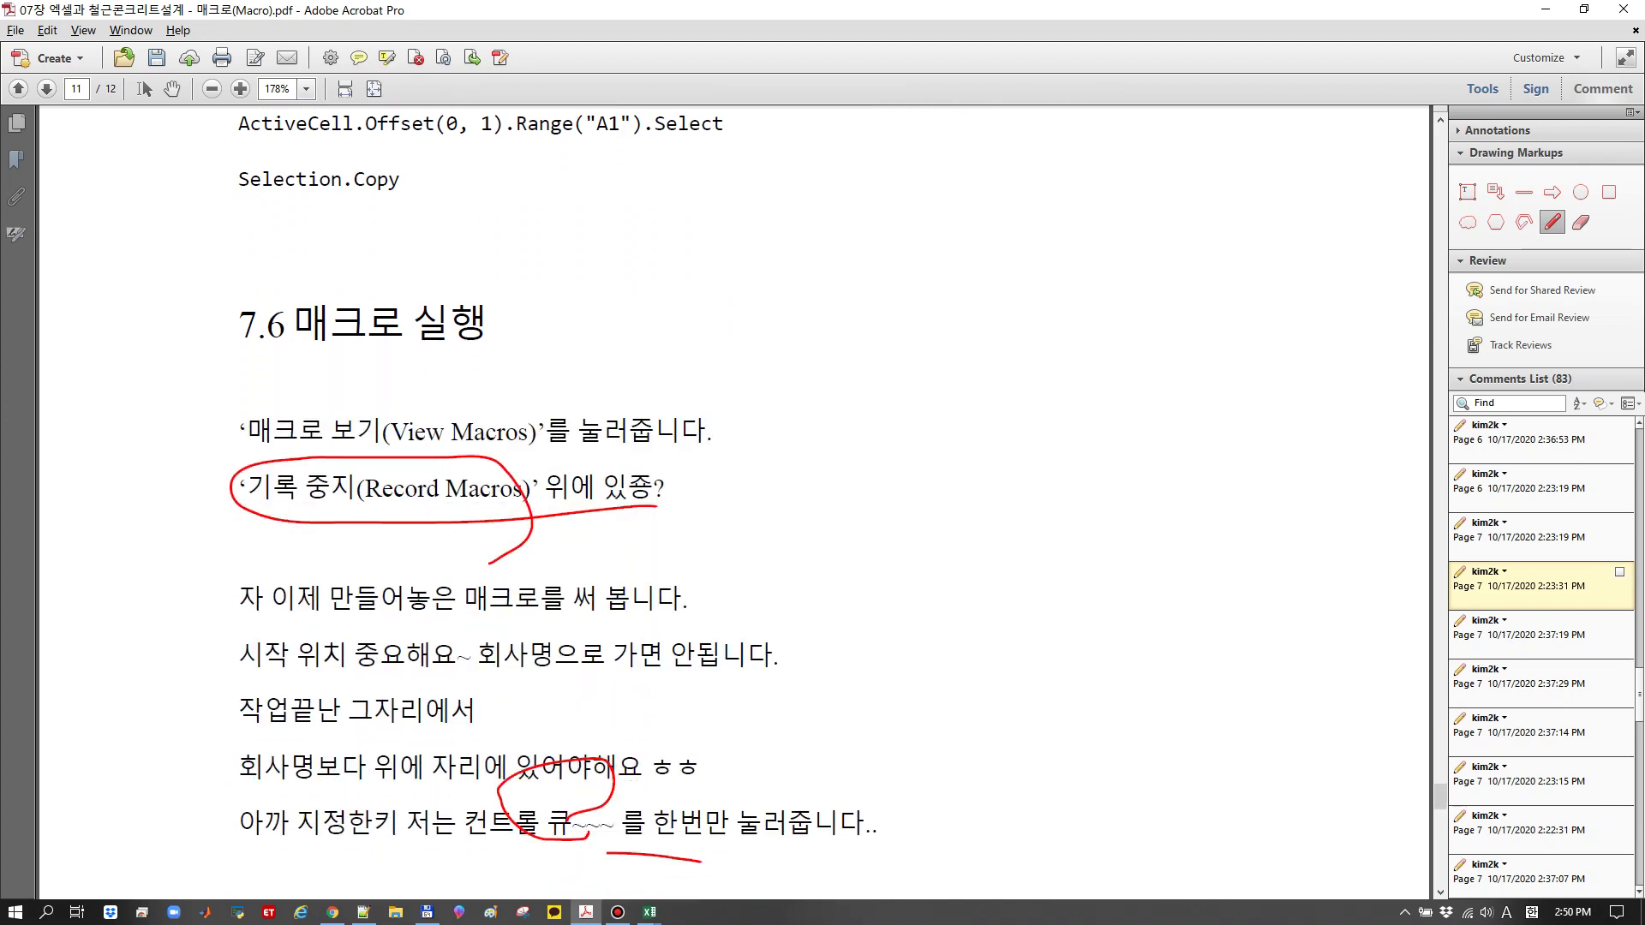
pyautogui.scroll(-8, 737, 497)
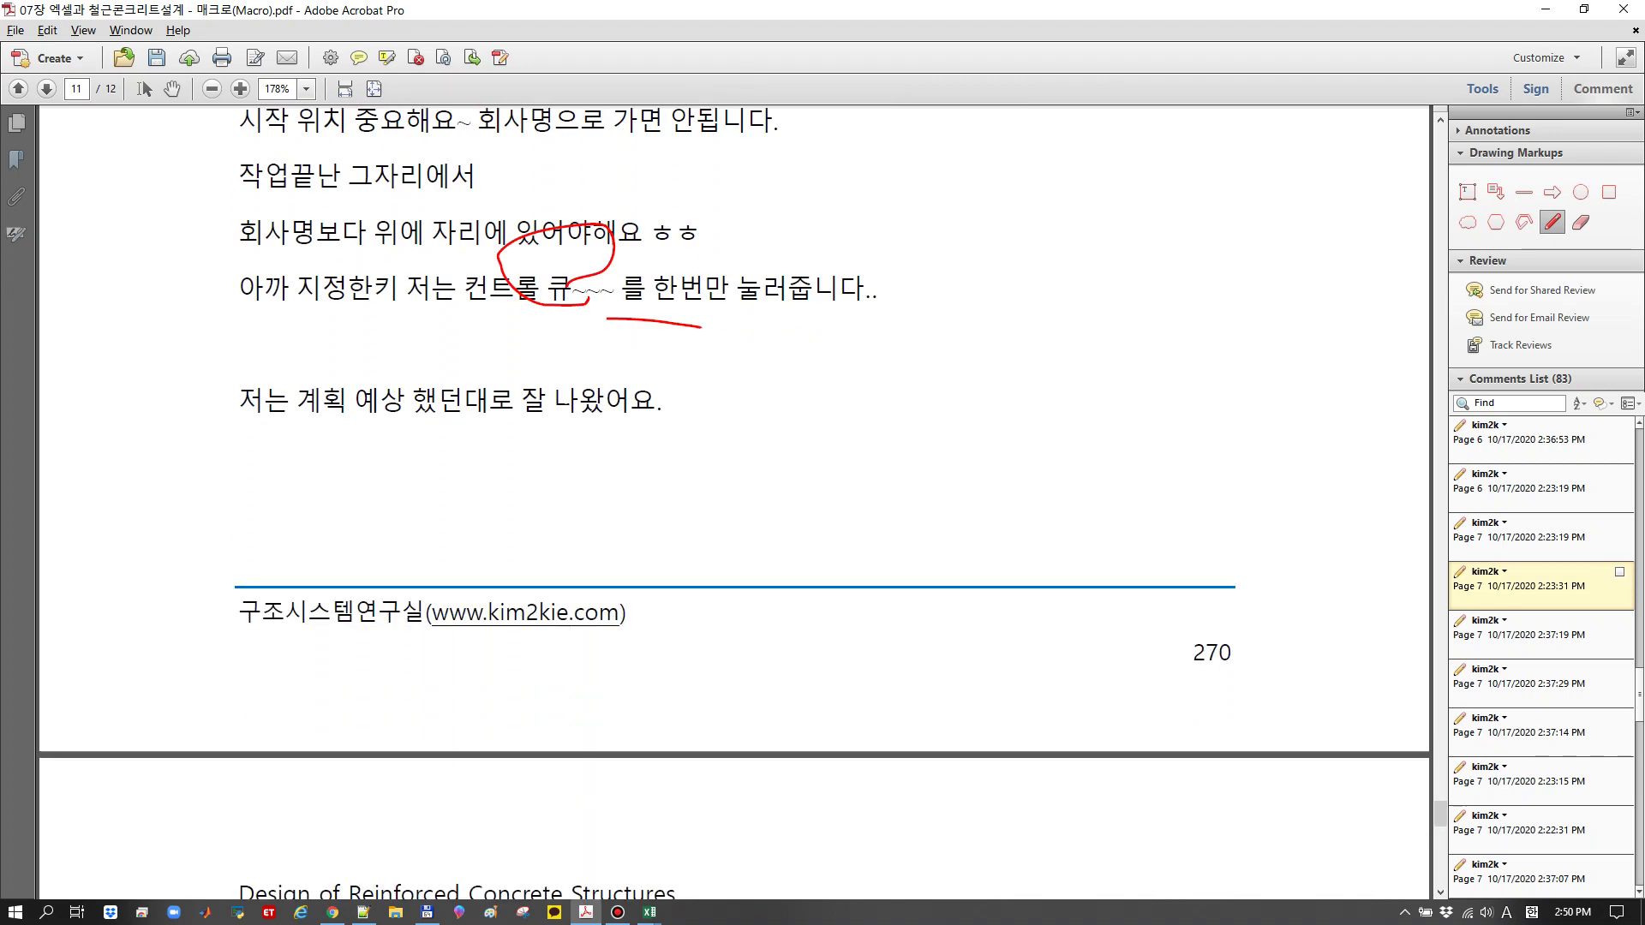
pyautogui.scroll(-8, 737, 505)
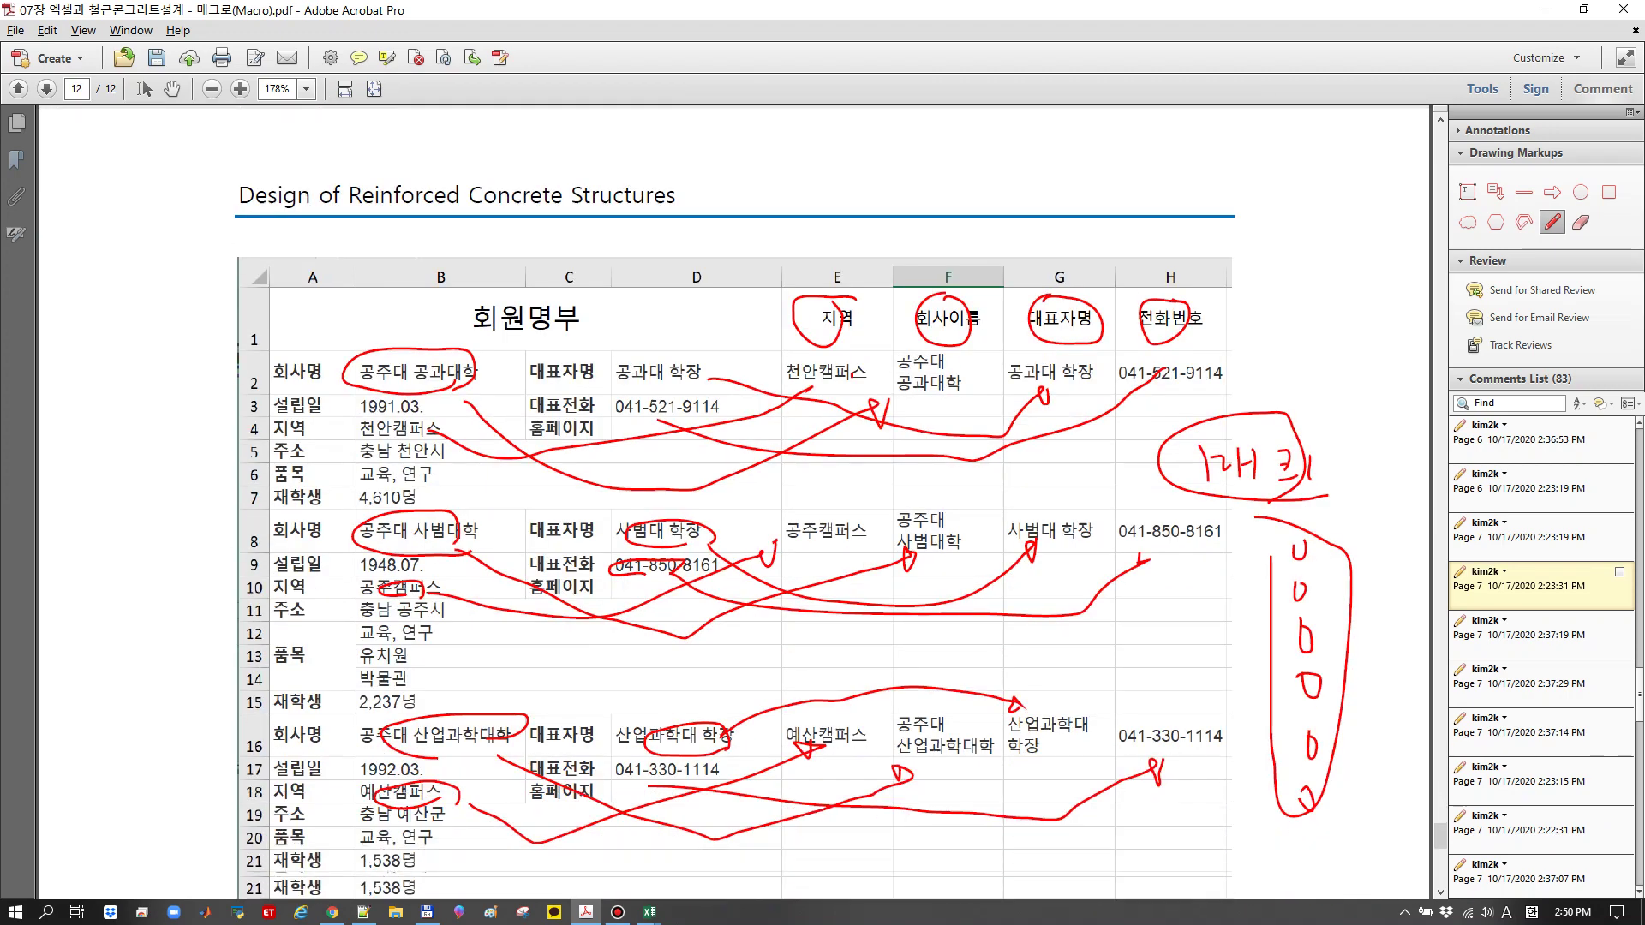
pyautogui.scroll(-1, 737, 505)
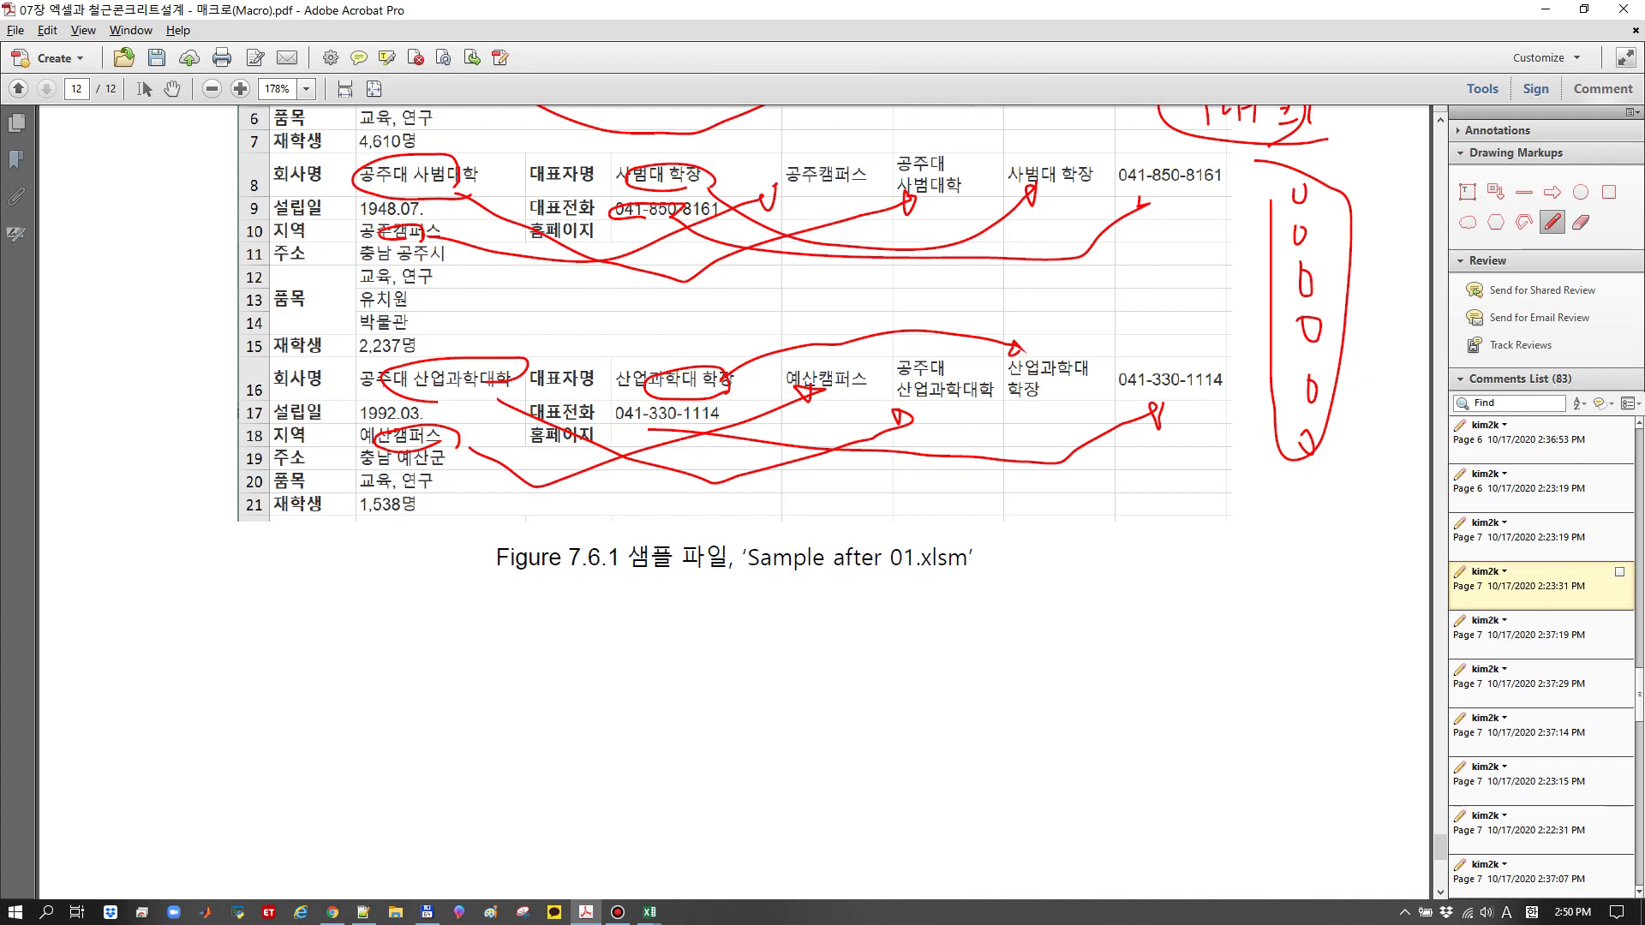